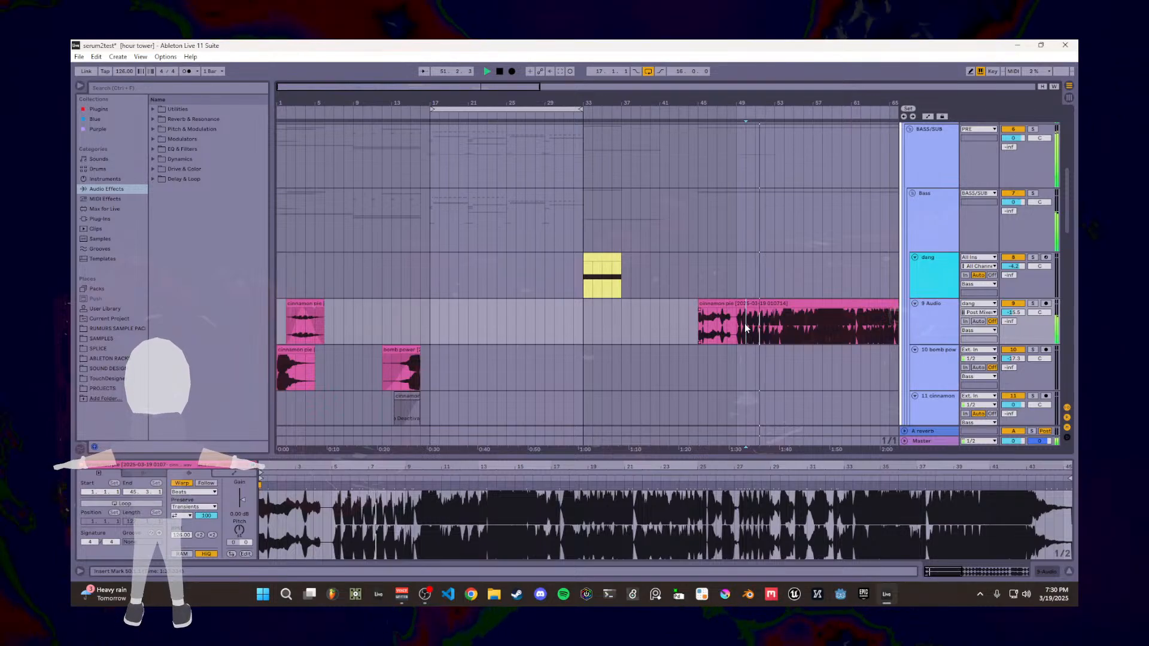
Step: Stop playback, extend the loop to cover bars 1 to 33, and save the project
{"action": "key", "text": "space"}
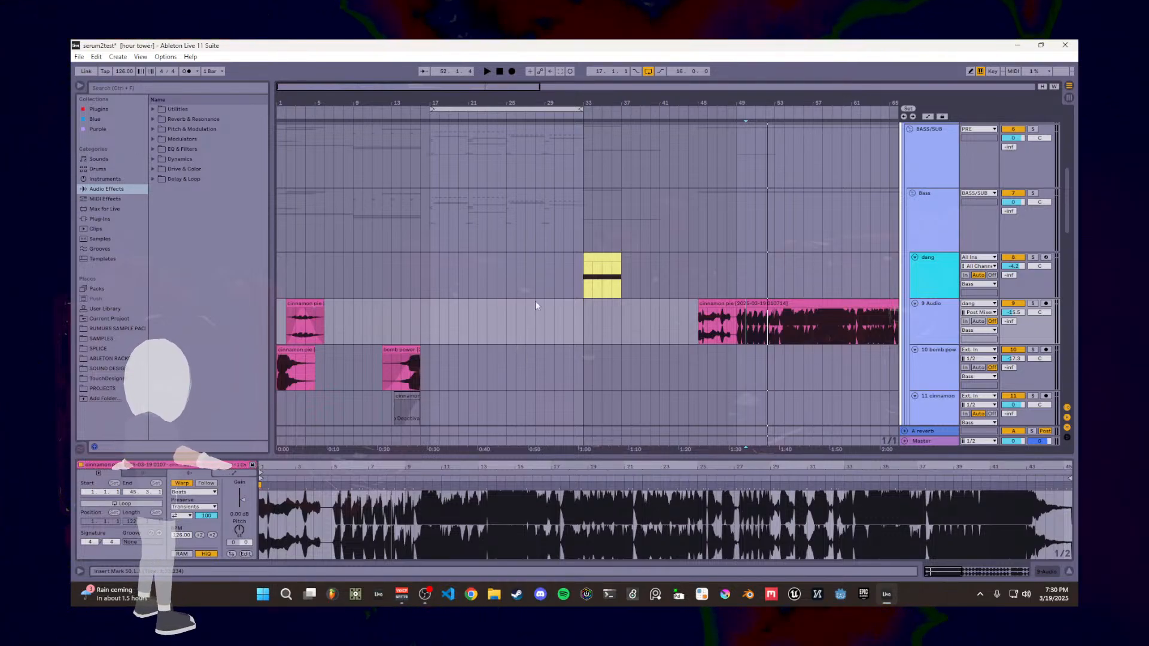
{"action": "mouse_move", "coordinate": [567, 108]}
{"action": "left_mouse_down"}
{"action": "mouse_move", "coordinate": [428, 108]}
{"action": "mouse_move", "coordinate": [582, 116]}
{"action": "left_mouse_up"}
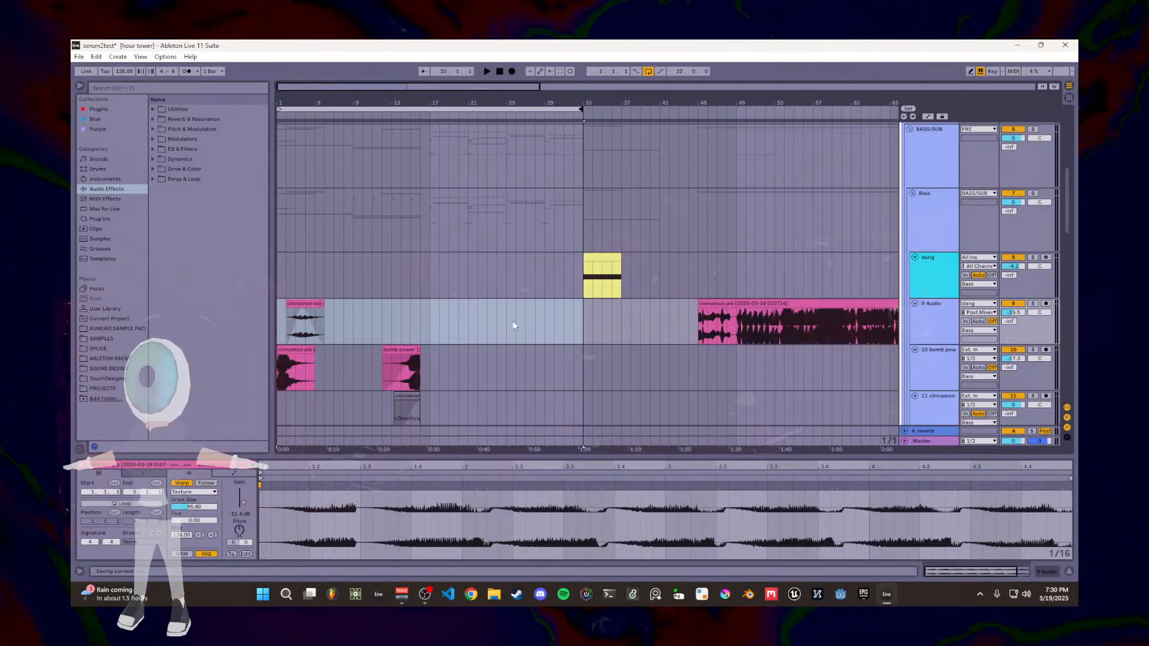
{"action": "key", "text": "ctrl+s"}
Step: Shorten the arrangement loop to 16 bars and place it over bars 17 to 33
{"action": "scroll", "coordinate": [439, 332], "scroll_direction": "down", "scroll_amount": 4}
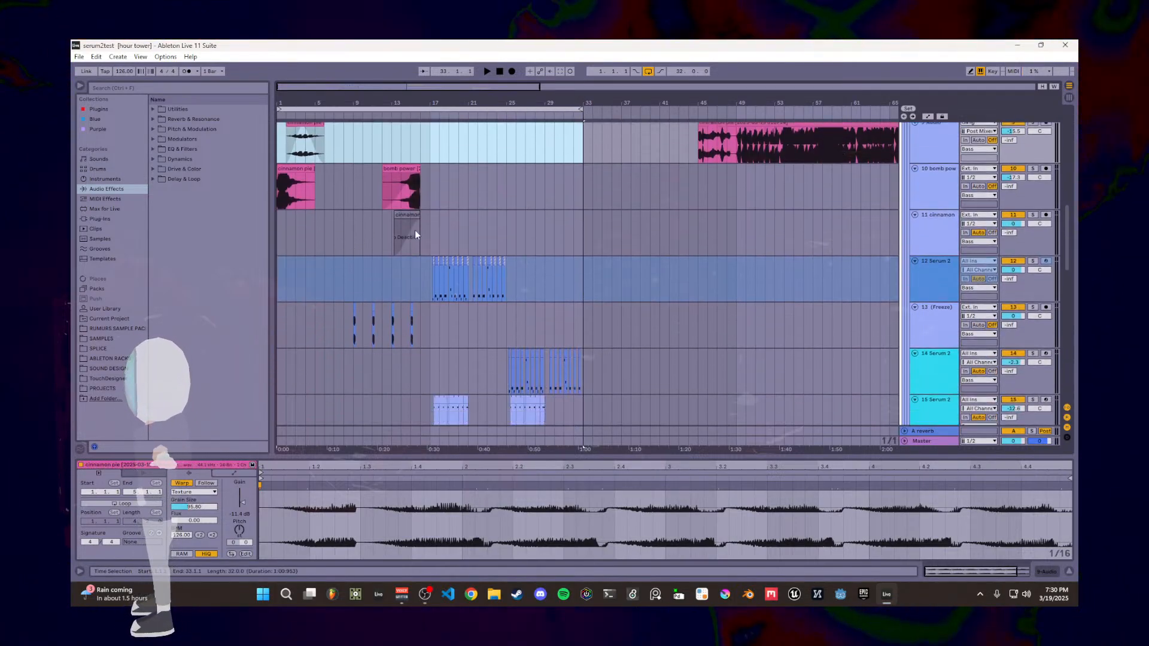
{"action": "left_click_drag", "start_coordinate": [580, 103], "coordinate": [419, 148]}
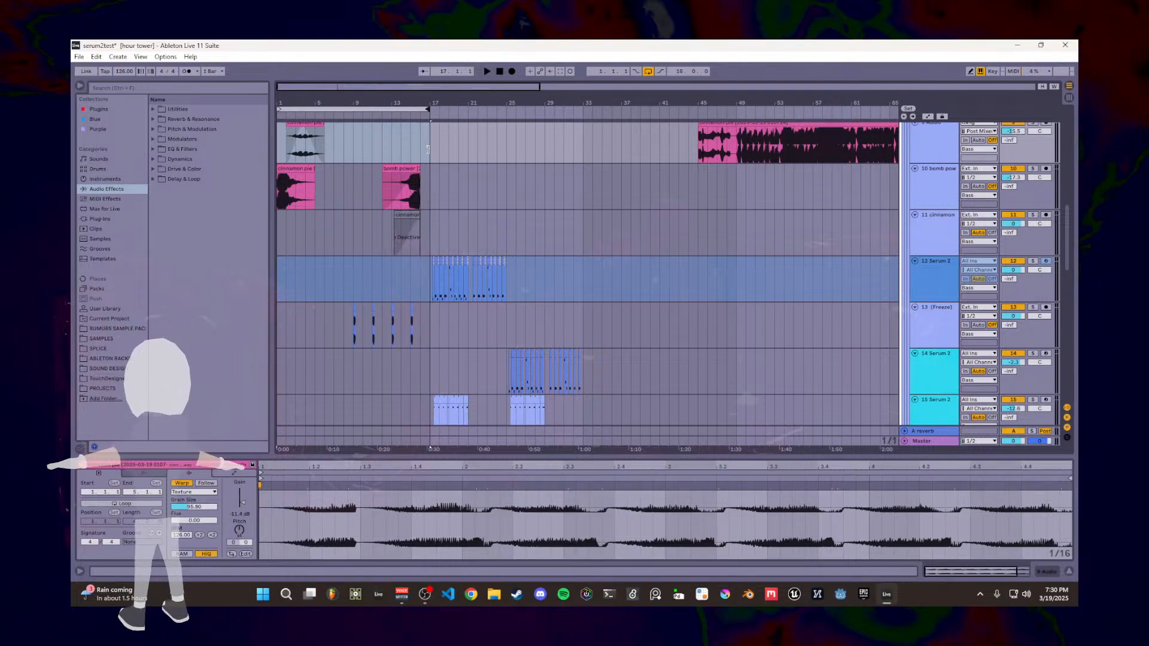
{"action": "left_click_drag", "start_coordinate": [405, 110], "coordinate": [556, 110]}
{"action": "scroll", "coordinate": [489, 314], "scroll_direction": "down", "scroll_amount": 6}
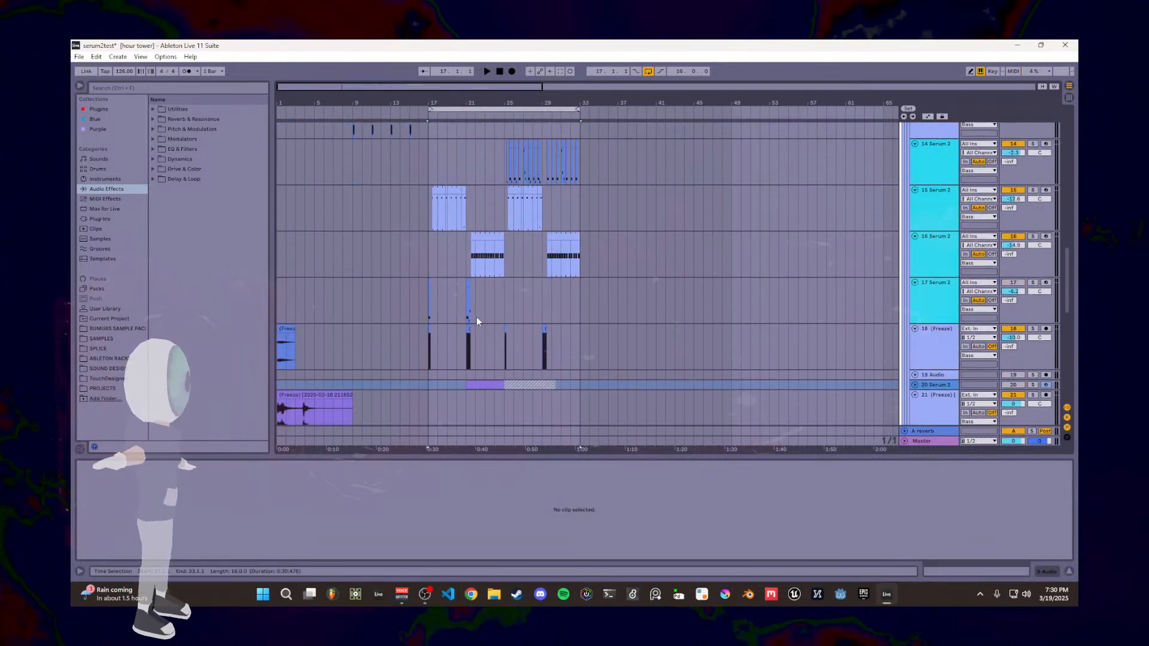
{"action": "scroll", "coordinate": [416, 318], "scroll_direction": "up", "scroll_amount": 3}
{"action": "left_click", "coordinate": [429, 157]}
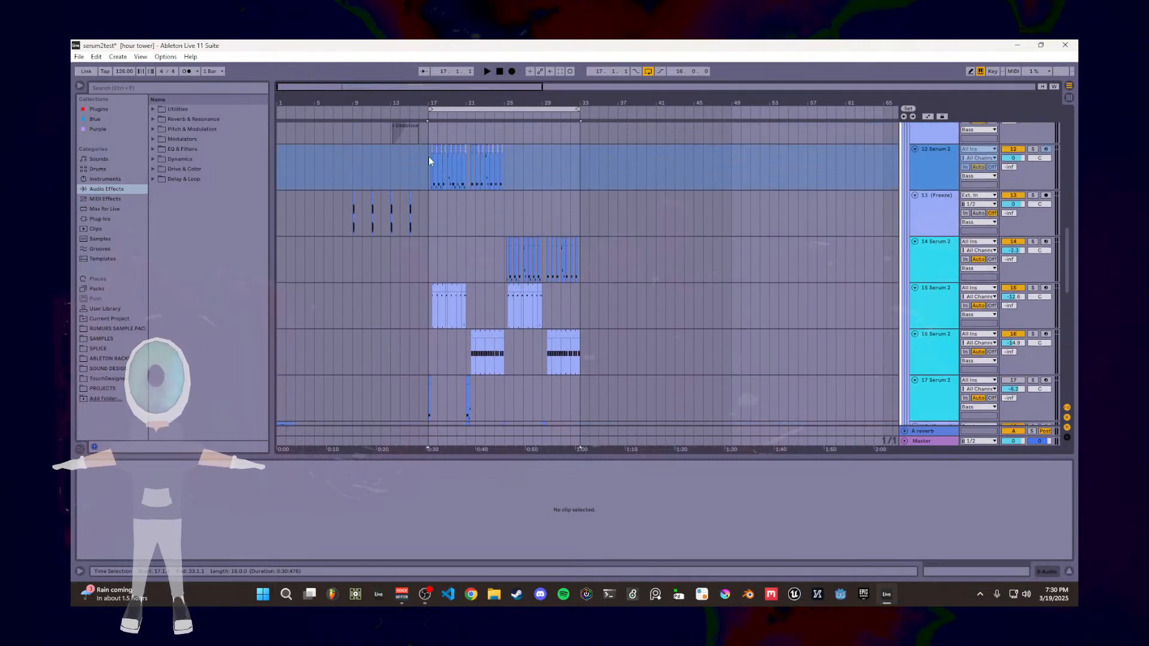
Step: Move the 16-bar loop back to bar 1 and audition the opening bars of the arrangement
{"action": "left_click_drag", "start_coordinate": [496, 107], "coordinate": [345, 110]}
{"action": "key", "text": "space"}
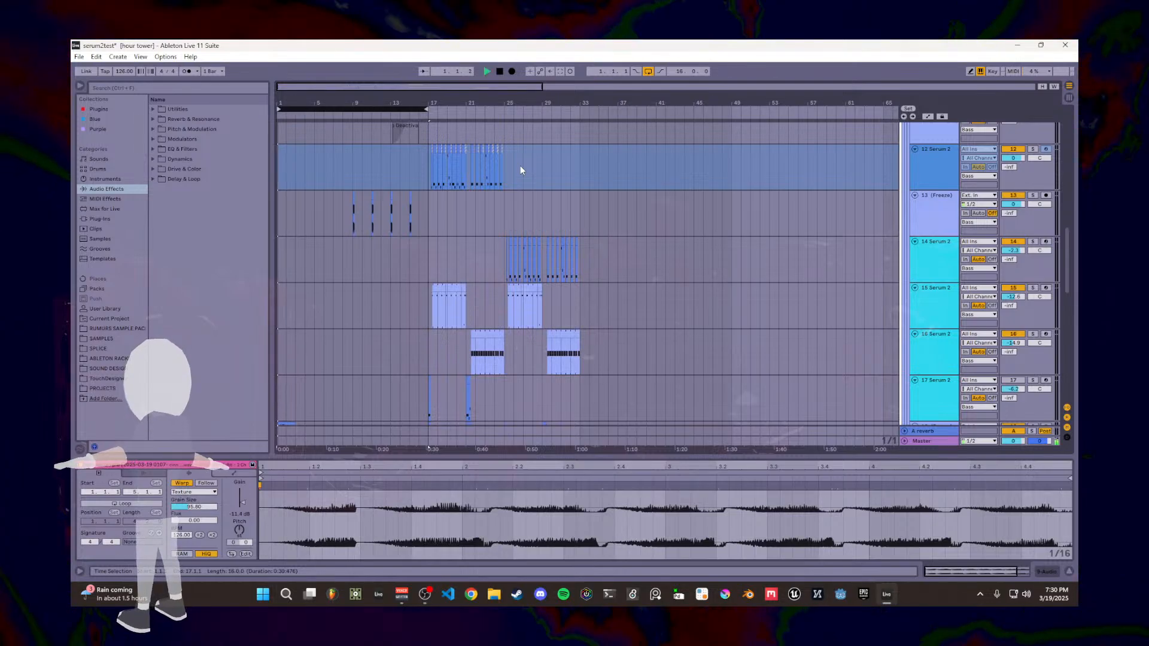
{"action": "scroll", "coordinate": [307, 268], "scroll_direction": "up", "scroll_amount": 5}
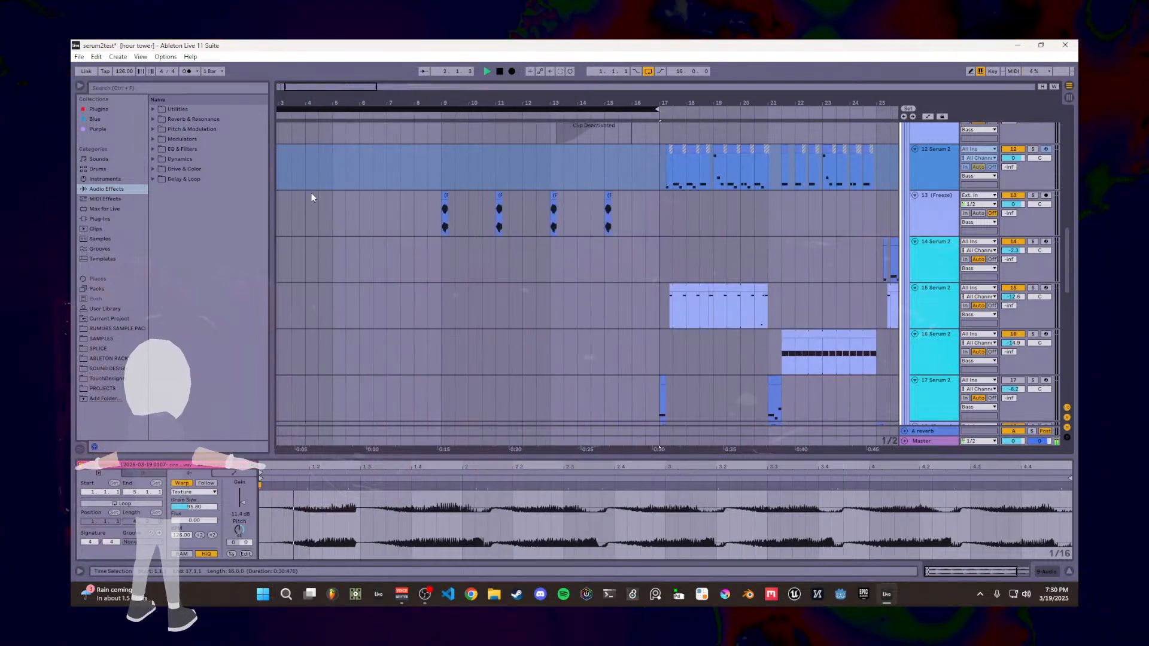
{"action": "left_click_drag", "start_coordinate": [272, 137], "coordinate": [259, 137]}
{"action": "scroll", "coordinate": [322, 110], "scroll_direction": "down", "scroll_amount": 4}
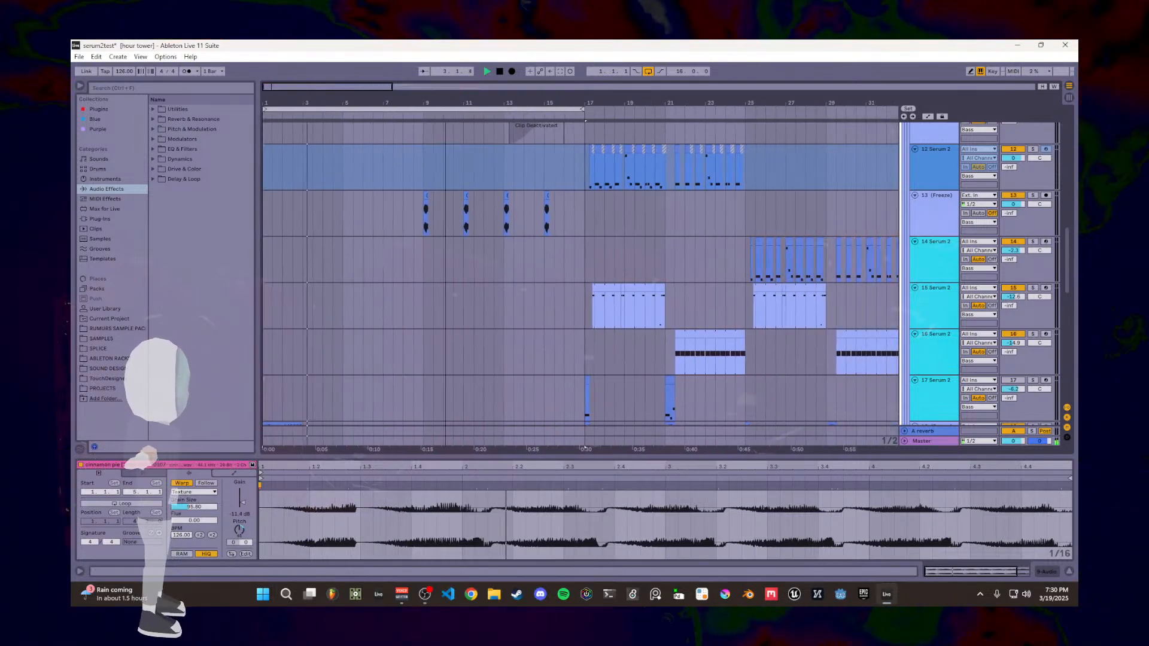
{"action": "left_click_drag", "start_coordinate": [413, 88], "coordinate": [378, 88]}
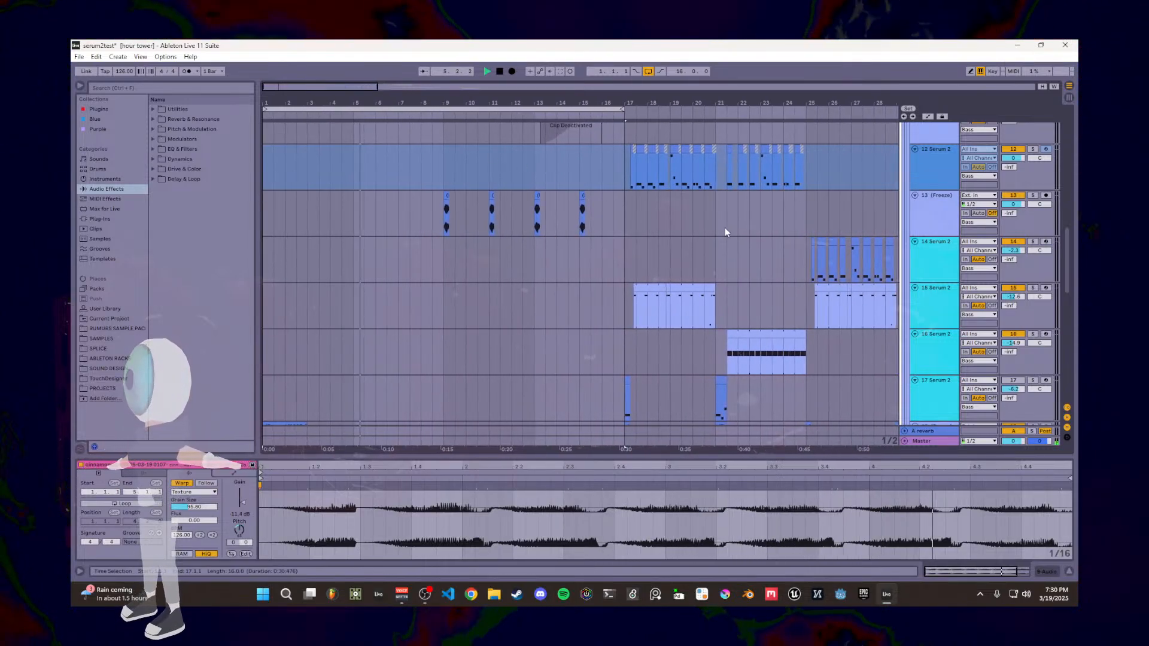
{"action": "key", "text": "space"}
Step: Find the Delay effect by searching all browser results for "delay" and add it to track 13 (Freeze)
{"action": "left_click", "coordinate": [522, 206]}
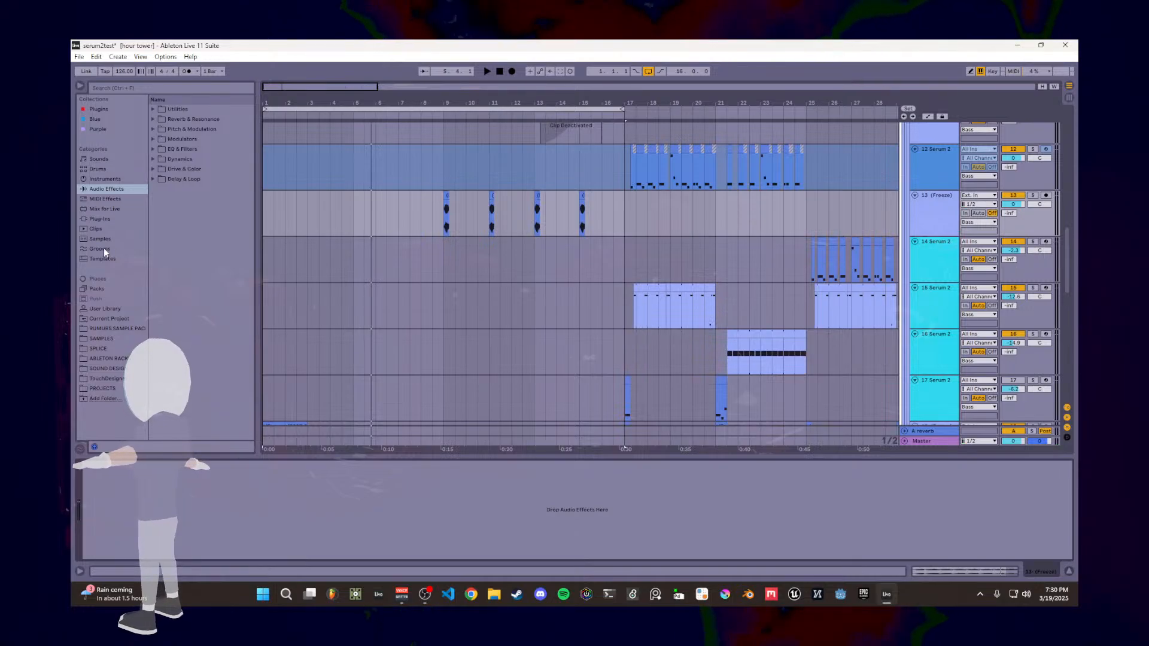
{"action": "left_click", "coordinate": [129, 88]}
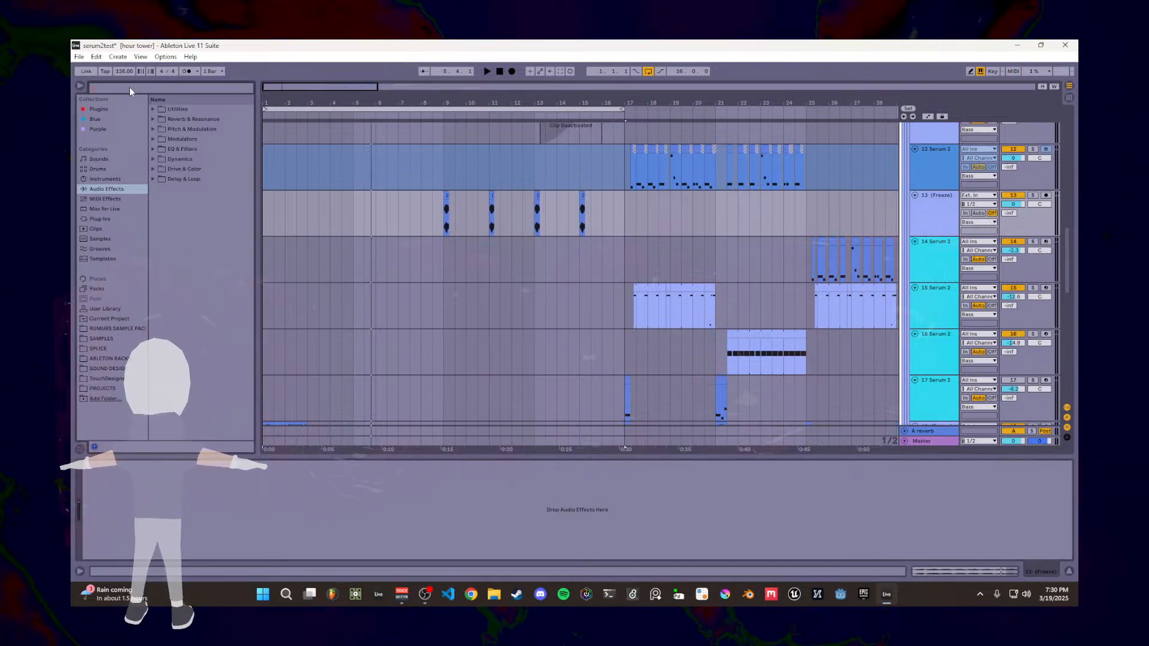
{"action": "type", "text": "delay"}
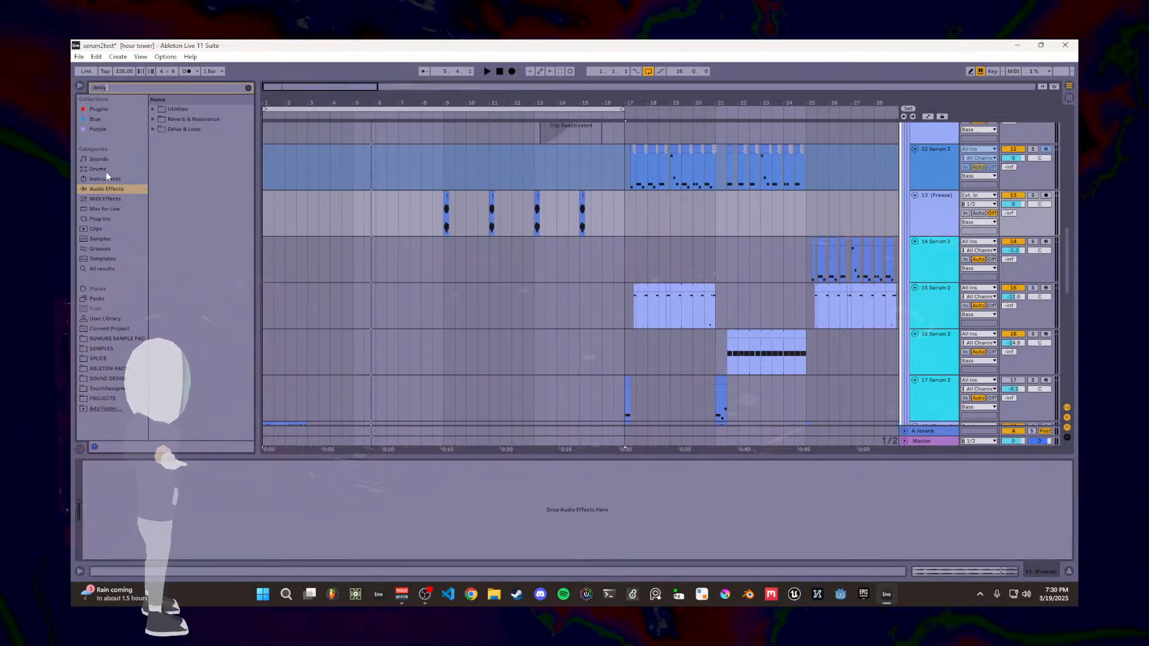
{"action": "left_click", "coordinate": [101, 268]}
{"action": "left_click", "coordinate": [175, 119]}
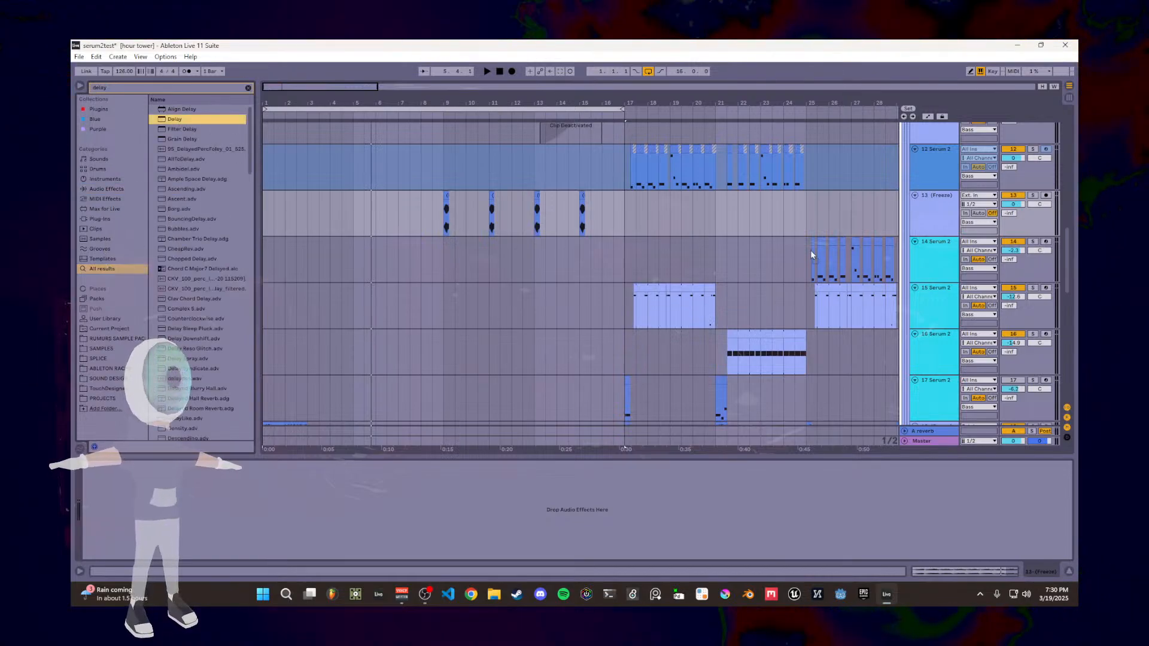
{"action": "left_click_drag", "start_coordinate": [949, 208], "coordinate": [946, 207]}
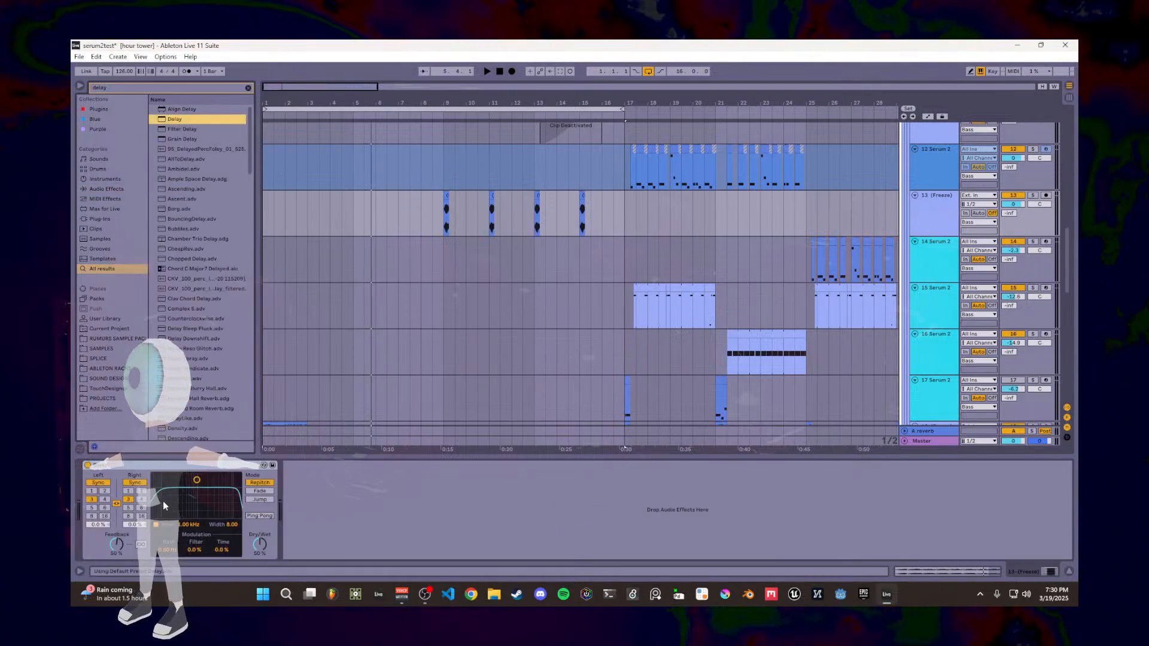
Step: Enable Ping Pong on the Delay, set its synced time to 8 sixteenths, and raise the feedback
{"action": "left_click", "coordinate": [259, 515]}
{"action": "left_click", "coordinate": [91, 515]}
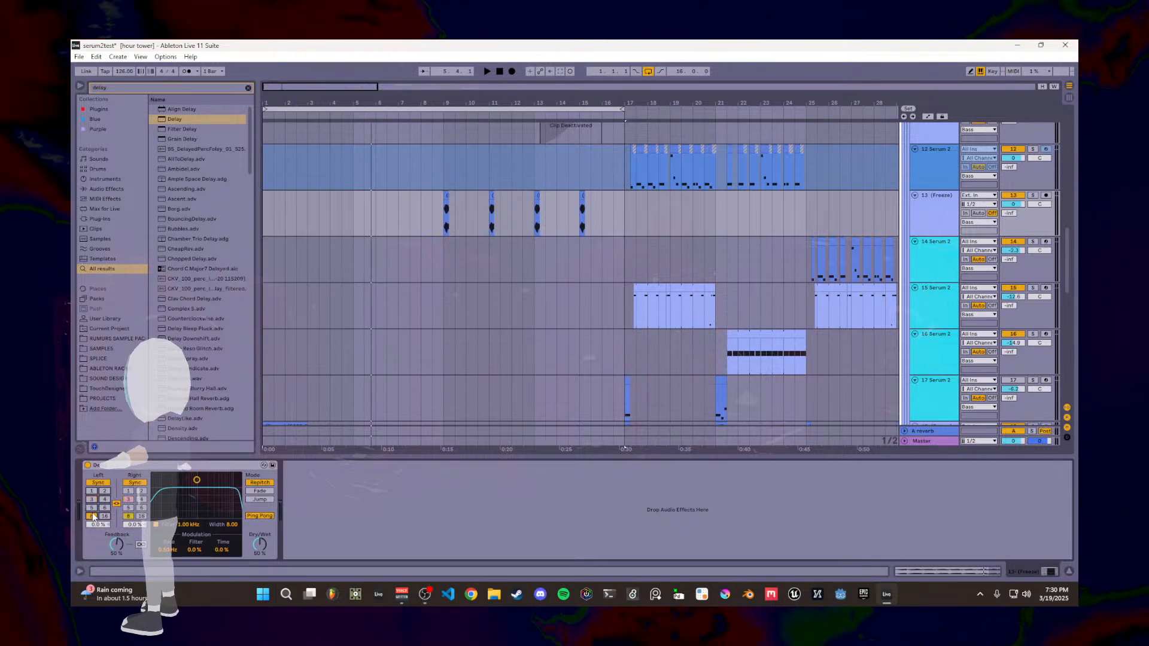
{"action": "left_click_drag", "start_coordinate": [121, 535], "coordinate": [120, 524]}
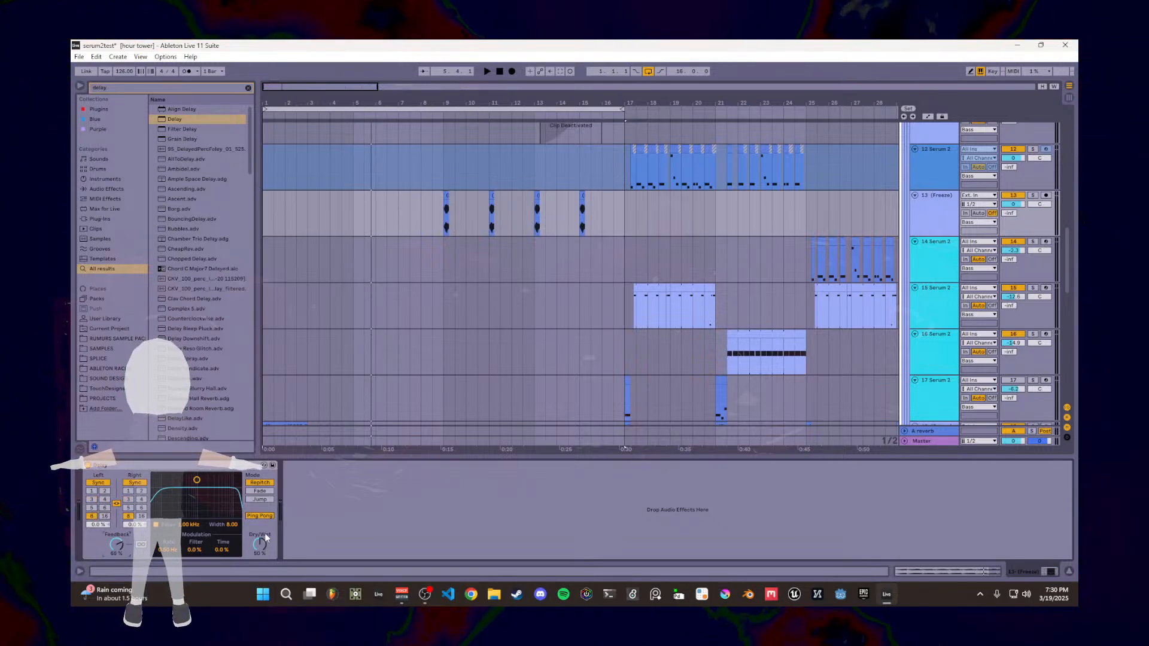
Step: Group the Delay into an Audio Effect Rack and duplicate its chain
{"action": "left_click", "coordinate": [207, 469]}
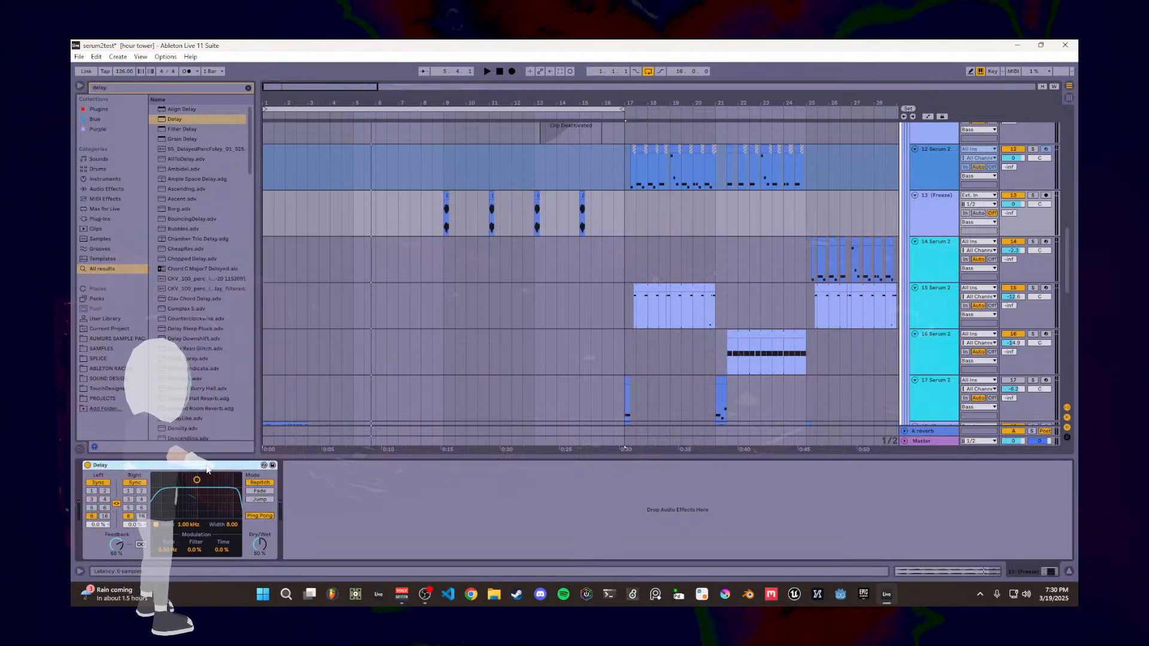
{"action": "key", "text": "ctrl+g"}
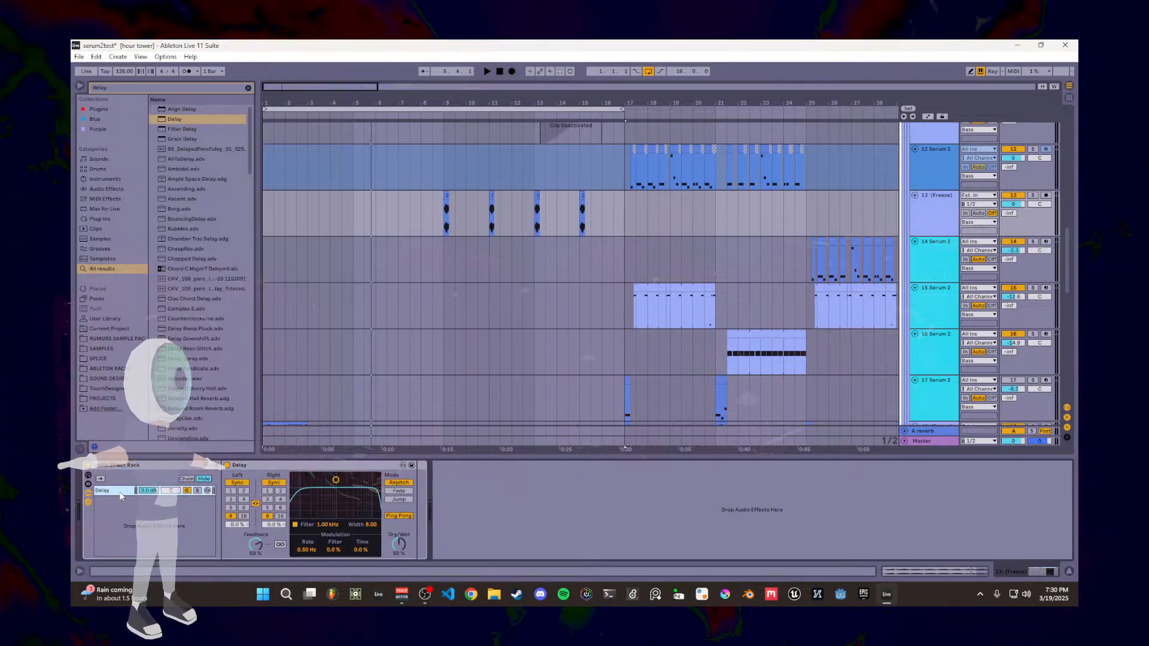
{"action": "key", "text": "ctrl+d"}
Step: Replace the duplicated chain's Delay with a Reverb set to 0.50 ms predelay and 100% dry/wet
{"action": "key", "text": "ctrl+f"}
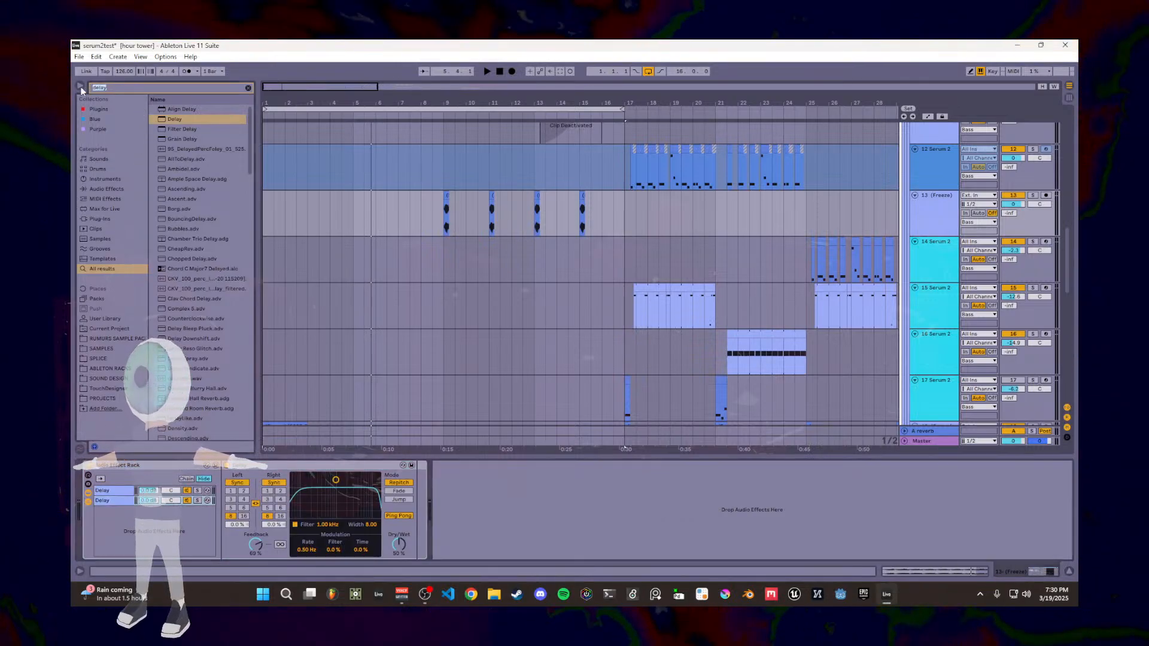
{"action": "type", "text": "reverb"}
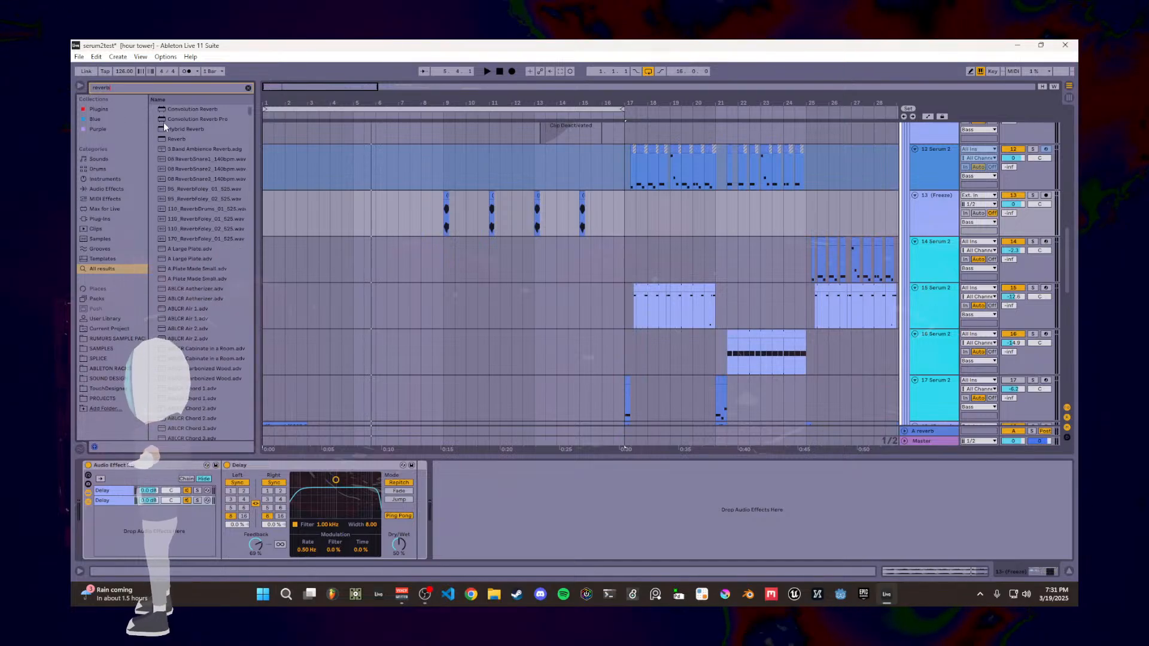
{"action": "left_click_drag", "start_coordinate": [250, 348], "coordinate": [309, 469]}
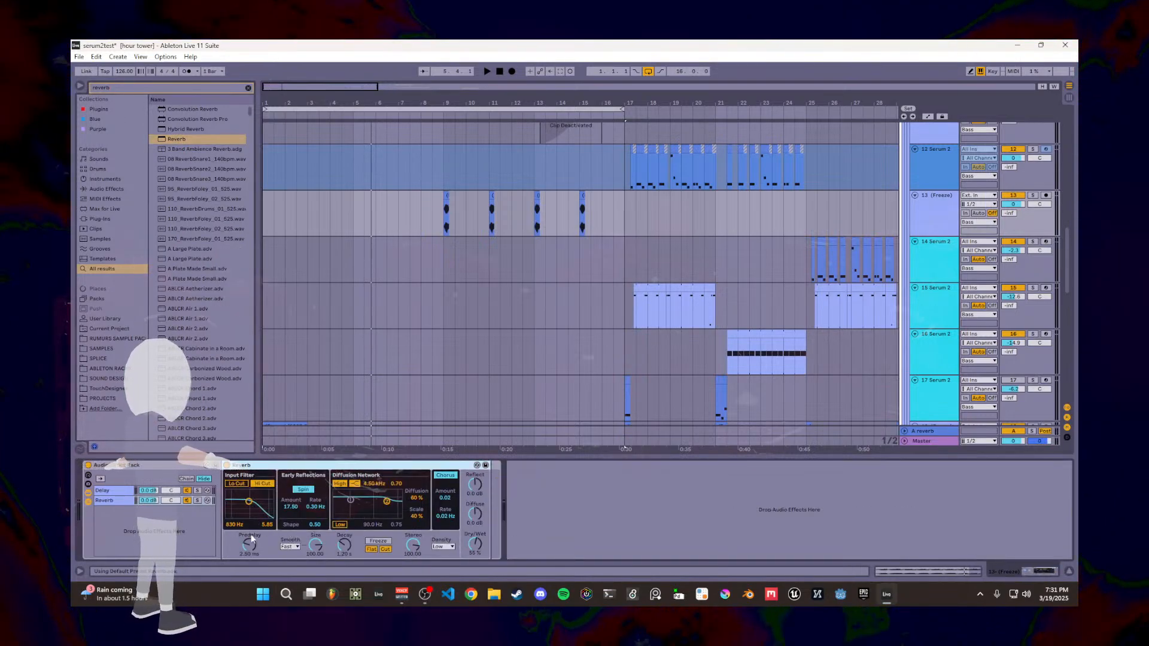
{"action": "left_click_drag", "start_coordinate": [252, 547], "coordinate": [252, 565]}
{"action": "left_click_drag", "start_coordinate": [474, 544], "coordinate": [474, 503]}
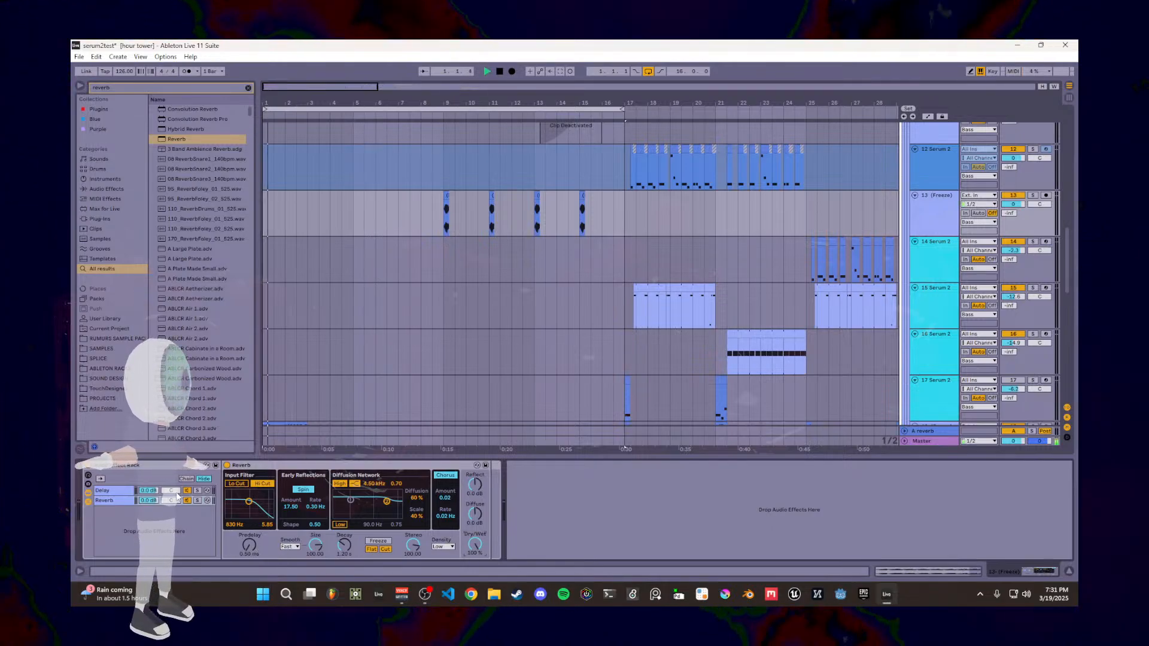
Step: Play from bar 9 and lengthen the Reverb's decay time to about 18 s
{"action": "left_click", "coordinate": [459, 271]}
{"action": "key", "text": "space"}
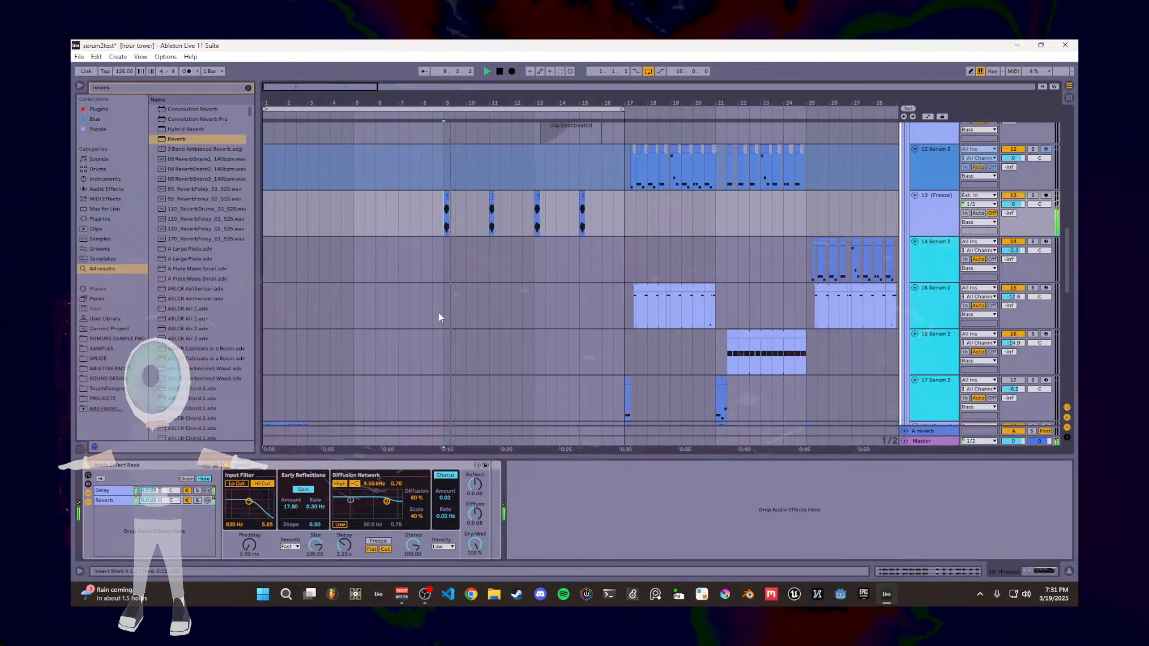
{"action": "left_click_drag", "start_coordinate": [344, 545], "coordinate": [344, 488]}
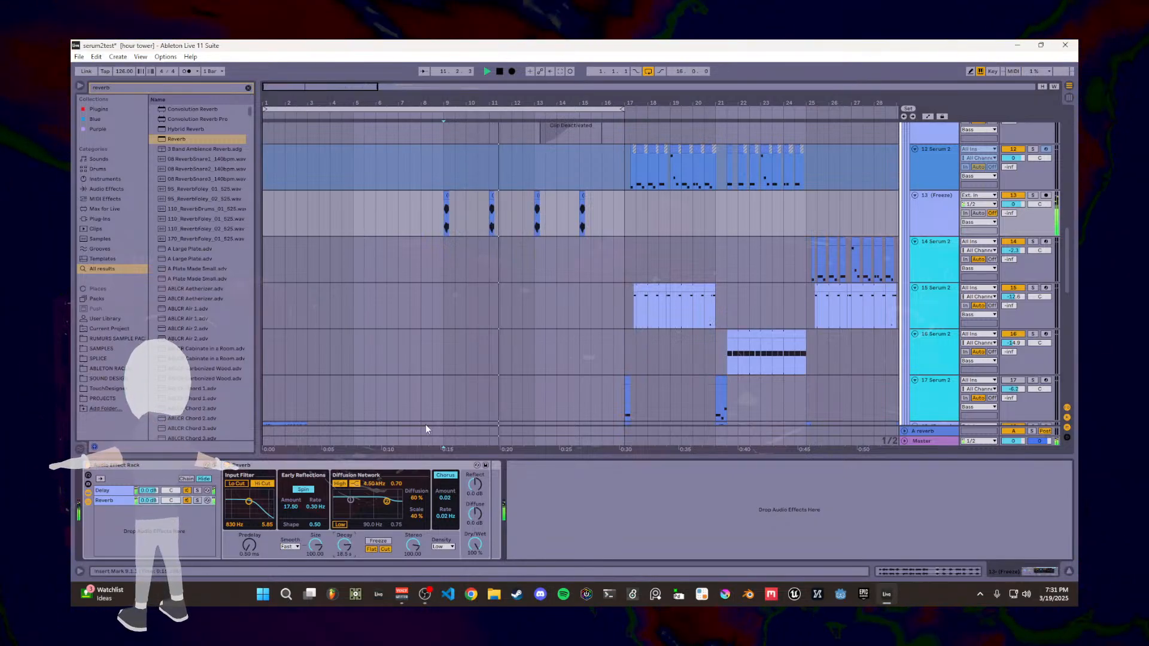
Step: Shape the rack Delay's filter into a narrow band centred at about 1.89 kHz
{"action": "left_click", "coordinate": [108, 491]}
{"action": "left_click_drag", "start_coordinate": [256, 544], "coordinate": [256, 538]}
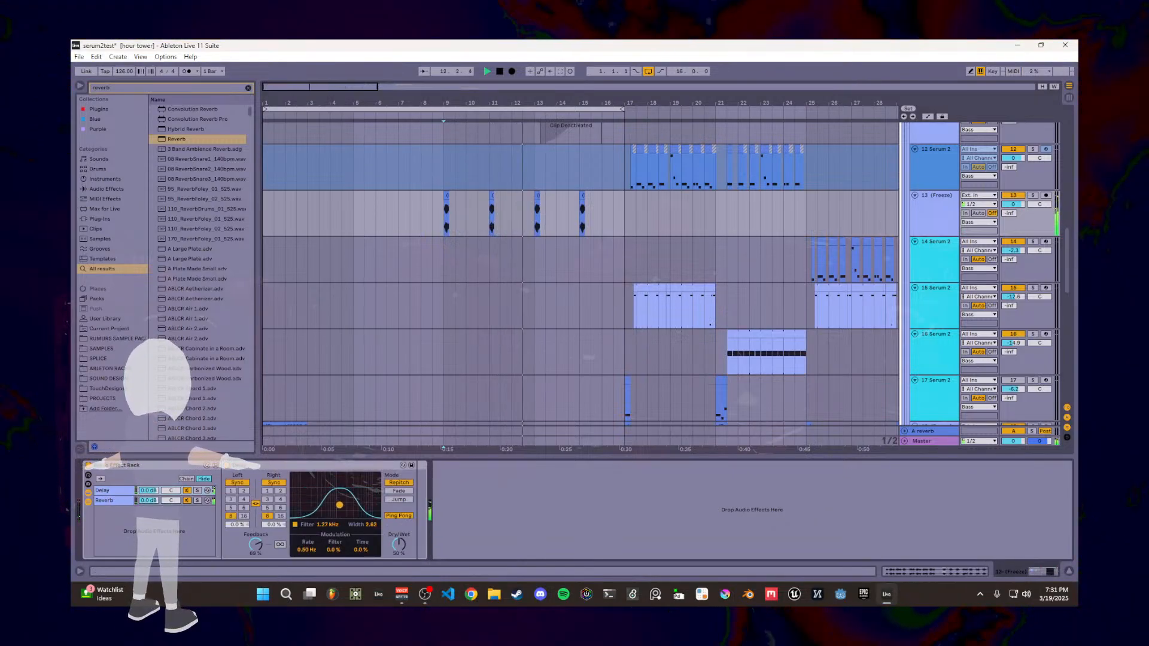
{"action": "left_click_drag", "start_coordinate": [340, 505], "coordinate": [346, 505]}
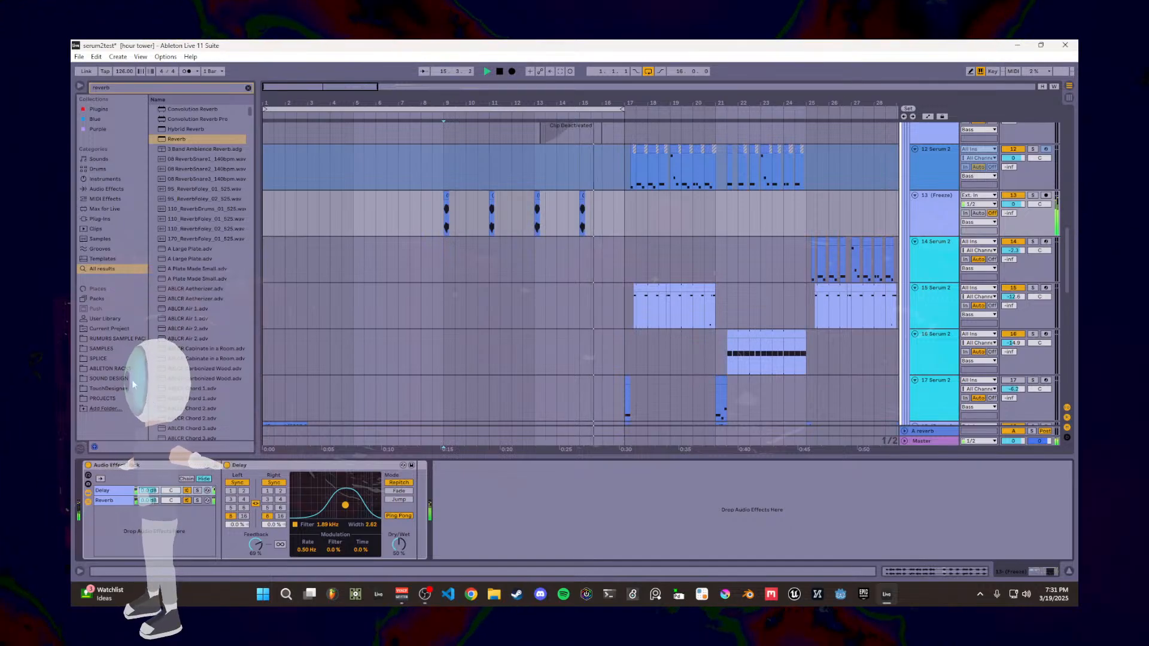
Step: Add a Utility after the effect rack on track 13 and show its Gain automation in the arrangement
{"action": "left_click_drag", "start_coordinate": [115, 88], "coordinate": [70, 89]}
{"action": "key", "text": "BackSpace"}
{"action": "type", "text": "u"}
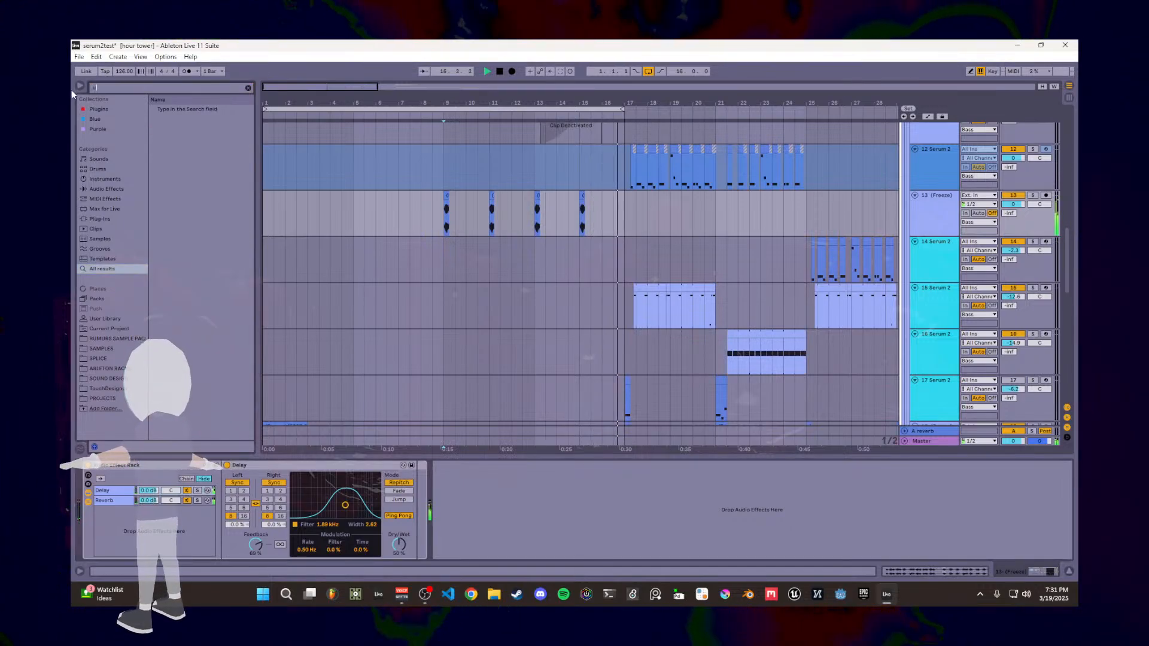
{"action": "type", "text": "t"}
{"action": "left_click_drag", "start_coordinate": [176, 110], "coordinate": [491, 509]}
{"action": "right_click", "coordinate": [487, 495]}
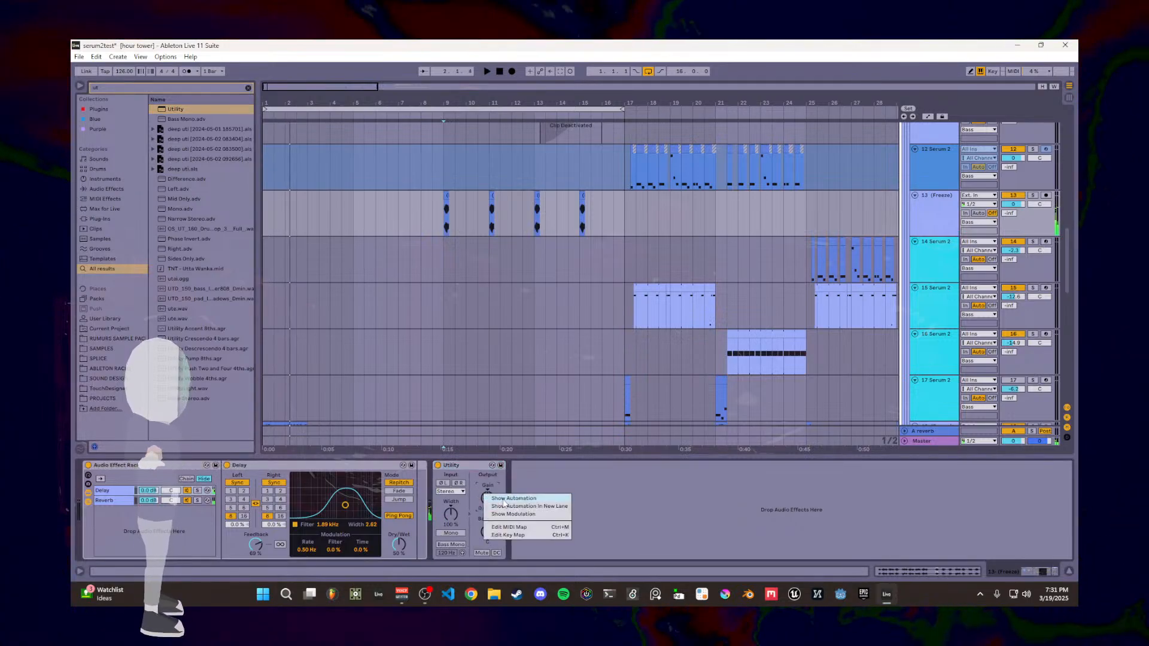
{"action": "left_click", "coordinate": [504, 501]}
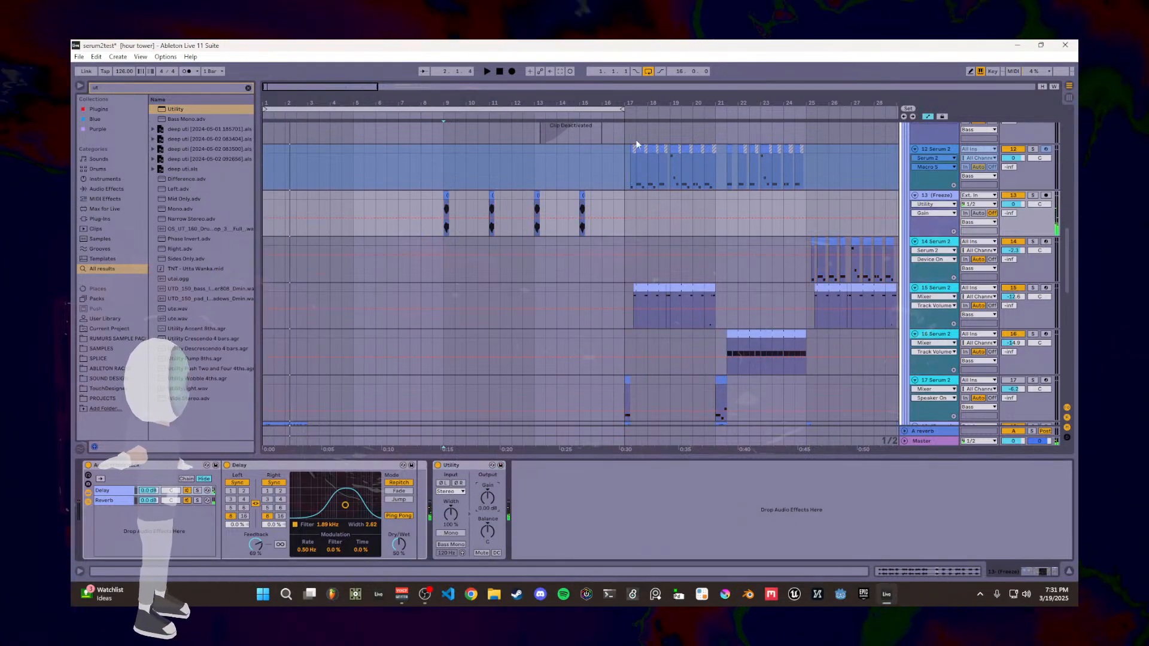
Step: Automate the Utility gain down to -inf dB on track 13 from bar 16 to bar 17
{"action": "left_click", "coordinate": [626, 219]}
{"action": "mouse_move", "coordinate": [613, 219]}
{"action": "left_mouse_down"}
{"action": "mouse_move", "coordinate": [601, 234]}
{"action": "mouse_move", "coordinate": [621, 234]}
{"action": "mouse_move", "coordinate": [609, 210]}
{"action": "mouse_move", "coordinate": [623, 210]}
{"action": "left_mouse_up"}
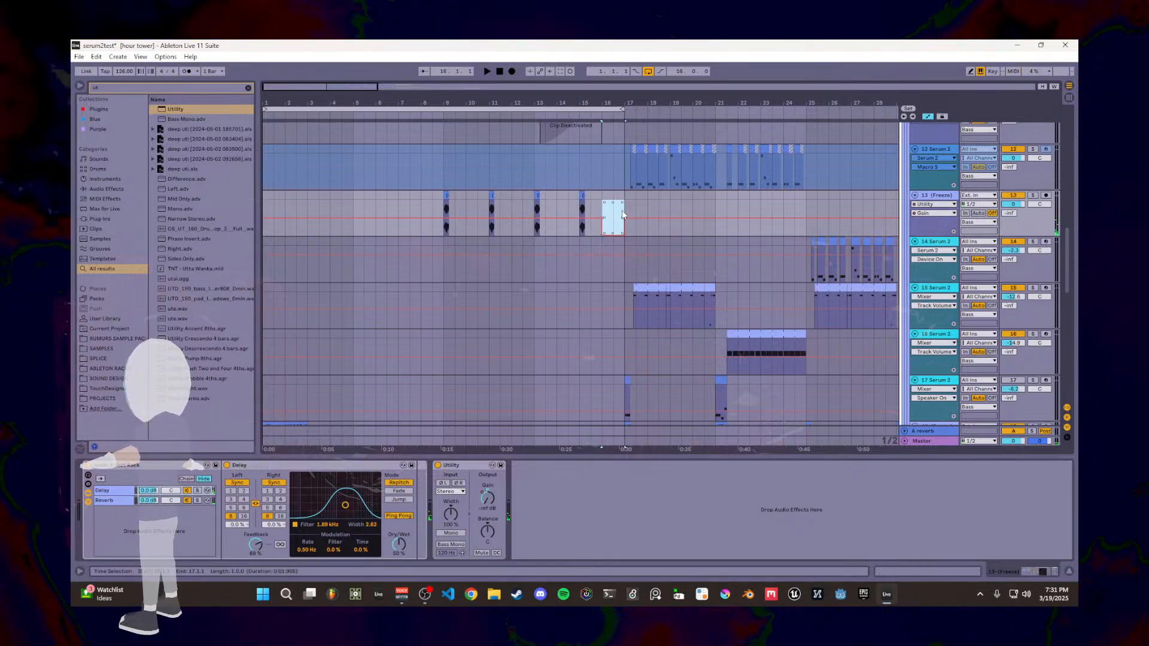
{"action": "scroll", "coordinate": [623, 210], "scroll_direction": "up", "scroll_amount": 3}
{"action": "scroll", "coordinate": [612, 215], "scroll_direction": "up", "scroll_amount": 2}
{"action": "left_click_drag", "start_coordinate": [472, 210], "coordinate": [656, 211]}
{"action": "left_click", "coordinate": [469, 466]}
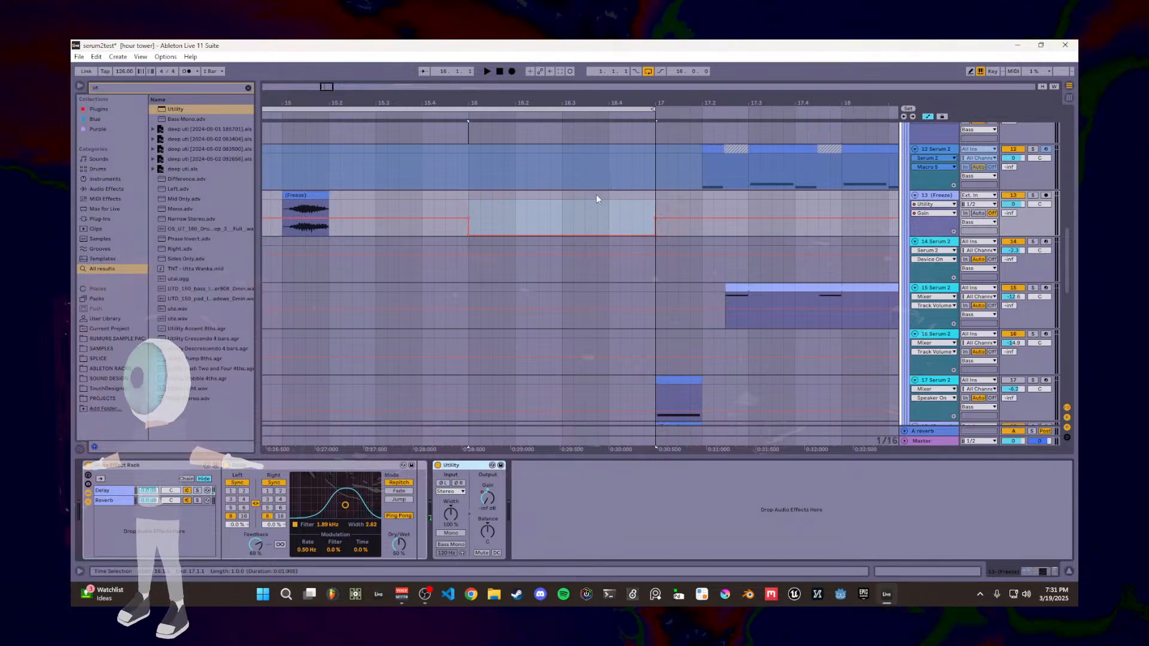
{"action": "left_click_drag", "start_coordinate": [494, 213], "coordinate": [621, 216]}
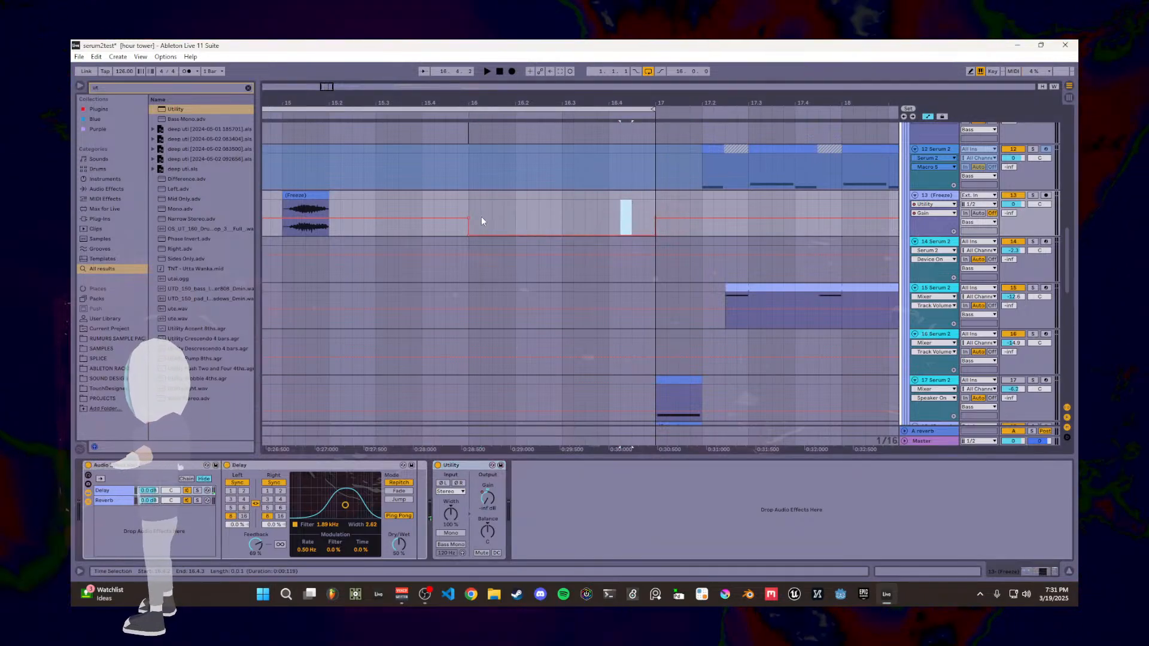
Step: Switch track 13's automation lane to the mixer's Speaker On parameter
{"action": "left_click", "coordinate": [935, 205]}
{"action": "right_click", "coordinate": [1015, 195]}
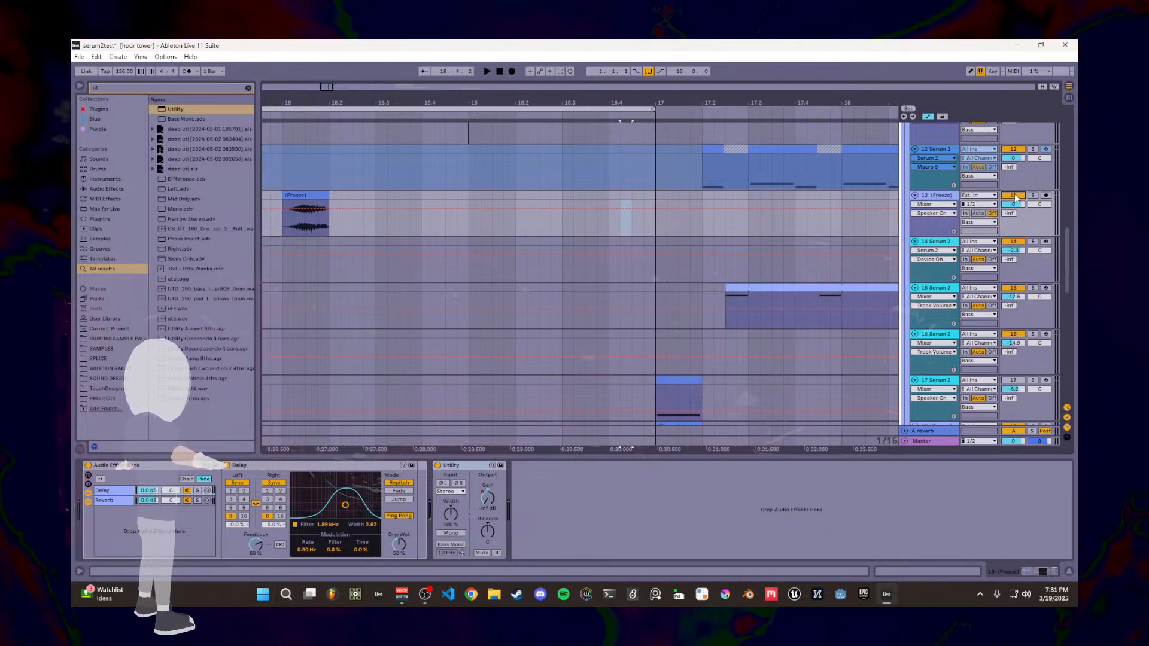
{"action": "right_click", "coordinate": [1014, 198]}
{"action": "left_click", "coordinate": [1016, 200]}
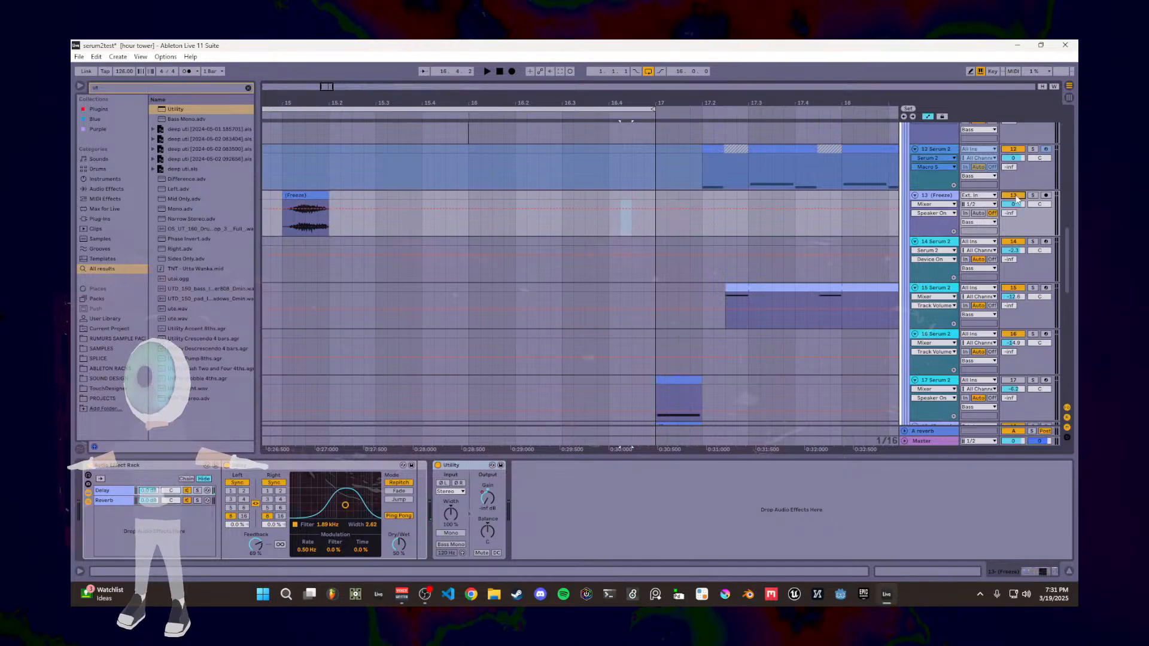
Step: Play back the arrangement from just after track 13's hit at bar 15 to check the cut
{"action": "scroll", "coordinate": [464, 219], "scroll_direction": "down", "scroll_amount": 3}
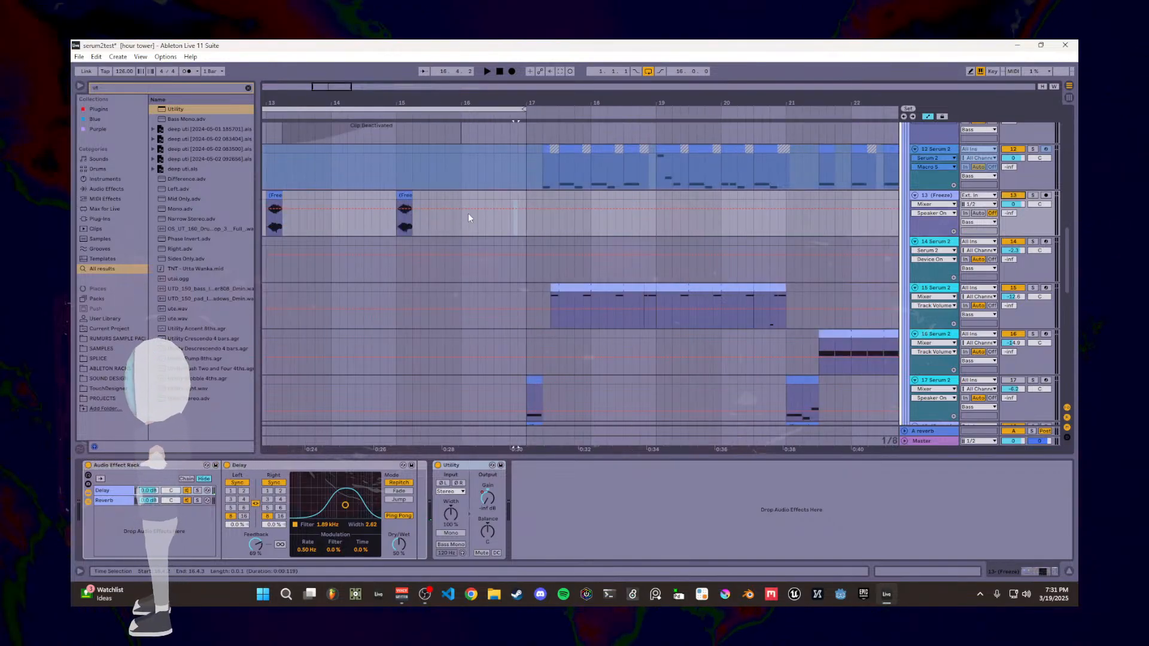
{"action": "left_click", "coordinate": [429, 231]}
{"action": "key", "text": "space"}
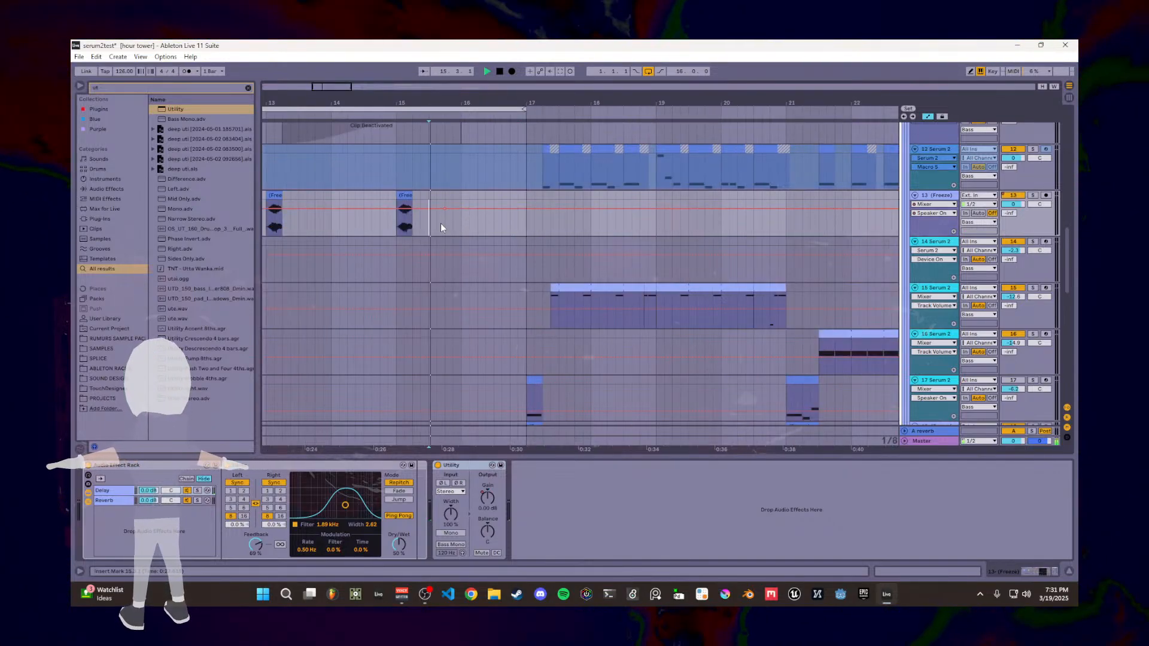
Step: Delete track 13's Speaker On automation and show the Utility's Gain automation in the lane again
{"action": "right_click", "coordinate": [1016, 204]}
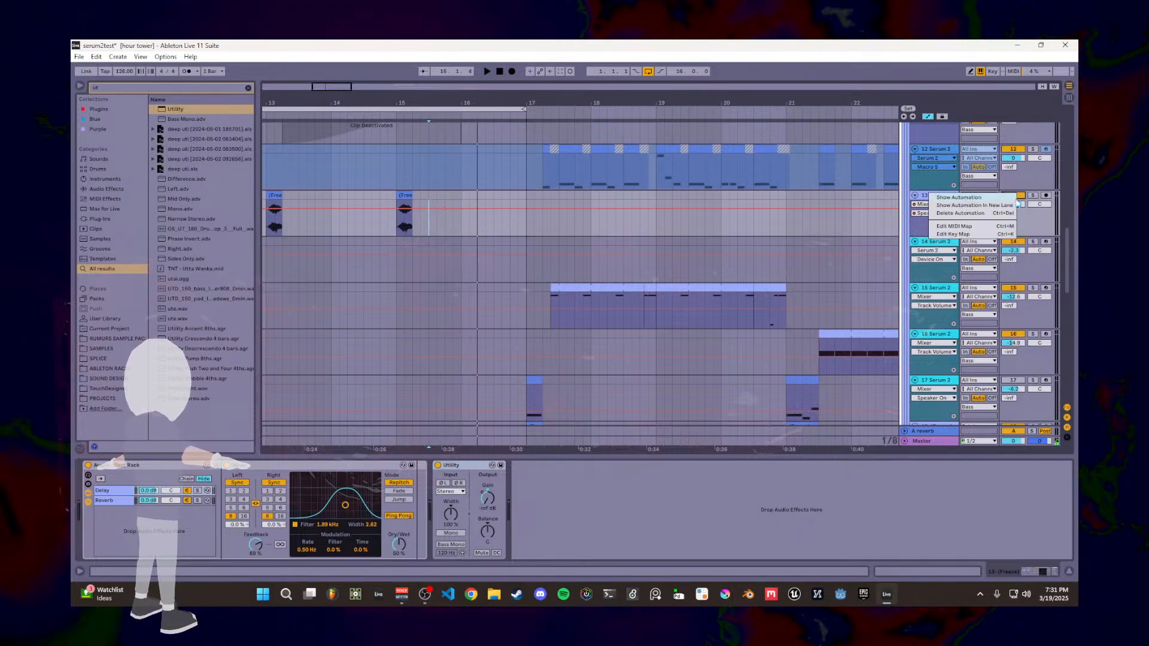
{"action": "left_click", "coordinate": [960, 214]}
{"action": "left_click", "coordinate": [487, 499]}
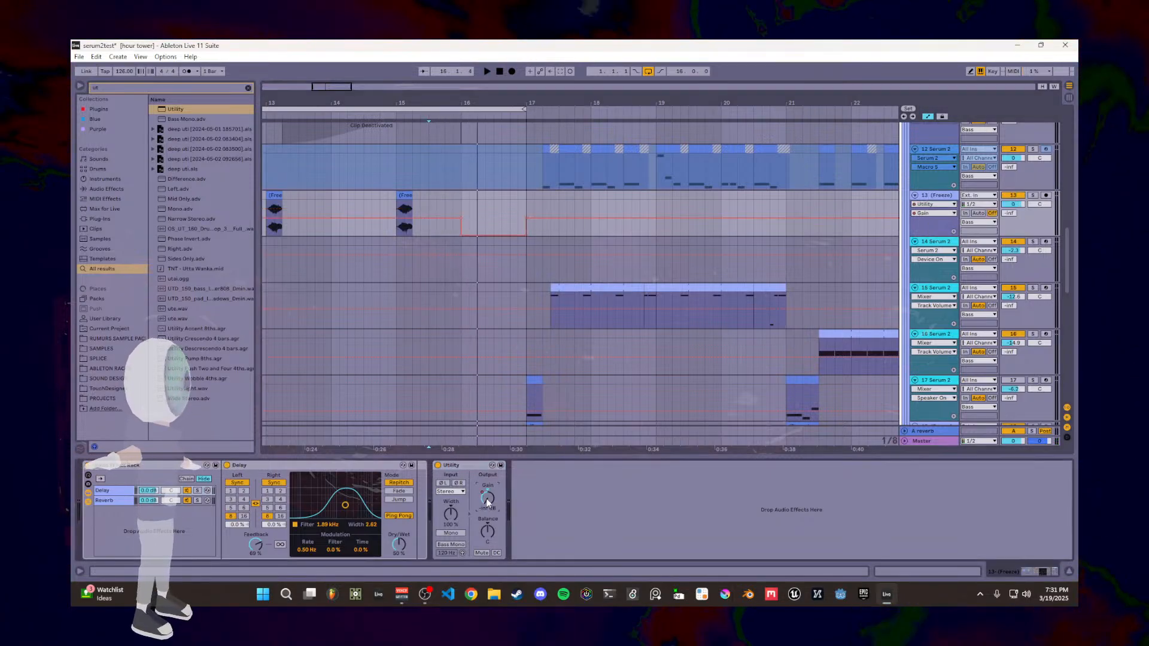
Step: Play track 13 from just before its bar 15 hit through the gain cut, and save the project
{"action": "left_click", "coordinate": [388, 208]}
{"action": "key", "text": "space"}
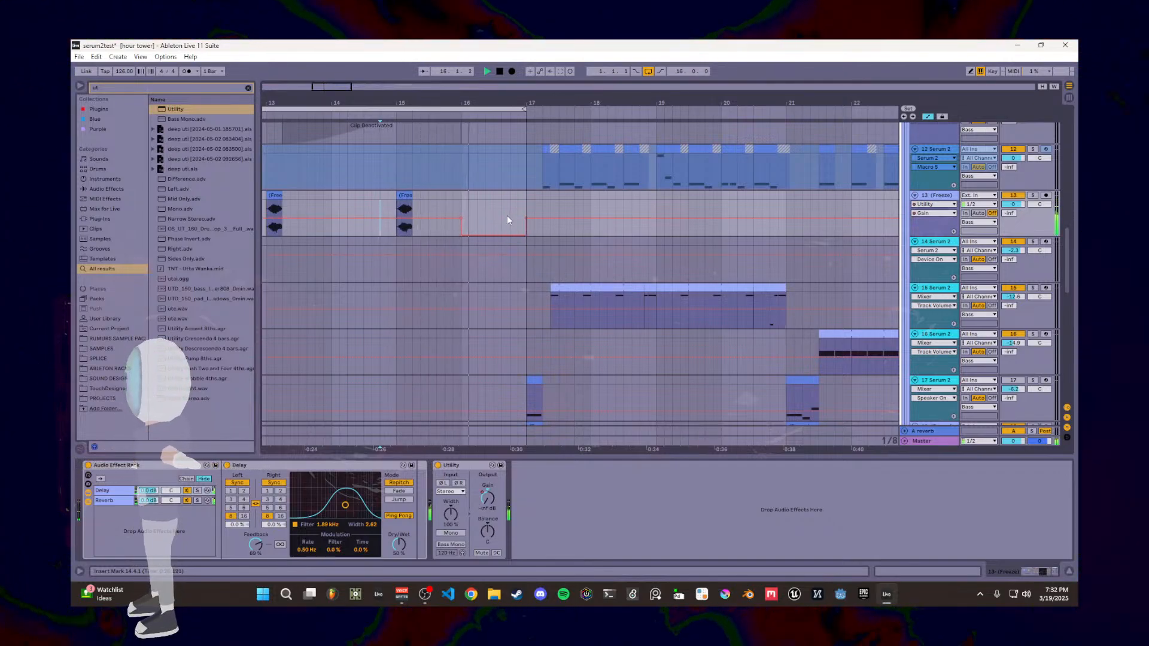
{"action": "key", "text": "space"}
{"action": "key", "text": "ctrl+s"}
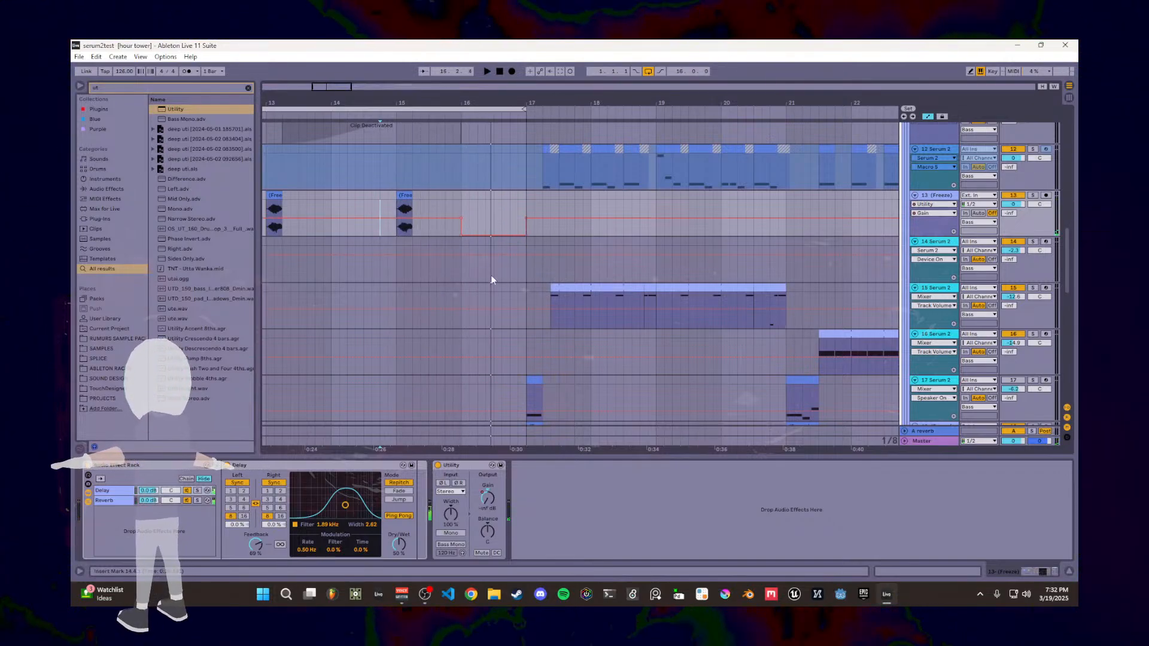
Step: Deactivate the Delay chain in track 13's effect rack and display the Reverb chain's device
{"action": "scroll", "coordinate": [383, 244], "scroll_direction": "down", "scroll_amount": 1}
{"action": "scroll", "coordinate": [382, 244], "scroll_direction": "down", "scroll_amount": 1}
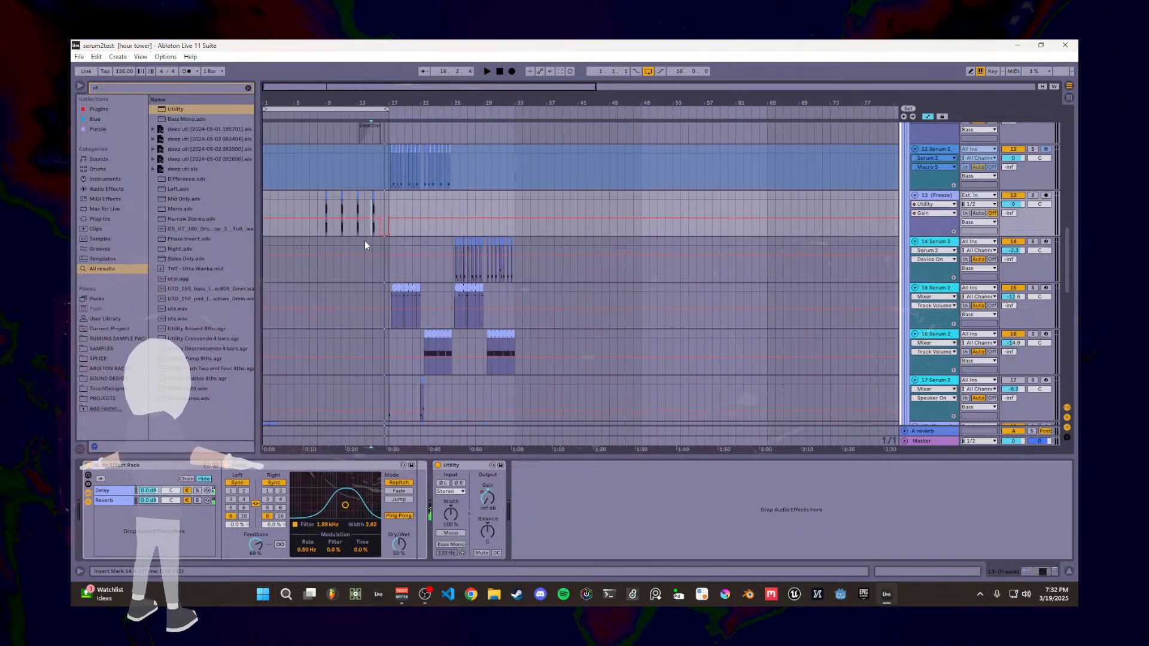
{"action": "scroll", "coordinate": [365, 242], "scroll_direction": "up", "scroll_amount": 1}
{"action": "left_click", "coordinate": [936, 198]}
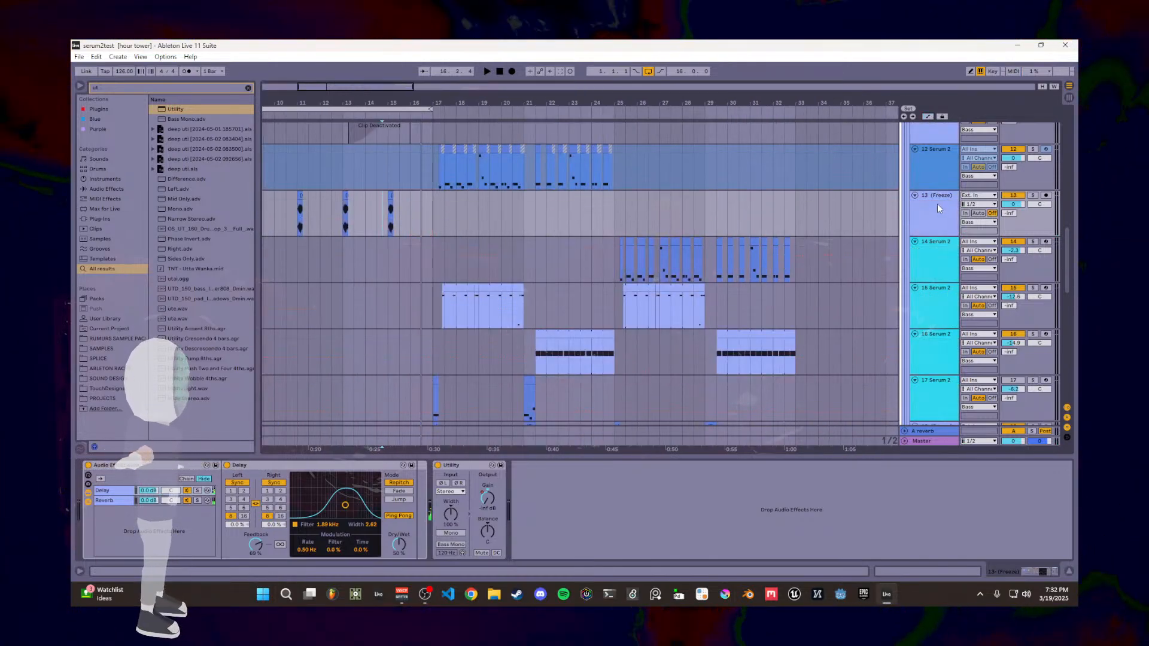
{"action": "right_click", "coordinate": [937, 204]}
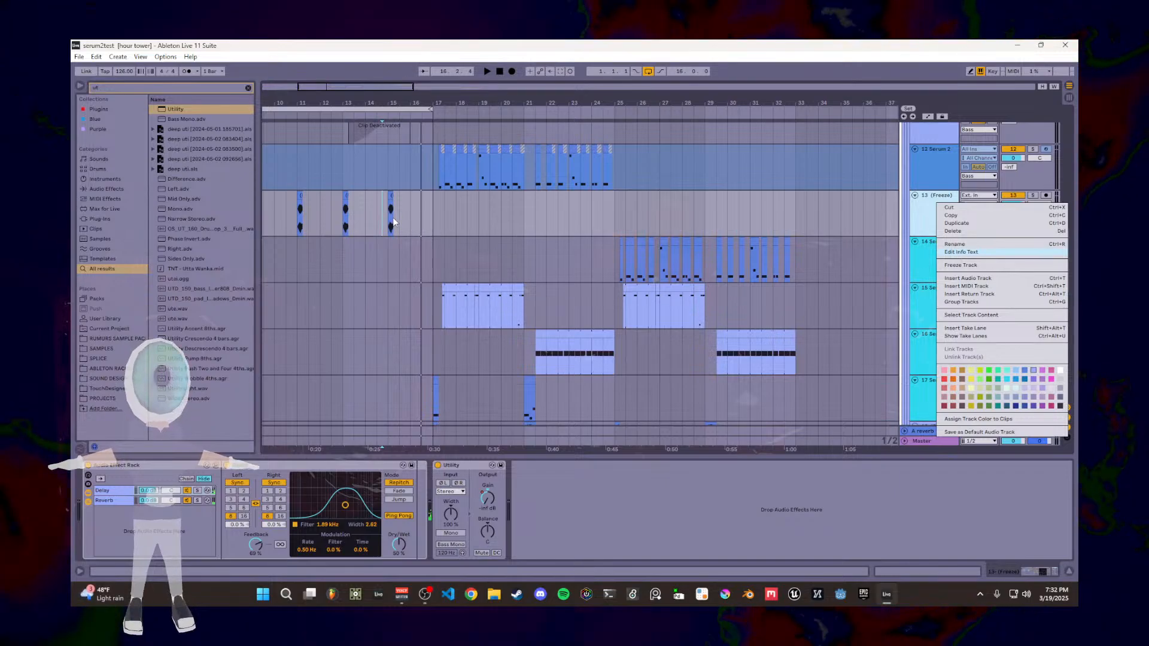
{"action": "left_click", "coordinate": [790, 219]}
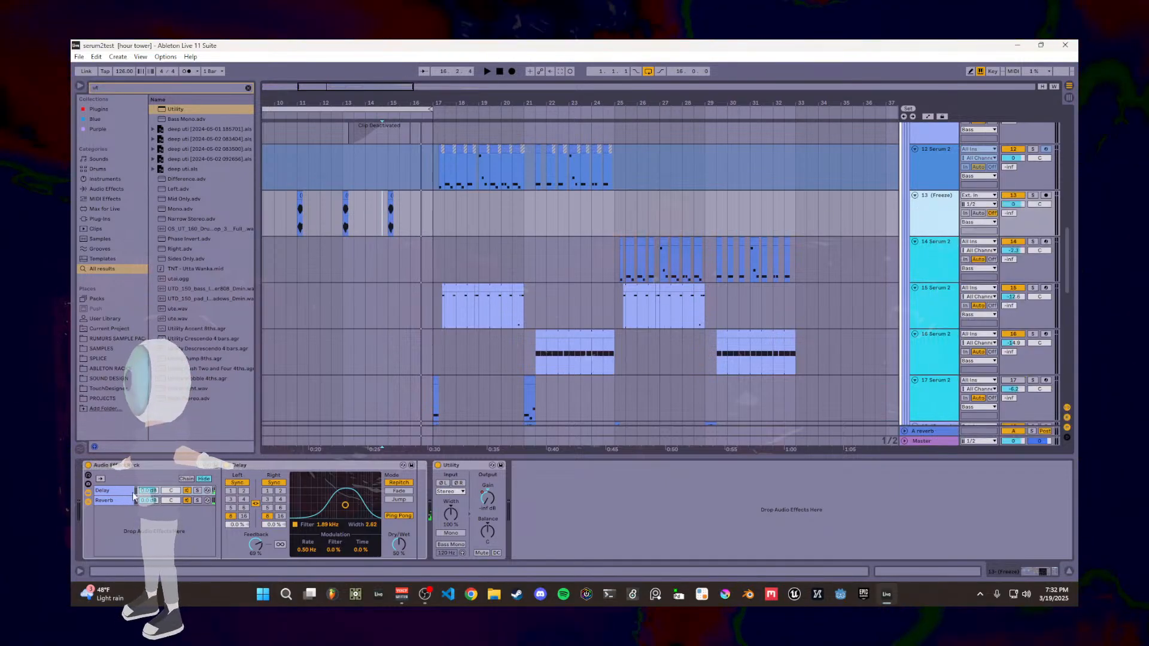
{"action": "left_click", "coordinate": [186, 491]}
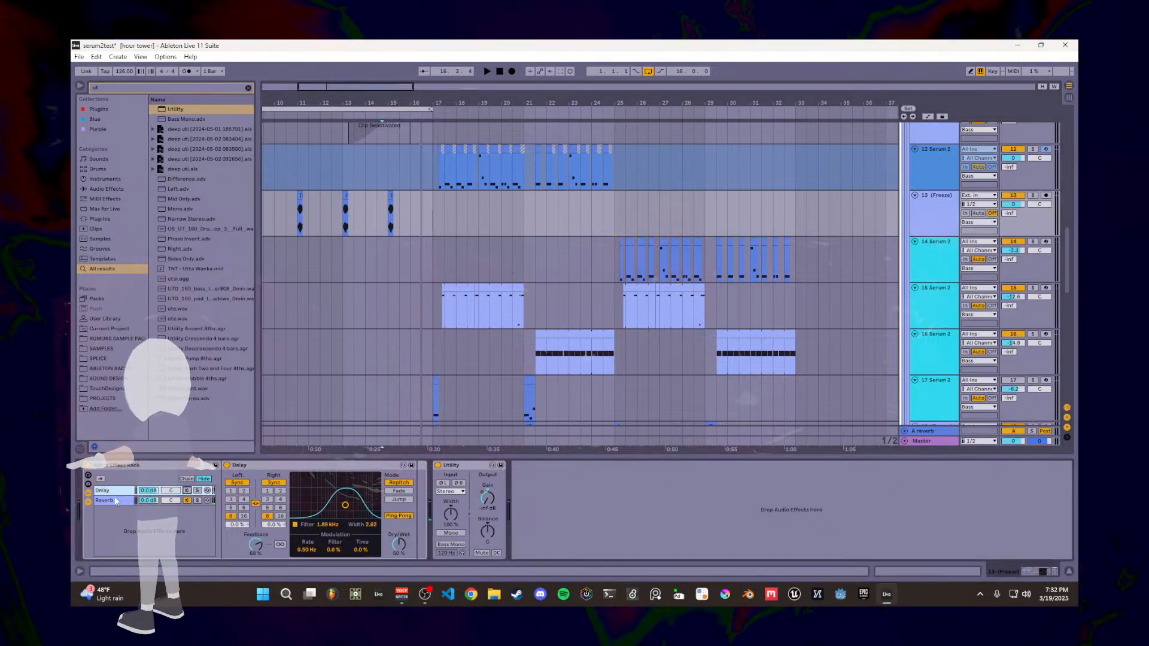
{"action": "left_click", "coordinate": [116, 501]}
Step: Freeze track 13 with only its reverb chain active, and switch the window to full screen
{"action": "right_click", "coordinate": [939, 211]}
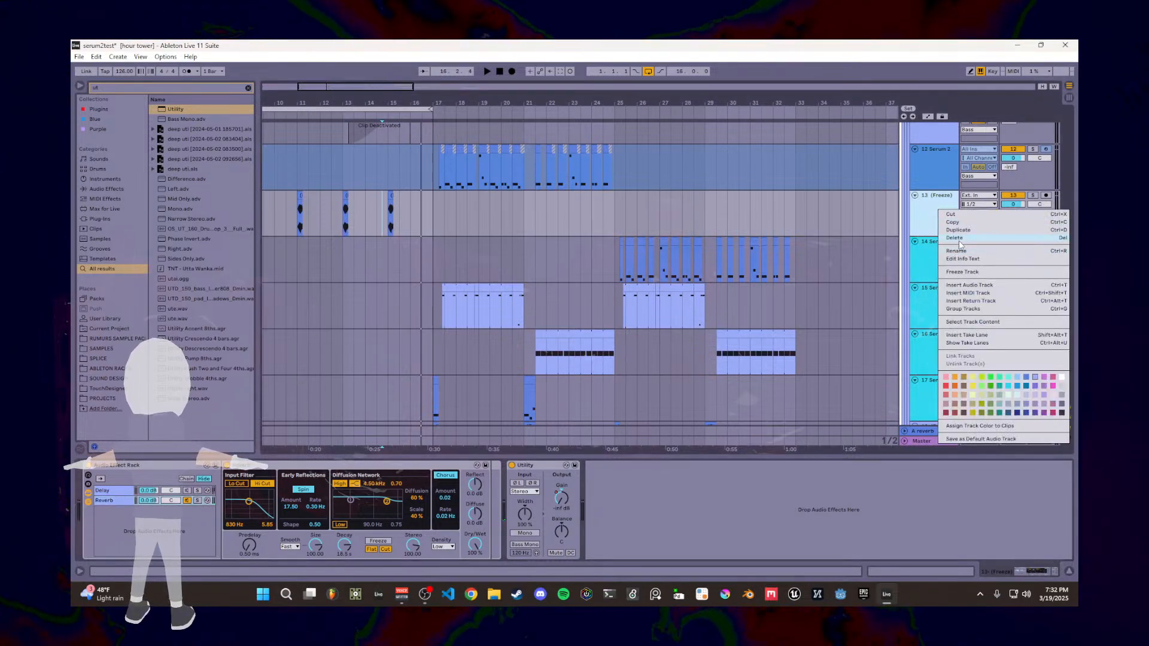
{"action": "left_click", "coordinate": [968, 273]}
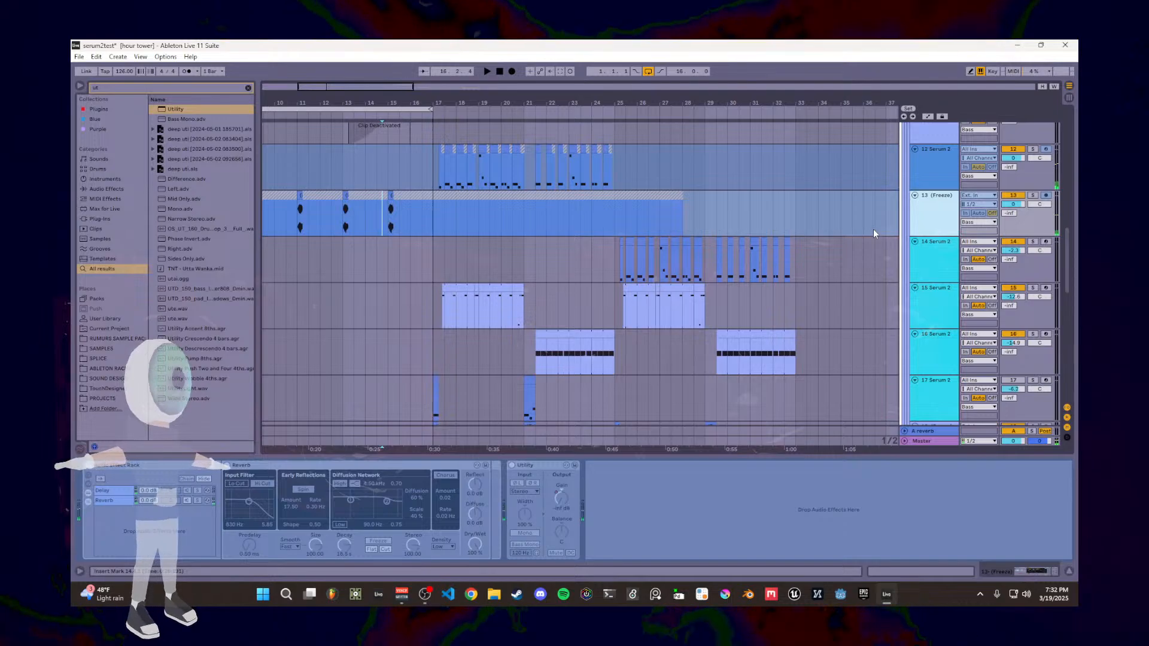
{"action": "key", "text": "F11"}
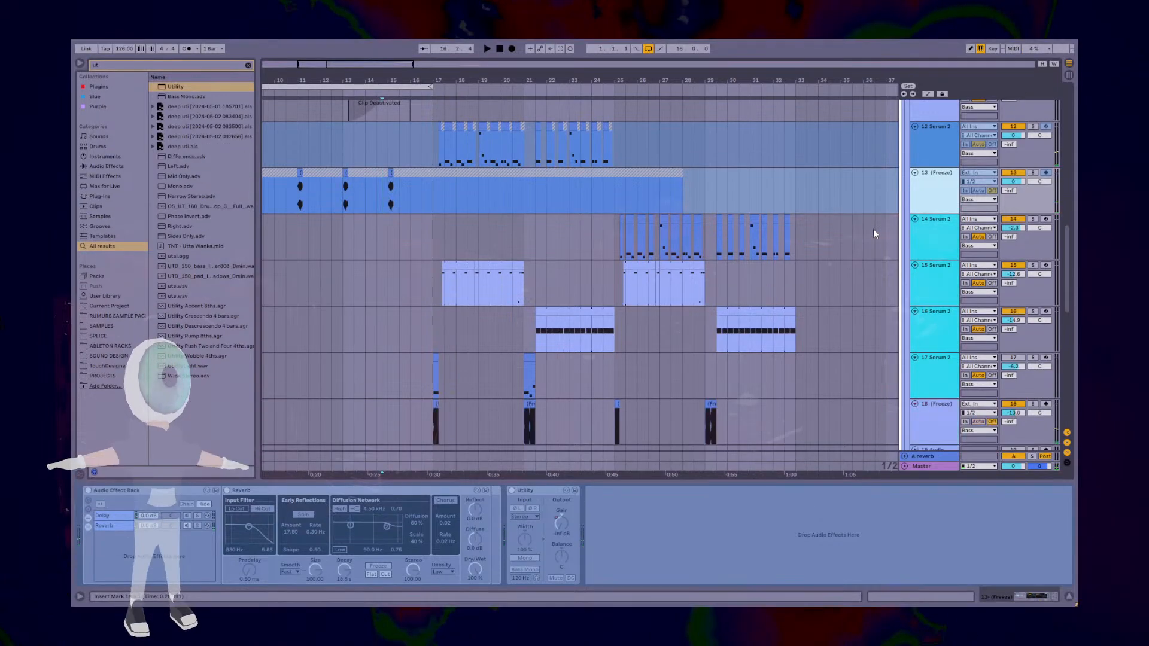
Step: Copy track 13's frozen reverb tail onto a new audio track directly below, and unfreeze track 13
{"action": "right_click", "coordinate": [929, 196]}
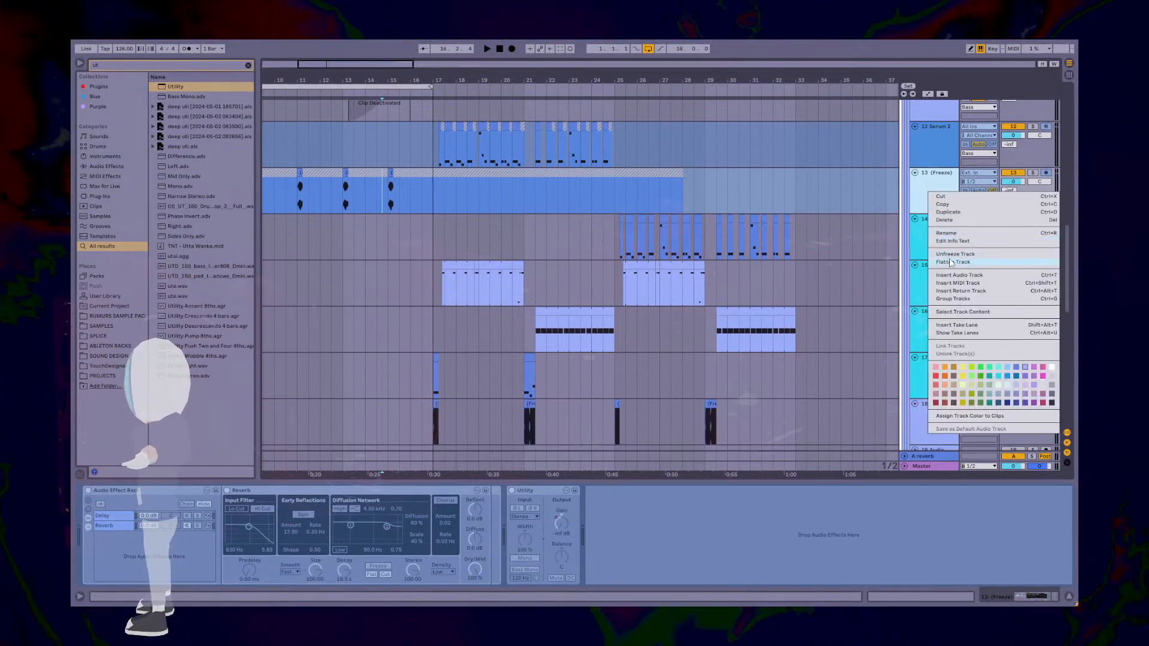
{"action": "left_click", "coordinate": [923, 179]}
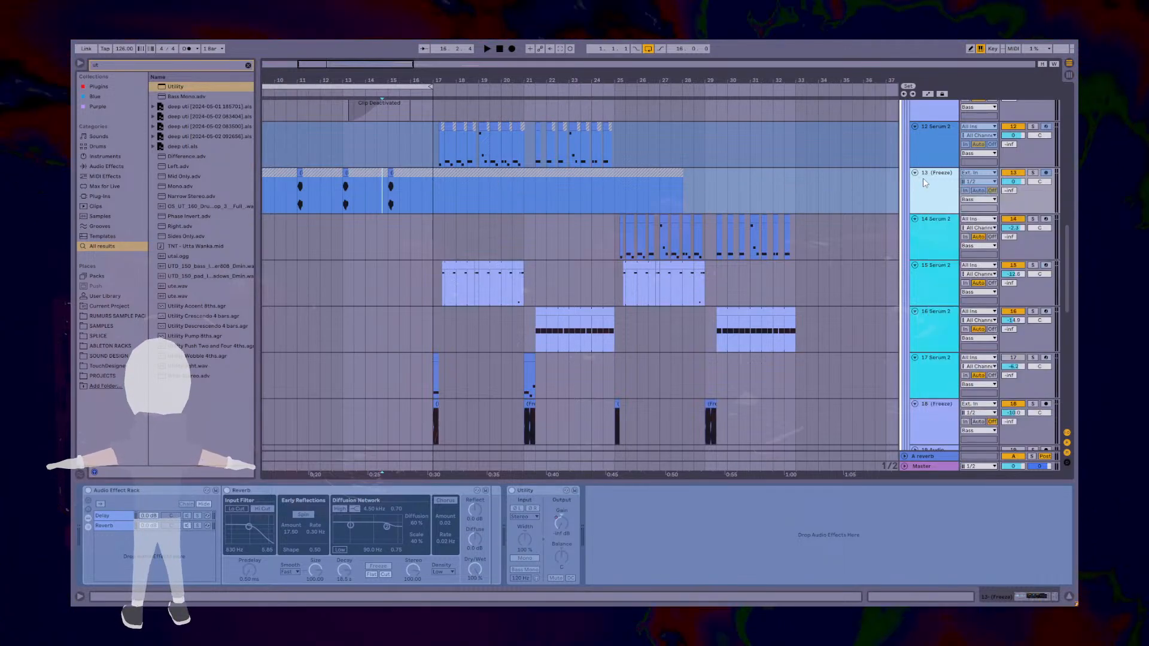
{"action": "key", "text": "ctrl+t"}
{"action": "left_click_drag", "start_coordinate": [476, 209], "coordinate": [480, 225]}
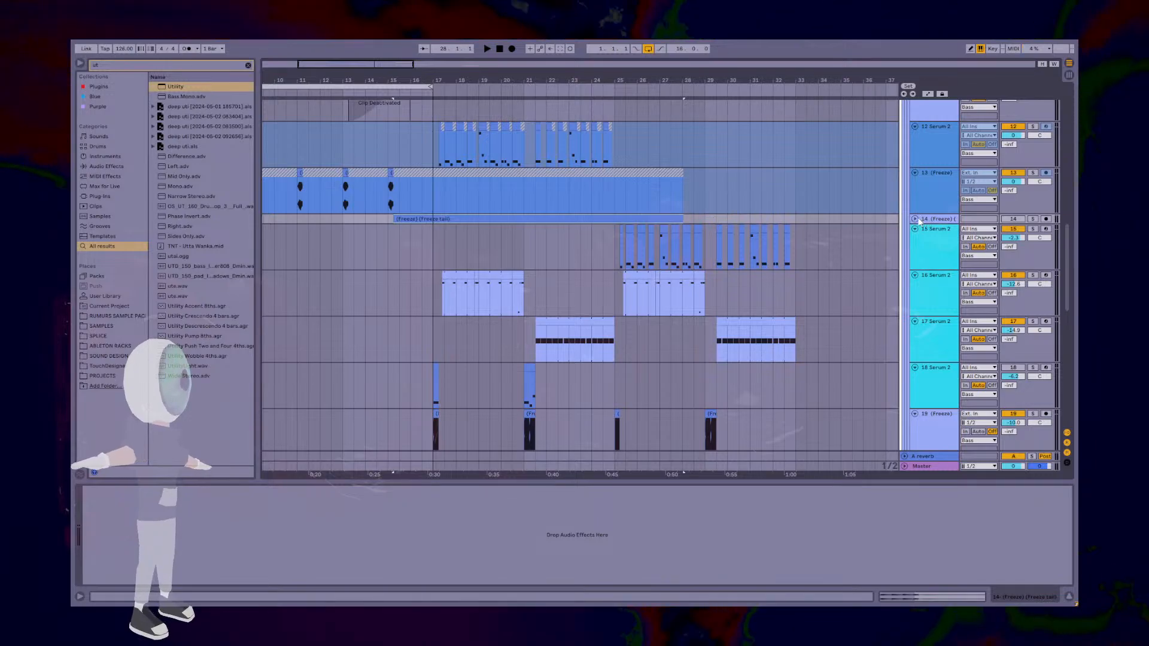
{"action": "right_click", "coordinate": [936, 184]}
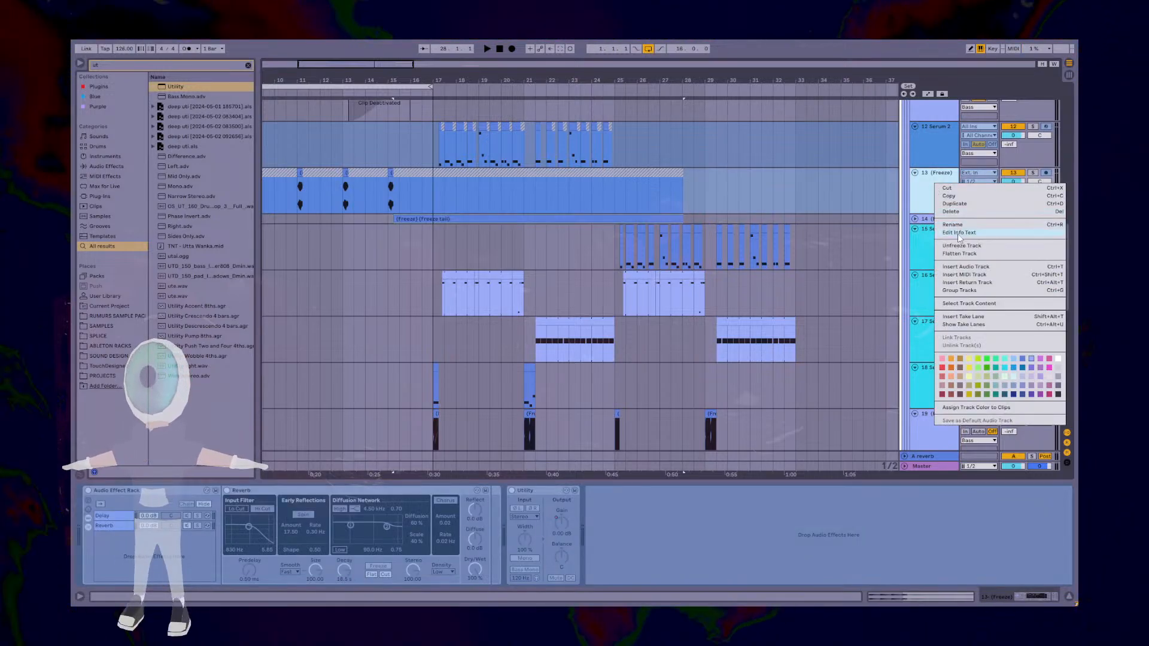
{"action": "left_click", "coordinate": [960, 246]}
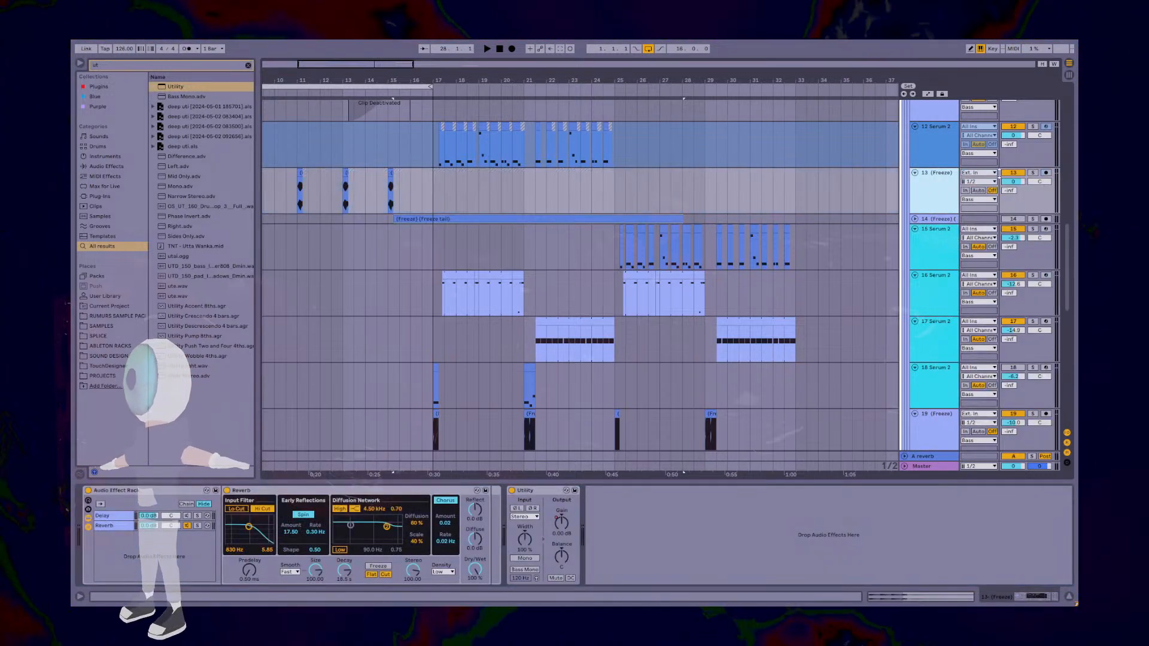
Step: Unfold track 14, trim the start of the freeze tail clip to bar 17, and consolidate the clip
{"action": "left_click", "coordinate": [914, 219]}
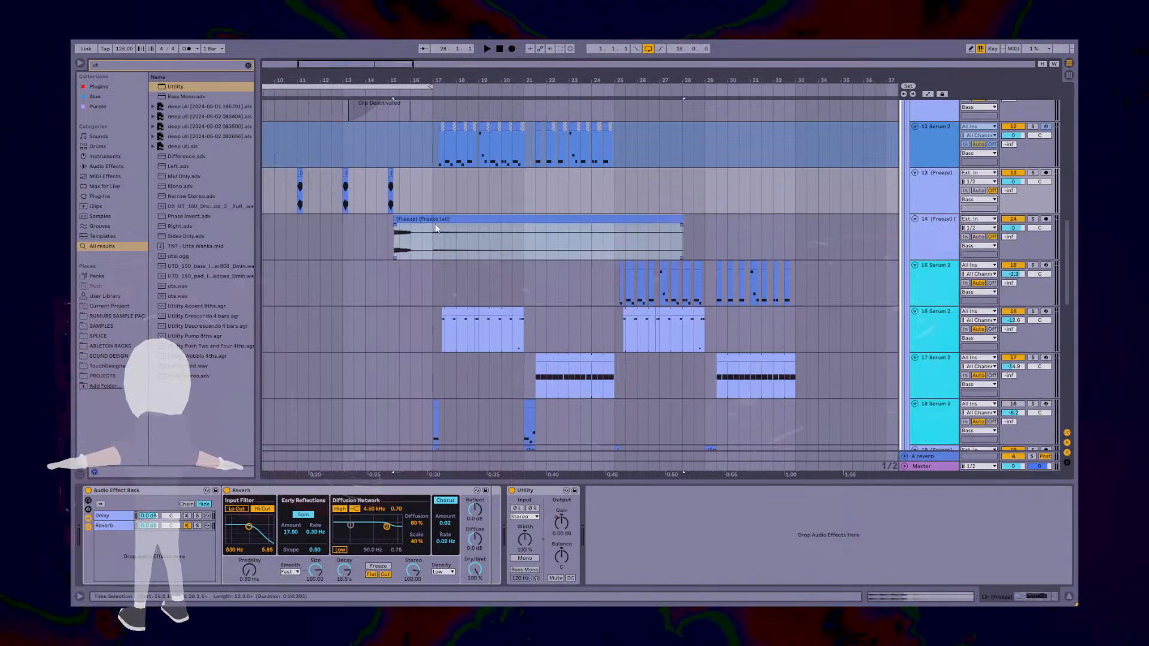
{"action": "left_click_drag", "start_coordinate": [395, 221], "coordinate": [434, 222]}
{"action": "right_click", "coordinate": [475, 223]}
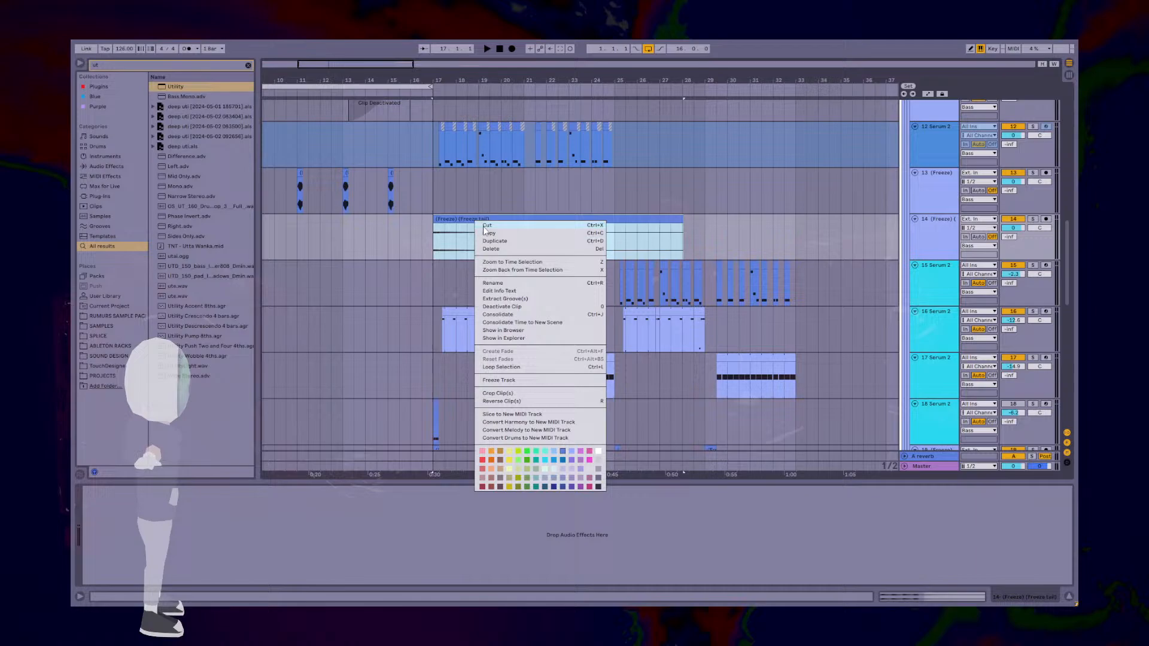
{"action": "left_click", "coordinate": [506, 315]}
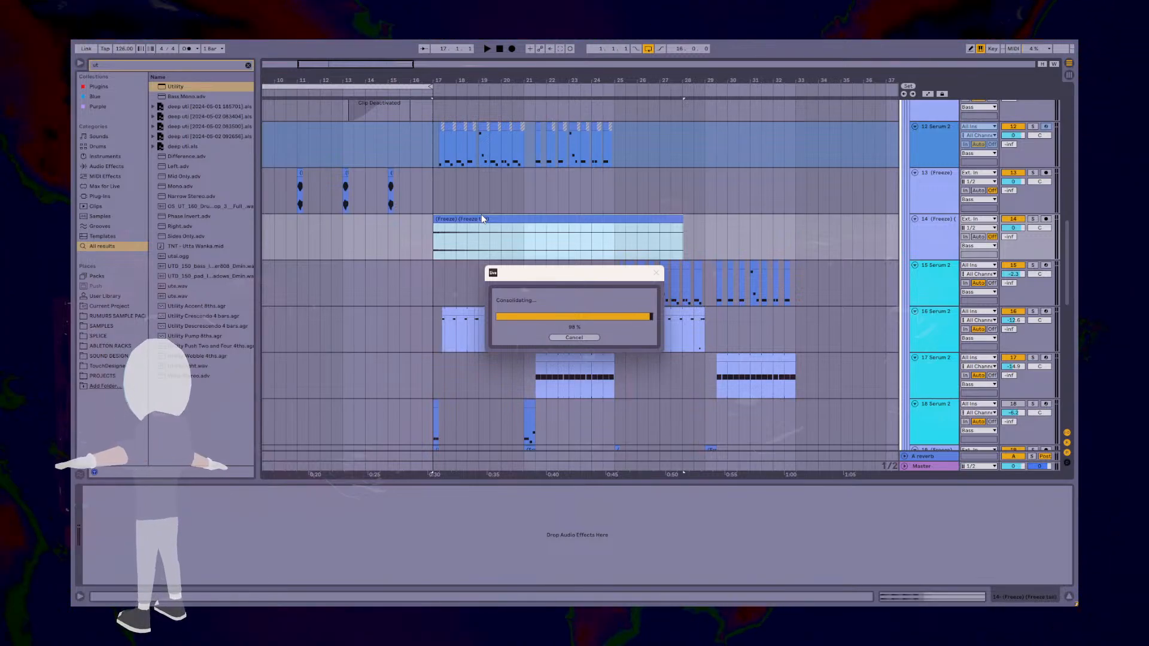
Step: Reverse the consolidated freeze tail clip and move it earlier into the intro before track 13's hits
{"action": "double_click", "coordinate": [494, 215]}
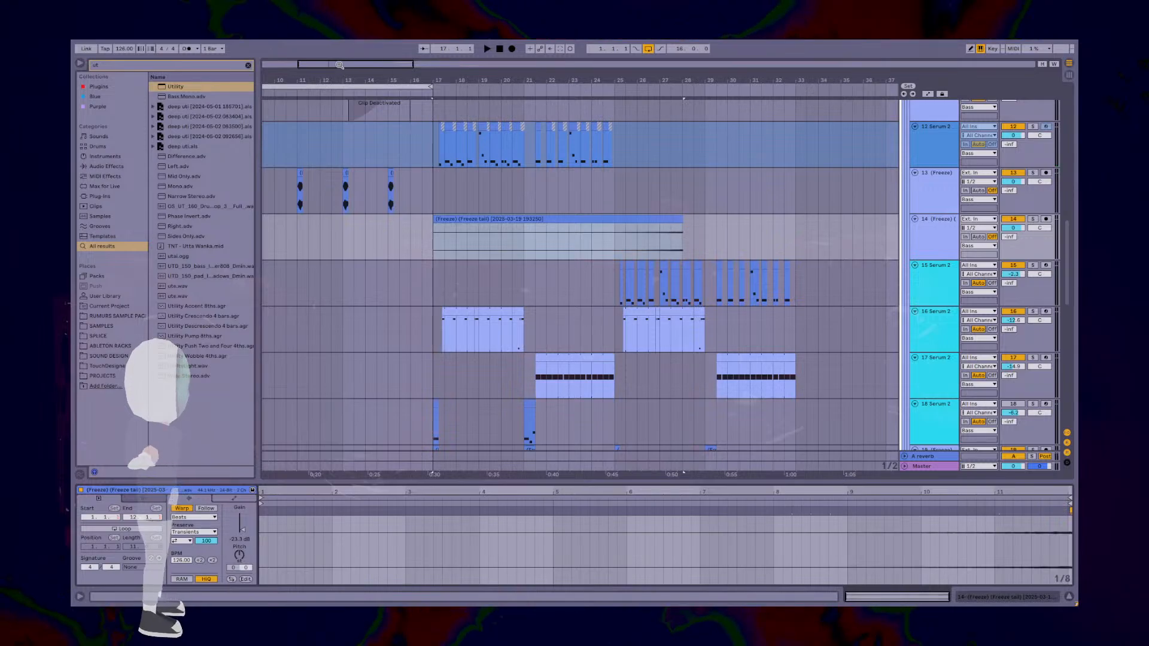
{"action": "left_click_drag", "start_coordinate": [442, 80], "coordinate": [613, 78]}
{"action": "left_click_drag", "start_coordinate": [742, 219], "coordinate": [362, 219]}
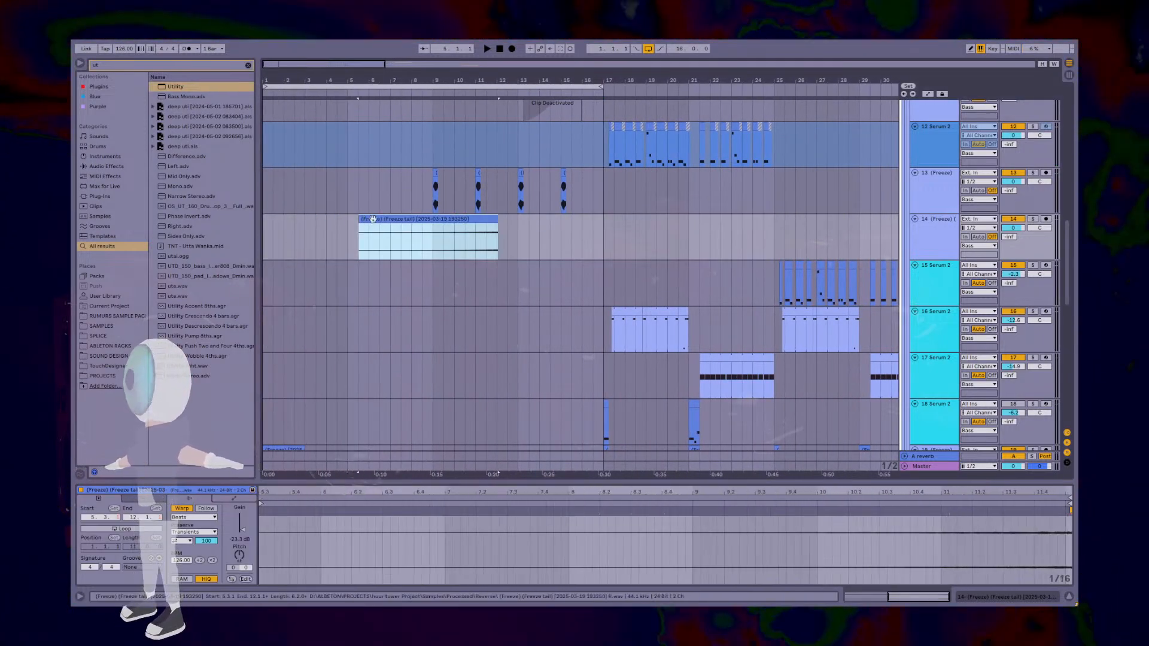
Step: Align the reversed tail's end with track 13's first hit at bar 9 and extend its start to bar 1
{"action": "left_click_drag", "start_coordinate": [488, 220], "coordinate": [420, 222]}
{"action": "scroll", "coordinate": [422, 223], "scroll_direction": "up", "scroll_amount": 6}
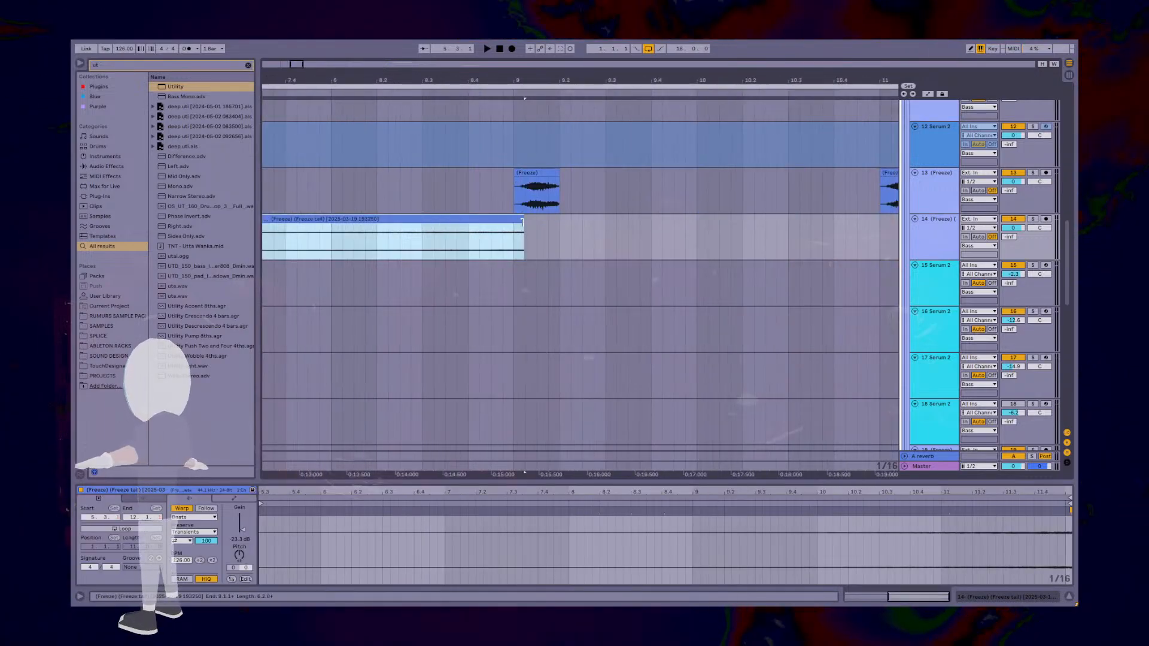
{"action": "scroll", "coordinate": [423, 221], "scroll_direction": "down", "scroll_amount": 6}
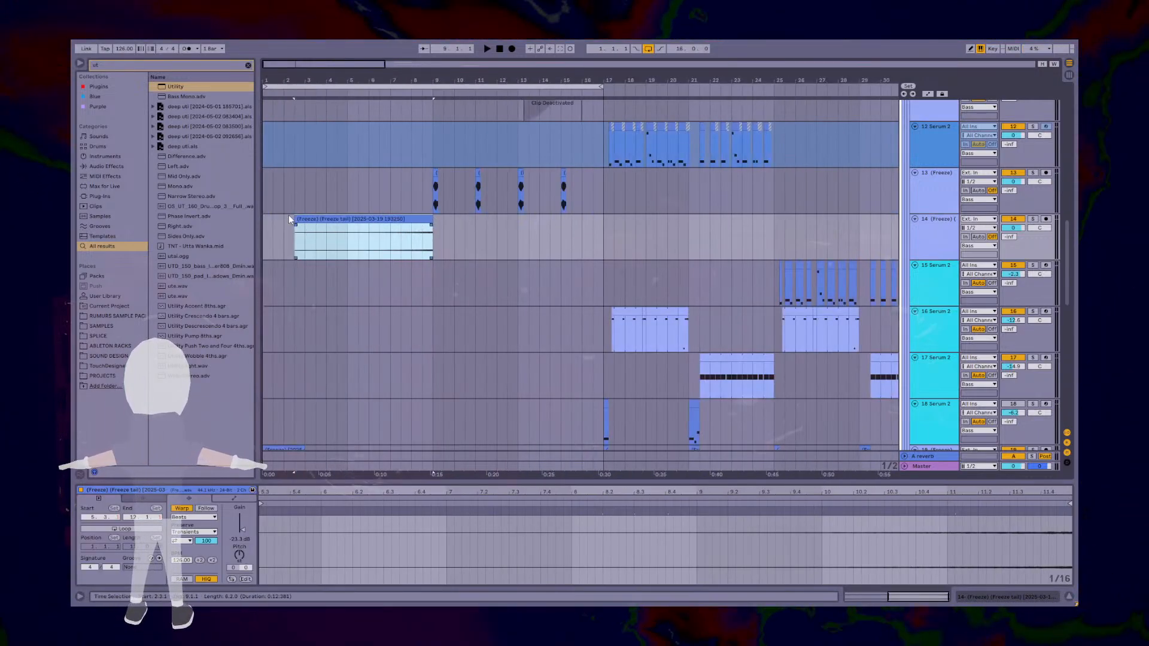
{"action": "left_click_drag", "start_coordinate": [295, 218], "coordinate": [226, 229]}
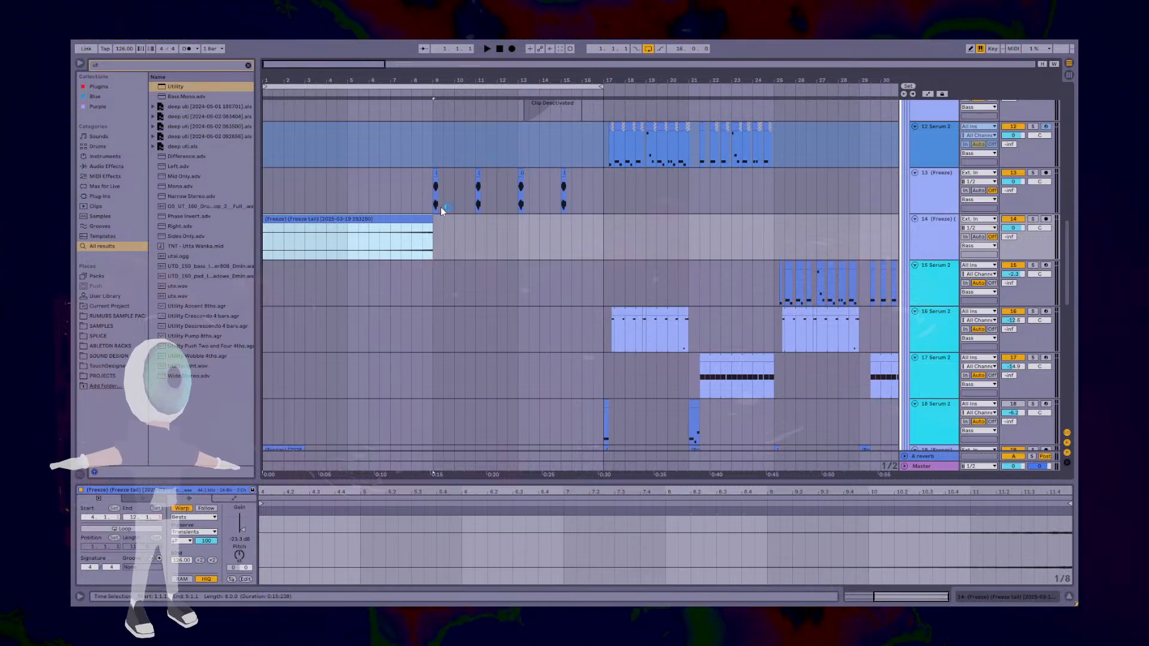
Step: Play the intro, set the reversed tail clip's gain to 0 dB, and lower track 14's volume slightly
{"action": "key", "text": "space"}
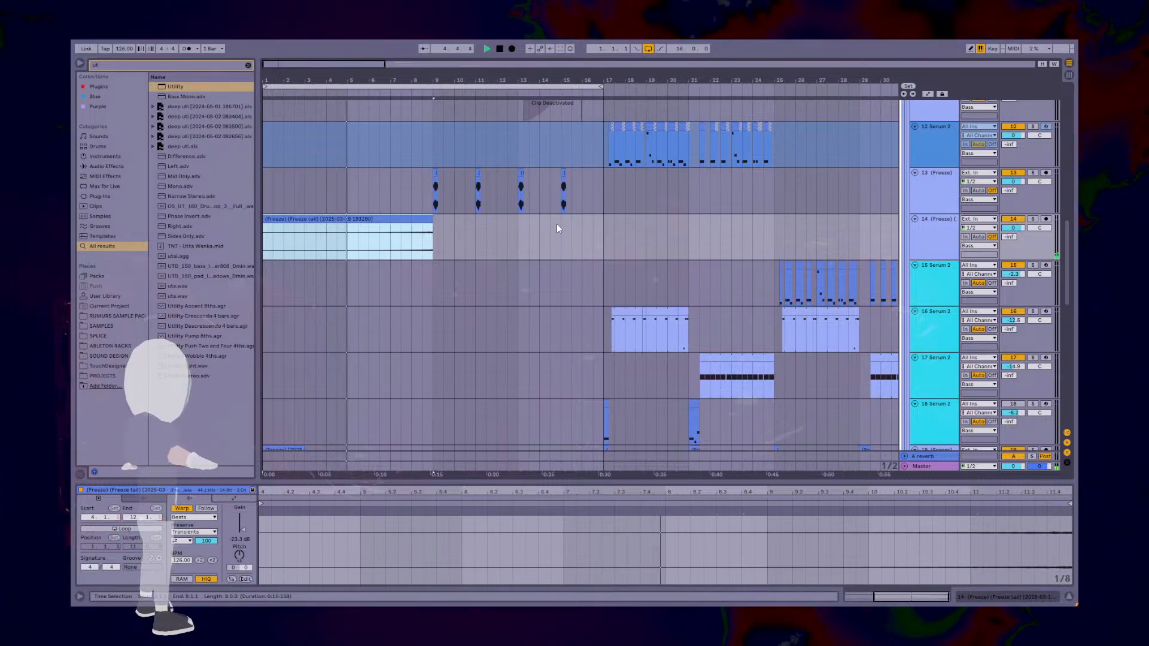
{"action": "double_click", "coordinate": [400, 222]}
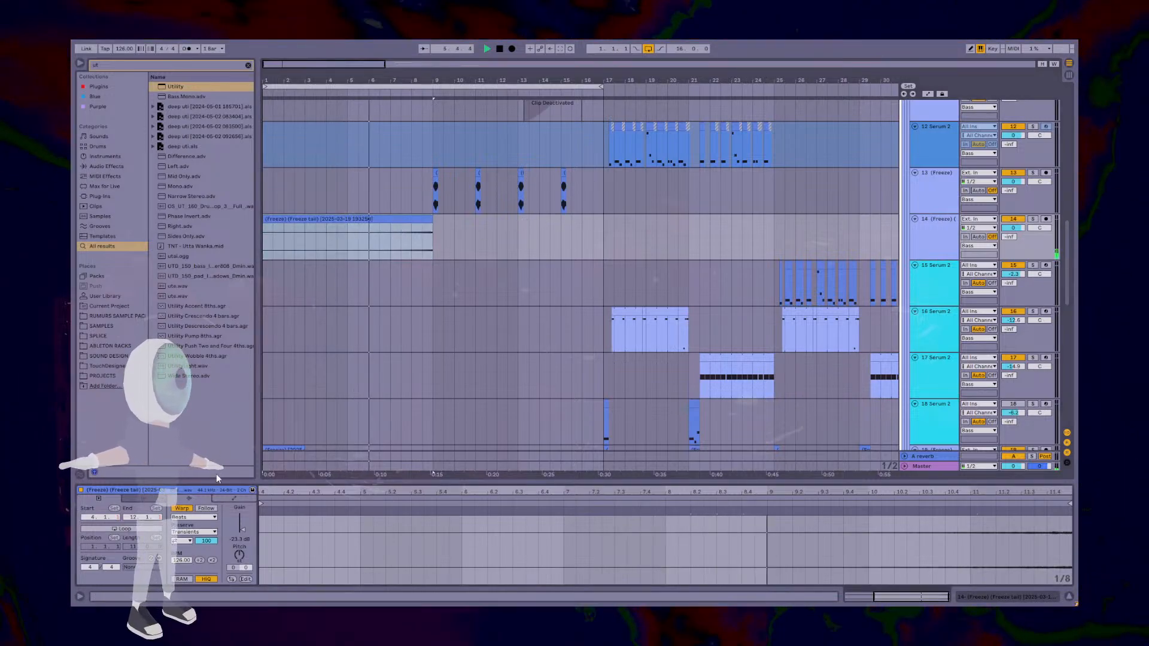
{"action": "double_click", "coordinate": [242, 530]}
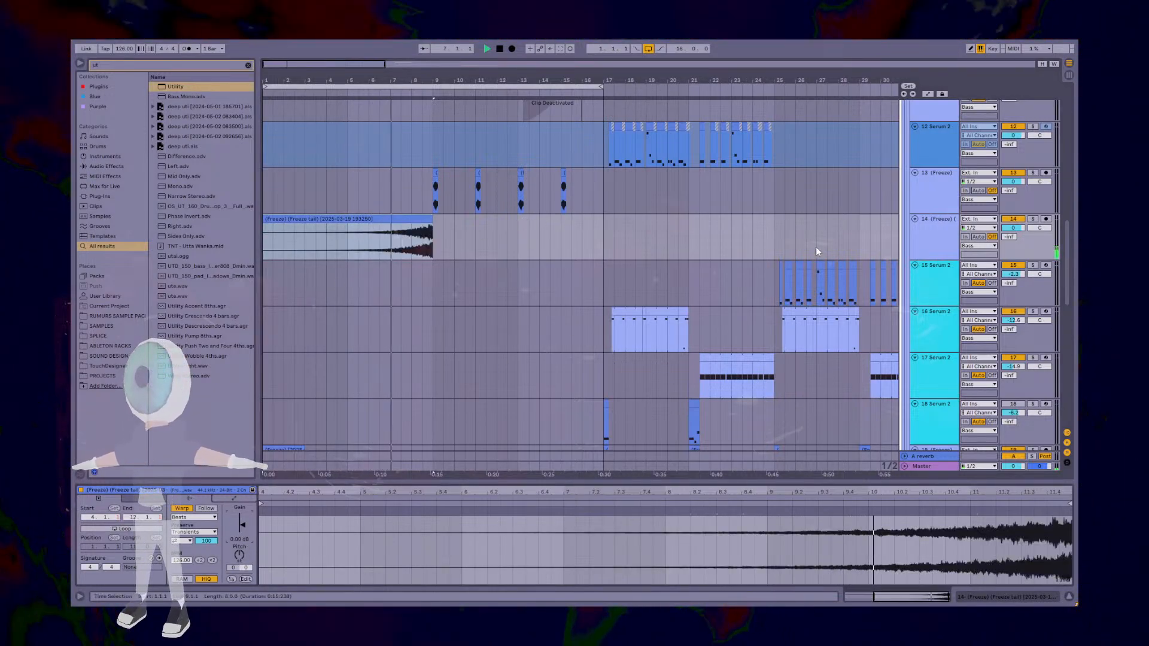
{"action": "left_click_drag", "start_coordinate": [1013, 227], "coordinate": [1013, 231]}
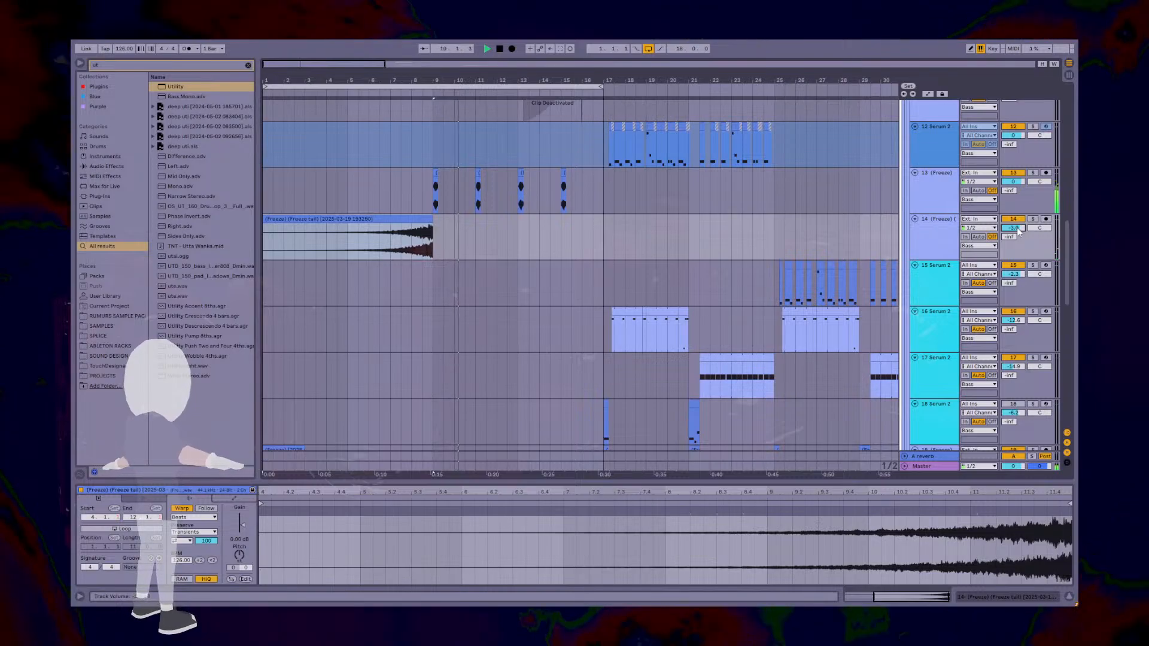
Step: Lower the Dry/Wet of track 13's rack Delay to 0% and show its automation in the arrangement
{"action": "double_click", "coordinate": [935, 192]}
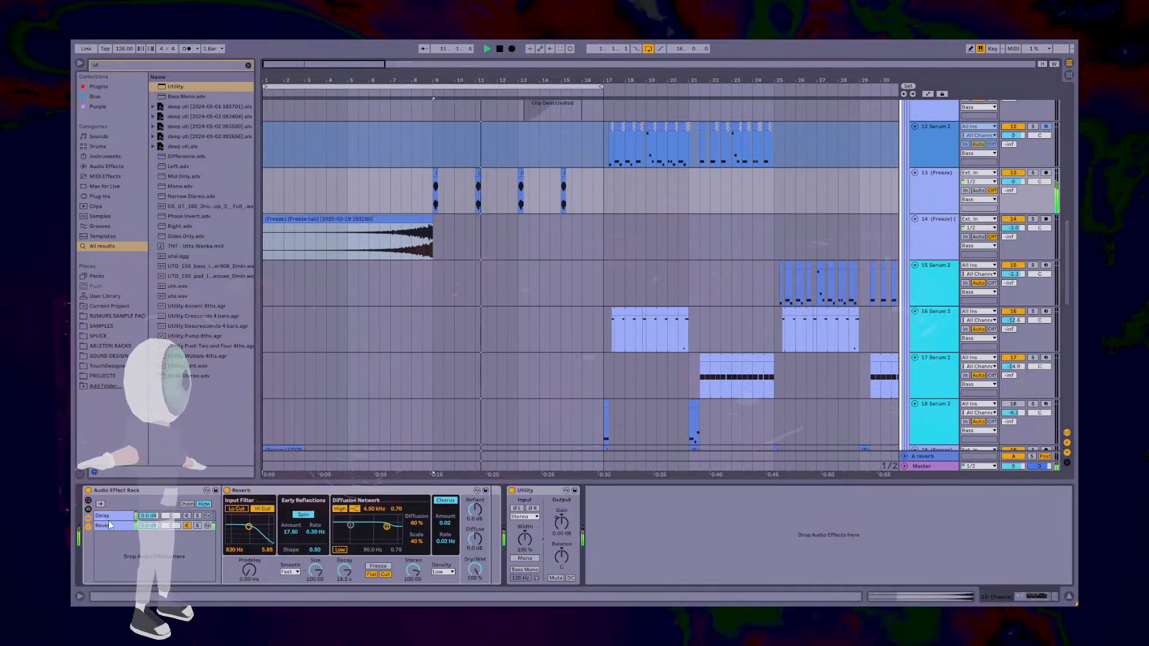
{"action": "left_click", "coordinate": [110, 525]}
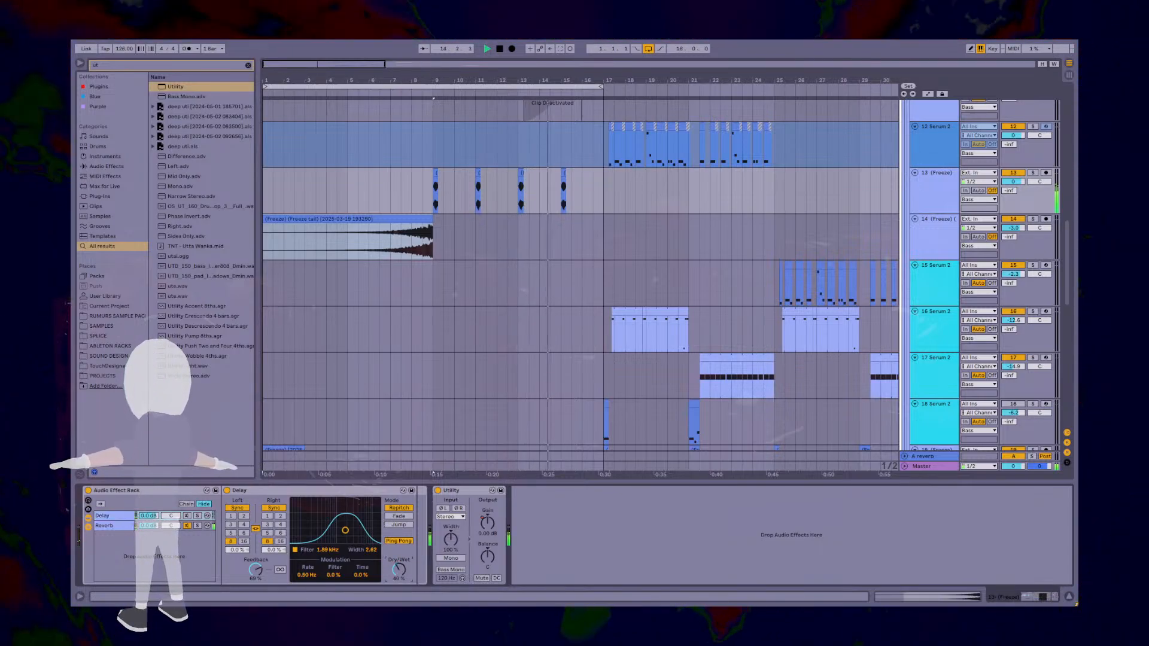
{"action": "right_click", "coordinate": [400, 570]}
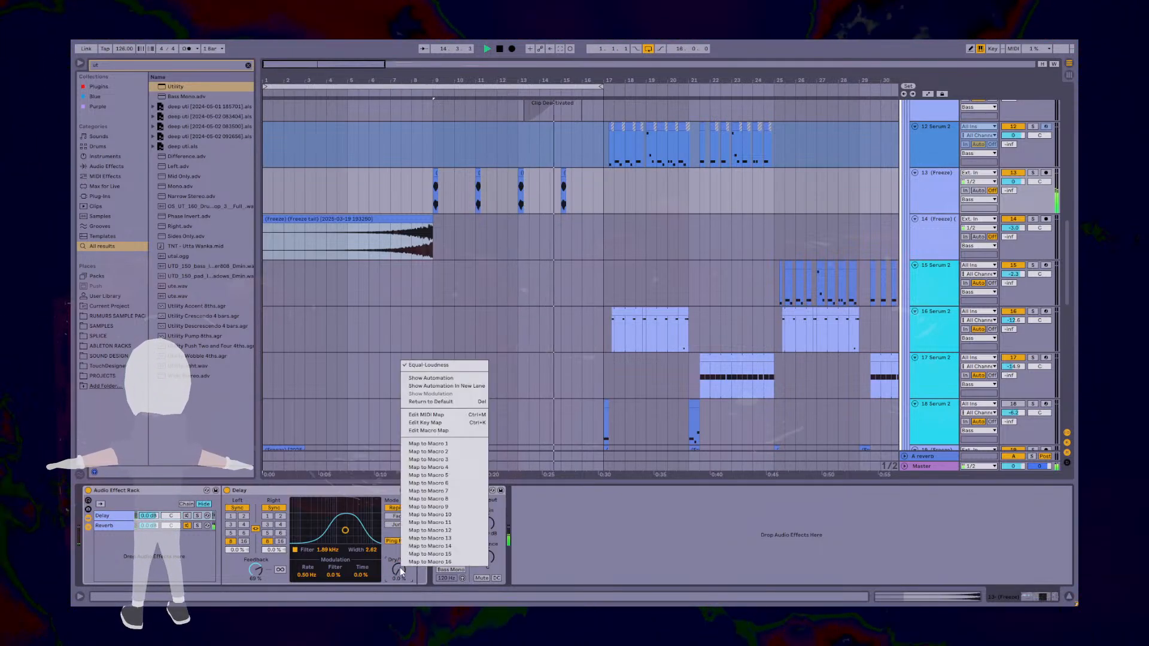
{"action": "left_click", "coordinate": [434, 379]}
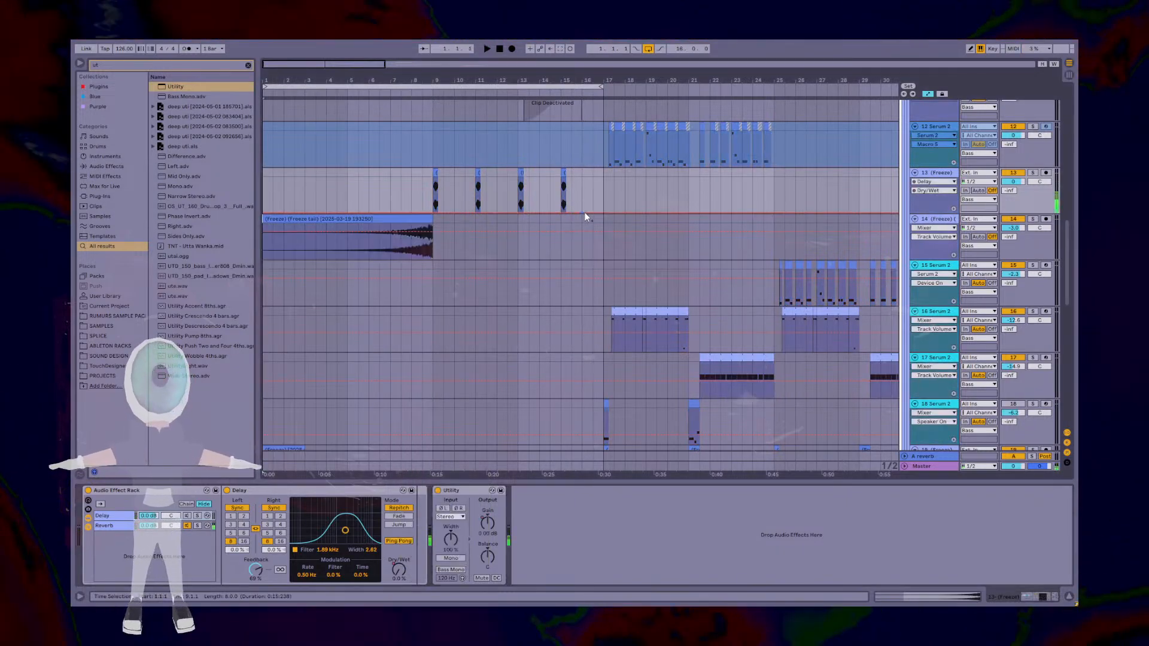
Step: Automate track 13's Delay Dry/Wet with a curved rise from bar 9 to about bar 16, and activate the rack's Delay chain
{"action": "left_click_drag", "start_coordinate": [585, 213], "coordinate": [563, 176]}
{"action": "left_click", "coordinate": [413, 212]}
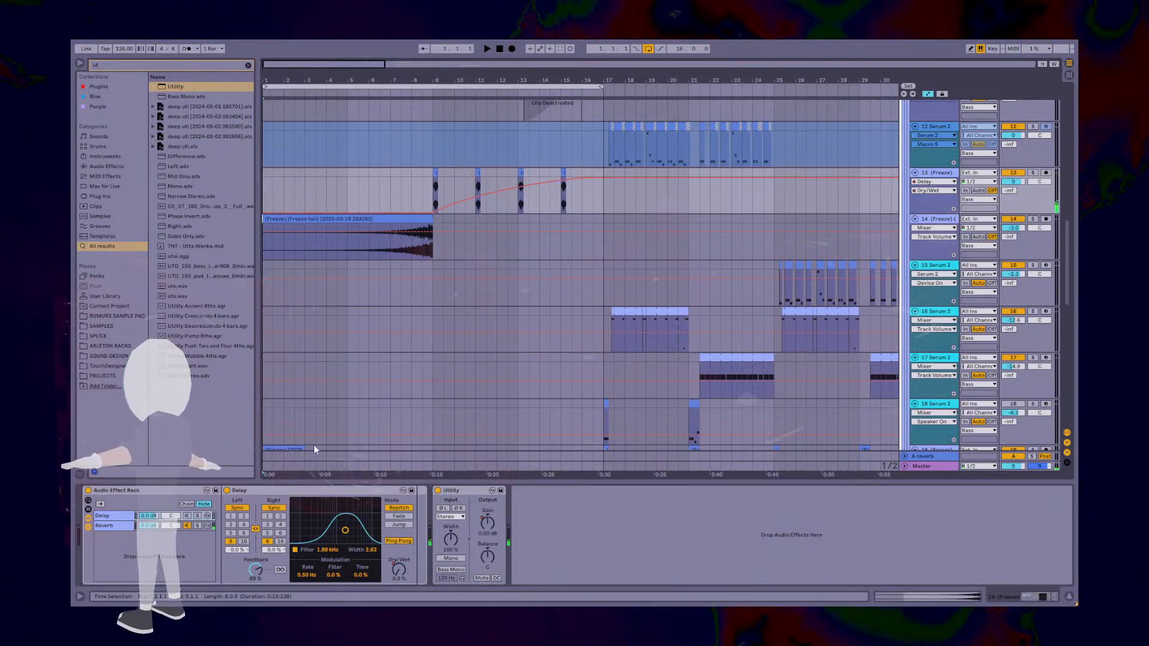
{"action": "left_click", "coordinate": [186, 516]}
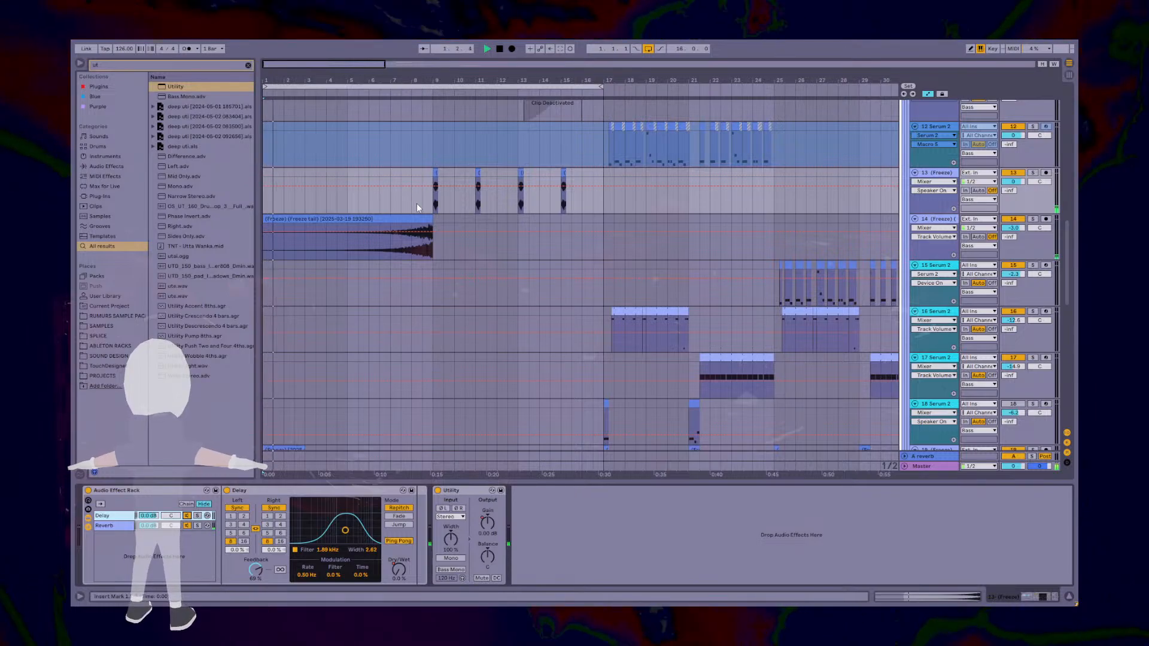
{"action": "key", "text": "ctrl+s"}
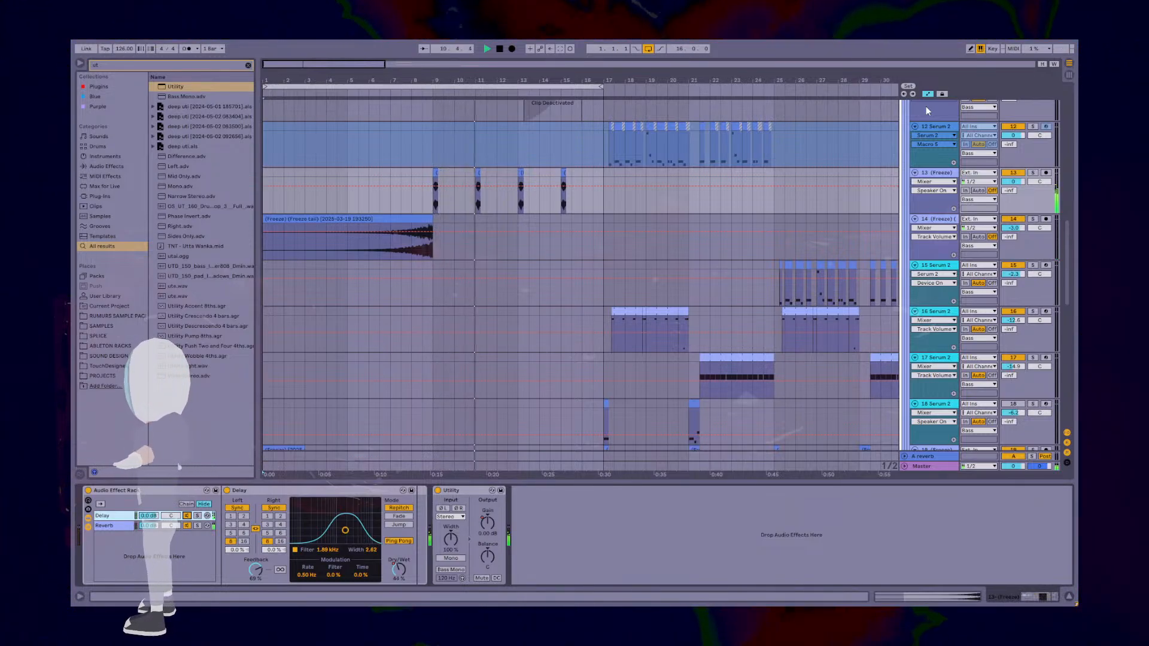
Step: Play the intro from track 13's first hit at bar 9 and show the rack's Reverb chain
{"action": "scroll", "coordinate": [755, 267], "scroll_direction": "up", "scroll_amount": 4}
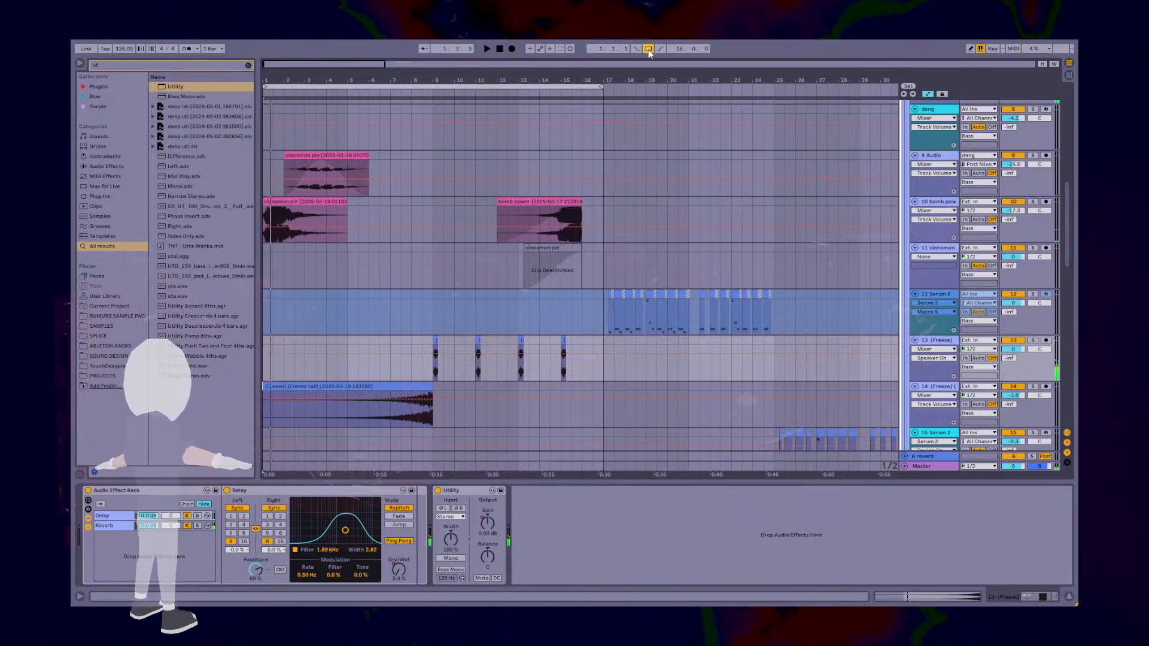
{"action": "left_click", "coordinate": [436, 372]}
{"action": "key", "text": "space"}
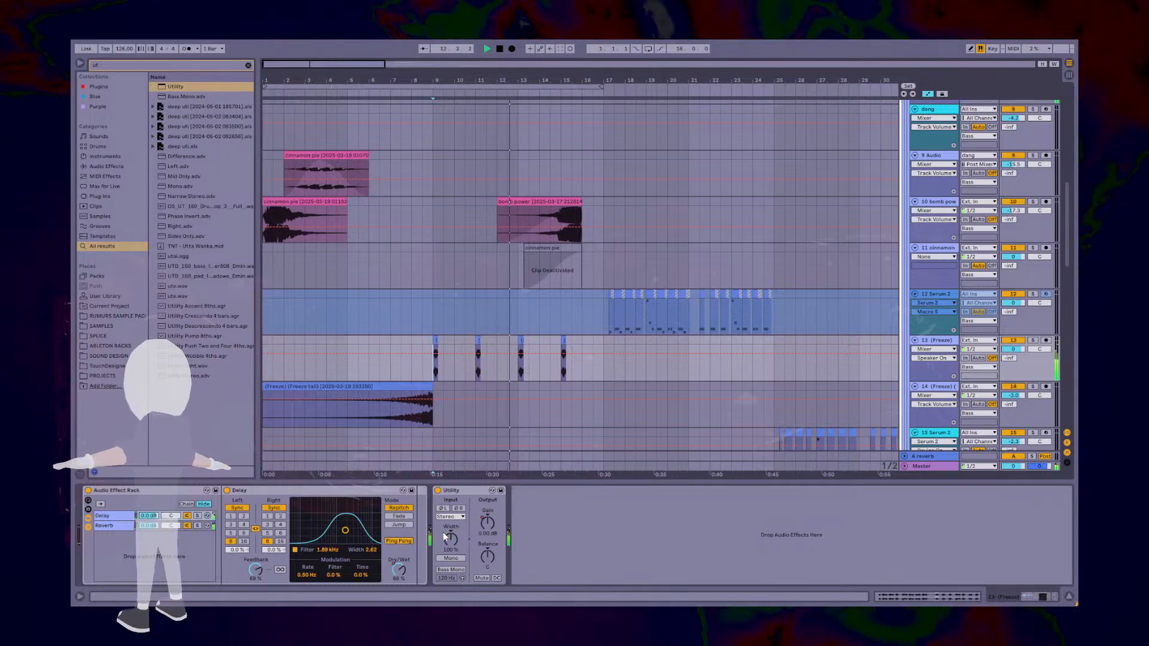
{"action": "left_click", "coordinate": [124, 524]}
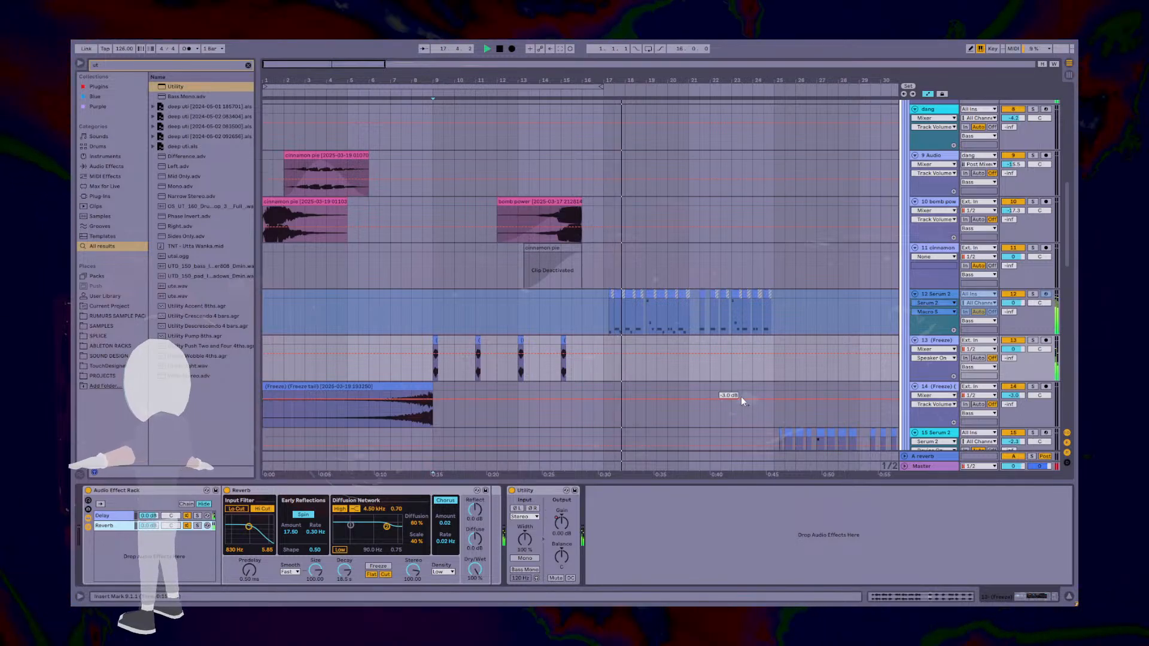
Step: Collapse the Bass group and hide the automation in the arrangement
{"action": "scroll", "coordinate": [887, 310], "scroll_direction": "up", "scroll_amount": 1}
{"action": "scroll", "coordinate": [916, 269], "scroll_direction": "up", "scroll_amount": 3}
{"action": "scroll", "coordinate": [931, 250], "scroll_direction": "down", "scroll_amount": 3}
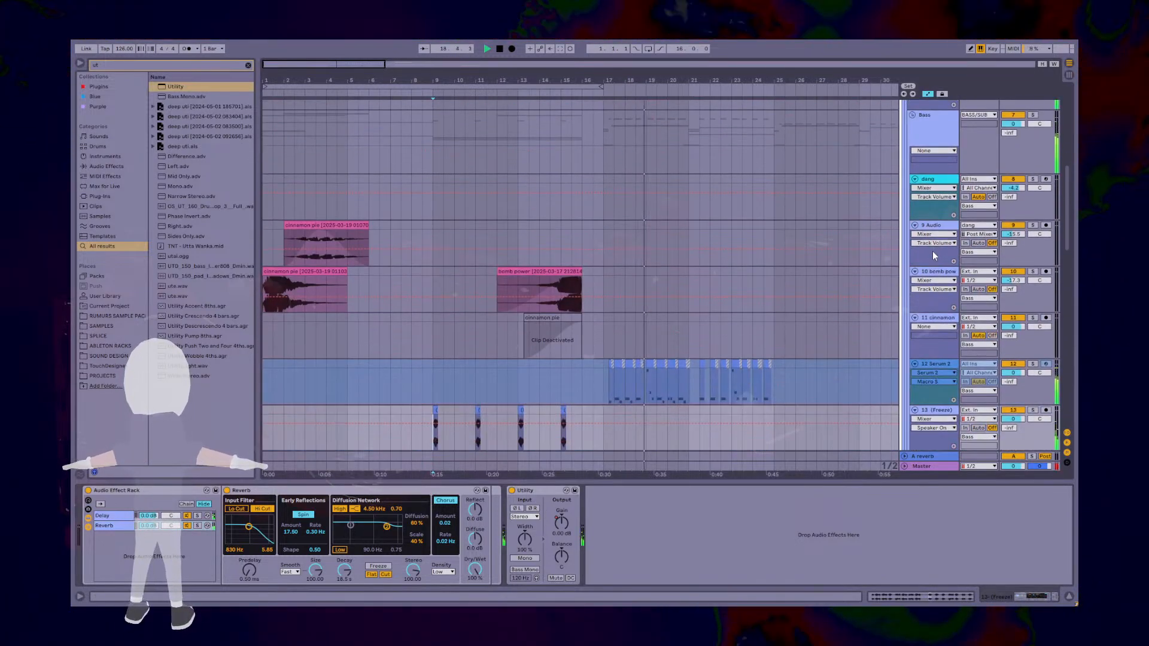
{"action": "scroll", "coordinate": [932, 233], "scroll_direction": "up", "scroll_amount": 1}
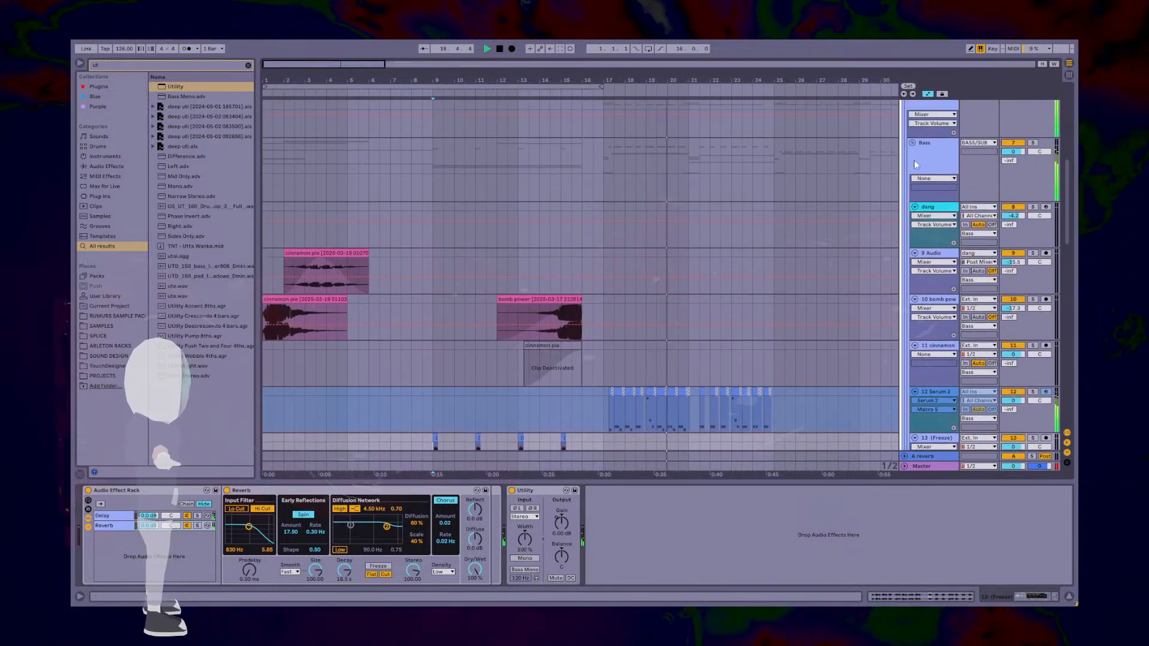
{"action": "left_click", "coordinate": [928, 164]}
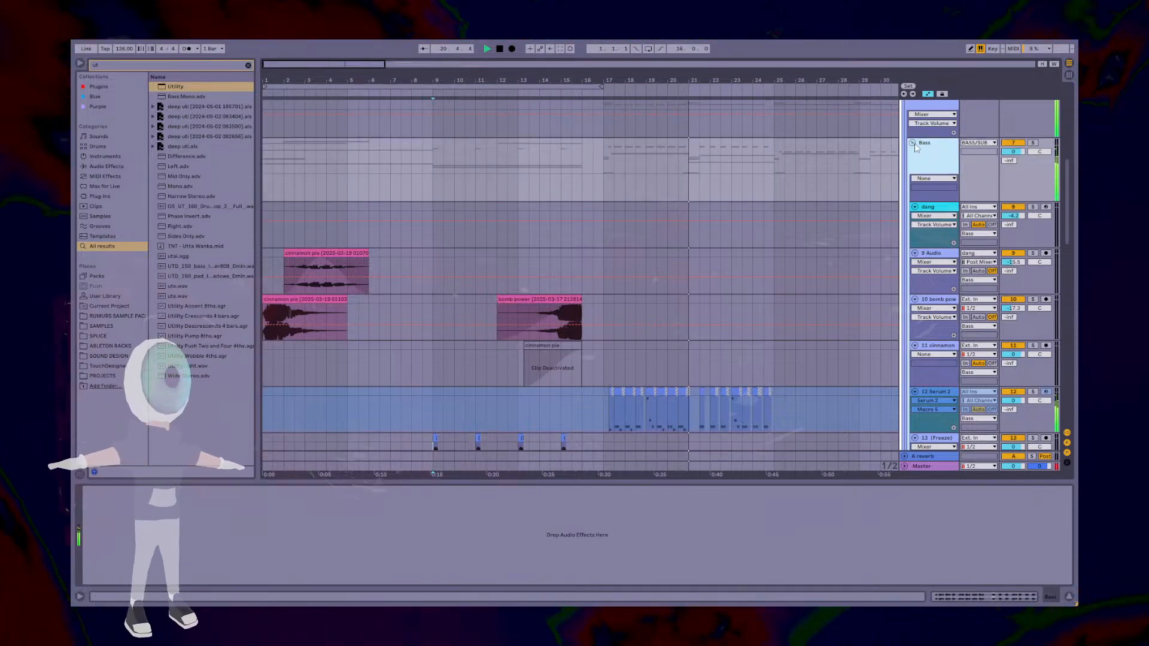
{"action": "left_click", "coordinate": [912, 143]}
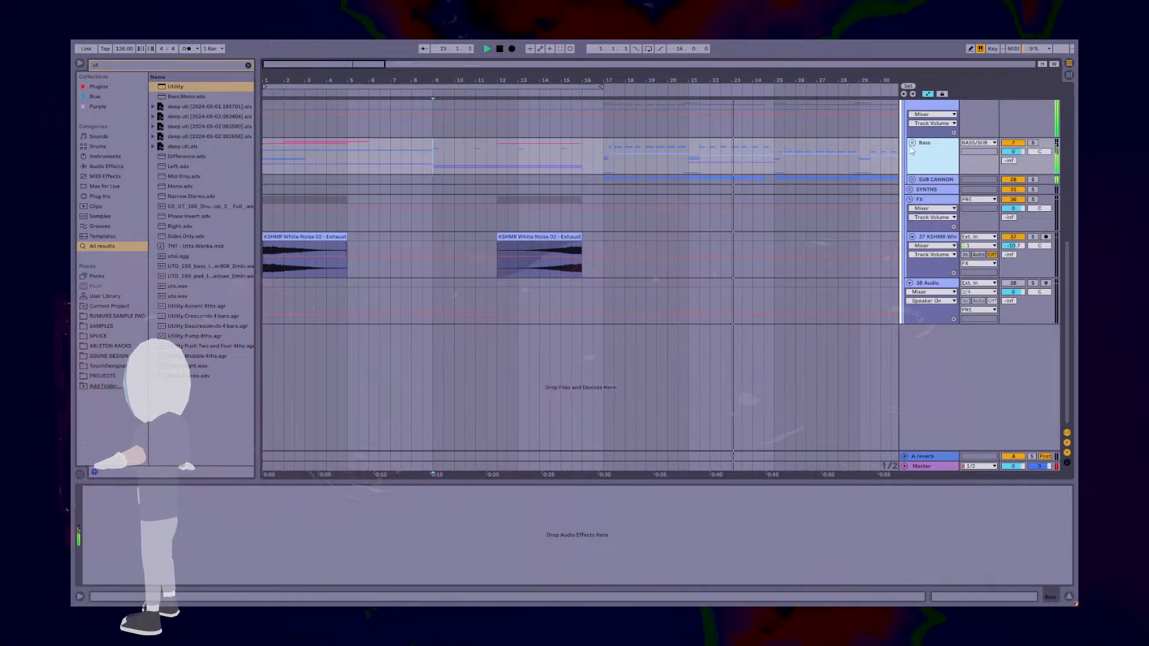
{"action": "left_click", "coordinate": [929, 95]}
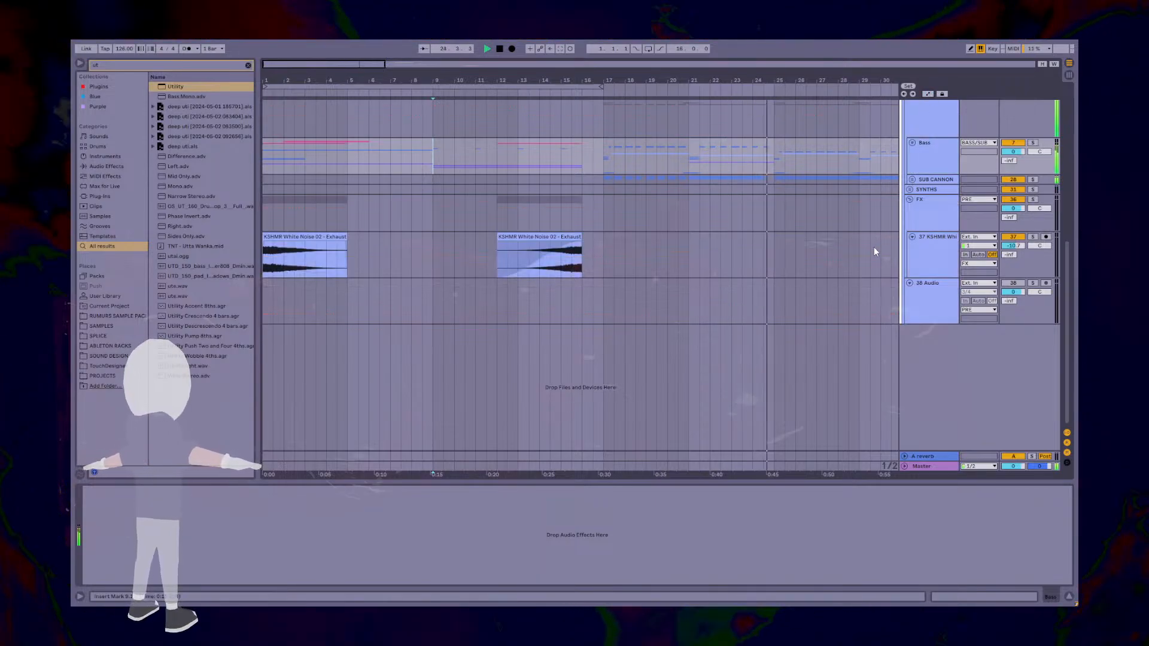
Step: Collapse the FX group and expand the Bass group to show its tracks
{"action": "left_click", "coordinate": [911, 199]}
{"action": "left_click", "coordinate": [912, 142]}
{"action": "scroll", "coordinate": [562, 245], "scroll_direction": "down", "scroll_amount": 5}
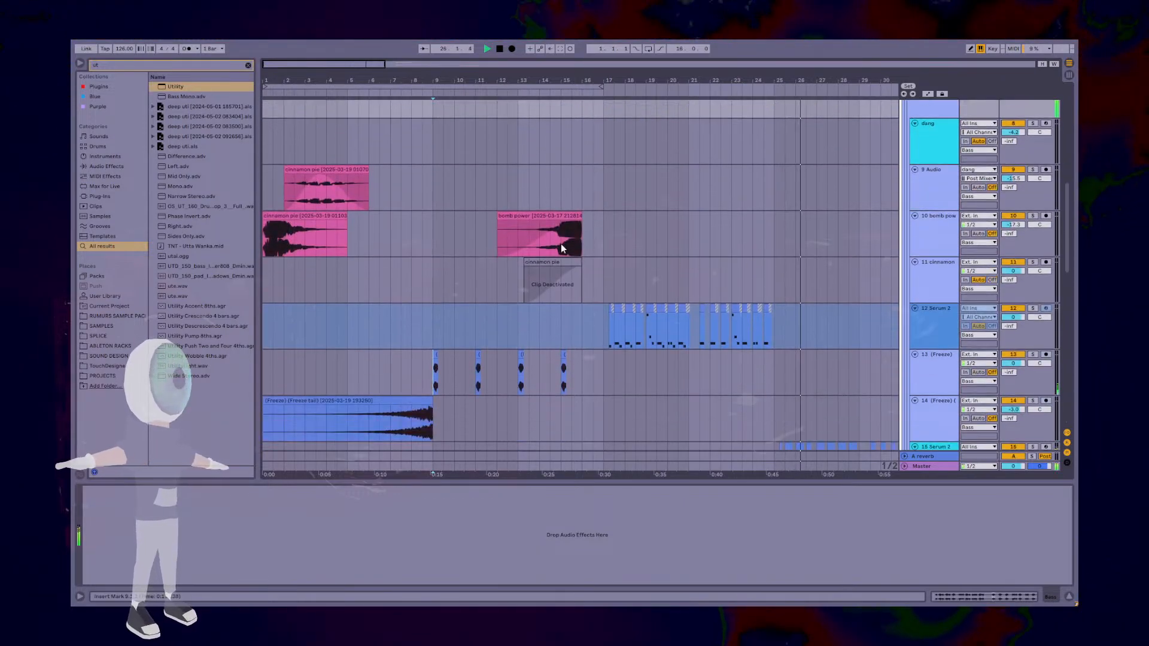
Step: Select the intro section on tracks 9 to 14 from bar 1 to bar 16
{"action": "scroll", "coordinate": [795, 283], "scroll_direction": "down", "scroll_amount": 2}
{"action": "scroll", "coordinate": [925, 250], "scroll_direction": "up", "scroll_amount": 3}
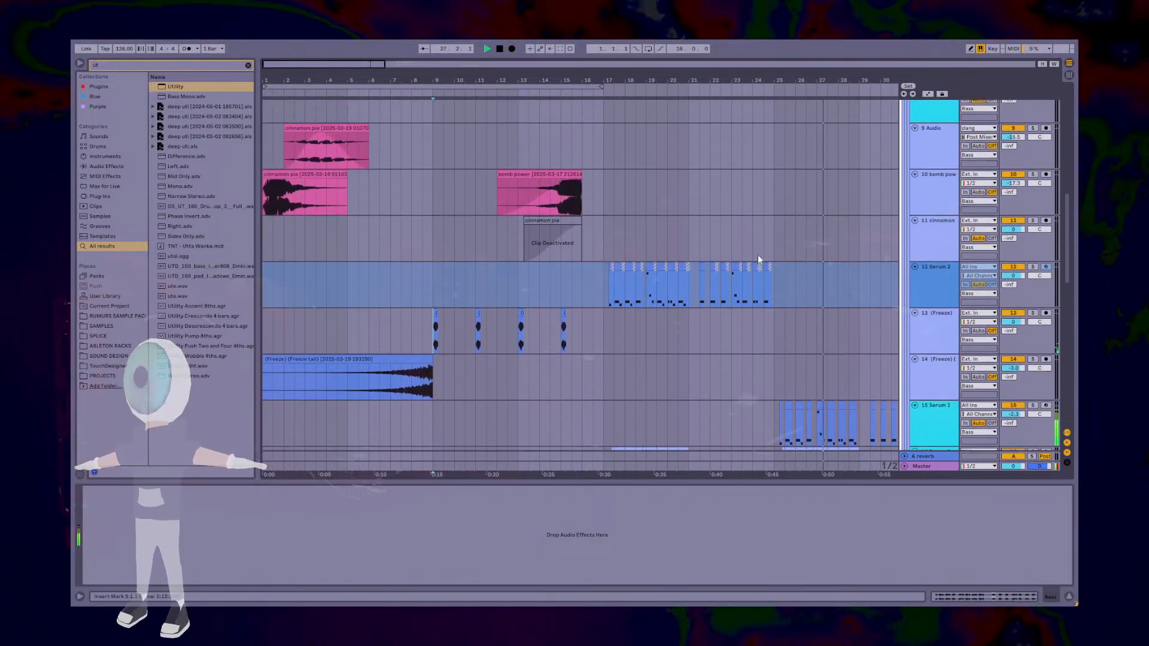
{"action": "left_click_drag", "start_coordinate": [582, 141], "coordinate": [211, 397]}
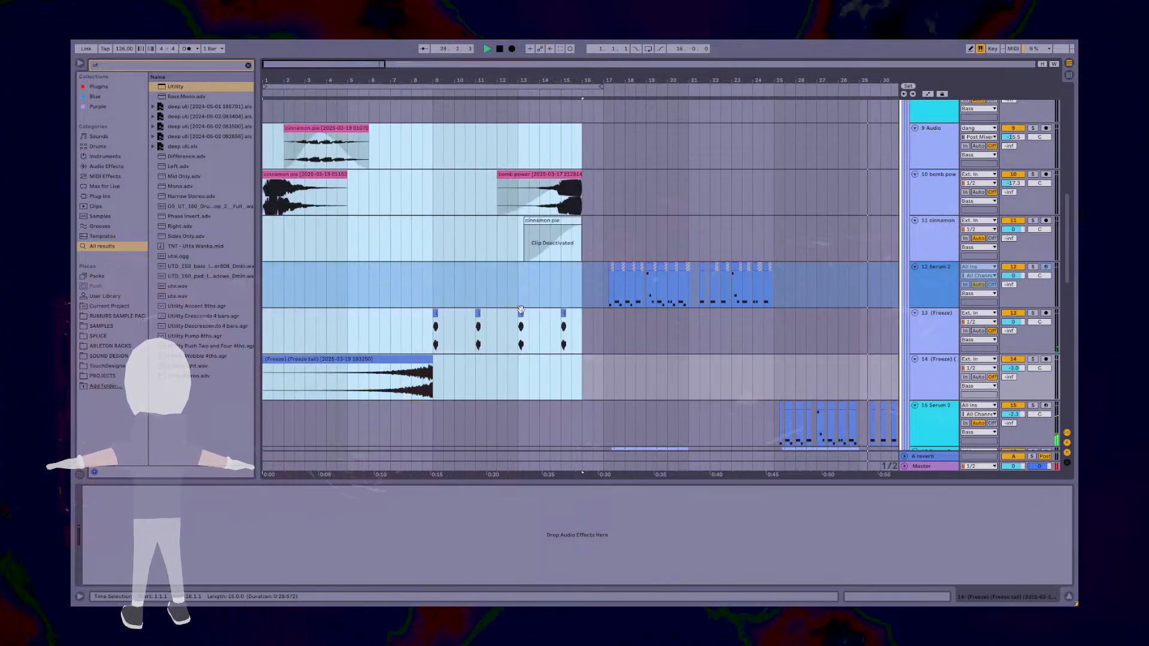
{"action": "scroll", "coordinate": [530, 311], "scroll_direction": "down", "scroll_amount": 3}
{"action": "scroll", "coordinate": [817, 280], "scroll_direction": "up", "scroll_amount": 2}
Step: Move both Freeze tracks above the 12 Serum 2 track and select tracks 9 through 13
{"action": "left_click", "coordinate": [817, 280]}
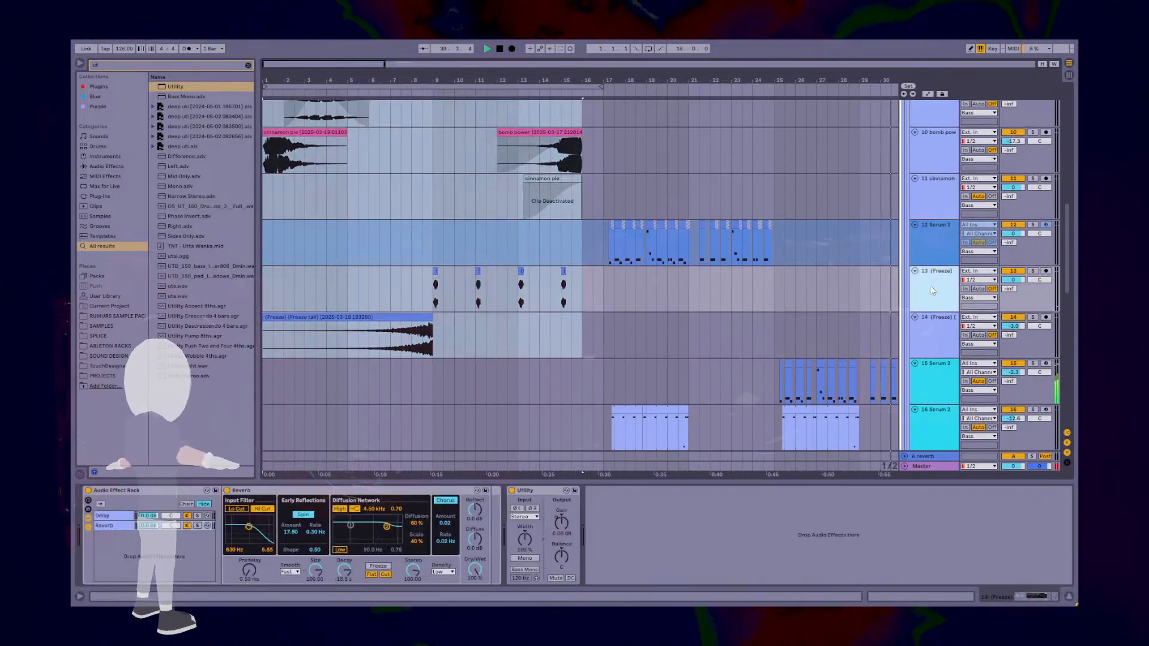
{"action": "left_click_drag", "start_coordinate": [935, 230], "coordinate": [936, 226]}
{"action": "left_click_drag", "start_coordinate": [933, 319], "coordinate": [933, 267]}
{"action": "scroll", "coordinate": [817, 275], "scroll_direction": "up", "scroll_amount": 2}
{"action": "left_click", "coordinate": [936, 190]}
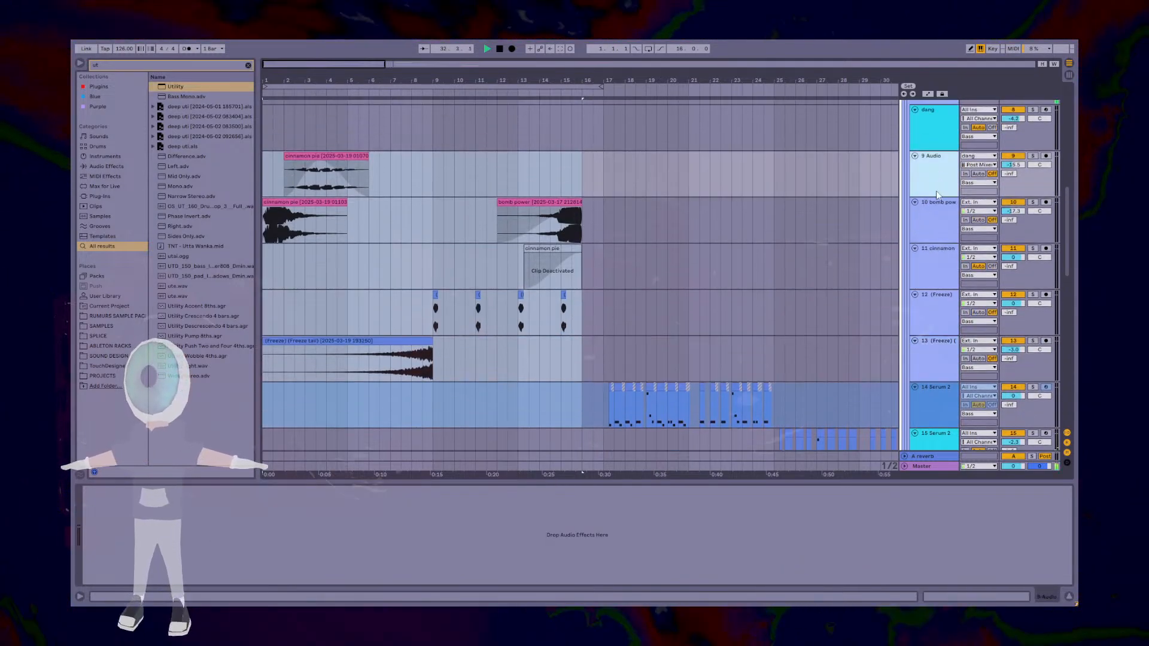
{"action": "left_click", "coordinate": [928, 356]}
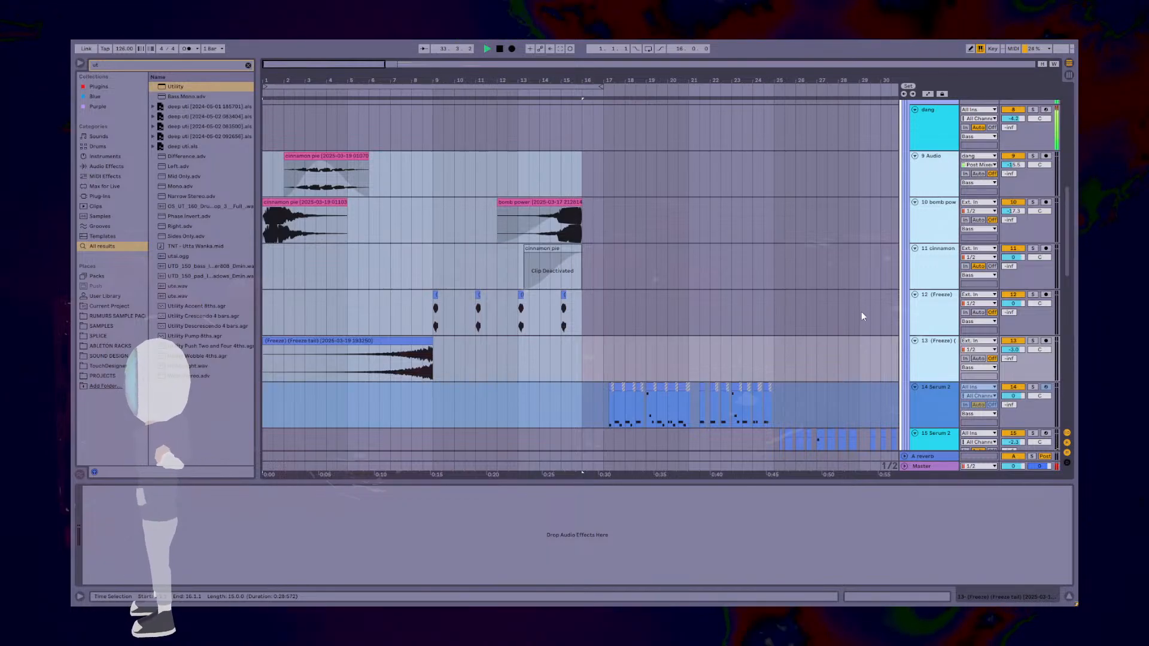
Step: Move the big boy track up between the second intro Freeze track and the Serum 2 track below it
{"action": "scroll", "coordinate": [862, 313], "scroll_direction": "down", "scroll_amount": 6}
{"action": "scroll", "coordinate": [832, 312], "scroll_direction": "down", "scroll_amount": 3}
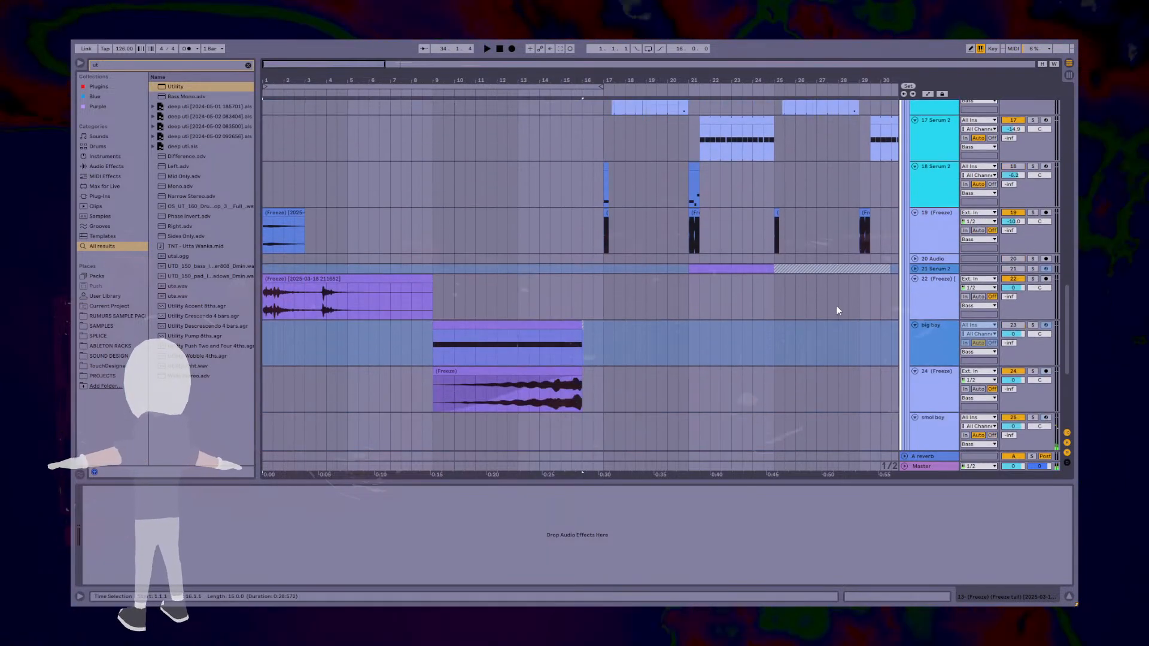
{"action": "left_click", "coordinate": [937, 297]}
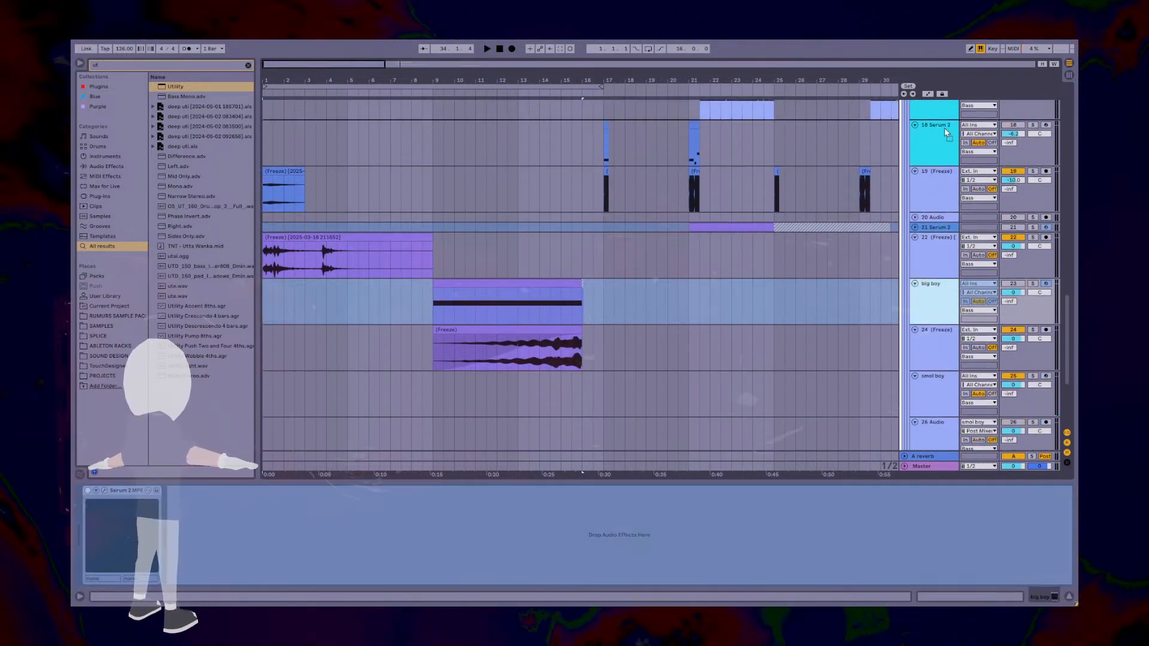
{"action": "scroll", "coordinate": [943, 118], "scroll_direction": "up", "scroll_amount": 3}
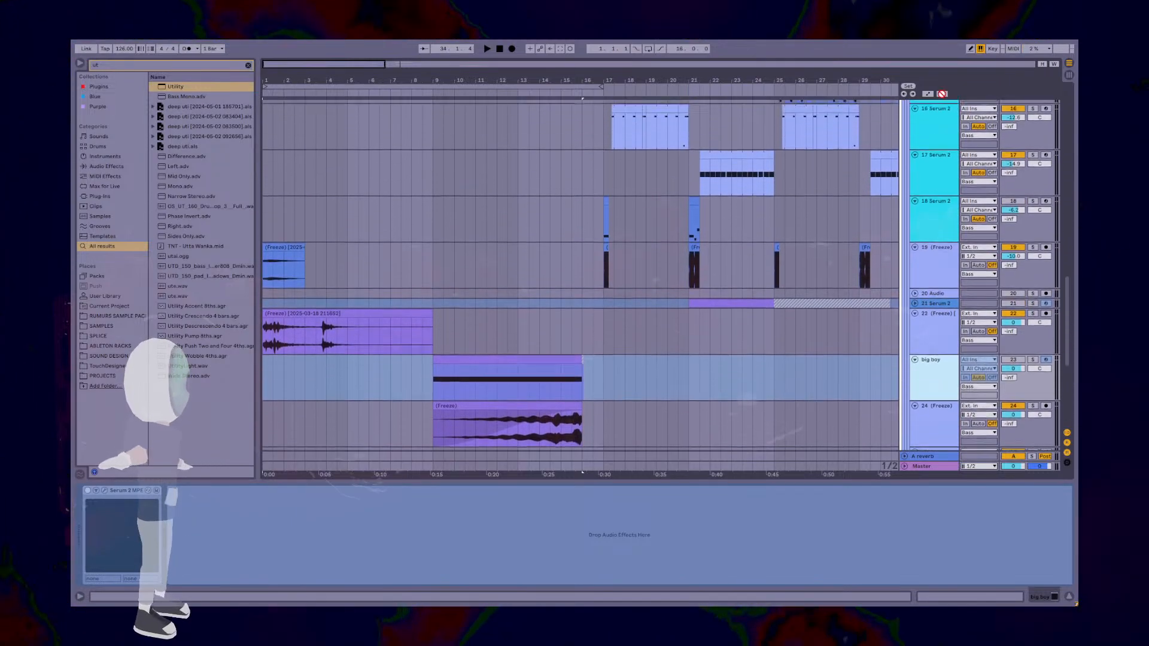
{"action": "scroll", "coordinate": [944, 111], "scroll_direction": "up", "scroll_amount": 1}
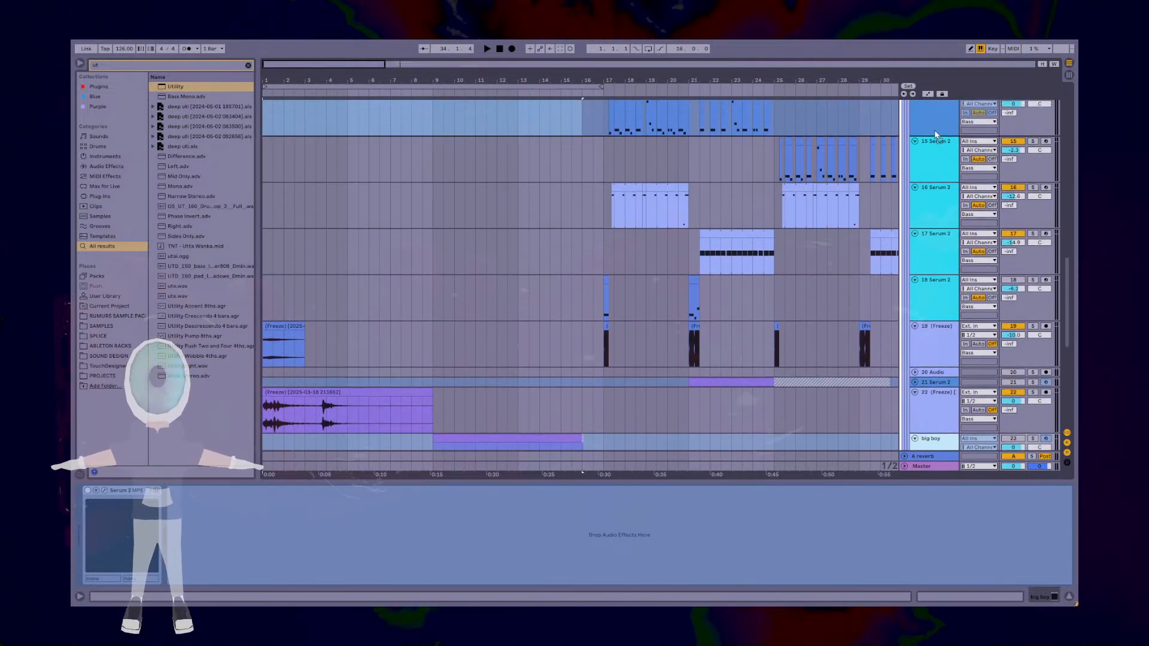
{"action": "left_click_drag", "start_coordinate": [943, 114], "coordinate": [928, 319]}
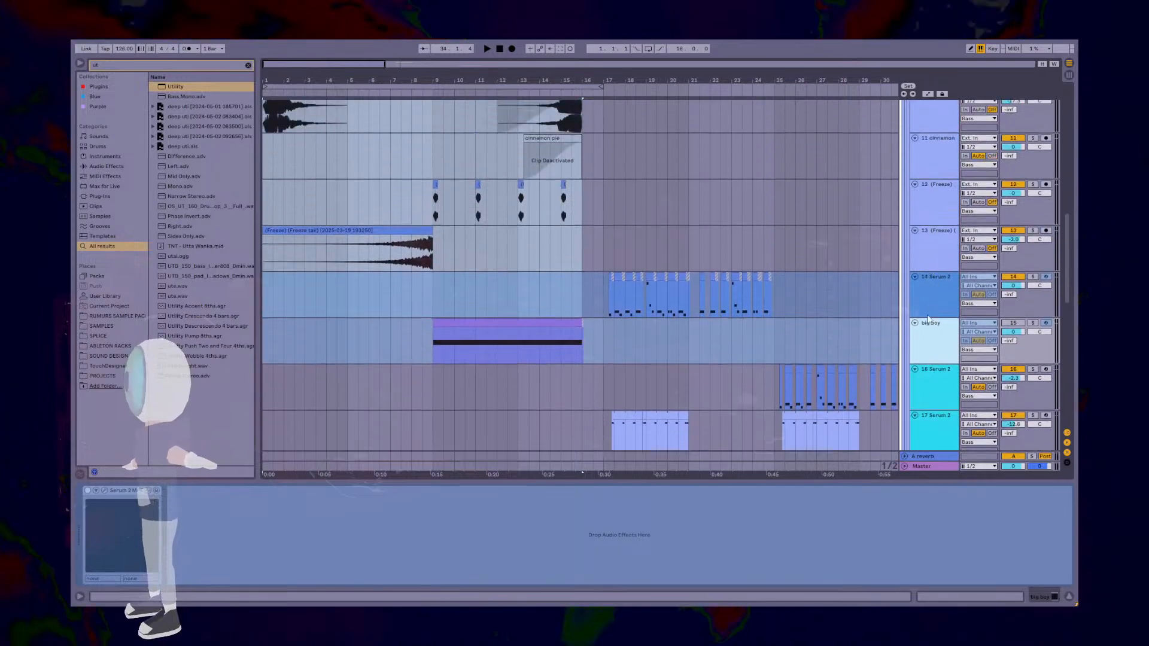
{"action": "left_click_drag", "start_coordinate": [932, 277], "coordinate": [932, 275]}
Step: Insert an audio track below 15 Serum 2, move track 20's opening Freeze clip onto it at bar 1, and unfold it
{"action": "scroll", "coordinate": [918, 298], "scroll_direction": "down", "scroll_amount": 8}
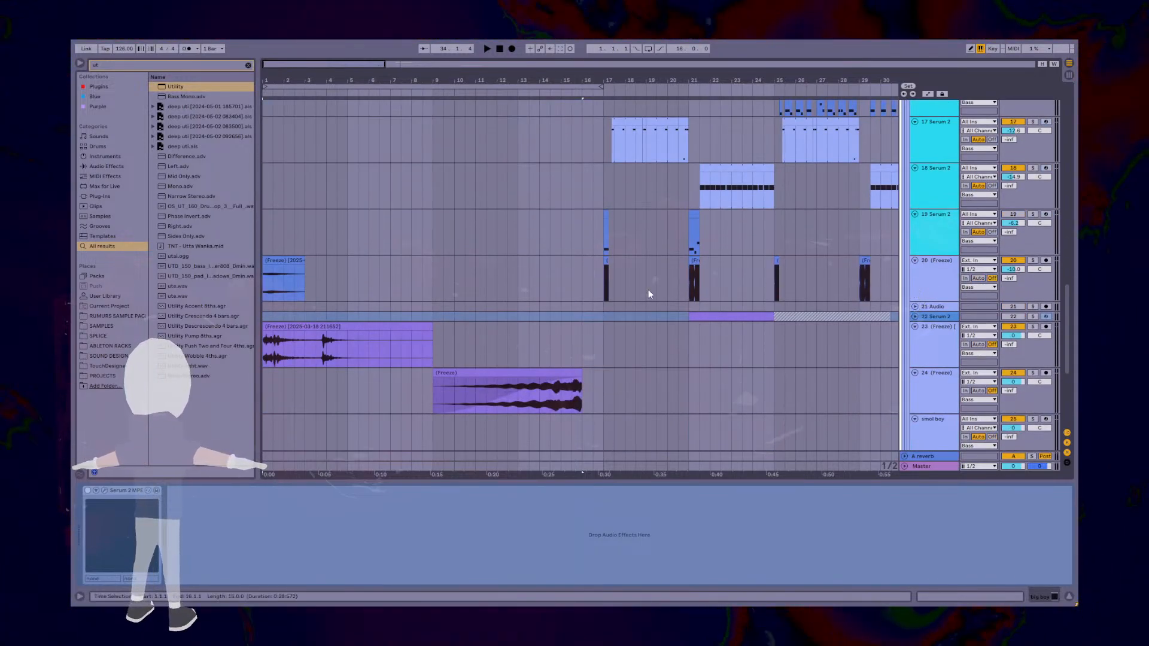
{"action": "scroll", "coordinate": [626, 283], "scroll_direction": "up", "scroll_amount": 5}
{"action": "left_click", "coordinate": [946, 182]}
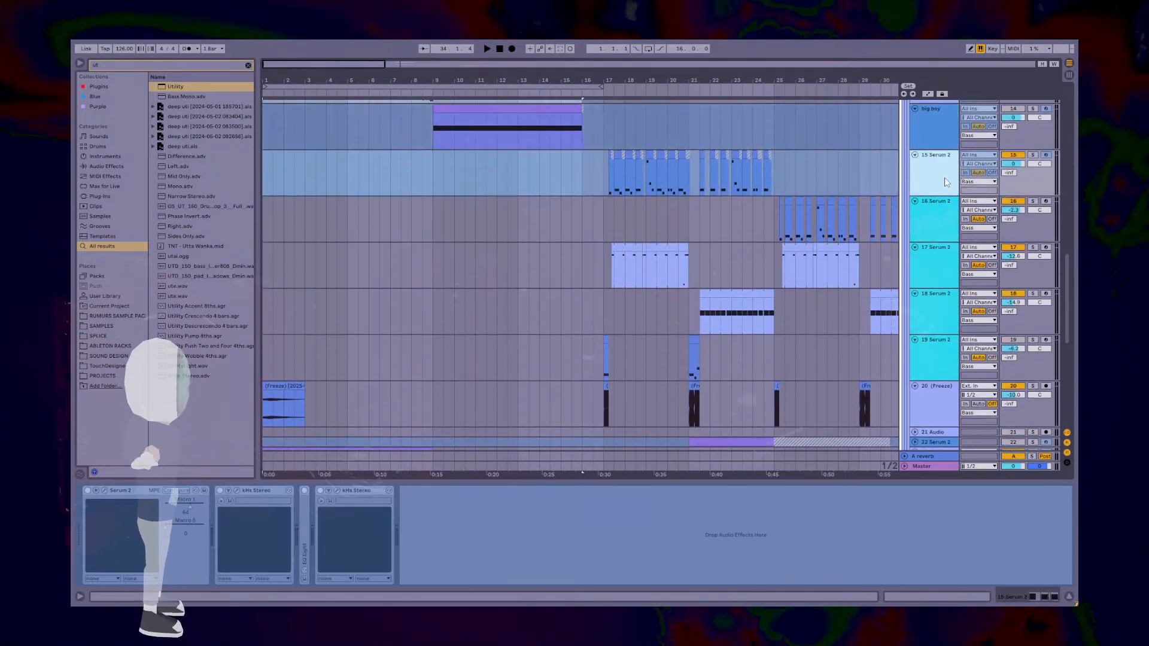
{"action": "key", "text": "ctrl+t"}
{"action": "left_click_drag", "start_coordinate": [292, 415], "coordinate": [293, 324]}
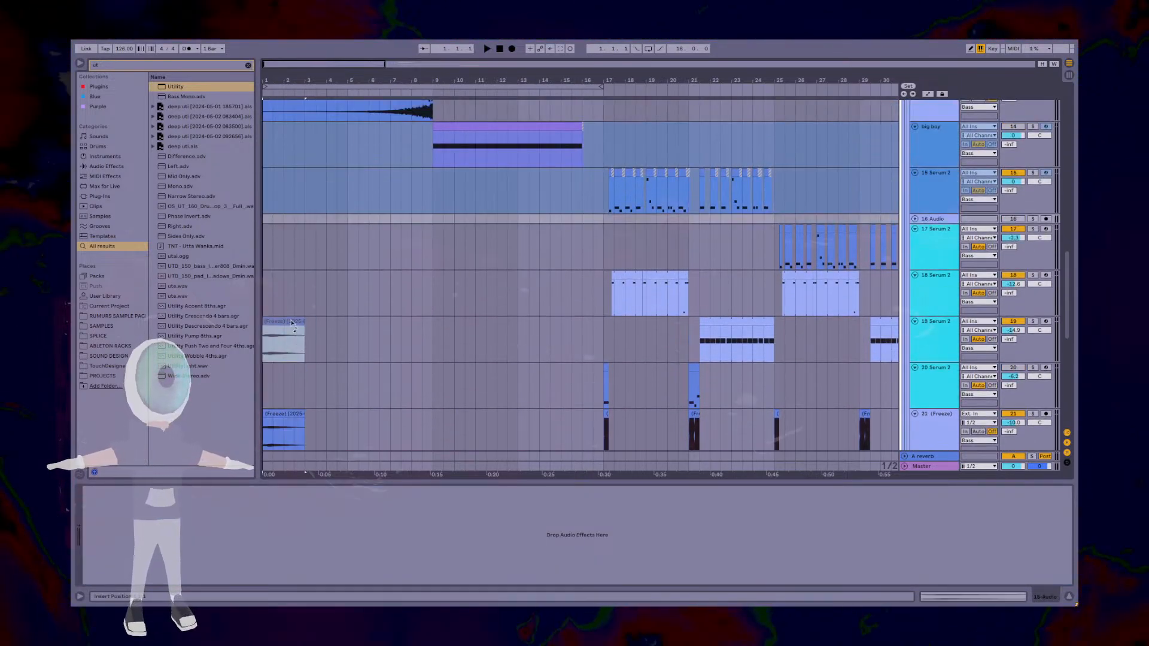
{"action": "left_click_drag", "start_coordinate": [275, 234], "coordinate": [276, 221]}
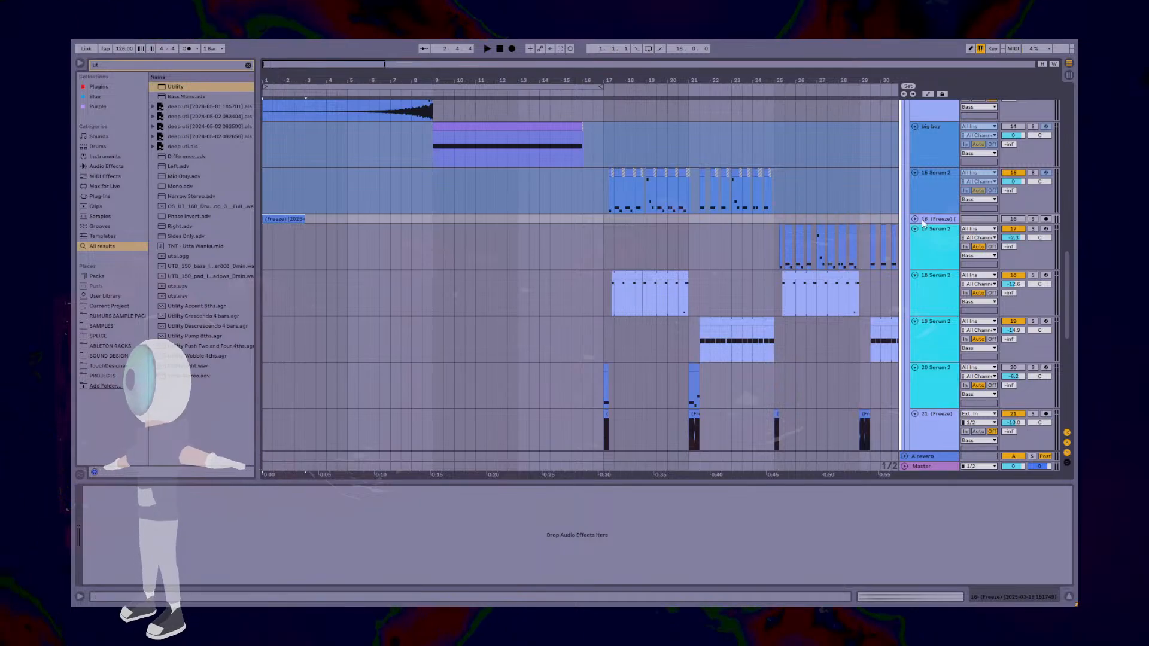
{"action": "left_click", "coordinate": [914, 220]}
Step: Group the tracks from 17 Serum 2 through 21 (Freeze)
{"action": "left_click", "coordinate": [930, 275]}
{"action": "scroll", "coordinate": [929, 310], "scroll_direction": "down", "scroll_amount": 3}
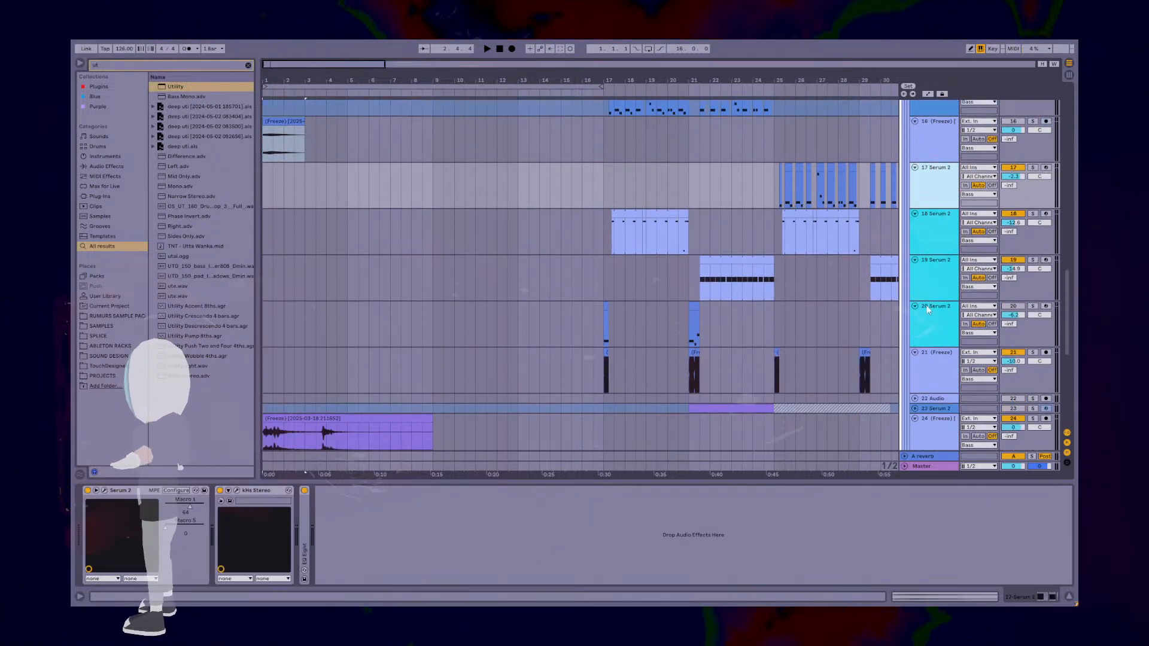
{"action": "left_click", "coordinate": [932, 361]}
{"action": "key", "text": "ctrl+g"}
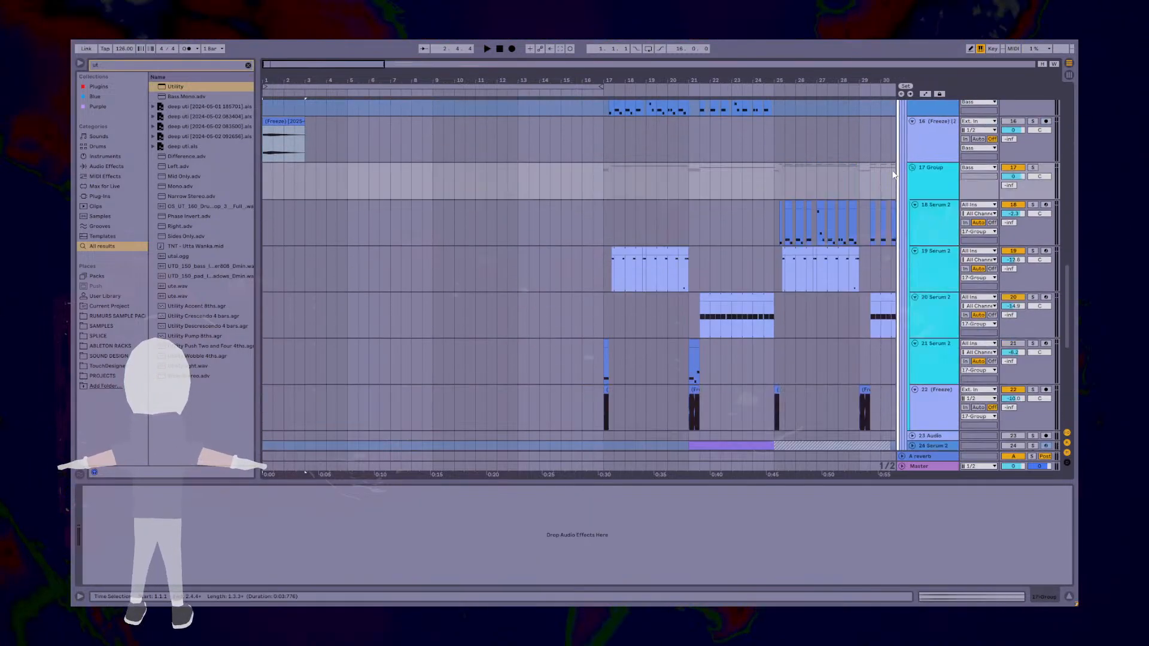
Step: Rename the new track group as main and collapse it
{"action": "right_click", "coordinate": [937, 188]}
{"action": "left_click", "coordinate": [973, 233]}
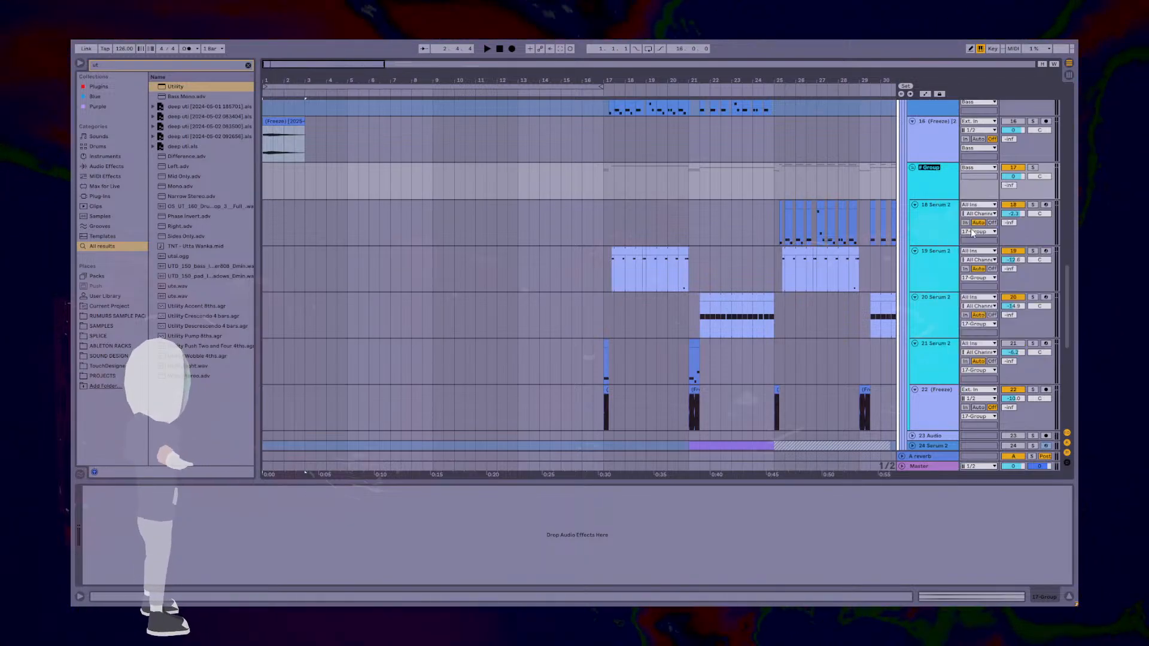
{"action": "type", "text": "main"}
{"action": "key", "text": "Return"}
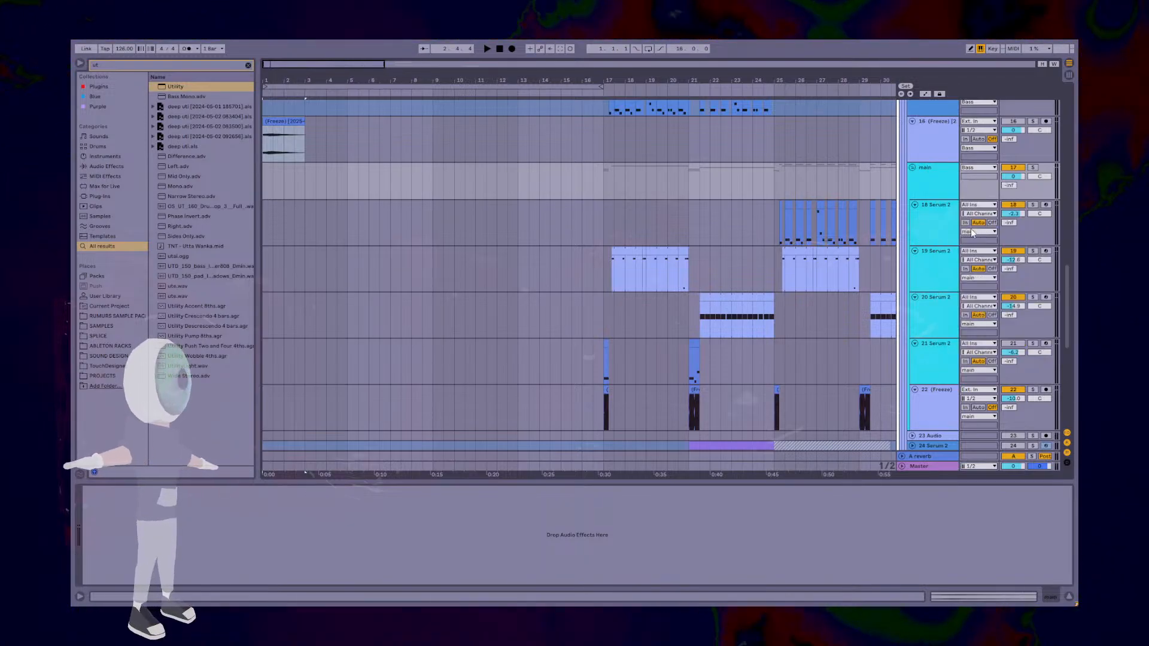
{"action": "left_click", "coordinate": [911, 167]}
Step: Move the main group below the 28 Audio track, directly above arp, and review the rearranged track list
{"action": "scroll", "coordinate": [910, 212], "scroll_direction": "up", "scroll_amount": 5}
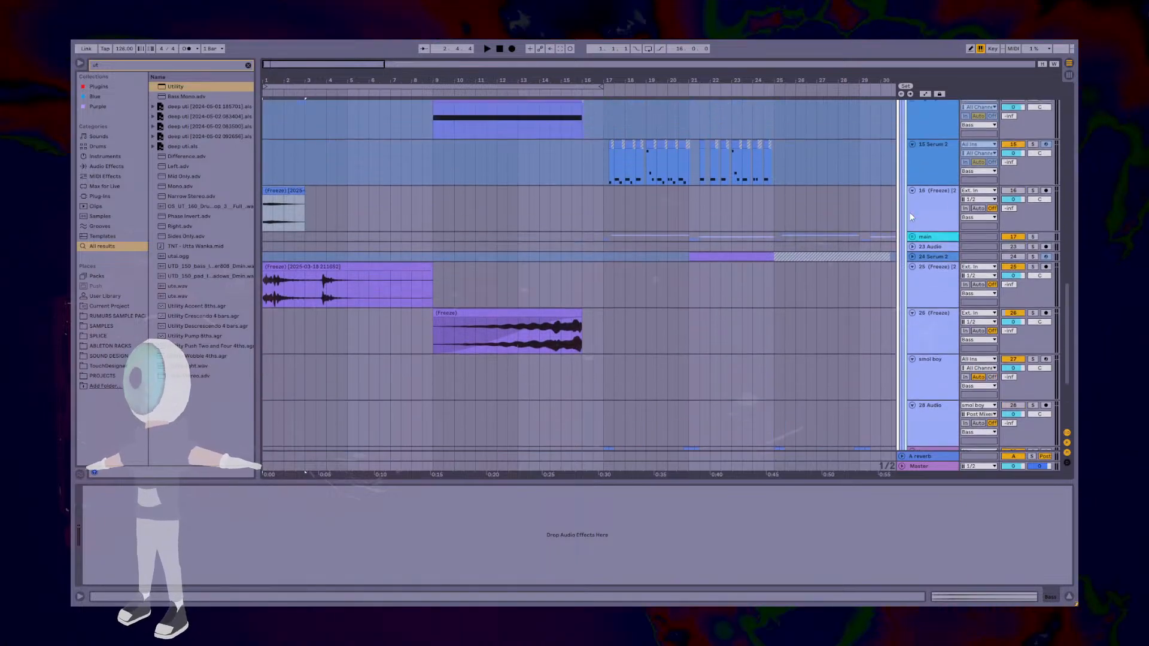
{"action": "scroll", "coordinate": [935, 254], "scroll_direction": "down", "scroll_amount": 3}
{"action": "scroll", "coordinate": [935, 258], "scroll_direction": "down", "scroll_amount": 2}
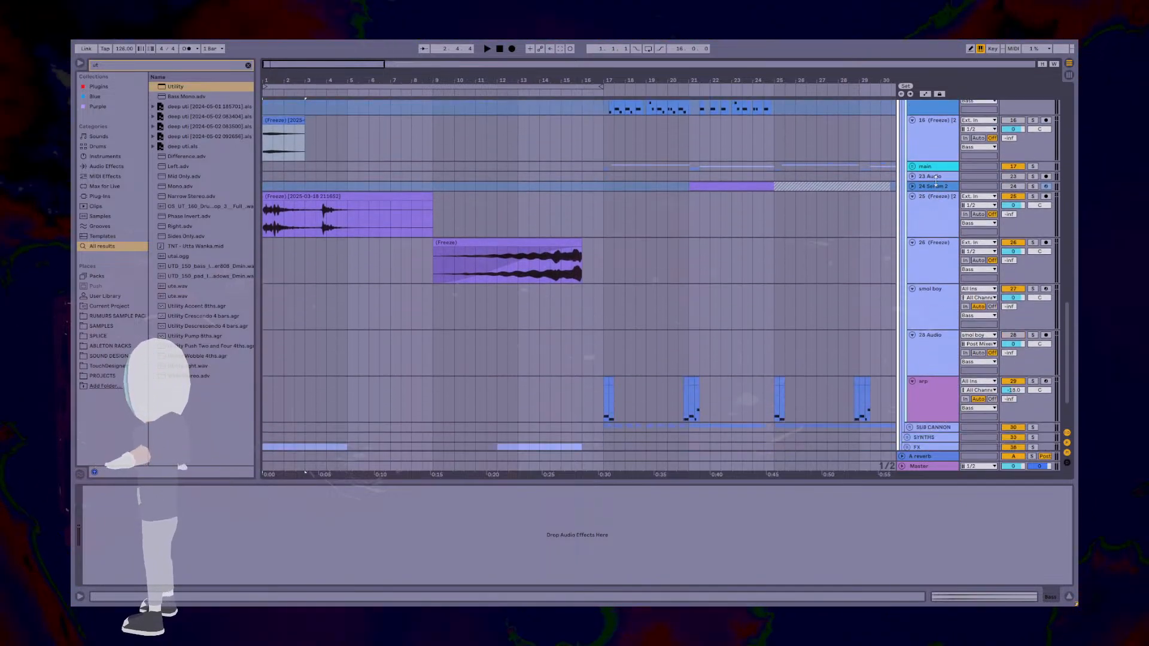
{"action": "left_click", "coordinate": [935, 170]}
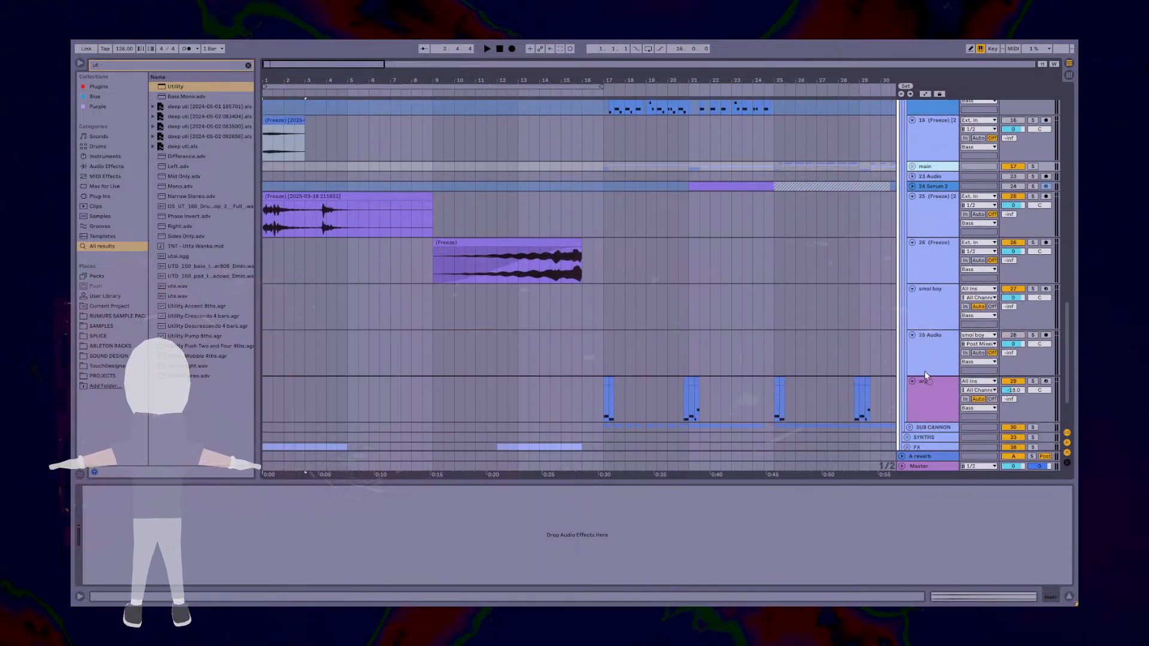
{"action": "scroll", "coordinate": [937, 344], "scroll_direction": "up", "scroll_amount": 10}
{"action": "scroll", "coordinate": [935, 340], "scroll_direction": "down", "scroll_amount": 2}
{"action": "scroll", "coordinate": [928, 341], "scroll_direction": "up", "scroll_amount": 2}
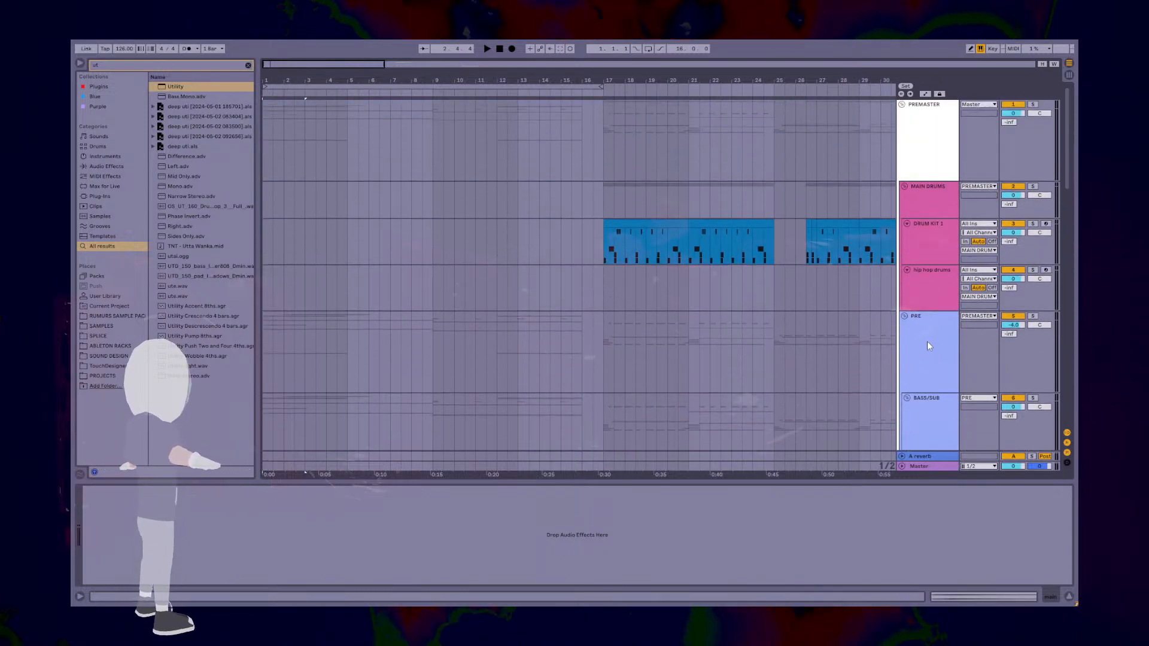
{"action": "scroll", "coordinate": [928, 339], "scroll_direction": "down", "scroll_amount": 20}
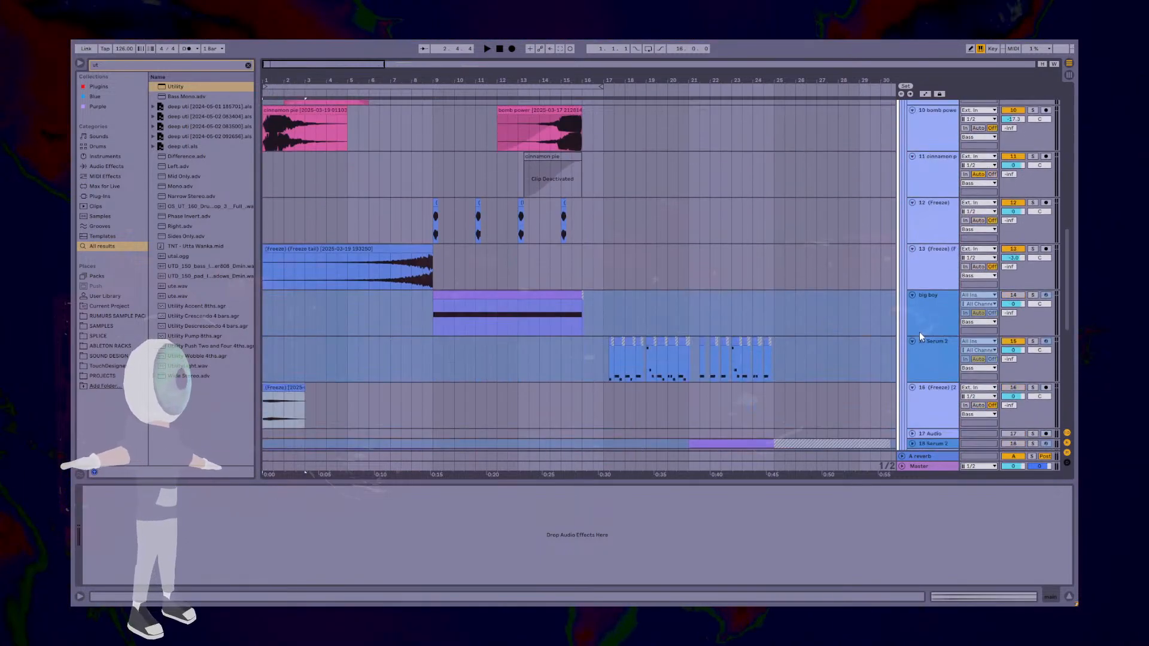
Step: Move the 15 Serum 2 track into the main group
{"action": "scroll", "coordinate": [929, 313], "scroll_direction": "up", "scroll_amount": 15}
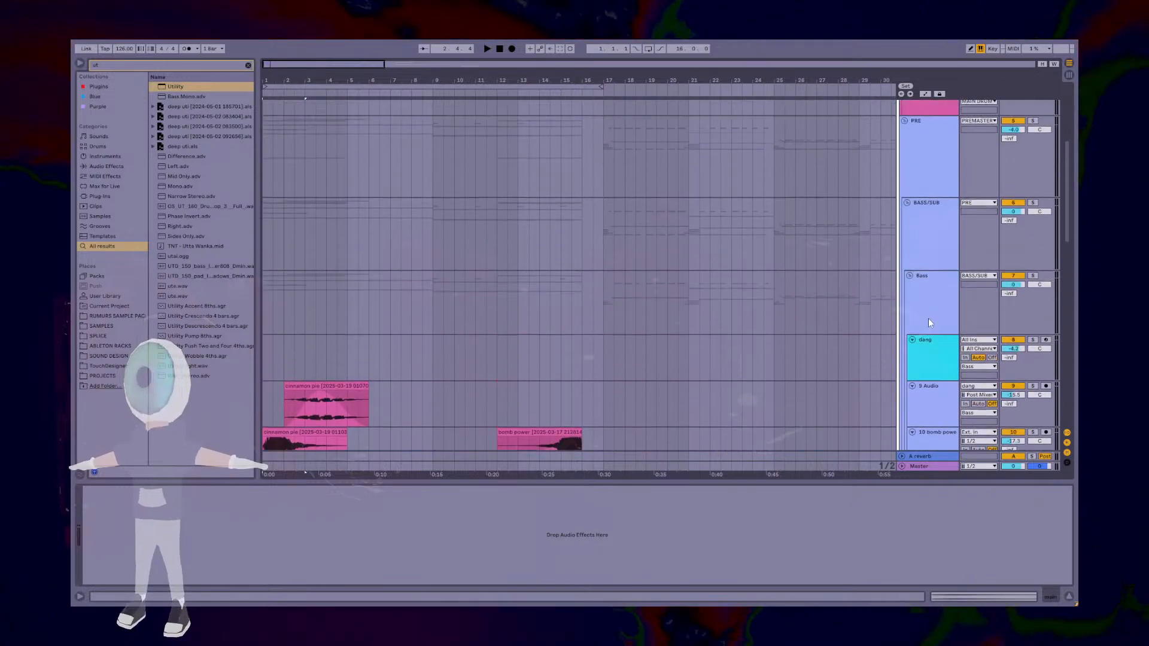
{"action": "scroll", "coordinate": [931, 315], "scroll_direction": "down", "scroll_amount": 20}
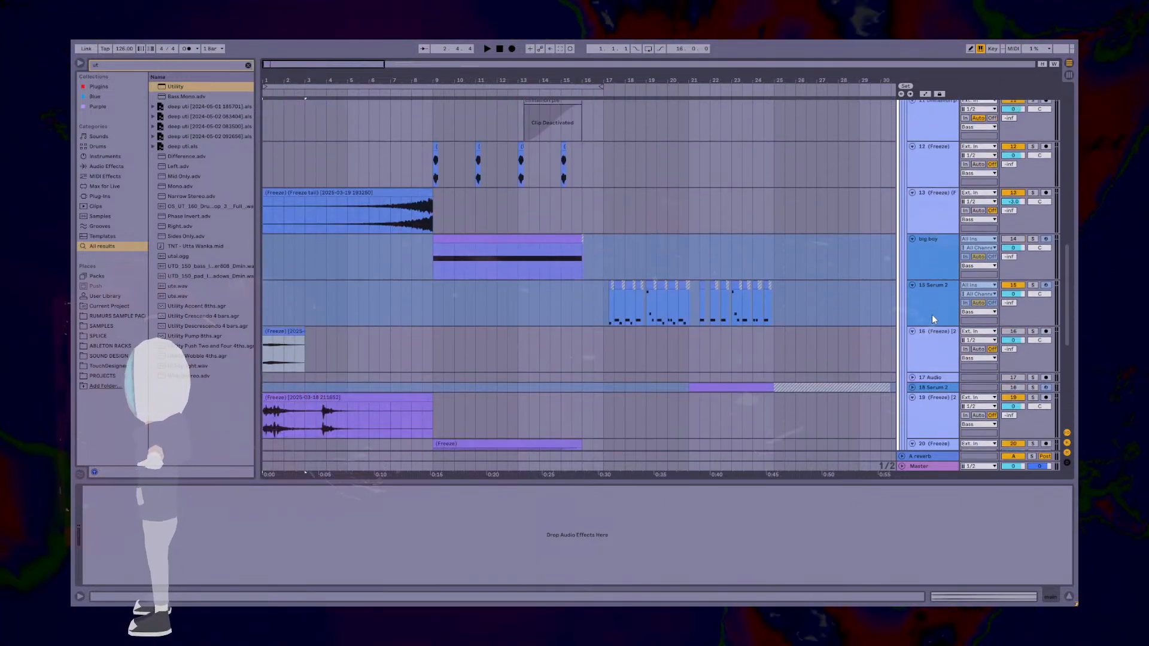
{"action": "scroll", "coordinate": [928, 309], "scroll_direction": "down", "scroll_amount": 2}
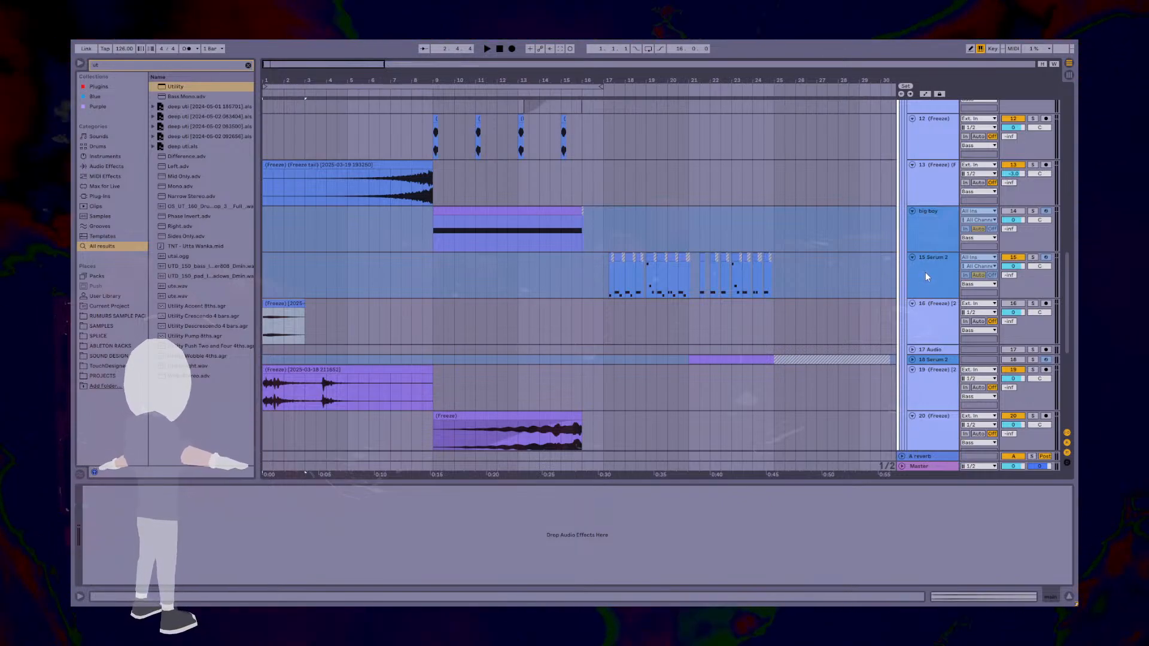
{"action": "scroll", "coordinate": [921, 270], "scroll_direction": "down", "scroll_amount": 15}
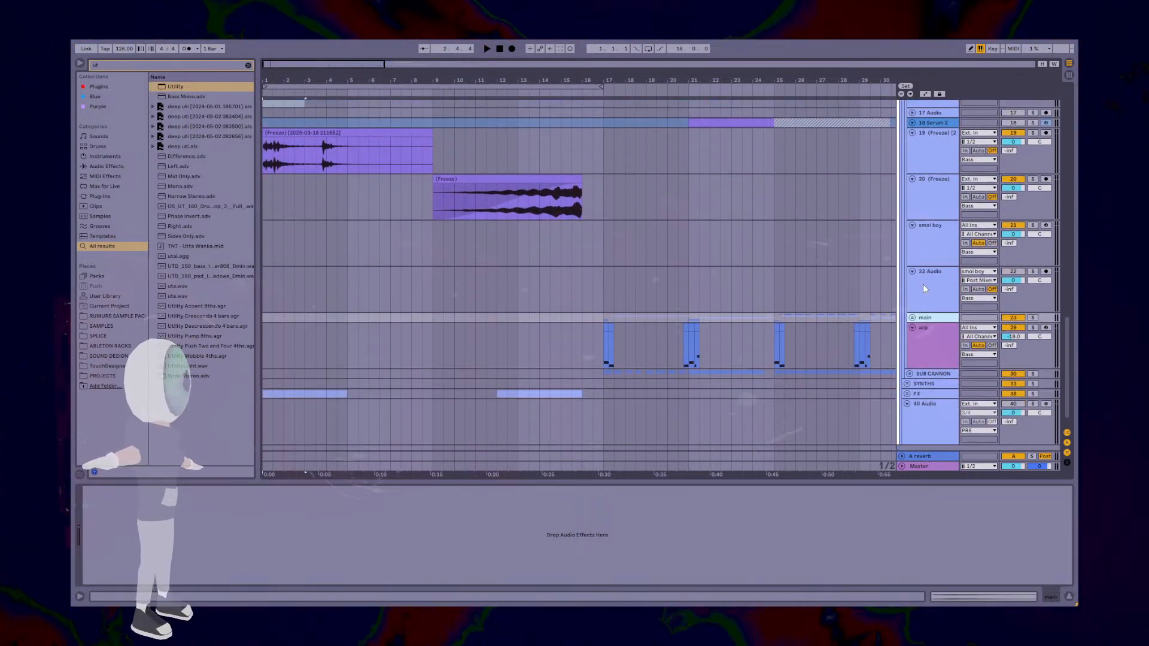
{"action": "scroll", "coordinate": [923, 287], "scroll_direction": "up", "scroll_amount": 3}
{"action": "left_click", "coordinate": [923, 149]}
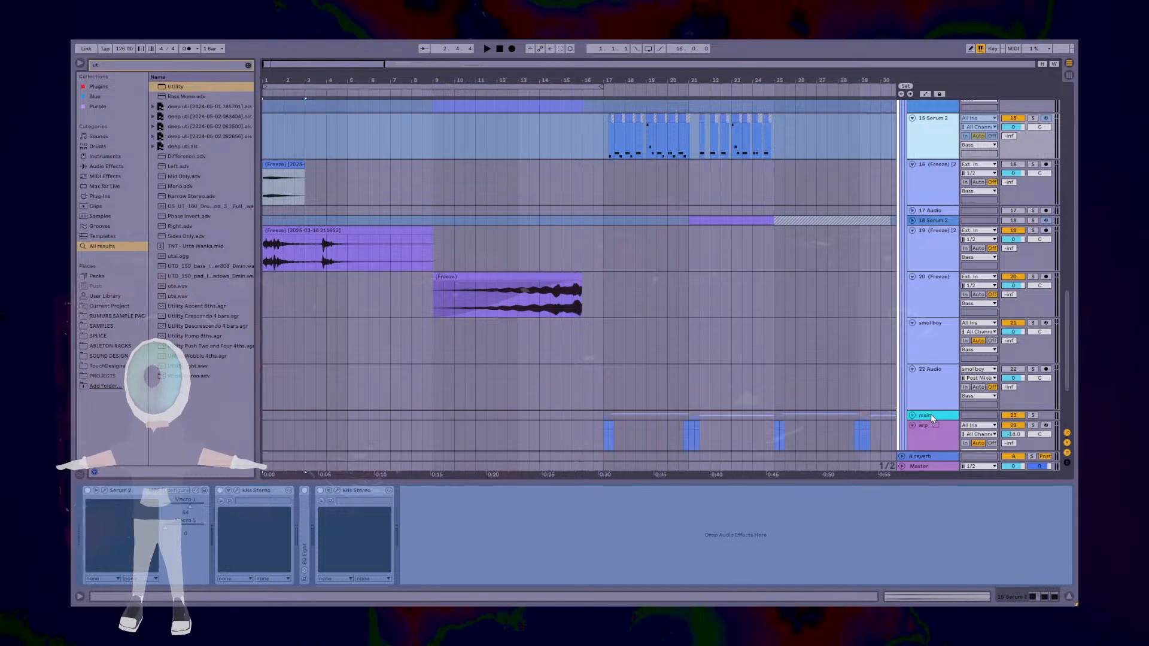
{"action": "left_click_drag", "start_coordinate": [931, 418], "coordinate": [928, 350]}
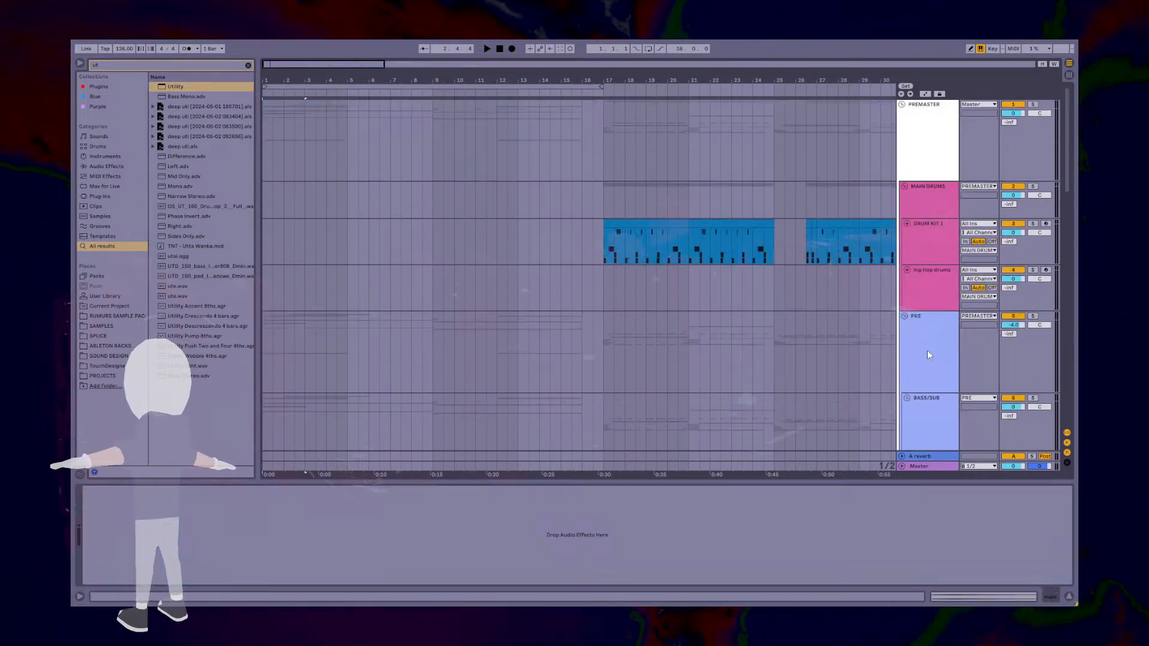
Step: Expand the main group, move the arp track into it above the (Freeze) track, and collapse the group
{"action": "scroll", "coordinate": [947, 355], "scroll_direction": "down", "scroll_amount": 15}
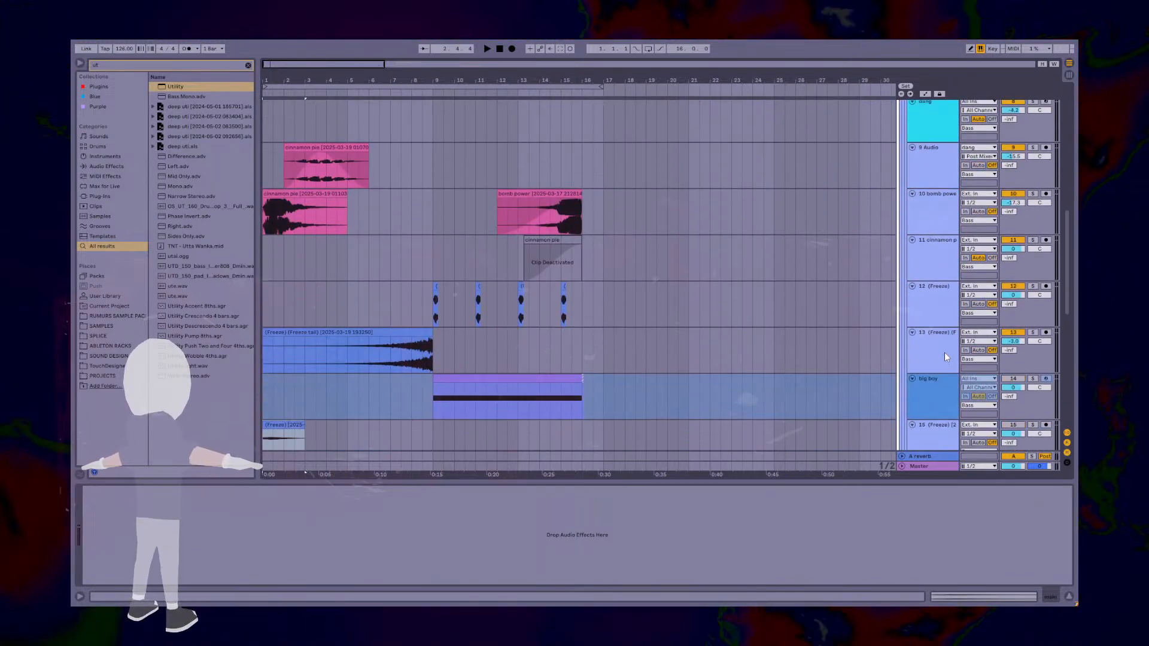
{"action": "scroll", "coordinate": [944, 350], "scroll_direction": "down", "scroll_amount": 6}
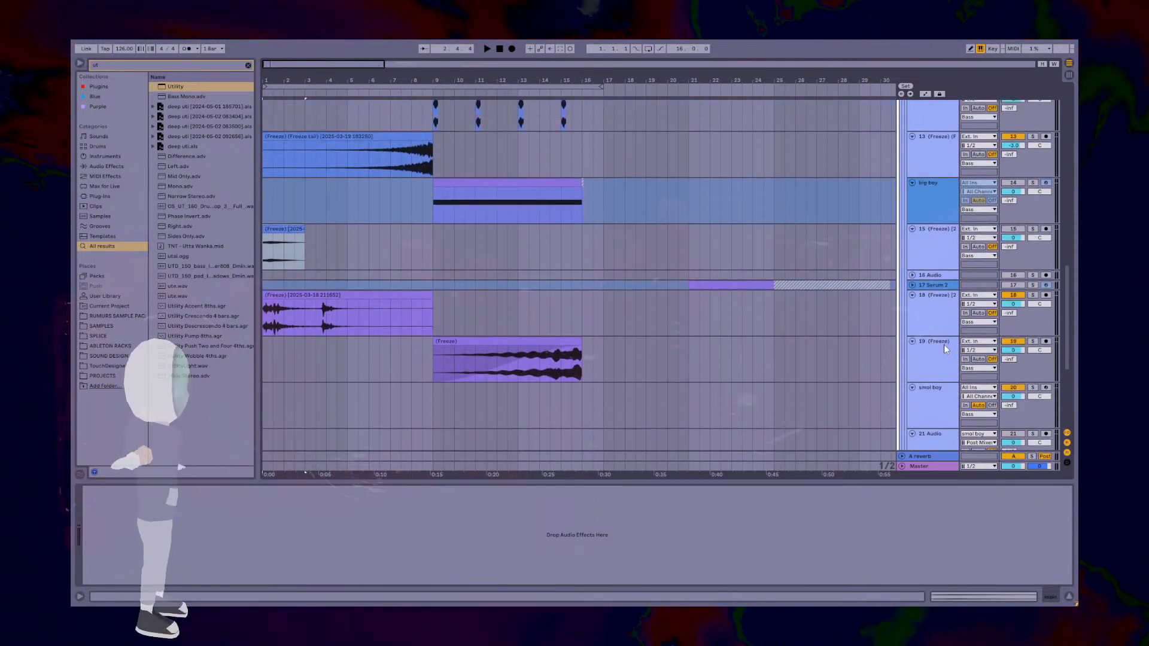
{"action": "scroll", "coordinate": [944, 349], "scroll_direction": "down", "scroll_amount": 2}
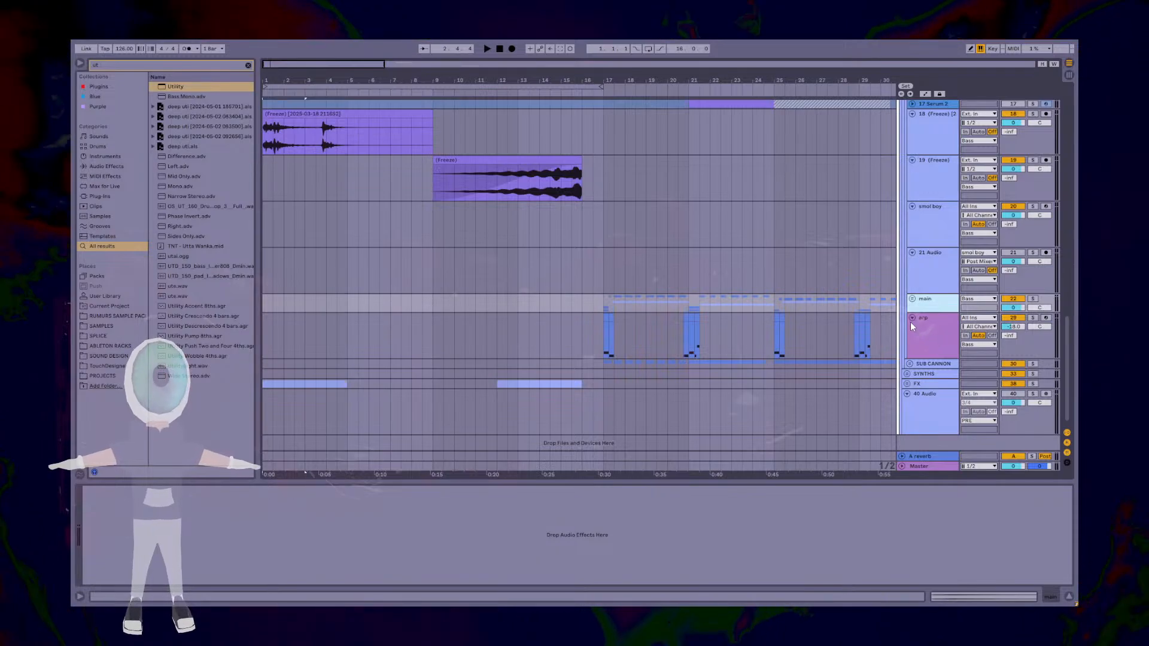
{"action": "left_click", "coordinate": [913, 299]}
{"action": "scroll", "coordinate": [925, 303], "scroll_direction": "down", "scroll_amount": 5}
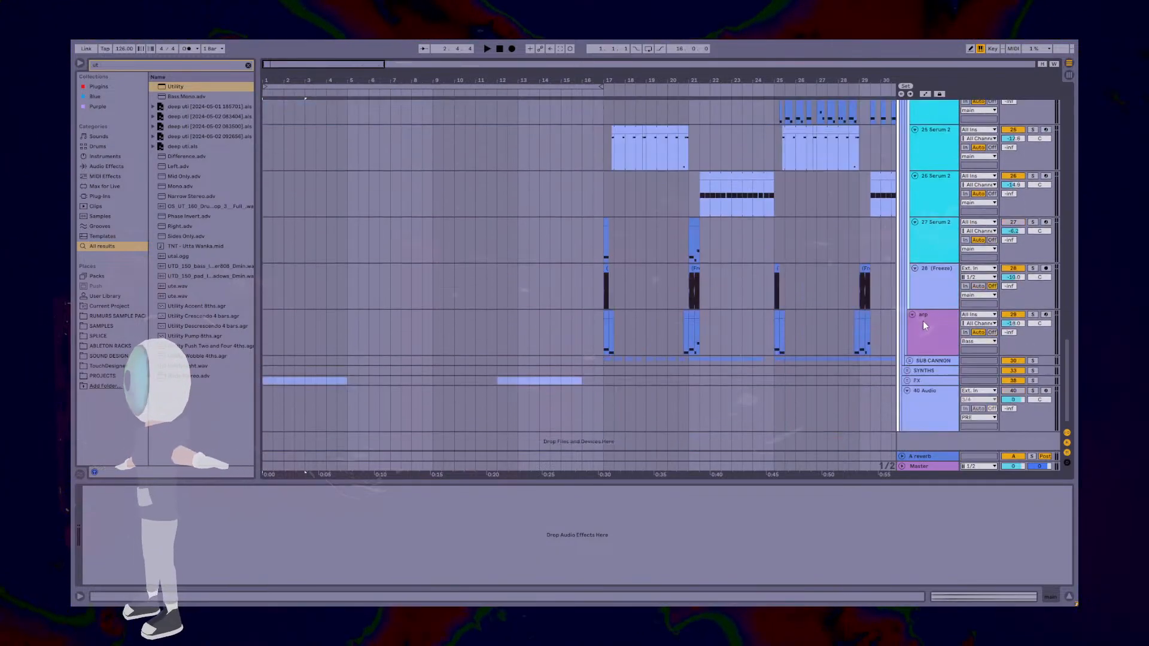
{"action": "left_click", "coordinate": [932, 278]}
{"action": "left_click_drag", "start_coordinate": [934, 304], "coordinate": [936, 342]}
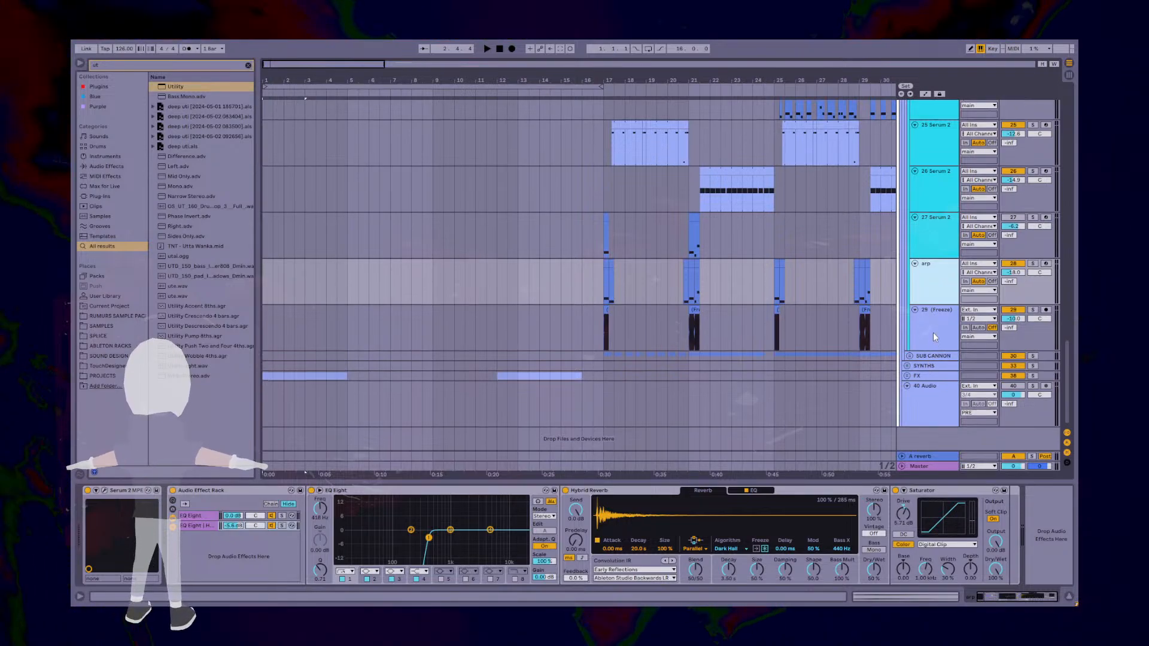
{"action": "scroll", "coordinate": [937, 317], "scroll_direction": "up", "scroll_amount": 4}
{"action": "left_click", "coordinate": [913, 198]}
Step: Move the smol boy track into the main group
{"action": "scroll", "coordinate": [914, 240], "scroll_direction": "up", "scroll_amount": 4}
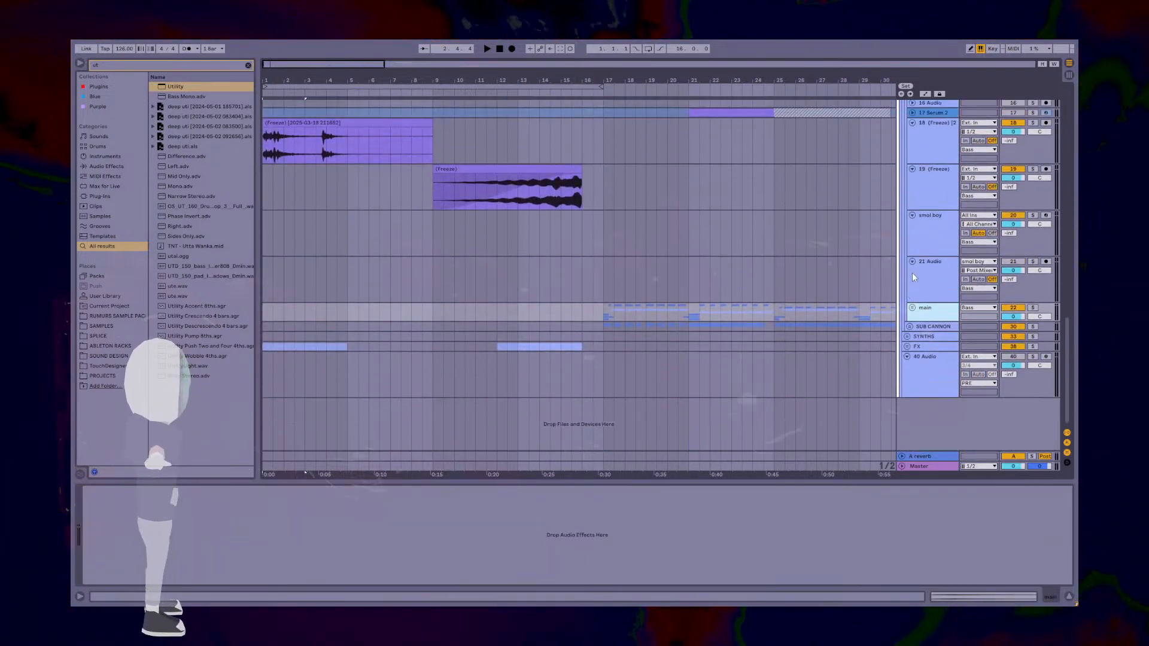
{"action": "scroll", "coordinate": [805, 332], "scroll_direction": "down", "scroll_amount": 5}
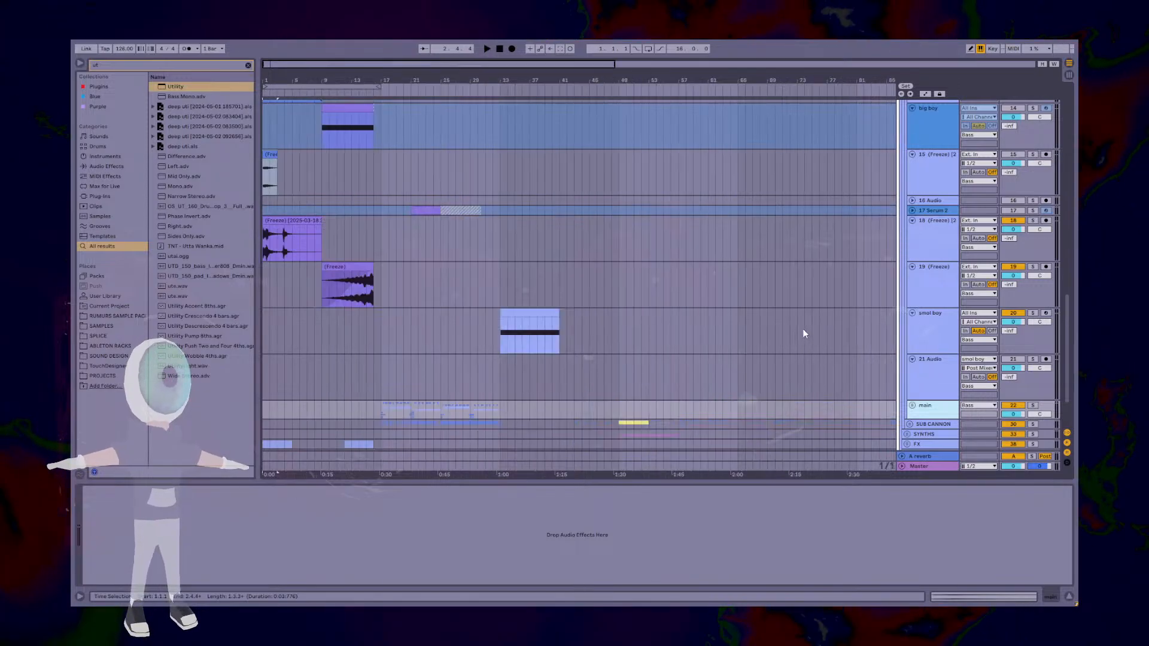
{"action": "left_click_drag", "start_coordinate": [927, 333], "coordinate": [925, 409]}
Step: Group the tracks from dang through 20 Audio inside the Bass group
{"action": "scroll", "coordinate": [926, 339], "scroll_direction": "up", "scroll_amount": 6}
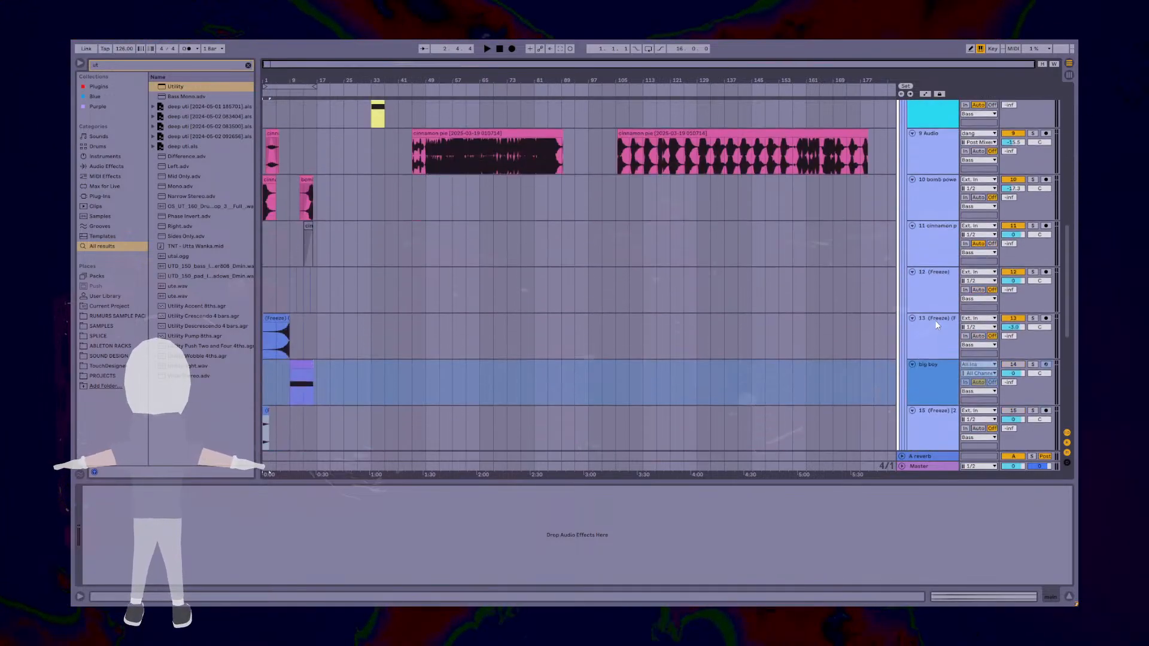
{"action": "scroll", "coordinate": [935, 320], "scroll_direction": "down", "scroll_amount": 1}
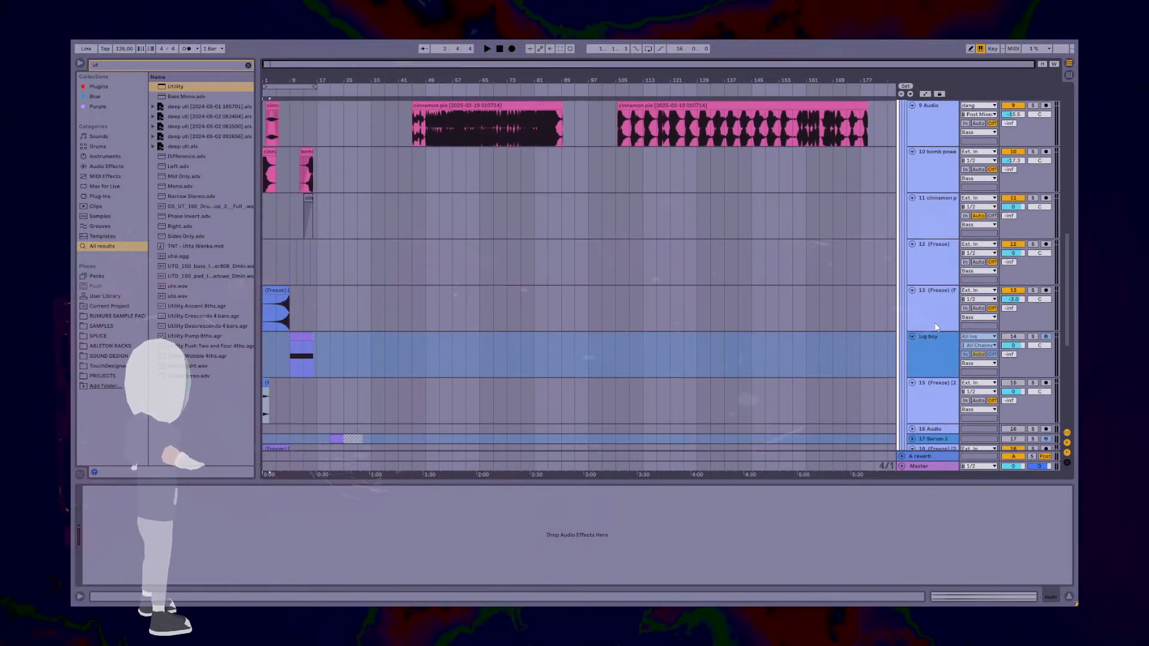
{"action": "scroll", "coordinate": [933, 338], "scroll_direction": "down", "scroll_amount": 1}
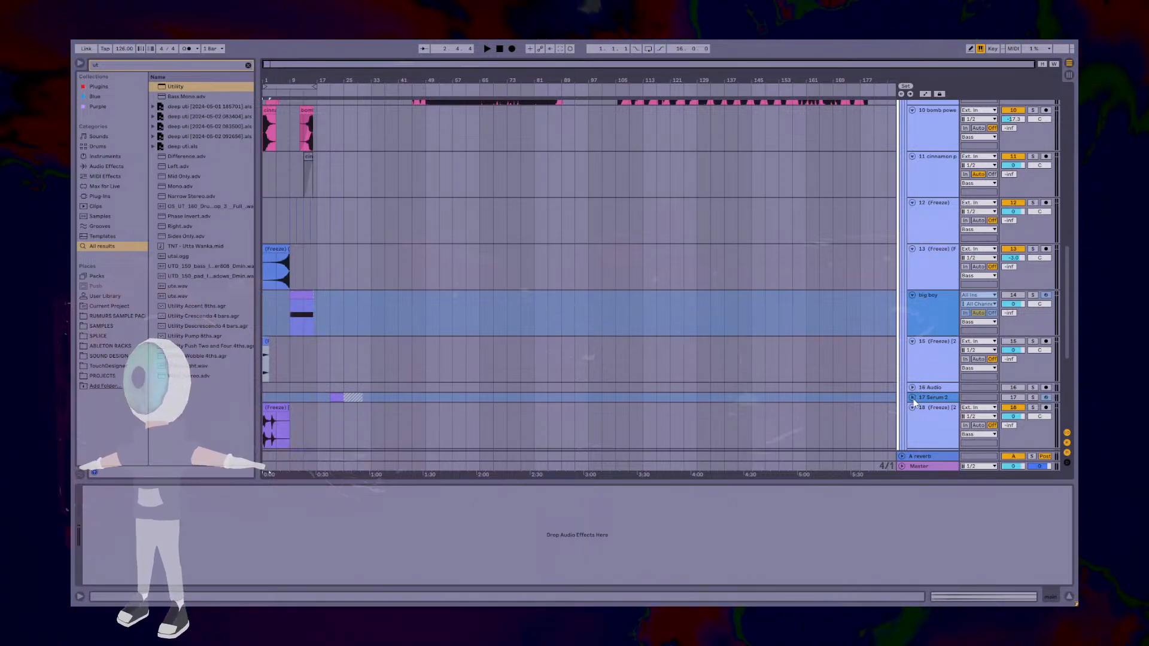
{"action": "scroll", "coordinate": [914, 402], "scroll_direction": "down", "scroll_amount": 2}
{"action": "scroll", "coordinate": [928, 363], "scroll_direction": "up", "scroll_amount": 3}
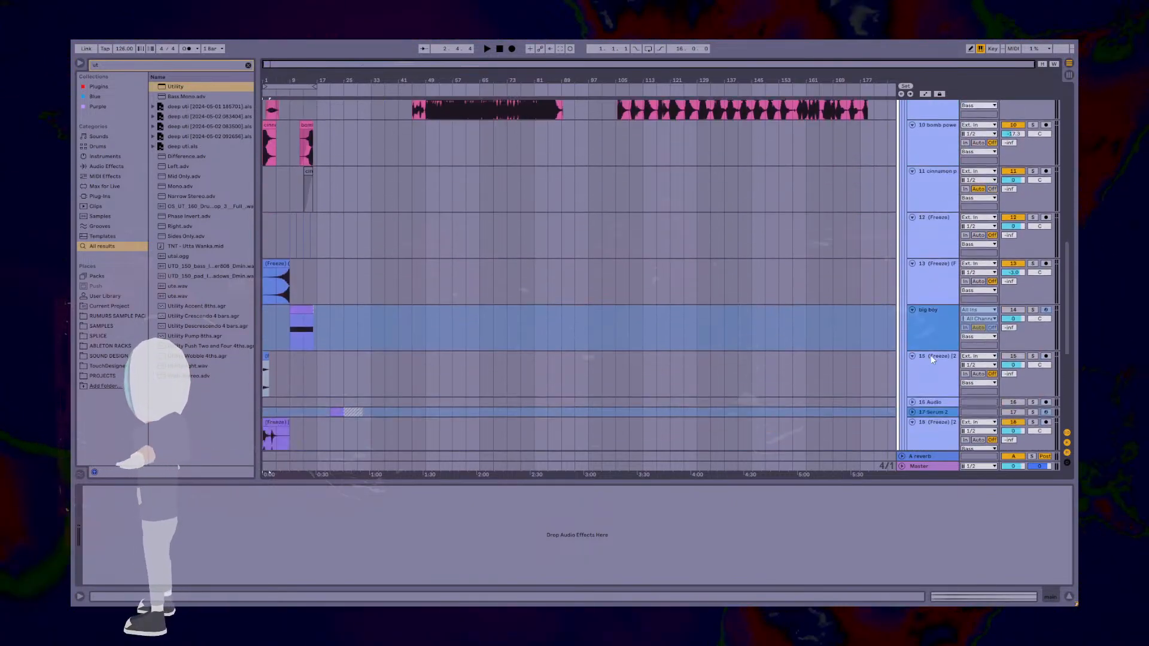
{"action": "scroll", "coordinate": [932, 359], "scroll_direction": "up", "scroll_amount": 5}
{"action": "left_click", "coordinate": [936, 323]}
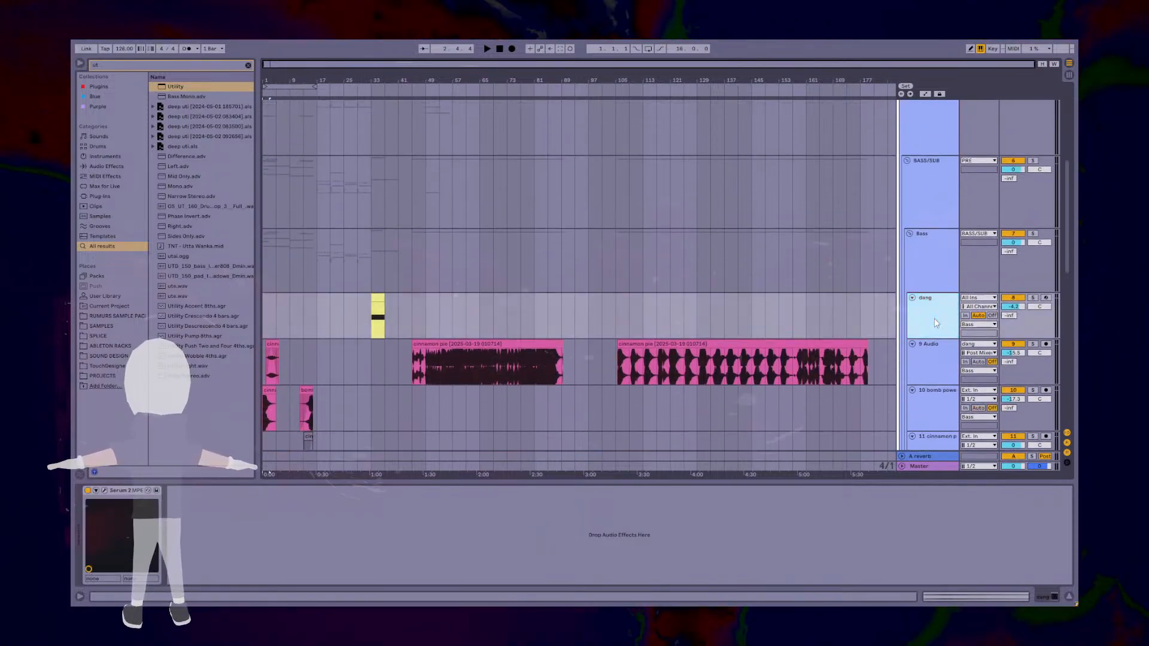
{"action": "scroll", "coordinate": [934, 317], "scroll_direction": "down", "scroll_amount": 10}
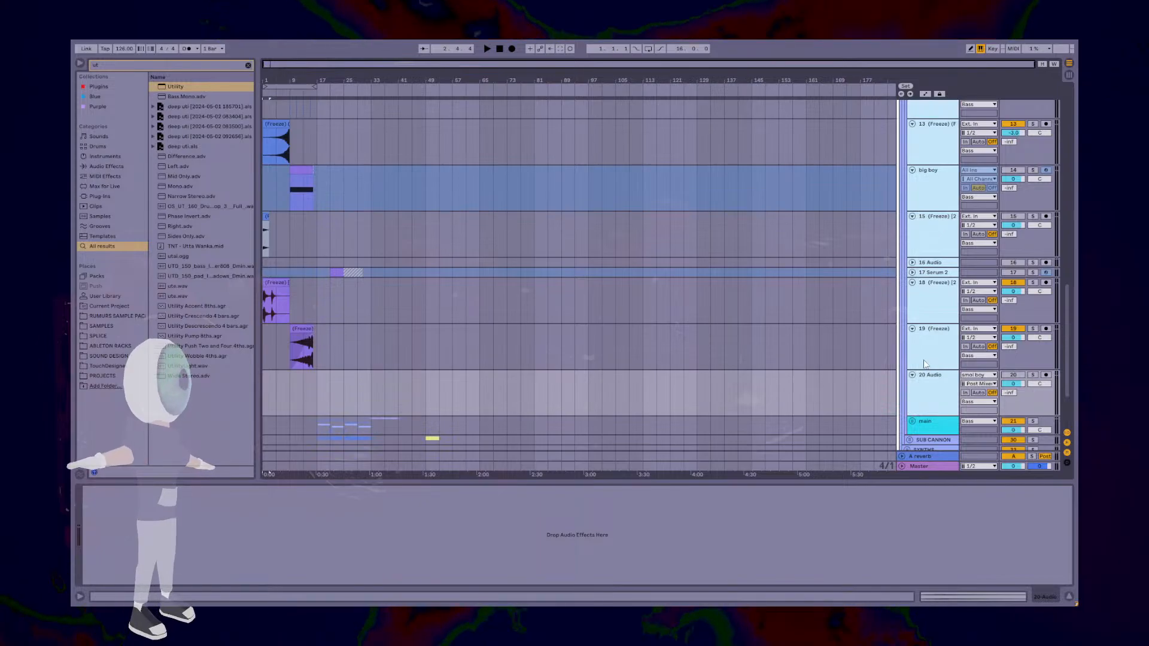
{"action": "scroll", "coordinate": [922, 355], "scroll_direction": "up", "scroll_amount": 10}
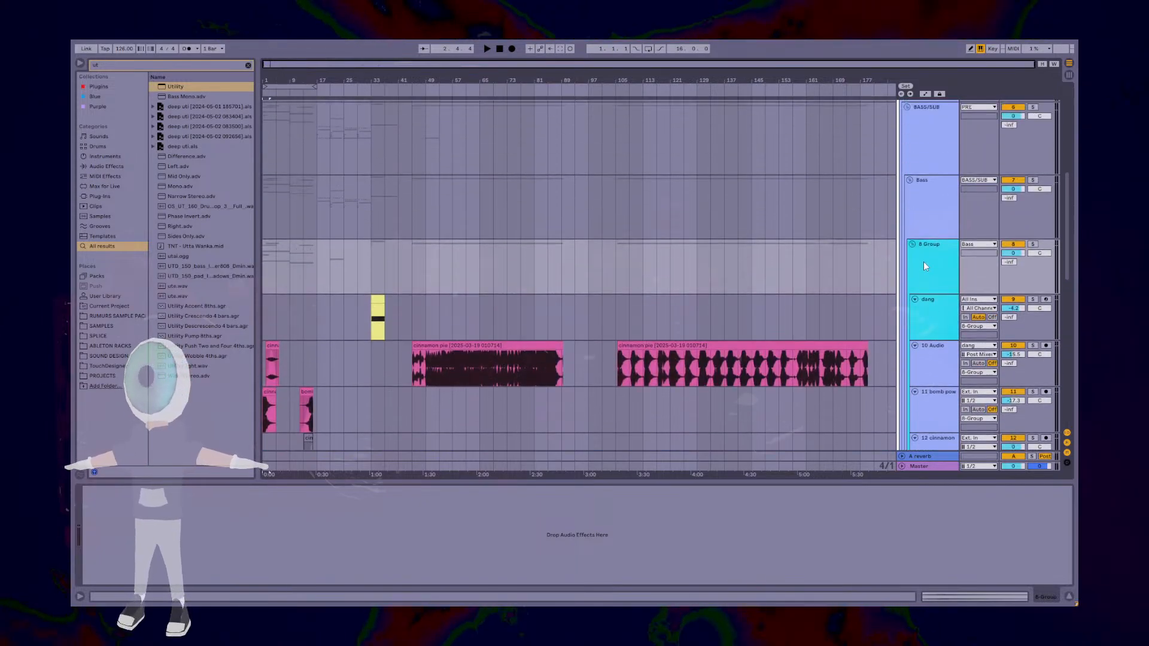
Step: Recolour the new track group magenta and rename it PIE, leaving it collapsed
{"action": "right_click", "coordinate": [924, 262]}
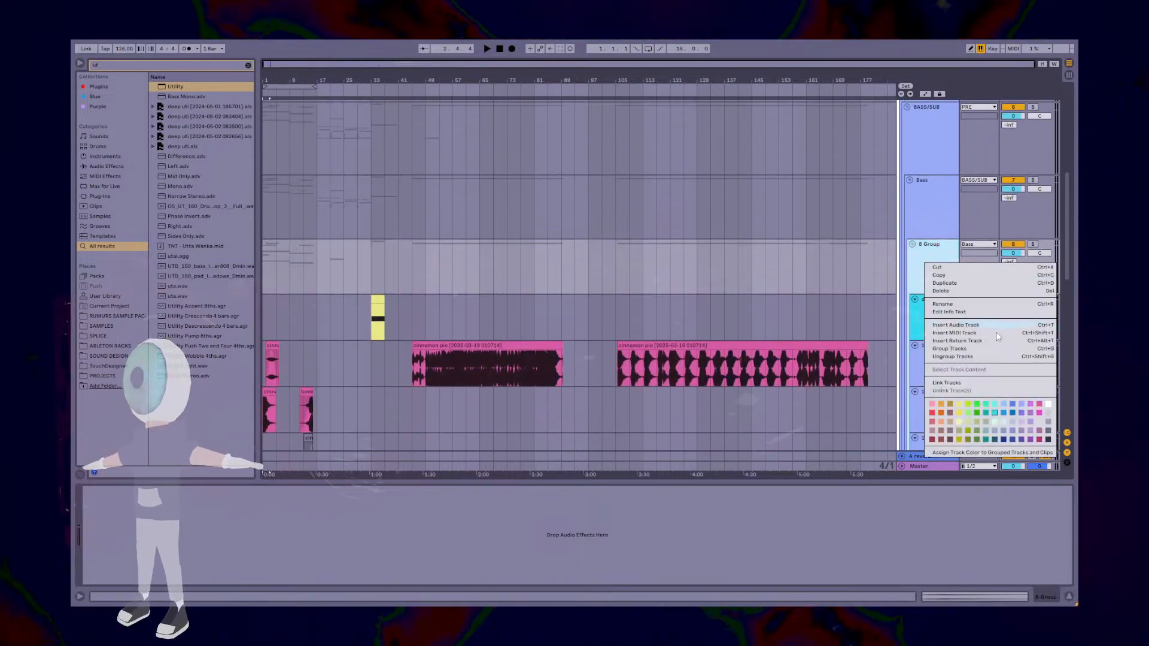
{"action": "left_click", "coordinate": [1031, 404]}
{"action": "right_click", "coordinate": [926, 272]}
{"action": "left_click", "coordinate": [946, 310]}
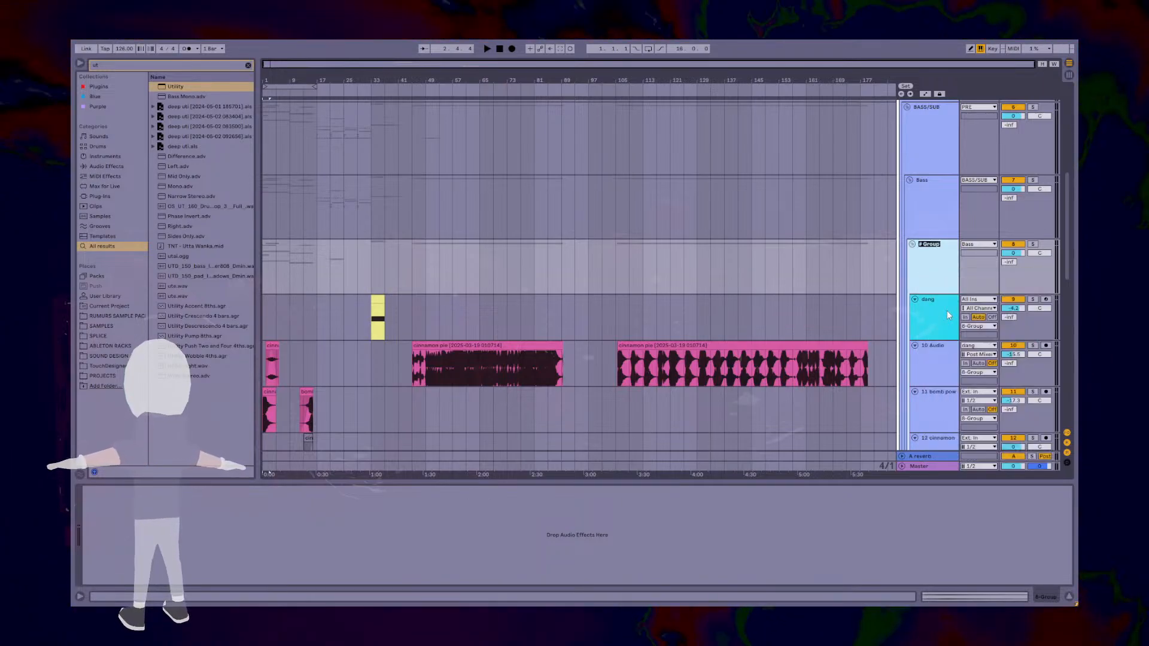
{"action": "type", "text": "PIE"}
{"action": "key", "text": "Return"}
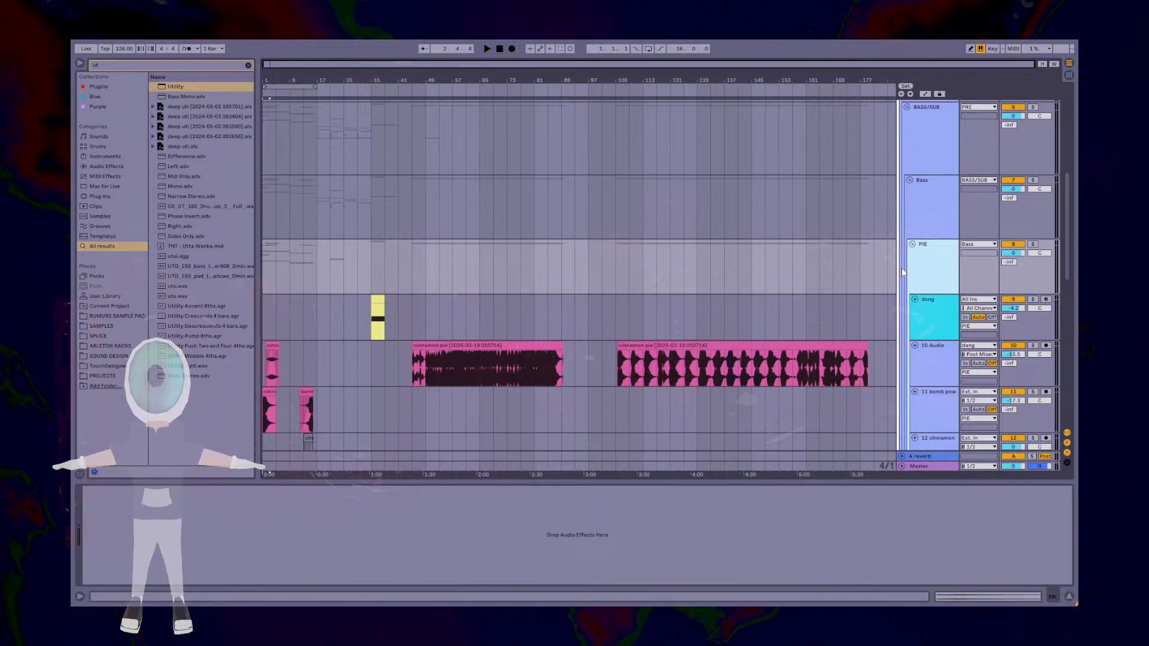
{"action": "left_click", "coordinate": [912, 245]}
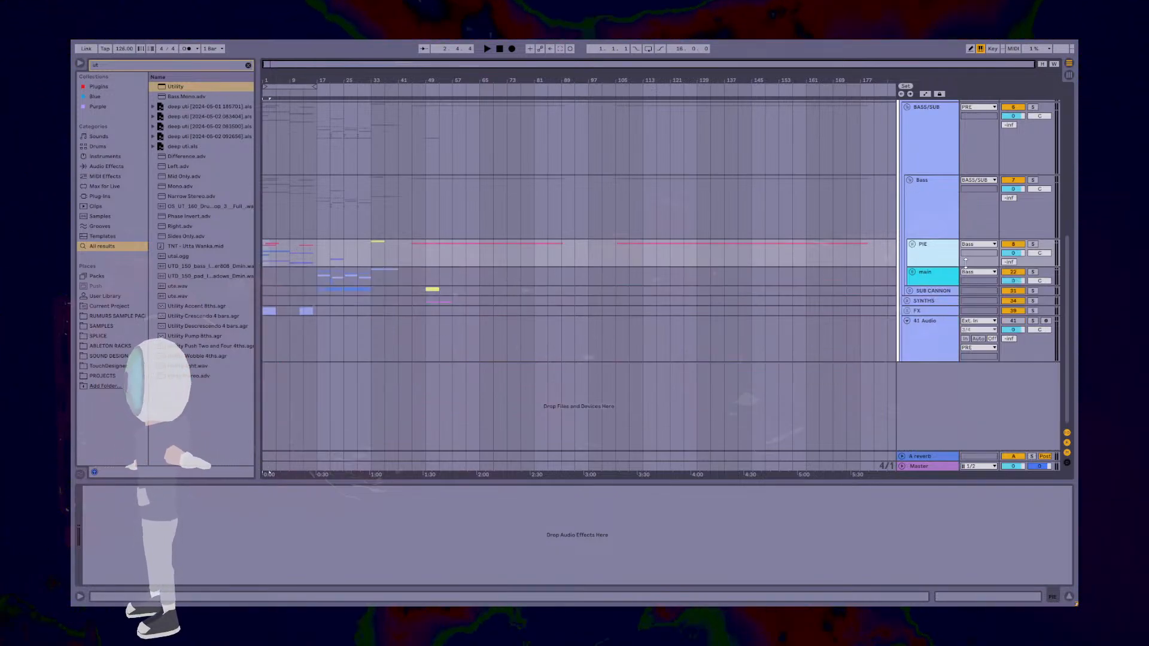
Step: Lower the PIE group's volume to -4.7 dB and play the arrangement from bar 25 to check the balance
{"action": "left_click", "coordinate": [1013, 253]}
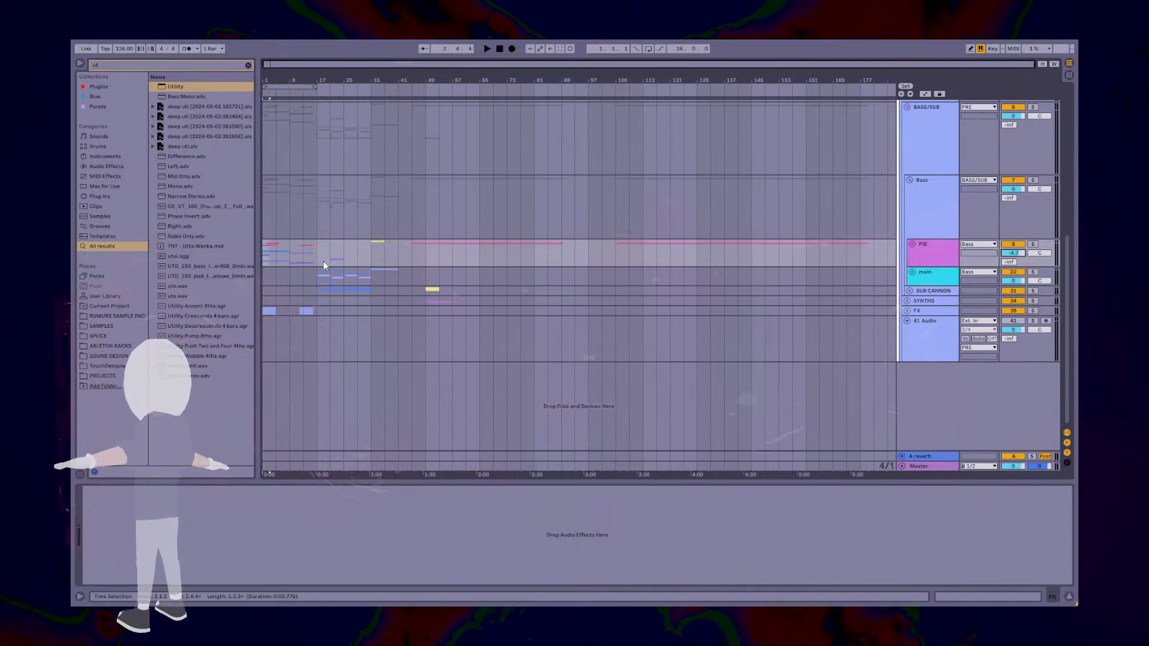
{"action": "left_click", "coordinate": [347, 264]}
{"action": "key", "text": "space"}
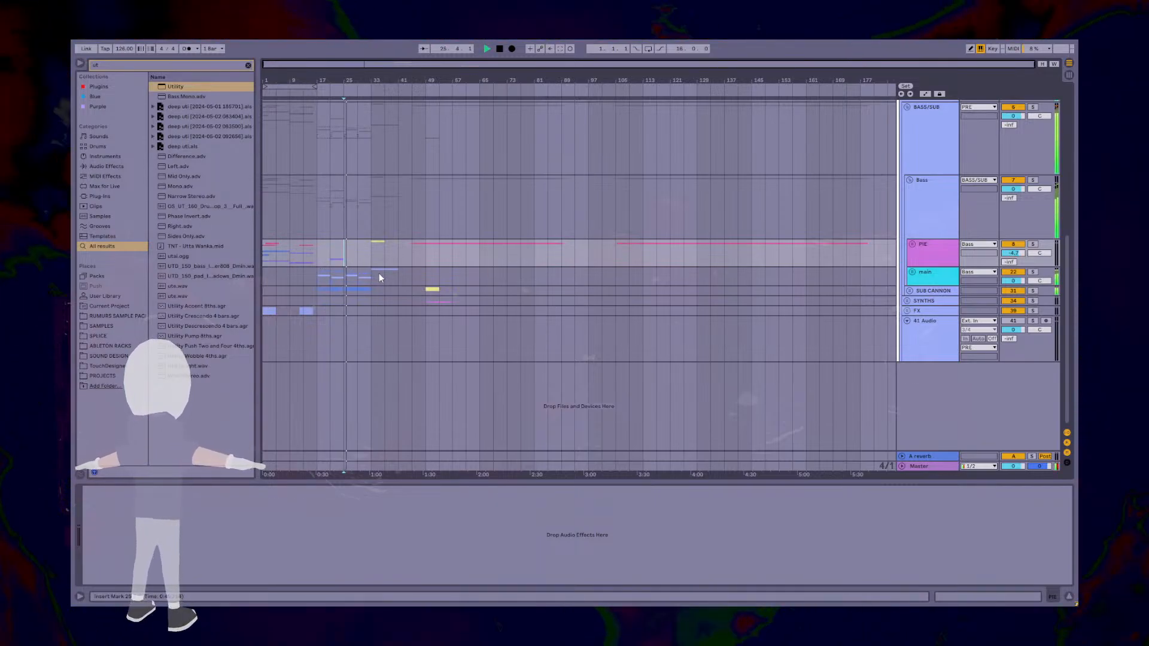
{"action": "left_click", "coordinate": [290, 265]}
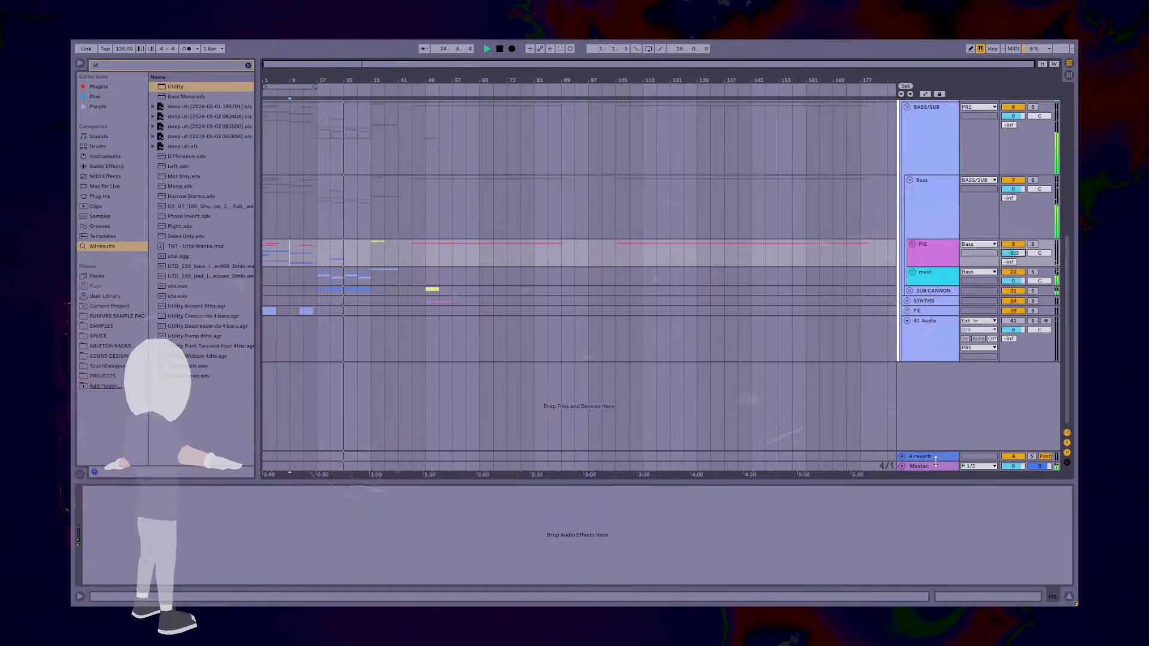
Step: Enlarge the Master track to show its level meter during playback, and stop the arrangement
{"action": "left_click_drag", "start_coordinate": [937, 464], "coordinate": [942, 378]}
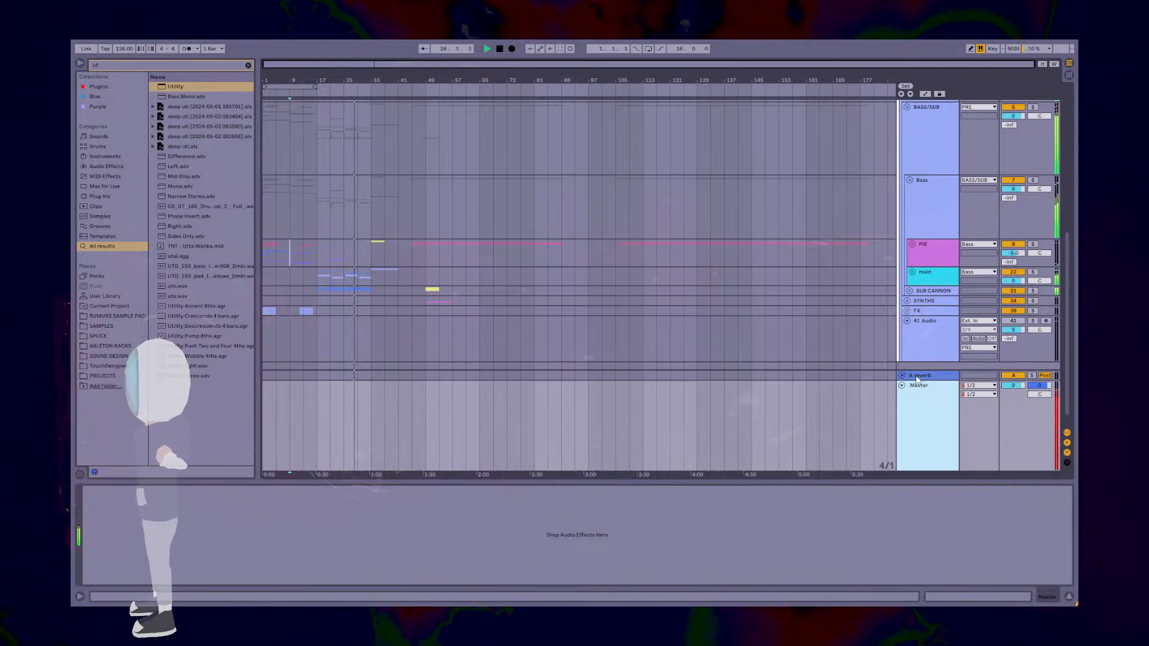
{"action": "left_click_drag", "start_coordinate": [920, 379], "coordinate": [921, 387]}
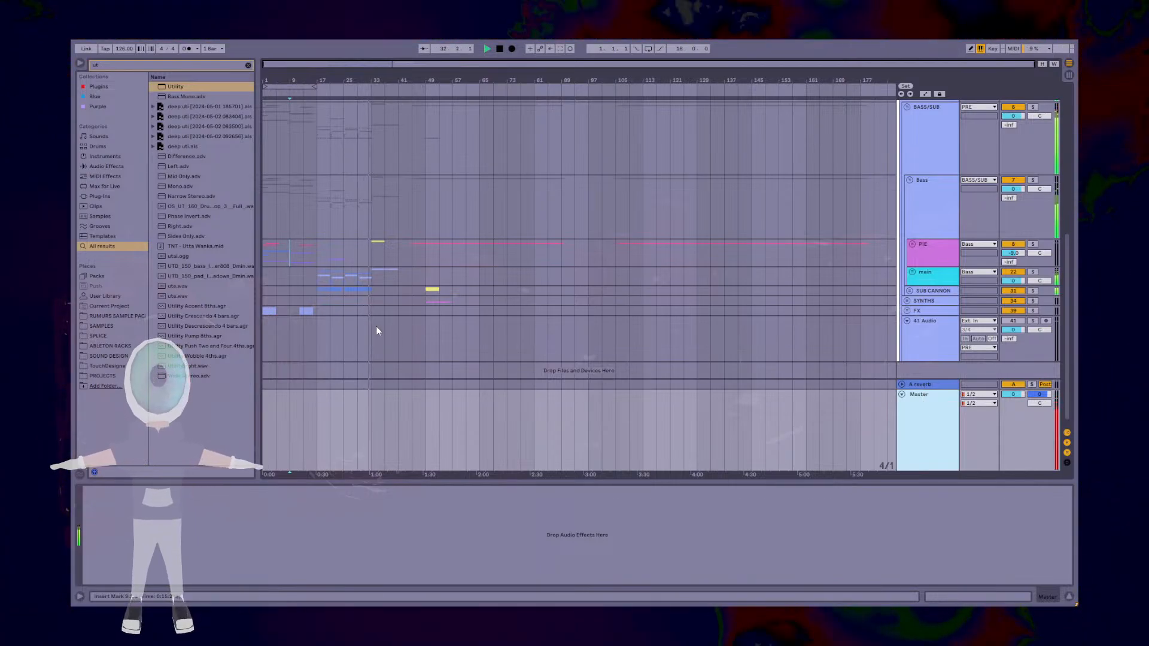
{"action": "scroll", "coordinate": [302, 319], "scroll_direction": "up", "scroll_amount": 4}
{"action": "key", "text": "space"}
{"action": "key", "text": "space"}
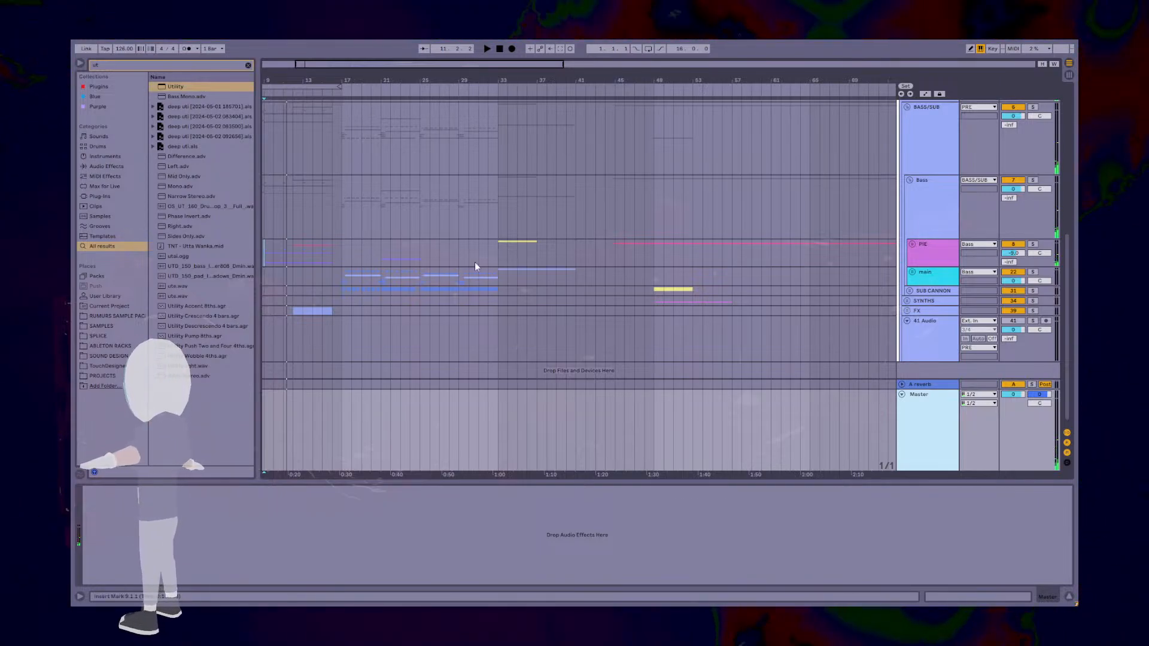
Step: Unfold the SUB CANNON group and its 808 KICK track, and place the insert marker at bar 17 on SUB
{"action": "left_click", "coordinate": [910, 292]}
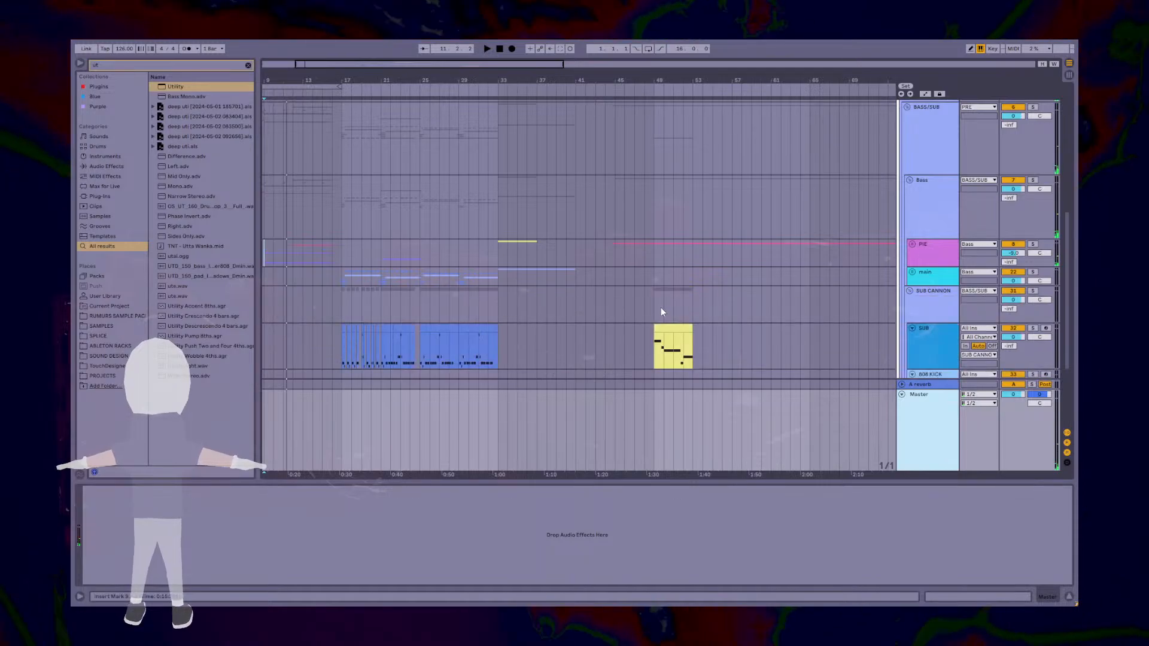
{"action": "left_click", "coordinate": [924, 290]}
{"action": "left_click", "coordinate": [344, 303]}
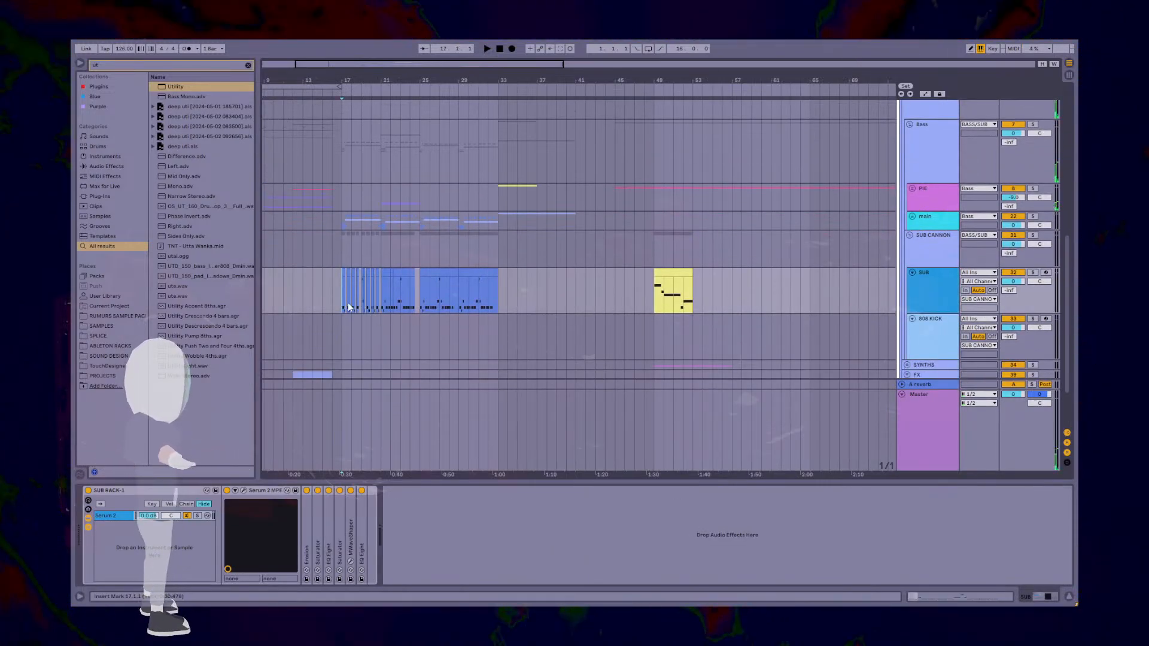
{"action": "scroll", "coordinate": [345, 304], "scroll_direction": "up", "scroll_amount": 5}
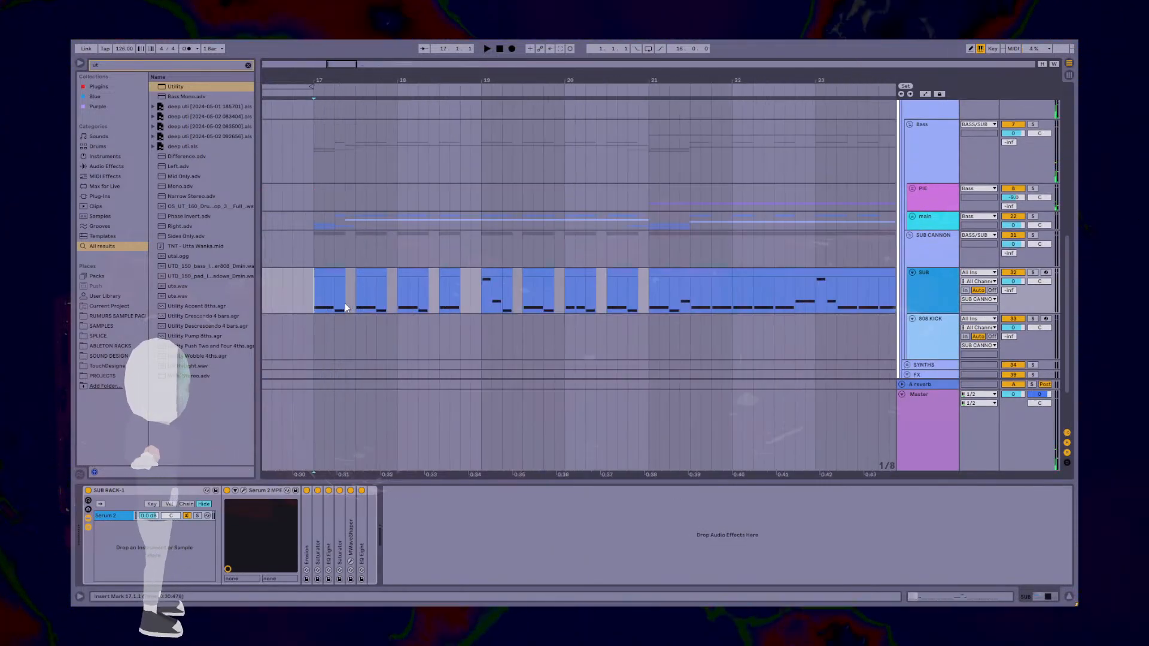
Step: Open the SUB track's Serum 2 instrument, solo the track, and play it from bar 17
{"action": "left_click", "coordinate": [245, 490]}
{"action": "left_click", "coordinate": [318, 297]}
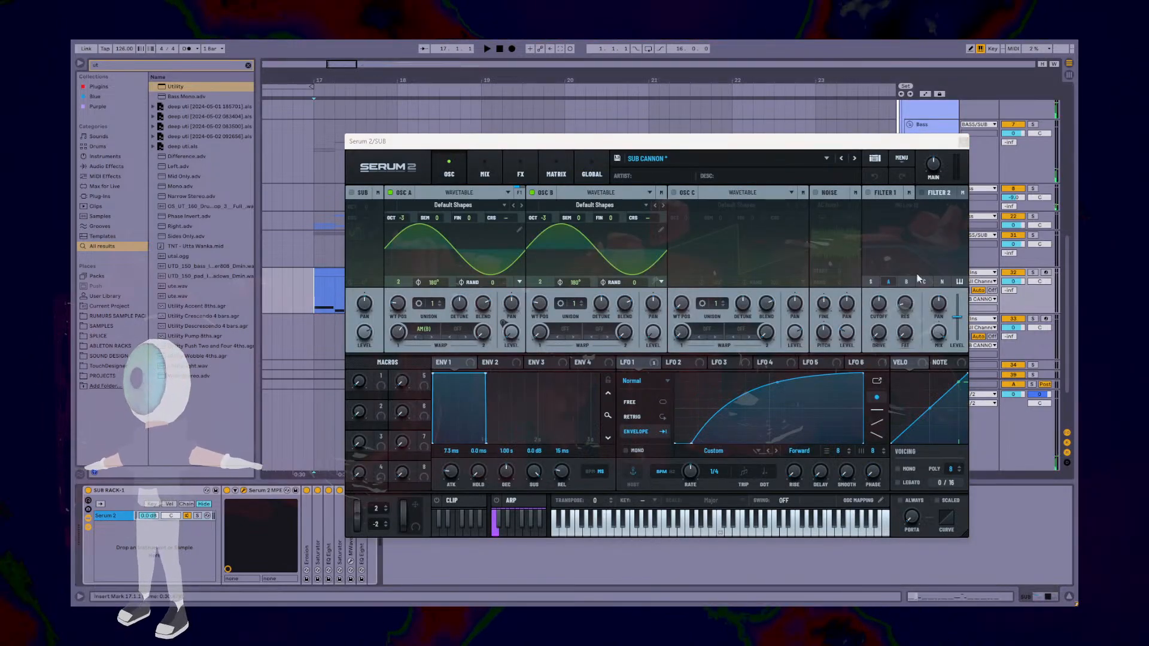
{"action": "left_click", "coordinate": [1033, 273]}
{"action": "key", "text": "space"}
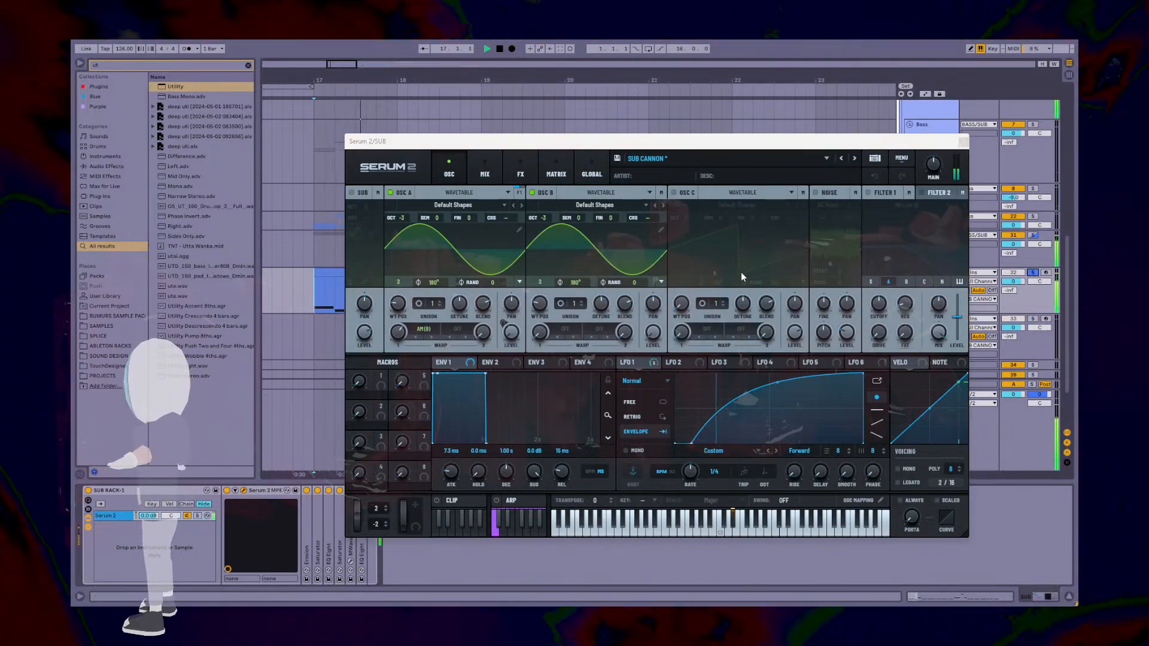
Step: Move the SUB track's Serum 2 window clear of the clips, examine the pattern past bar 22 during playback, and close the window
{"action": "left_click_drag", "start_coordinate": [930, 148], "coordinate": [848, 369]}
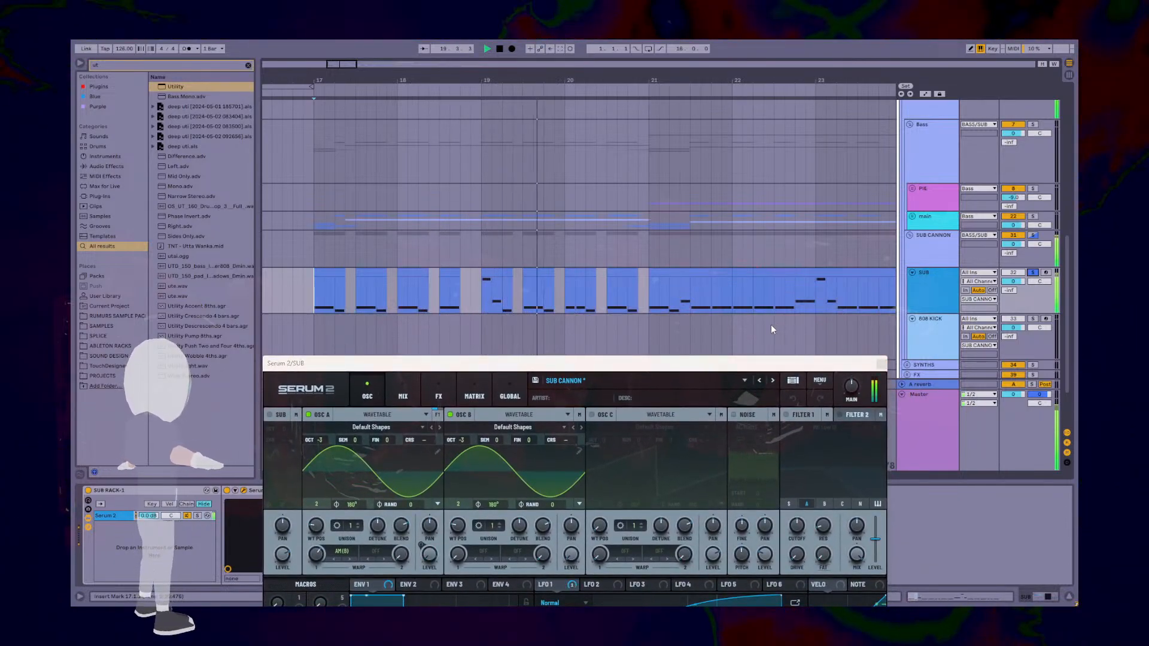
{"action": "left_click_drag", "start_coordinate": [520, 80], "coordinate": [92, 80]}
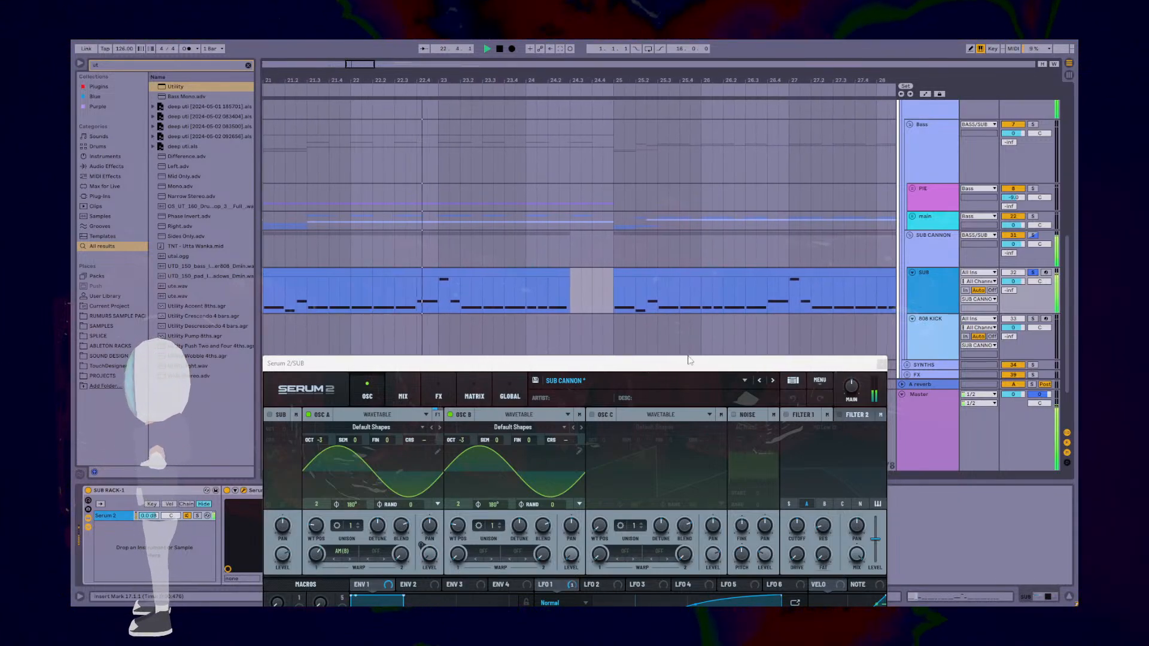
{"action": "left_click", "coordinate": [882, 364]}
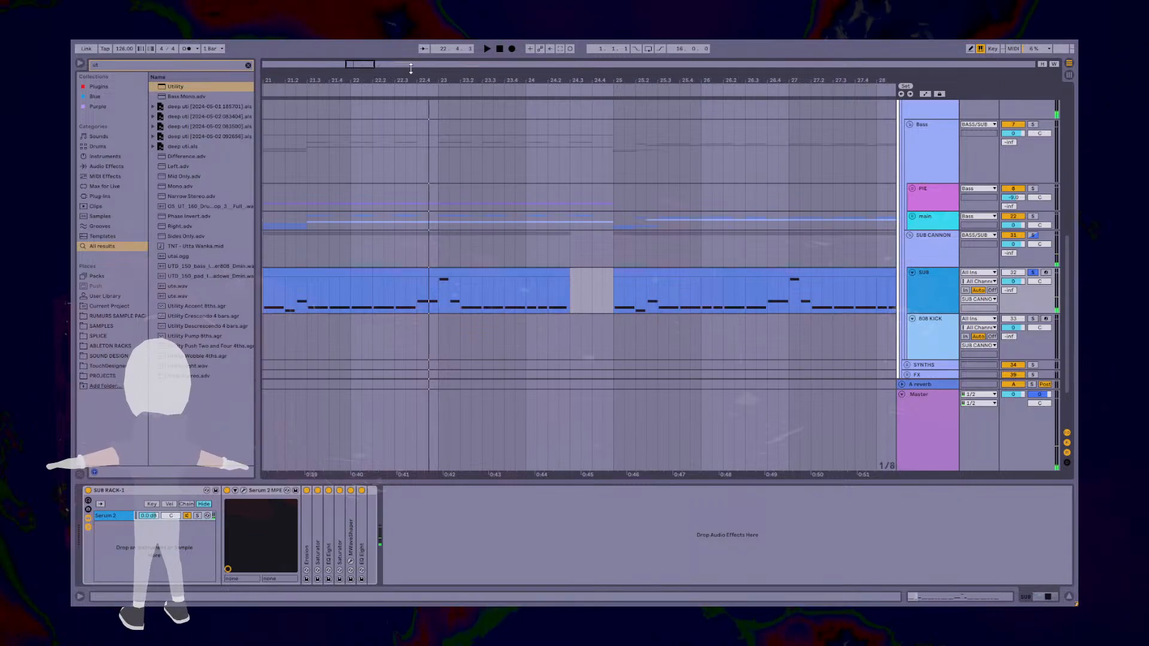
{"action": "left_click_drag", "start_coordinate": [375, 67], "coordinate": [372, 77]}
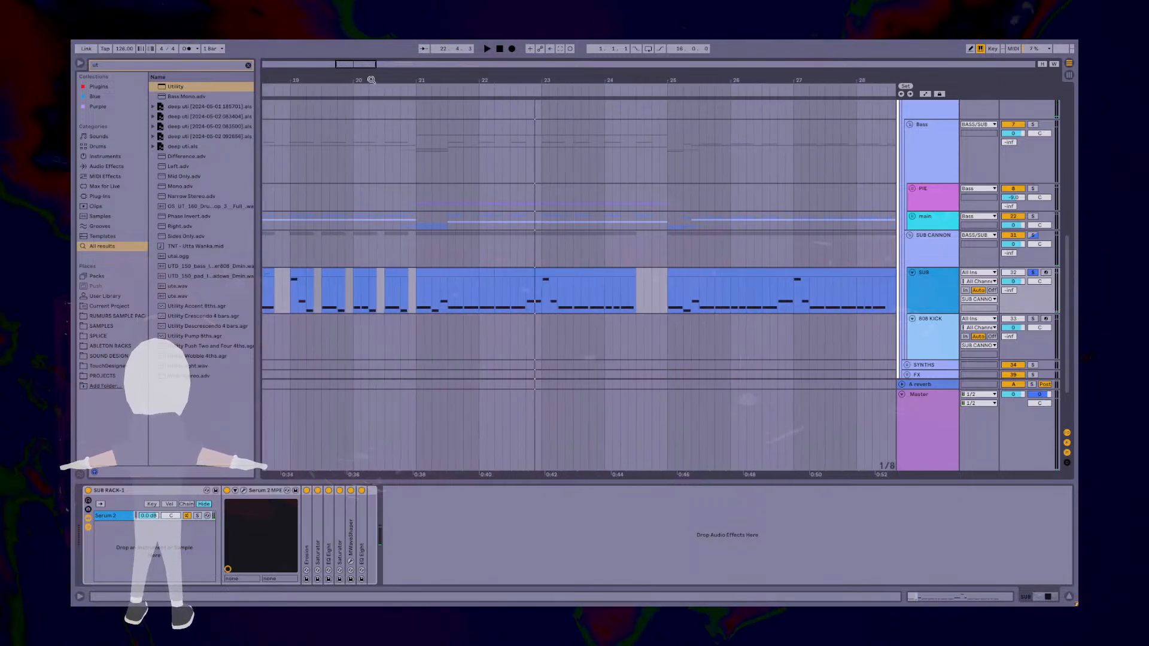
Step: Fold the SUB CANNON group and unfold the main group to show its Serum 2 tracks
{"action": "left_click", "coordinate": [910, 235]}
{"action": "left_click", "coordinate": [910, 235]}
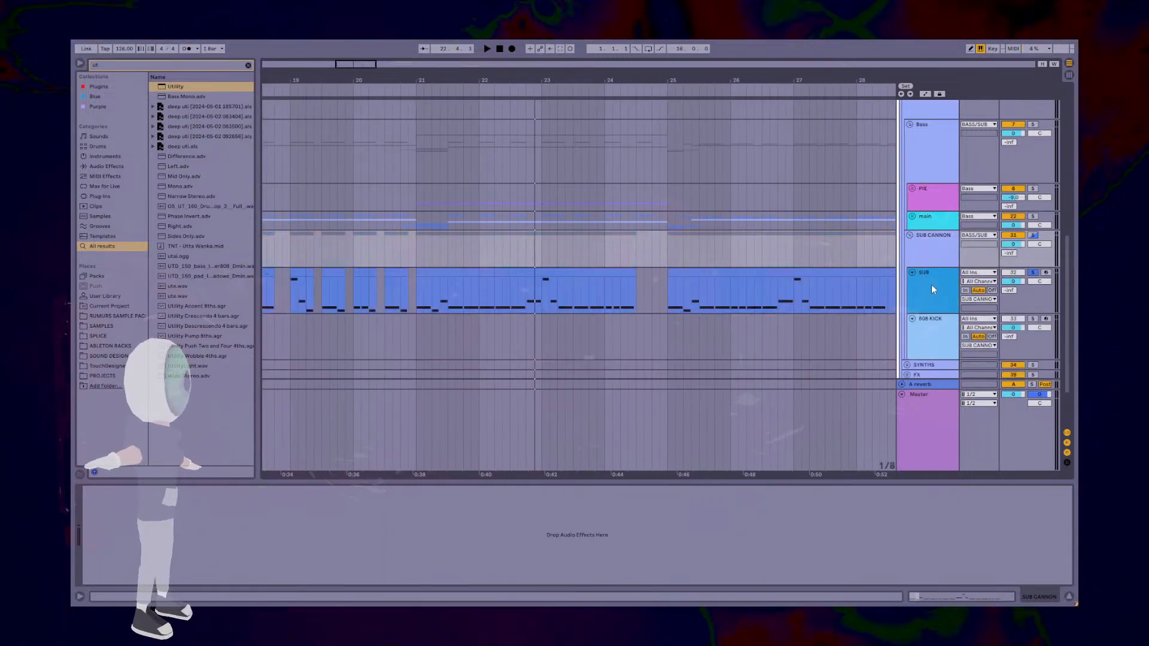
{"action": "left_click", "coordinate": [909, 236]}
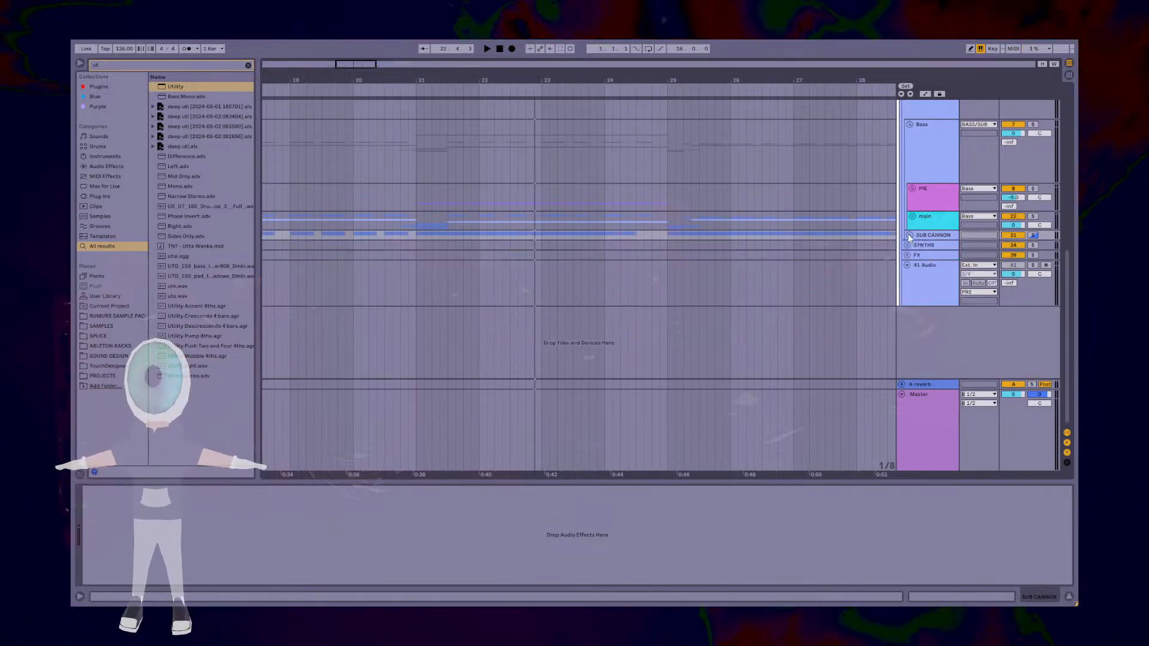
{"action": "left_click", "coordinate": [916, 218]}
{"action": "left_click", "coordinate": [912, 217]}
{"action": "scroll", "coordinate": [926, 243], "scroll_direction": "down", "scroll_amount": 2}
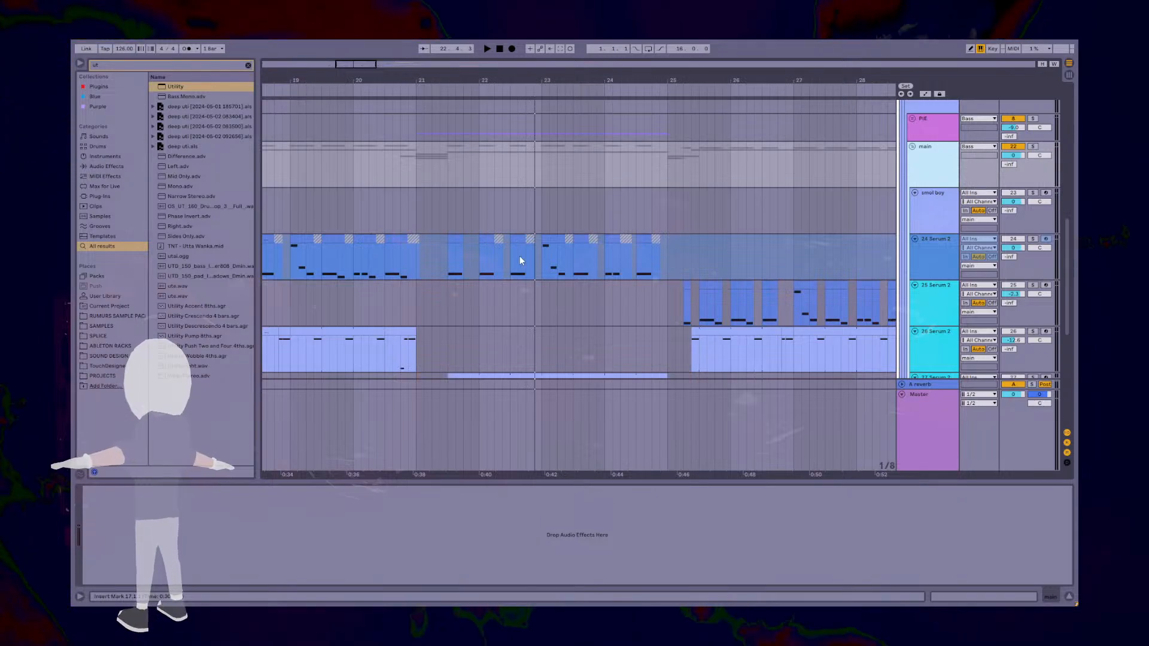
Step: Clear the browser search and select the 24-Serum 2 track in the main group to show its devices
{"action": "left_click", "coordinate": [248, 66]}
{"action": "left_click_drag", "start_coordinate": [281, 84], "coordinate": [354, 85]}
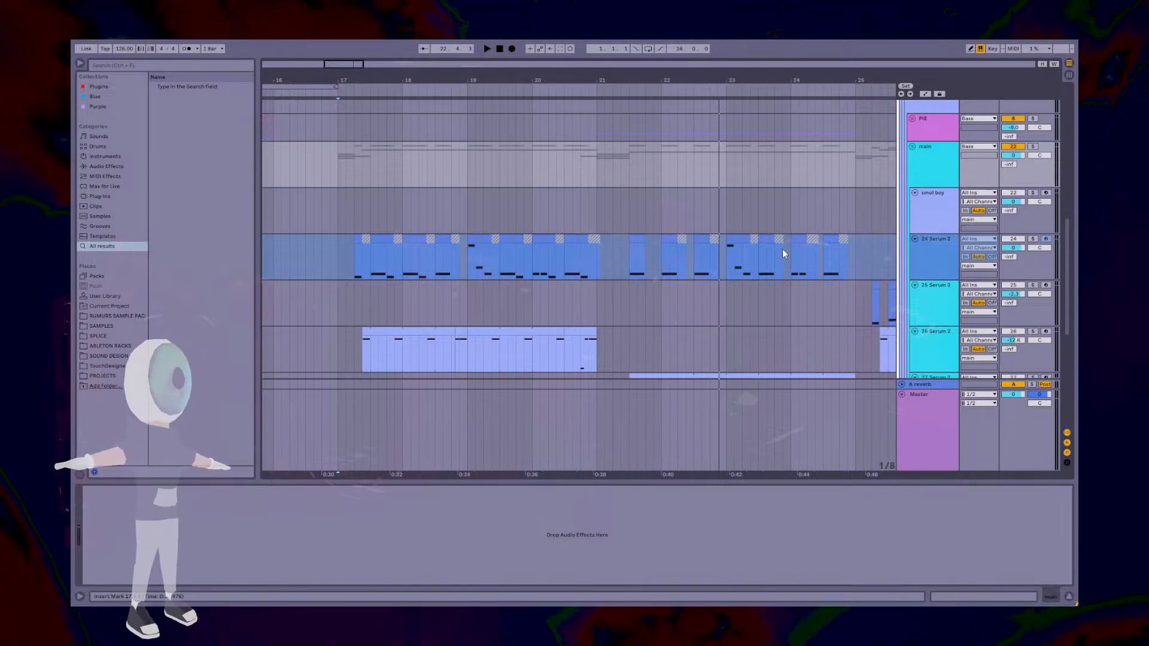
{"action": "scroll", "coordinate": [706, 286], "scroll_direction": "up", "scroll_amount": 2}
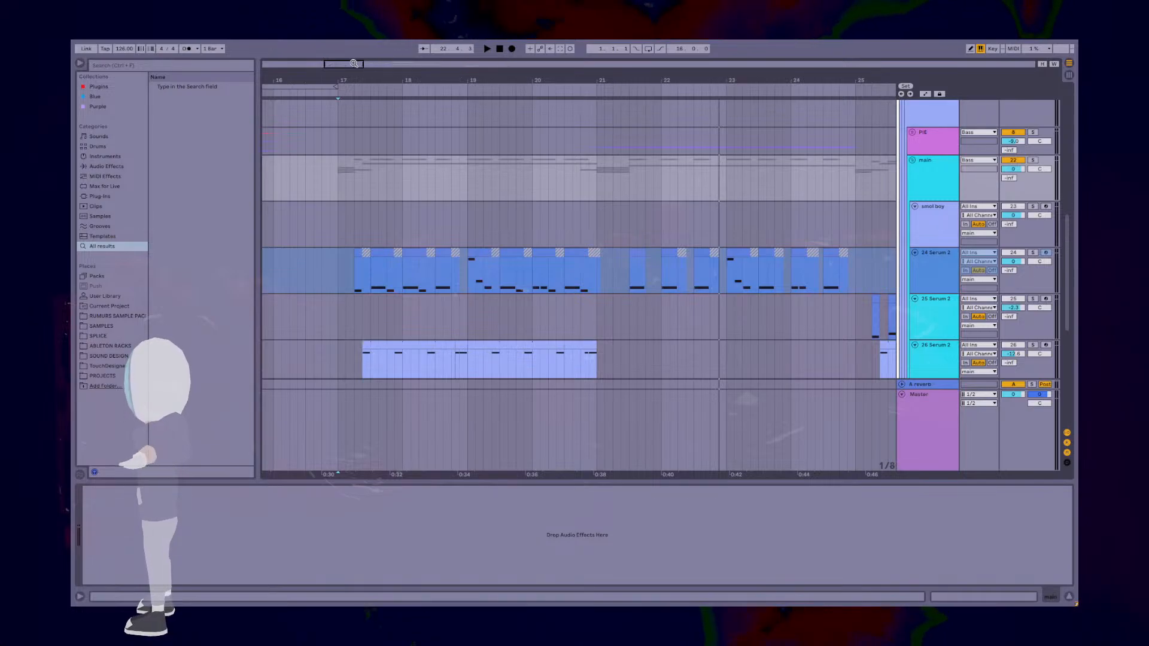
{"action": "left_click_drag", "start_coordinate": [354, 64], "coordinate": [379, 63]}
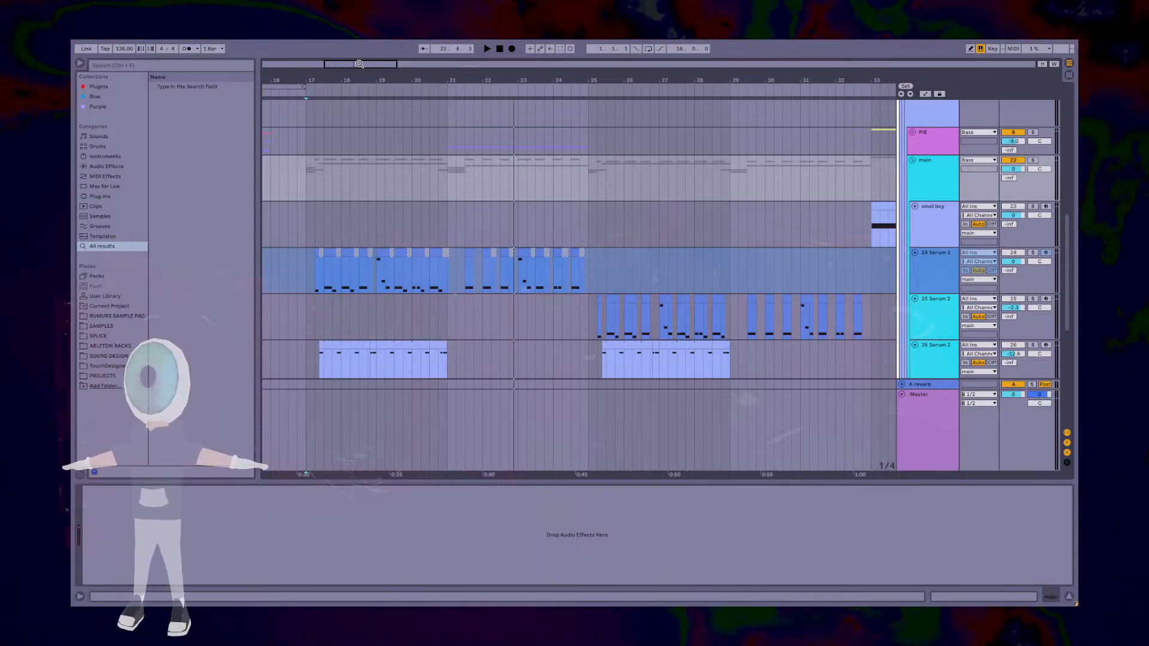
{"action": "left_click", "coordinate": [940, 276]}
{"action": "scroll", "coordinate": [361, 288], "scroll_direction": "down", "scroll_amount": 3}
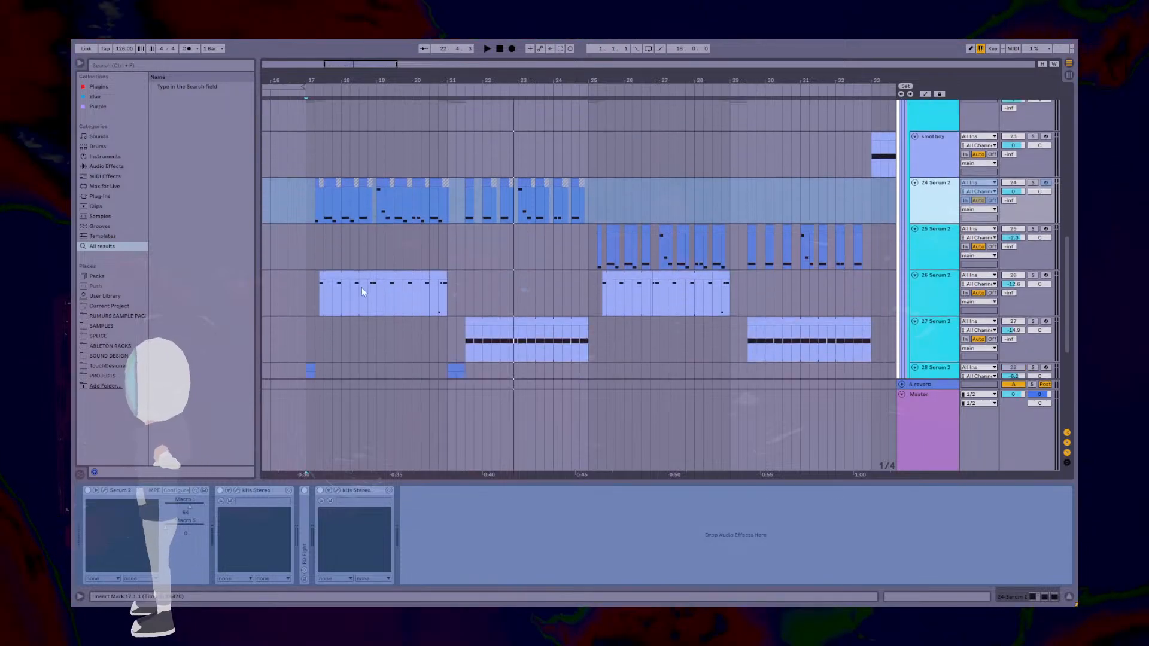
Step: Solo the 26-Serum 2 track and play it from the start of its first clip in bar 17
{"action": "left_click", "coordinate": [312, 285]}
{"action": "scroll", "coordinate": [353, 285], "scroll_direction": "down", "scroll_amount": 3}
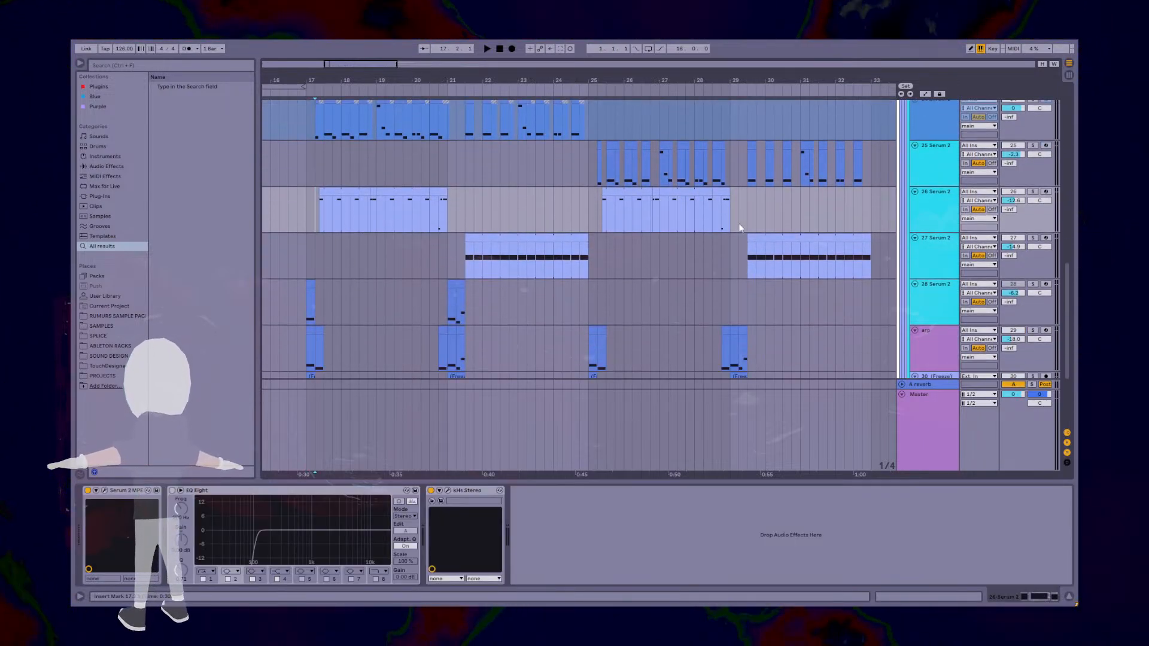
{"action": "left_click", "coordinate": [320, 207]}
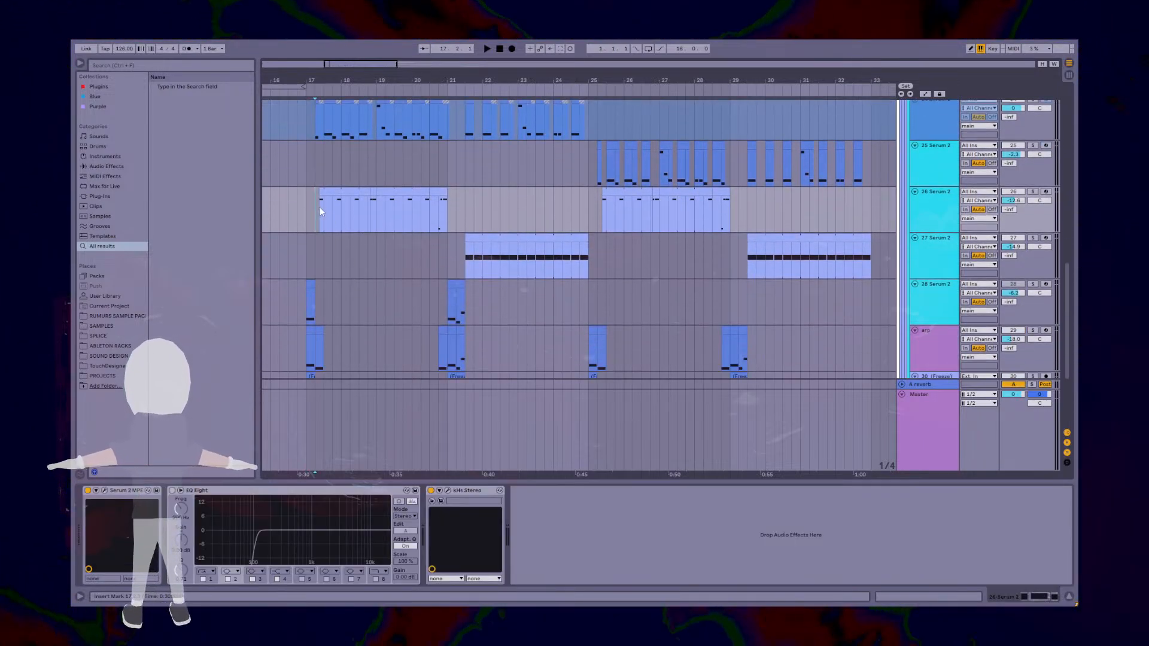
{"action": "left_click", "coordinate": [1033, 191]}
{"action": "key", "text": "space"}
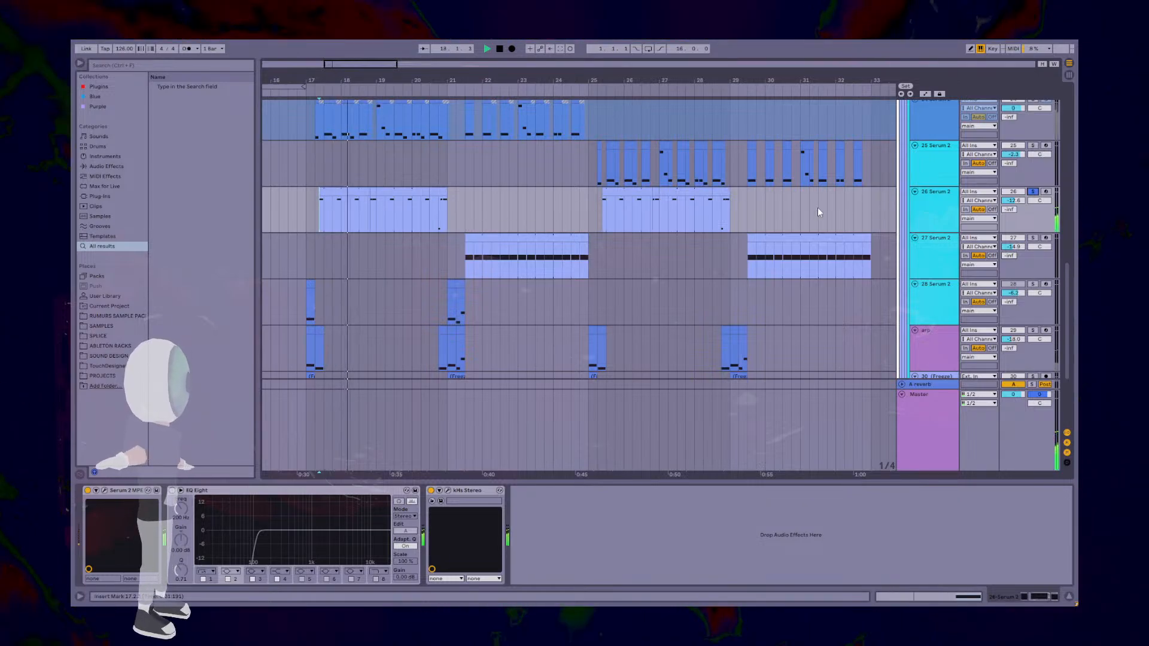
{"action": "left_click", "coordinate": [925, 208]}
{"action": "key", "text": "space"}
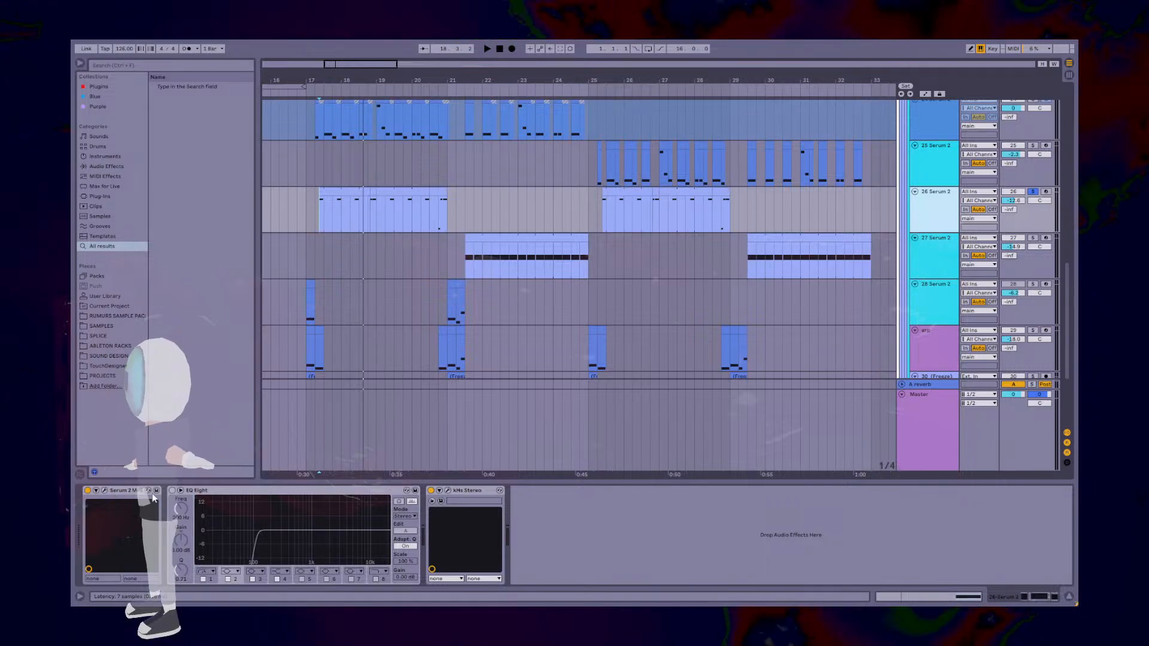
Step: Turn on EQ Eight on the 26-Serum 2 track, and review the kHs Stereo effect in an enlarged window during playback
{"action": "left_click", "coordinate": [171, 491]}
{"action": "key", "text": "space"}
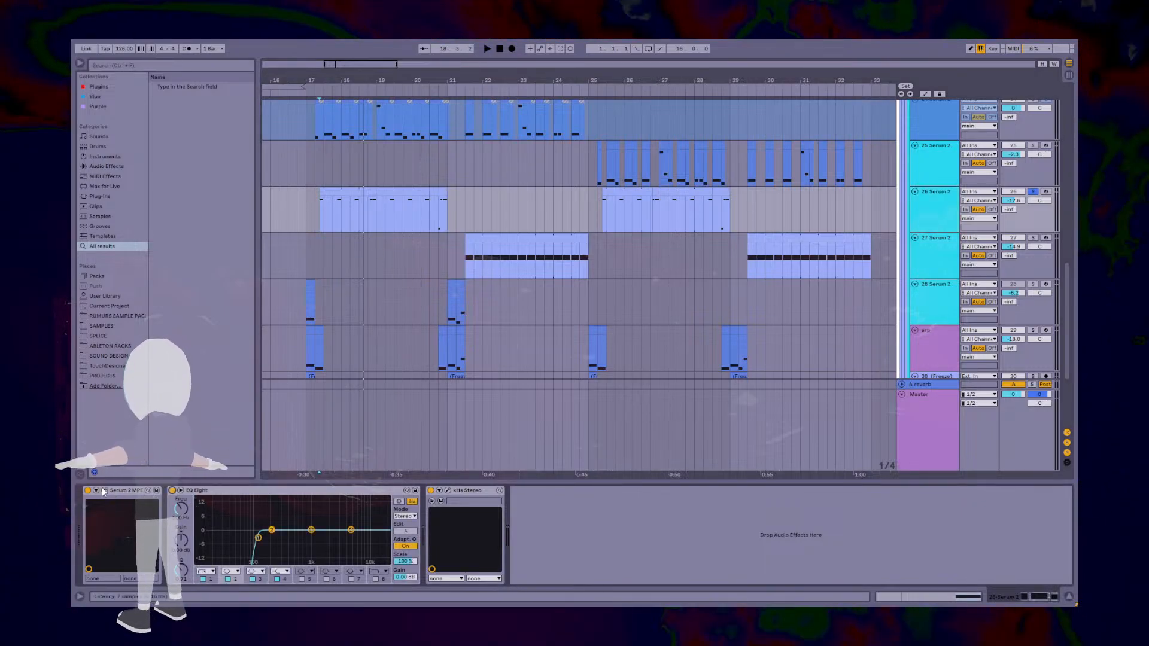
{"action": "left_click", "coordinate": [448, 490]}
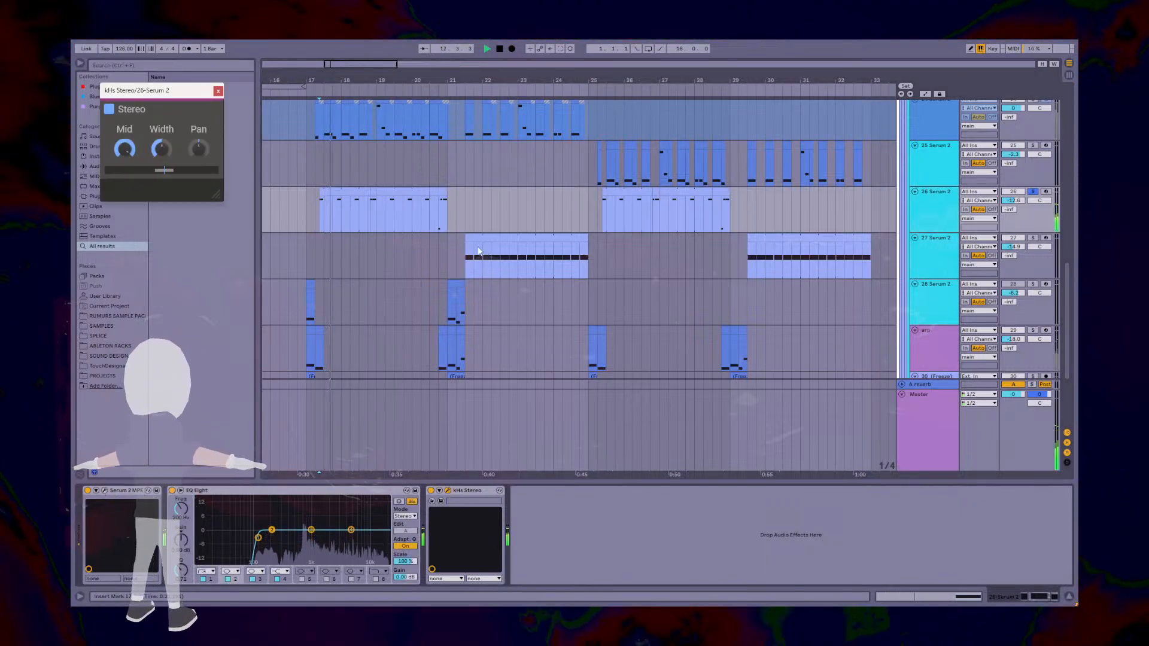
{"action": "left_click_drag", "start_coordinate": [155, 90], "coordinate": [545, 162]}
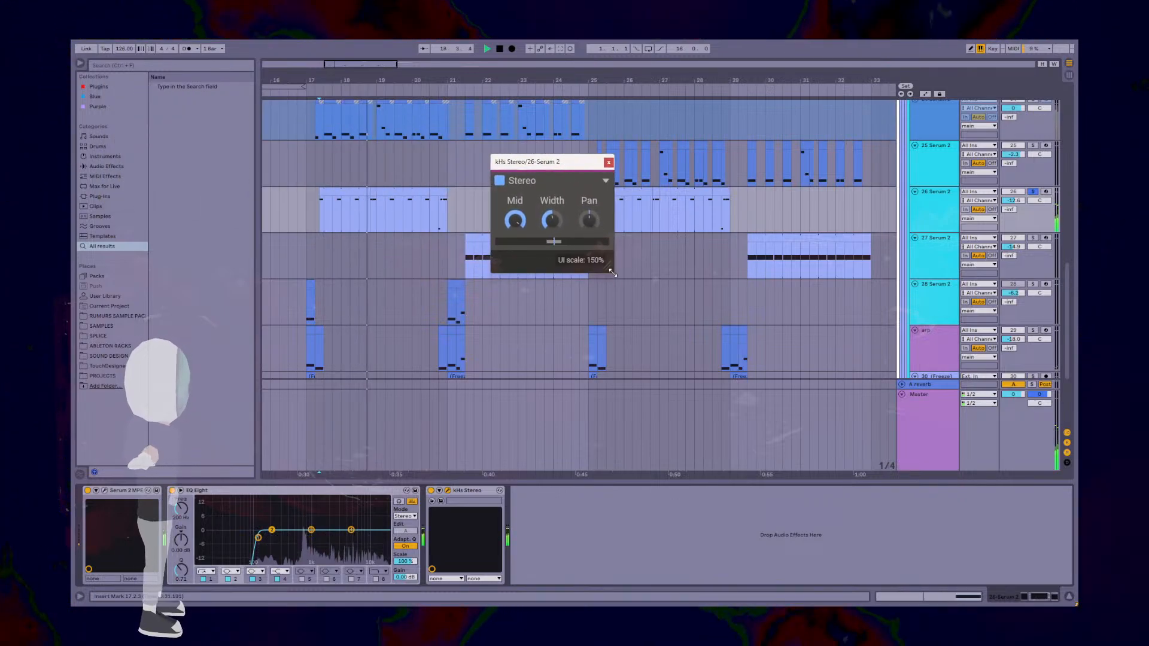
{"action": "left_click_drag", "start_coordinate": [609, 252], "coordinate": [705, 383]}
{"action": "left_click_drag", "start_coordinate": [649, 163], "coordinate": [605, 149]}
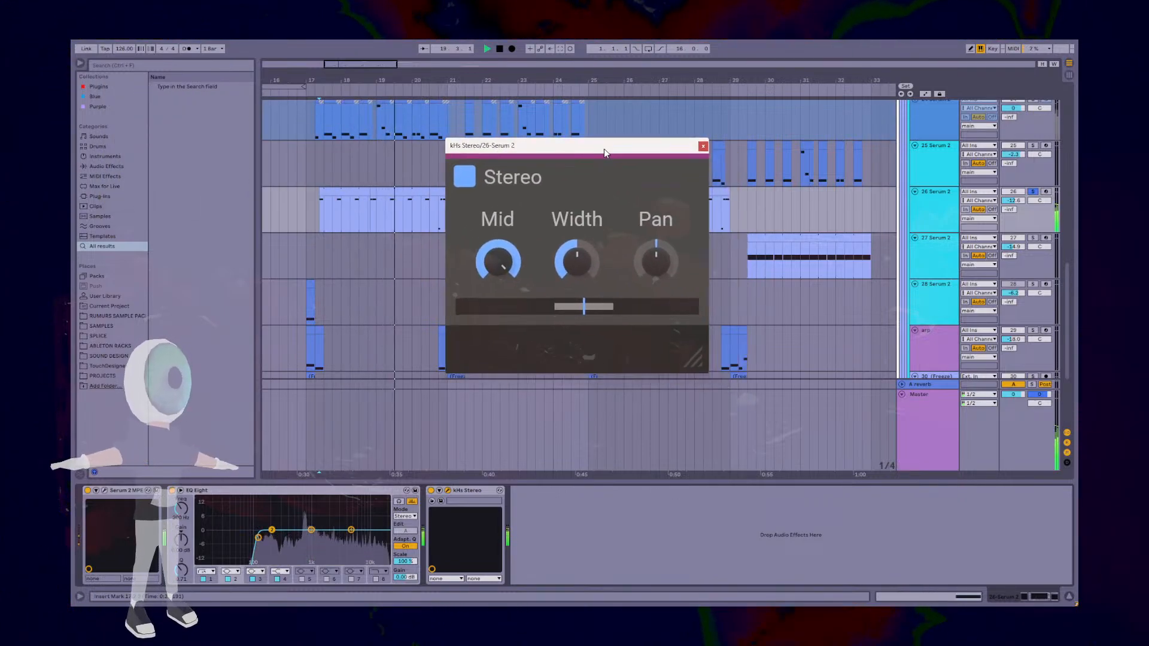
{"action": "left_click", "coordinate": [703, 146]}
{"action": "key", "text": "space"}
Step: Open the 26-Serum 2 track's instrument, check its mixer and oscillator pages, and play the sound
{"action": "left_click", "coordinate": [105, 490]}
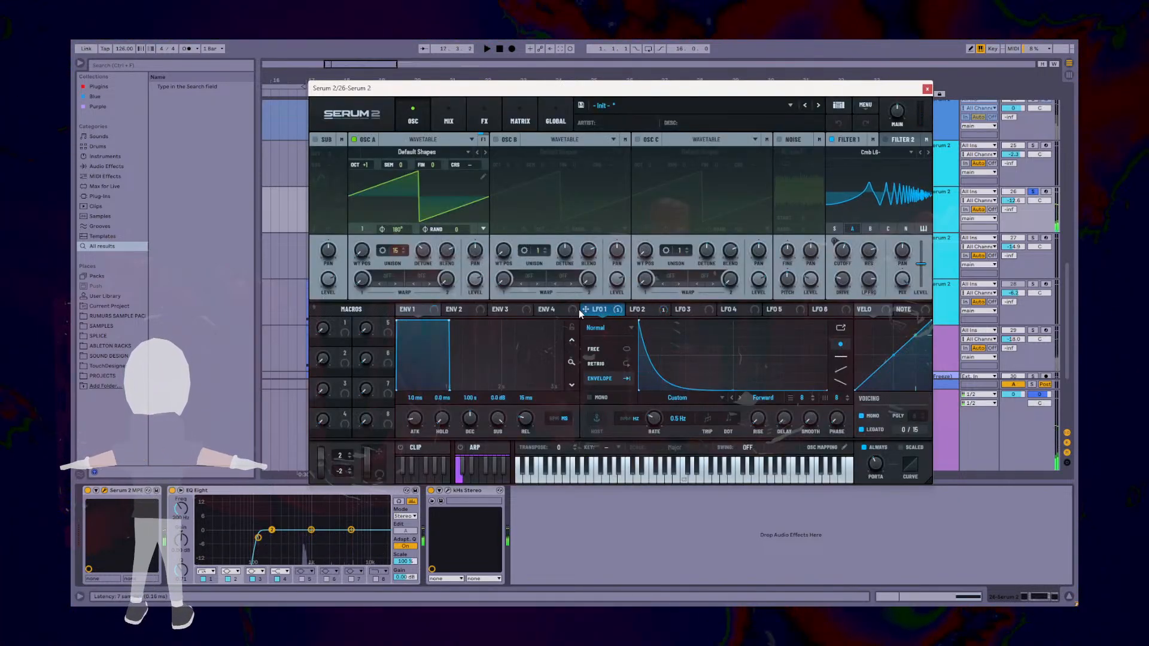
{"action": "left_click", "coordinate": [443, 124]}
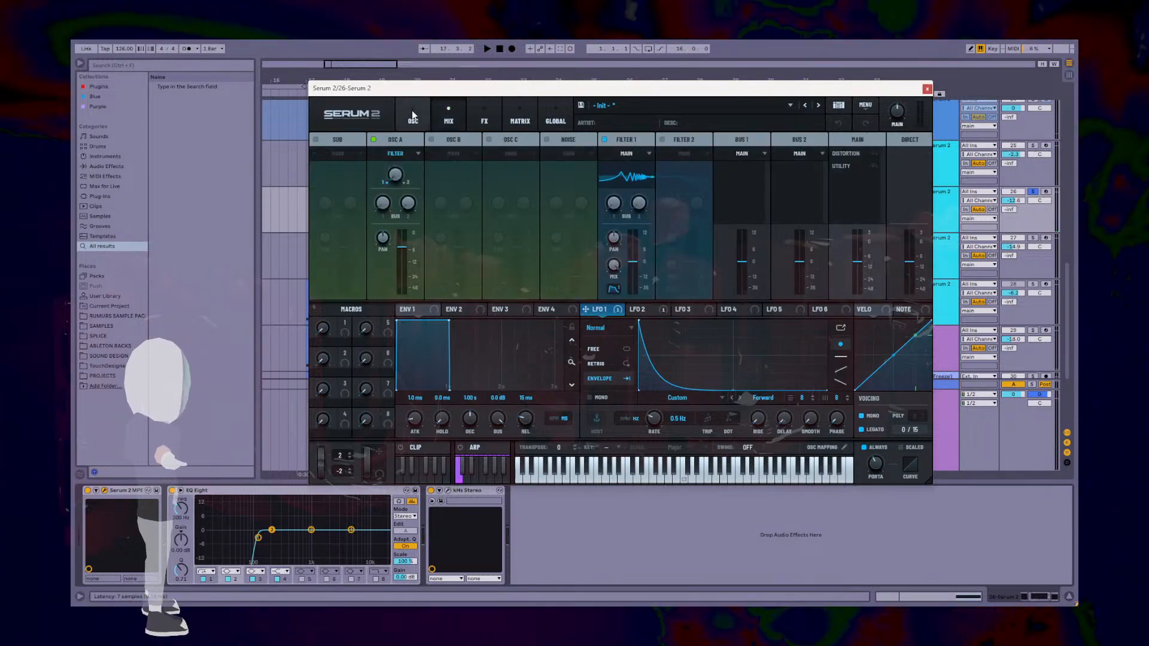
{"action": "left_click", "coordinate": [413, 118]}
{"action": "key", "text": "space"}
{"action": "key", "text": "space"}
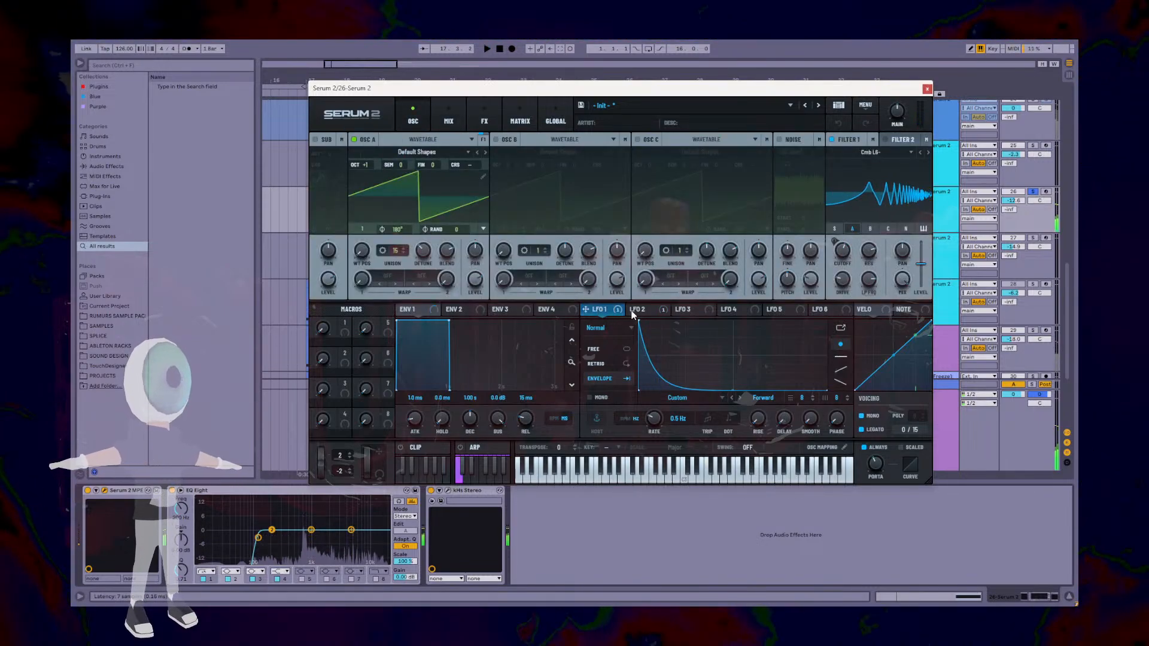
Step: Examine LFO 2 and LFO 1 and their modulation matrix routings to Filter 1 Freq and Main Tuning while auditioning the sound
{"action": "left_click", "coordinate": [641, 312]}
{"action": "left_click", "coordinate": [604, 313]}
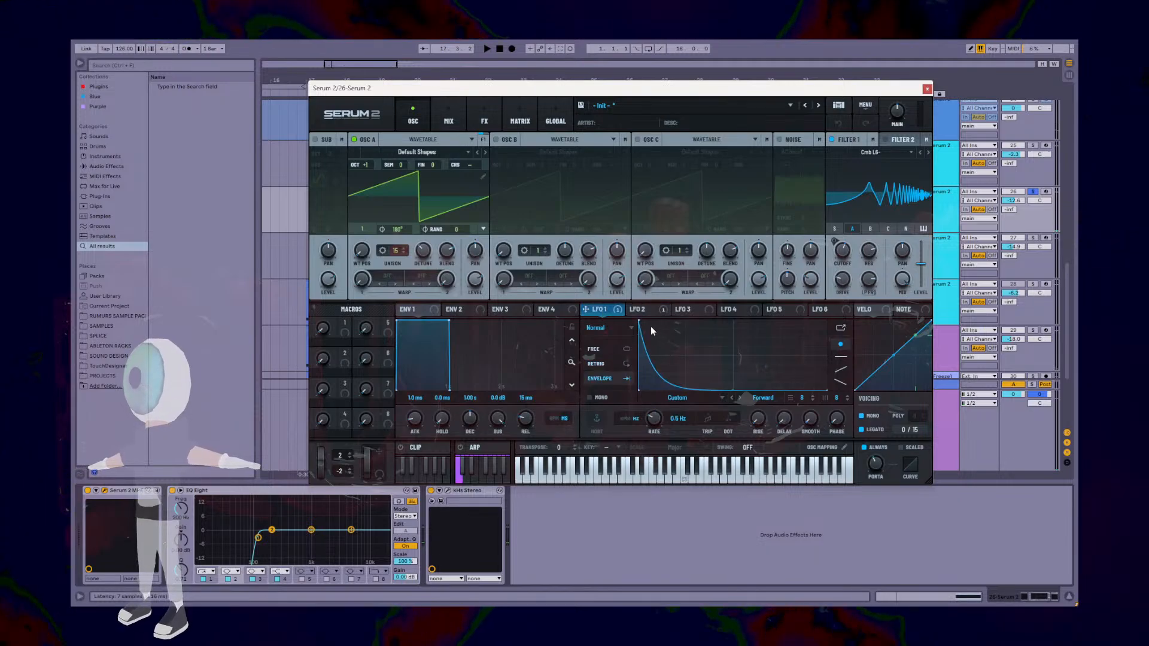
{"action": "left_click", "coordinate": [526, 109]}
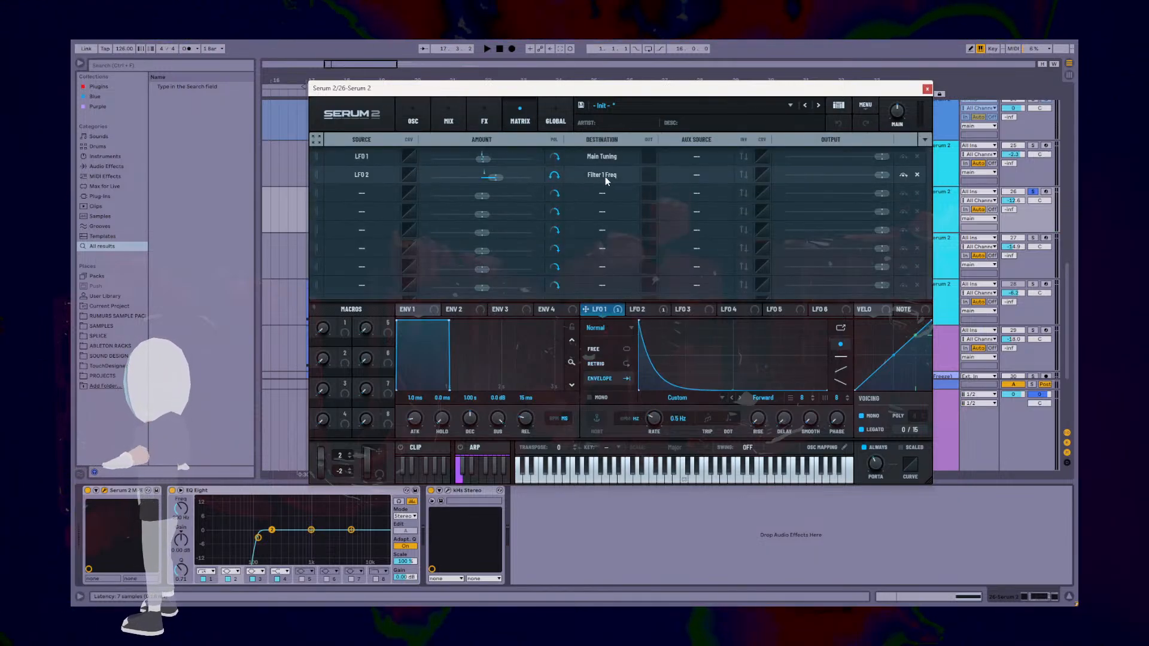
{"action": "key", "text": "space"}
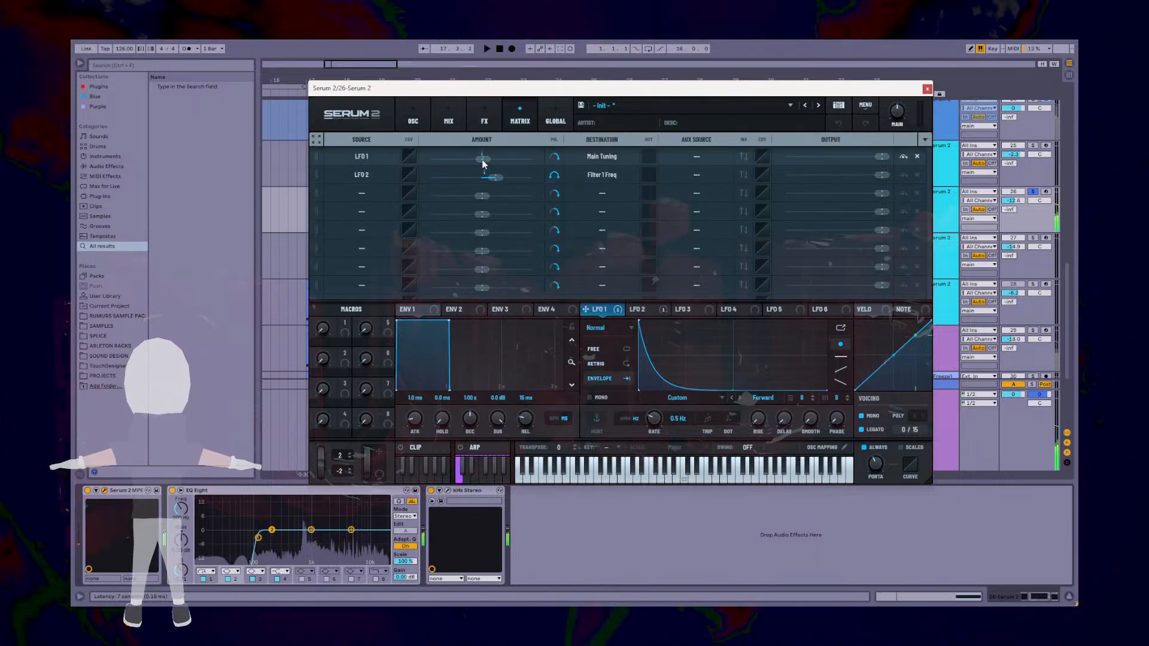
{"action": "key", "text": "space"}
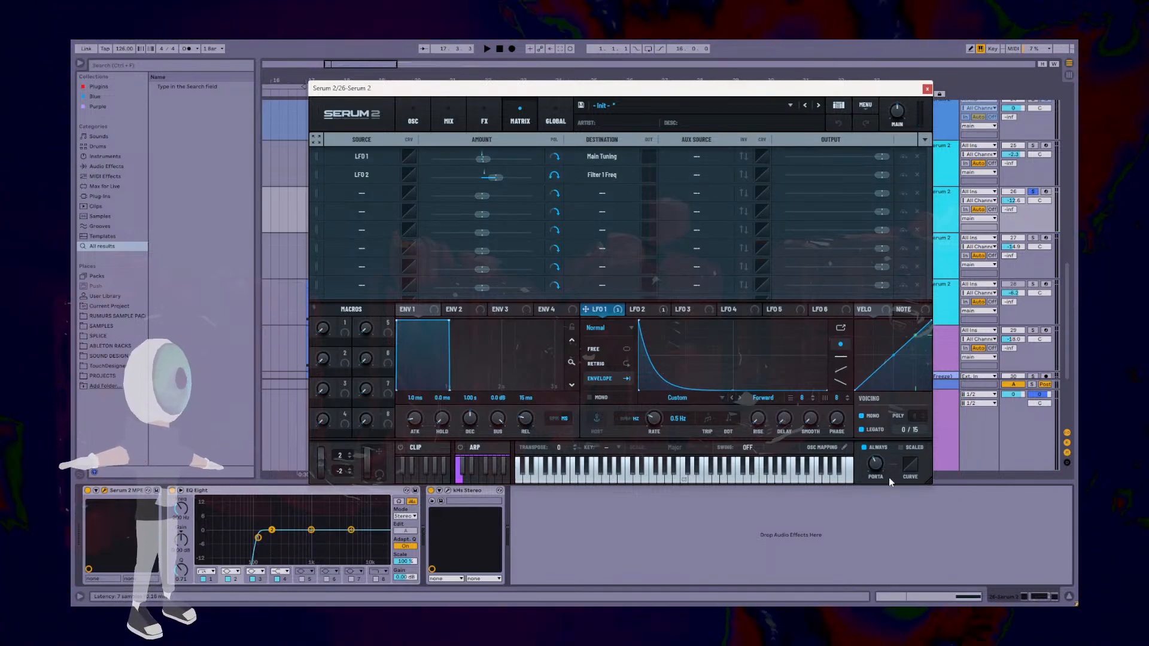
Step: Enlarge and reposition the Serum 2 window, slightly raise LFO 1's rate, and audition the sound
{"action": "left_click_drag", "start_coordinate": [927, 483], "coordinate": [1052, 559]}
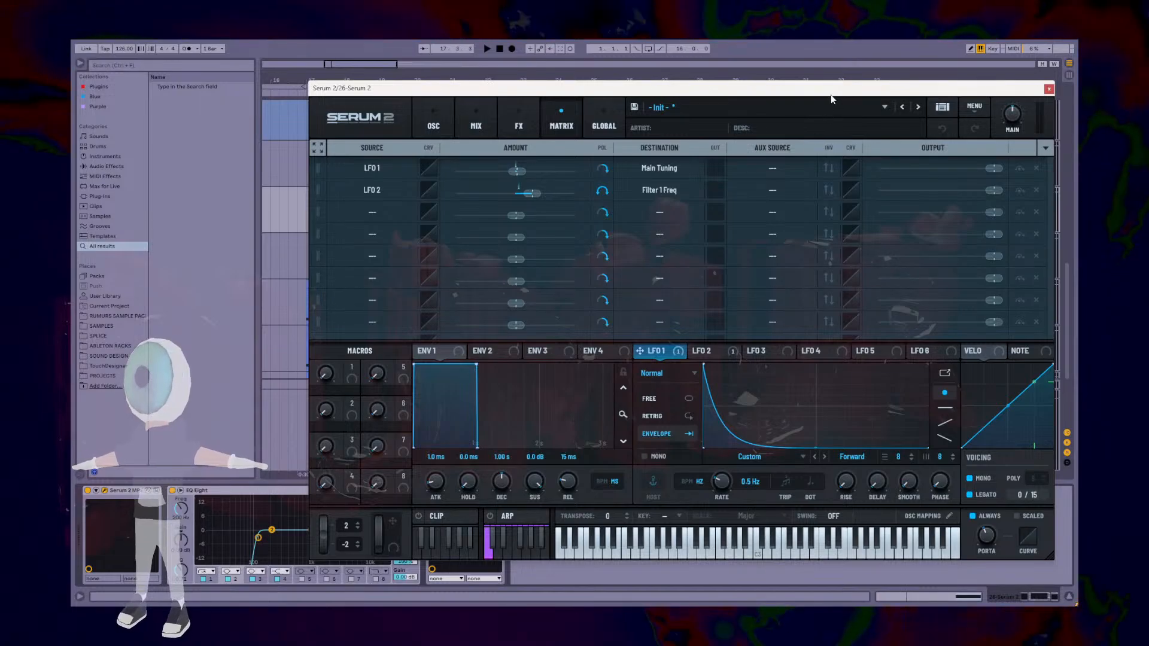
{"action": "left_click_drag", "start_coordinate": [830, 95], "coordinate": [737, 70]}
{"action": "left_click_drag", "start_coordinate": [956, 540], "coordinate": [1002, 569]}
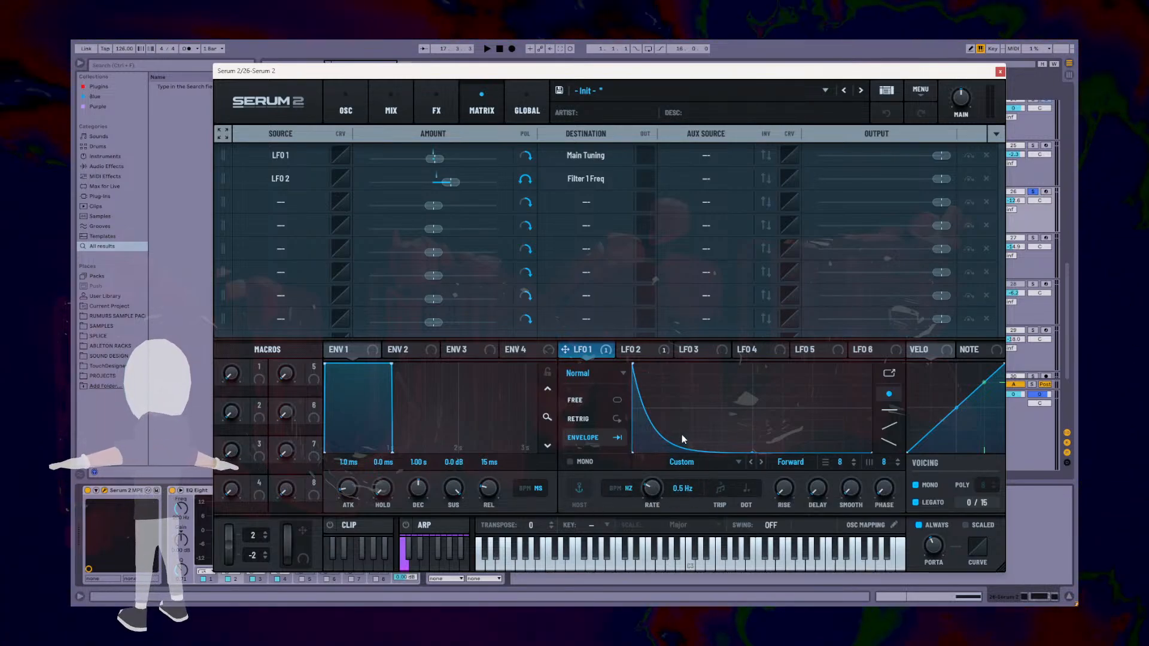
{"action": "left_click_drag", "start_coordinate": [656, 489], "coordinate": [652, 490]}
{"action": "key", "text": "space"}
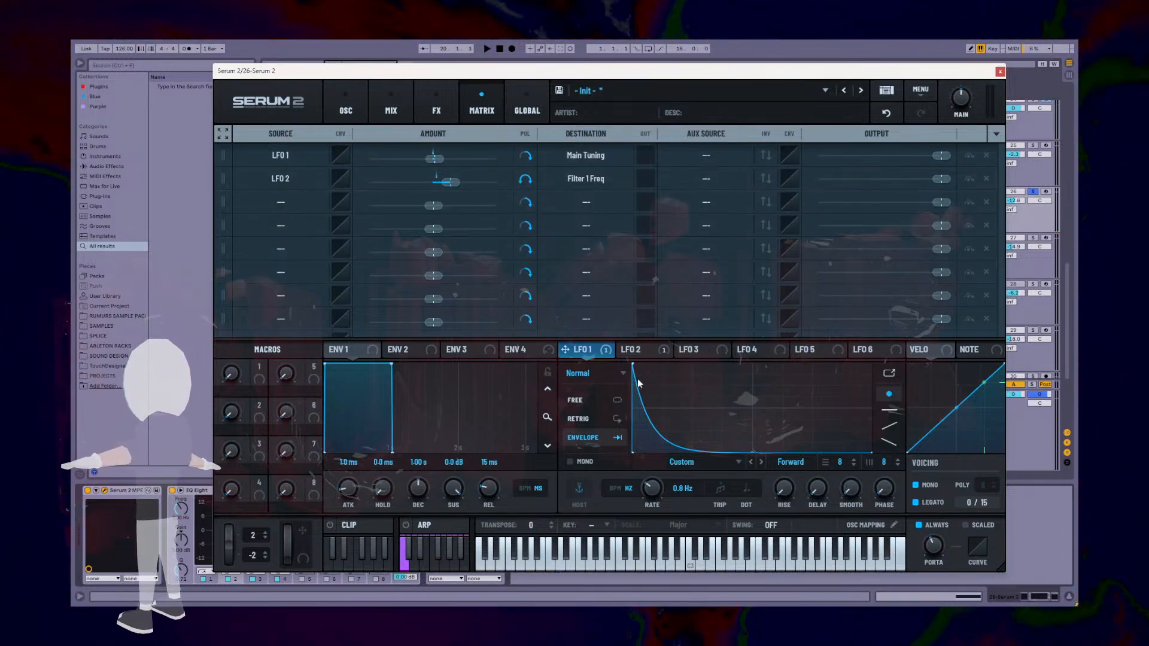
Step: Show LFO 2's shape, return to the oscillator page, and compare Filter 1 types Cmb L6- and Cmb L6+, ending on Cmb L6+
{"action": "left_click", "coordinate": [638, 349]}
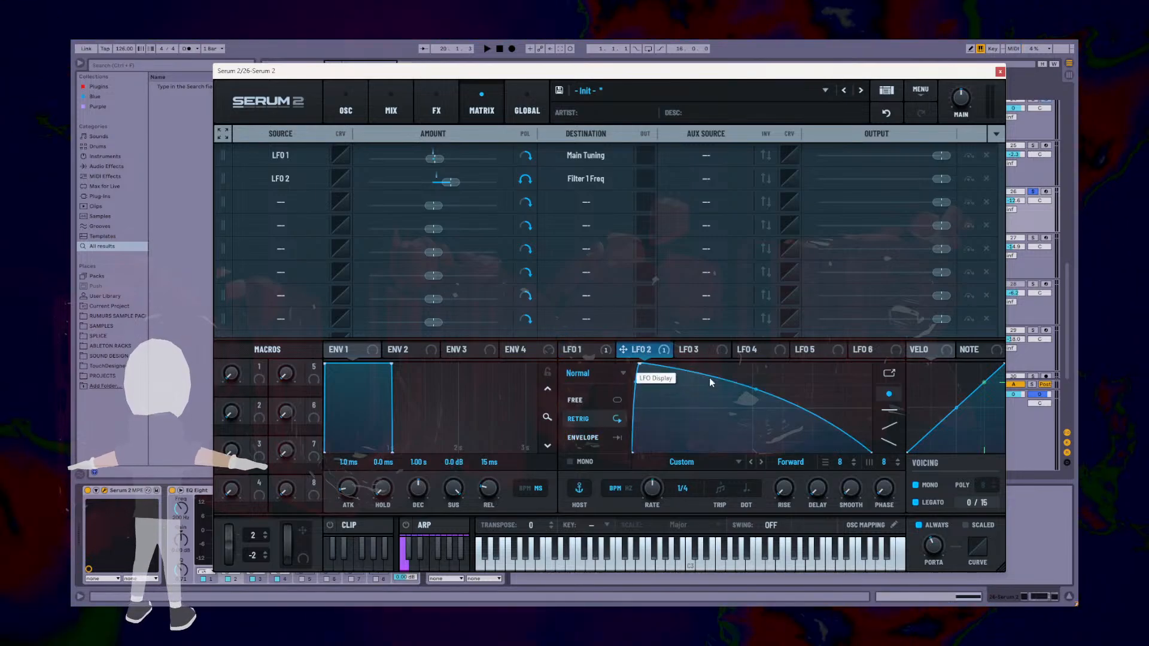
{"action": "left_click", "coordinate": [346, 105]}
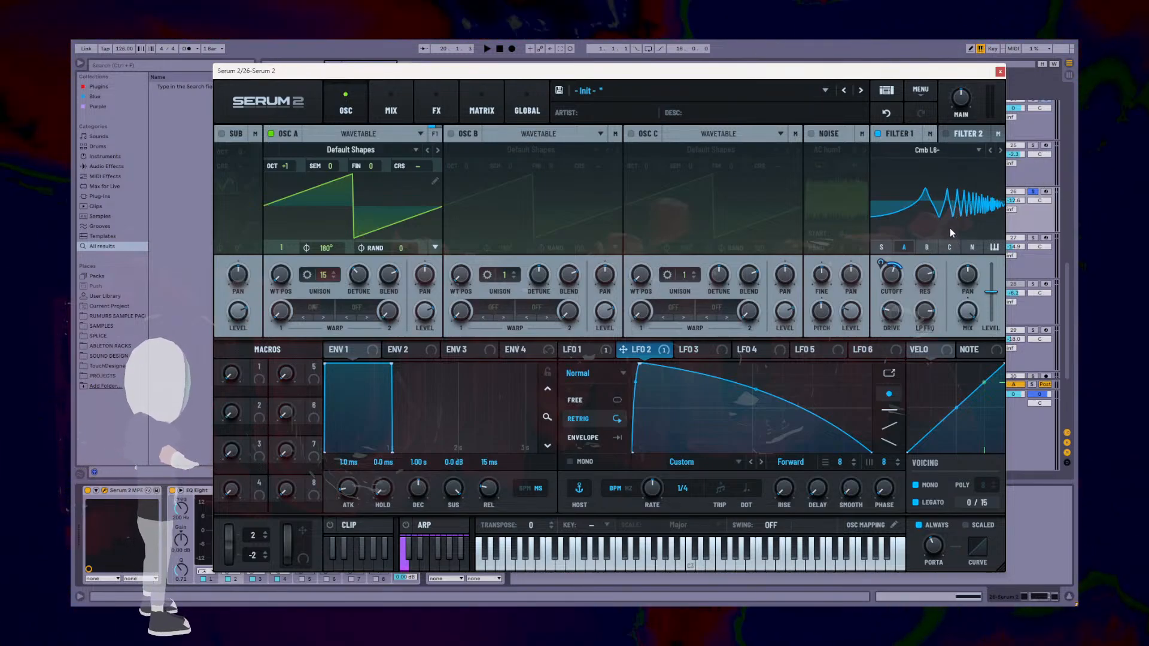
{"action": "left_click", "coordinate": [1000, 150]}
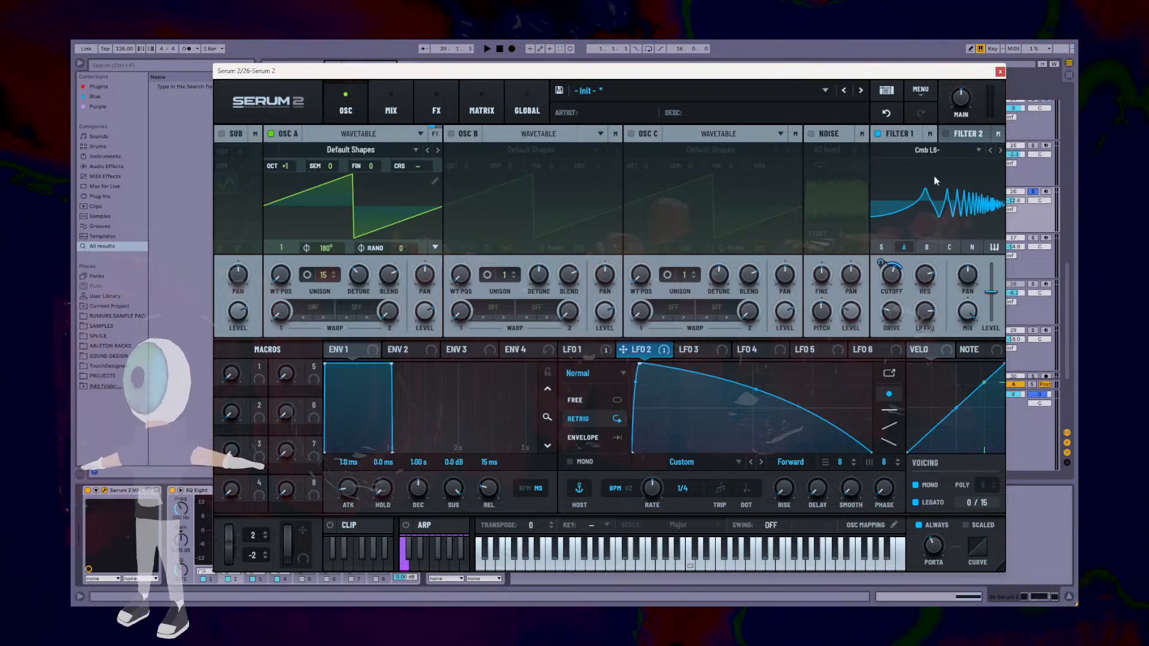
{"action": "left_click", "coordinate": [990, 151]}
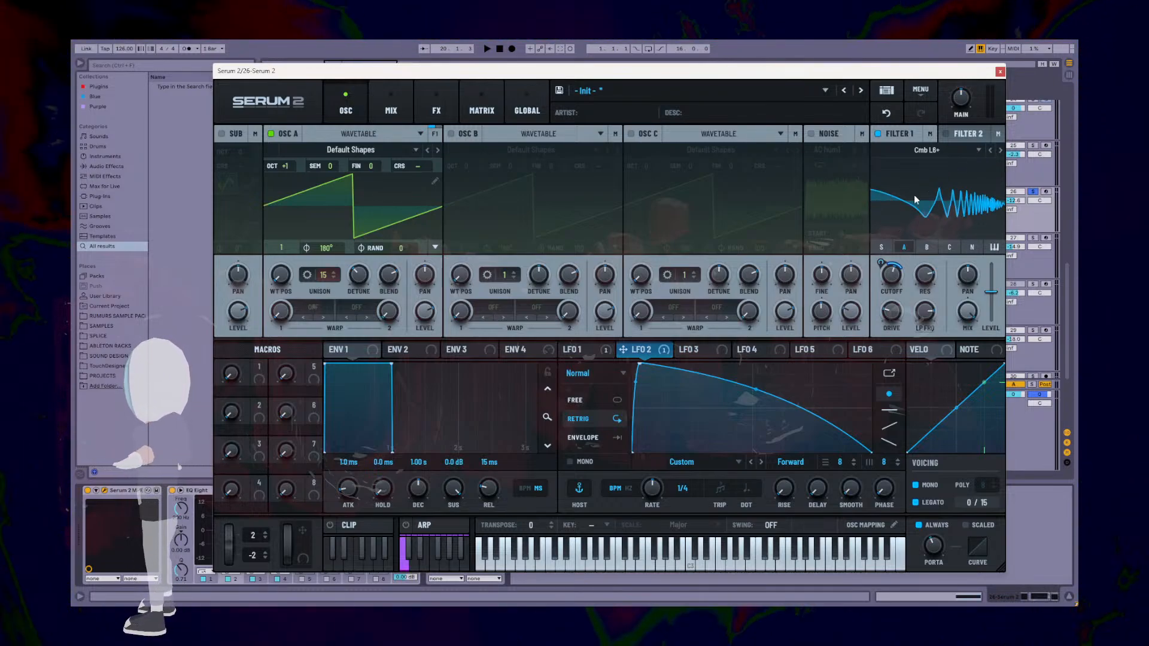
{"action": "left_click", "coordinate": [1000, 152]}
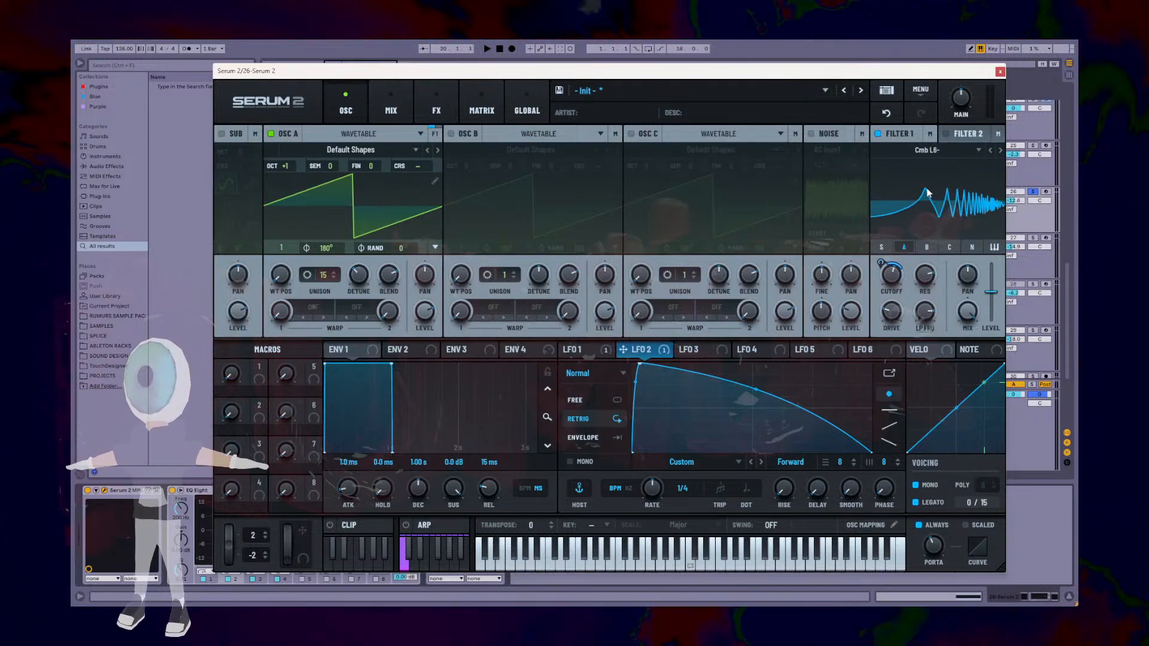
{"action": "left_click", "coordinate": [1000, 151]}
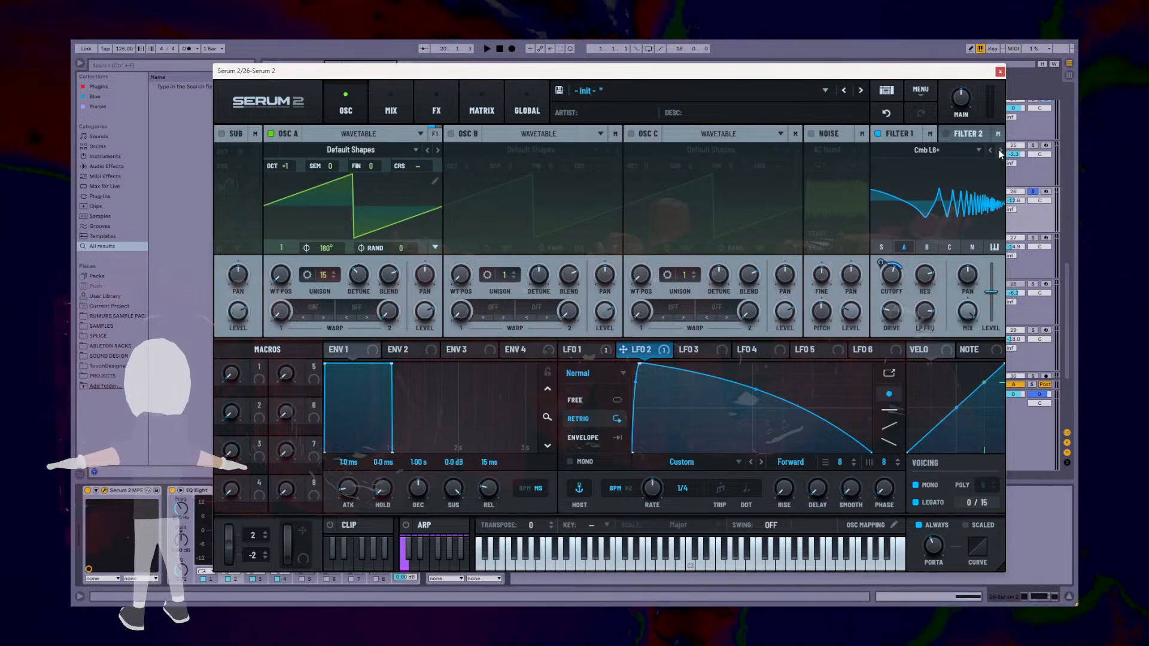
Step: Undo the last Filter 1 type change, and resize, reposition and close the 26-Serum 2 instrument window
{"action": "key", "text": "ctrl+z"}
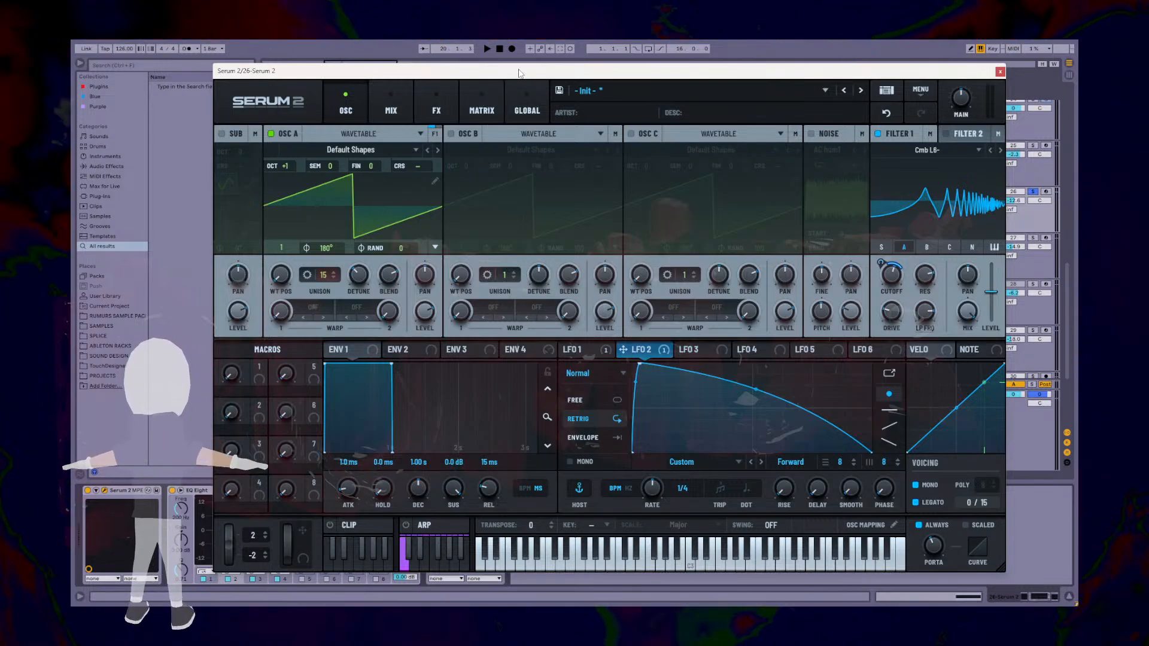
{"action": "left_click_drag", "start_coordinate": [551, 69], "coordinate": [561, 71]}
{"action": "left_click_drag", "start_coordinate": [1010, 573], "coordinate": [1018, 540]}
{"action": "left_click_drag", "start_coordinate": [837, 83], "coordinate": [835, 73]}
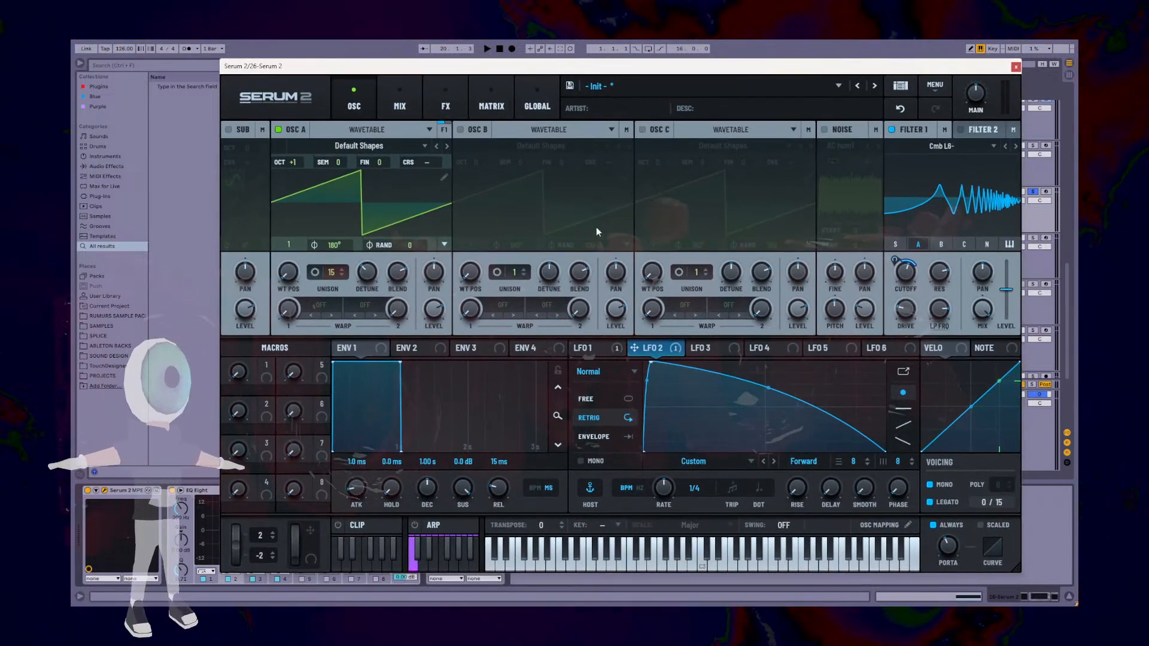
{"action": "left_click_drag", "start_coordinate": [437, 69], "coordinate": [419, 73]}
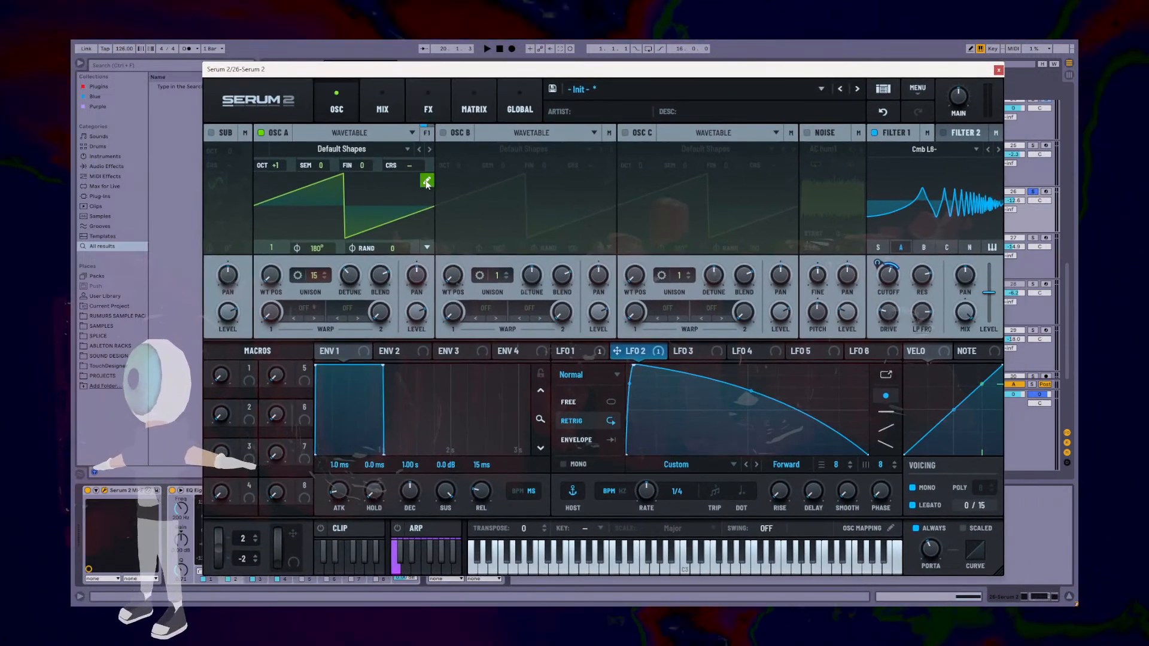
{"action": "left_click", "coordinate": [999, 70]}
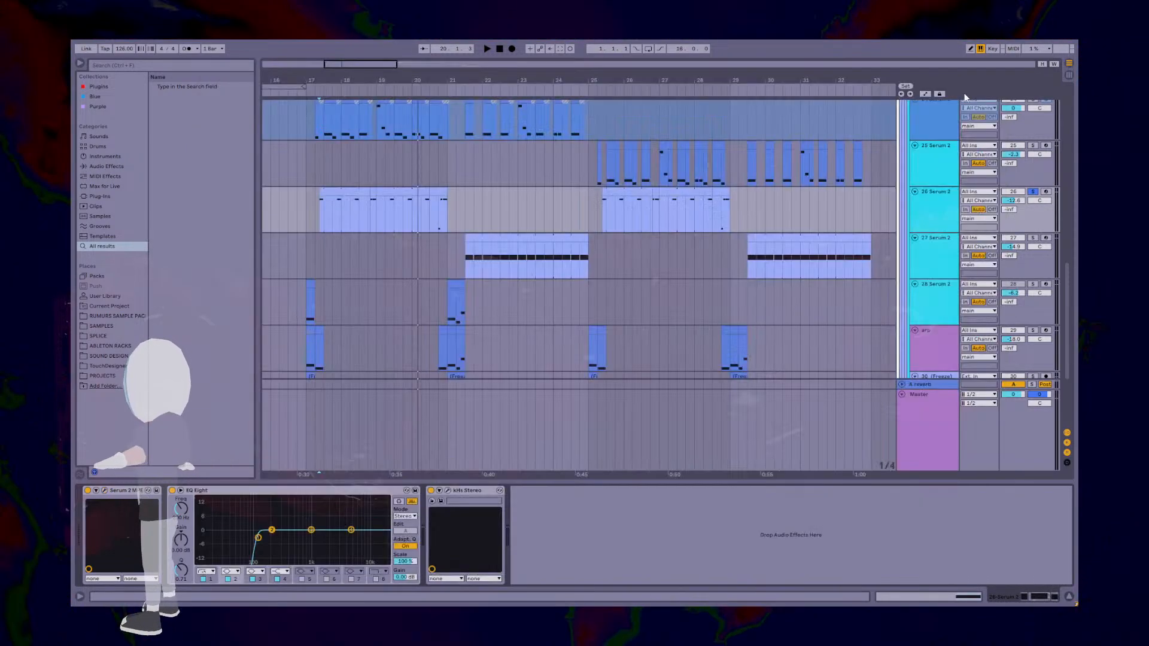
Step: Play the 27-Serum 2 track from the start of its first clip and open its Serum 2 instrument
{"action": "left_click", "coordinate": [469, 265]}
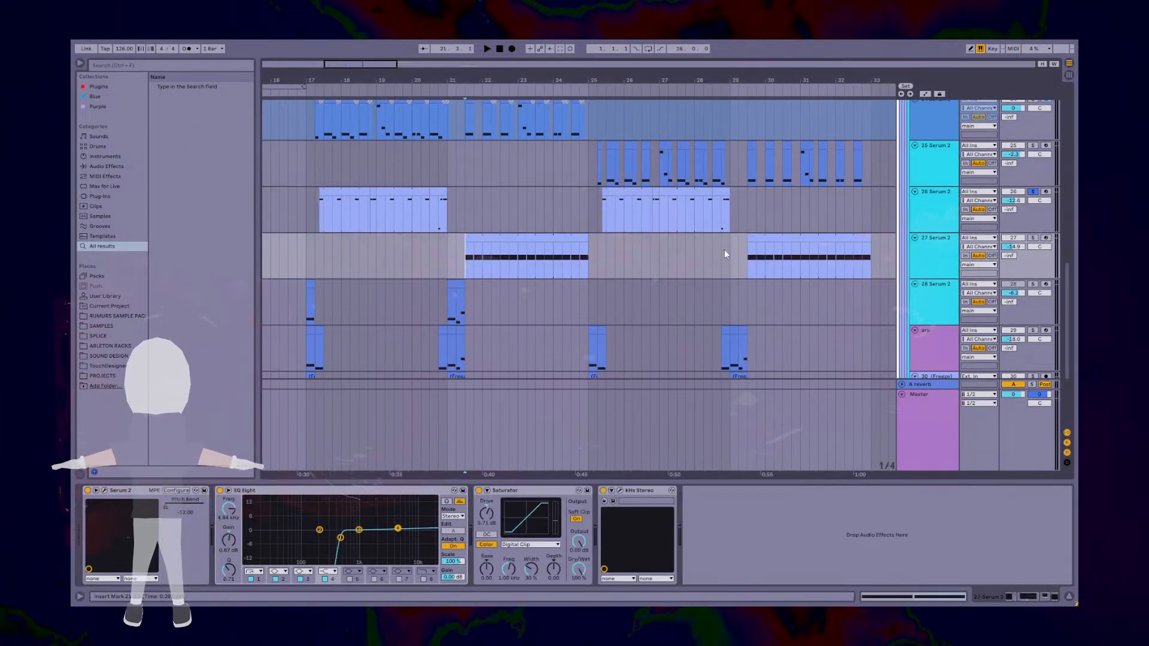
{"action": "key", "text": "space"}
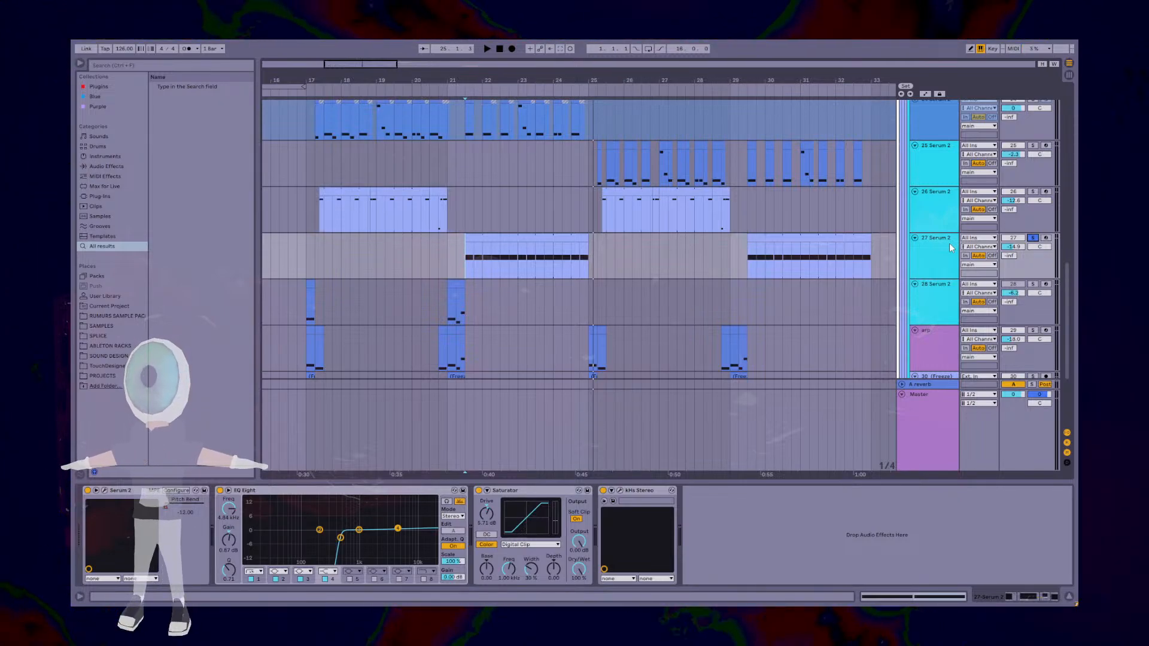
{"action": "left_click", "coordinate": [105, 491]}
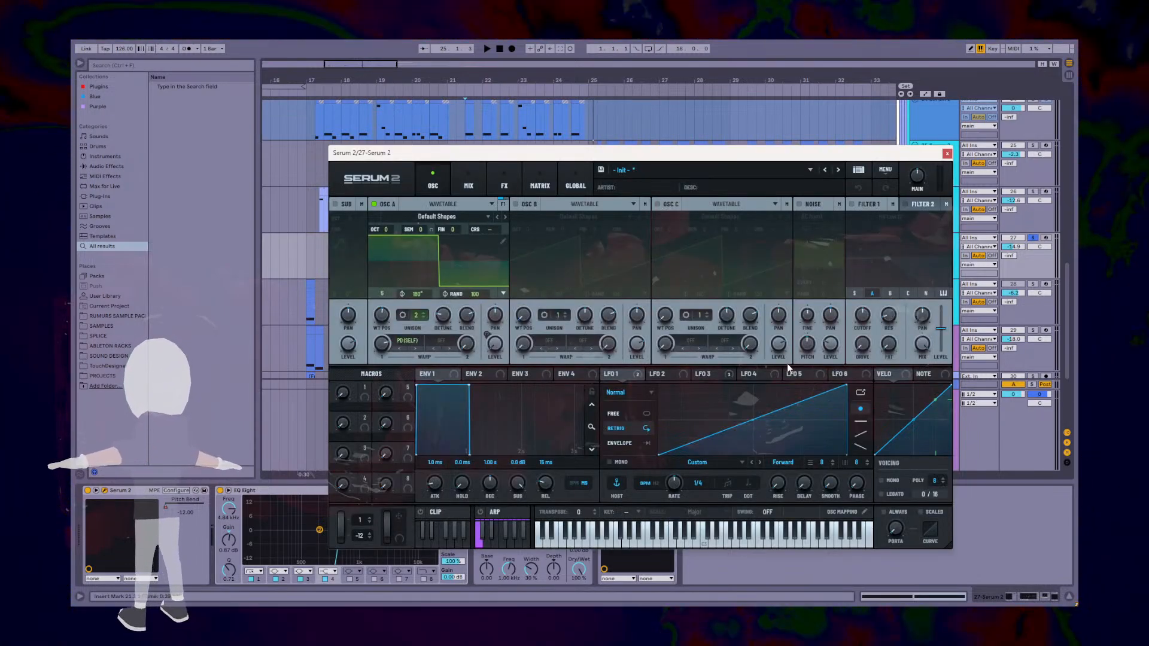
{"action": "left_click_drag", "start_coordinate": [552, 160], "coordinate": [605, 137]}
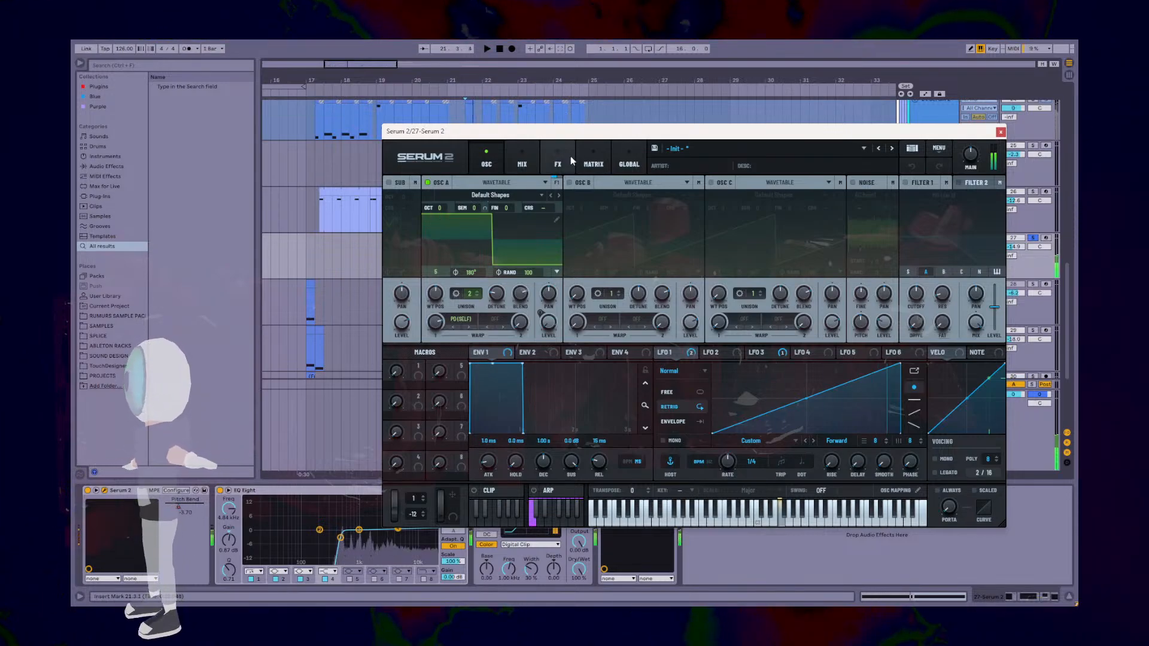
Step: Examine the modulation matrix routings of LFO 1 and LFO 3 to A Level, A Semi and the FX EQ frequency while auditioning
{"action": "left_click", "coordinate": [591, 156]}
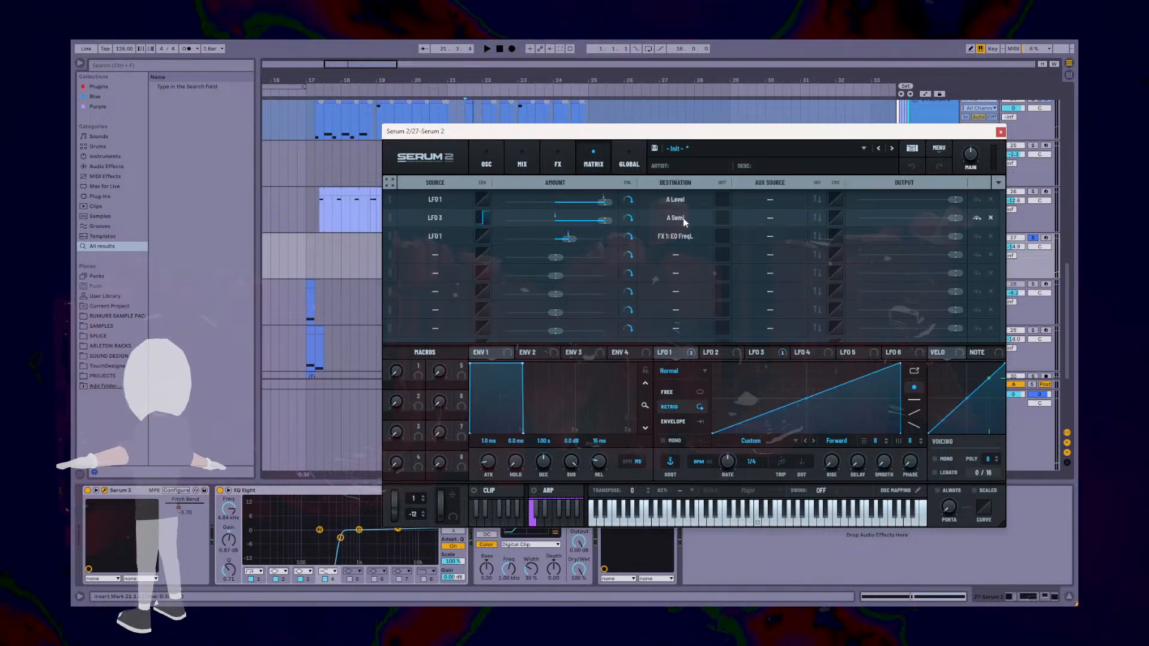
{"action": "key", "text": "space"}
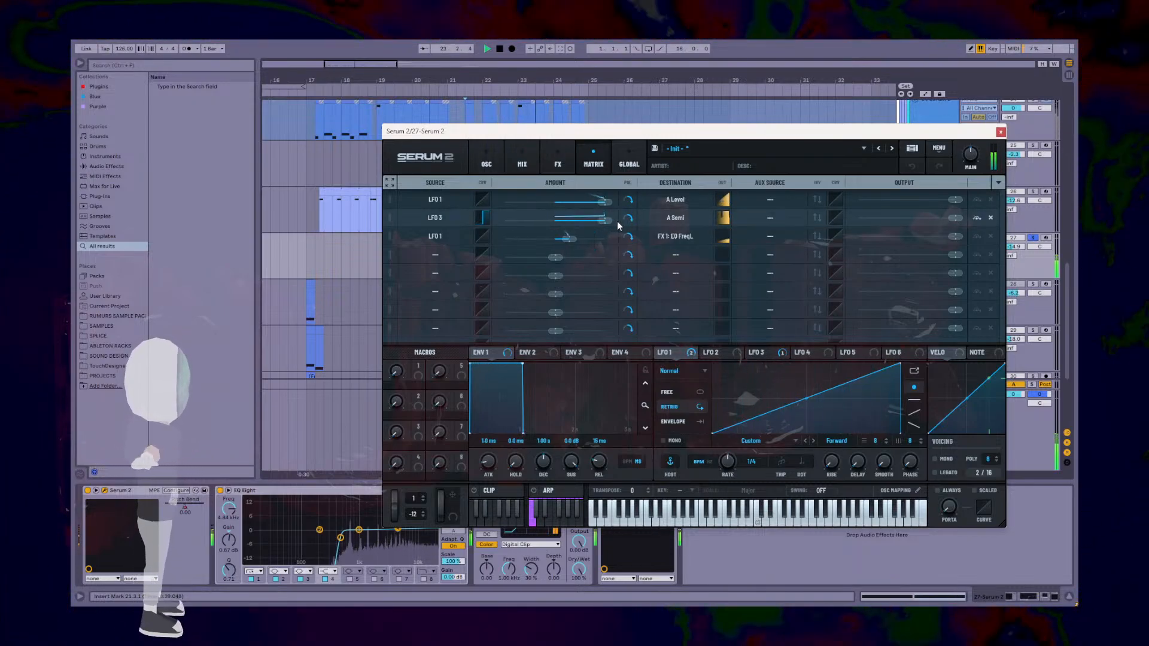
{"action": "key", "text": "space"}
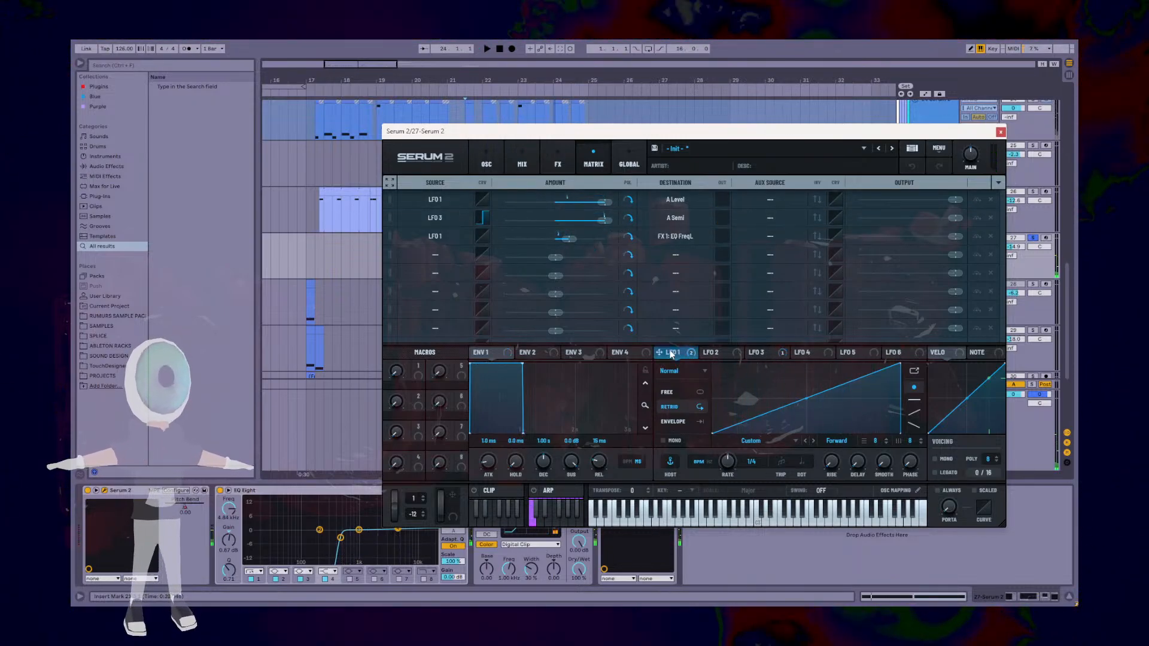
{"action": "key", "text": "space"}
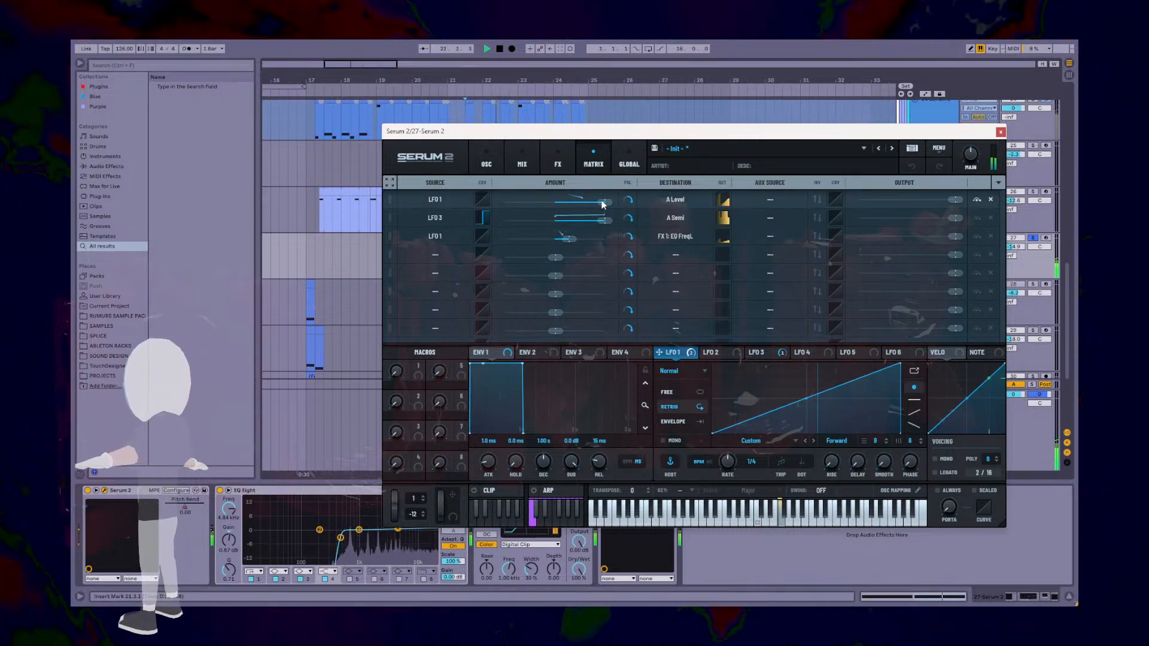
Step: Return to the oscillator page and compare the shapes of LFO 3 and LFO 1 during playback
{"action": "left_click", "coordinate": [484, 161]}
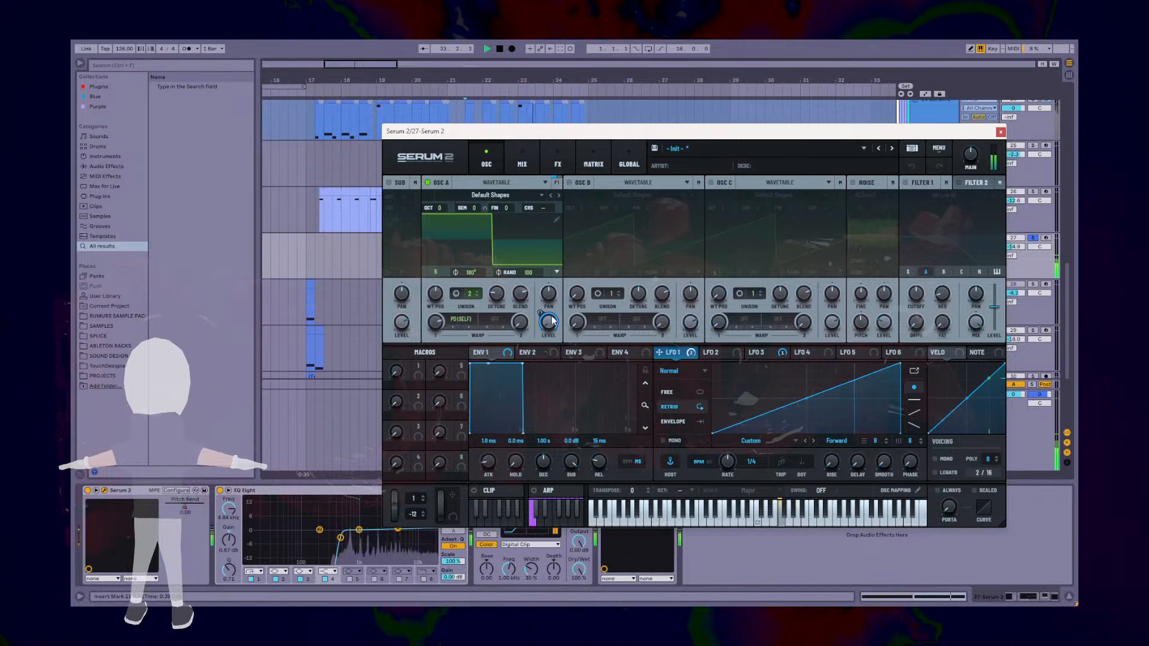
{"action": "left_click", "coordinate": [761, 355]}
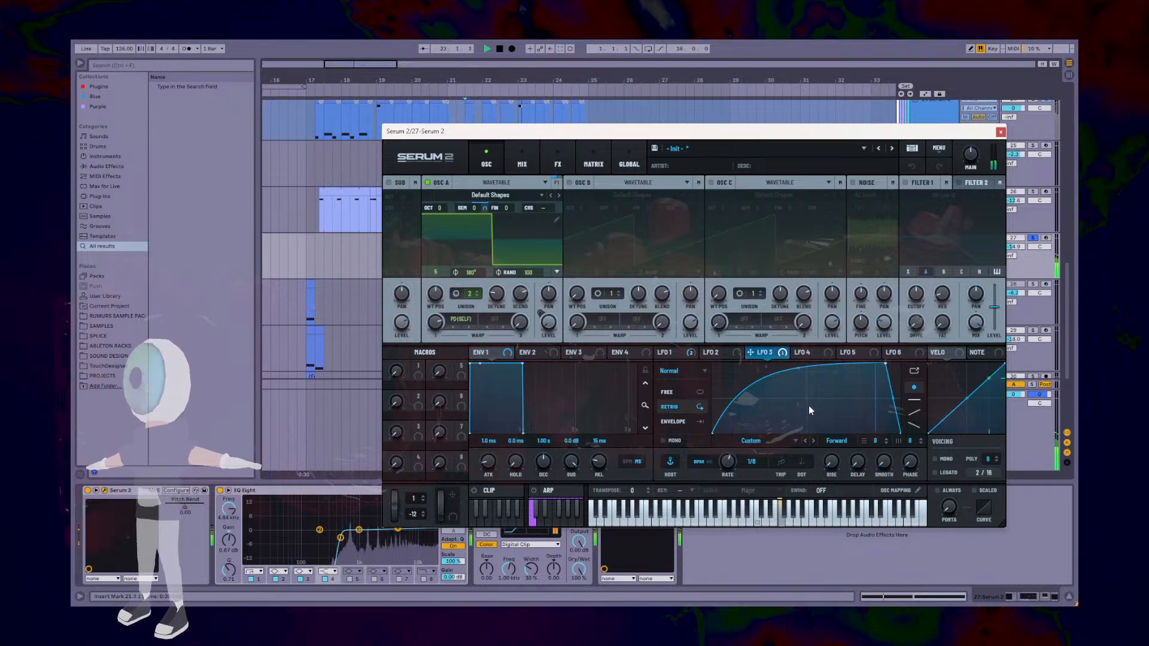
{"action": "left_click", "coordinate": [669, 355]}
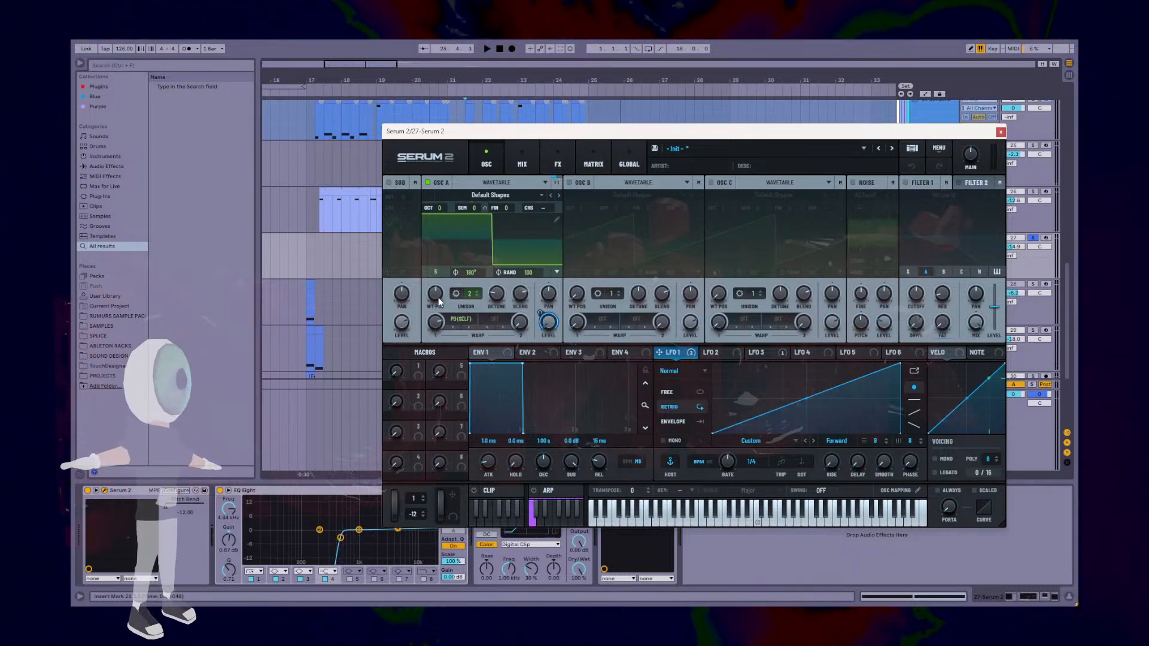
Step: Adjust Oscillator A's unison detune slightly and audition the sound
{"action": "left_click", "coordinate": [496, 298]}
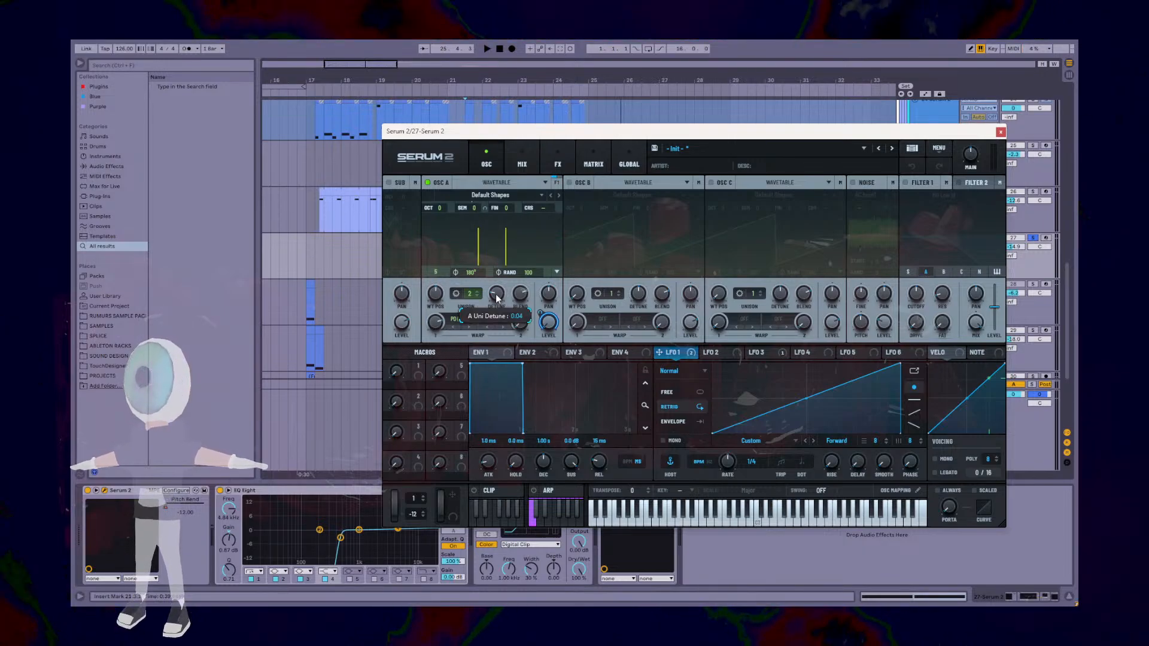
{"action": "left_click_drag", "start_coordinate": [502, 286], "coordinate": [500, 301]}
{"action": "key", "text": "space"}
{"action": "key", "text": "space"}
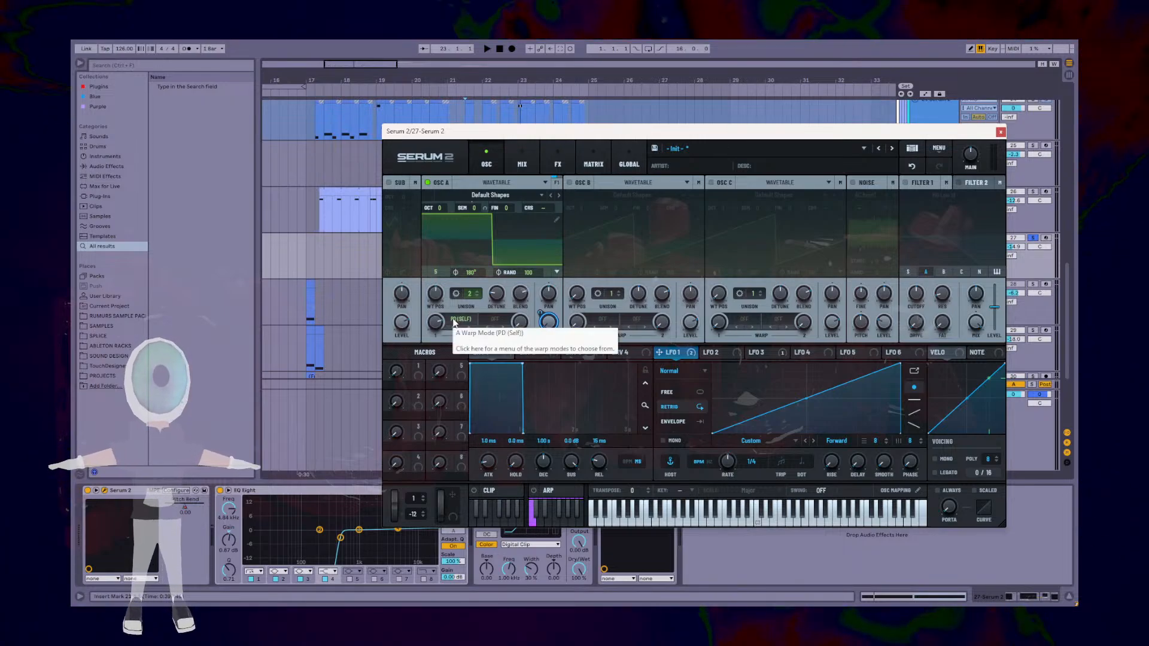
Step: Open the Serum 2 User Guide PDF in the browser from within Serum 2
{"action": "left_click", "coordinate": [939, 150]}
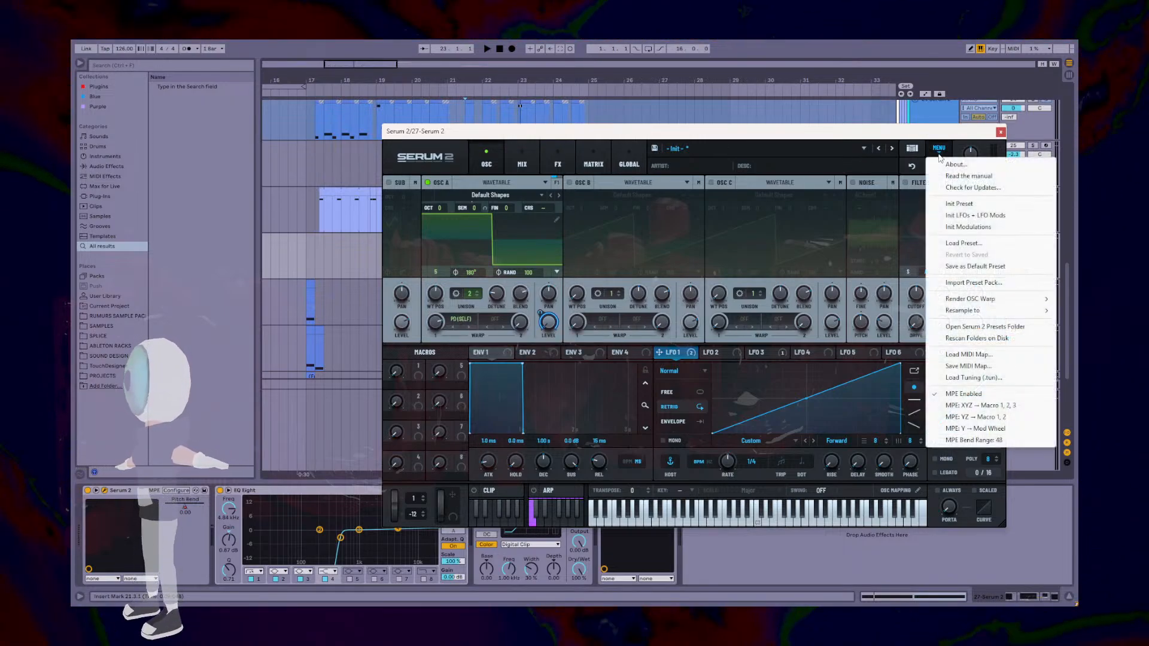
{"action": "left_click", "coordinate": [968, 176]}
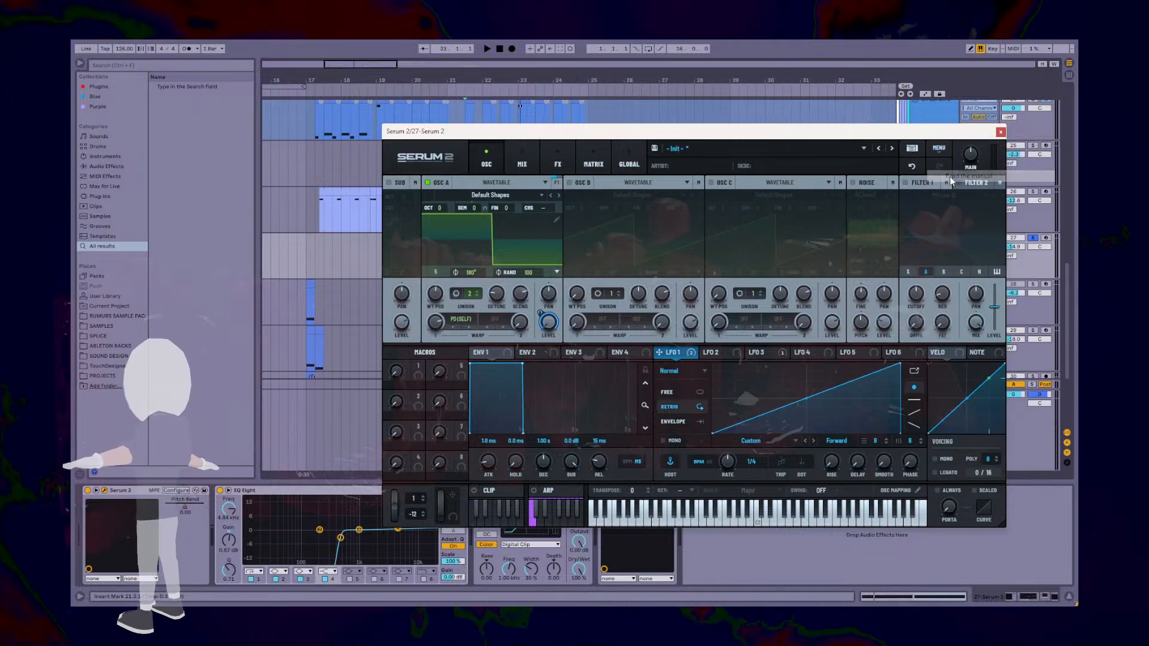
{"action": "left_click", "coordinate": [1067, 50]}
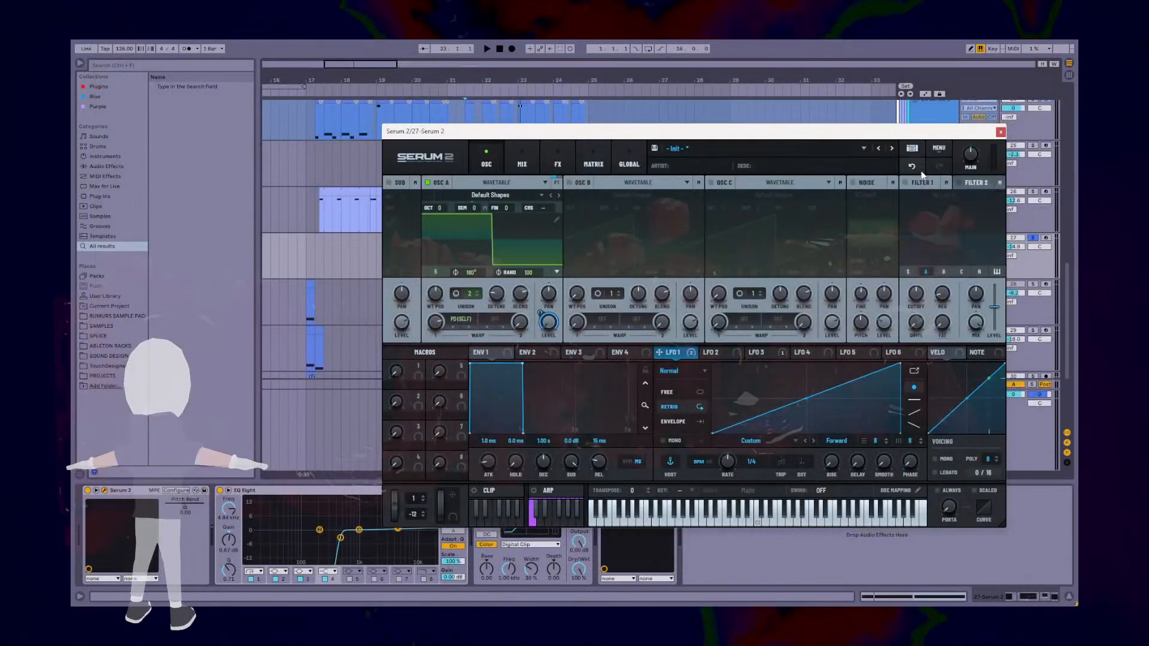
{"action": "left_click", "coordinate": [939, 148]}
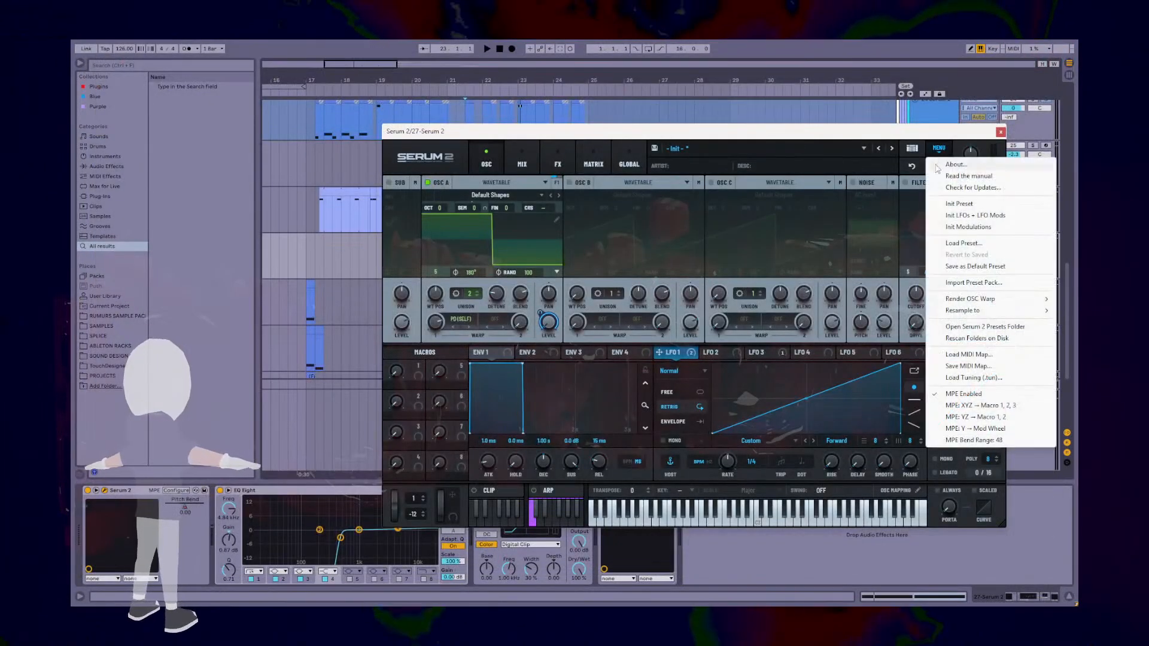
{"action": "left_click", "coordinate": [969, 176]}
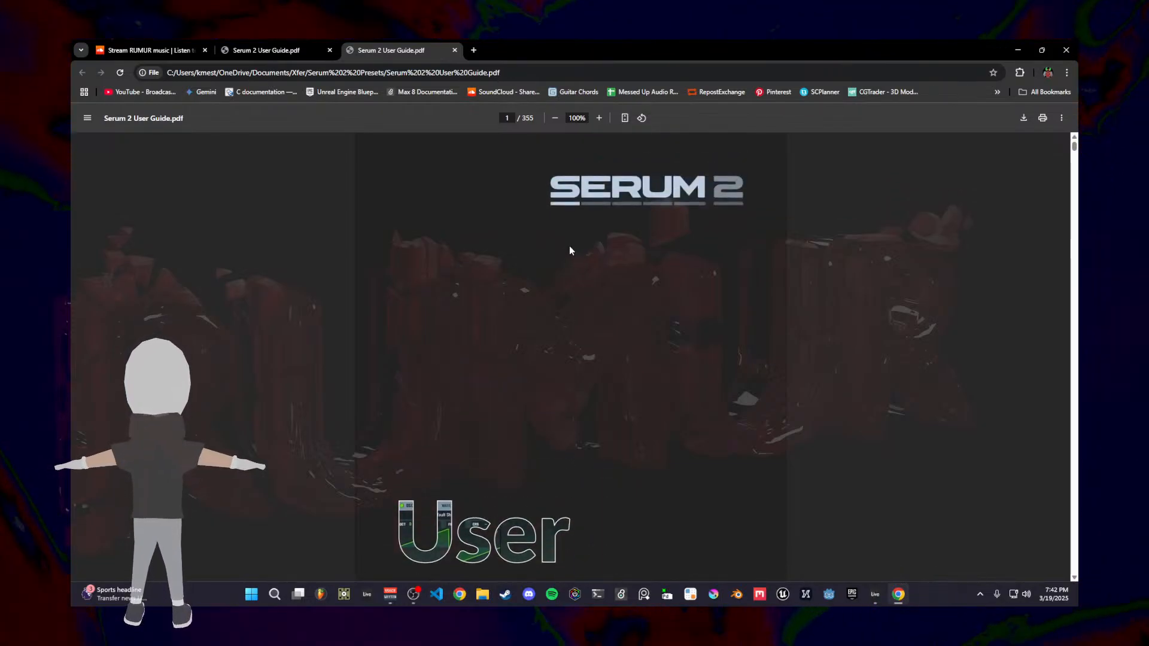
Step: Read the credits on page 2 of the user guide, highlighting names in the development team and special thanks lists
{"action": "scroll", "coordinate": [569, 257], "scroll_direction": "down", "scroll_amount": 15}
{"action": "scroll", "coordinate": [569, 269], "scroll_direction": "up", "scroll_amount": 9}
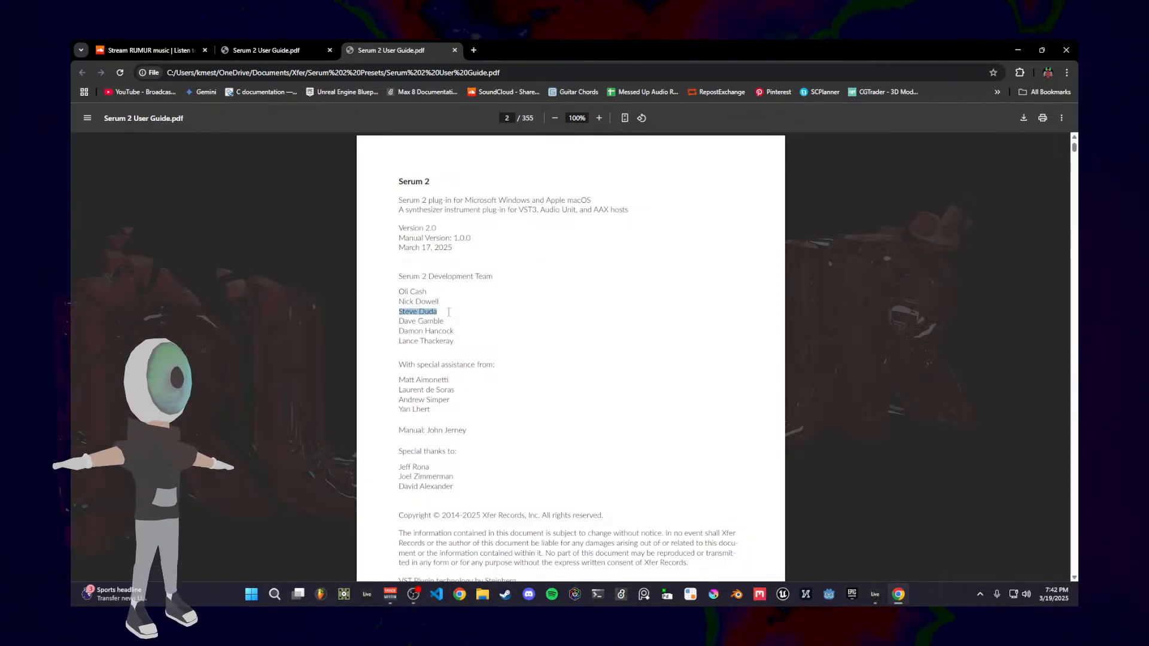
{"action": "scroll", "coordinate": [529, 384], "scroll_direction": "down", "scroll_amount": 1}
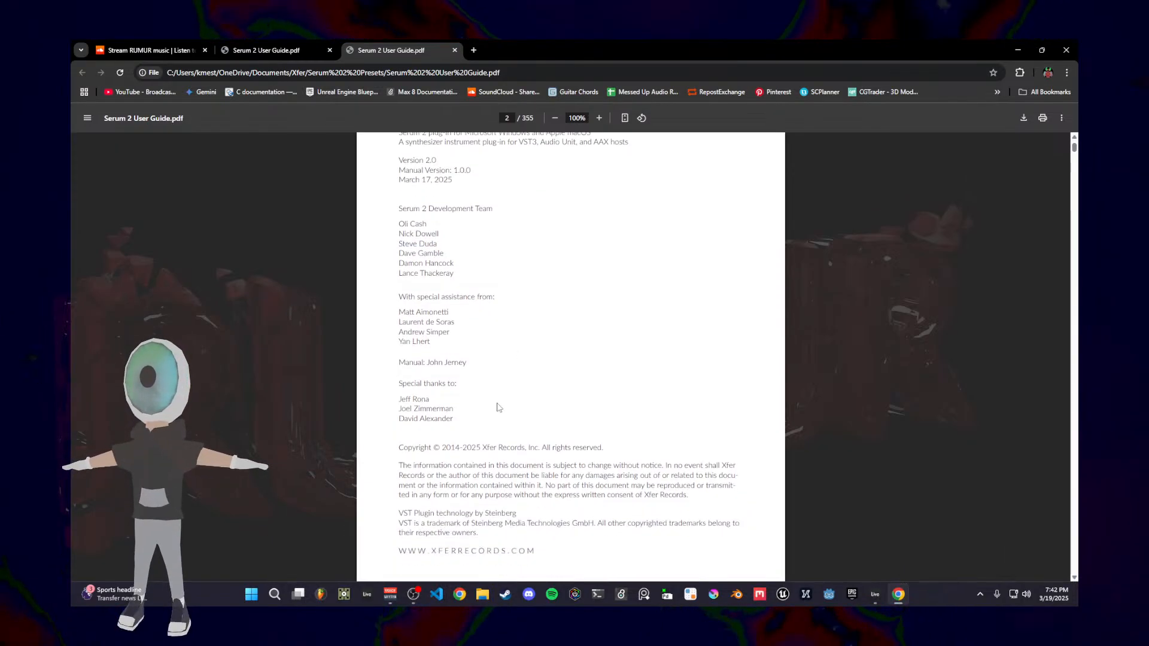
{"action": "left_click_drag", "start_coordinate": [456, 408], "coordinate": [394, 410]}
{"action": "left_click", "coordinate": [394, 410]}
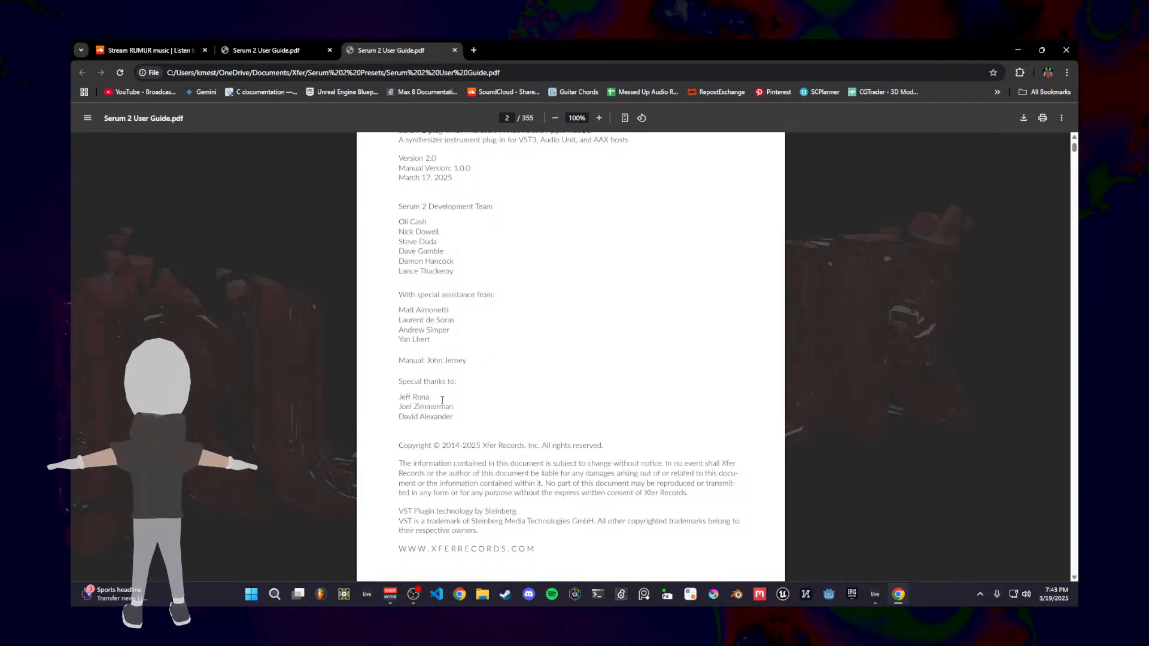
{"action": "scroll", "coordinate": [448, 405], "scroll_direction": "down", "scroll_amount": 6}
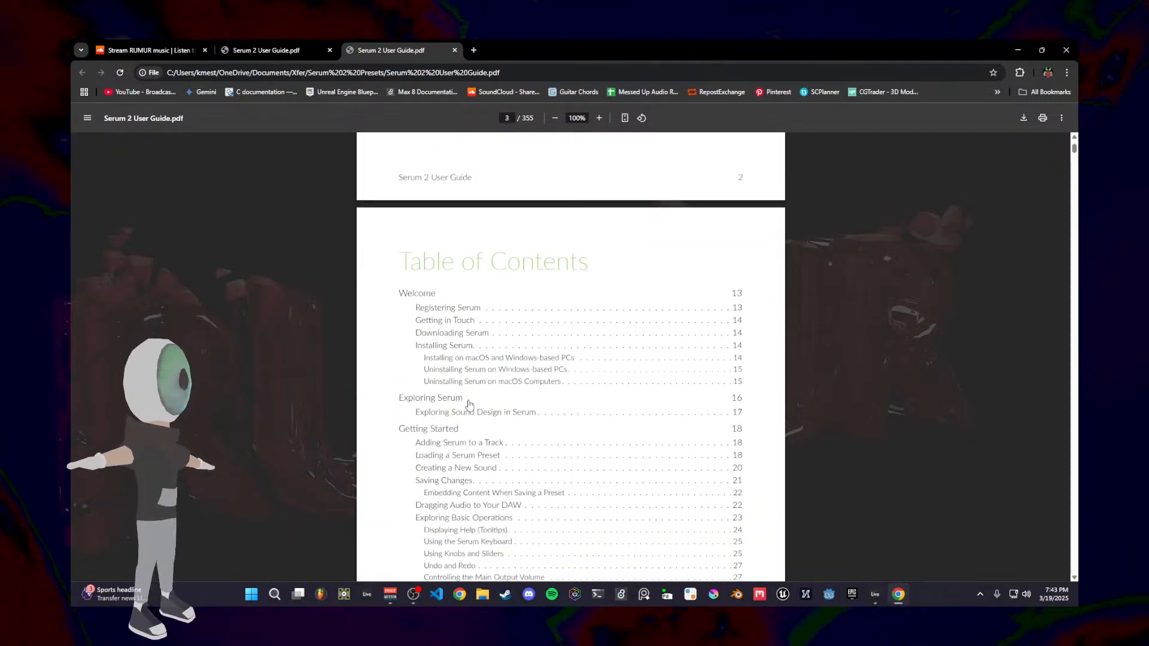
{"action": "scroll", "coordinate": [473, 410], "scroll_direction": "up", "scroll_amount": 7}
{"action": "left_click_drag", "start_coordinate": [397, 289], "coordinate": [461, 356]}
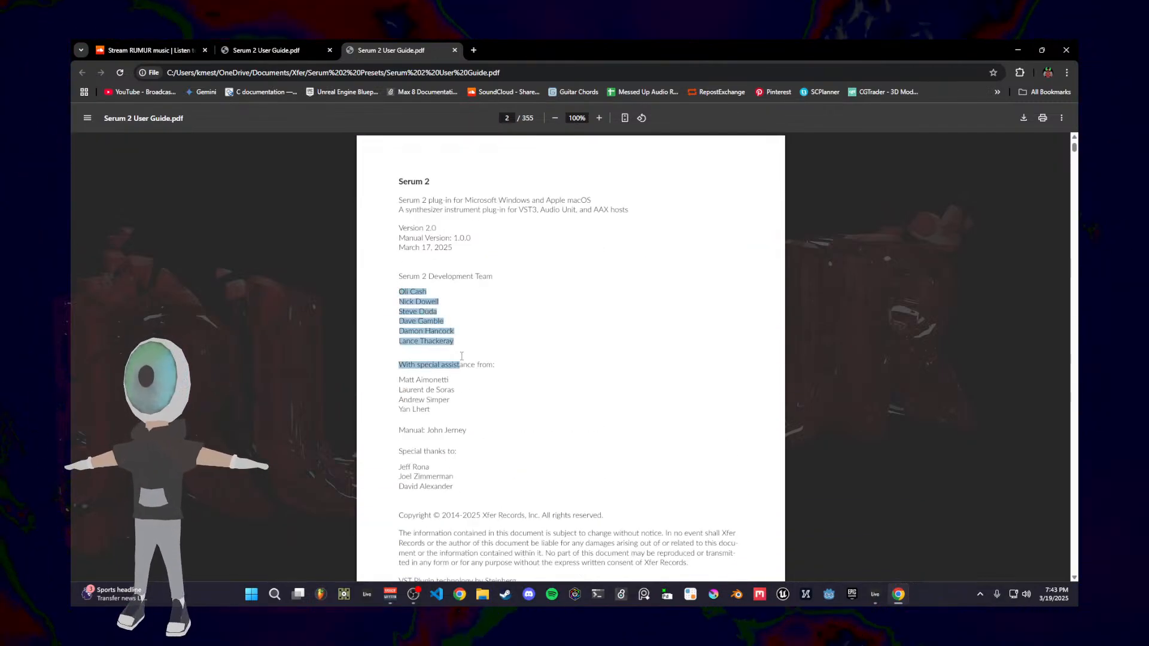
{"action": "left_click", "coordinate": [453, 340]}
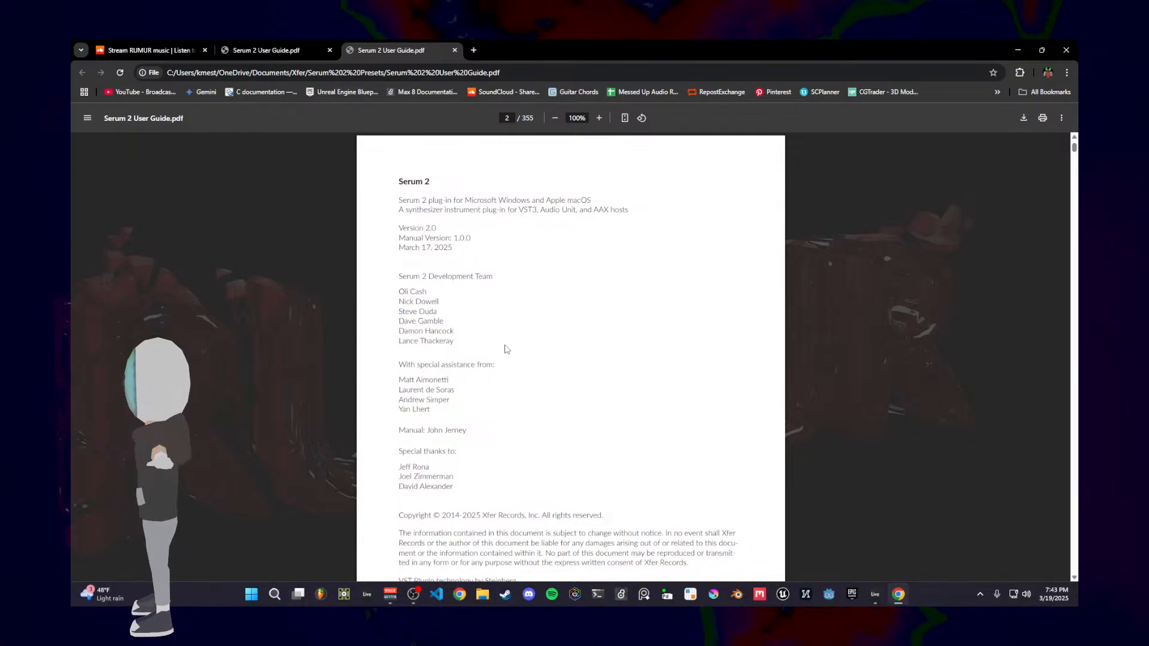
{"action": "scroll", "coordinate": [523, 409], "scroll_direction": "down", "scroll_amount": 2}
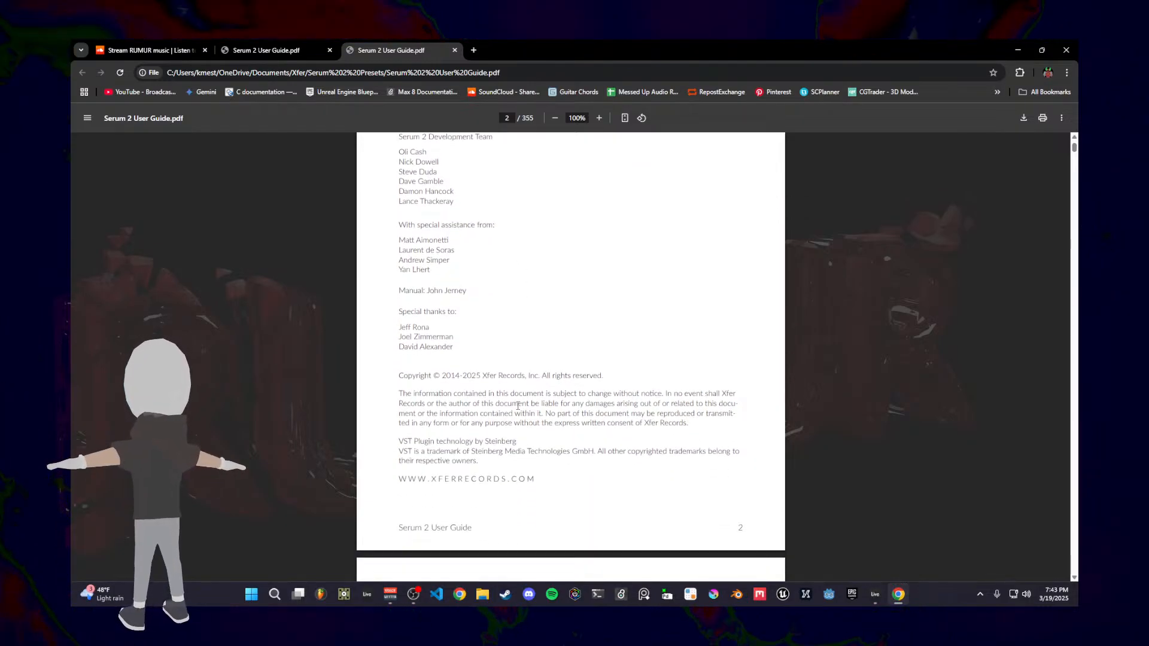
{"action": "scroll", "coordinate": [403, 367], "scroll_direction": "down", "scroll_amount": 1}
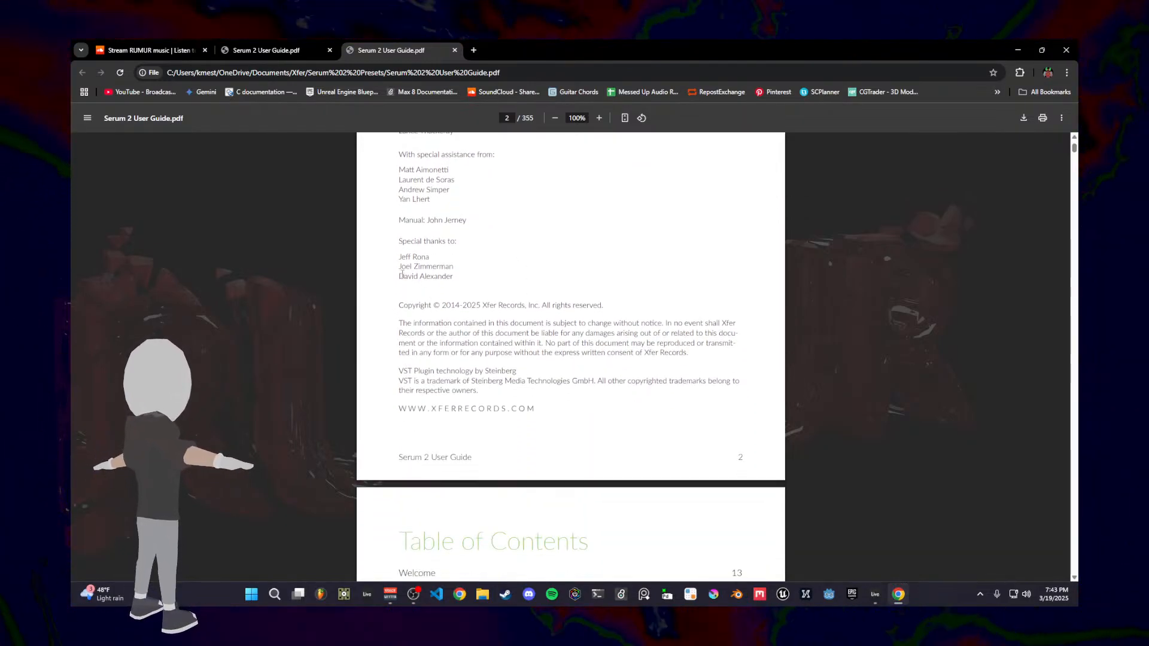
{"action": "left_click_drag", "start_coordinate": [400, 276], "coordinate": [474, 275]}
{"action": "left_click", "coordinate": [522, 382]}
Step: Examine the guide's table of contents from Welcome and Getting Started through the wavetable and multisample chapters
{"action": "scroll", "coordinate": [539, 407], "scroll_direction": "down", "scroll_amount": 6}
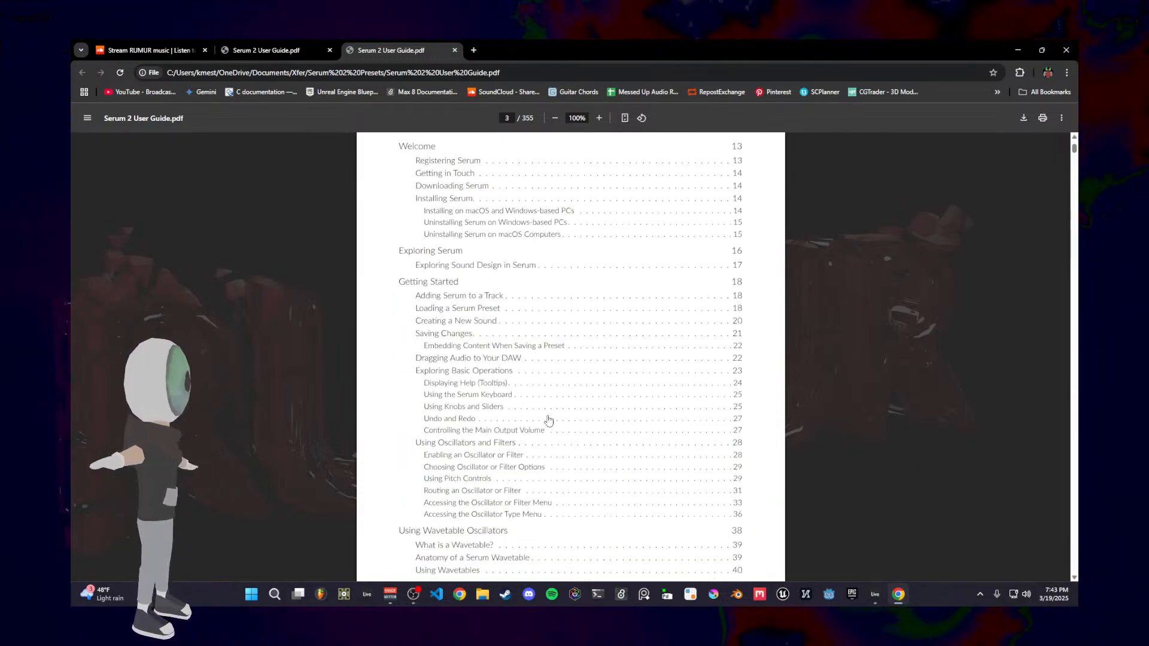
{"action": "scroll", "coordinate": [546, 419], "scroll_direction": "up", "scroll_amount": 2}
{"action": "scroll", "coordinate": [419, 299], "scroll_direction": "down", "scroll_amount": 4}
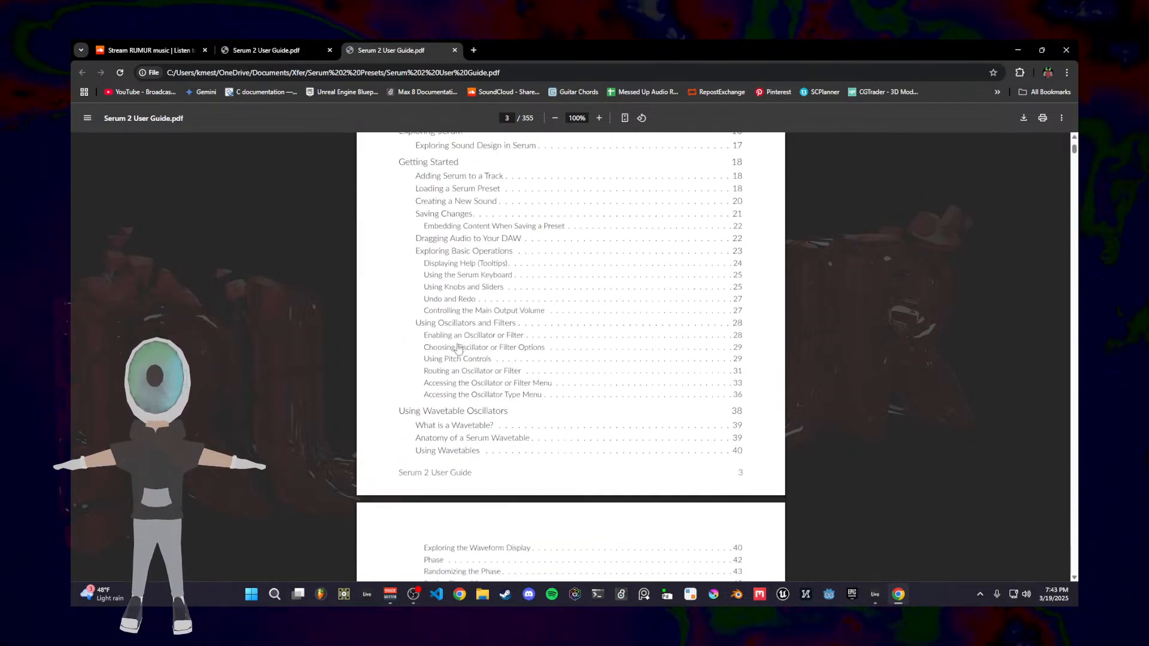
{"action": "scroll", "coordinate": [449, 331], "scroll_direction": "up", "scroll_amount": 2}
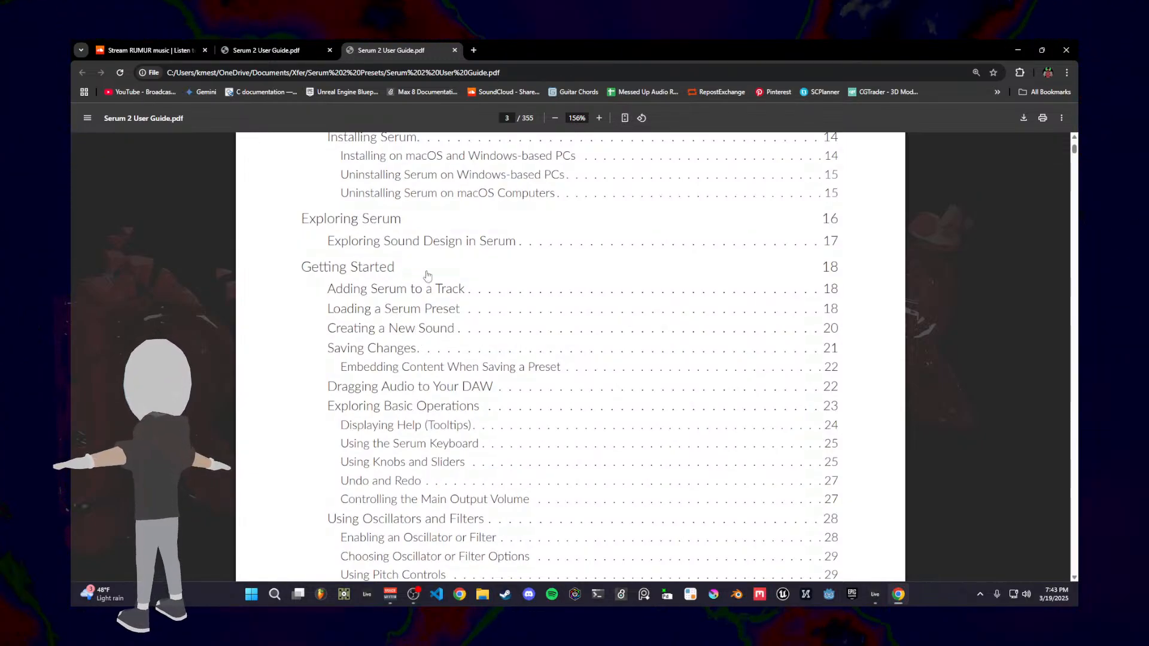
{"action": "scroll", "coordinate": [427, 276], "scroll_direction": "down", "scroll_amount": 15}
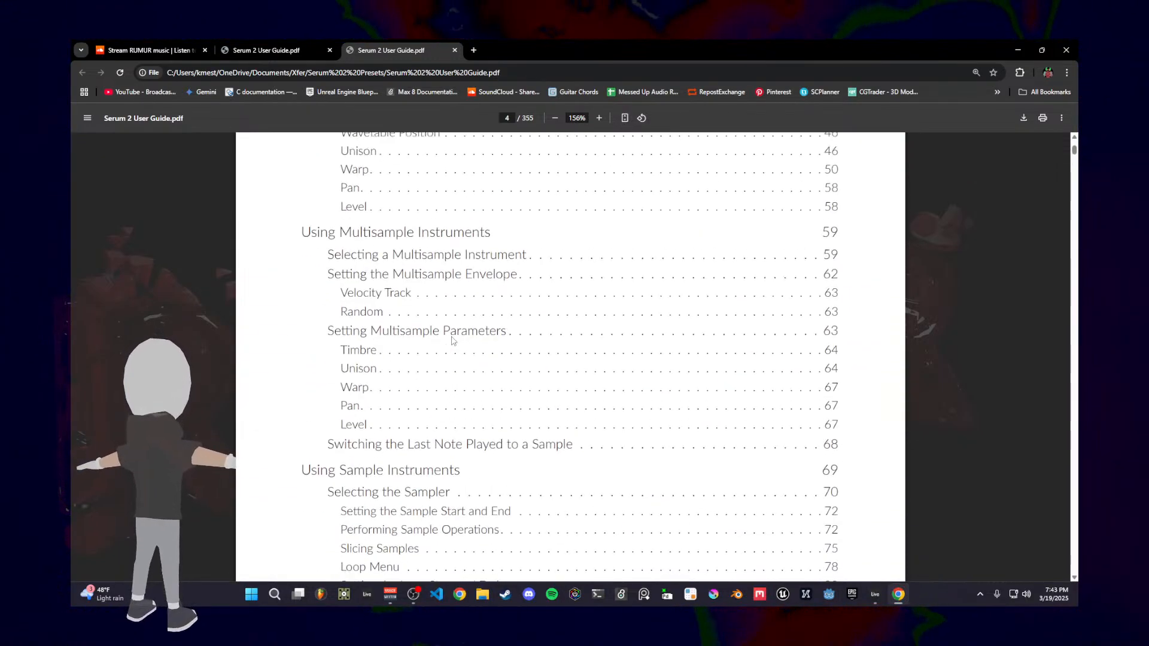
{"action": "scroll", "coordinate": [362, 309], "scroll_direction": "up", "scroll_amount": 3}
{"action": "scroll", "coordinate": [368, 263], "scroll_direction": "up", "scroll_amount": 3}
{"action": "scroll", "coordinate": [419, 305], "scroll_direction": "down", "scroll_amount": 15}
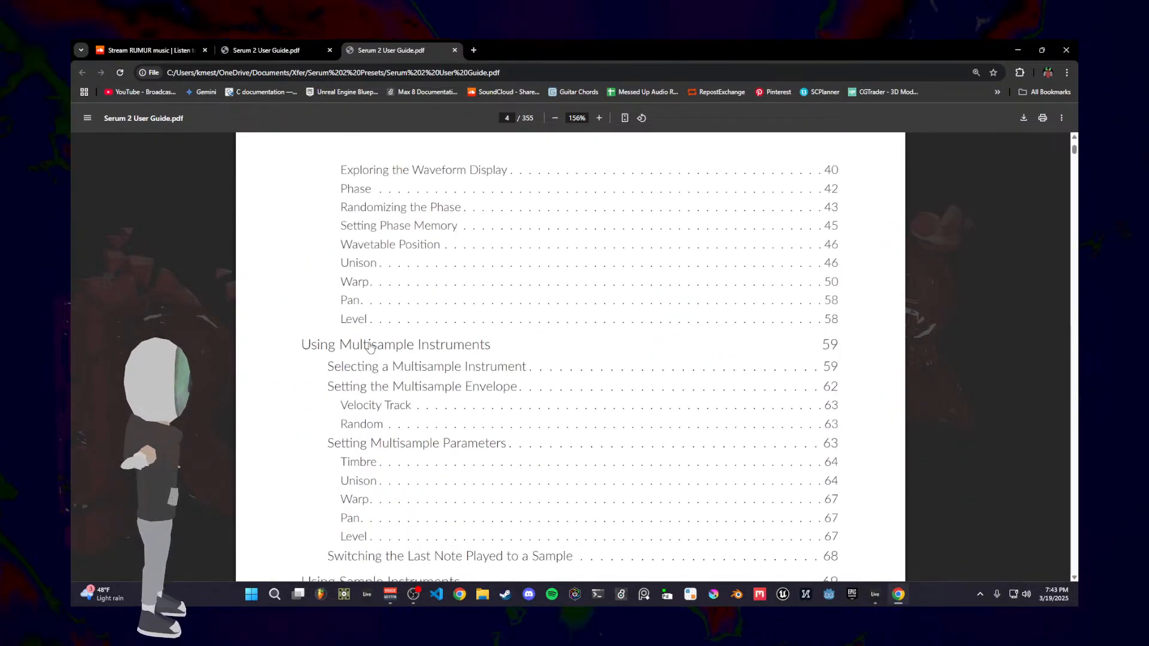
Step: Examine the remaining contents entries on granular and spectral synthesis, filter modules, the mixer, individual FX modules and sound modulation
{"action": "scroll", "coordinate": [463, 419], "scroll_direction": "down", "scroll_amount": 7}
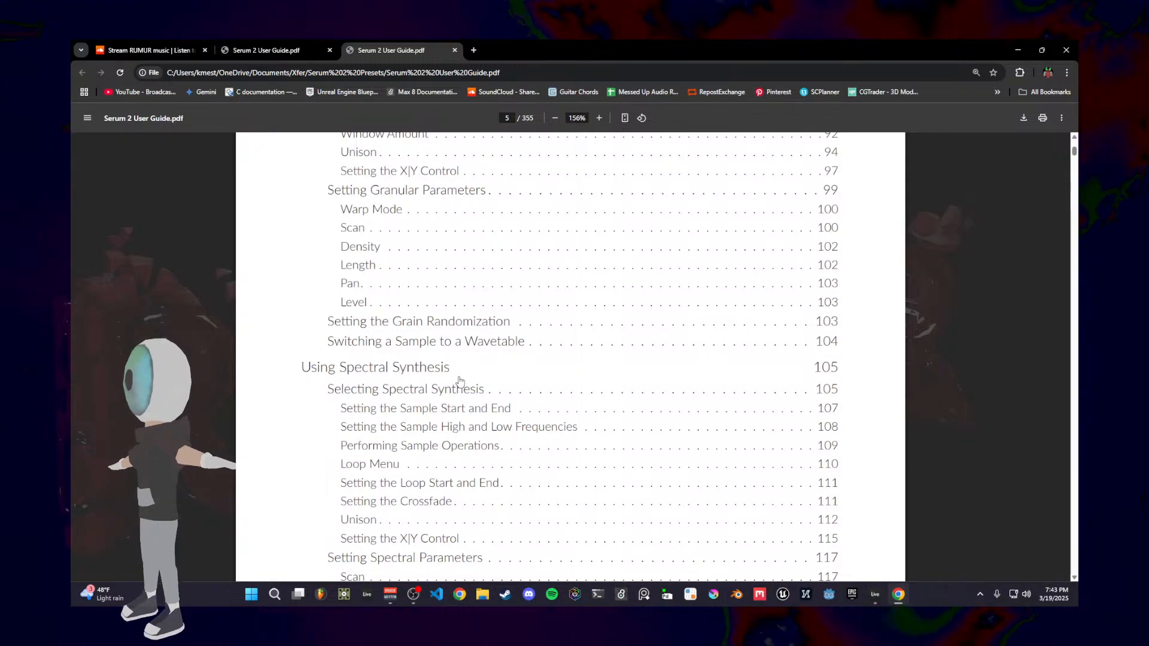
{"action": "scroll", "coordinate": [461, 392], "scroll_direction": "down", "scroll_amount": 3}
{"action": "scroll", "coordinate": [438, 429], "scroll_direction": "up", "scroll_amount": 3}
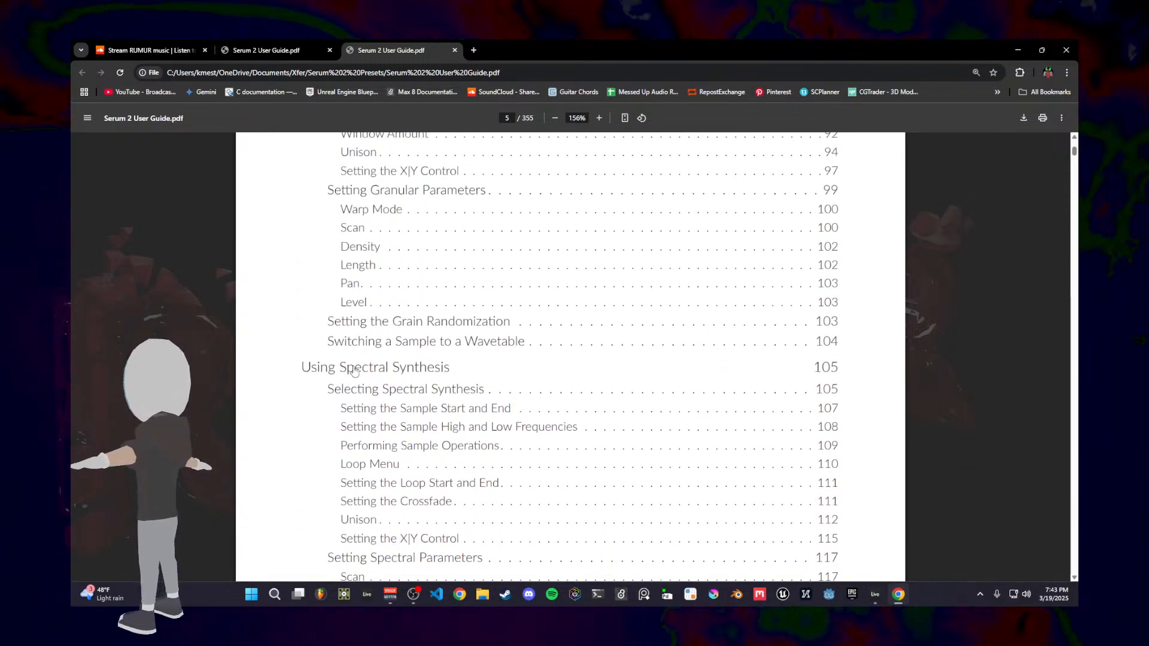
{"action": "scroll", "coordinate": [455, 428], "scroll_direction": "down", "scroll_amount": 7}
{"action": "scroll", "coordinate": [457, 422], "scroll_direction": "down", "scroll_amount": 19}
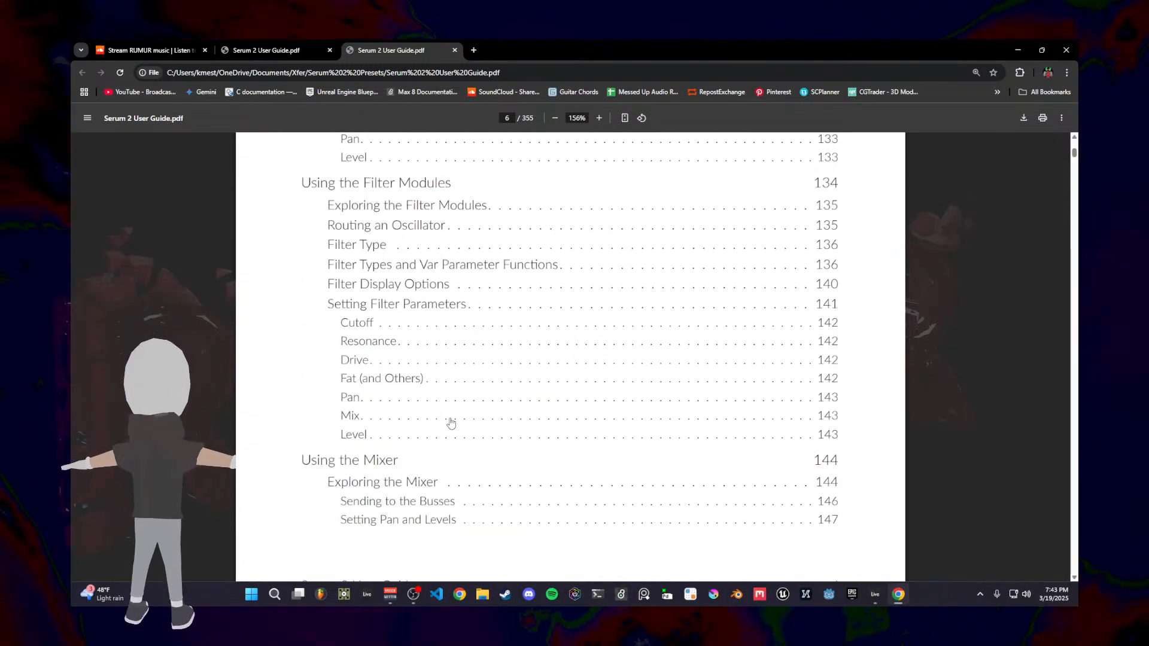
{"action": "scroll", "coordinate": [448, 422], "scroll_direction": "down", "scroll_amount": 6}
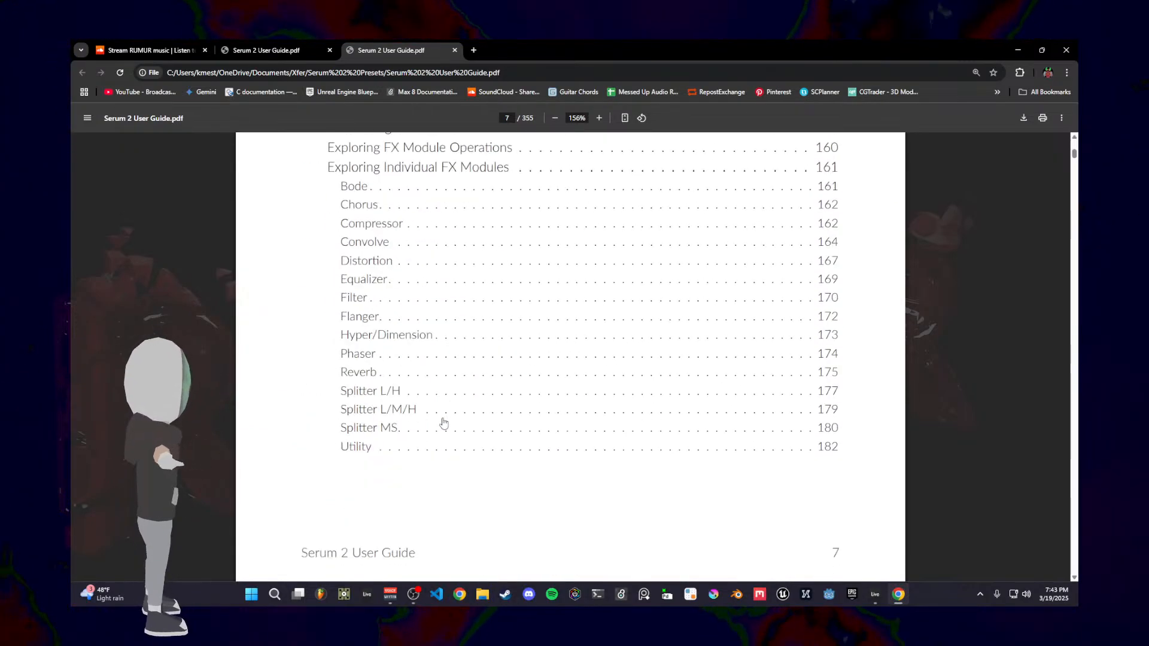
{"action": "scroll", "coordinate": [448, 419], "scroll_direction": "up", "scroll_amount": 2}
{"action": "scroll", "coordinate": [447, 417], "scroll_direction": "down", "scroll_amount": 5}
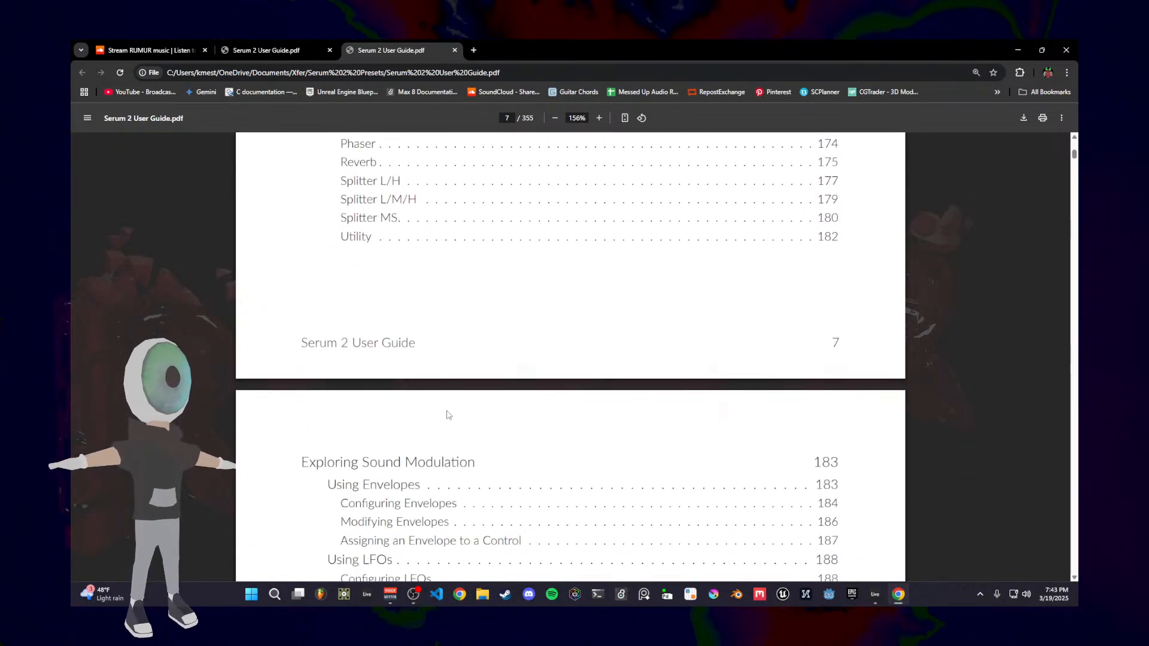
{"action": "scroll", "coordinate": [444, 411], "scroll_direction": "up", "scroll_amount": 5}
Step: Follow the contents link to the Bode module section and read its introduction, panel image and controls table
{"action": "left_click", "coordinate": [344, 323]}
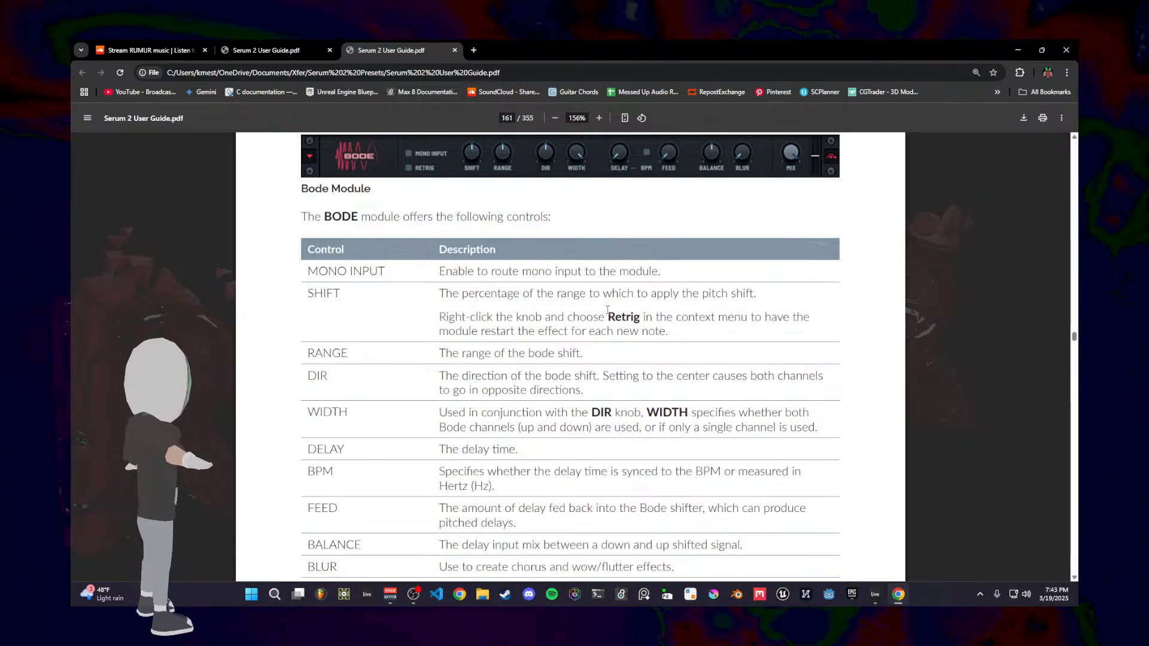
{"action": "scroll", "coordinate": [632, 287], "scroll_direction": "up", "scroll_amount": 1}
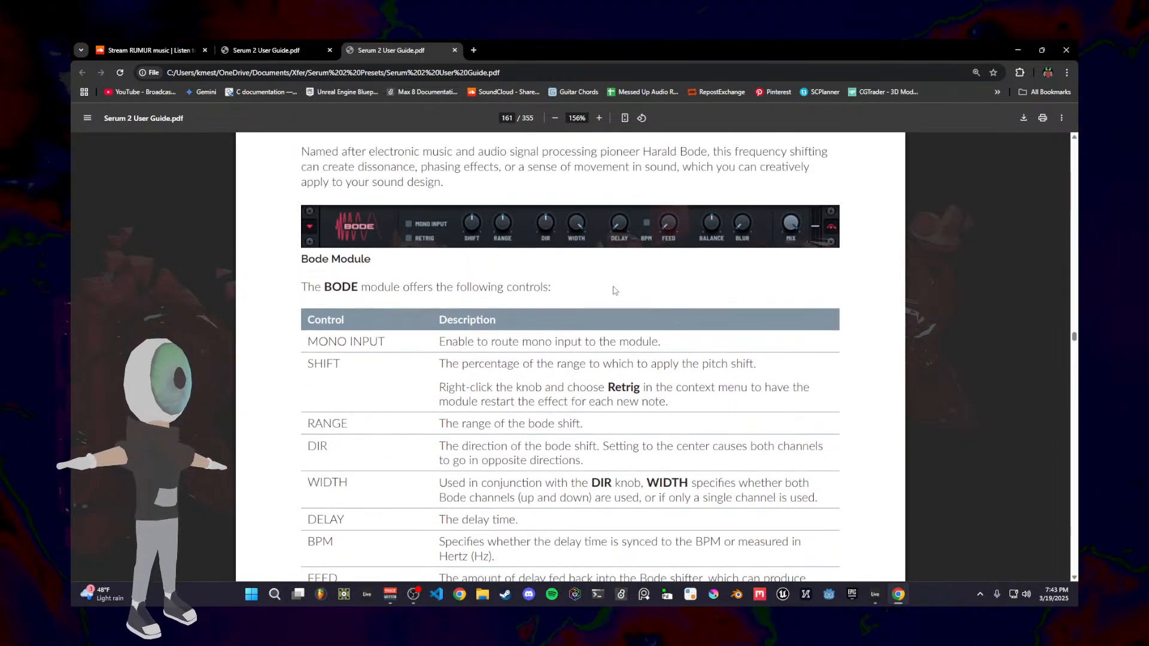
{"action": "scroll", "coordinate": [322, 309], "scroll_direction": "down", "scroll_amount": 2}
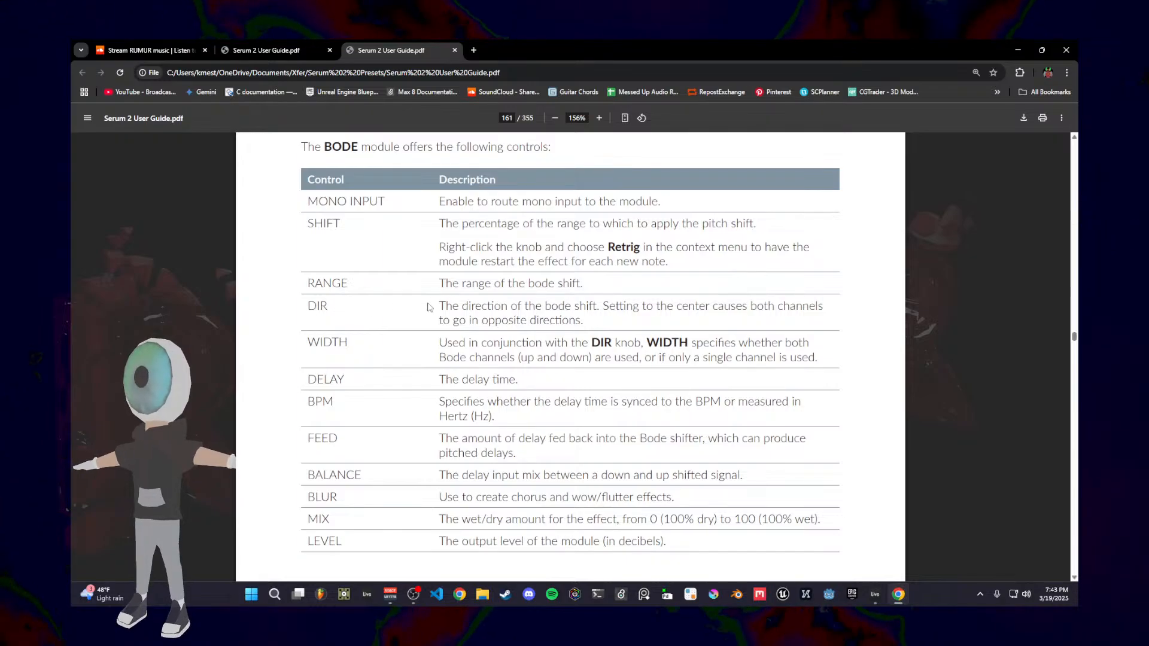
{"action": "scroll", "coordinate": [573, 317], "scroll_direction": "up", "scroll_amount": 3}
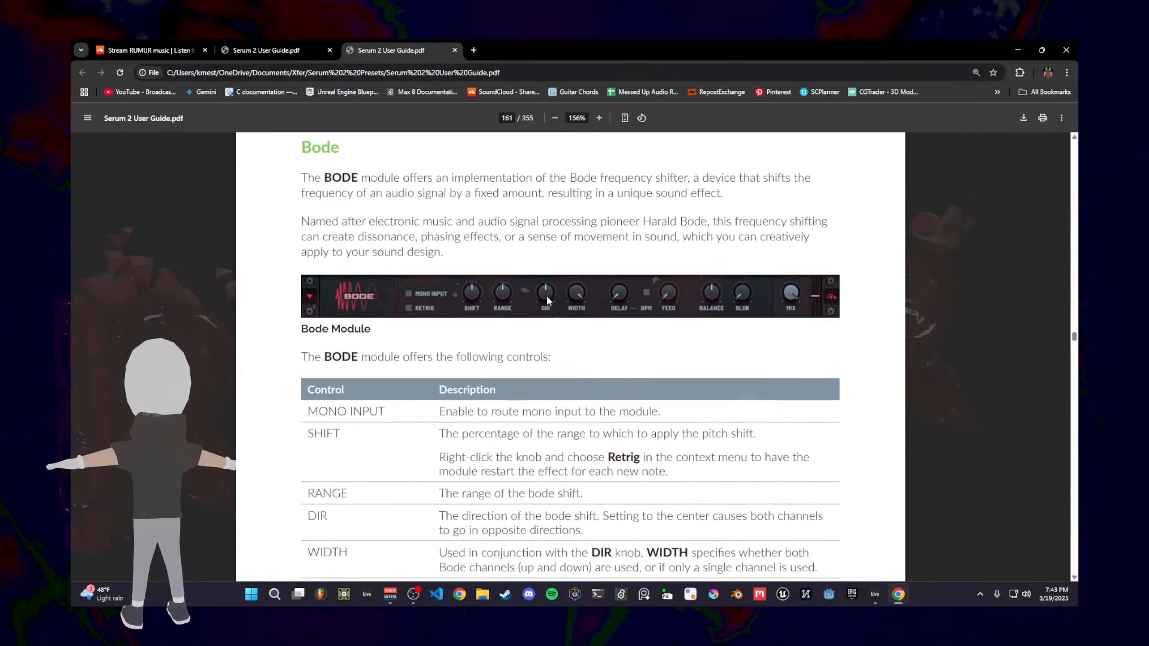
{"action": "scroll", "coordinate": [573, 311], "scroll_direction": "down", "scroll_amount": 5}
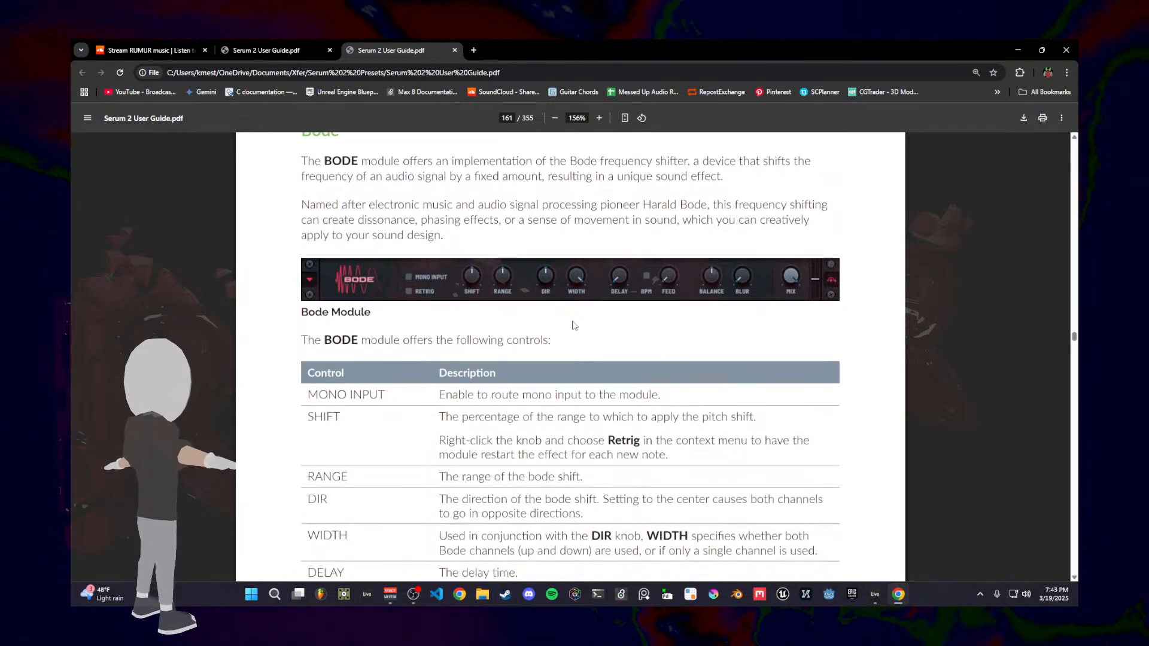
{"action": "scroll", "coordinate": [606, 261], "scroll_direction": "up", "scroll_amount": 1}
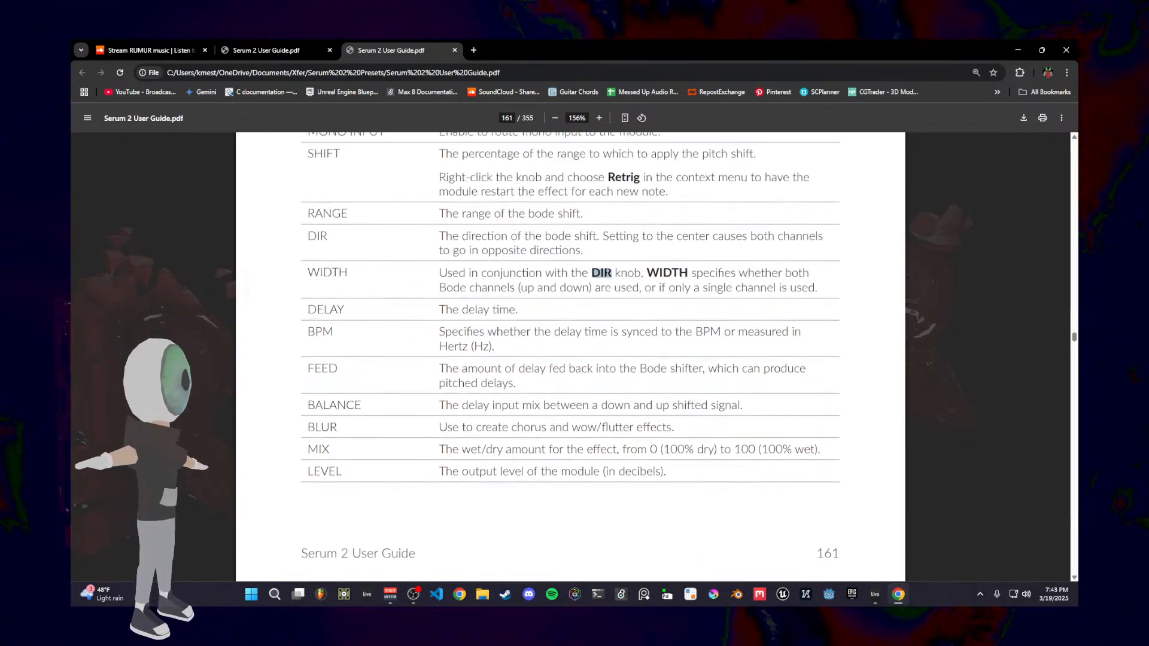
Step: Read the Bode table's DIR, WIDTH, DELAY and BPM descriptions, highlighting words along the way
{"action": "left_click", "coordinate": [591, 272]}
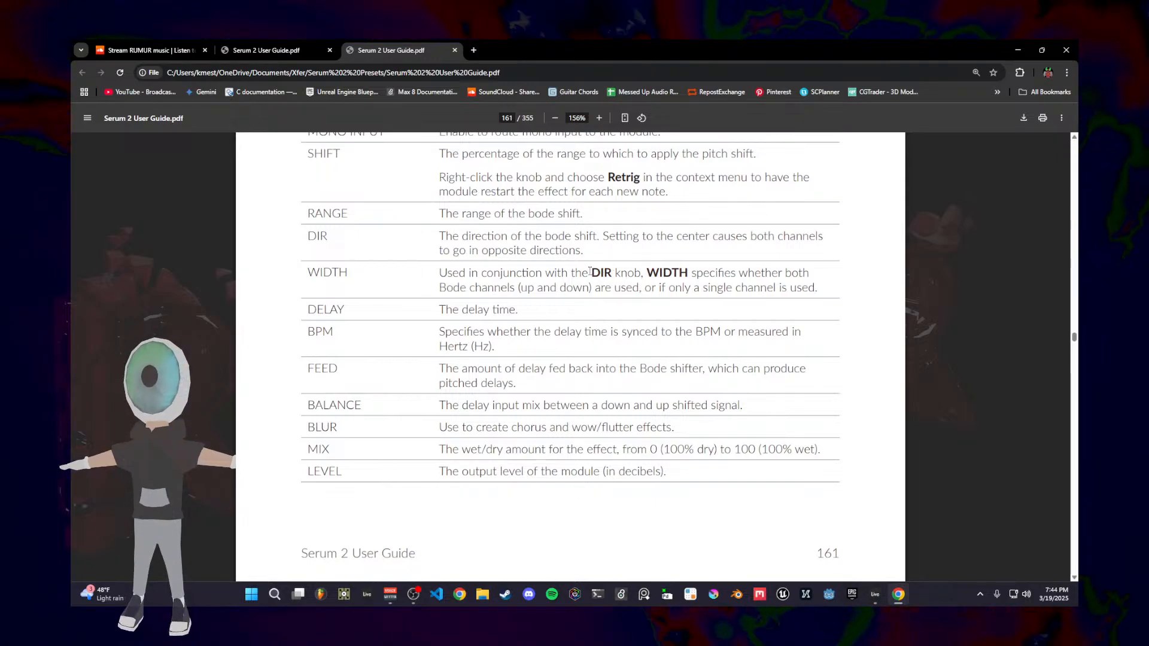
{"action": "left_click", "coordinate": [613, 273]}
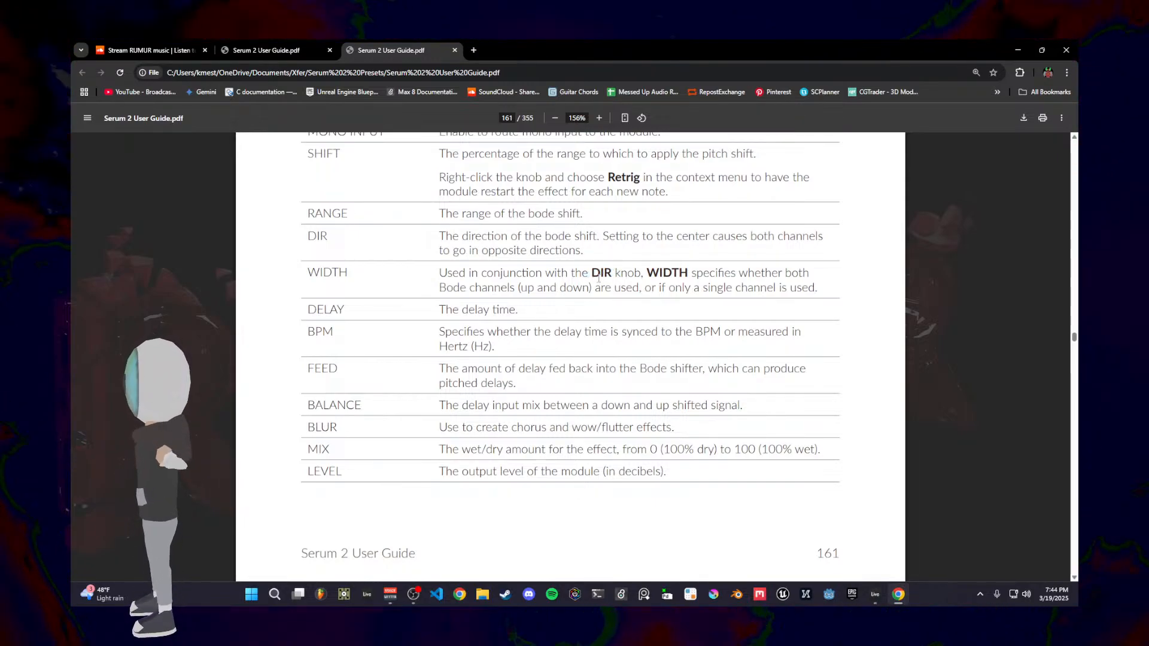
{"action": "left_click_drag", "start_coordinate": [636, 273], "coordinate": [696, 273]}
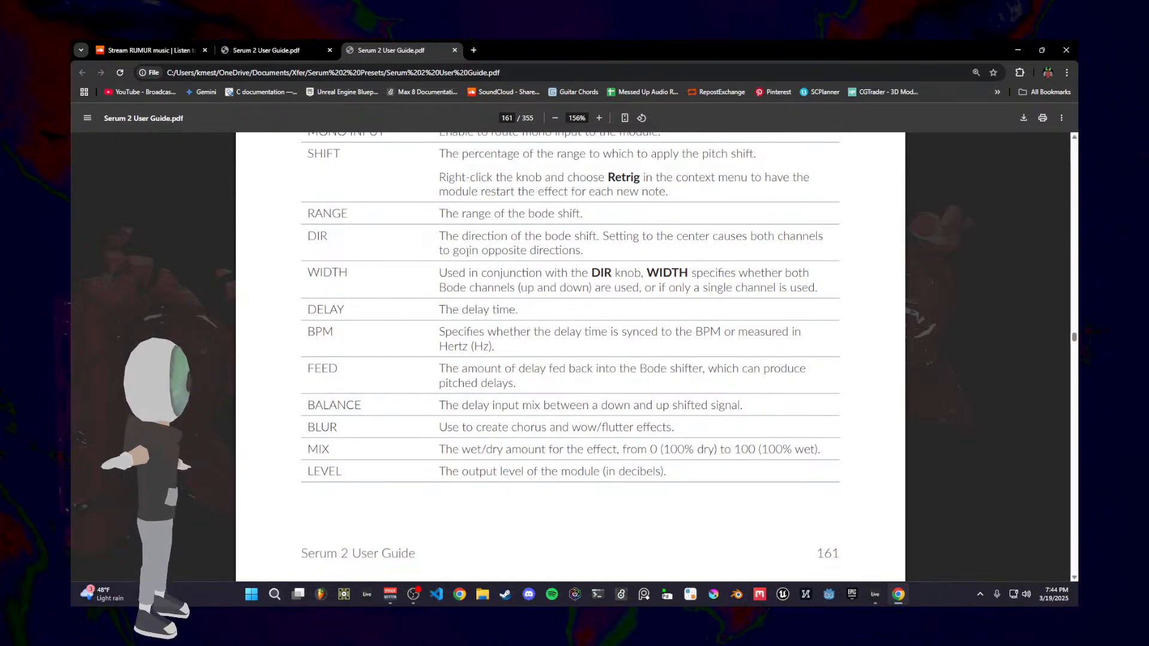
{"action": "left_click_drag", "start_coordinate": [439, 310], "coordinate": [516, 309]}
{"action": "left_click_drag", "start_coordinate": [475, 347], "coordinate": [479, 343]}
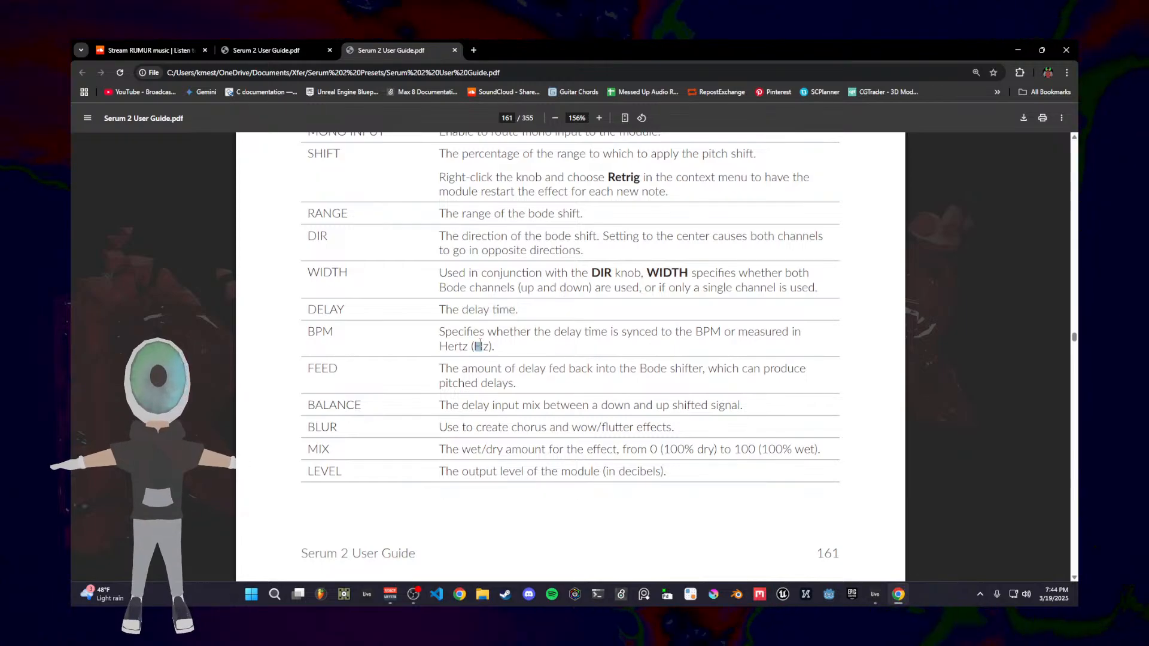
Step: Read the BLUR and MIX descriptions in the Bode table, highlighting their text, and glance at the Chorus section
{"action": "scroll", "coordinate": [371, 366], "scroll_direction": "down", "scroll_amount": 1}
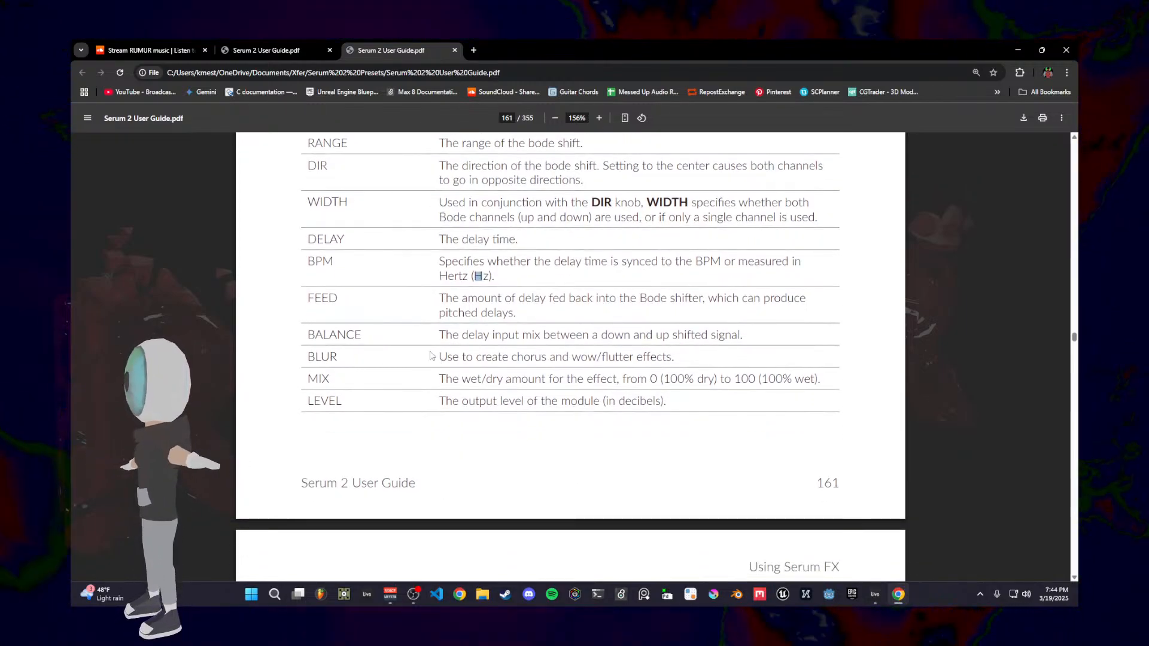
{"action": "left_click_drag", "start_coordinate": [596, 353], "coordinate": [625, 354]}
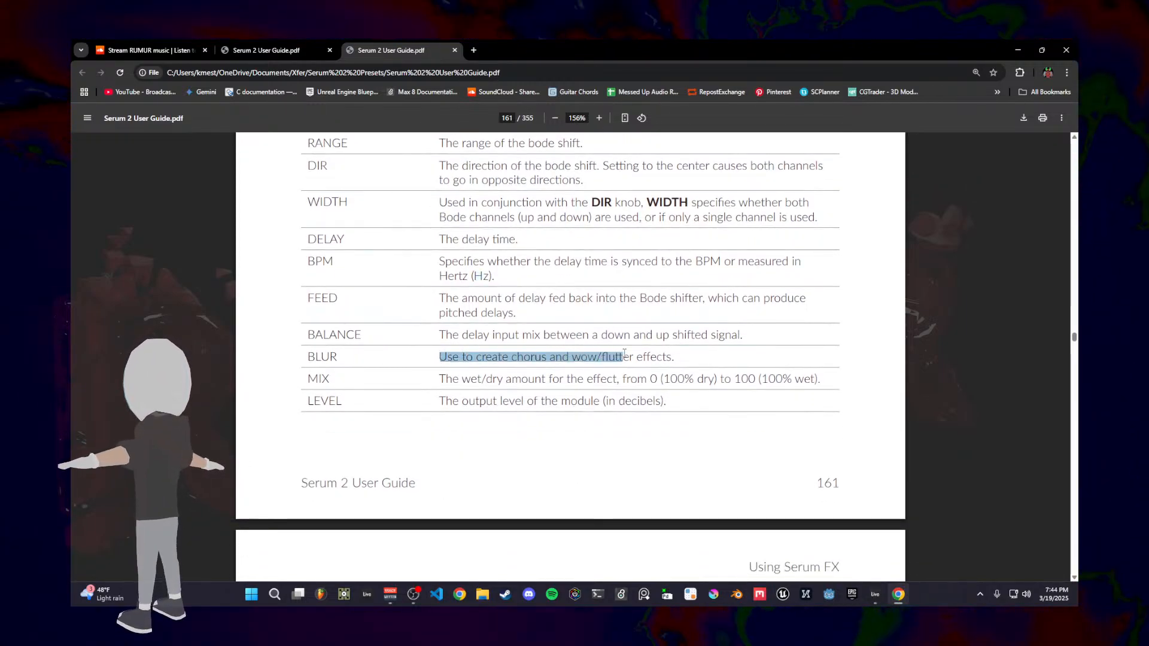
{"action": "left_click", "coordinate": [669, 355]}
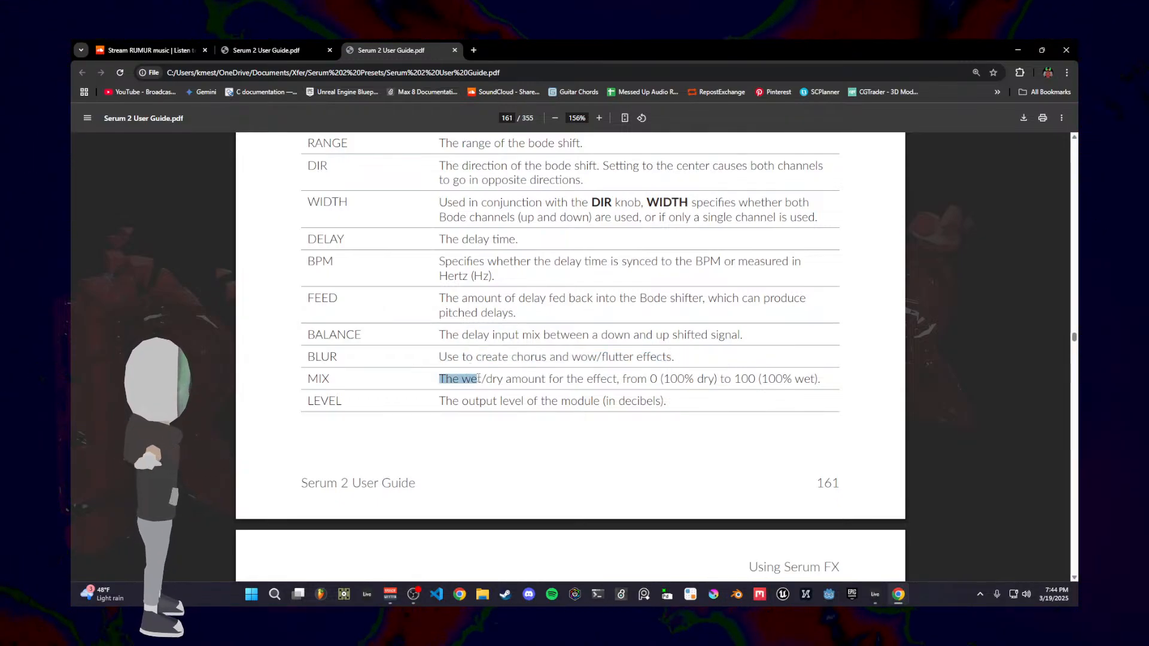
{"action": "left_click_drag", "start_coordinate": [479, 378], "coordinate": [504, 379]}
{"action": "scroll", "coordinate": [523, 377], "scroll_direction": "down", "scroll_amount": 5}
{"action": "scroll", "coordinate": [520, 379], "scroll_direction": "up", "scroll_amount": 4}
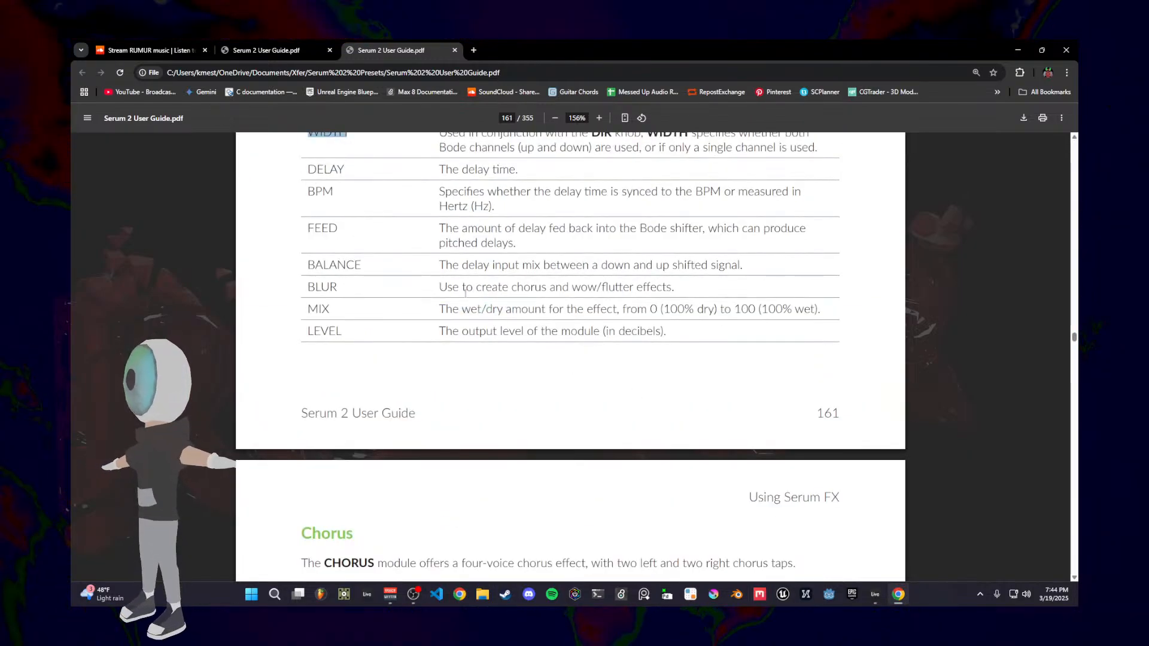
Step: Close the browser, return to Serum 2, and review the PD sources among Oscillator A's warp modes
{"action": "left_click", "coordinate": [1066, 50]}
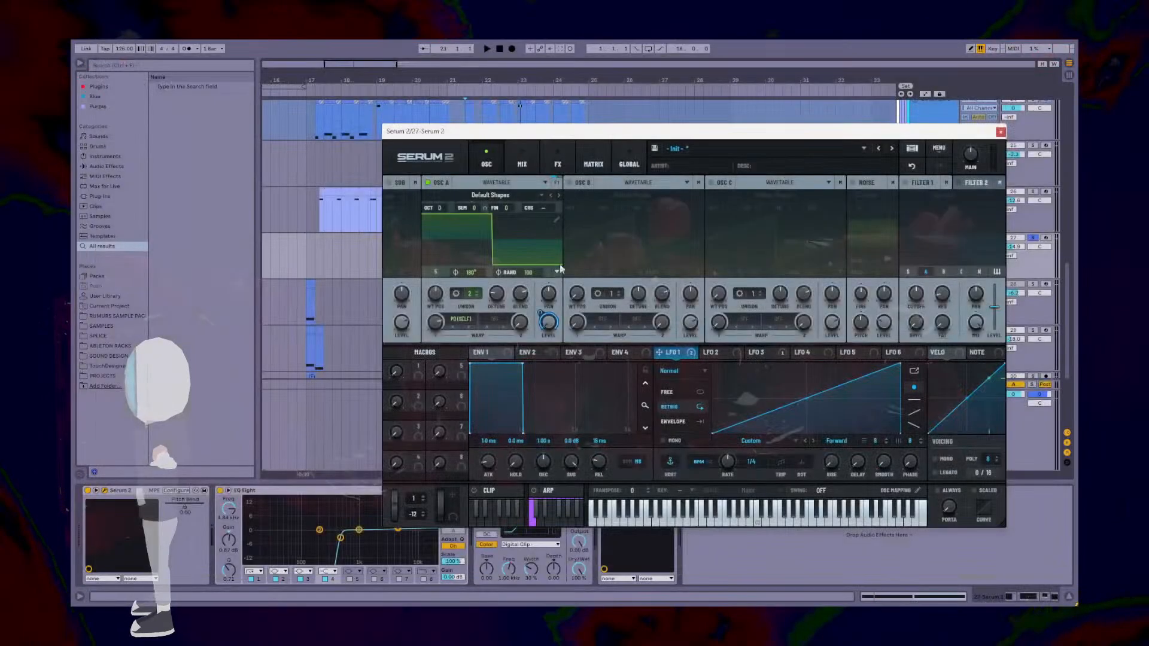
{"action": "left_click", "coordinate": [457, 319]}
{"action": "mouse_move", "coordinate": [491, 401]}
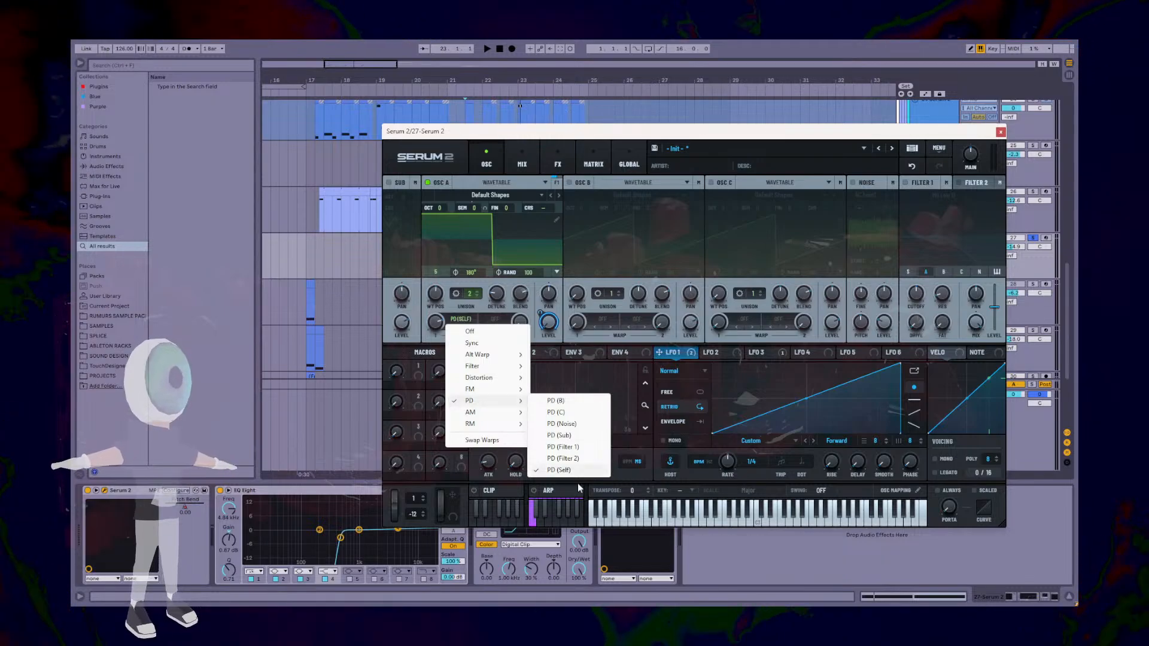
{"action": "left_click", "coordinate": [469, 244]}
{"action": "left_click", "coordinate": [502, 249]}
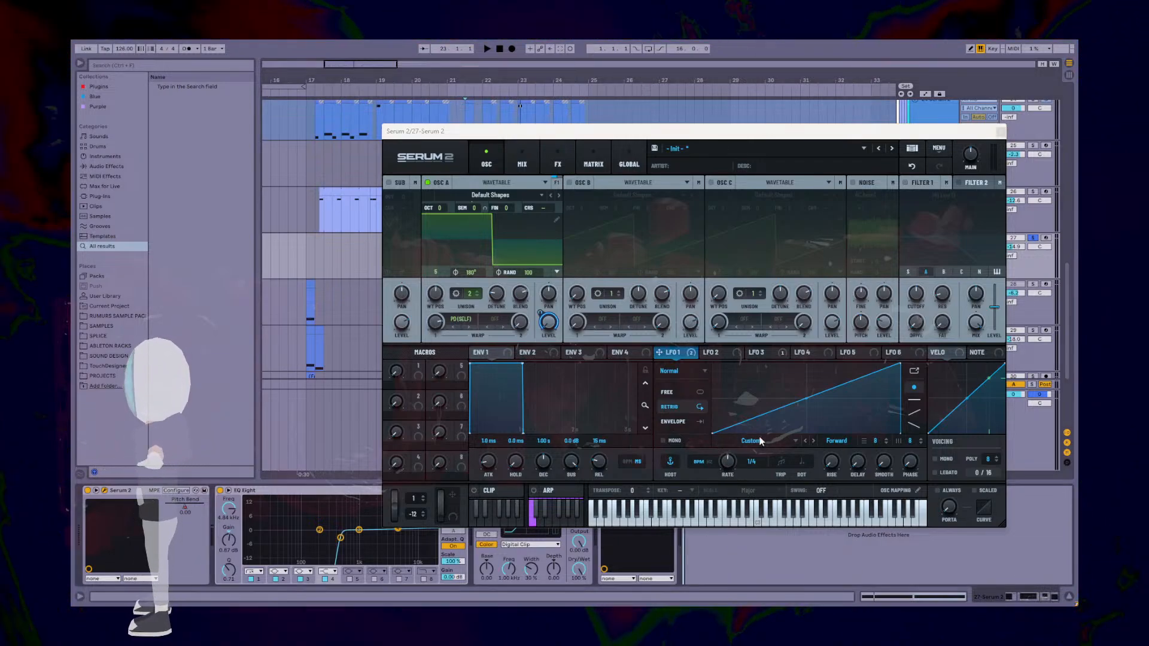
Step: Search the browser for "limit", add kHs Limiter after kHs Stereo on the 27 Serum 2 track, and briefly audition it
{"action": "key", "text": "Escape"}
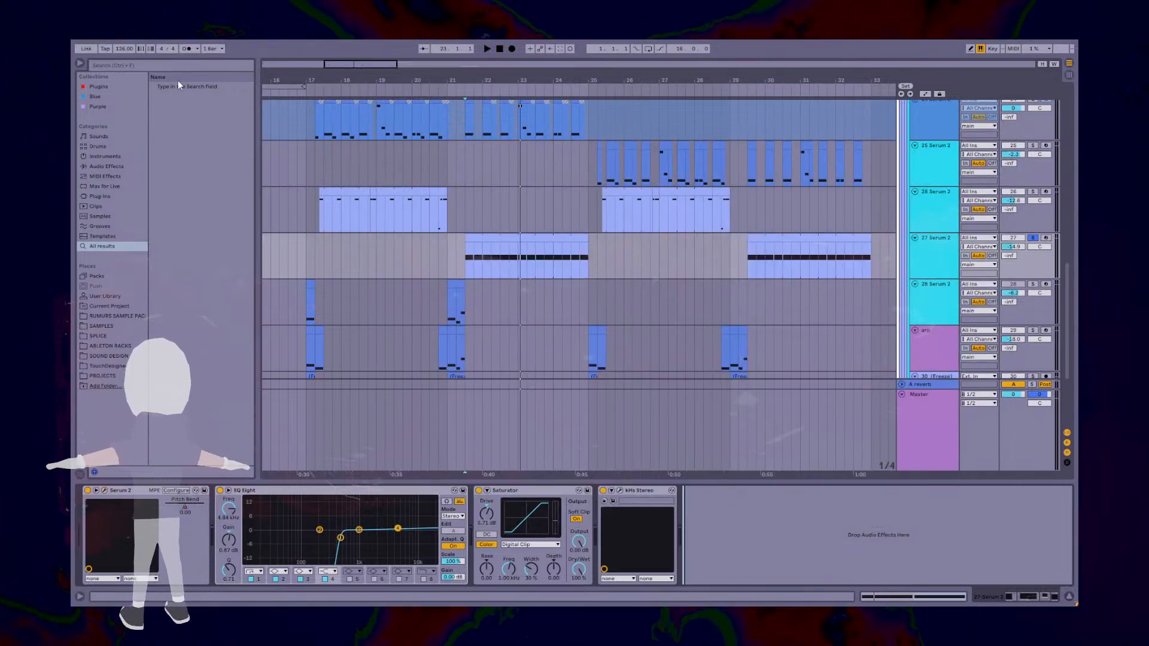
{"action": "left_click", "coordinate": [171, 66]}
{"action": "type", "text": "limit"}
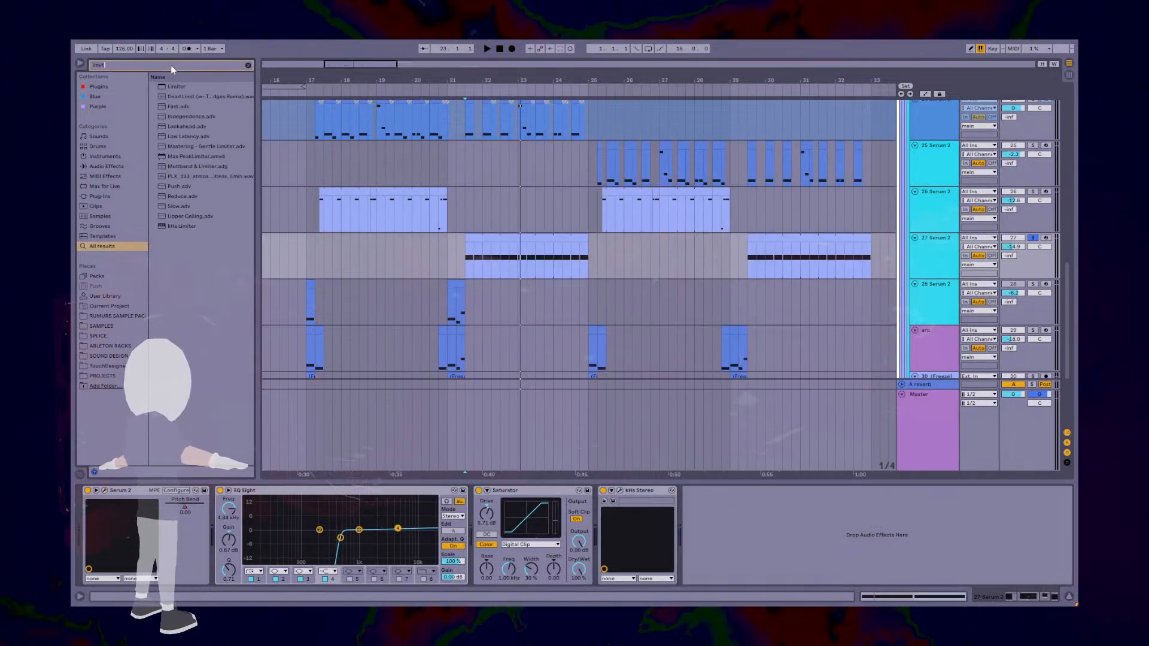
{"action": "left_click_drag", "start_coordinate": [187, 227], "coordinate": [728, 523]}
{"action": "left_click", "coordinate": [705, 491]}
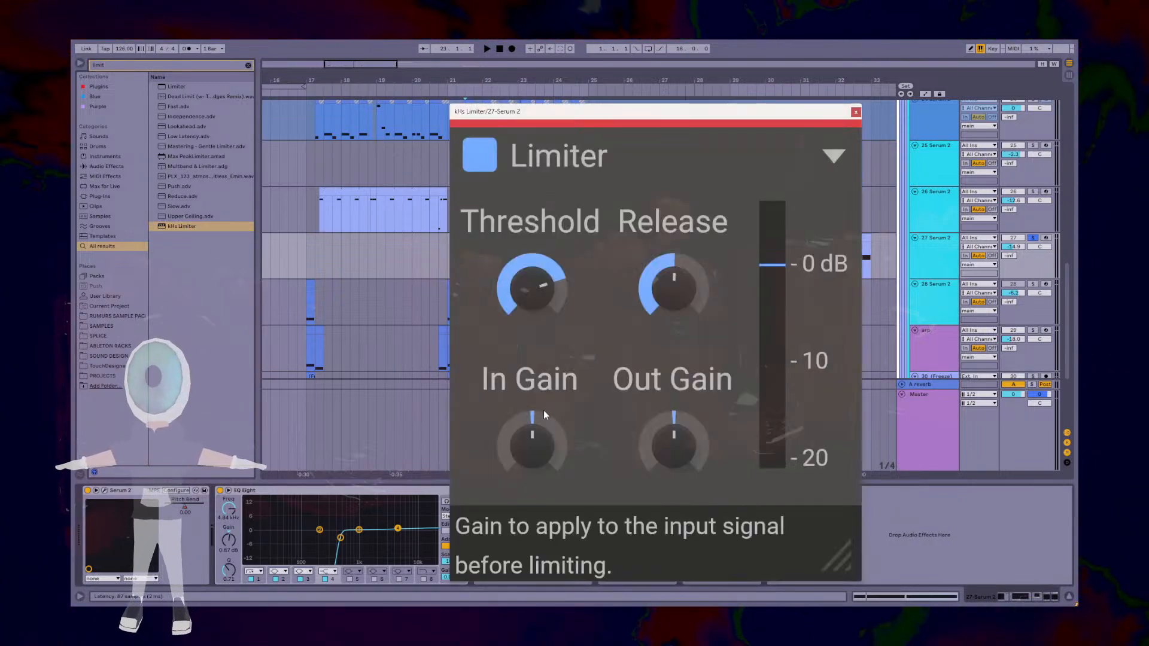
{"action": "key", "text": "space"}
{"action": "key", "text": "space"}
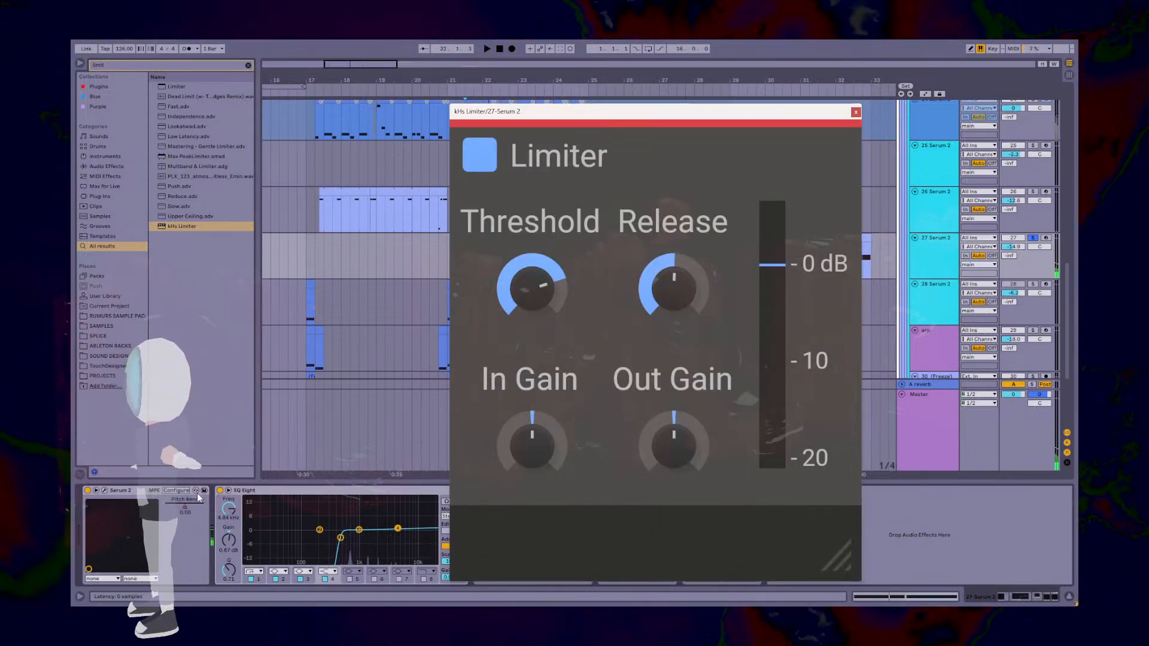
Step: Reopen Serum 2 on the track, play the bass, and expand EQ Eight's spectrum display during playback
{"action": "left_click", "coordinate": [106, 491]}
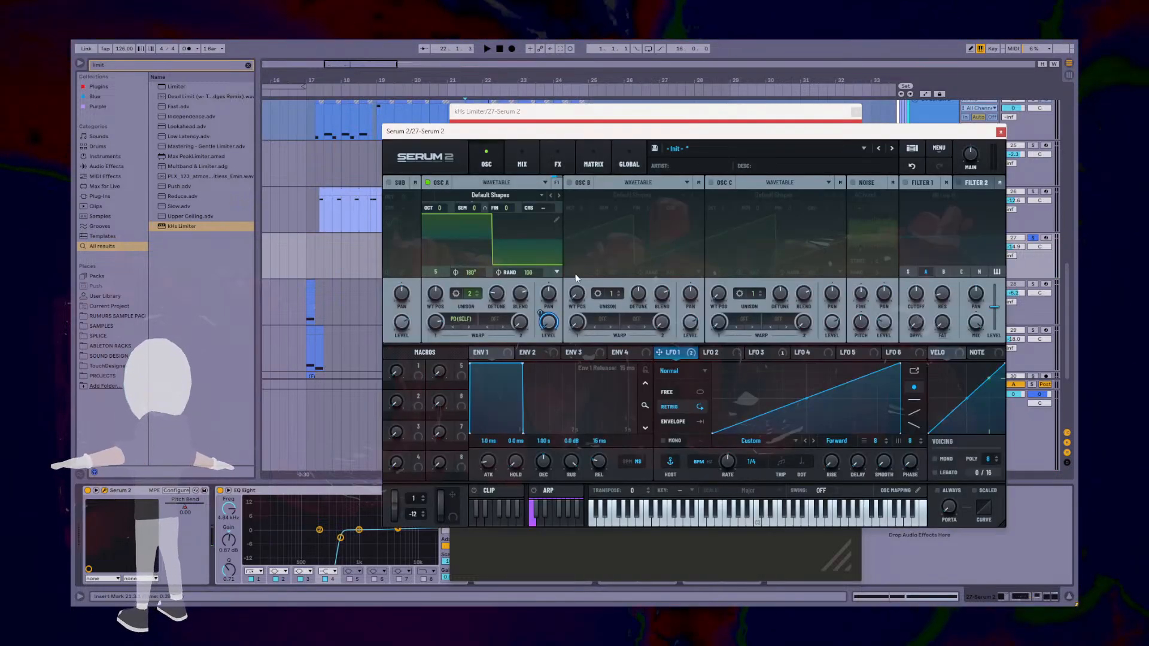
{"action": "key", "text": "space"}
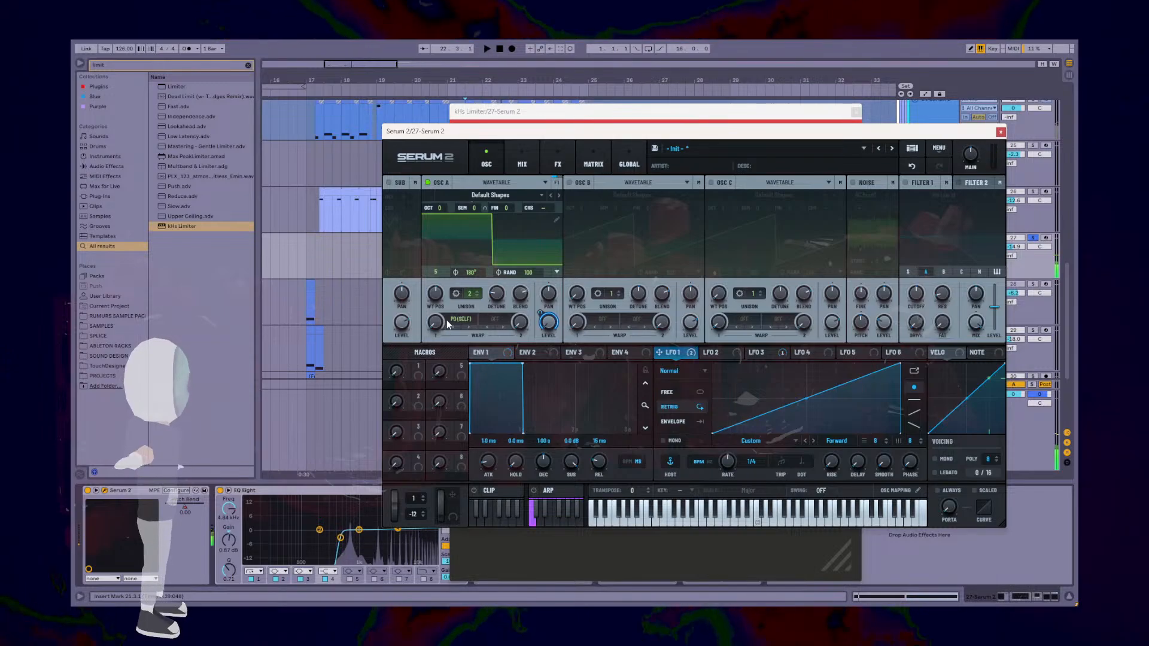
{"action": "key", "text": "space"}
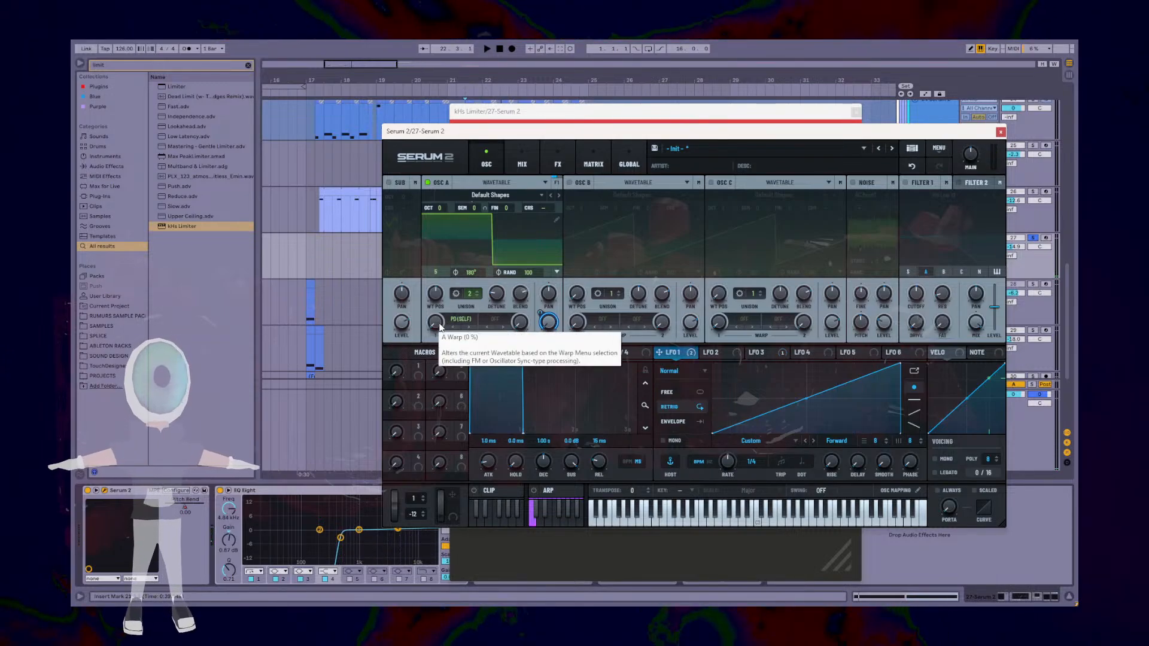
{"action": "key", "text": "space"}
{"action": "left_click", "coordinate": [440, 491]}
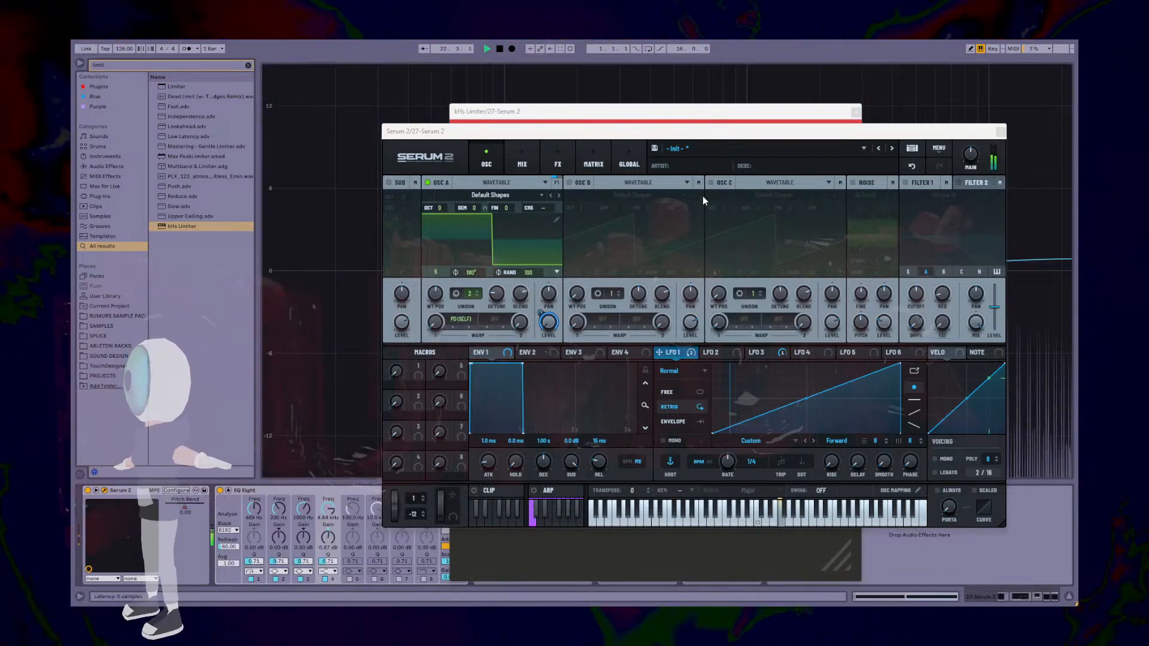
Step: Close the kHs Limiter window, move Serum 2 clear of the EQ Eight spectrum, and play the bass to watch its frequencies
{"action": "left_click_drag", "start_coordinate": [820, 114], "coordinate": [732, 108]}
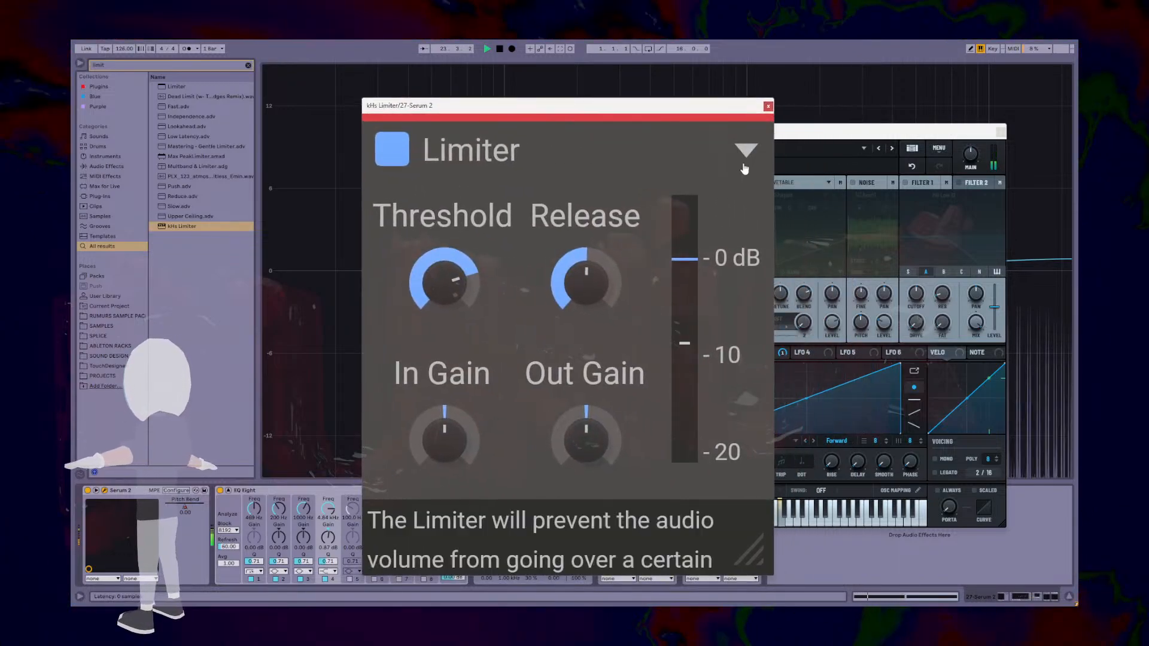
{"action": "left_click", "coordinate": [768, 105]}
{"action": "left_click_drag", "start_coordinate": [810, 128], "coordinate": [480, 117]}
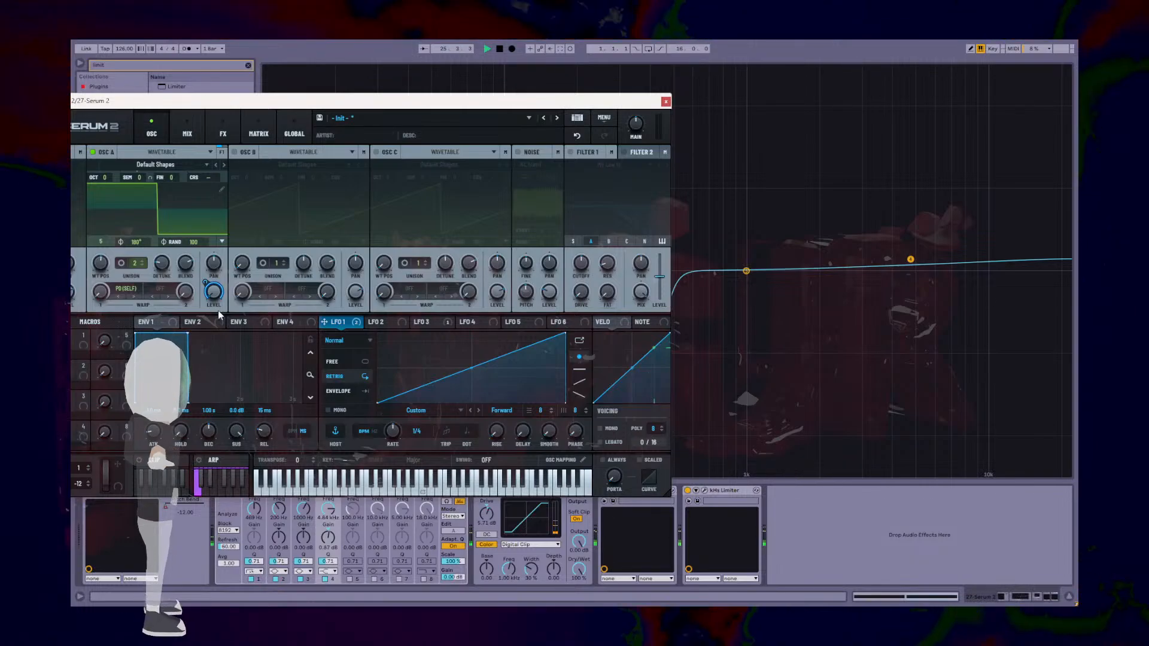
{"action": "key", "text": "space"}
{"action": "key", "text": "space"}
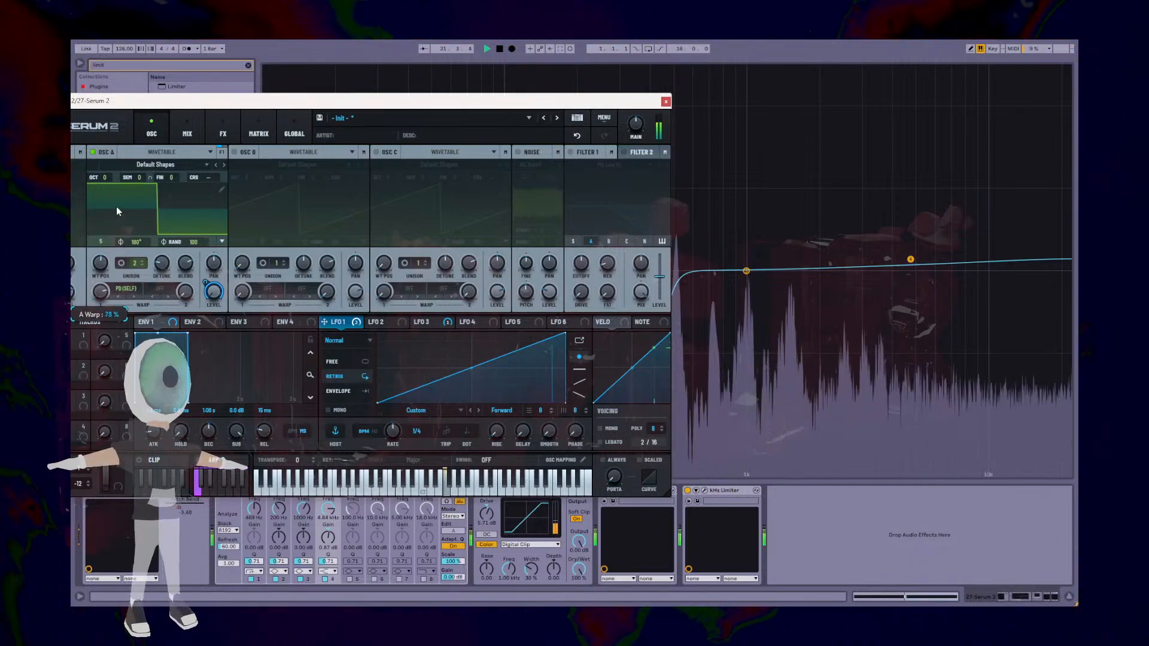
{"action": "left_click_drag", "start_coordinate": [503, 103], "coordinate": [410, 79]}
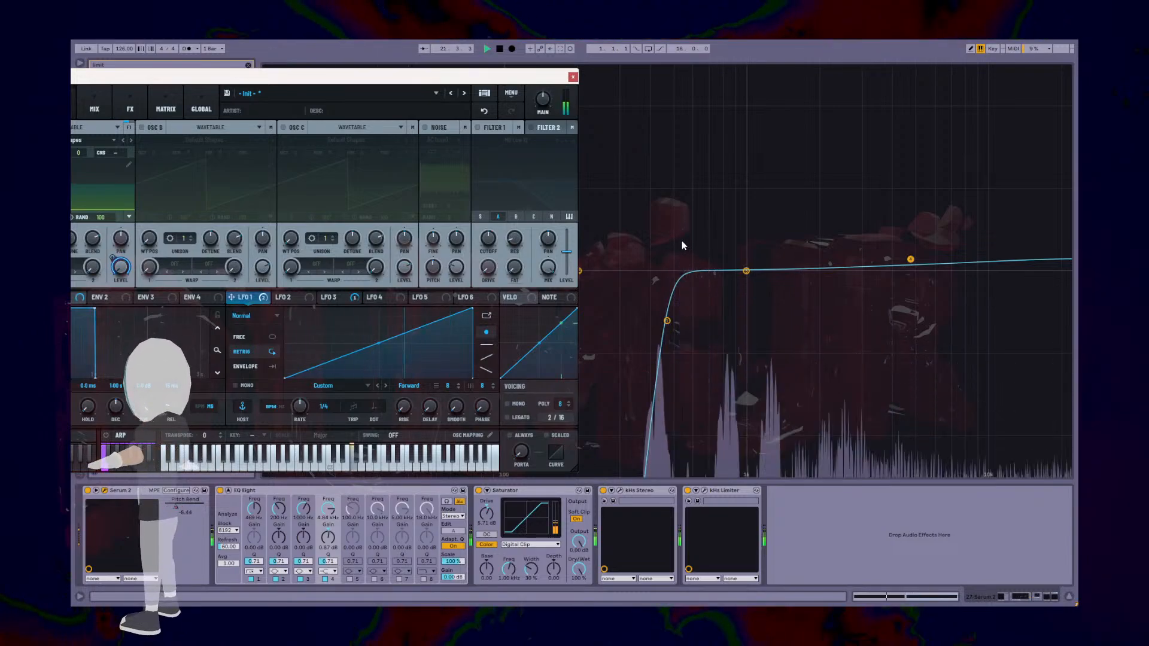
{"action": "key", "text": "space"}
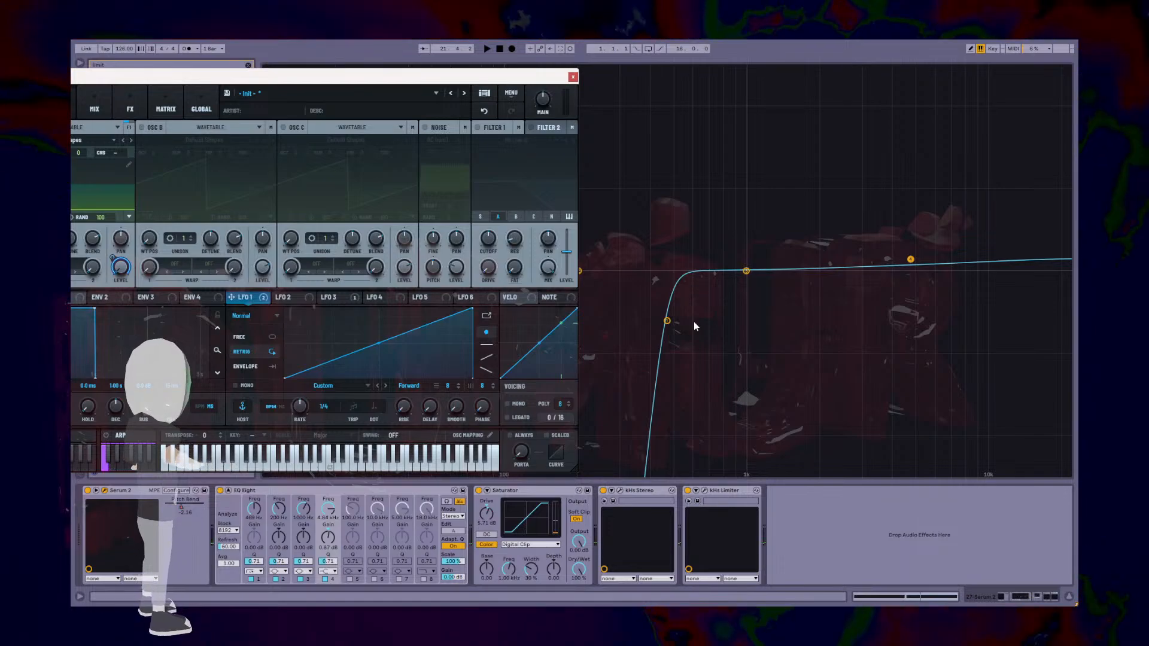
Step: Bring Oscillator A back into view and replay the bass, comparing its PD (Self) warp with the upper EQ Eight spectrum
{"action": "left_click_drag", "start_coordinate": [342, 75], "coordinate": [530, 75]}
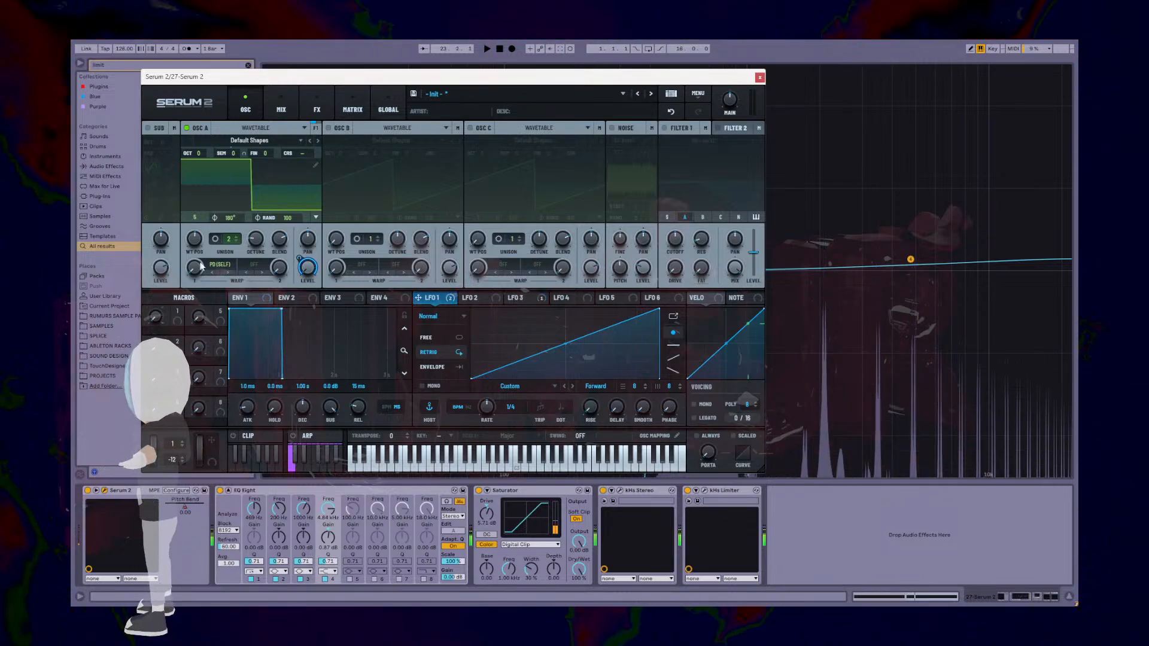
{"action": "key", "text": "space"}
{"action": "key", "text": "space"}
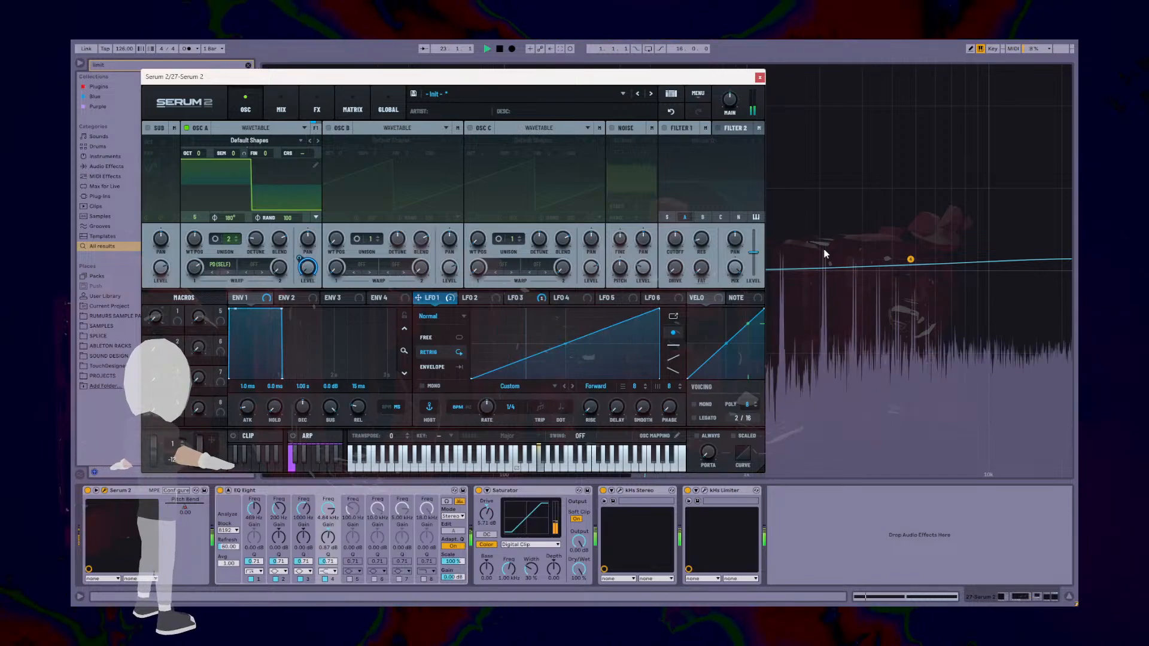
{"action": "left_click_drag", "start_coordinate": [637, 82], "coordinate": [609, 78]}
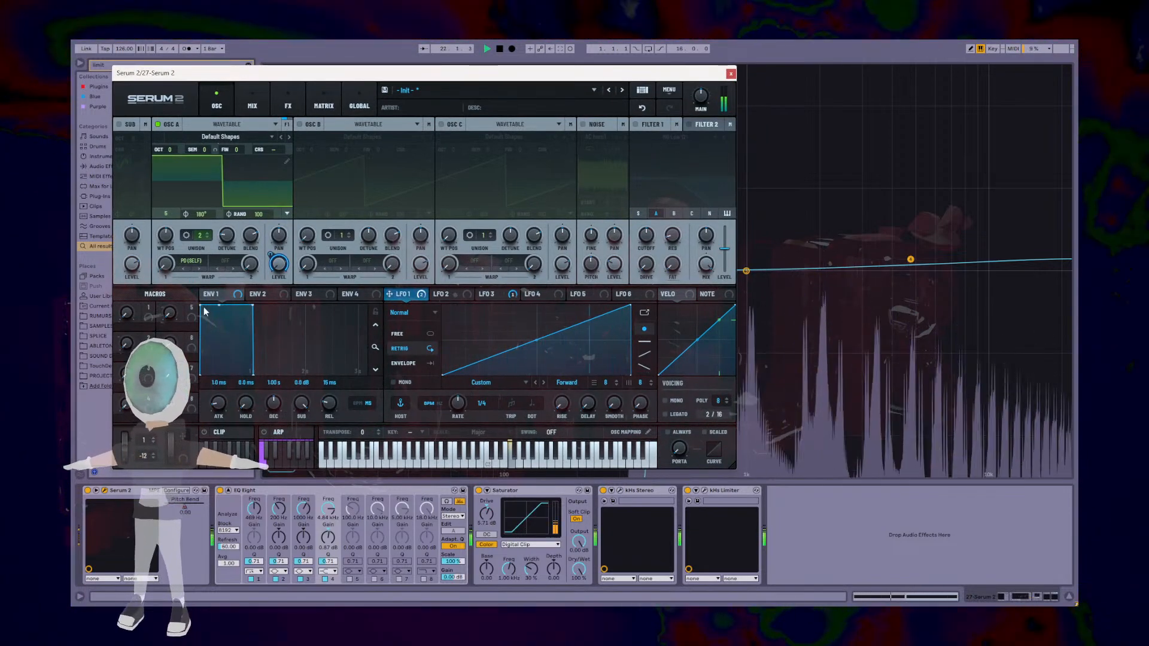
{"action": "key", "text": "space"}
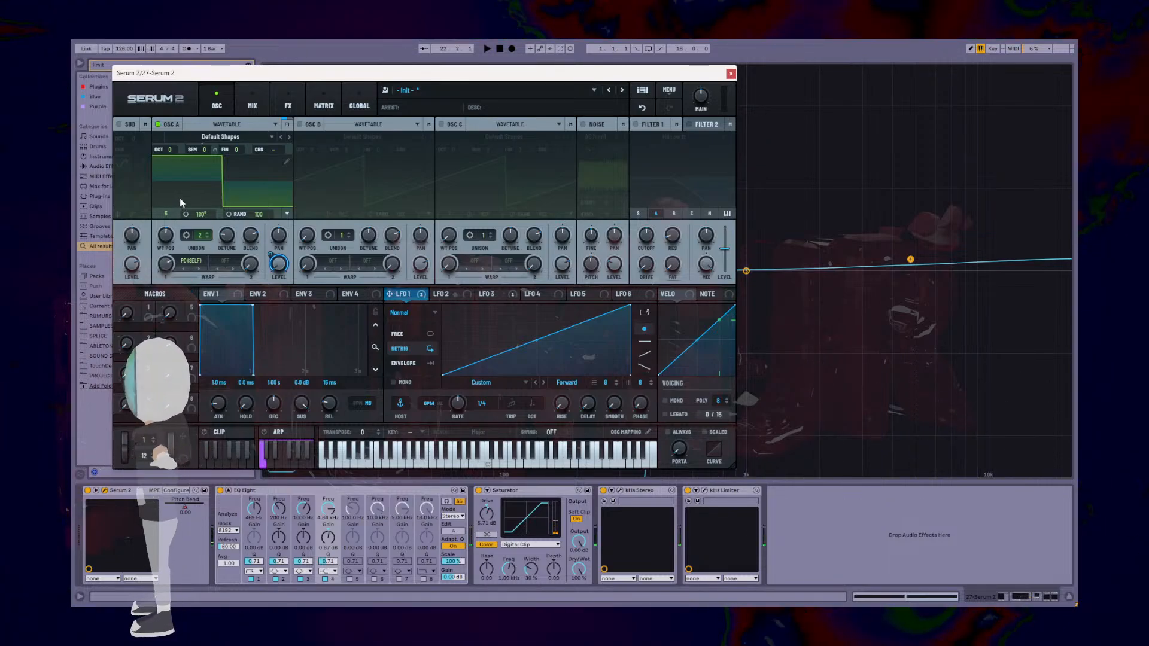
{"action": "left_click_drag", "start_coordinate": [462, 80], "coordinate": [674, 112]}
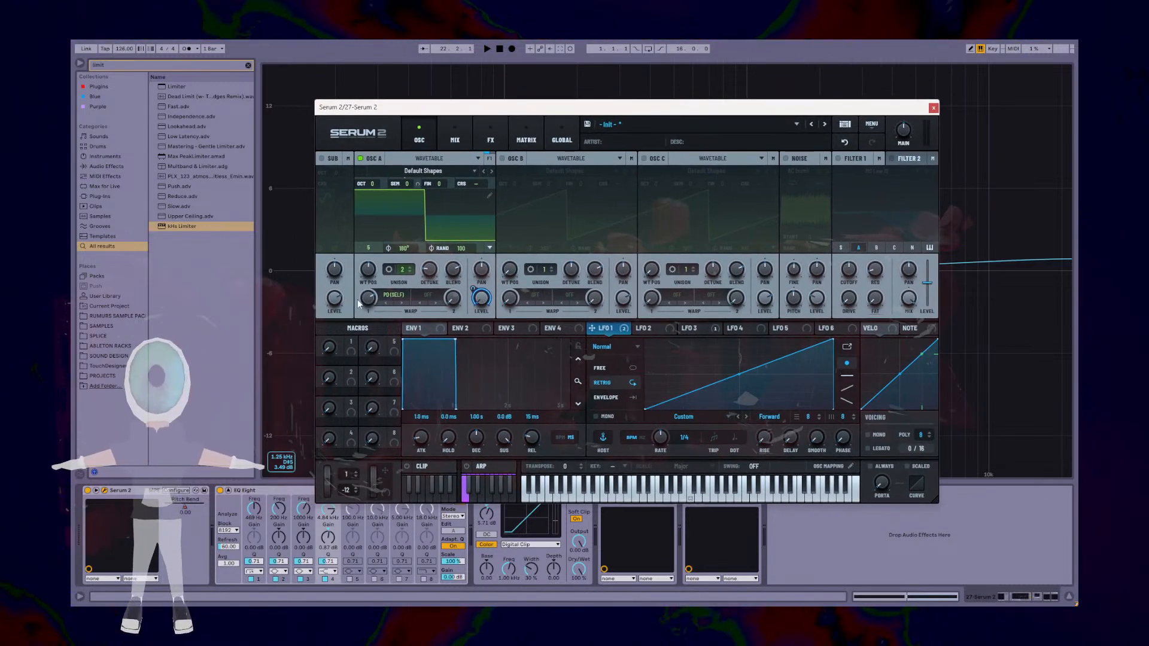
{"action": "mouse_move", "coordinate": [366, 300]}
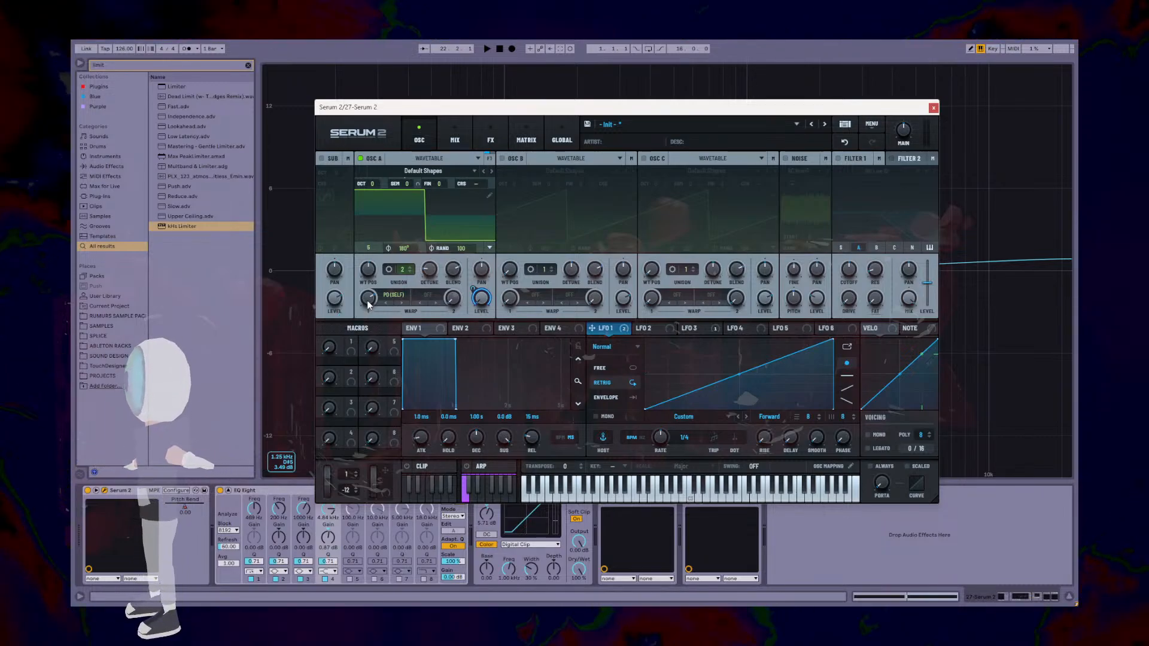
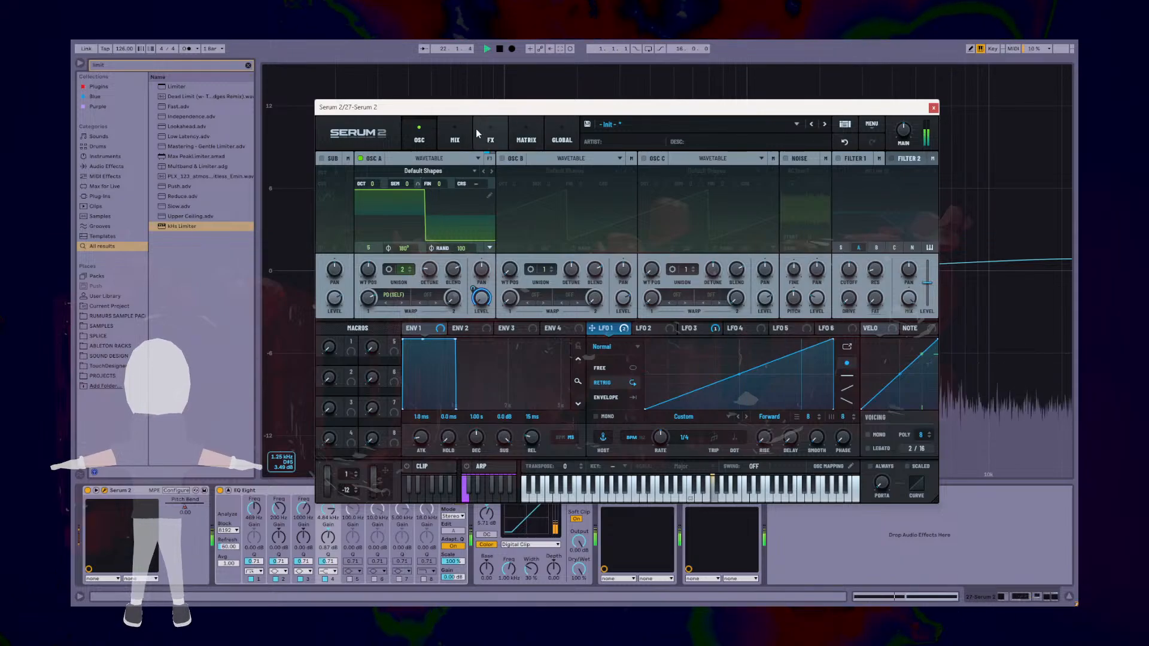
Step: Review Serum 2's mixer page and the LFO 3 and LFO 1 shapes while the bass plays
{"action": "left_click", "coordinate": [458, 129]}
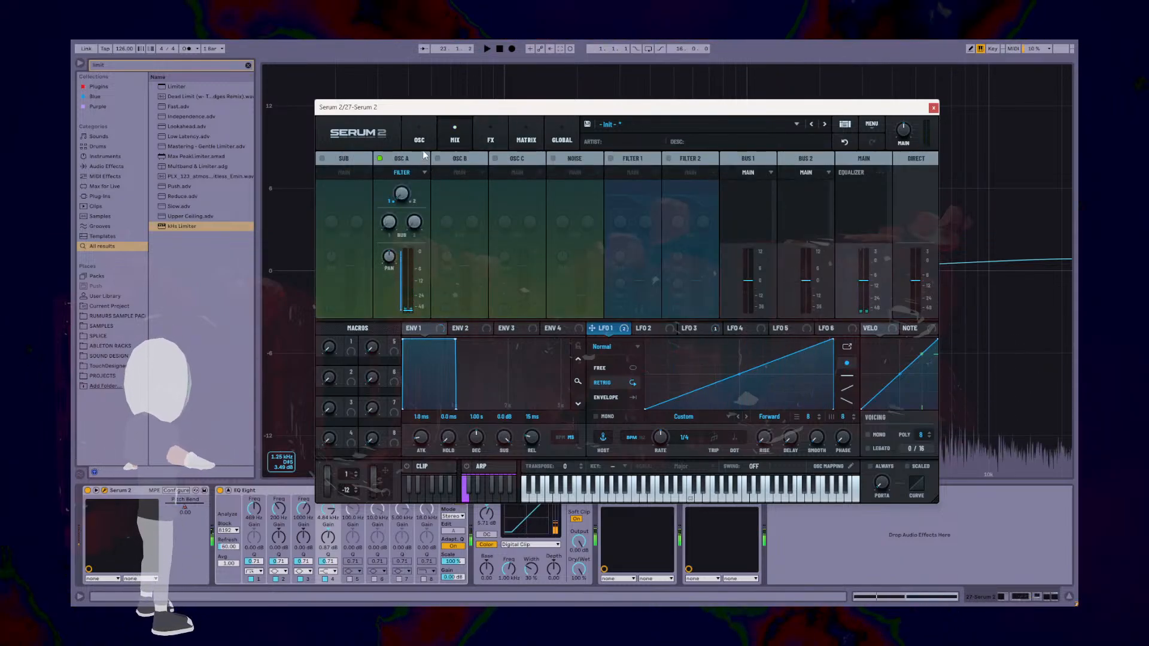
{"action": "left_click", "coordinate": [701, 327]}
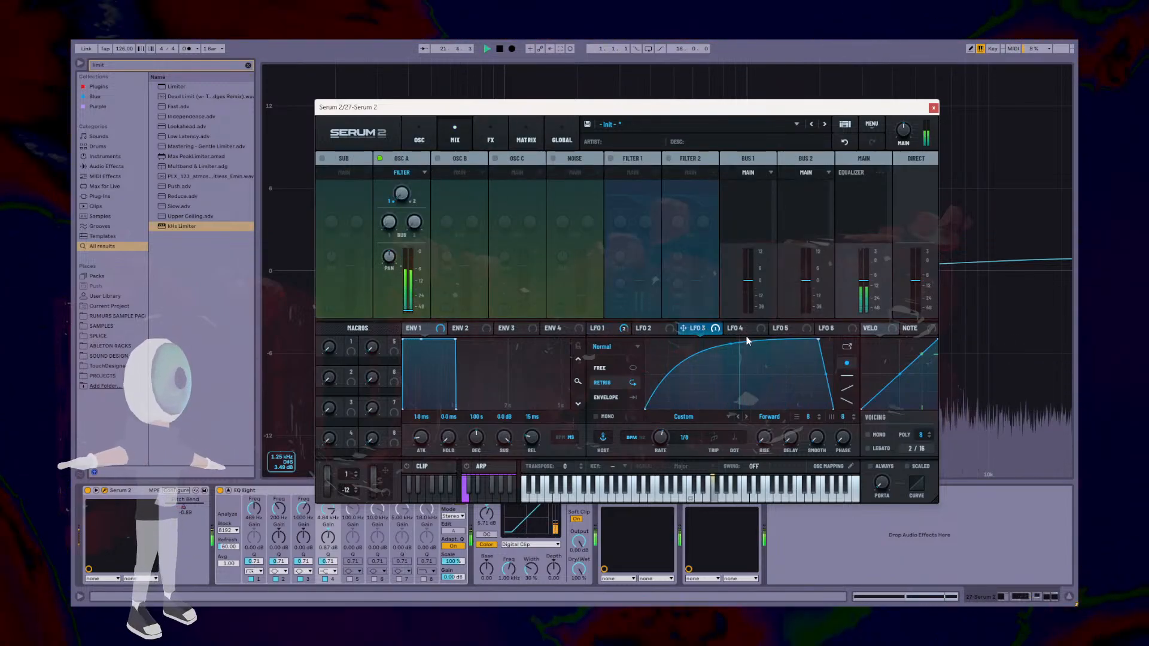
{"action": "left_click", "coordinate": [626, 331]}
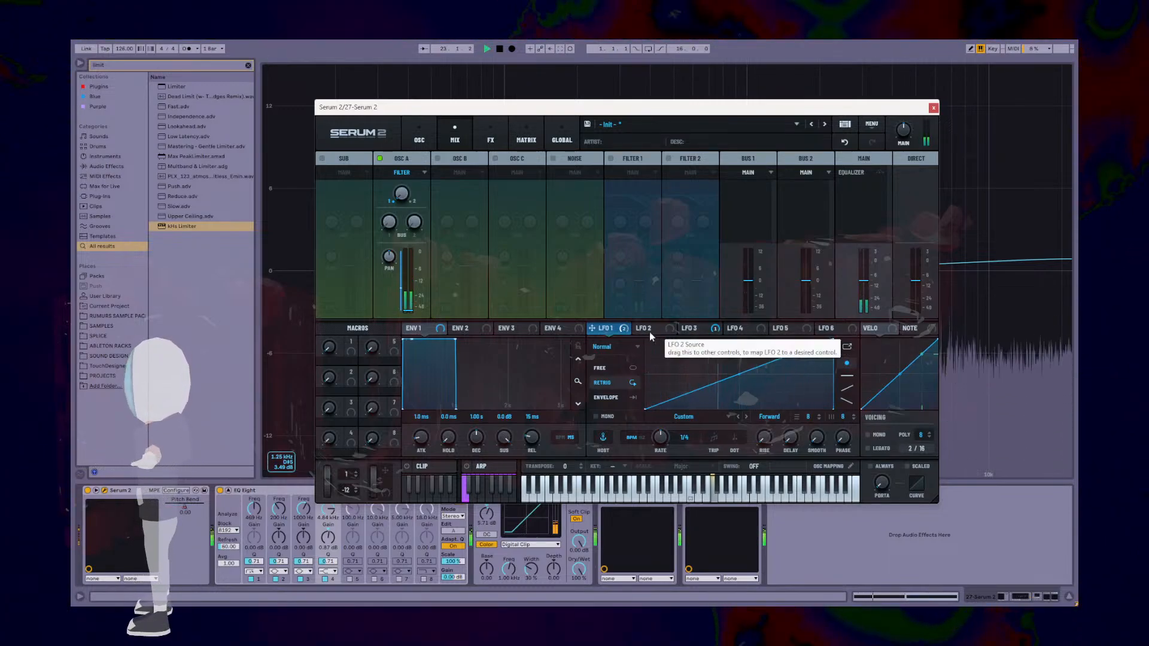
{"action": "key", "text": "space"}
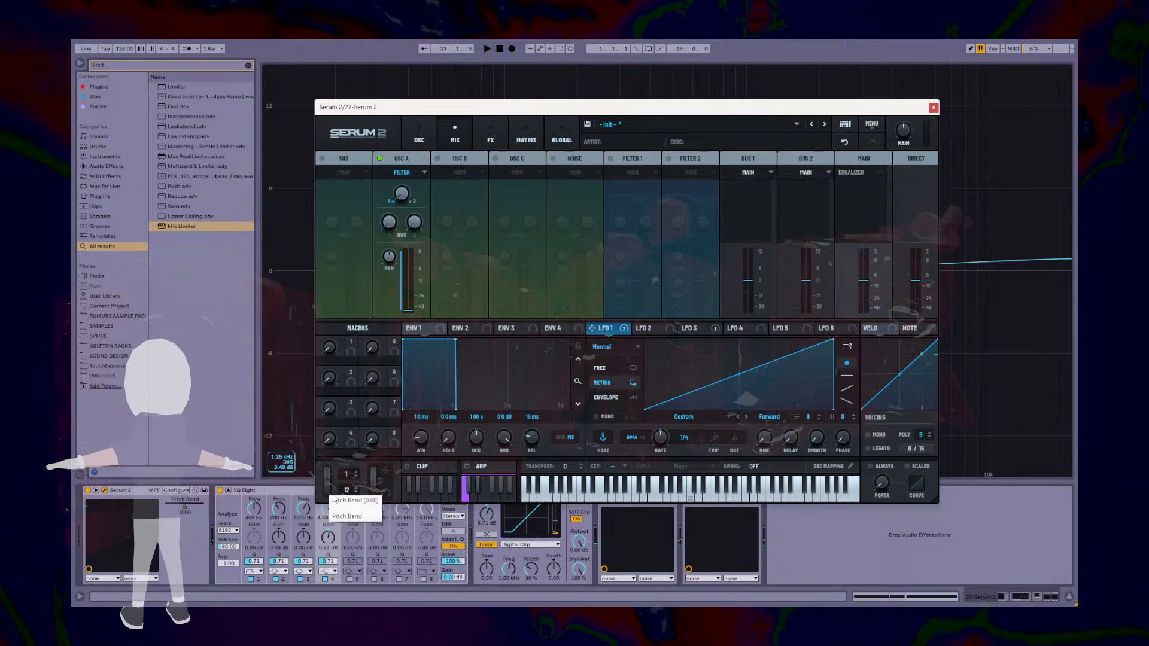
Step: Return from Serum 2 to the arrangement and play the 27 Serum 2 track with its Pitch Bend automation shown
{"action": "left_click", "coordinate": [934, 108]}
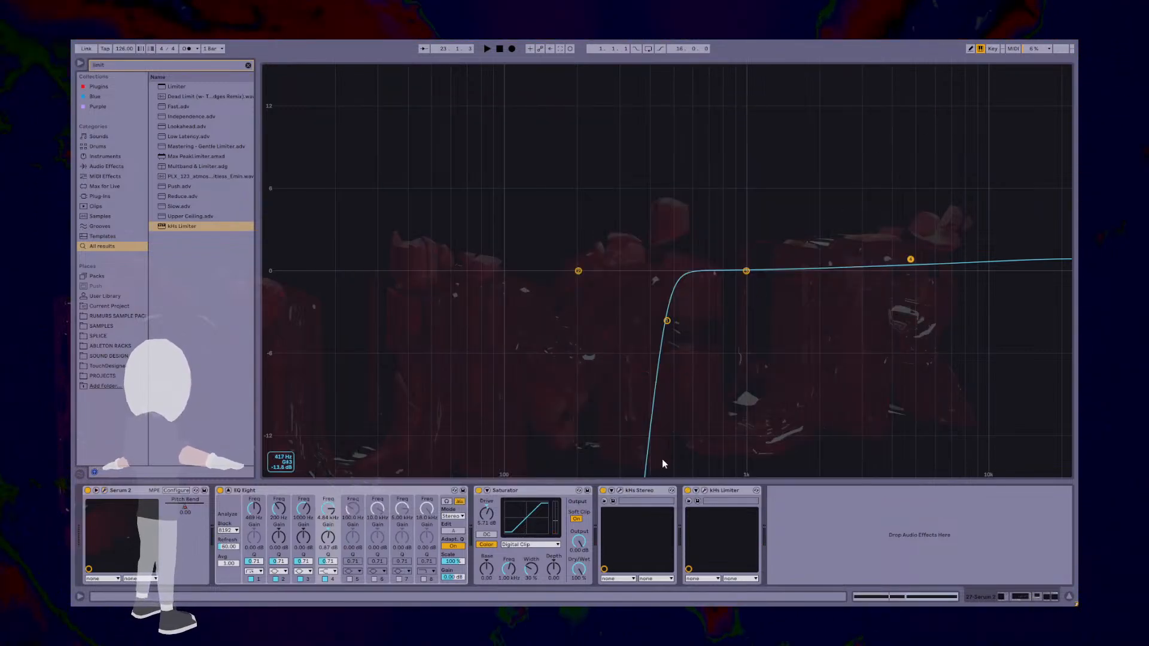
{"action": "right_click", "coordinate": [187, 507]}
{"action": "left_click", "coordinate": [209, 513]}
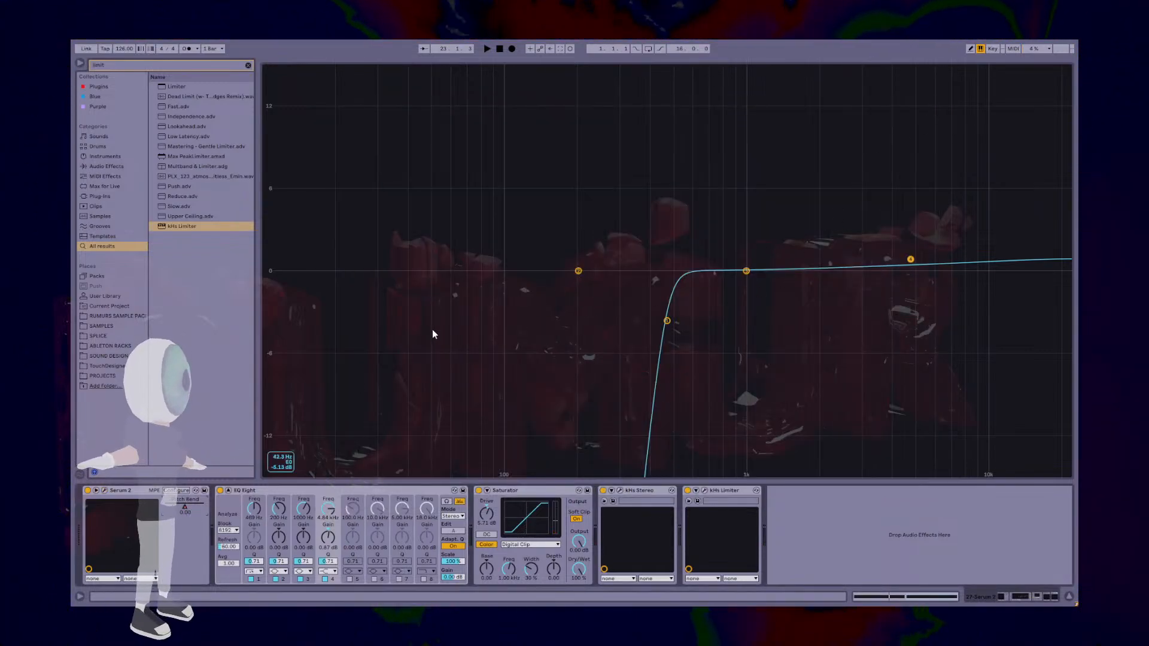
{"action": "key", "text": "Escape"}
{"action": "scroll", "coordinate": [706, 203], "scroll_direction": "up", "scroll_amount": 1}
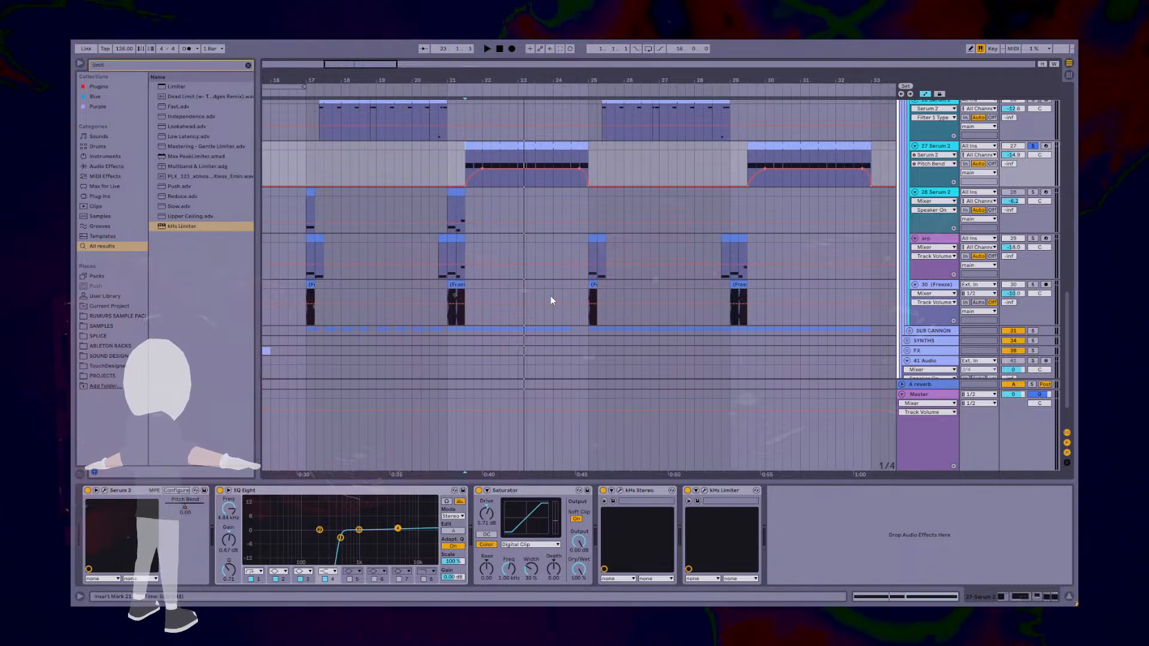
{"action": "key", "text": "space"}
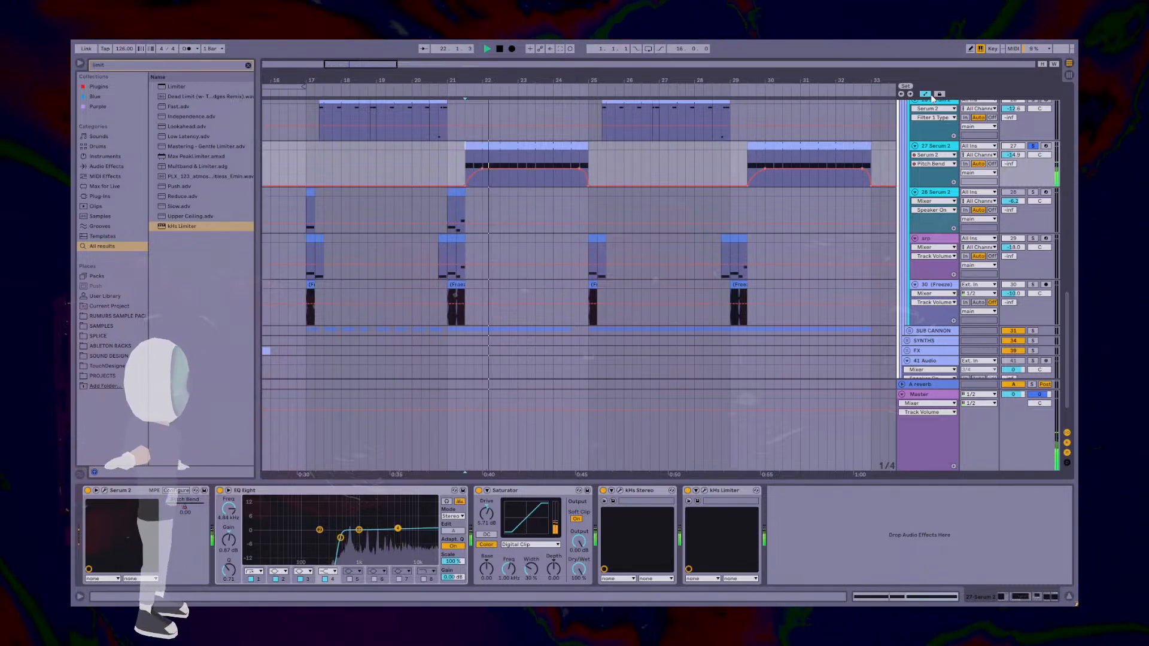
Step: Hide the automation lanes, unsolo the 27 Serum 2 track, and play its section within the full mix
{"action": "key", "text": "space"}
{"action": "scroll", "coordinate": [898, 193], "scroll_direction": "up", "scroll_amount": 2}
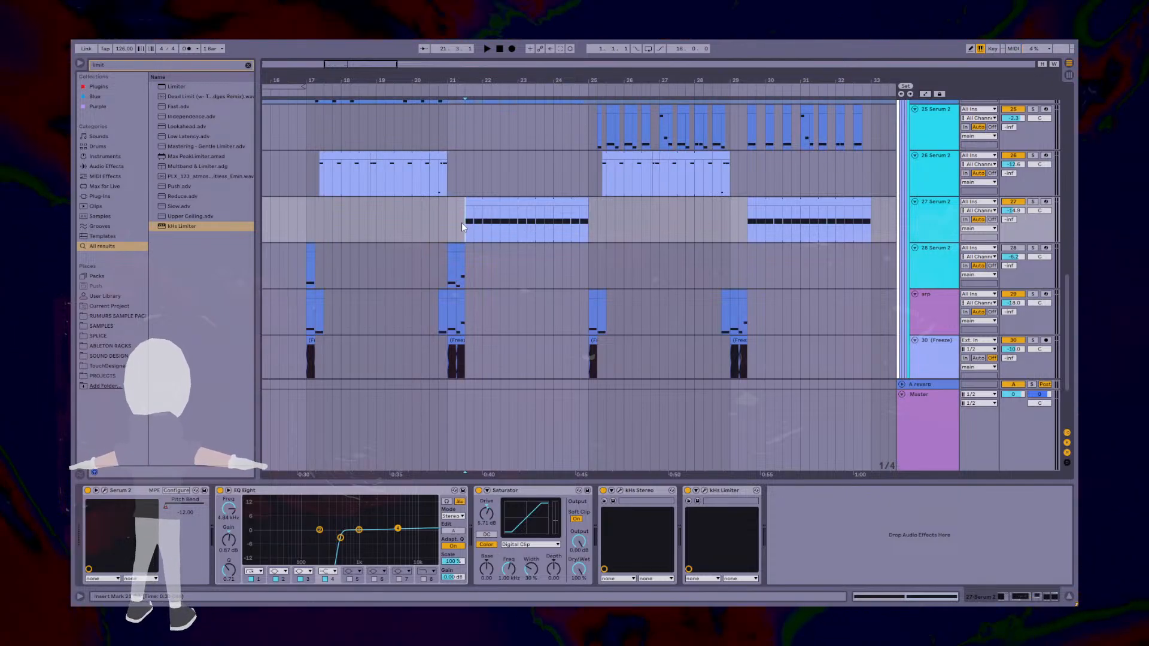
{"action": "key", "text": "space"}
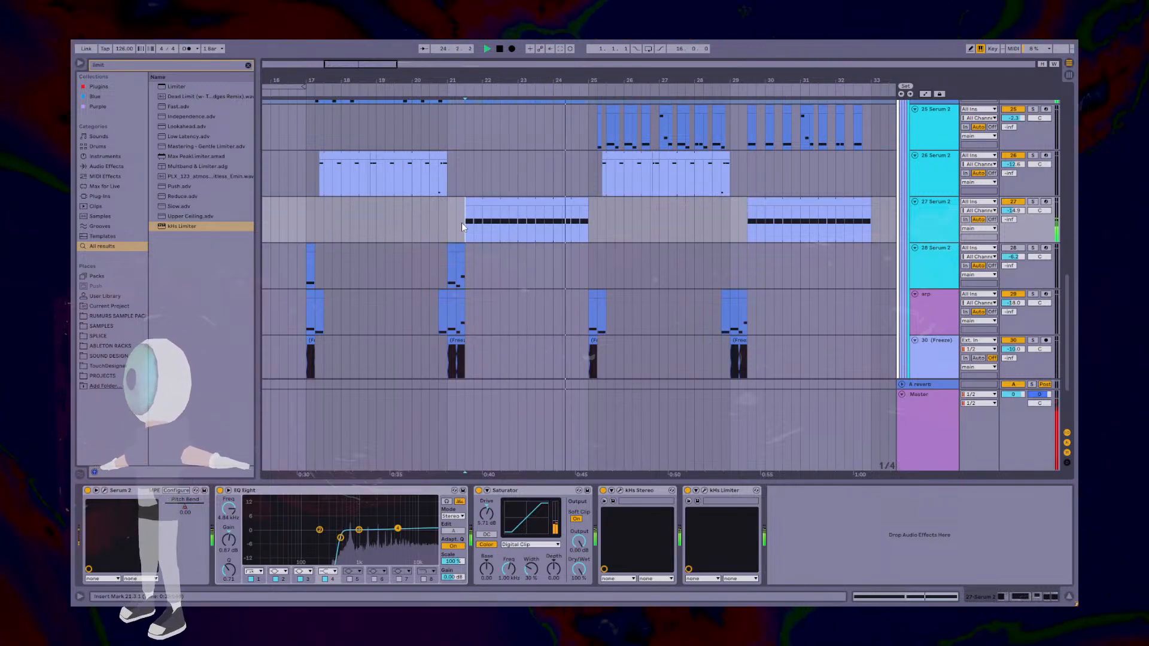
{"action": "key", "text": "space"}
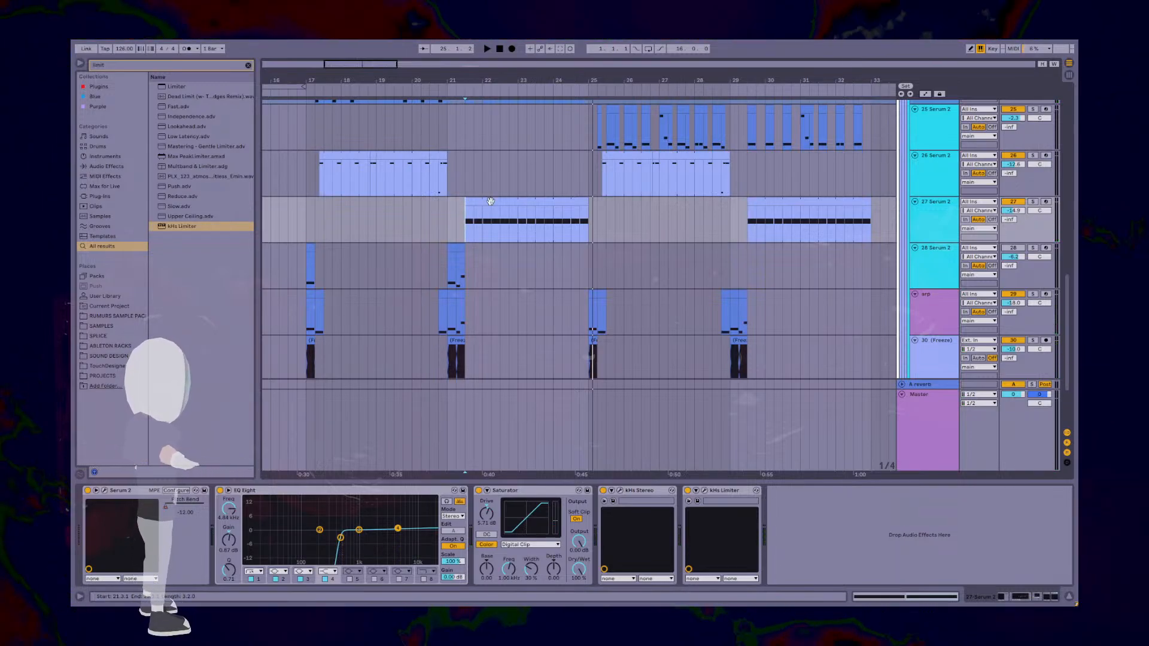
Step: Audition the 28 Serum 2 track's clip at bar 17 and leave the track deactivated
{"action": "left_click", "coordinate": [307, 264]}
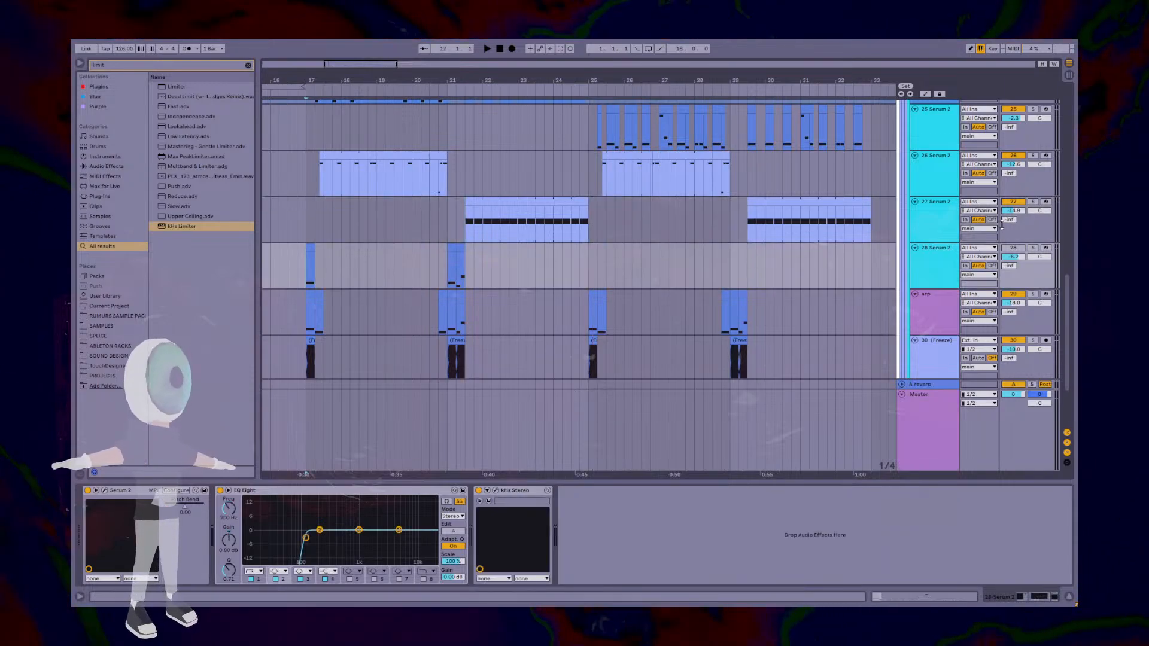
{"action": "key", "text": "space"}
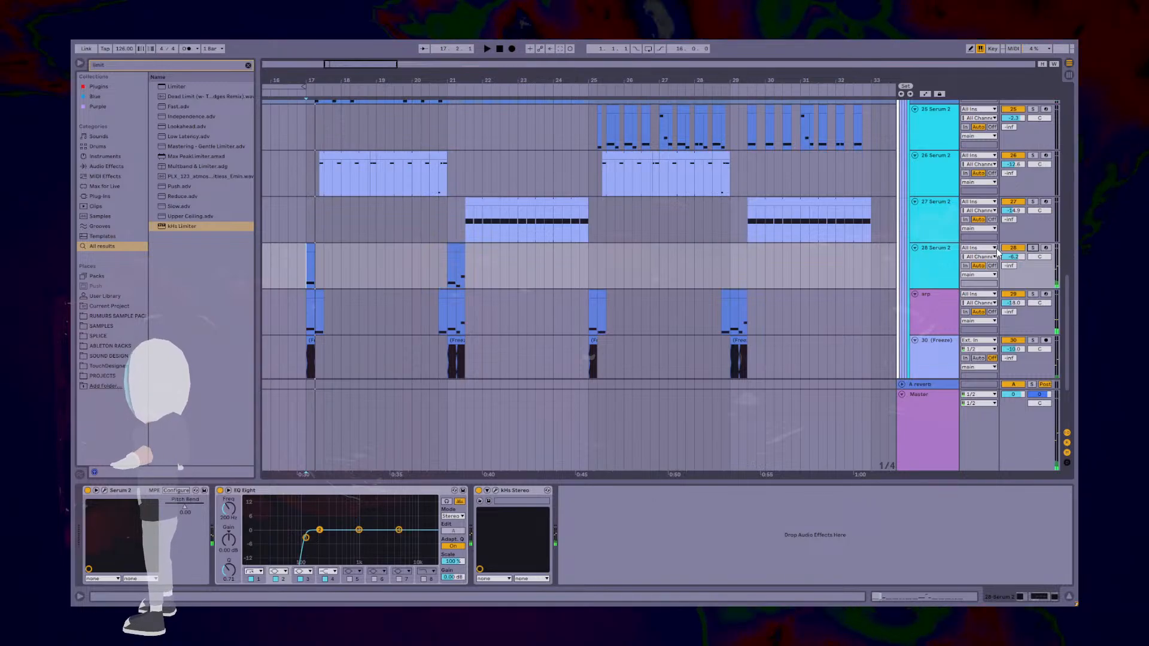
{"action": "left_click", "coordinate": [1013, 248]}
Step: Move the 30 (Freeze) track directly above the arp track
{"action": "scroll", "coordinate": [687, 296], "scroll_direction": "down", "scroll_amount": 3}
{"action": "left_click", "coordinate": [936, 259]}
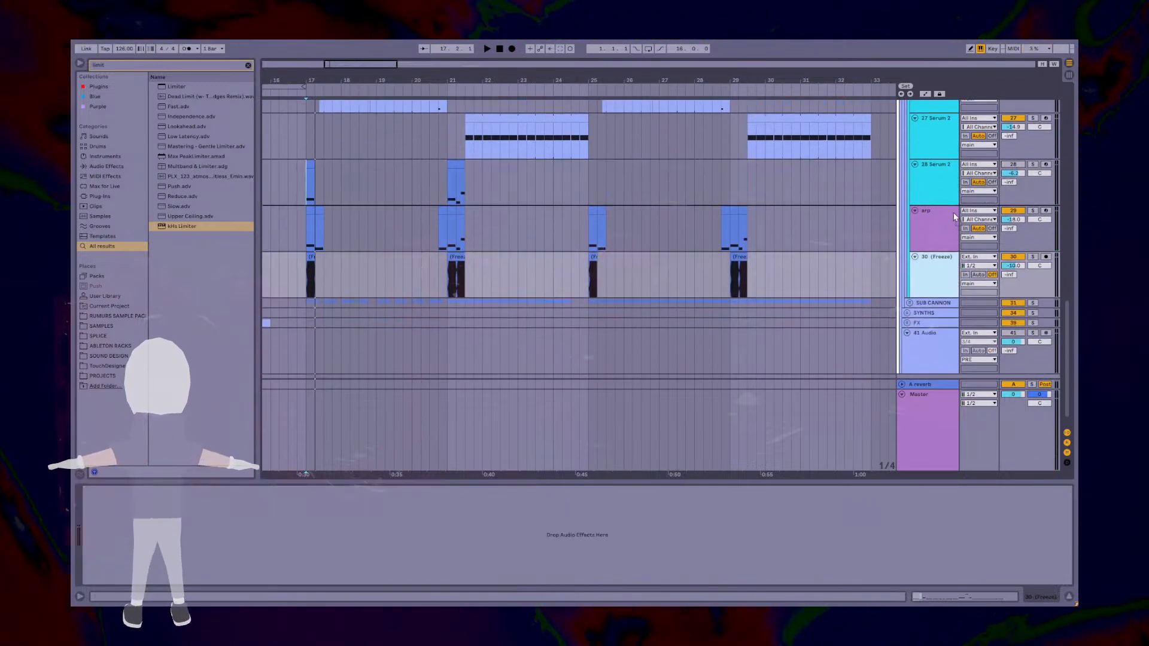
{"action": "left_click_drag", "start_coordinate": [956, 218], "coordinate": [954, 213]}
Step: Solo the frozen track and audition its clips at bars 17, 21, 25 and 29
{"action": "left_click", "coordinate": [309, 230]}
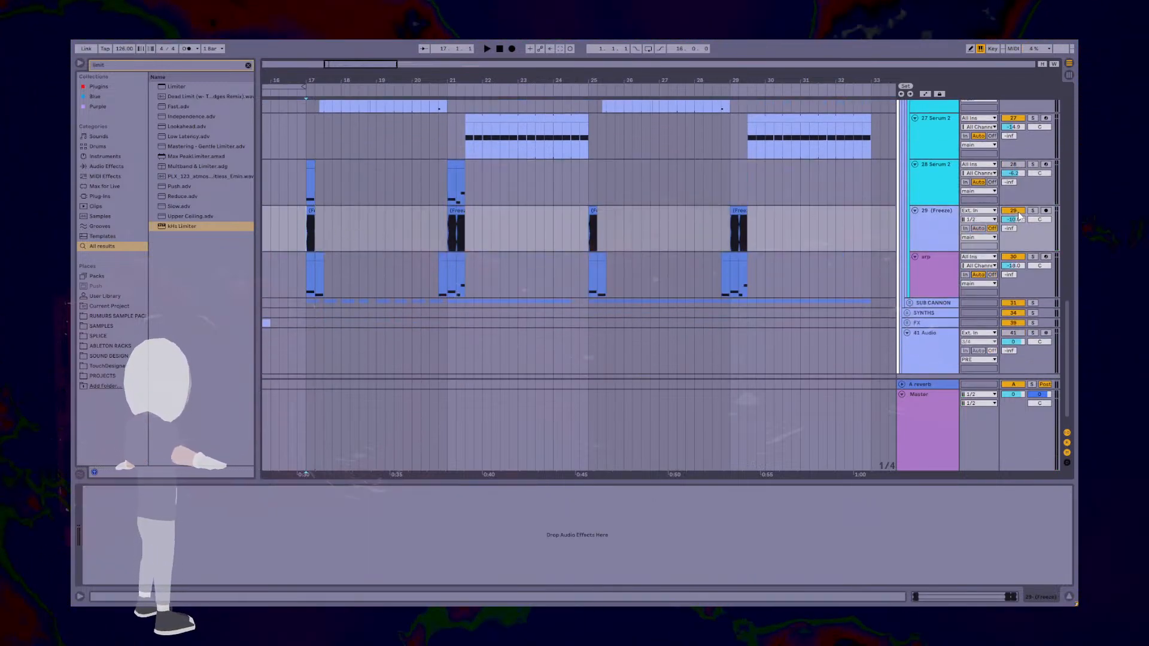
{"action": "left_click", "coordinate": [1033, 211]}
{"action": "key", "text": "space"}
{"action": "left_click", "coordinate": [448, 236]}
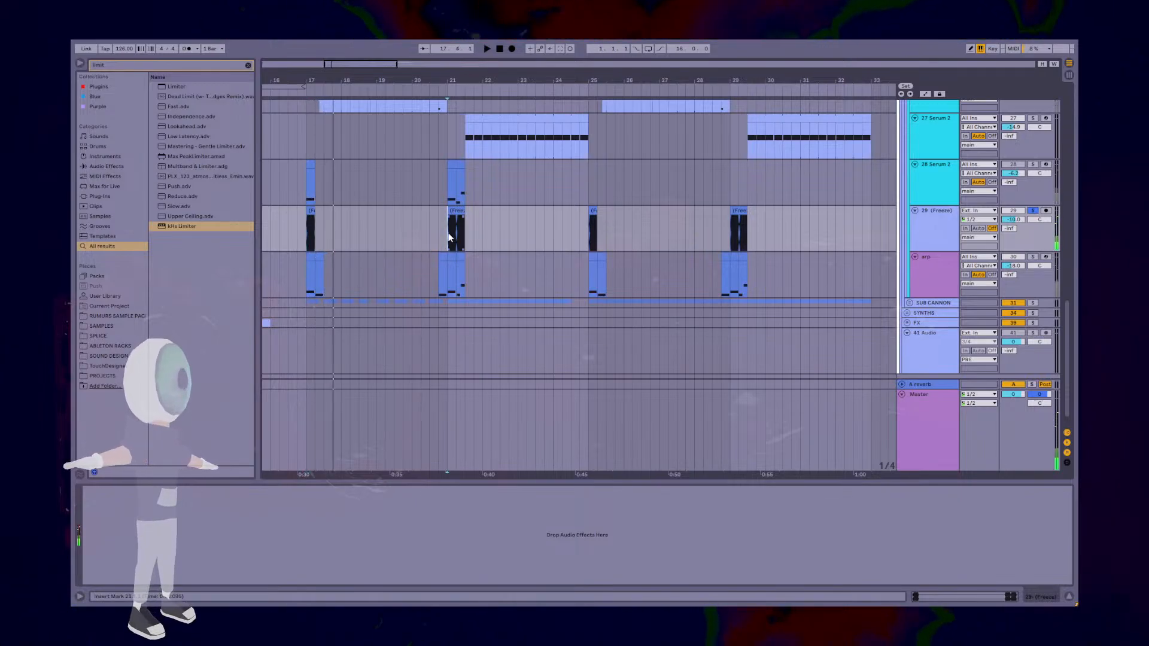
{"action": "left_click", "coordinate": [589, 231]}
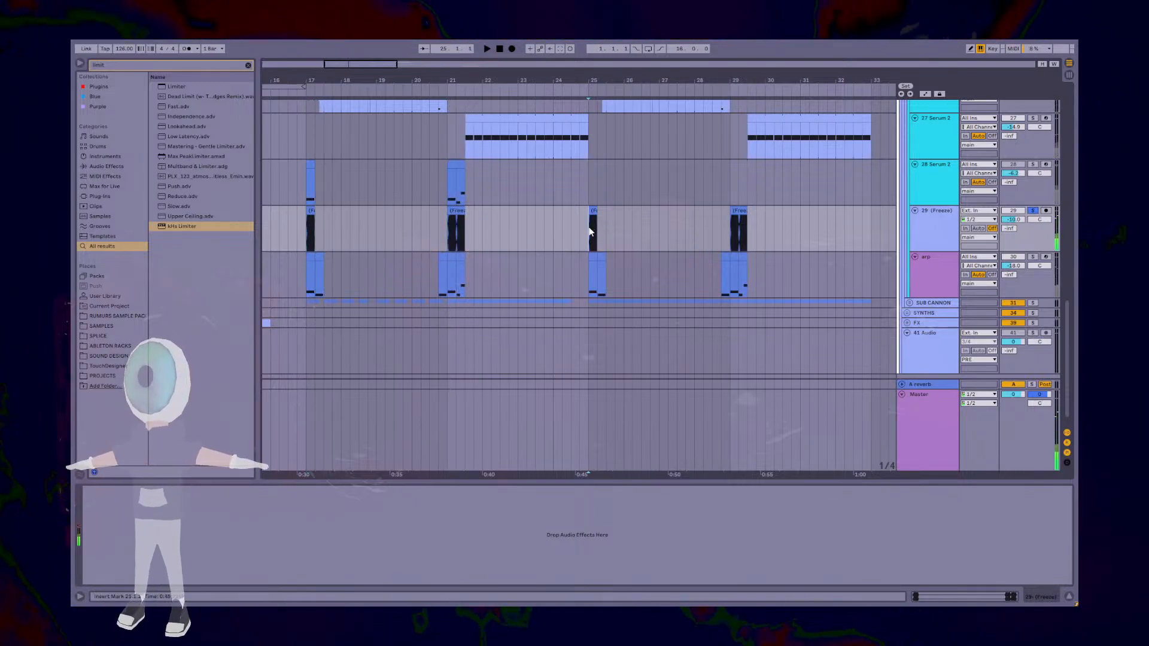
{"action": "left_click", "coordinate": [737, 231]}
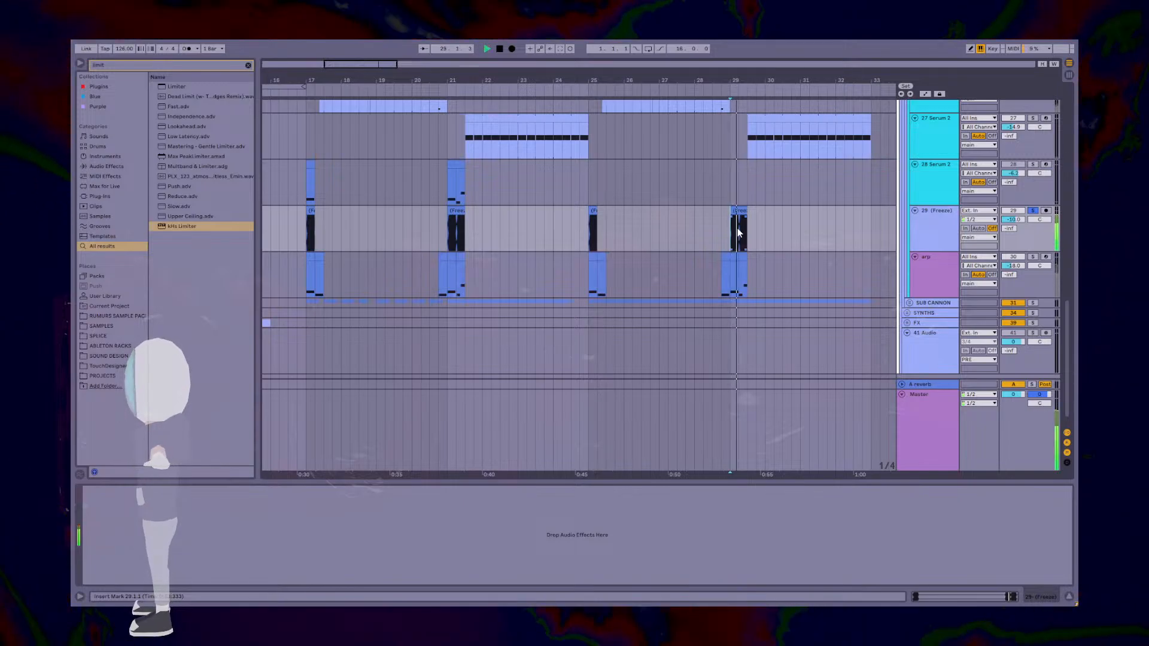
{"action": "key", "text": "space"}
Step: Inspect the bar 17 MIDI clip on the 28 Serum 2 track and show the track's device chain
{"action": "left_click", "coordinate": [937, 190]}
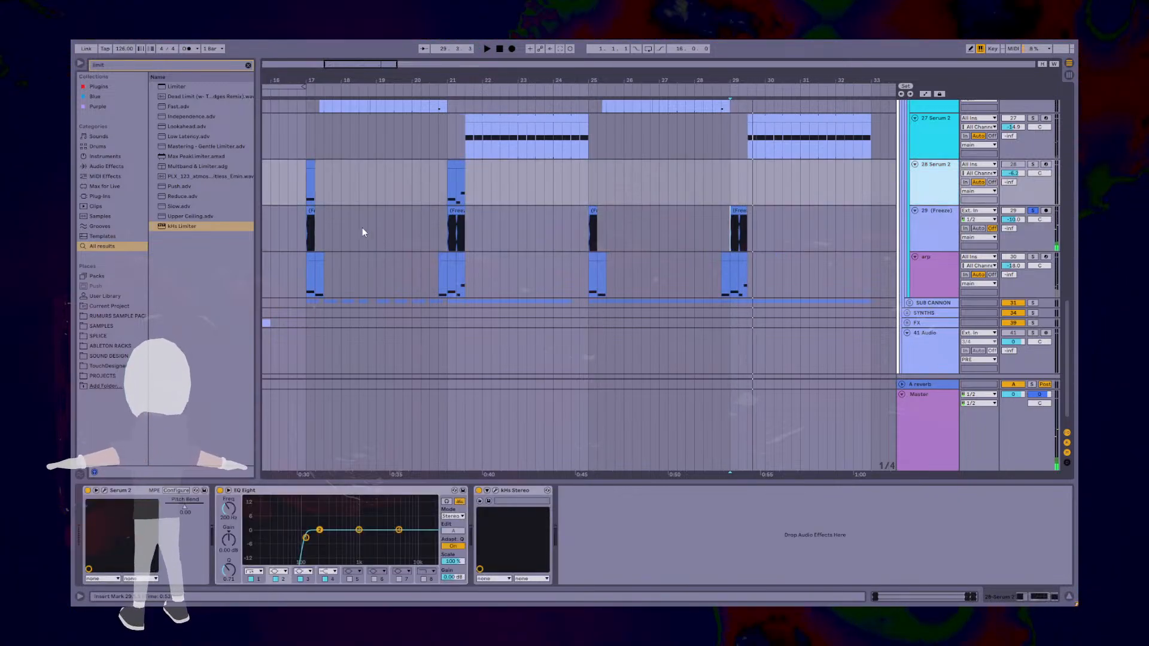
{"action": "double_click", "coordinate": [310, 160]}
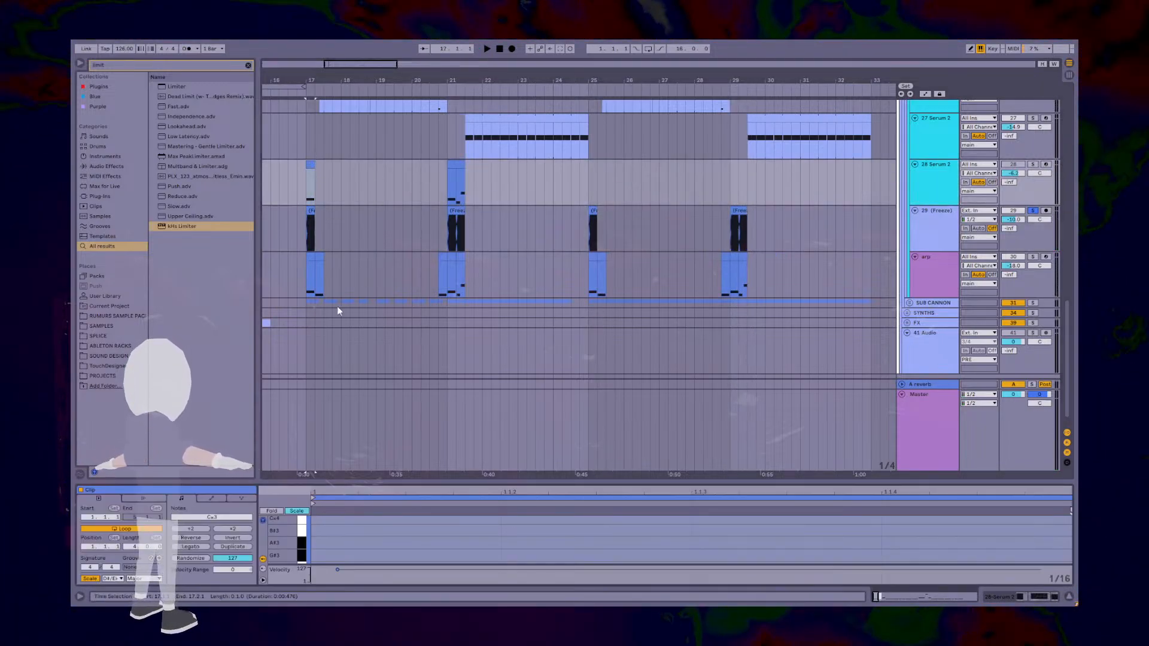
{"action": "scroll", "coordinate": [882, 253], "scroll_direction": "up", "scroll_amount": 2}
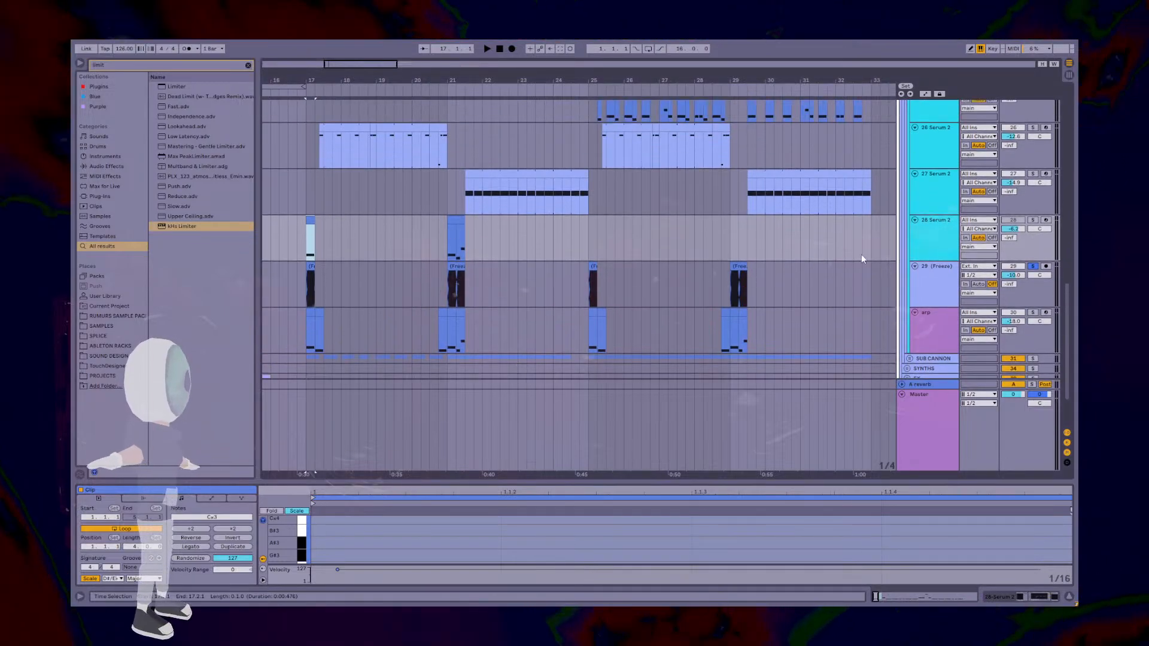
{"action": "left_click", "coordinate": [936, 237]}
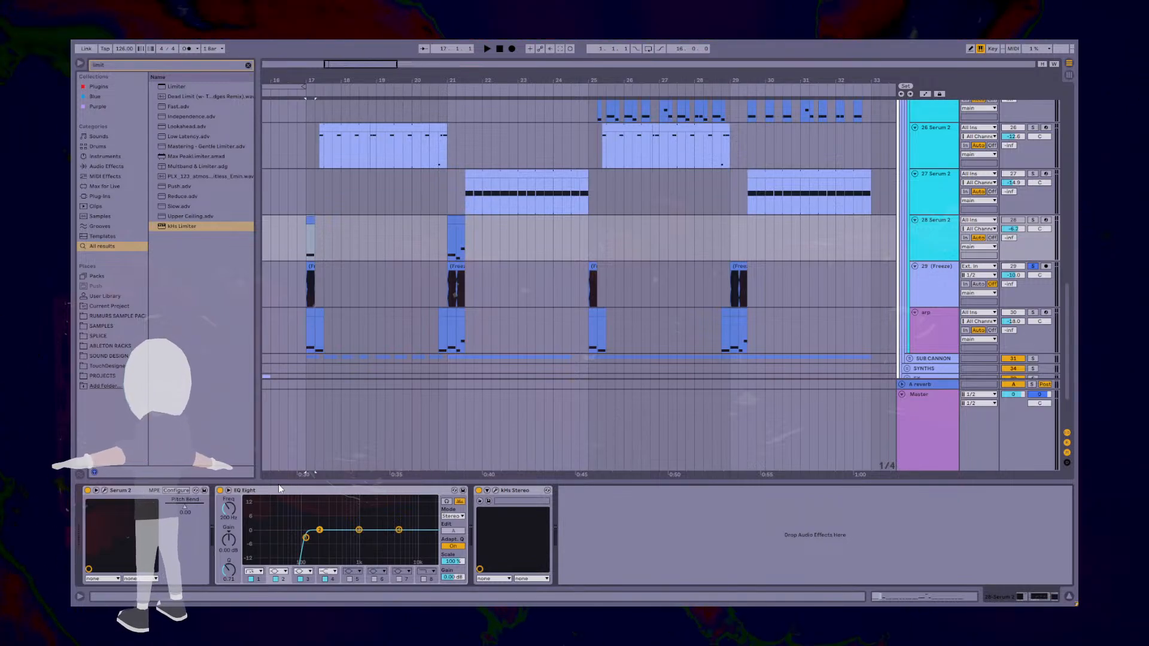
{"action": "left_click", "coordinate": [653, 523]}
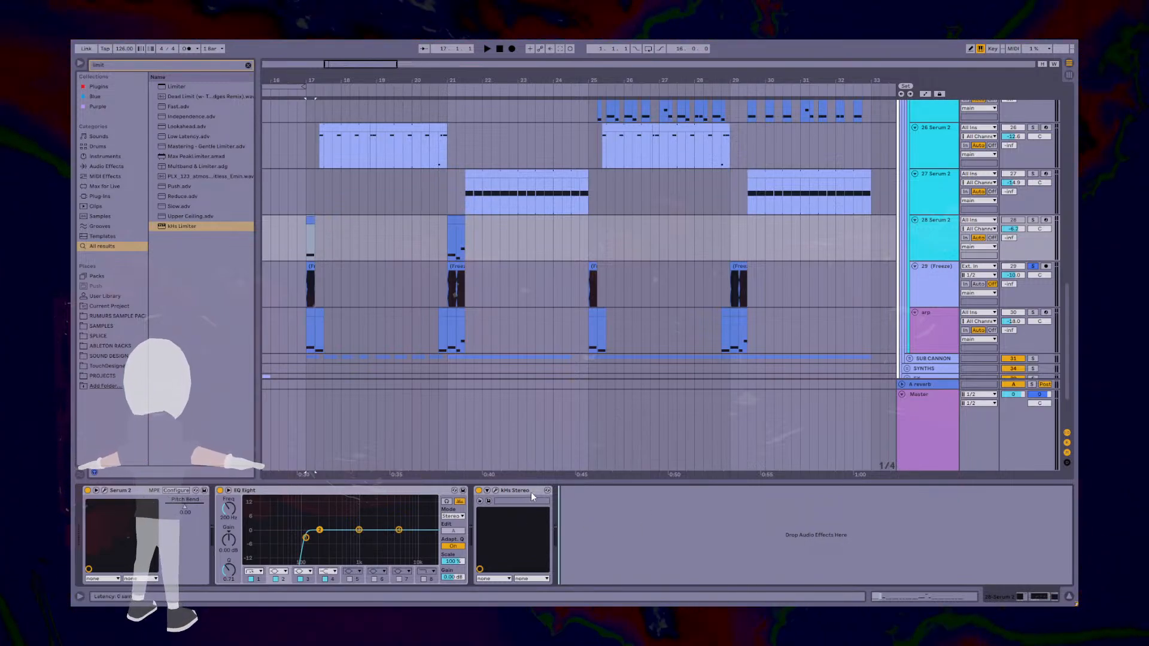
{"action": "left_click", "coordinate": [516, 491]}
{"action": "left_click", "coordinate": [384, 489]}
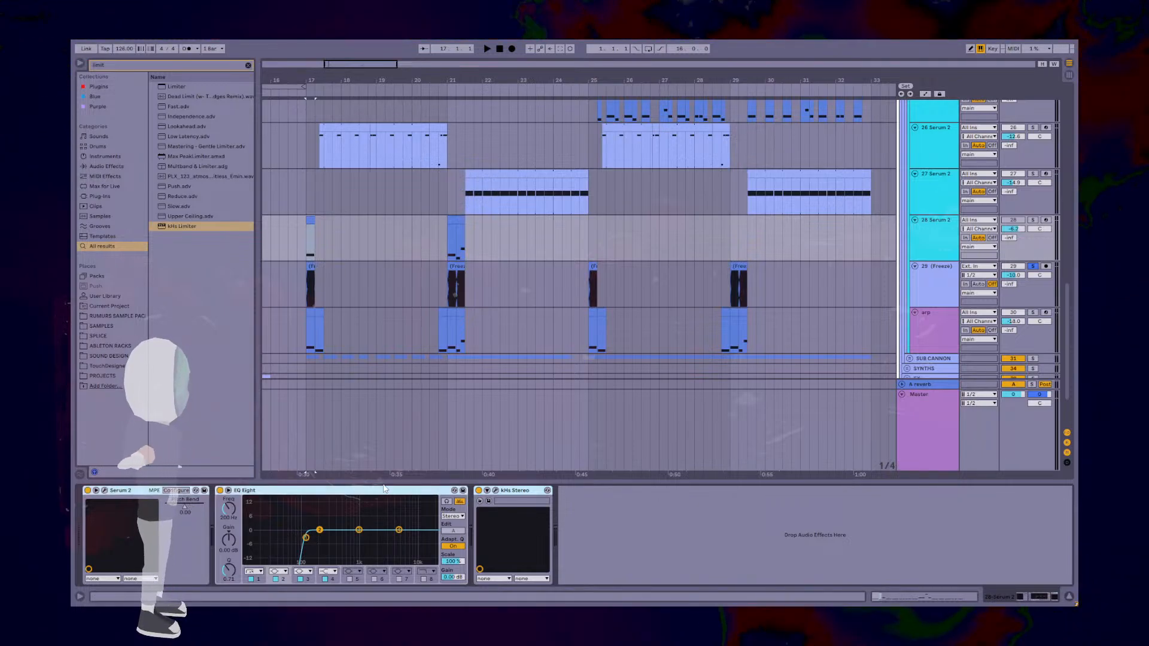
{"action": "left_click", "coordinate": [96, 490]}
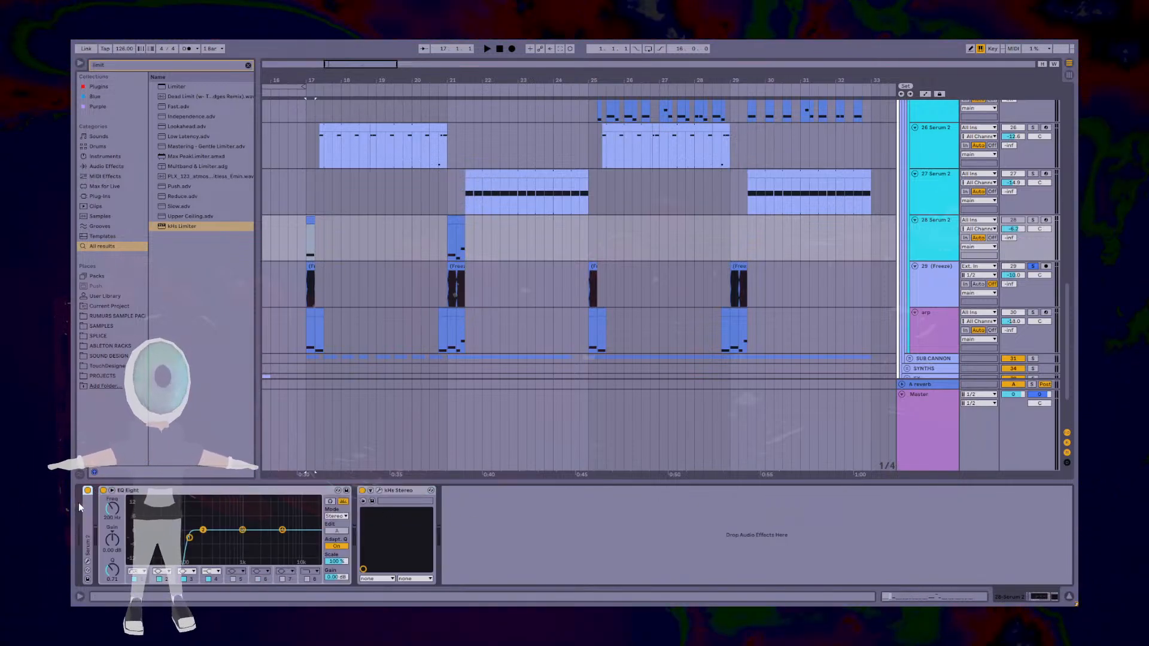
{"action": "double_click", "coordinate": [93, 523]}
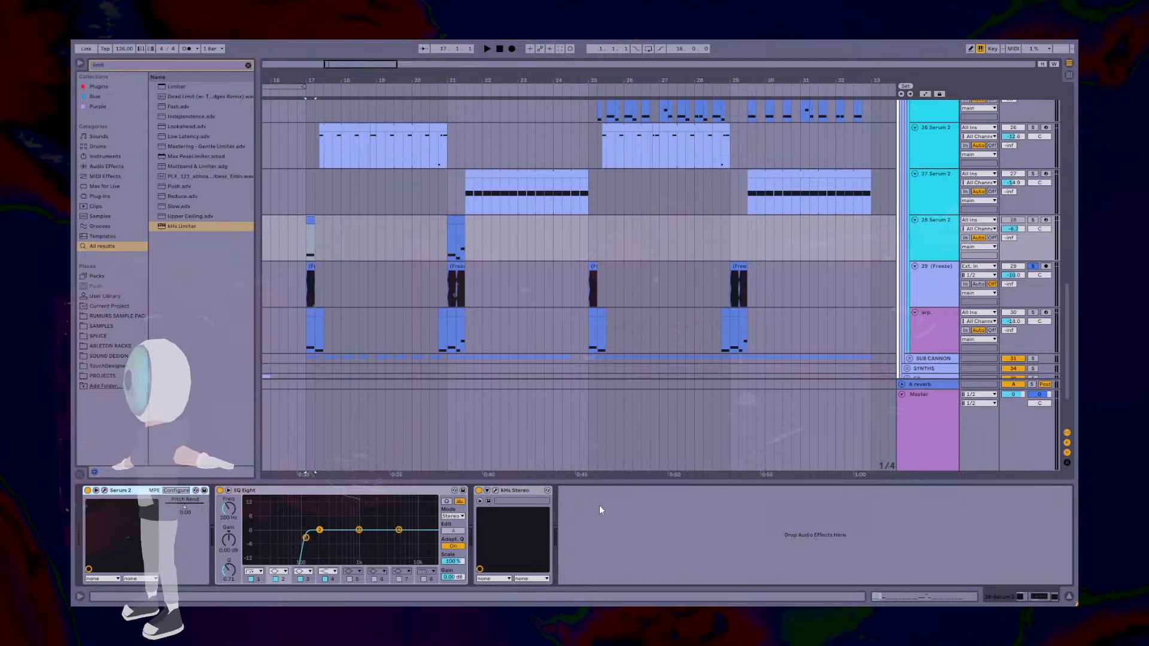
{"action": "left_click", "coordinate": [358, 491]}
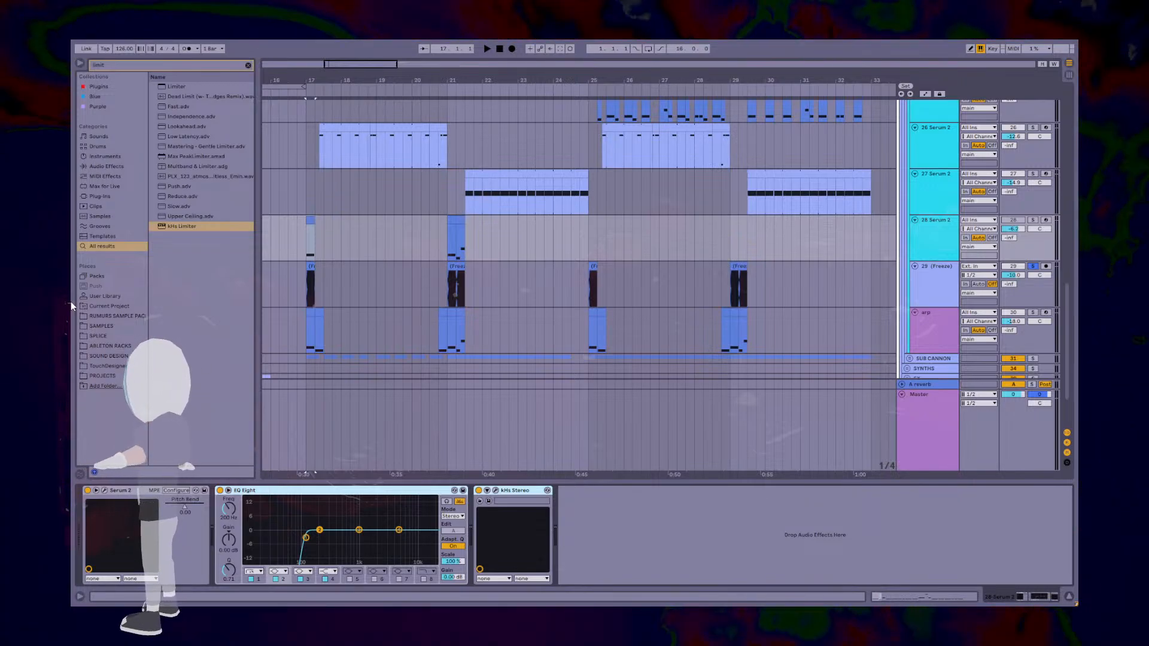
Step: Try a Saturator at the end of the 28 Serum 2 track's device chain, then remove it
{"action": "left_click_drag", "start_coordinate": [109, 64], "coordinate": [71, 61]}
{"action": "type", "text": "sat"}
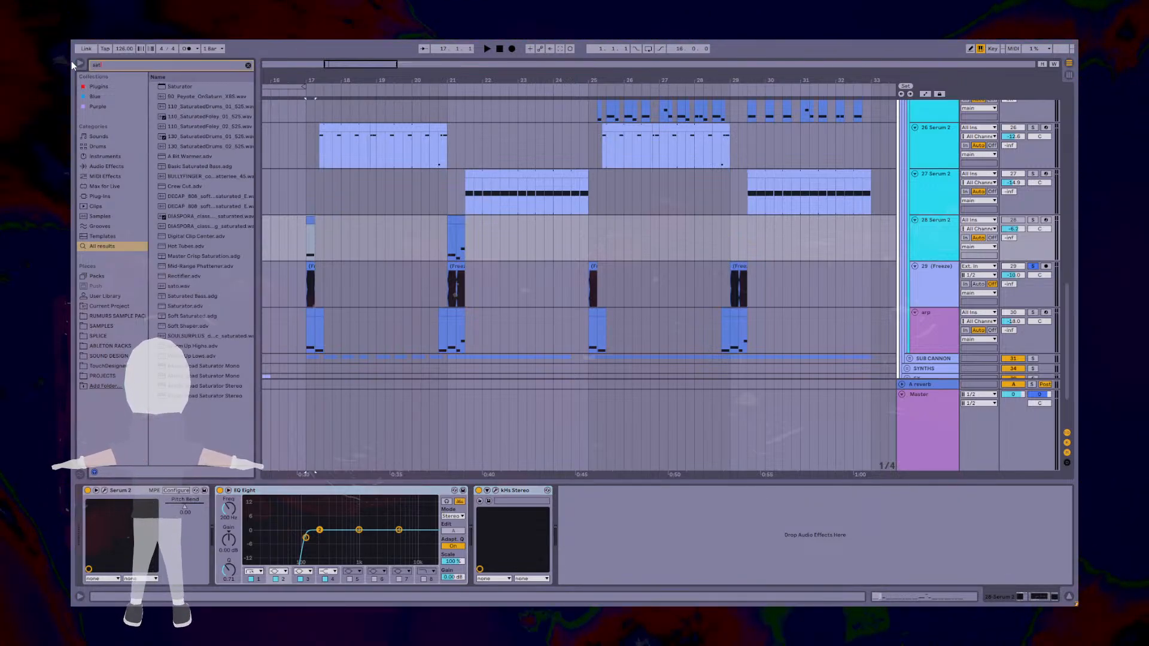
{"action": "left_click_drag", "start_coordinate": [185, 87], "coordinate": [664, 539]}
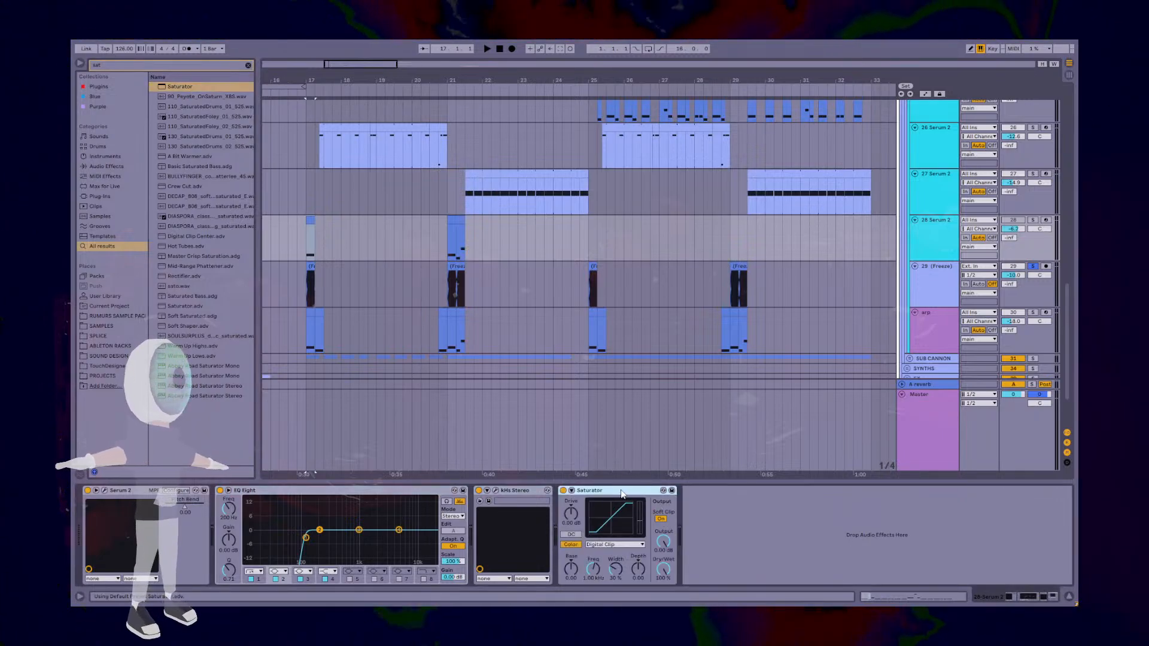
{"action": "key", "text": "Delete"}
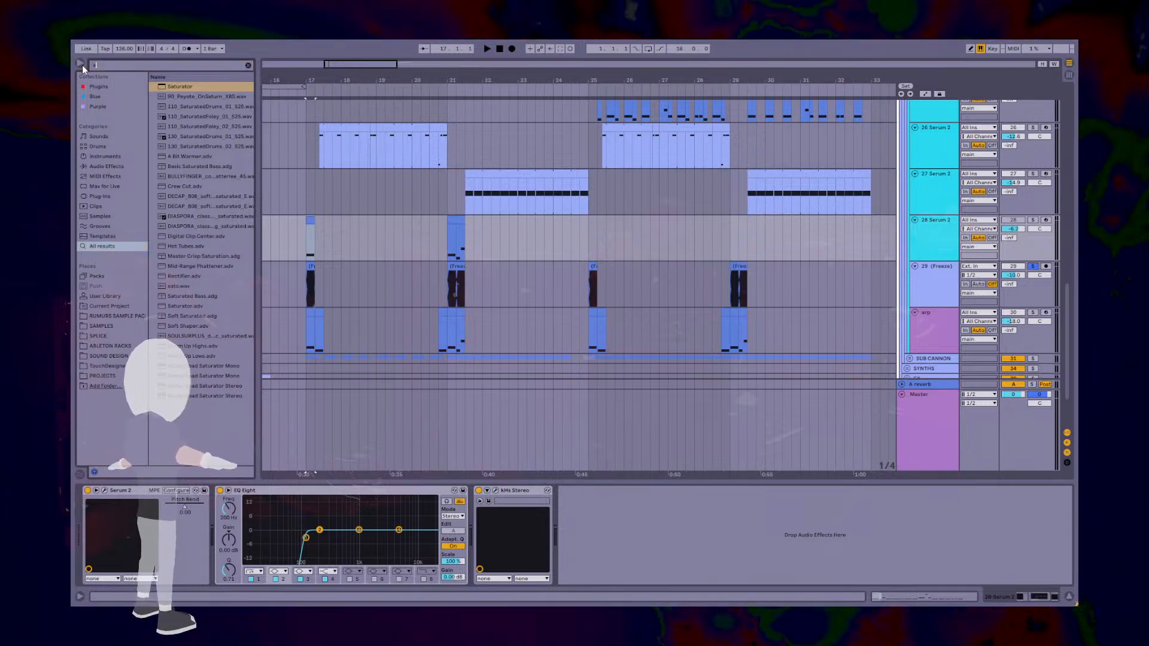
Step: Try the Abbey Road Saturator Stereo after kHs Stereo in the device chain, then delete it
{"action": "type", "text": "abbey"}
{"action": "left_click", "coordinate": [215, 86]}
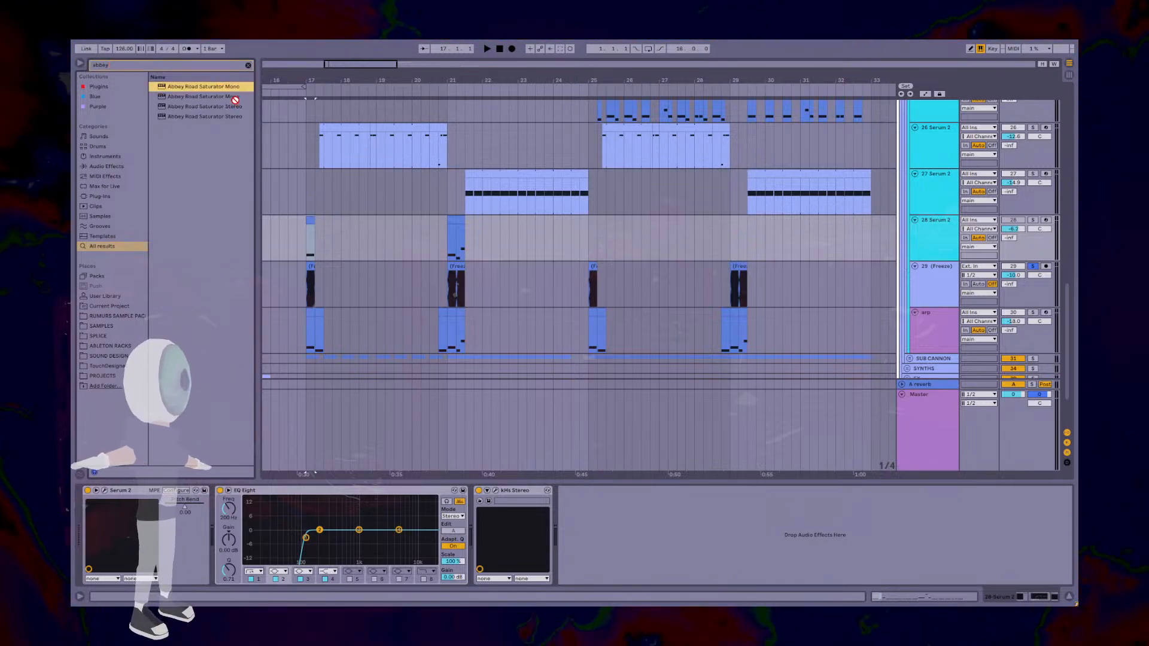
{"action": "key", "text": "Down"}
{"action": "key", "text": "Down"}
{"action": "key", "text": "Return"}
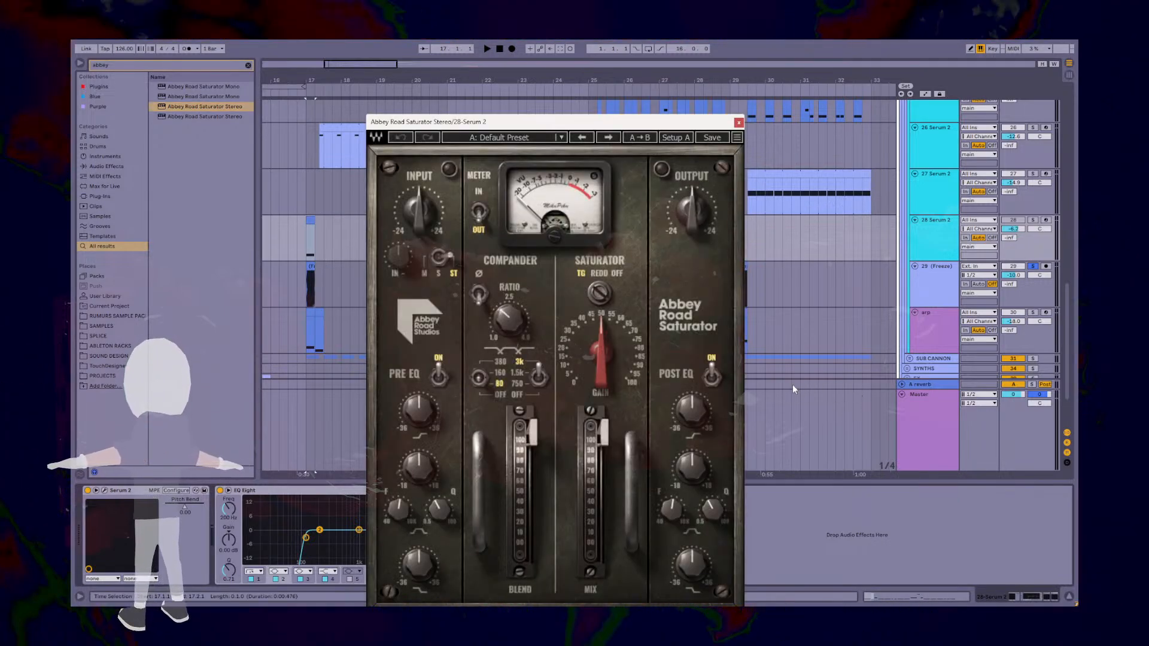
{"action": "left_click", "coordinate": [738, 123]}
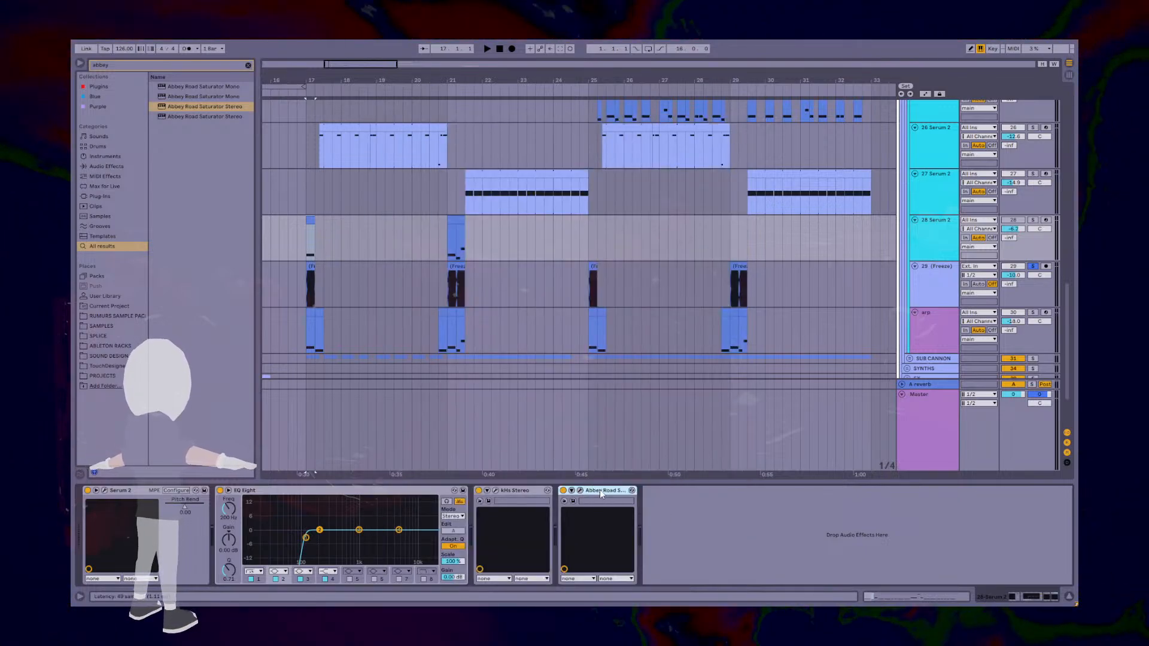
{"action": "key", "text": "Delete"}
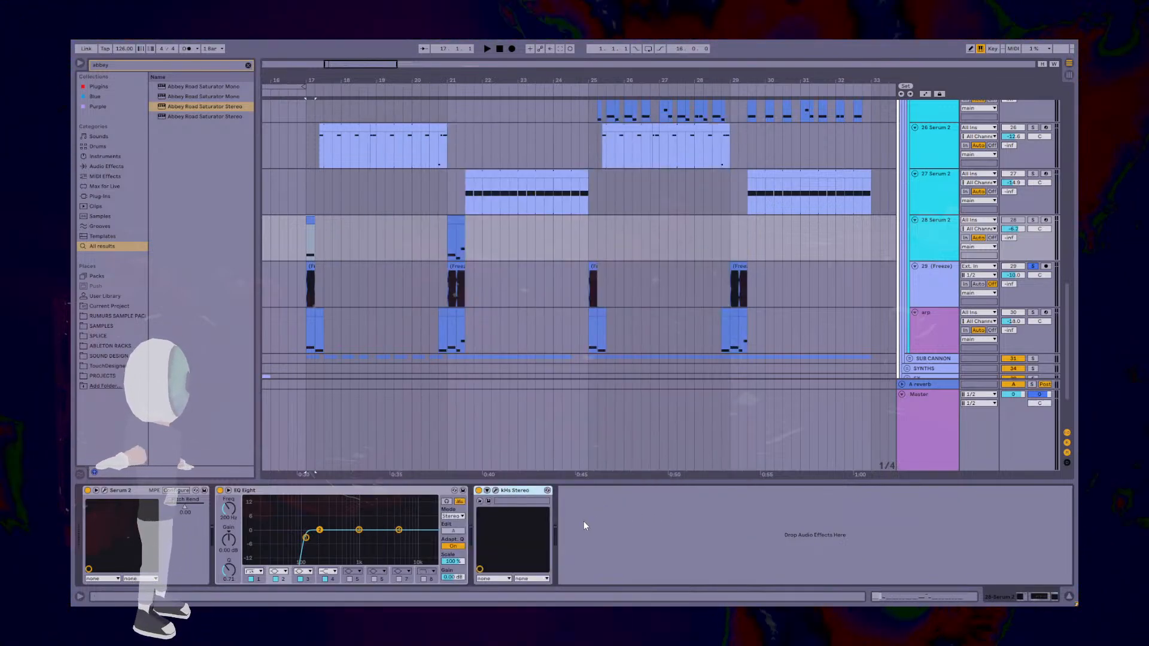
Step: In the 28 track's Serum 2, switch off the noise, Osc C, Osc B and sub oscillators, leaving only Osc A
{"action": "left_click", "coordinate": [105, 491]}
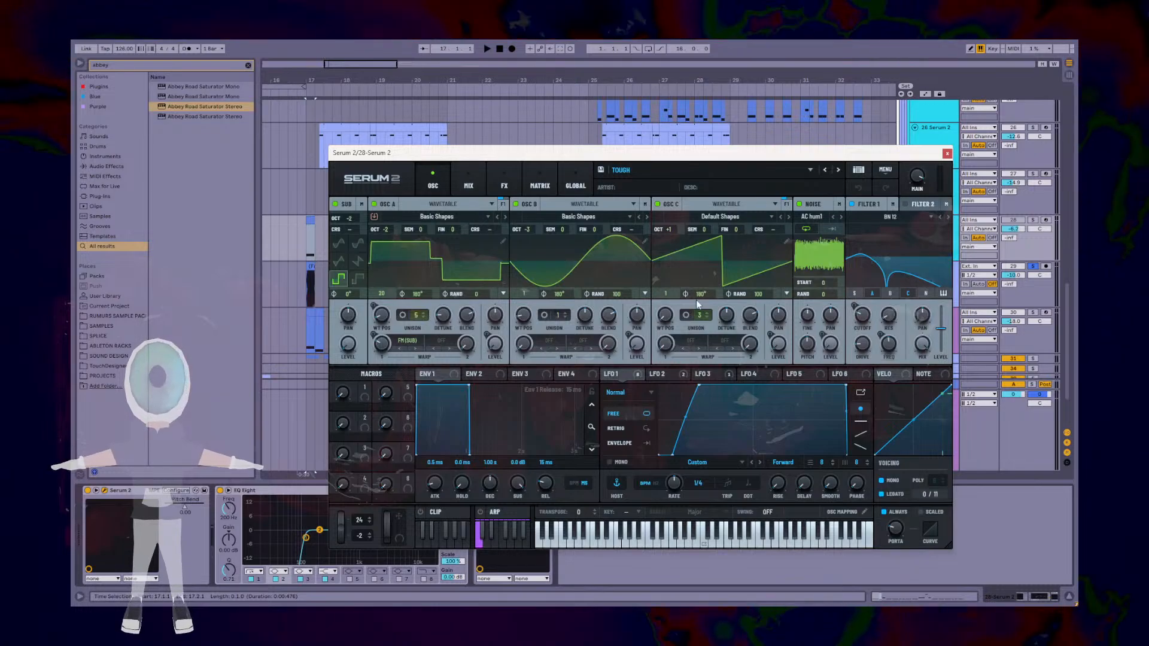
{"action": "left_click_drag", "start_coordinate": [683, 154], "coordinate": [679, 127]}
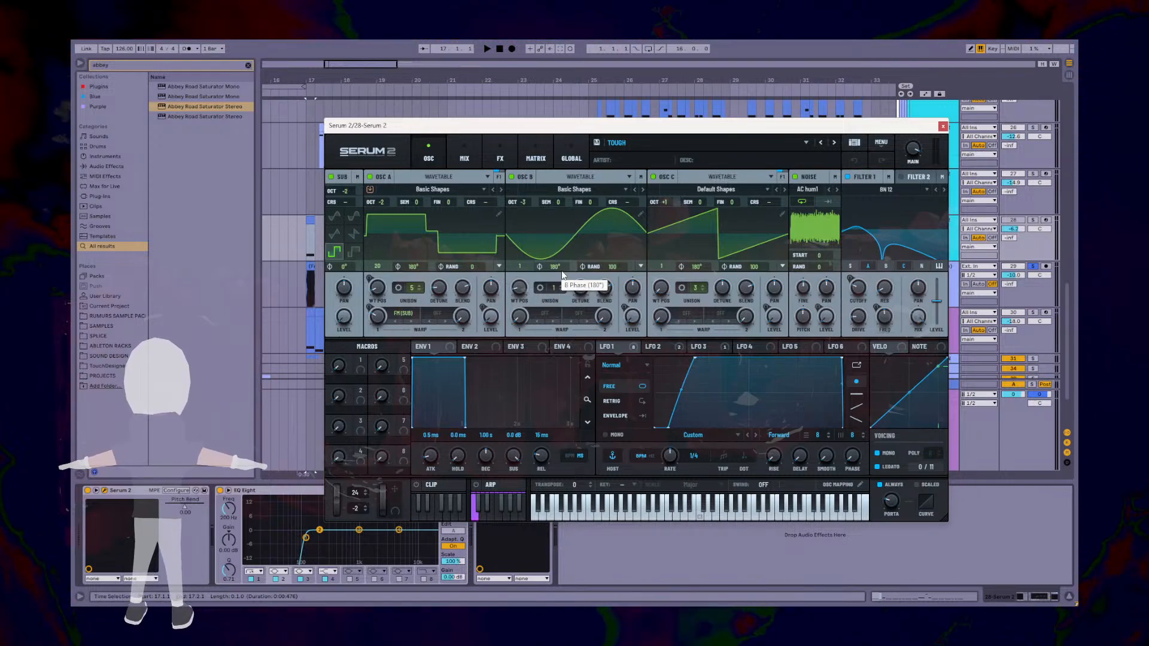
{"action": "left_click", "coordinate": [796, 177]}
{"action": "left_click", "coordinate": [653, 177]}
{"action": "left_click", "coordinate": [511, 177]}
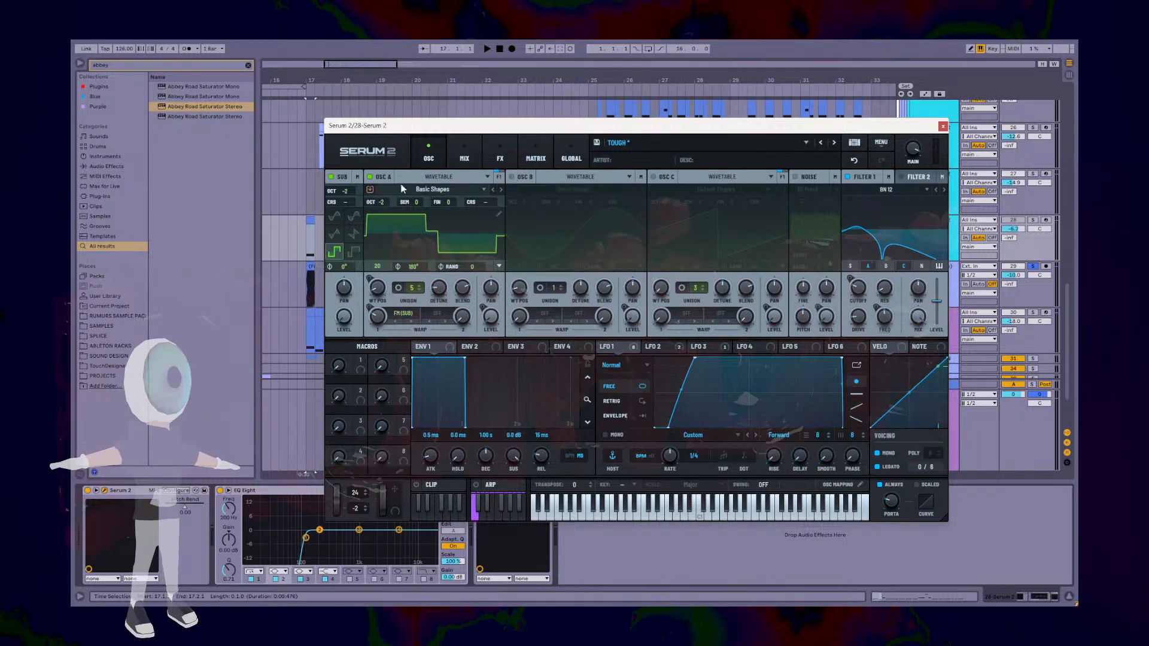
{"action": "left_click", "coordinate": [331, 177]}
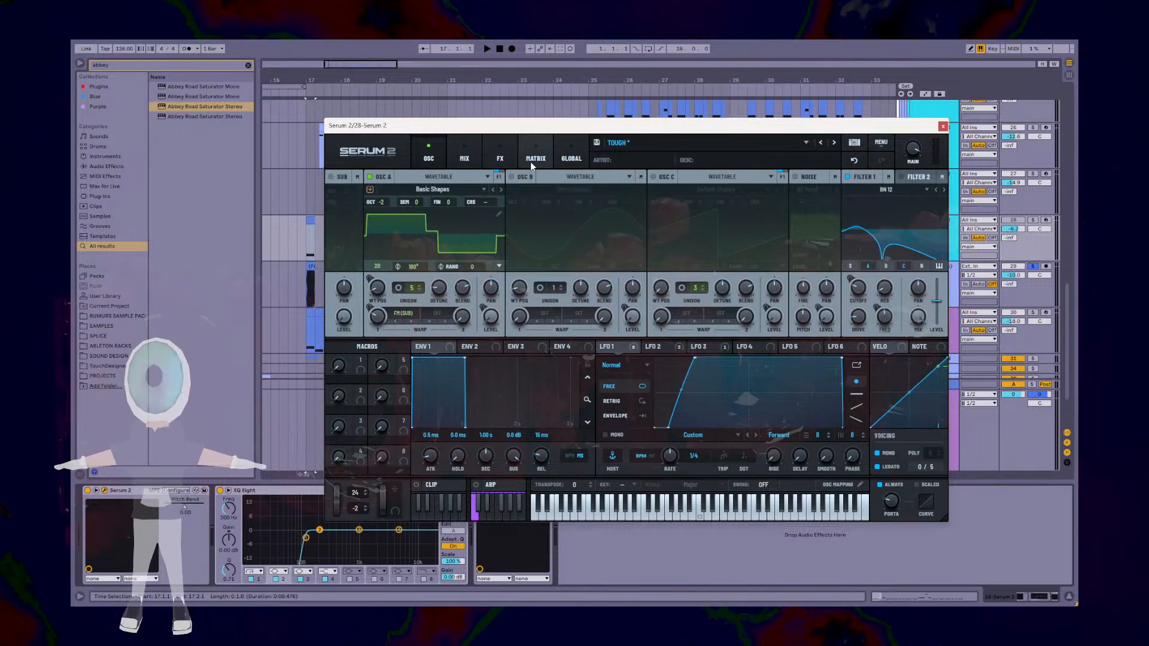
Step: Solo the 28 Serum 2 track and audition its bar 17 clip with only Osc A enabled
{"action": "left_click", "coordinate": [943, 126]}
{"action": "left_click", "coordinate": [1033, 221]}
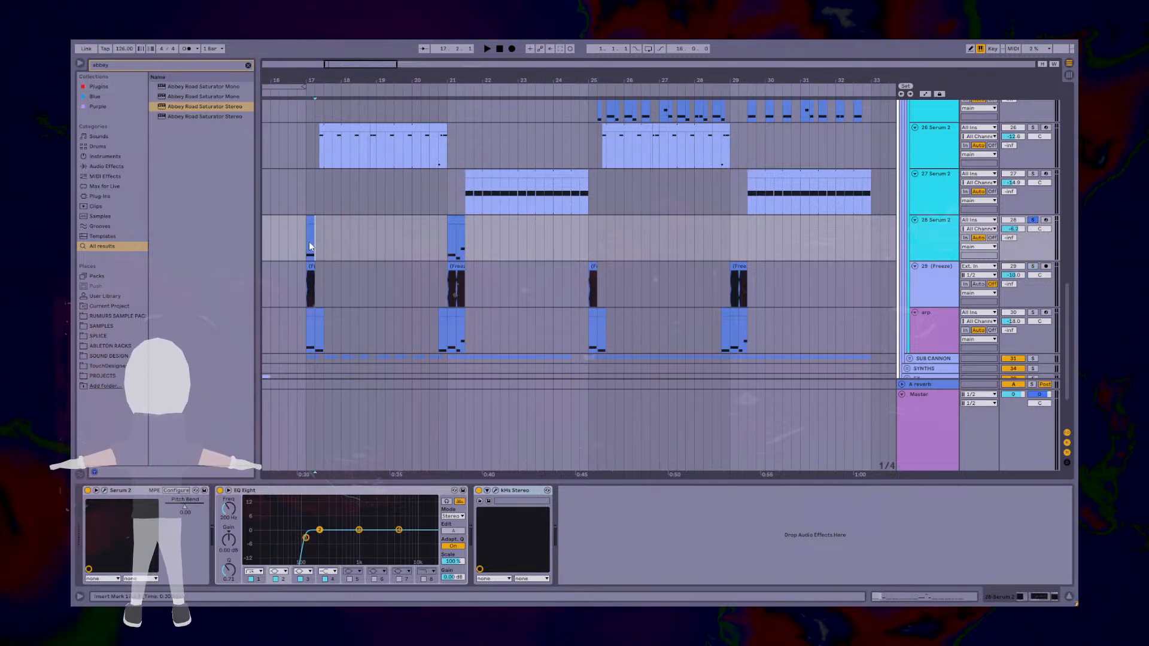
{"action": "key", "text": "space"}
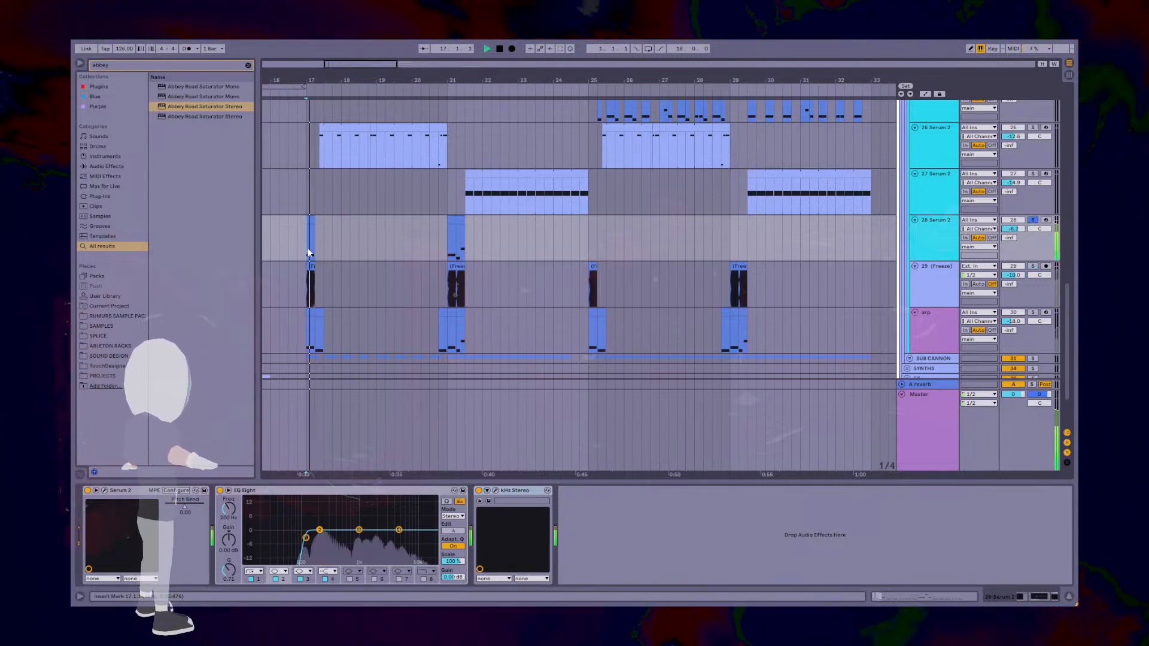
{"action": "key", "text": "space"}
{"action": "key", "text": "space"}
{"action": "key", "text": "space"}
Step: Save the Serum 2 patch as TOUGH in the User presets folder, replacing the existing preset file
{"action": "left_click", "coordinate": [104, 490]}
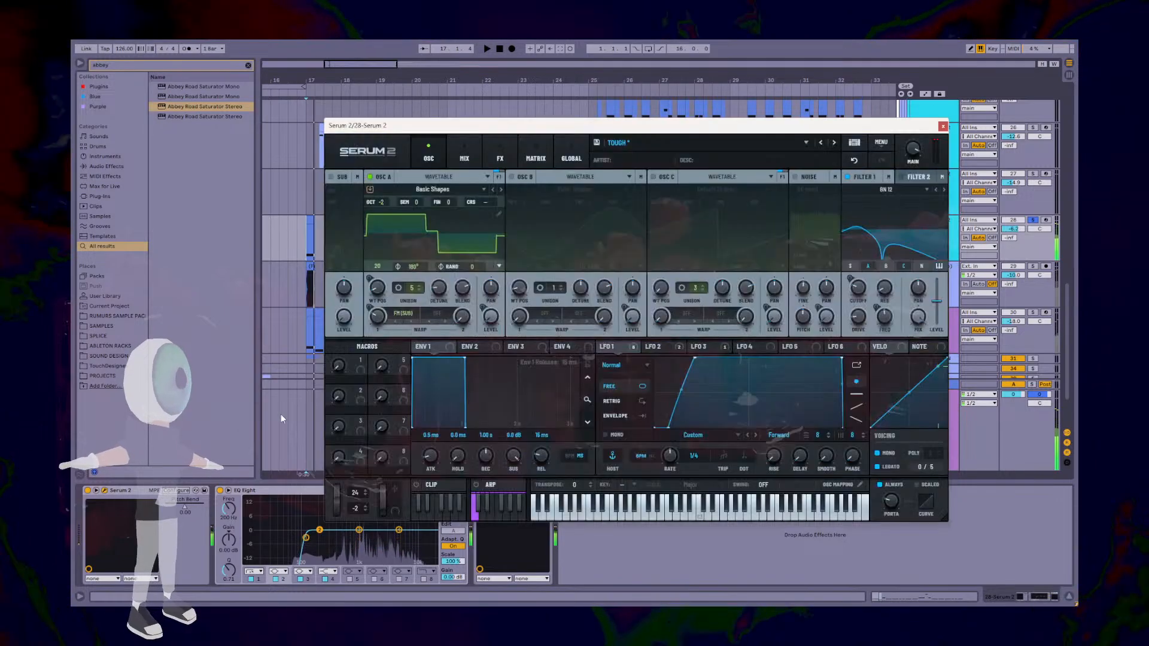
{"action": "left_click", "coordinate": [370, 189]}
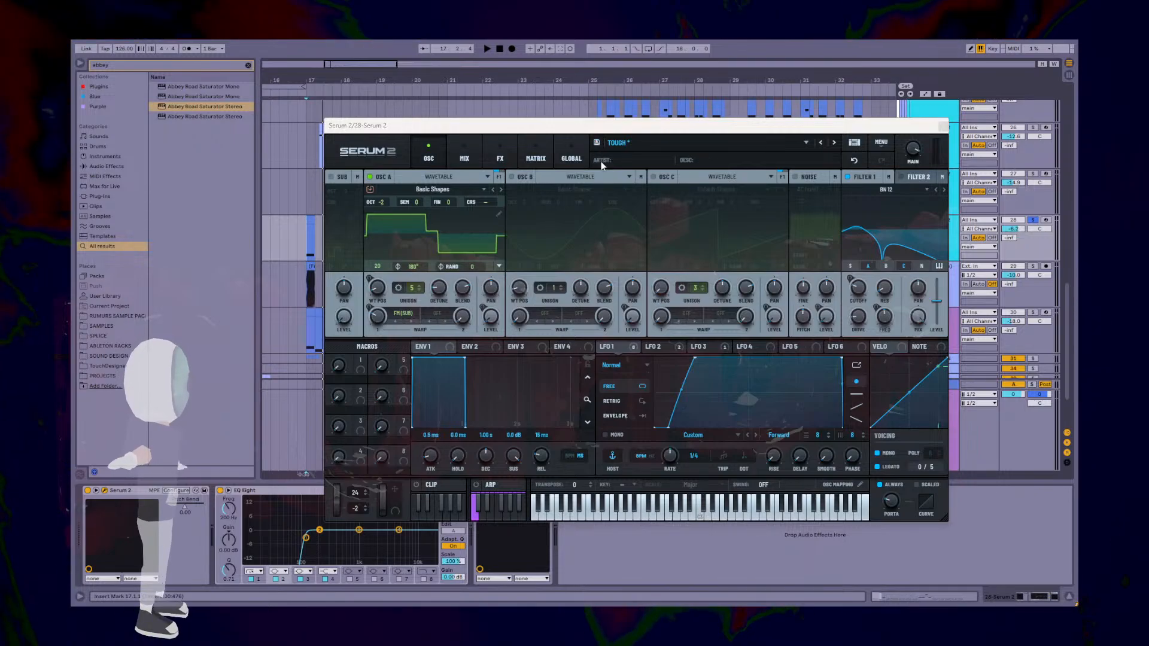
{"action": "left_click", "coordinate": [597, 142]}
{"action": "left_click", "coordinate": [756, 543]}
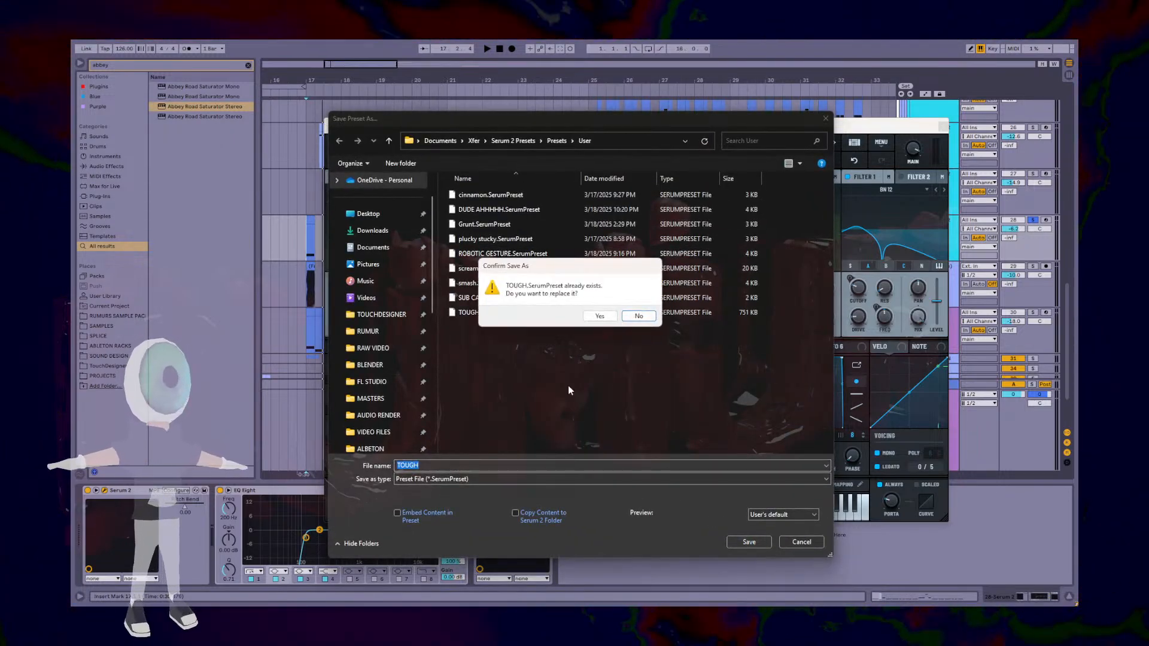
{"action": "left_click", "coordinate": [599, 316]}
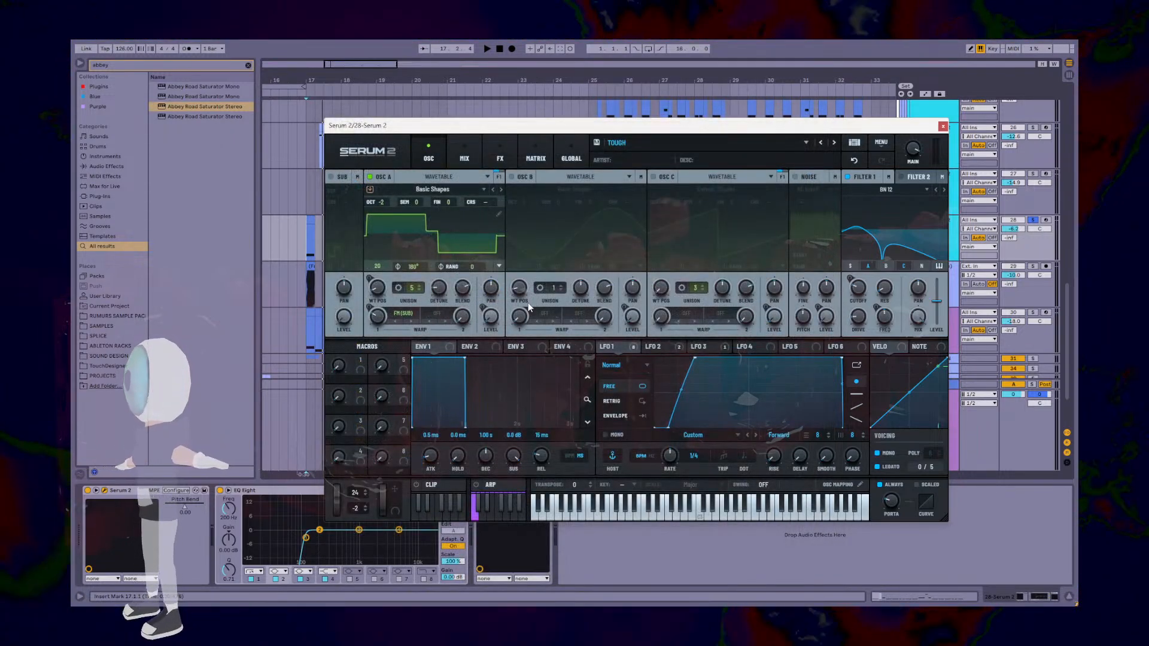
Step: Switch the sub oscillator back on and audition the bar 17 clip with Osc A's FM (Sub) warp
{"action": "left_click_drag", "start_coordinate": [590, 125], "coordinate": [564, 122]}
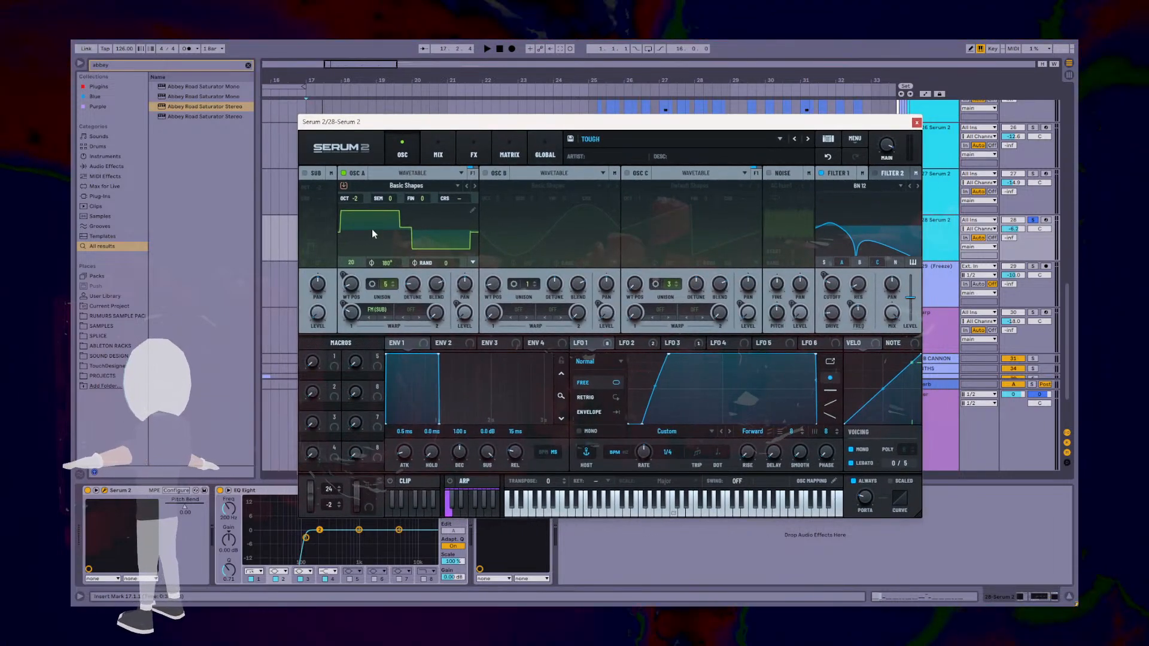
{"action": "left_click_drag", "start_coordinate": [650, 130], "coordinate": [684, 149]}
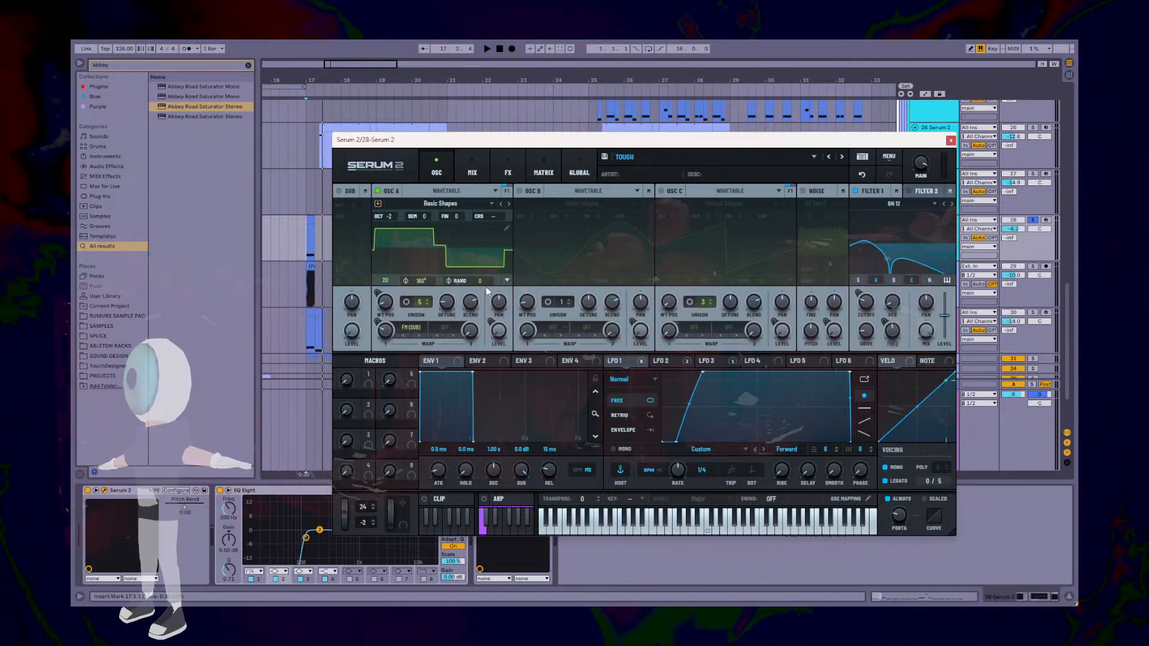
{"action": "mouse_move", "coordinate": [435, 140]}
{"action": "left_mouse_down"}
{"action": "mouse_move", "coordinate": [413, 137]}
{"action": "mouse_move", "coordinate": [424, 137]}
{"action": "left_mouse_up"}
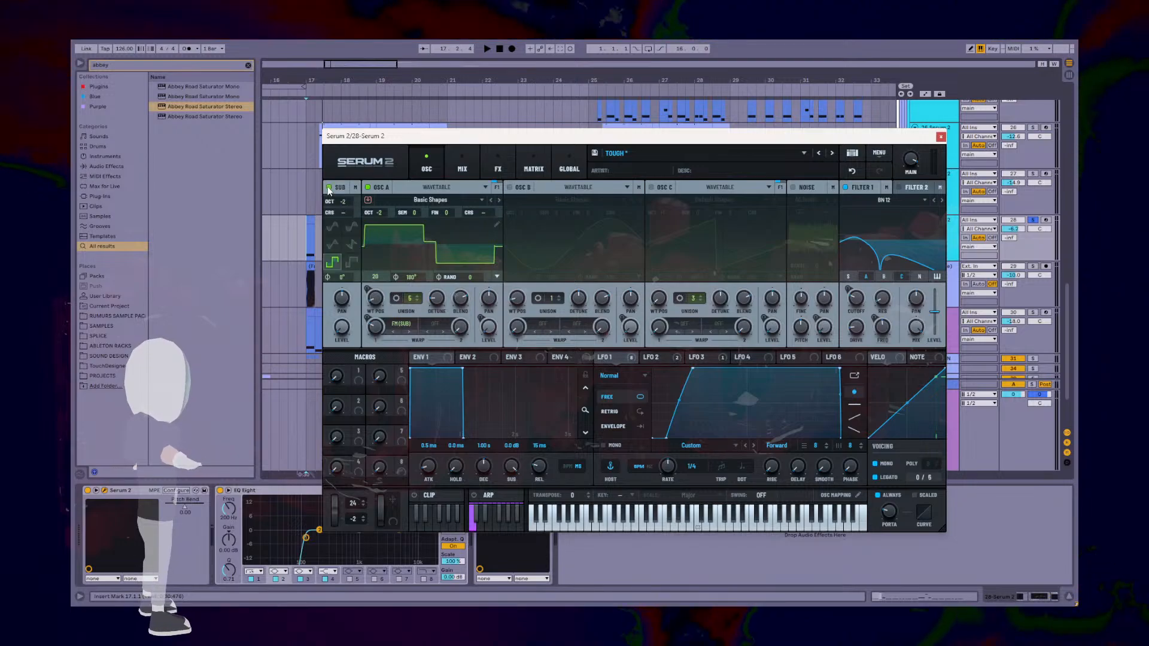
{"action": "mouse_move", "coordinate": [382, 329]}
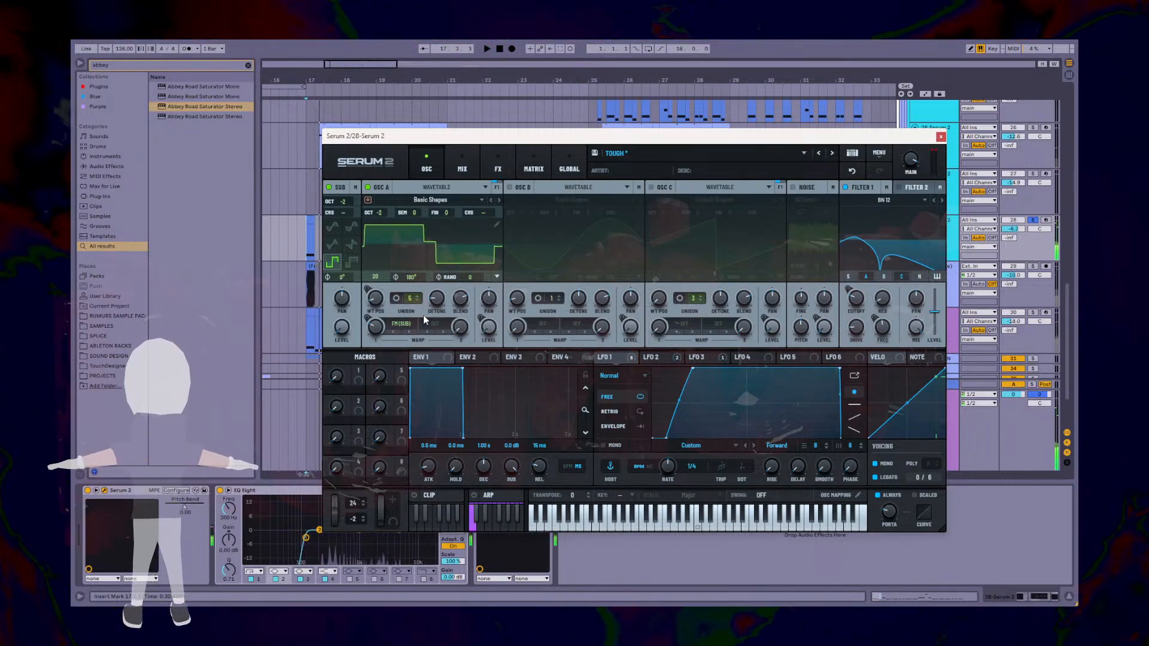
{"action": "key", "text": "space"}
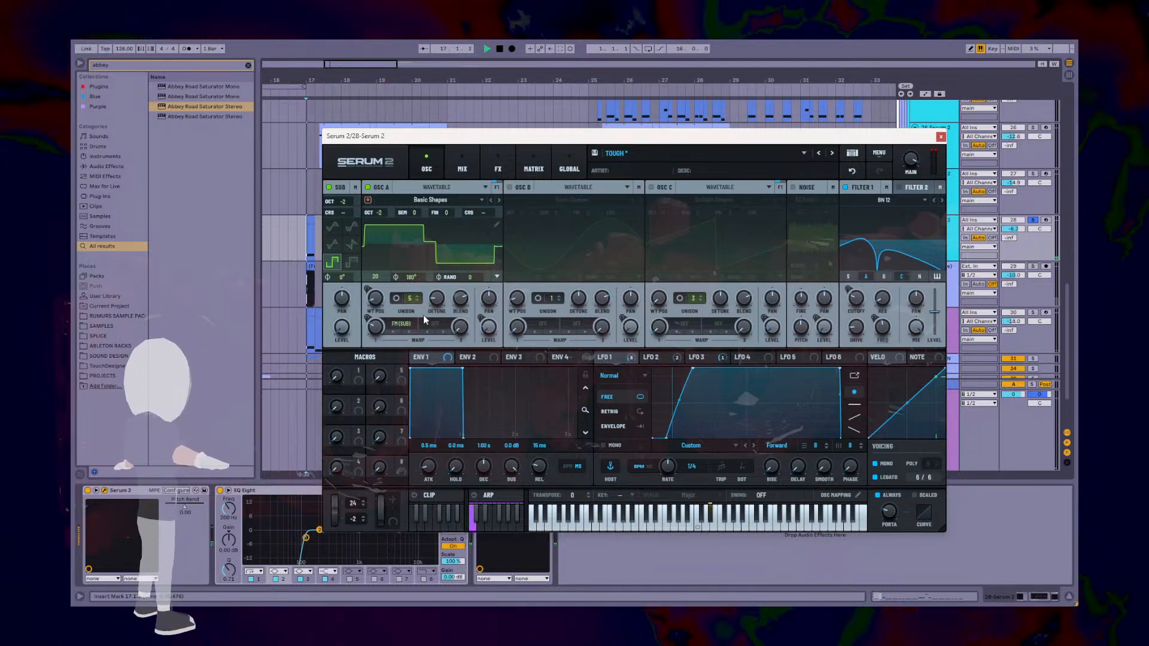
{"action": "key", "text": "space"}
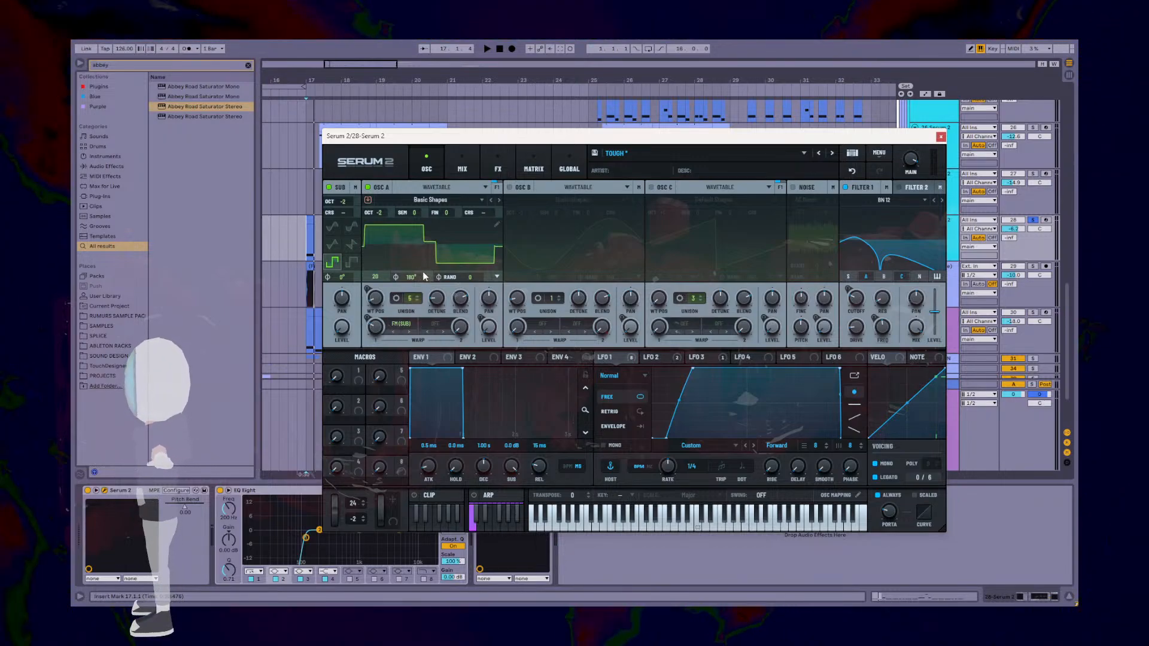
{"action": "key", "text": "space"}
{"action": "key", "text": "space"}
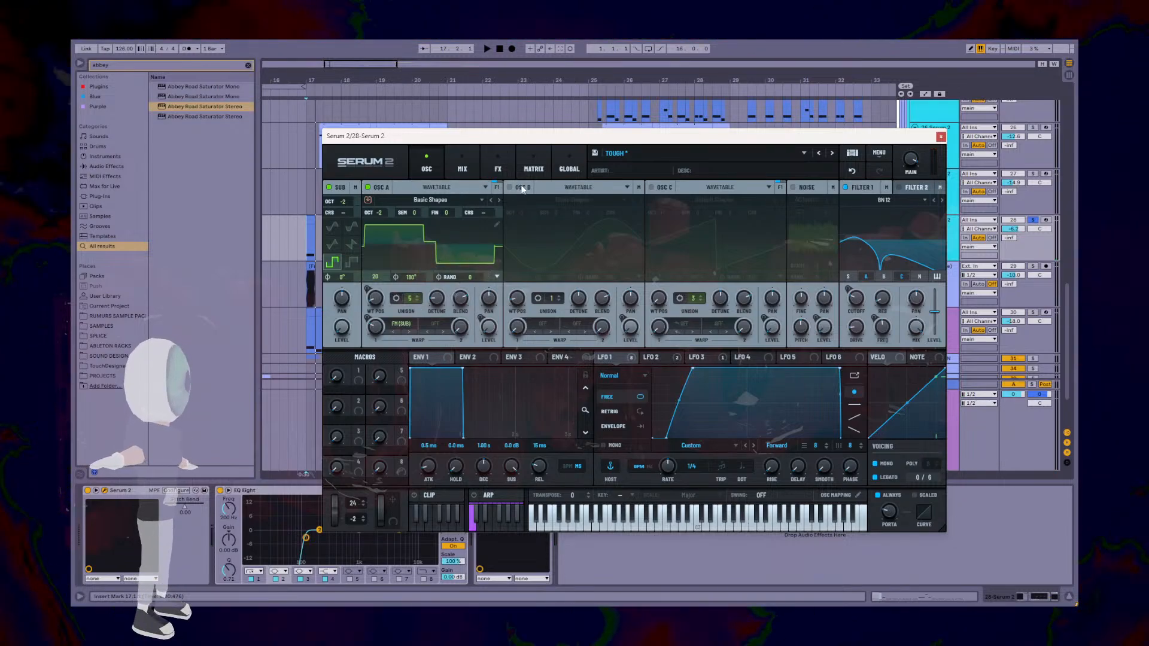
Step: Open the filter routing settings of Osc A
{"action": "left_click", "coordinate": [496, 188]}
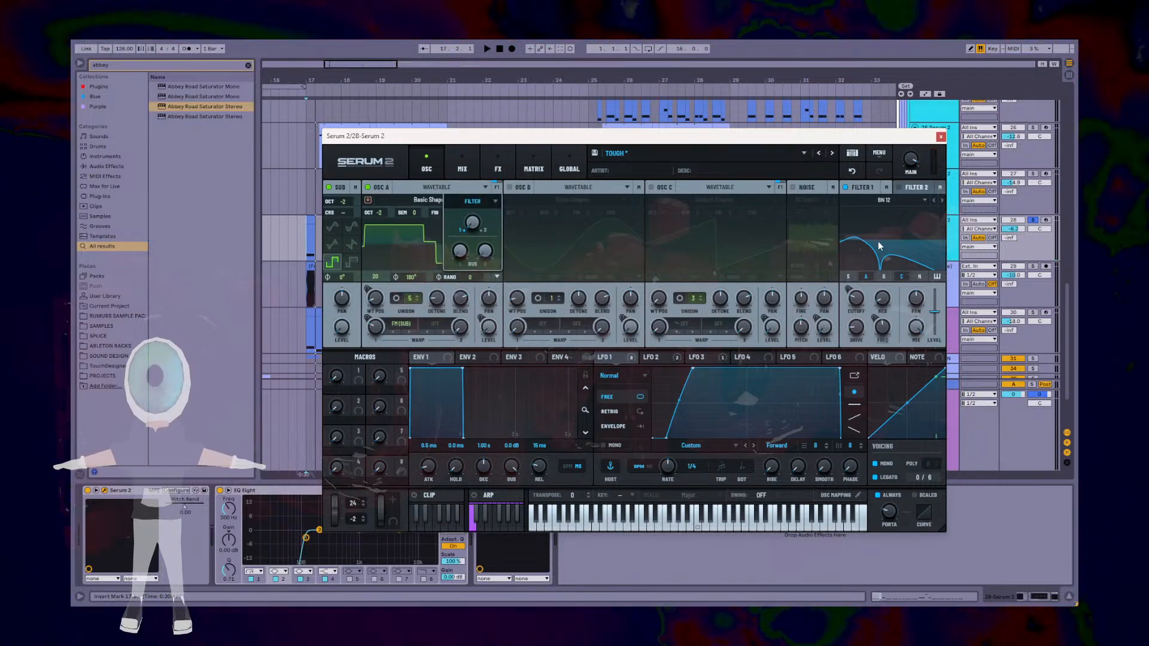
Step: Check Filter 1's type and knob settings, and play back the sound
{"action": "left_click", "coordinate": [883, 201]}
{"action": "left_click", "coordinate": [883, 201]}
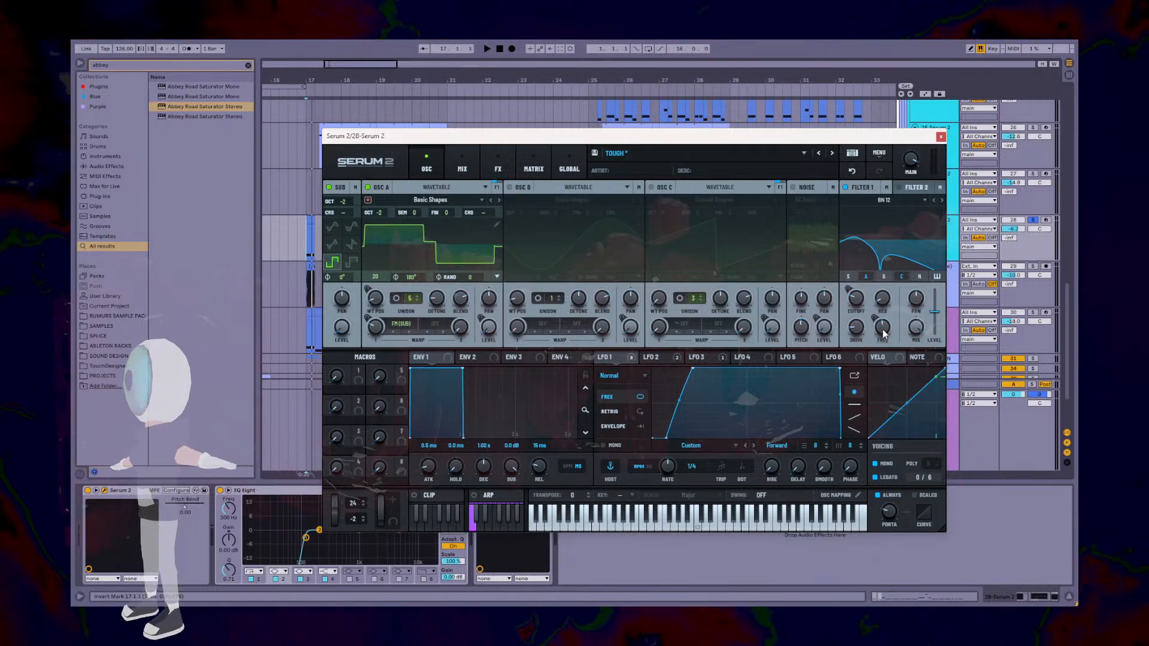
{"action": "mouse_move", "coordinate": [886, 332]}
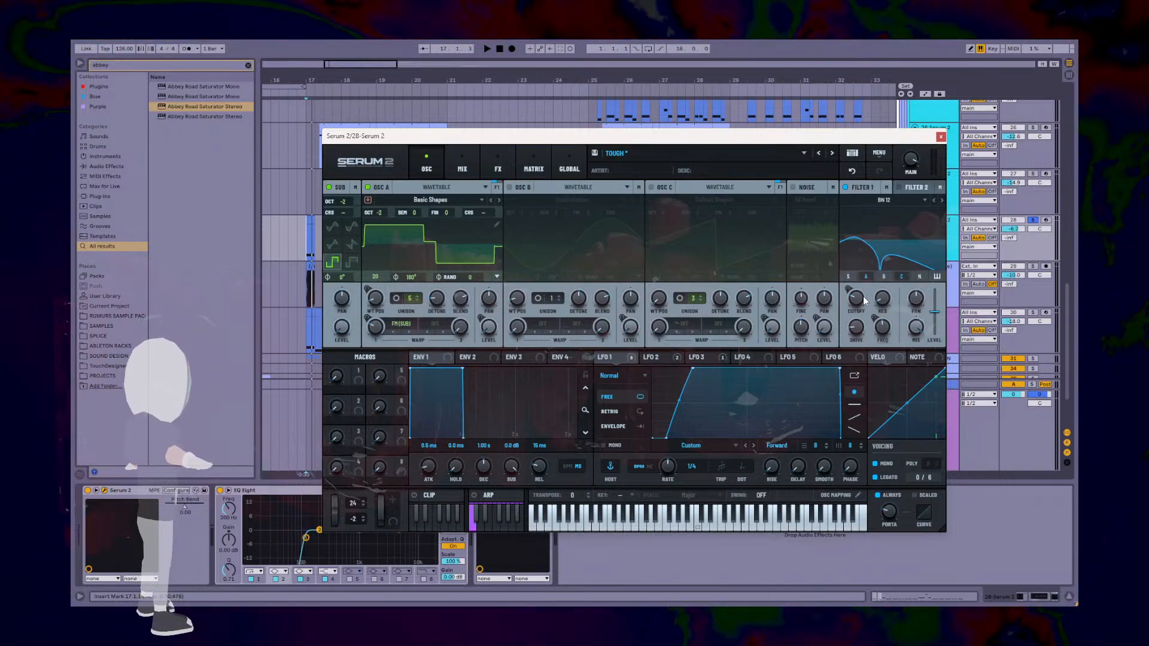
{"action": "key", "text": "space"}
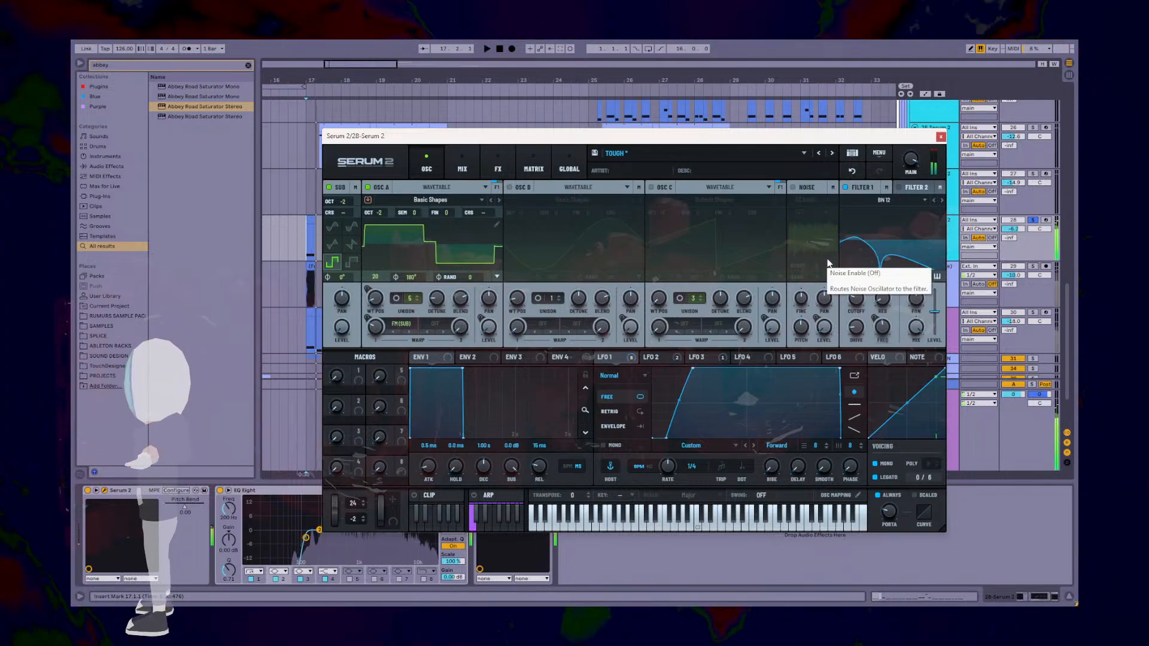
Step: Enable oscillator B, set its random phase to 0 and audition the sound
{"action": "left_click", "coordinate": [510, 187]}
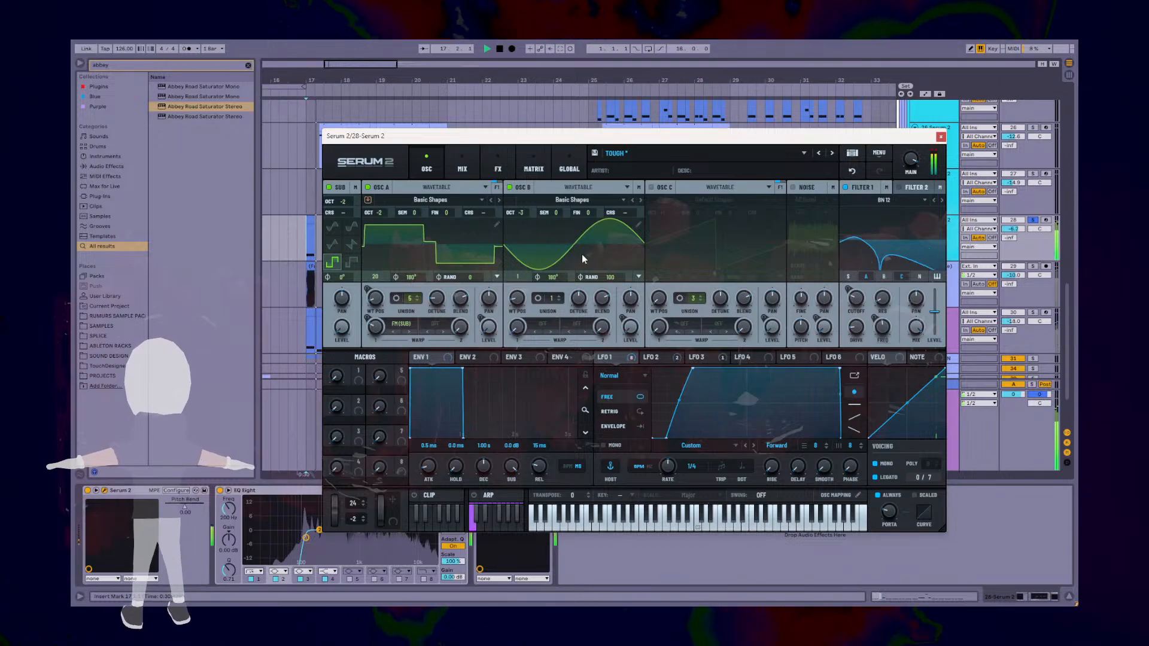
{"action": "key", "text": "space"}
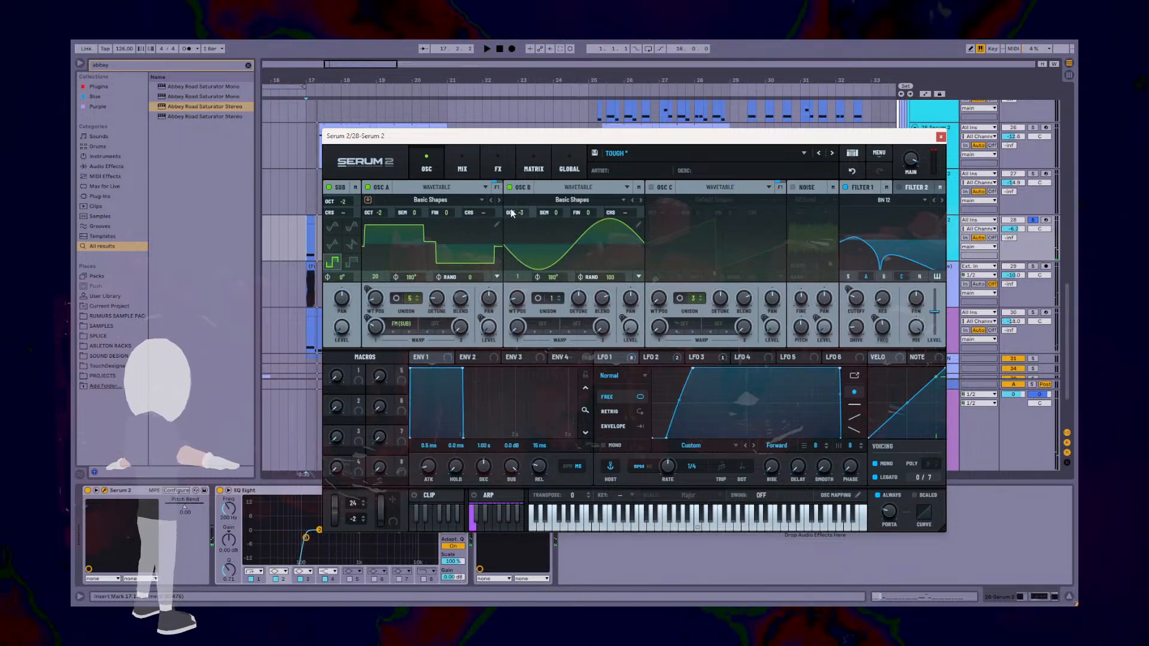
{"action": "left_click_drag", "start_coordinate": [522, 214], "coordinate": [522, 228]}
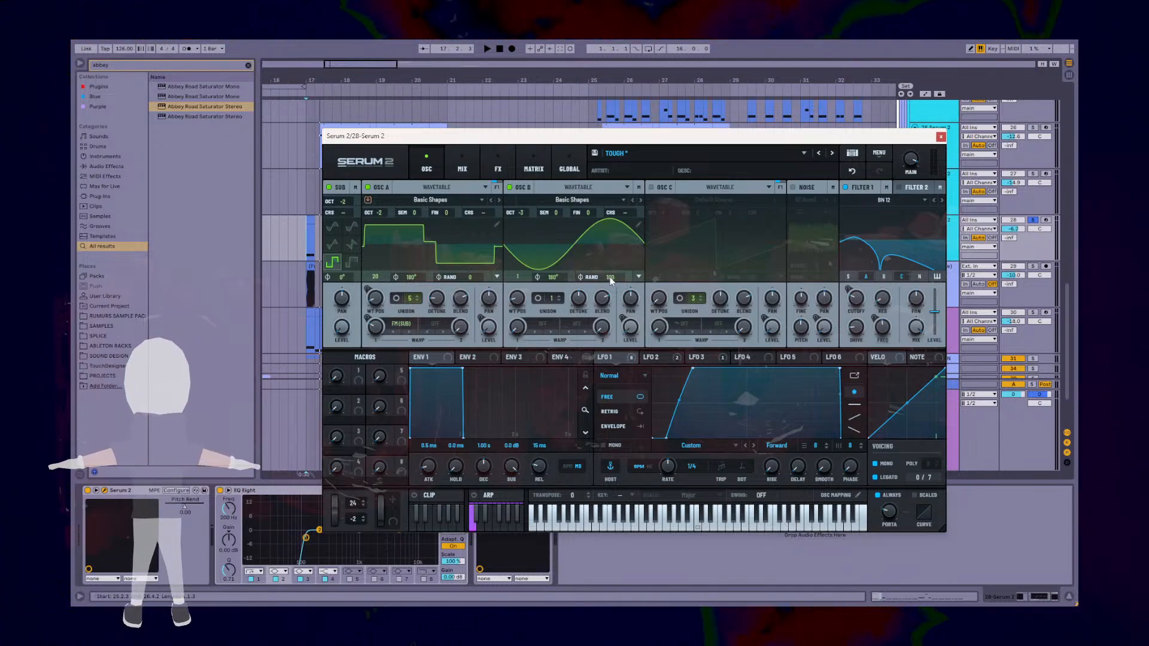
{"action": "left_click_drag", "start_coordinate": [611, 280], "coordinate": [611, 429]}
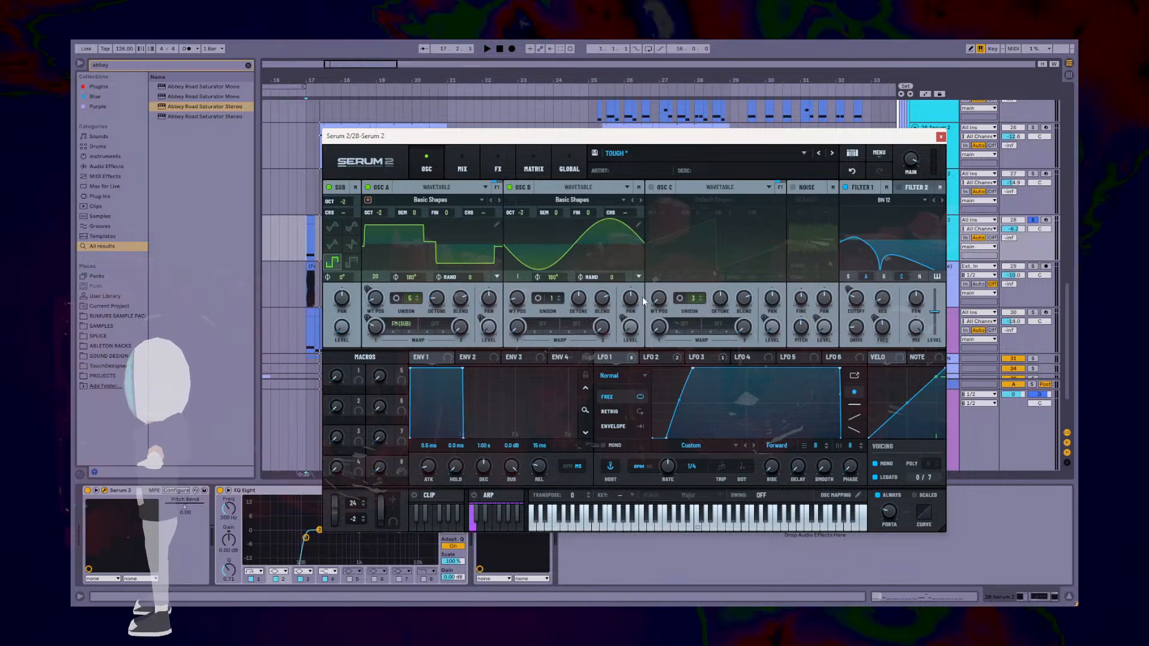
{"action": "key", "text": "space"}
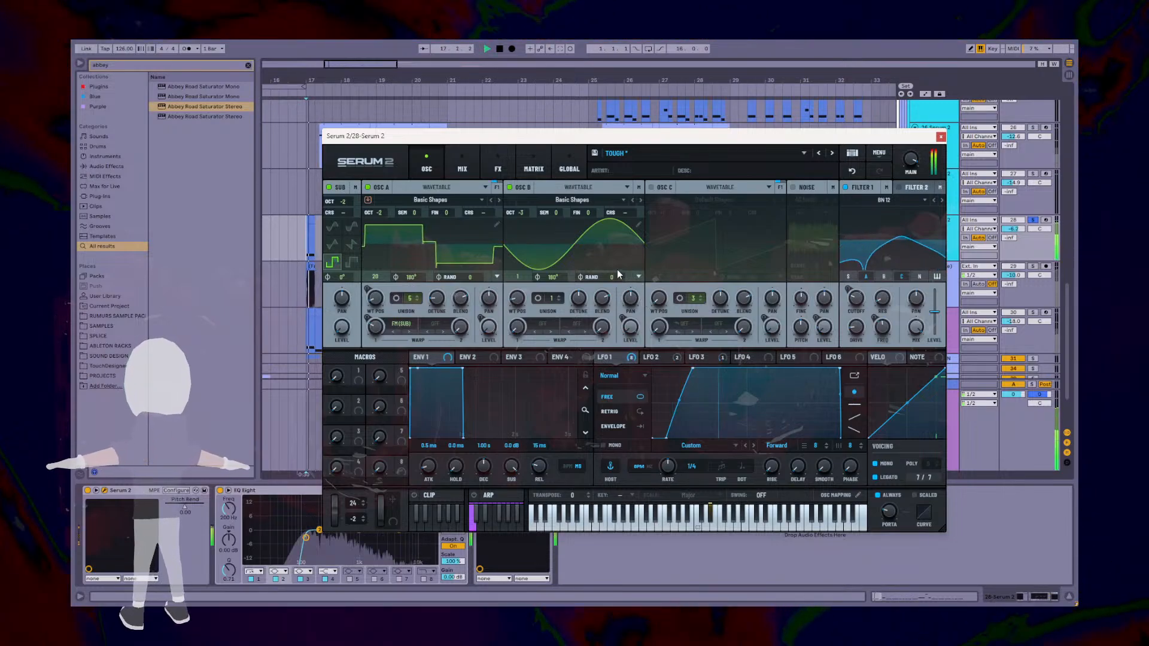
{"action": "key", "text": "space"}
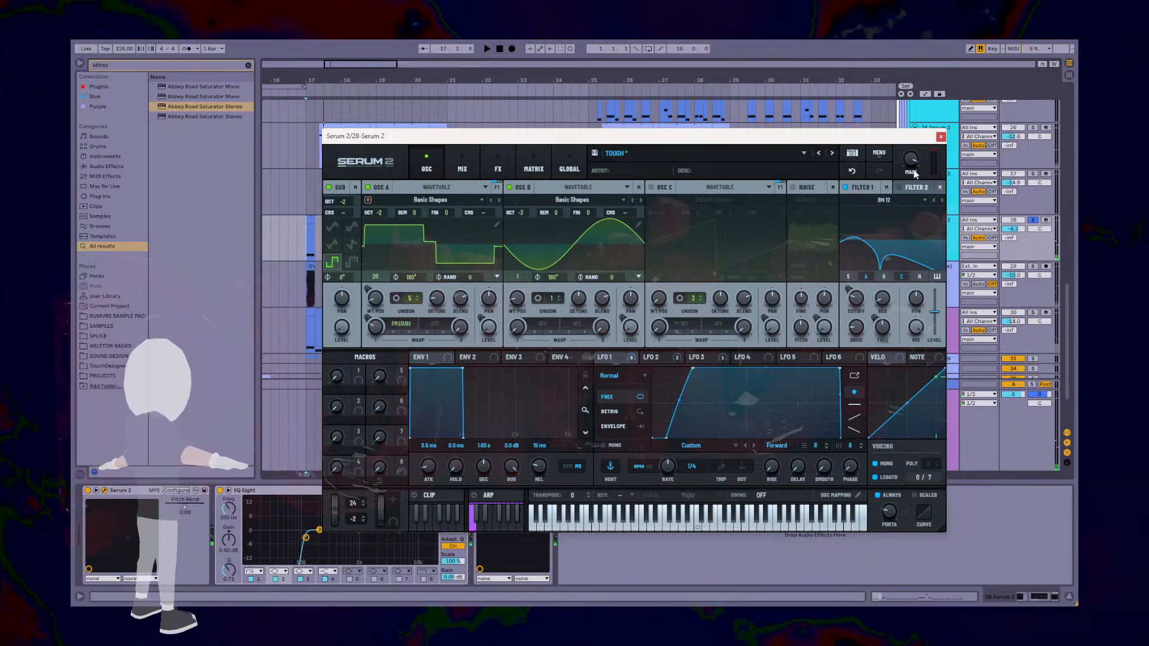
Step: Enable oscillator C and play back the combined sound
{"action": "left_click", "coordinate": [652, 187]}
{"action": "key", "text": "space"}
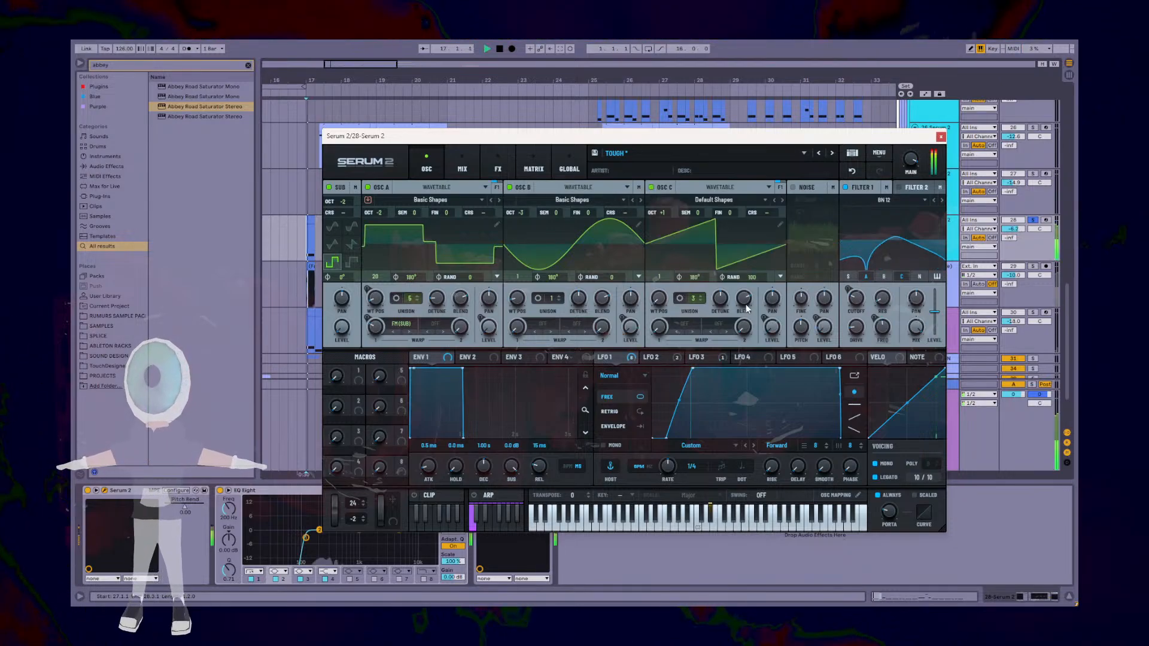
{"action": "key", "text": "space"}
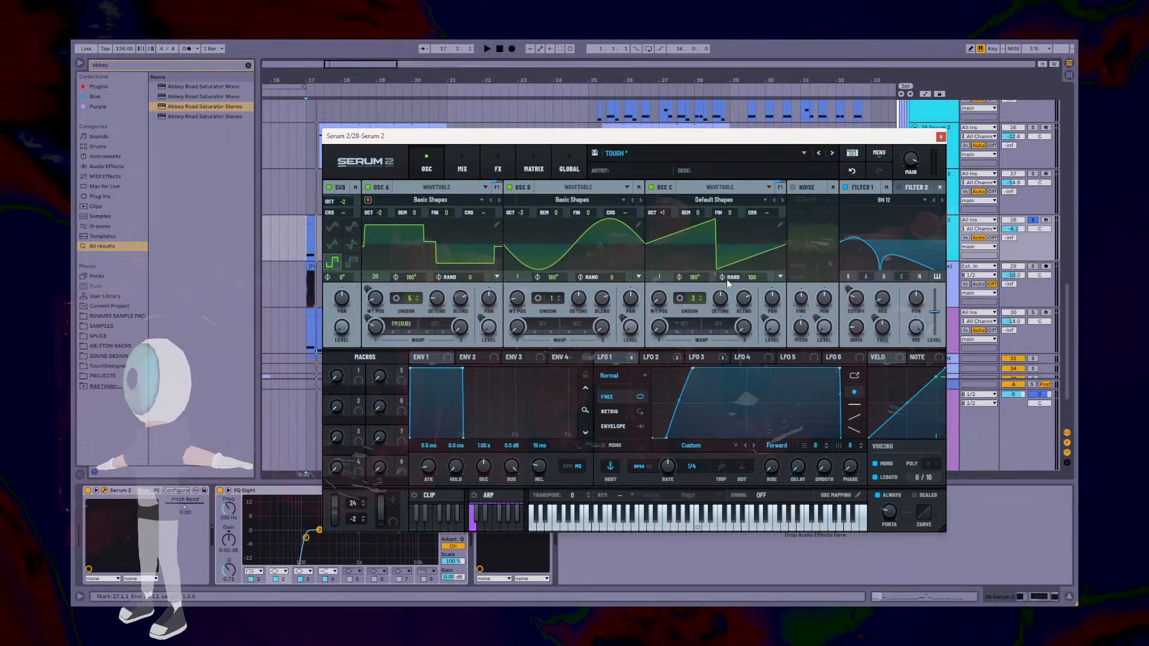
Step: Review the unison settings of oscillators C, B and A
{"action": "left_click", "coordinate": [680, 299]}
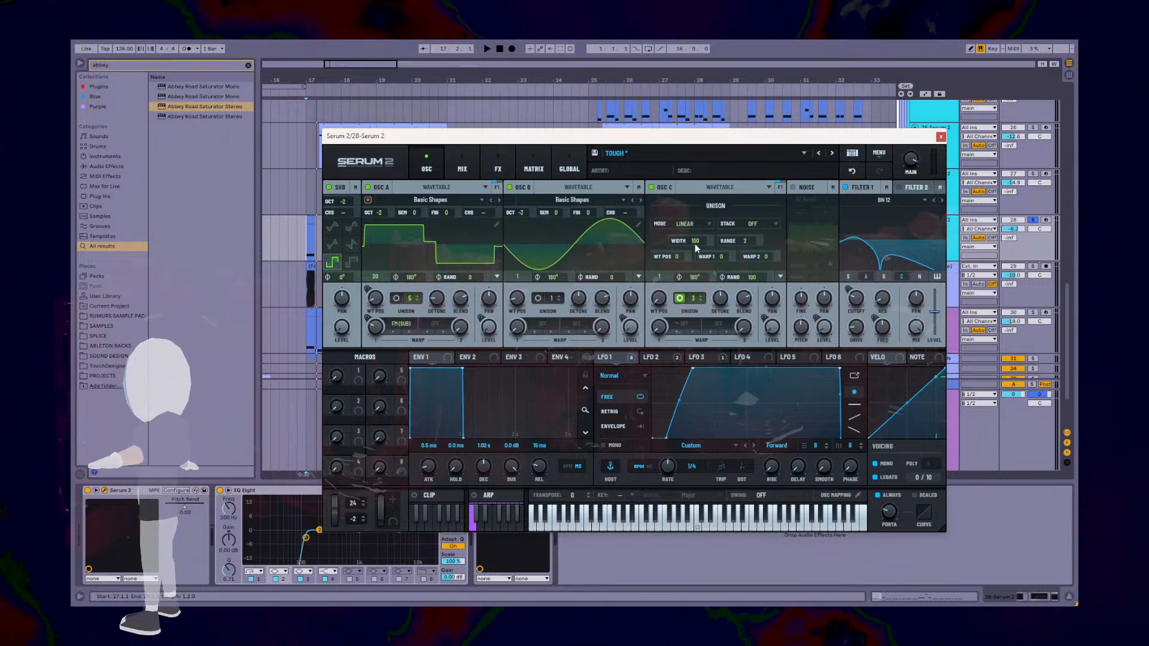
{"action": "left_click", "coordinate": [680, 299]}
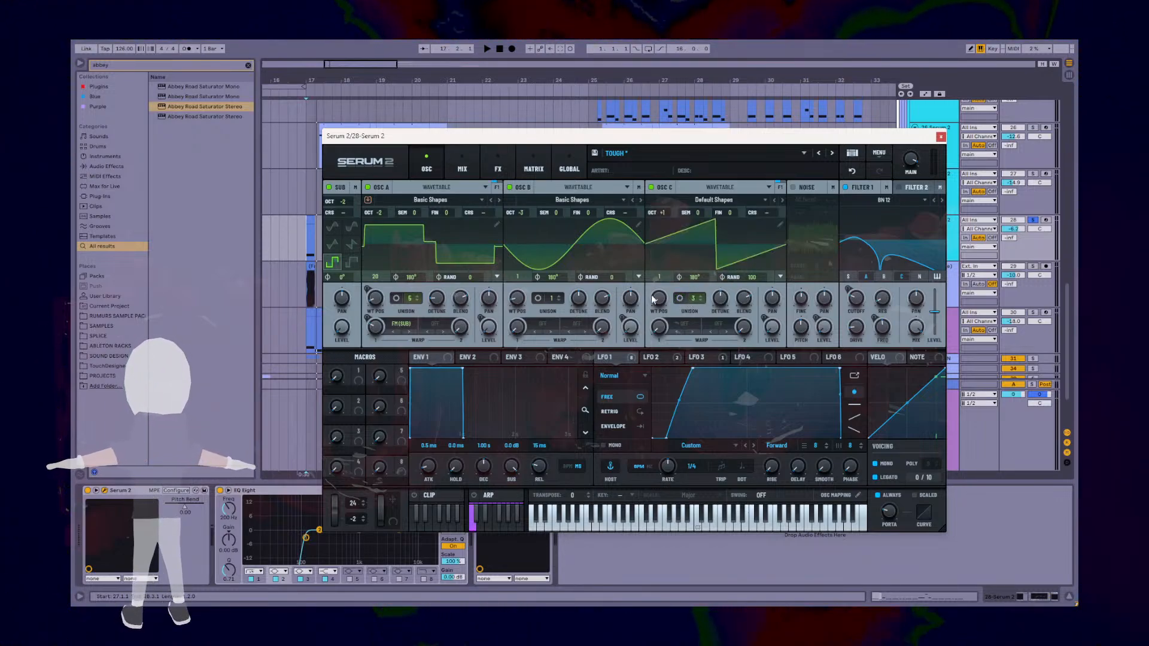
{"action": "left_click", "coordinate": [537, 299]}
{"action": "left_click", "coordinate": [538, 298]}
{"action": "left_click", "coordinate": [396, 298]}
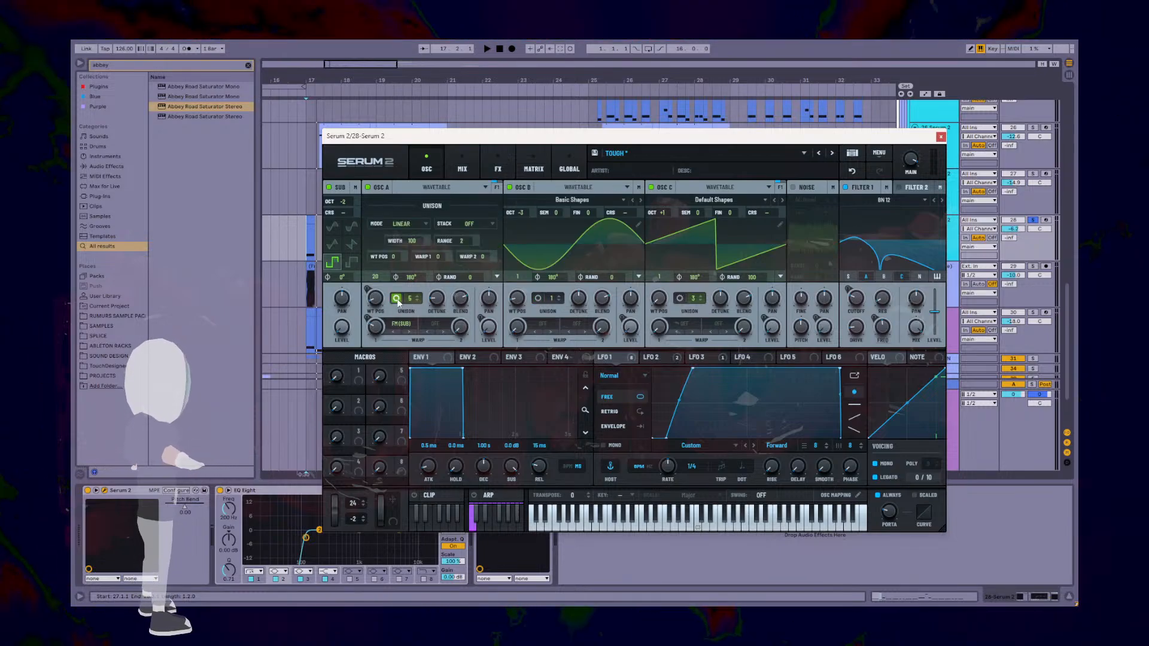
{"action": "left_click", "coordinate": [397, 300]}
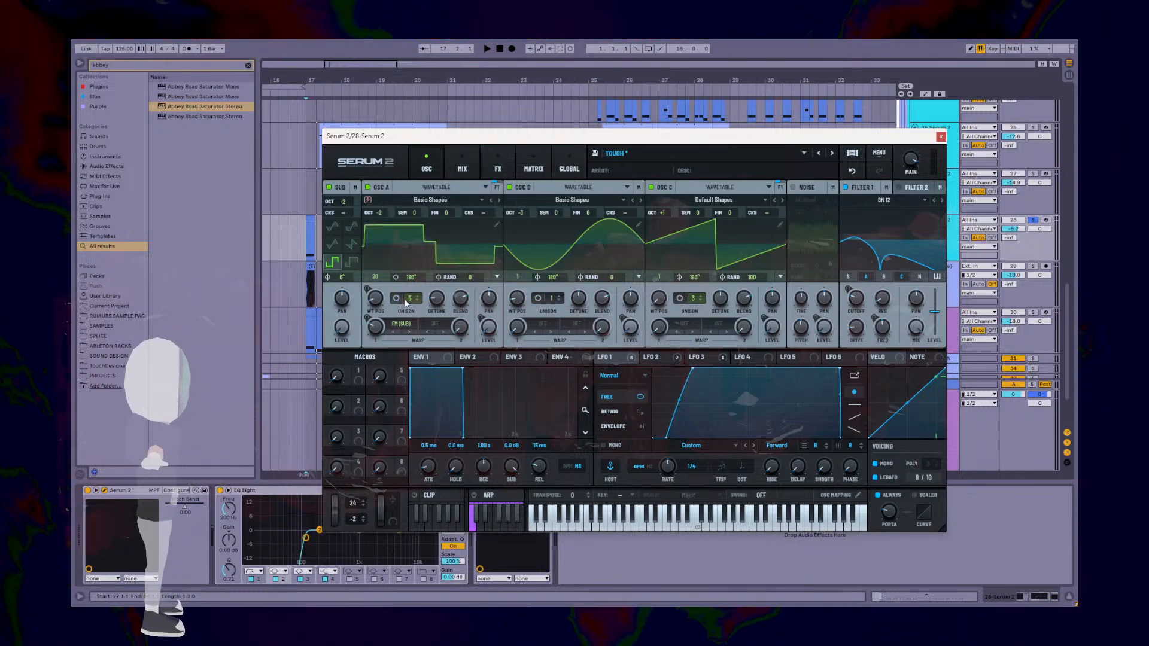
Step: Enable the noise oscillator and review the shapes of LFO 1, LFO 2 and LFO 3
{"action": "left_click", "coordinate": [798, 187]}
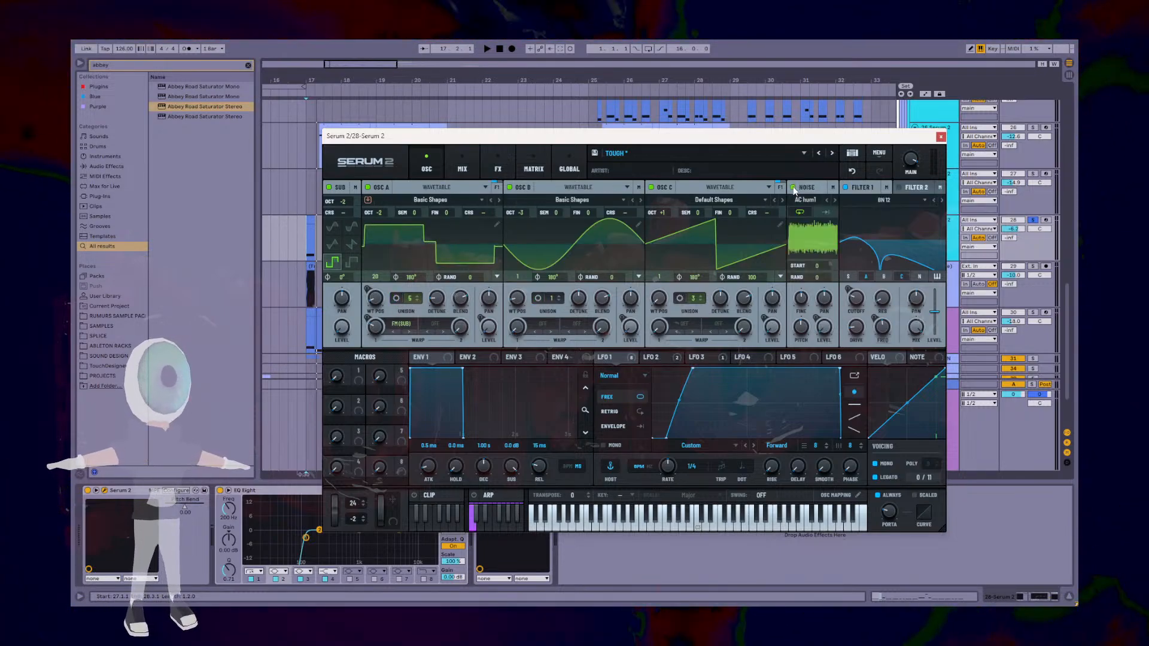
{"action": "left_click", "coordinate": [689, 358]}
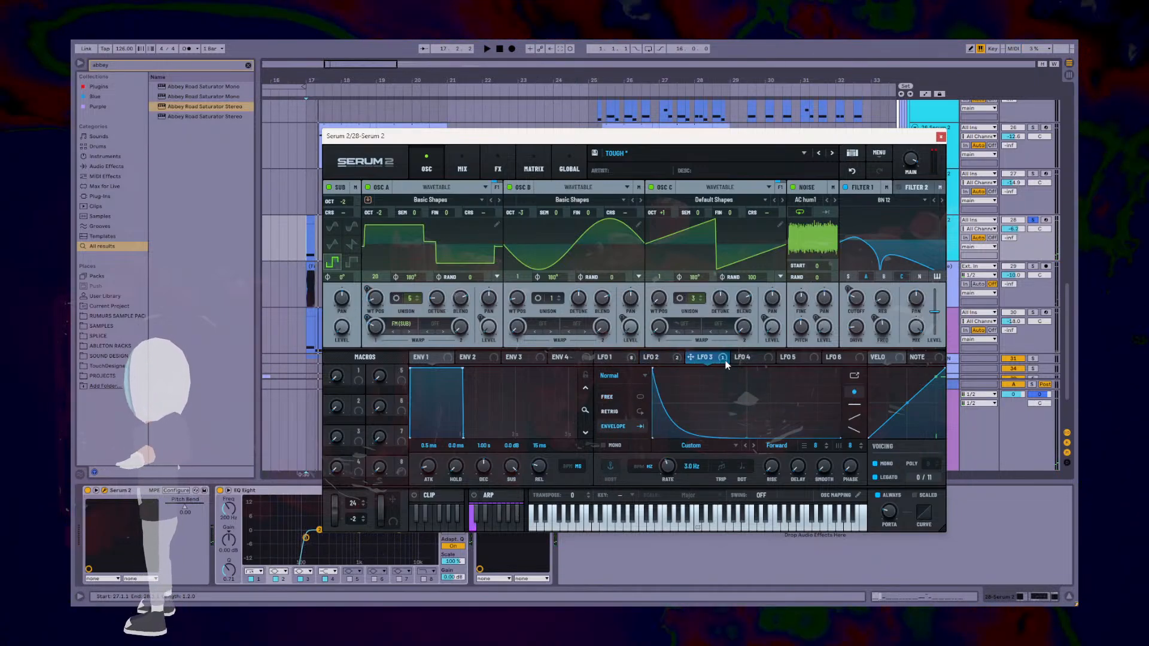
{"action": "left_click", "coordinate": [653, 358]}
{"action": "left_click", "coordinate": [612, 358]}
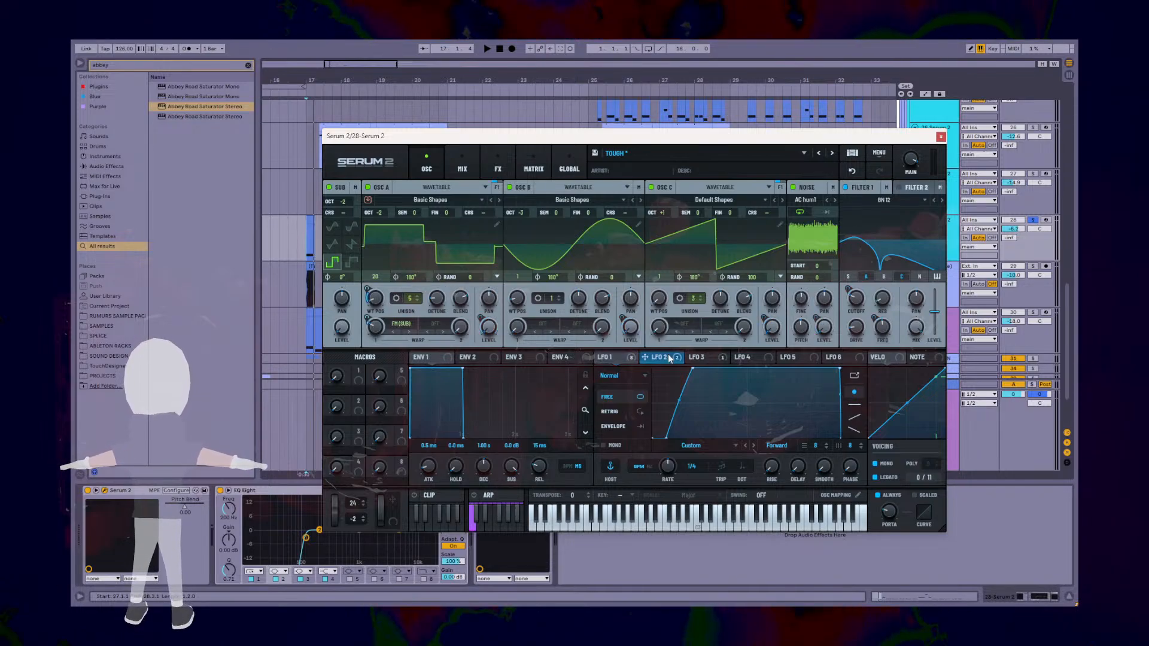
{"action": "left_click", "coordinate": [650, 357]}
{"action": "left_click", "coordinate": [709, 358]}
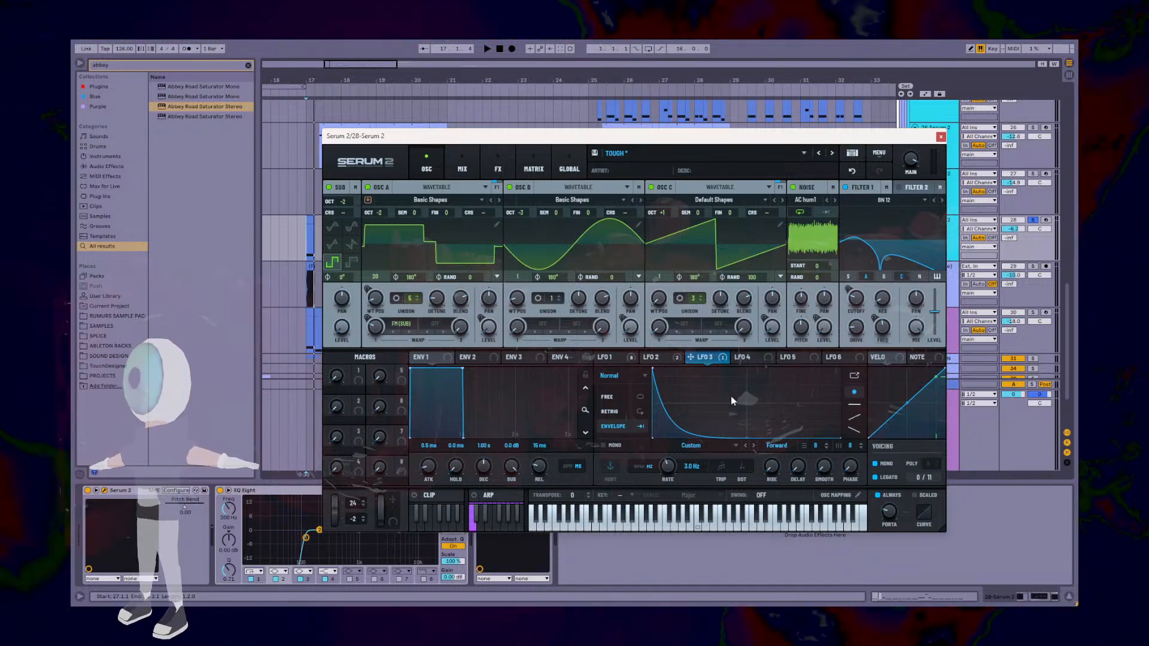
Step: Examine the source and destination choices of the modulation matrix row that routes LFO 3 to Main Tuning
{"action": "left_click", "coordinate": [534, 167]}
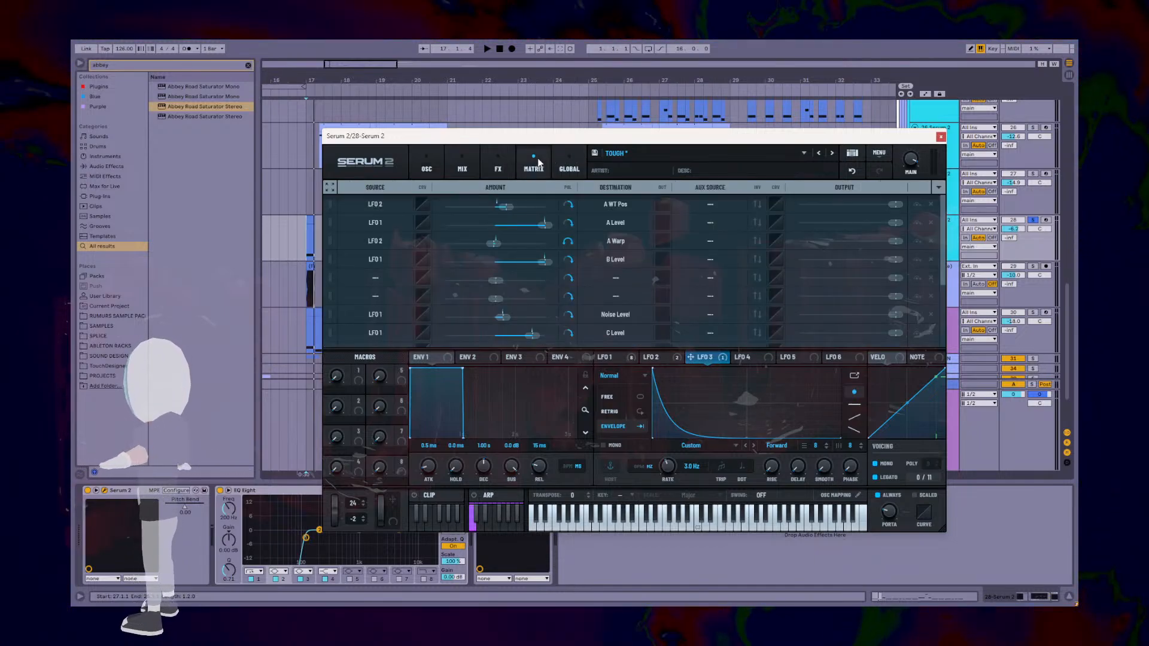
{"action": "scroll", "coordinate": [400, 329], "scroll_direction": "down", "scroll_amount": 6}
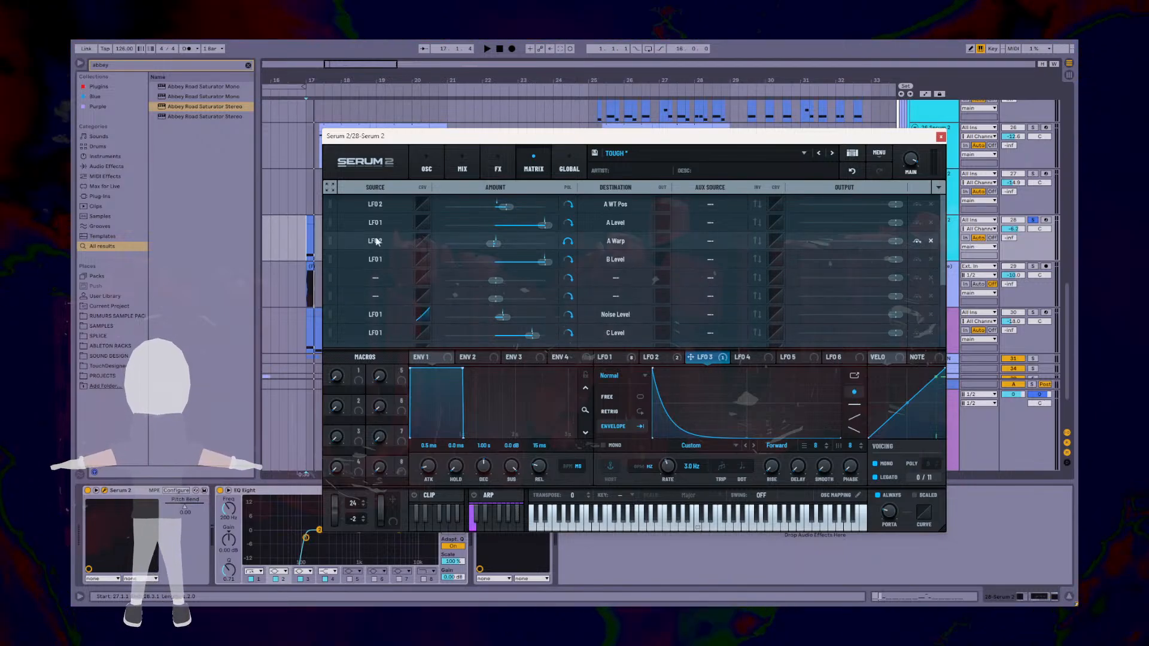
{"action": "left_click", "coordinate": [370, 320]}
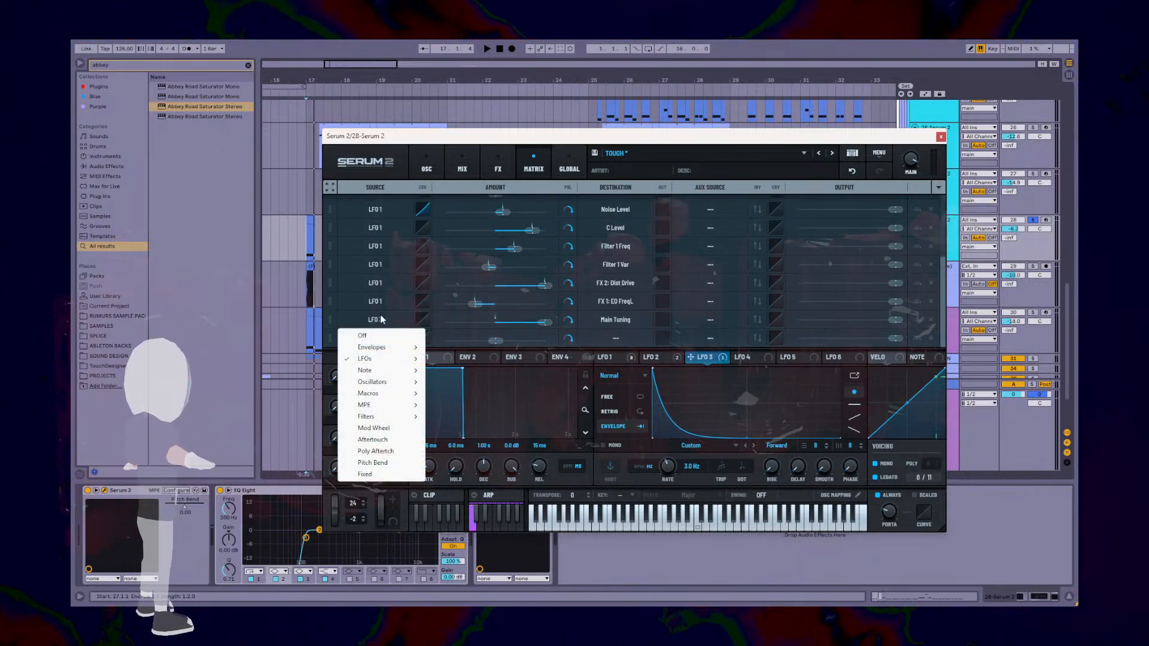
{"action": "mouse_move", "coordinate": [389, 359]}
{"action": "left_click", "coordinate": [616, 322]}
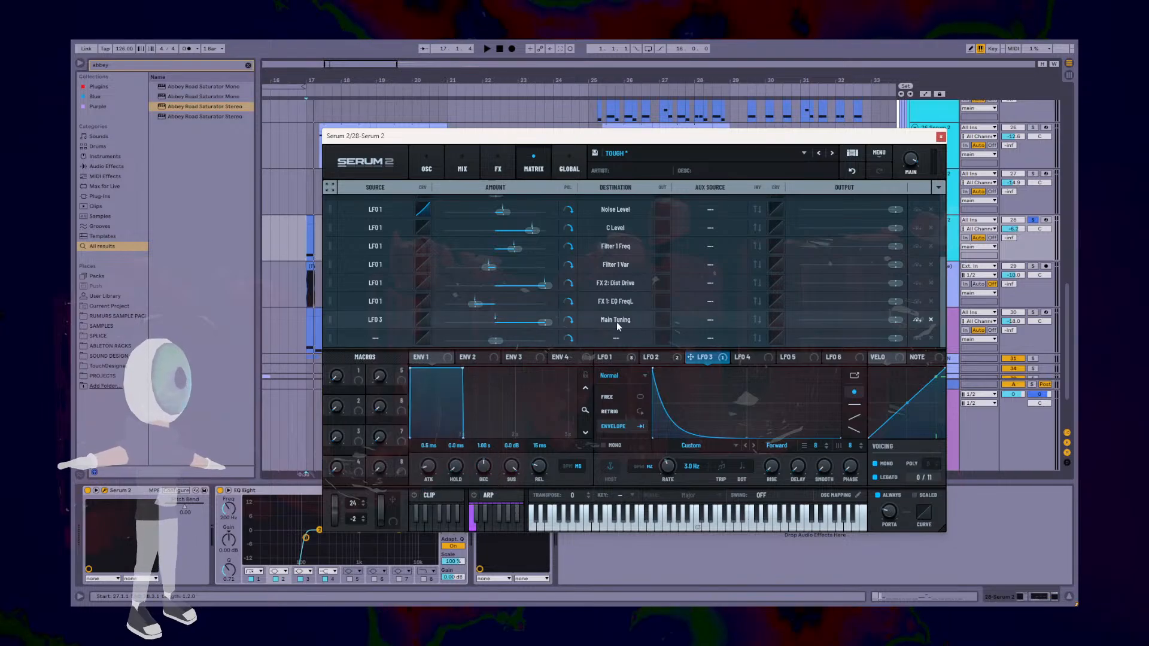
{"action": "left_click", "coordinate": [621, 322]}
{"action": "mouse_move", "coordinate": [624, 561]}
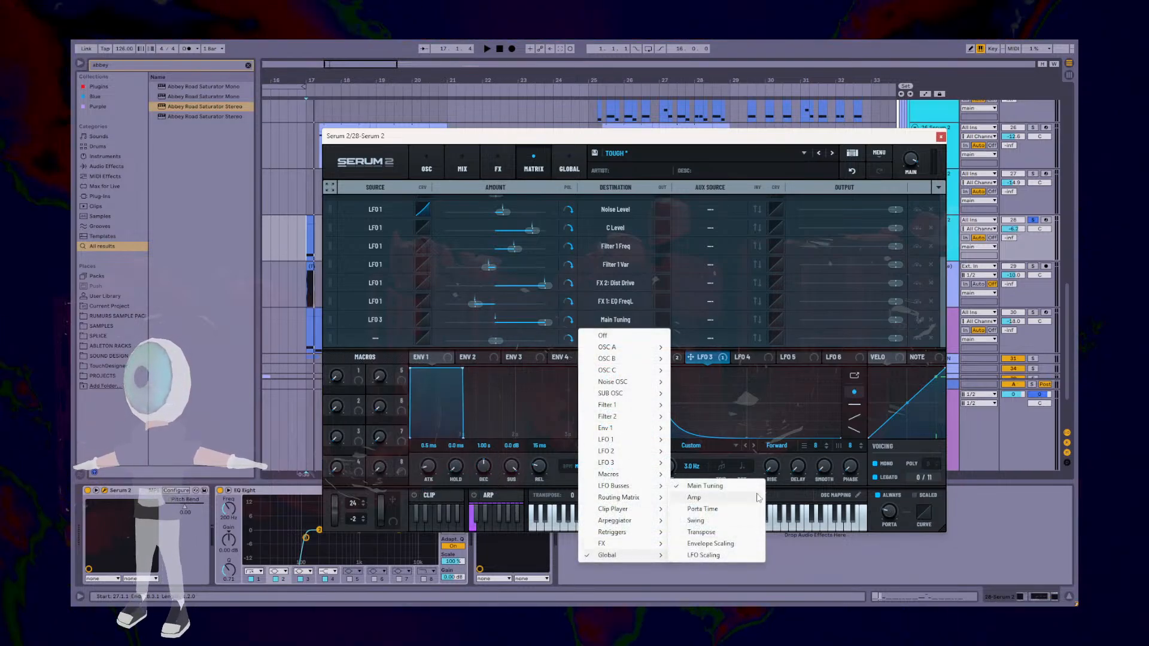
{"action": "left_click", "coordinate": [714, 482]}
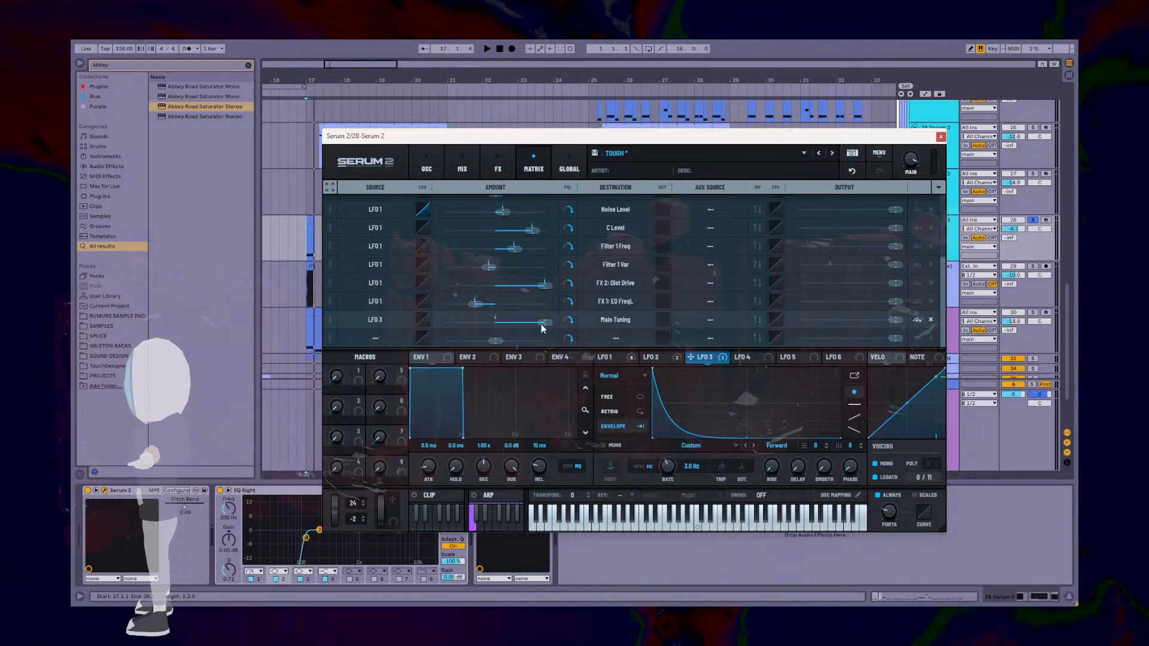
Step: Play back the sound and check the rate mode of LFO 3
{"action": "key", "text": "space"}
{"action": "key", "text": "space"}
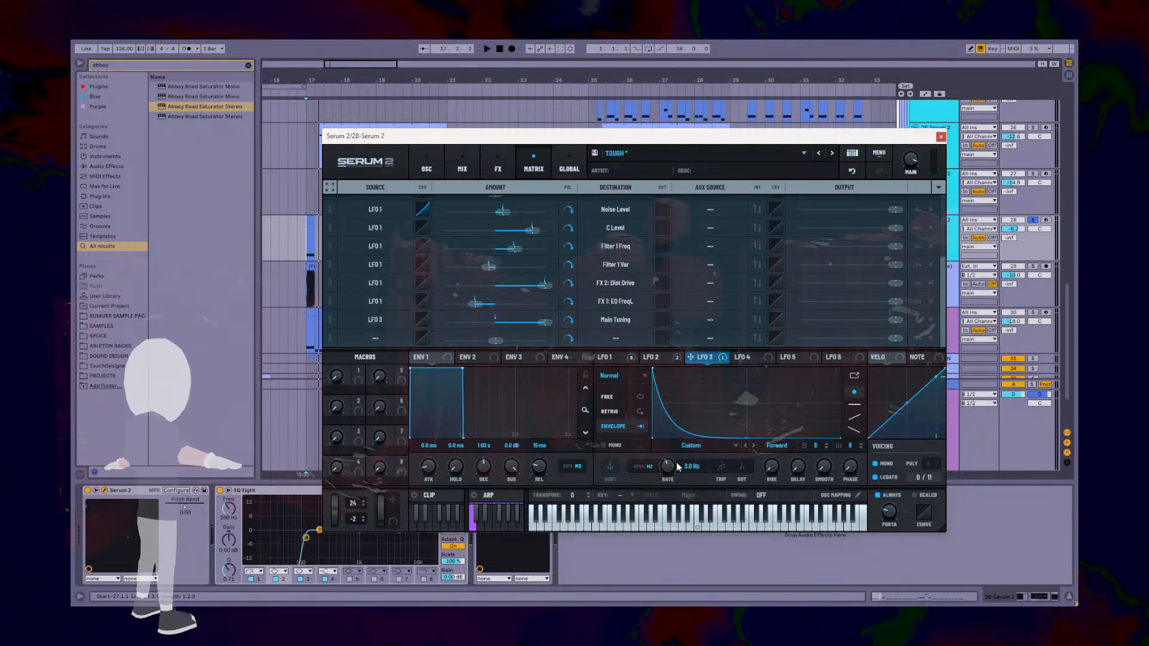
{"action": "left_click", "coordinate": [641, 466]}
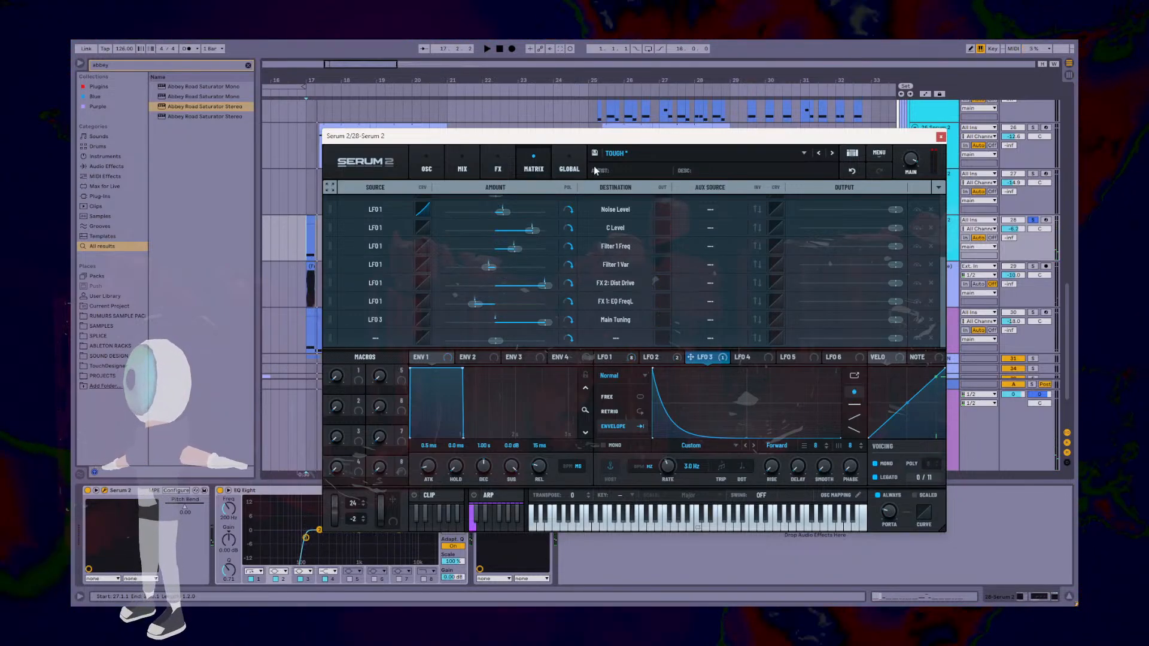
Step: Return to the oscillator view and save the preset as TOUGH, replacing the existing file
{"action": "left_click", "coordinate": [430, 163]}
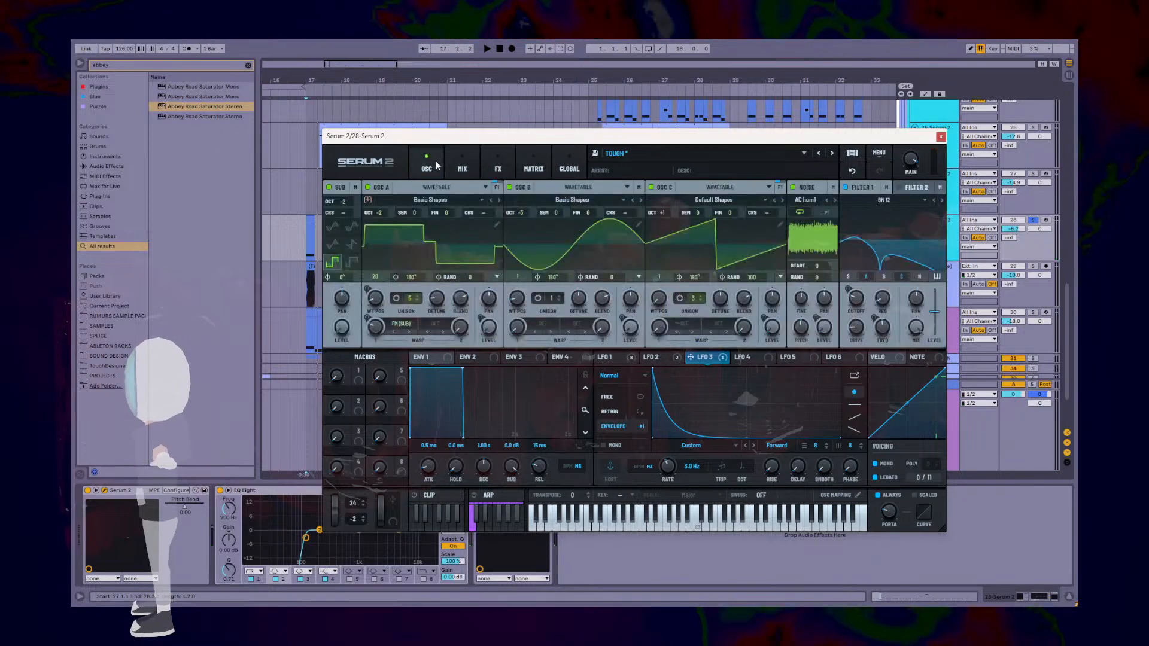
{"action": "left_click", "coordinate": [595, 153]}
{"action": "left_click", "coordinate": [747, 542]}
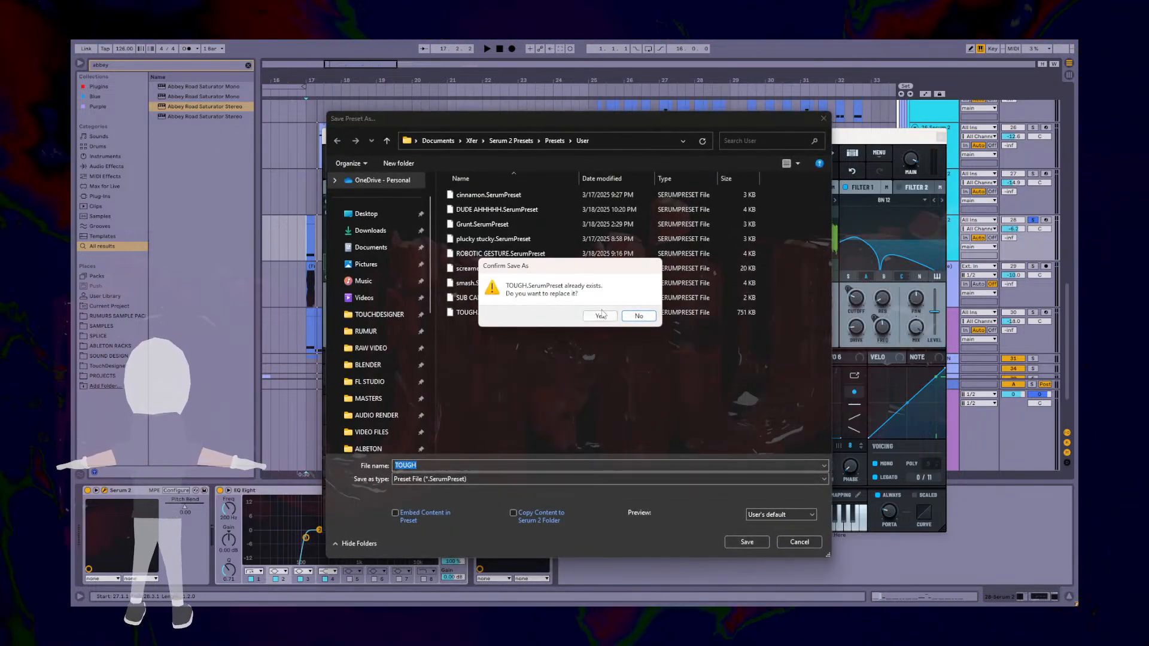
{"action": "left_click", "coordinate": [600, 317]}
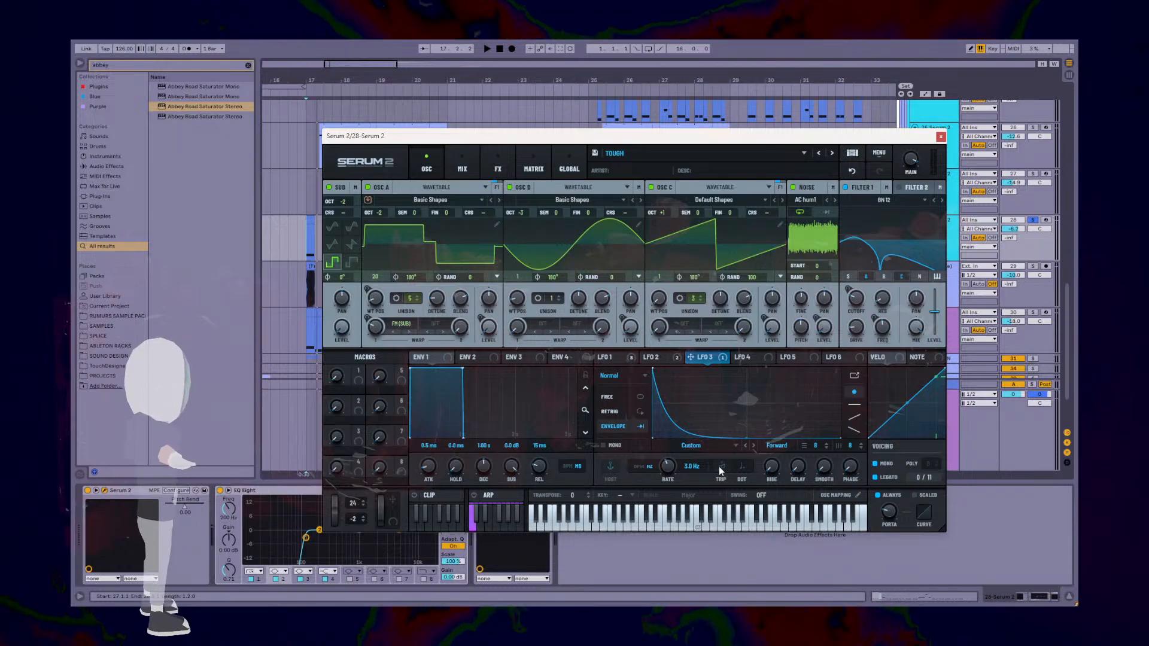
Step: Examine the Equalizer and Distortion effects, their LFO 1 modulation and the effect buses while auditioning the sound
{"action": "left_click", "coordinate": [496, 169]}
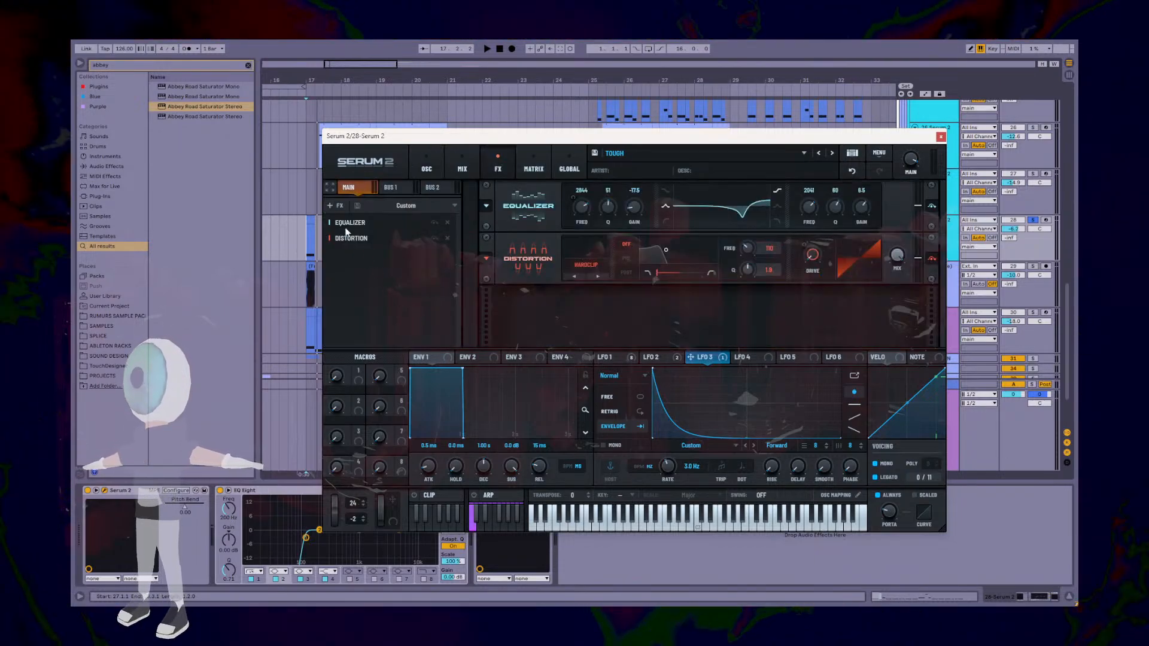
{"action": "key", "text": "space"}
{"action": "key", "text": "space"}
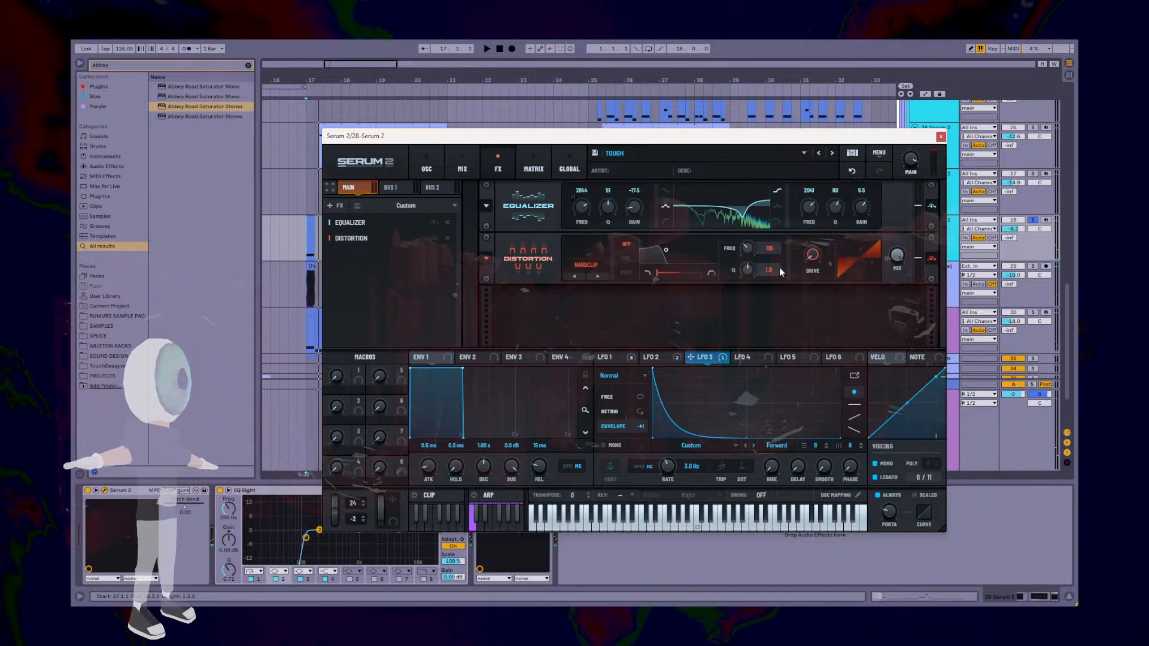
{"action": "left_click", "coordinate": [606, 358]}
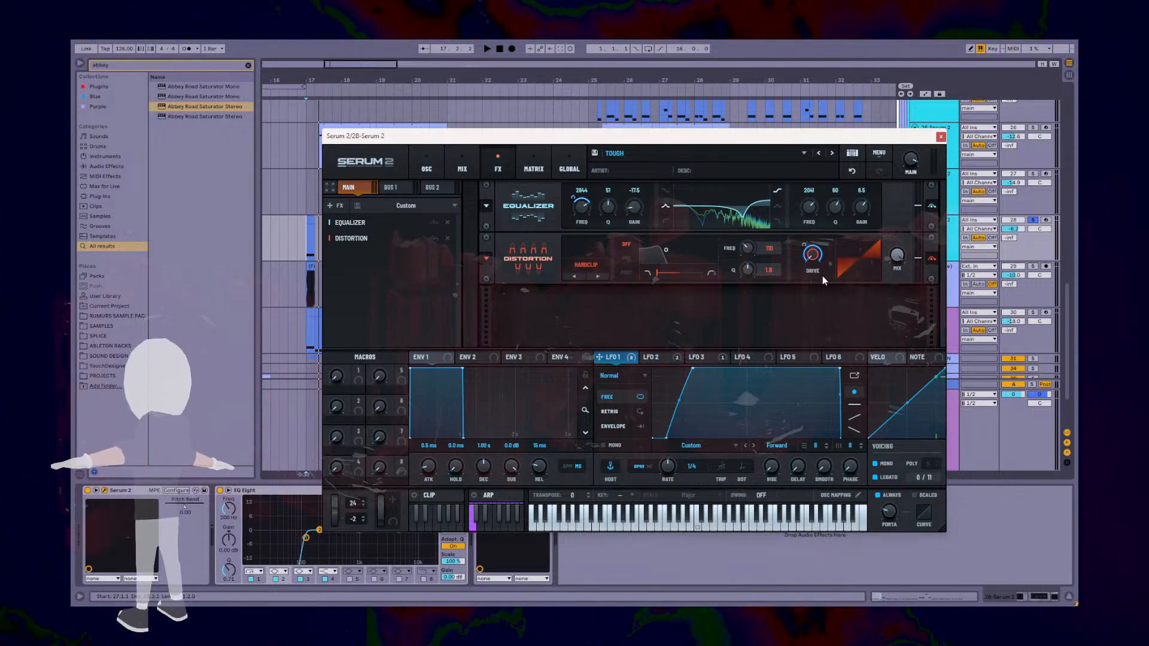
{"action": "mouse_move", "coordinate": [812, 261]}
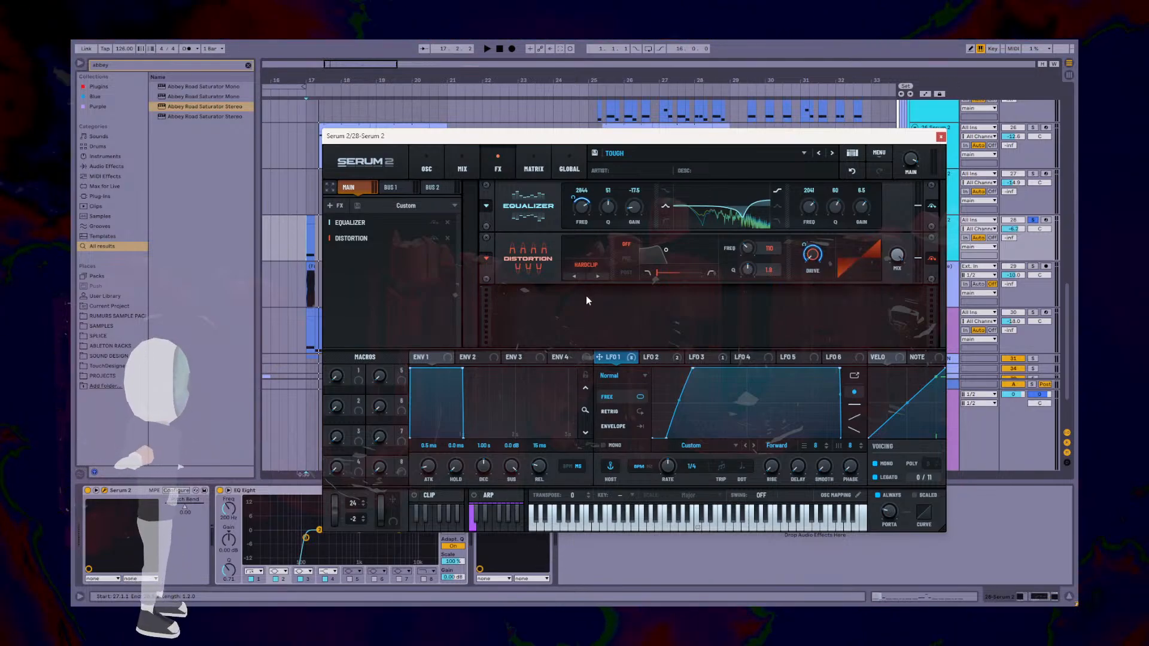
{"action": "left_click", "coordinate": [389, 187]}
{"action": "left_click", "coordinate": [348, 188]}
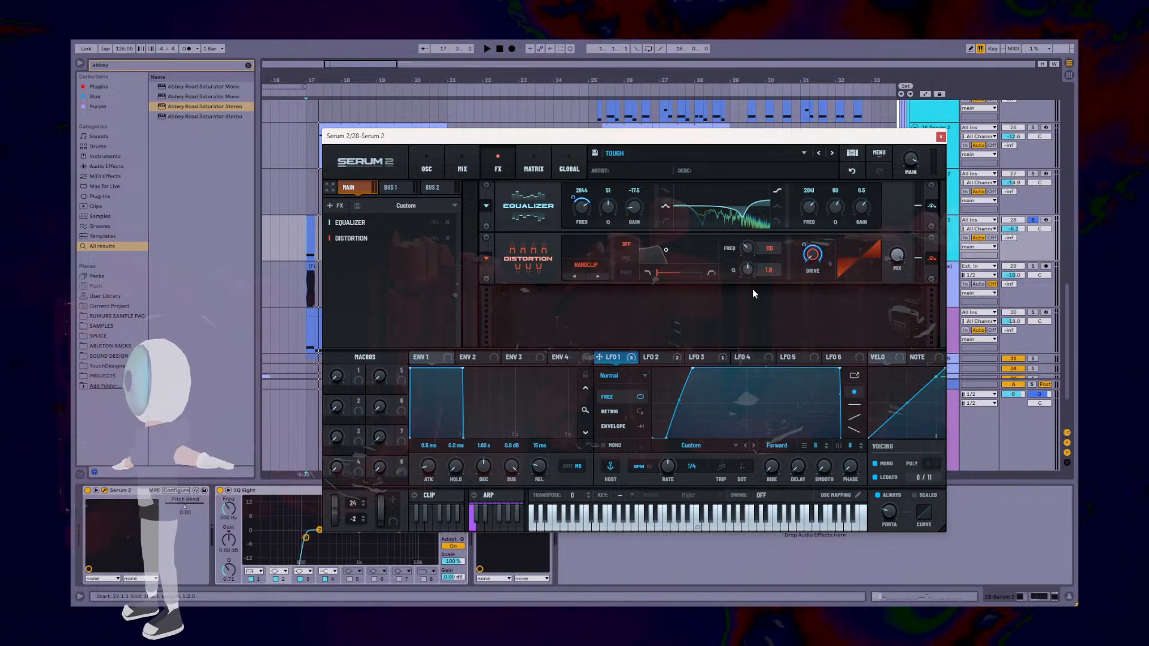
Step: Compare the oscillator settings and the Equalizer and Distortion effects of the TOUGH patch
{"action": "left_click", "coordinate": [423, 164]}
{"action": "left_click", "coordinate": [509, 173]}
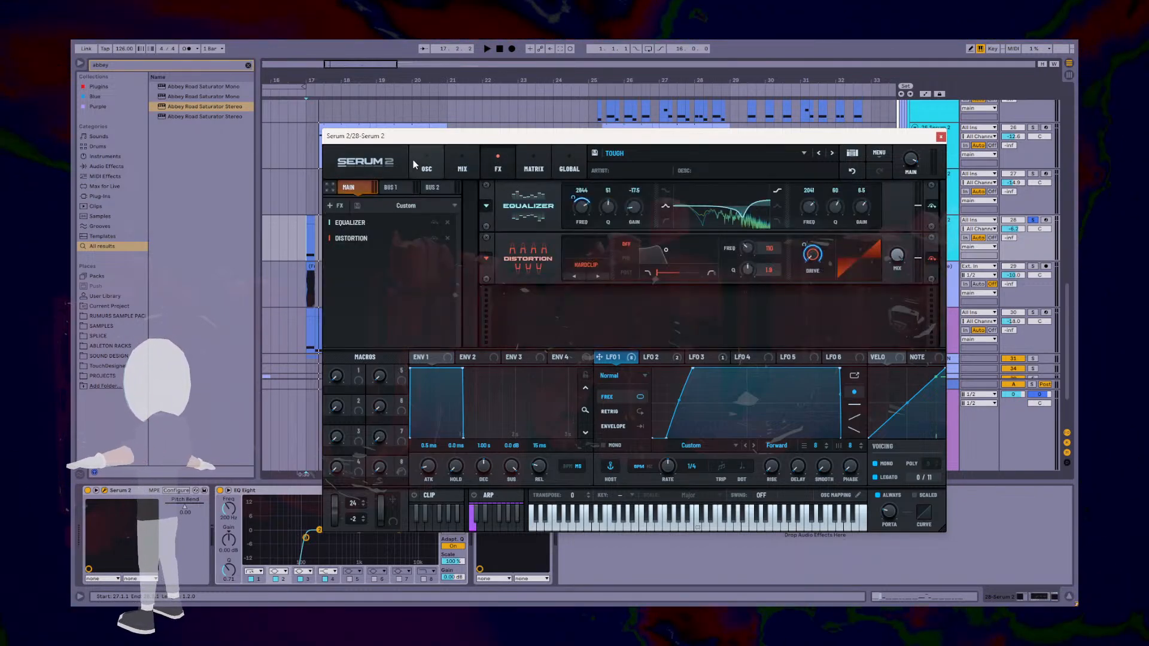
{"action": "left_click", "coordinate": [416, 160]}
{"action": "left_click", "coordinate": [497, 161]}
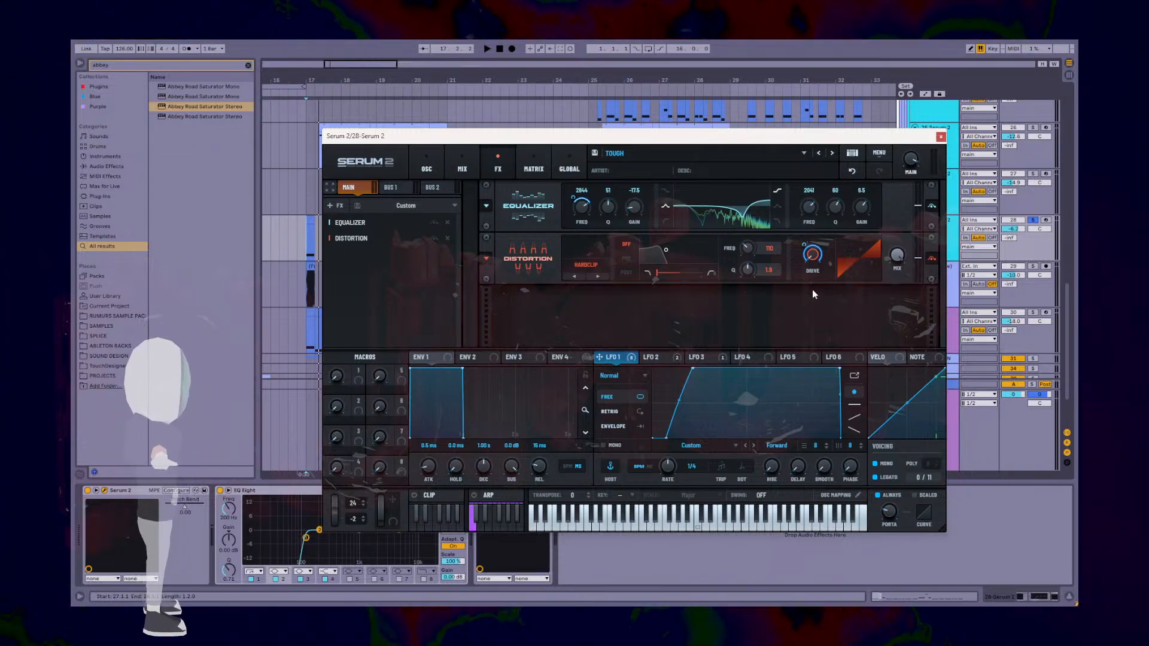
{"action": "left_click", "coordinate": [432, 156]}
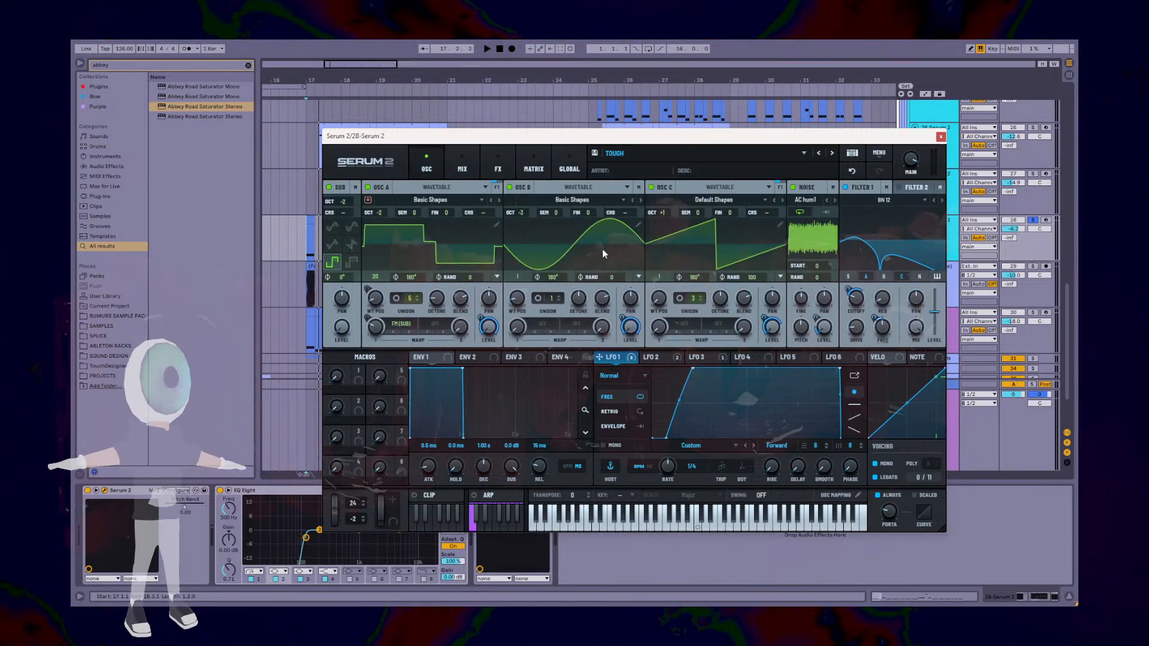
{"action": "left_click", "coordinate": [533, 163]}
{"action": "left_click", "coordinate": [501, 154]}
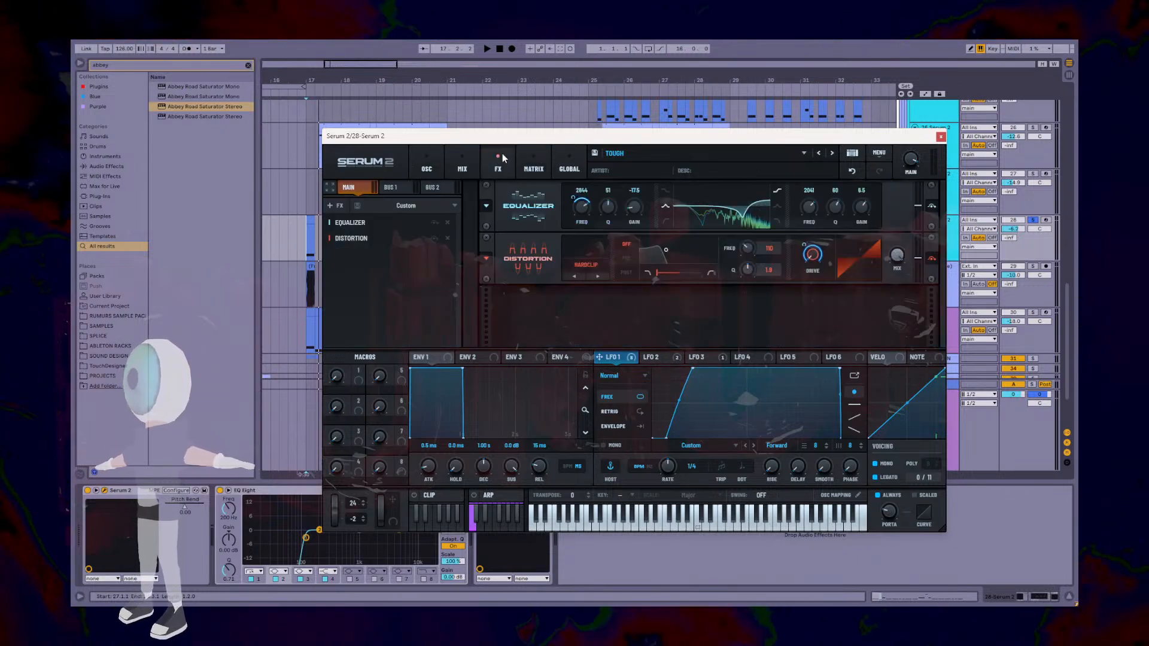
Step: Play the arrangement from bar 21, recheck the TOUGH patch on track 28 and close its window
{"action": "left_click", "coordinate": [941, 137]}
{"action": "left_click", "coordinate": [447, 283]}
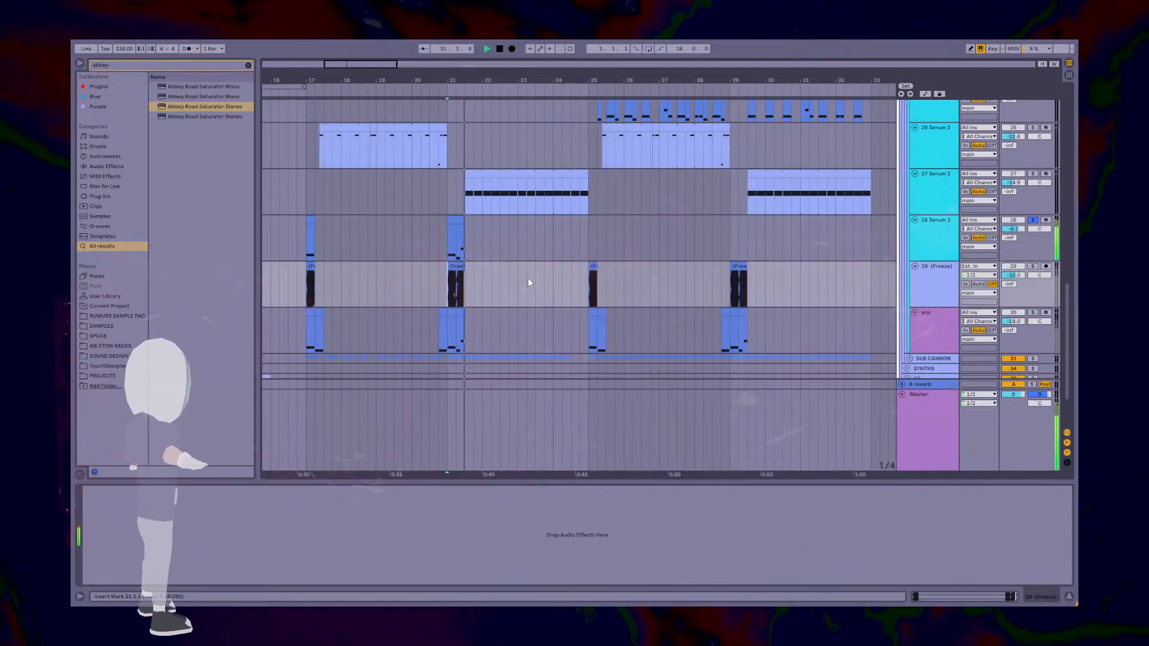
{"action": "key", "text": "space"}
{"action": "key", "text": "Up"}
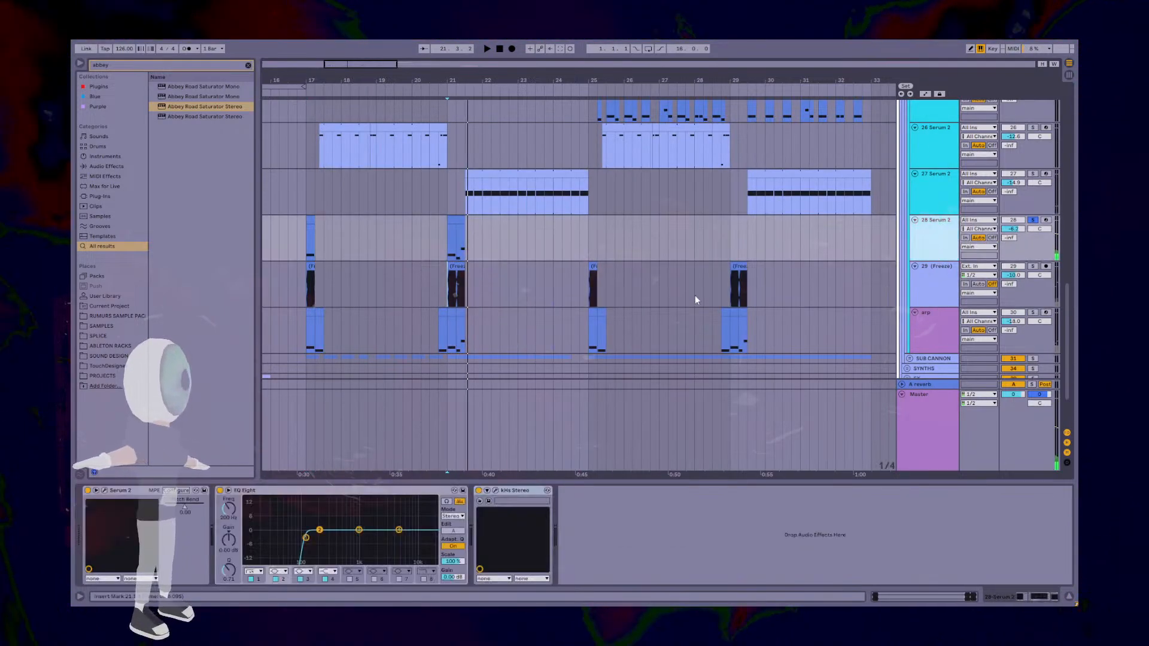
{"action": "left_click", "coordinate": [101, 491]}
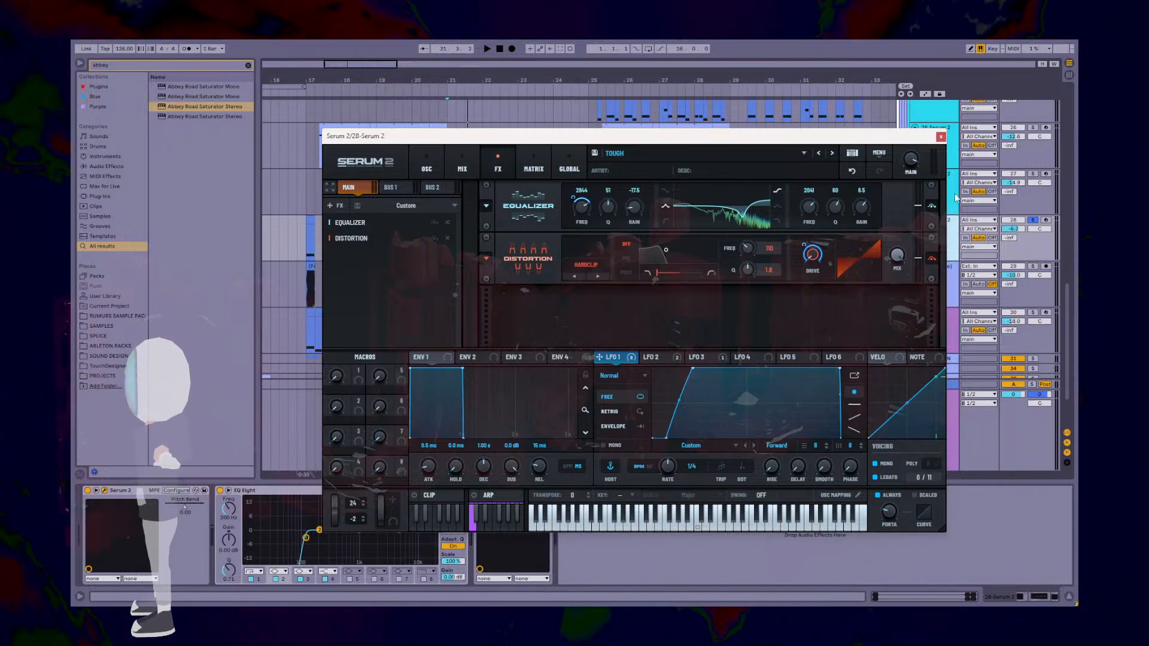
{"action": "left_click", "coordinate": [941, 137]}
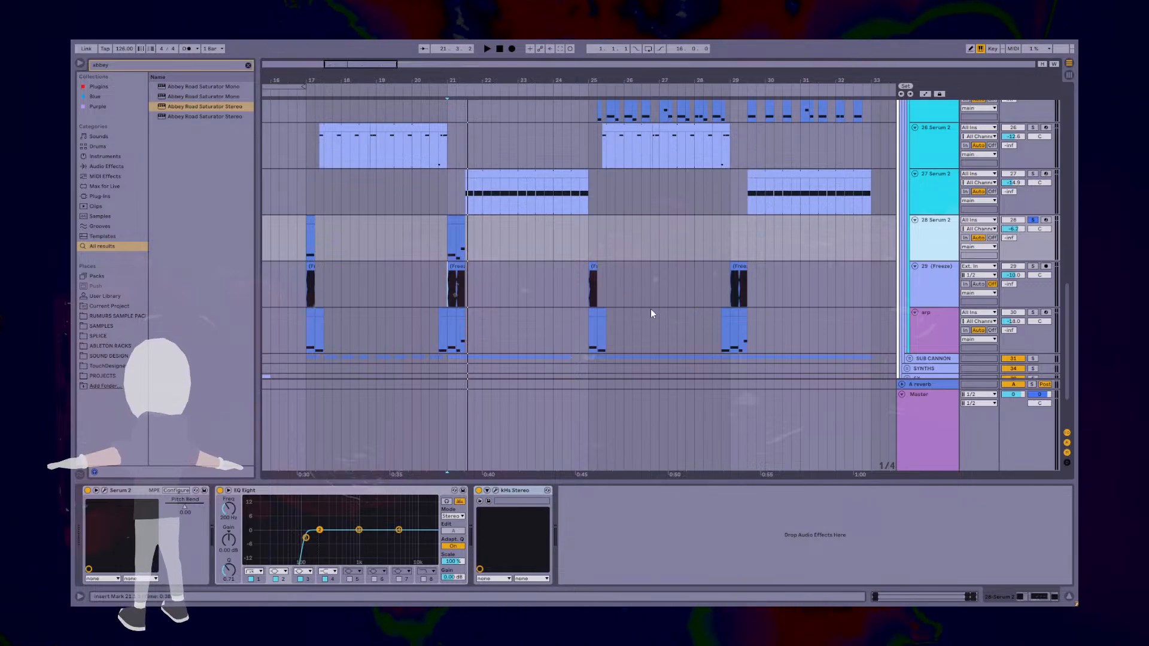
Step: Unfreeze the 24 Serum 2 track and place the insert marker at the start of its clips
{"action": "scroll", "coordinate": [652, 308], "scroll_direction": "up", "scroll_amount": 5}
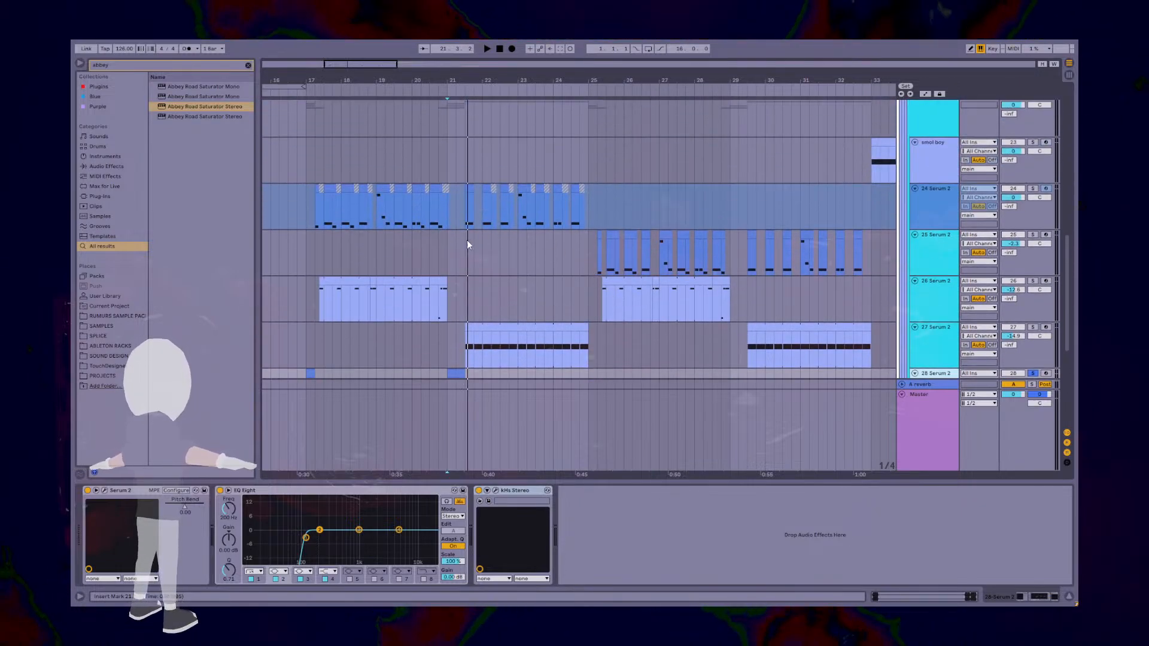
{"action": "scroll", "coordinate": [467, 244], "scroll_direction": "up", "scroll_amount": 2}
{"action": "right_click", "coordinate": [938, 260]}
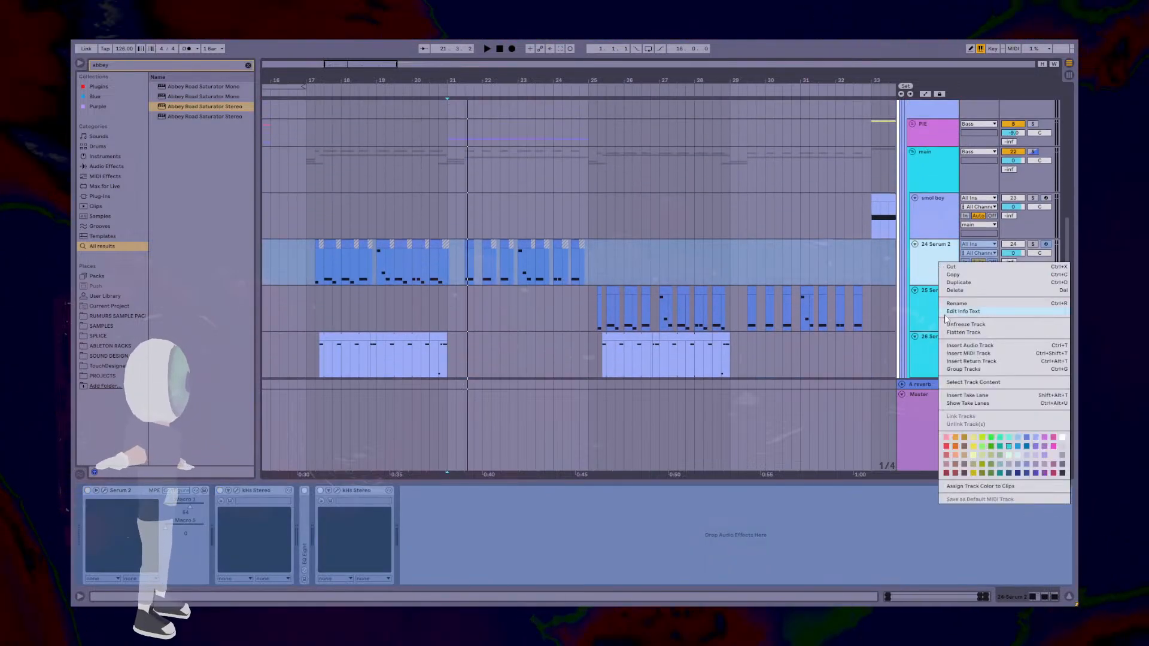
{"action": "left_click", "coordinate": [960, 325]}
{"action": "left_click", "coordinate": [318, 264]}
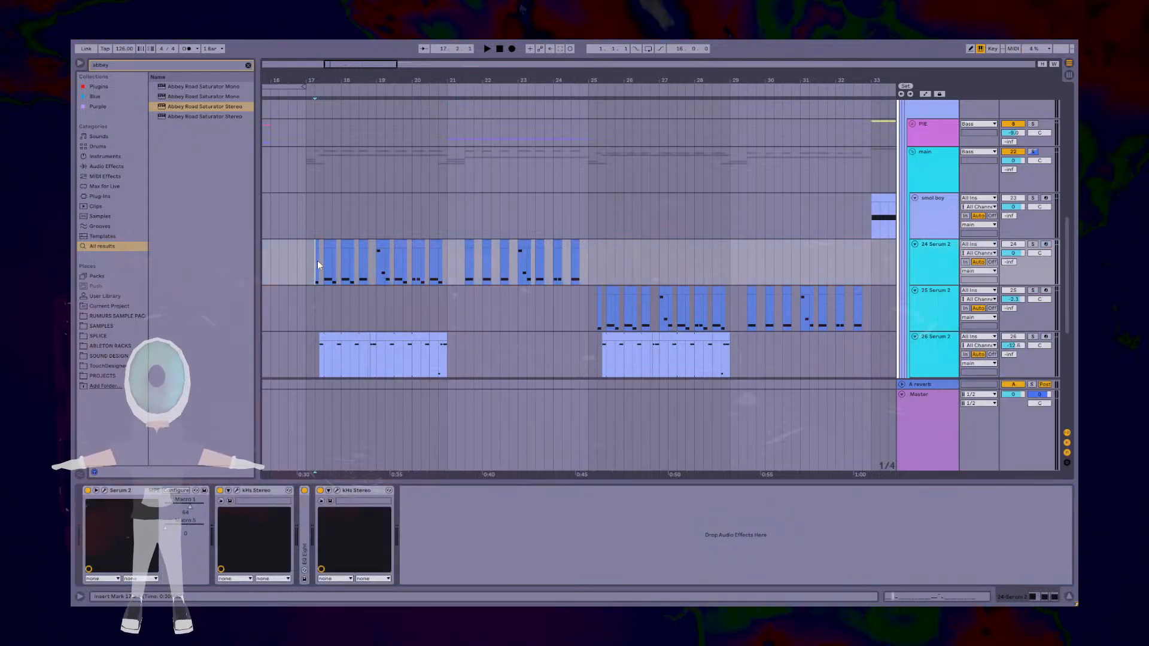
Step: Compare the 24 Serum 2 and 25 Serum 2 tracks by alternating between them
{"action": "left_click", "coordinate": [926, 312]}
{"action": "left_click", "coordinate": [933, 268]}
{"action": "left_click", "coordinate": [932, 310]}
{"action": "left_click", "coordinate": [934, 267]}
{"action": "left_click", "coordinate": [932, 310]}
{"action": "left_click", "coordinate": [934, 269]}
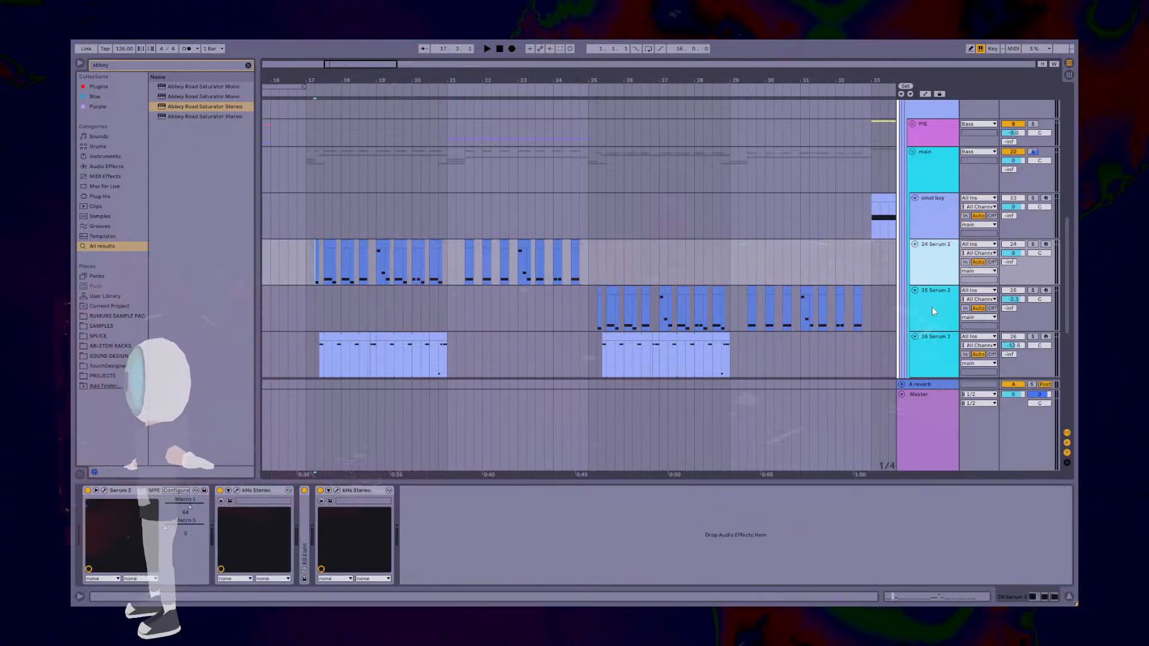
{"action": "left_click", "coordinate": [932, 308]}
{"action": "left_click", "coordinate": [932, 270]}
{"action": "left_click", "coordinate": [930, 317]}
{"action": "left_click", "coordinate": [930, 269]}
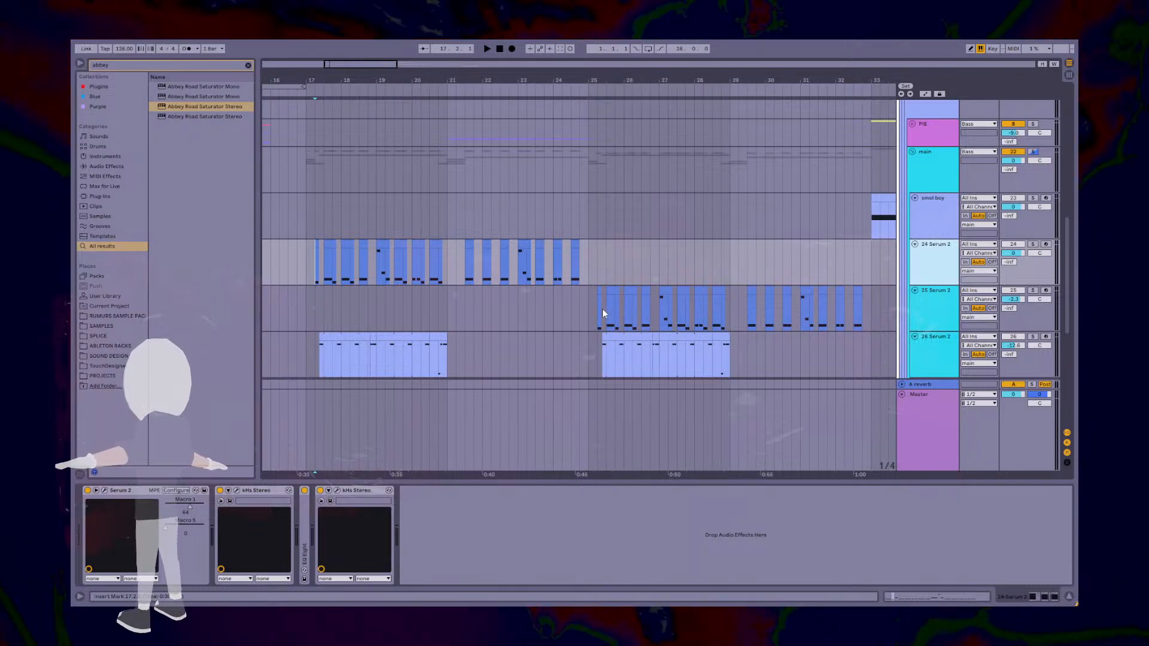
Step: Audition the 25 Serum 2 clips from bar 25 and the 24 Serum 2 clips from bar 17, each soloed
{"action": "left_click", "coordinate": [602, 309]}
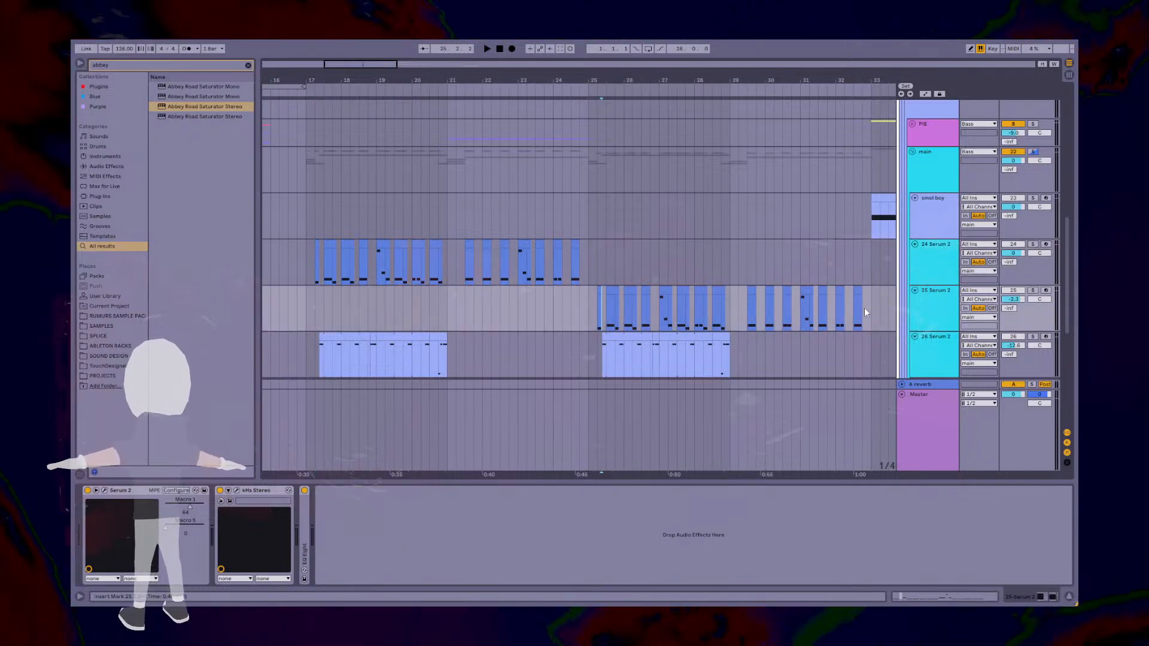
{"action": "left_click", "coordinate": [594, 311]}
{"action": "key", "text": "space"}
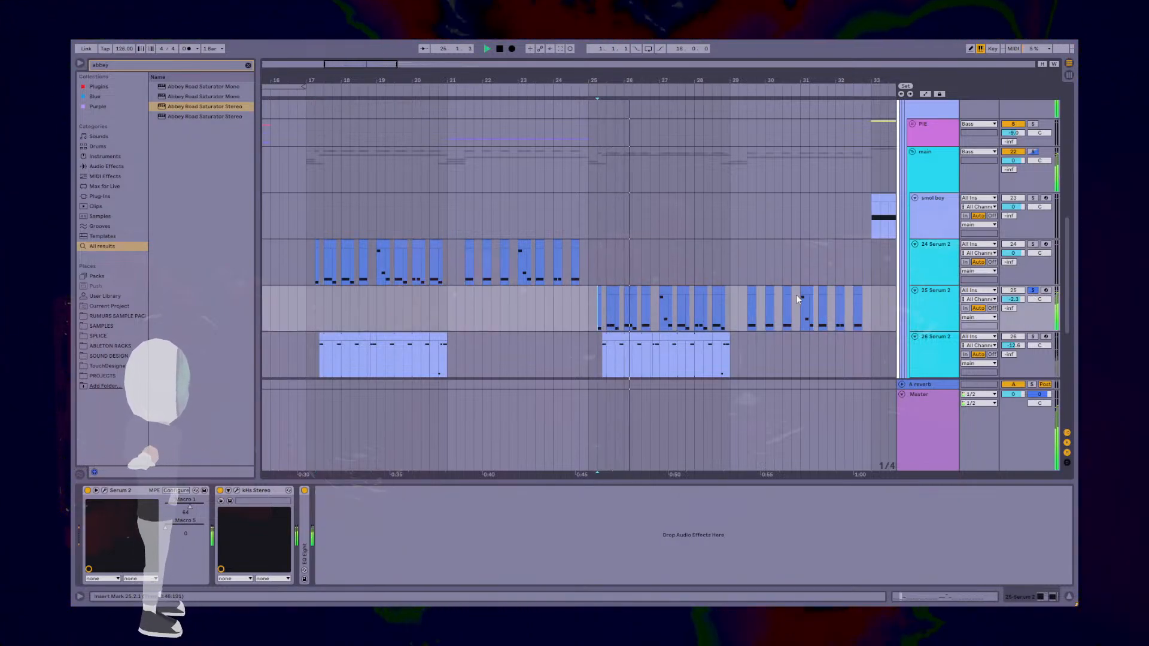
{"action": "key", "text": "space"}
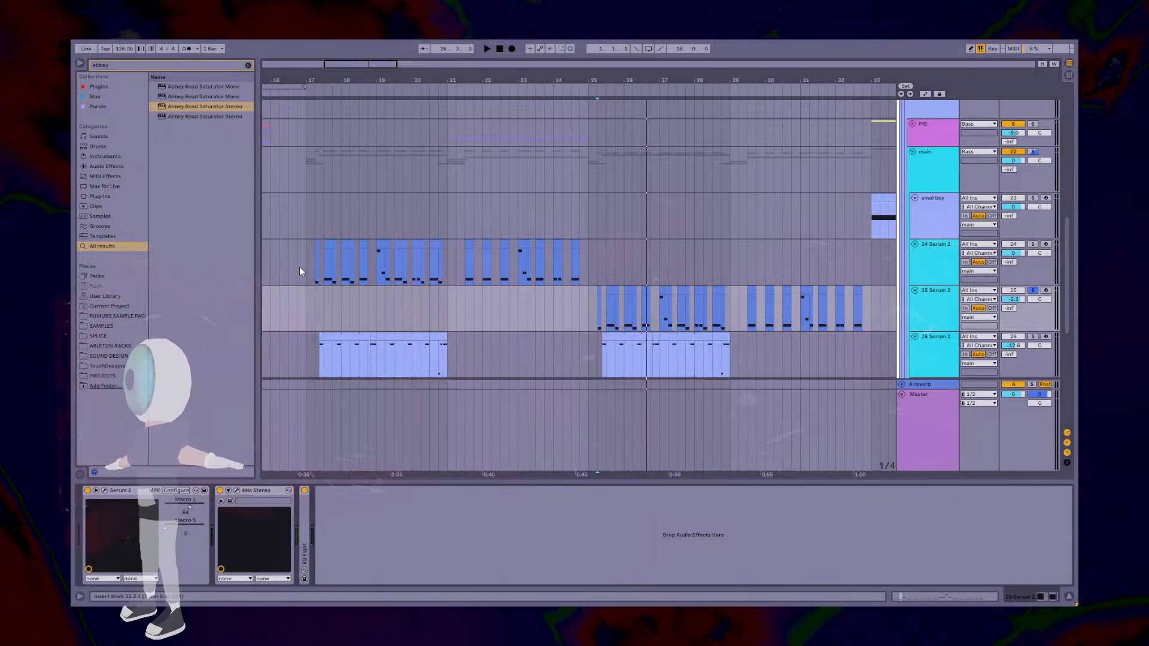
{"action": "left_click", "coordinate": [324, 271]}
{"action": "key", "text": "space"}
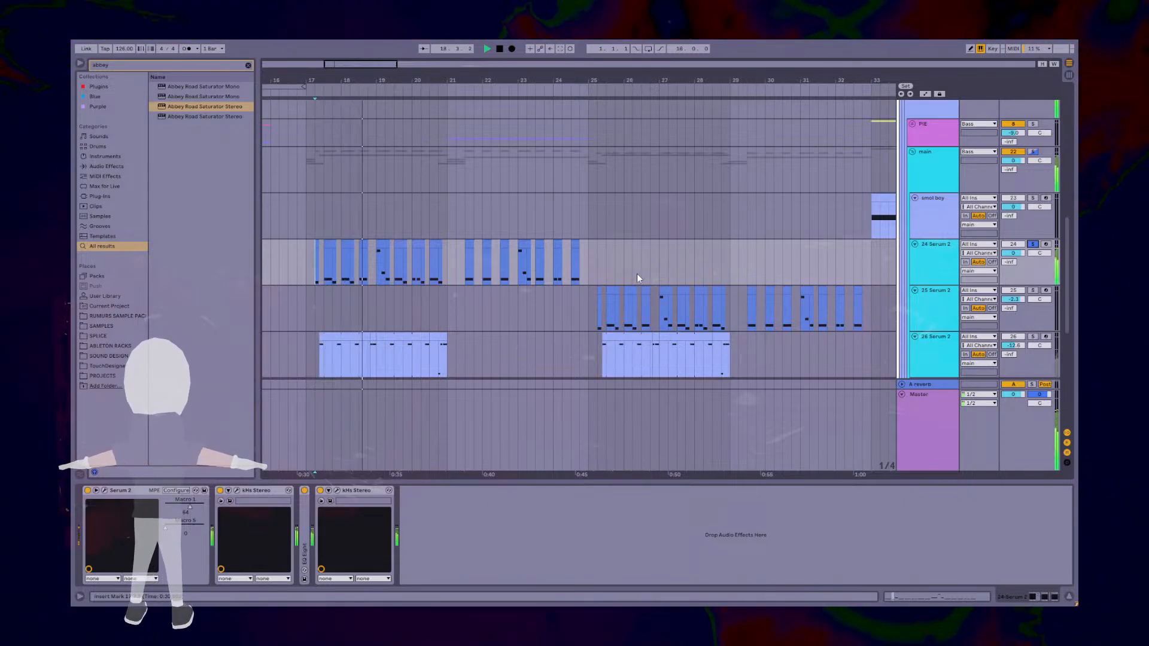
{"action": "key", "text": "Down"}
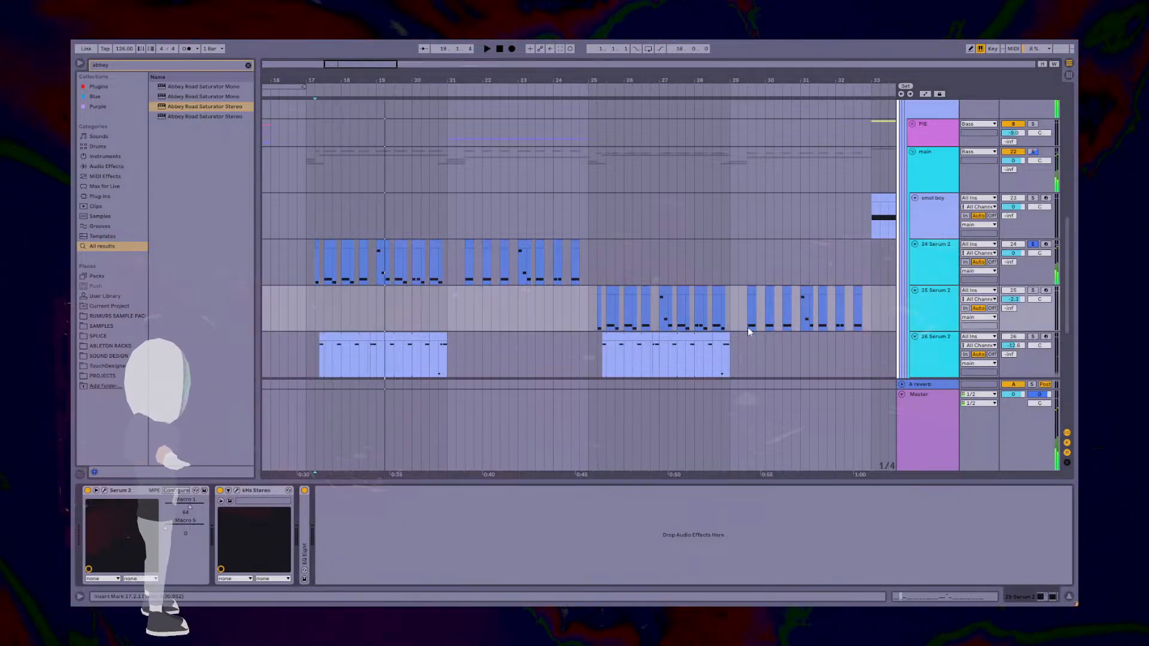
Step: Examine LFO 1 and LFO 2 of the Grunt patch on the 25 Serum 2 track
{"action": "left_click", "coordinate": [104, 491]}
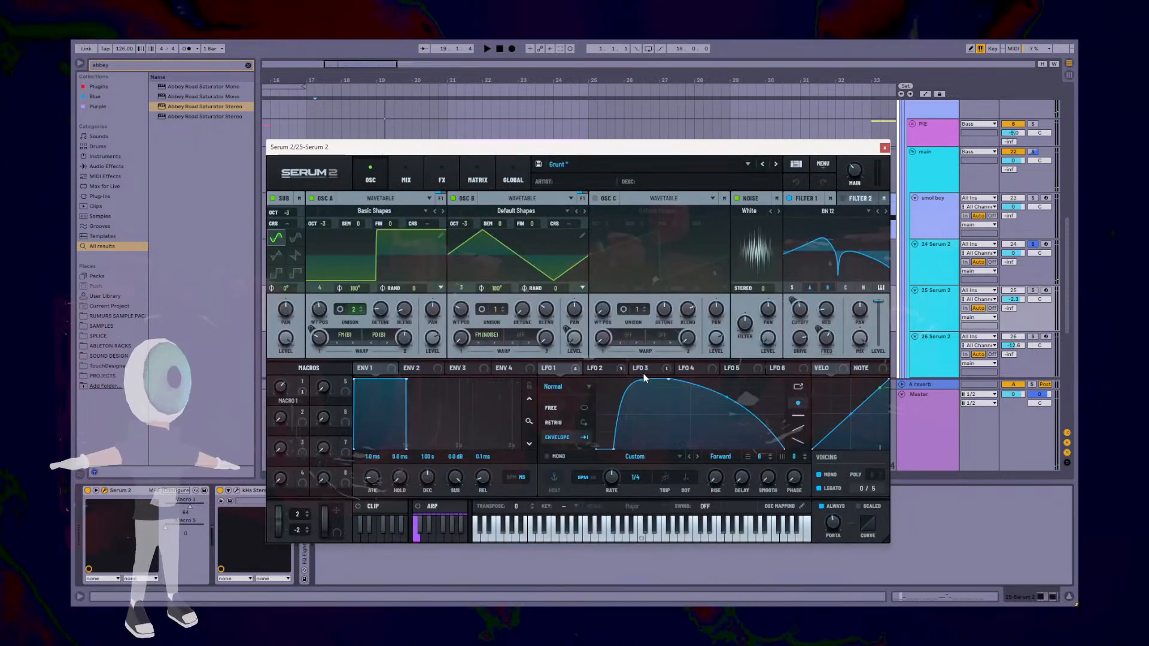
{"action": "left_click", "coordinate": [595, 370]}
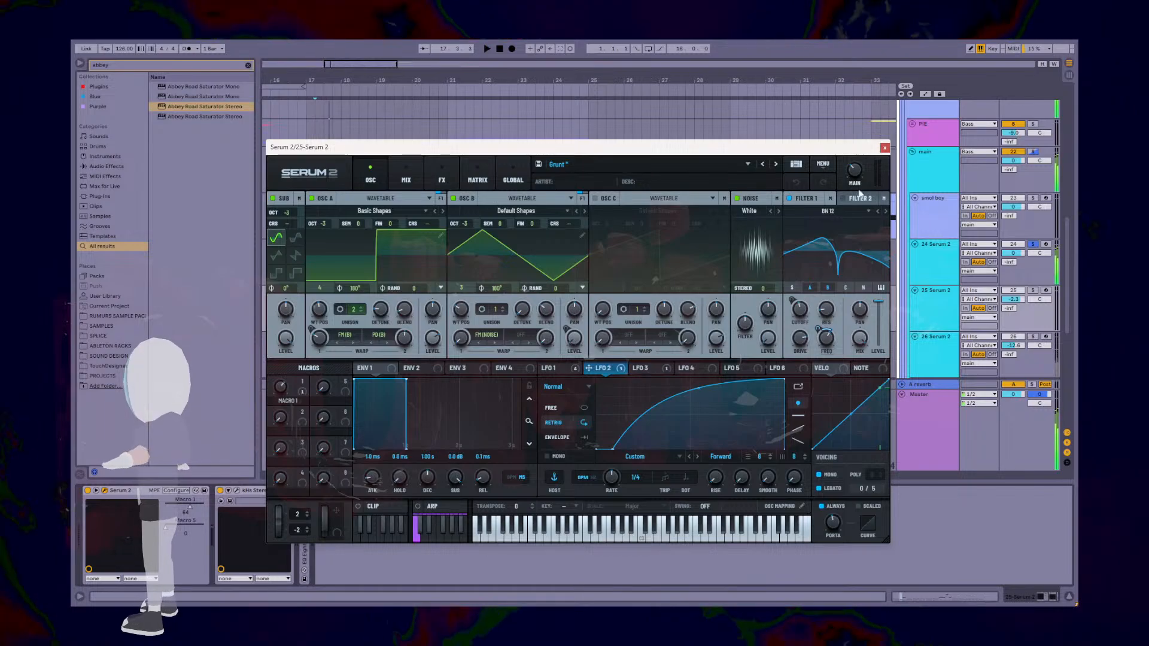
{"action": "left_click", "coordinate": [885, 148]}
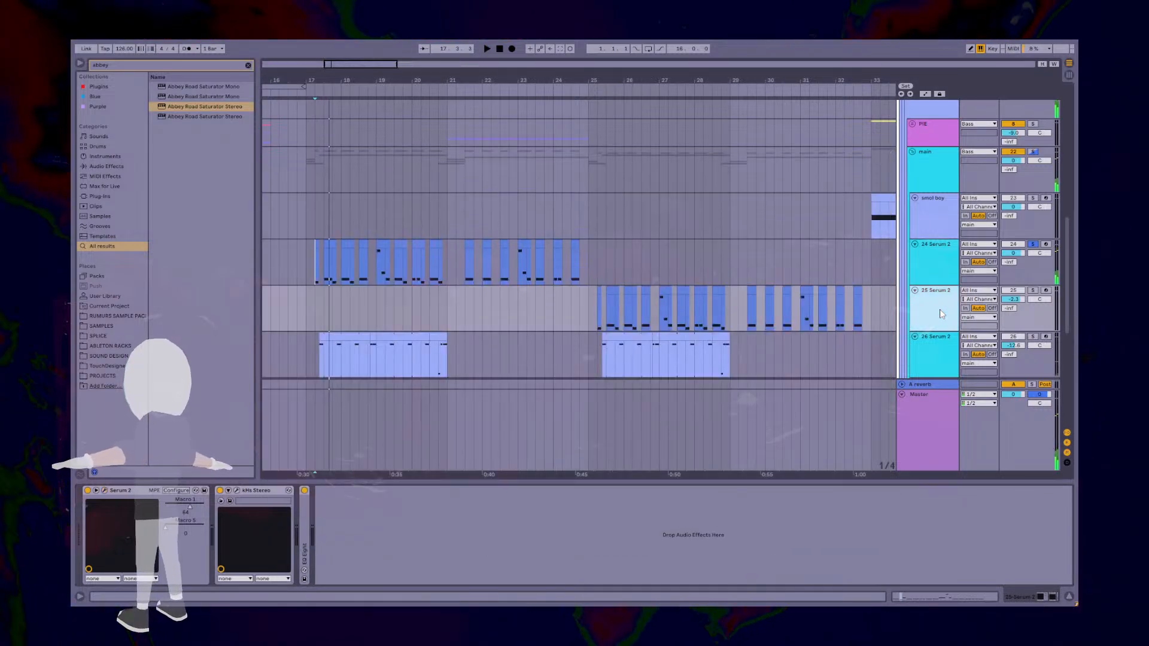
{"action": "left_click", "coordinate": [104, 490]}
{"action": "key", "text": "space"}
{"action": "key", "text": "space"}
{"action": "left_click", "coordinate": [562, 370]}
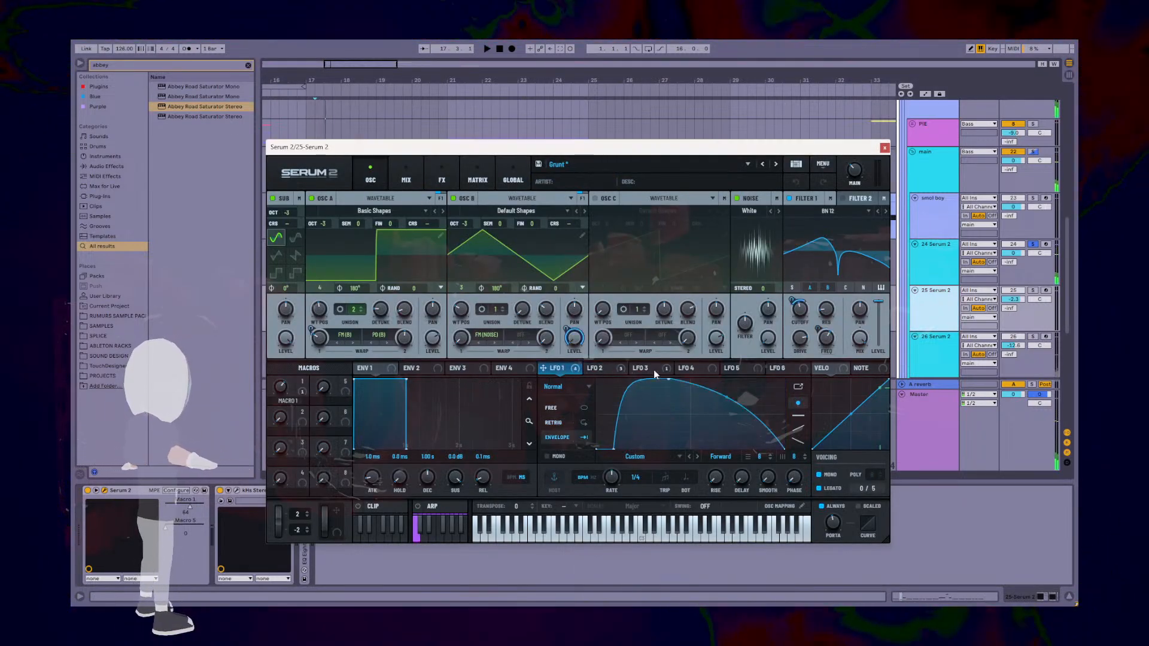
Step: Play track 25 from bar 25 and reshape its LFO 2 curve to peak near mid-cycle and fall to zero
{"action": "left_click", "coordinate": [885, 147]}
{"action": "left_click", "coordinate": [606, 303]}
{"action": "key", "text": "space"}
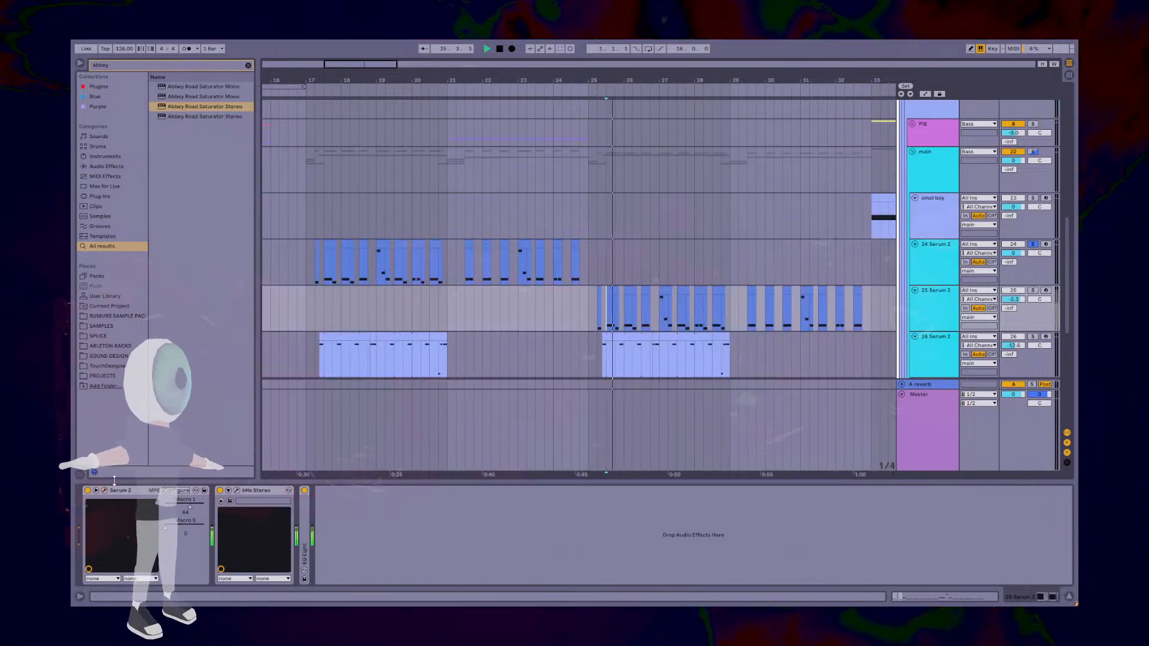
{"action": "left_click", "coordinate": [104, 490]}
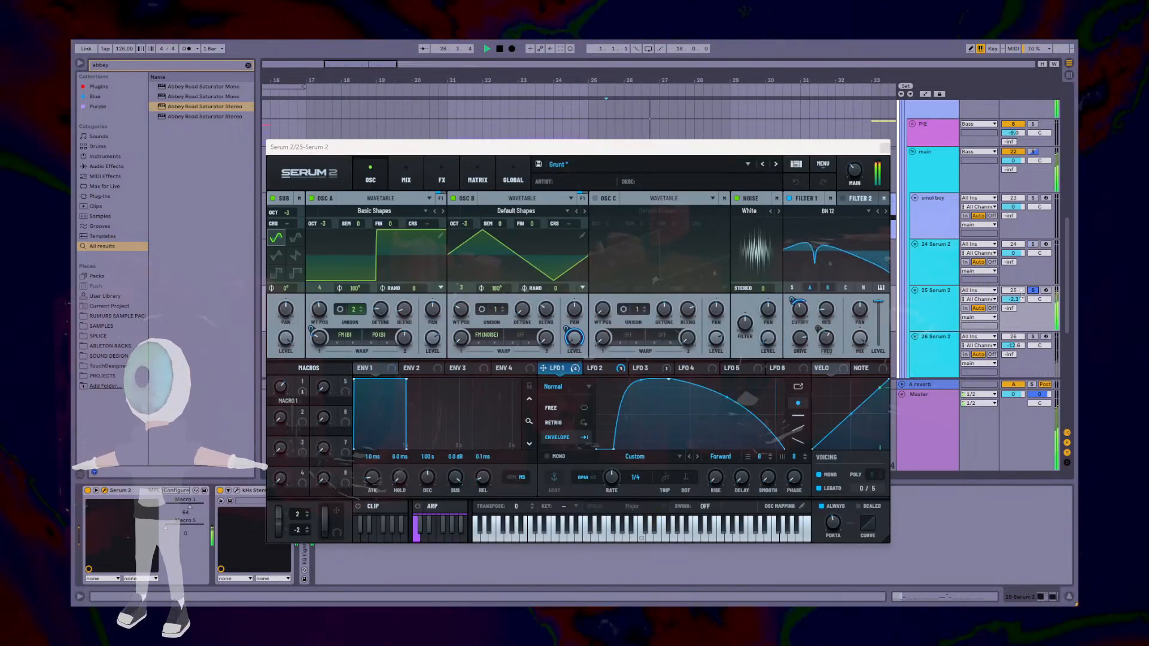
{"action": "left_click", "coordinate": [604, 369]}
{"action": "left_click_drag", "start_coordinate": [698, 389], "coordinate": [684, 362]}
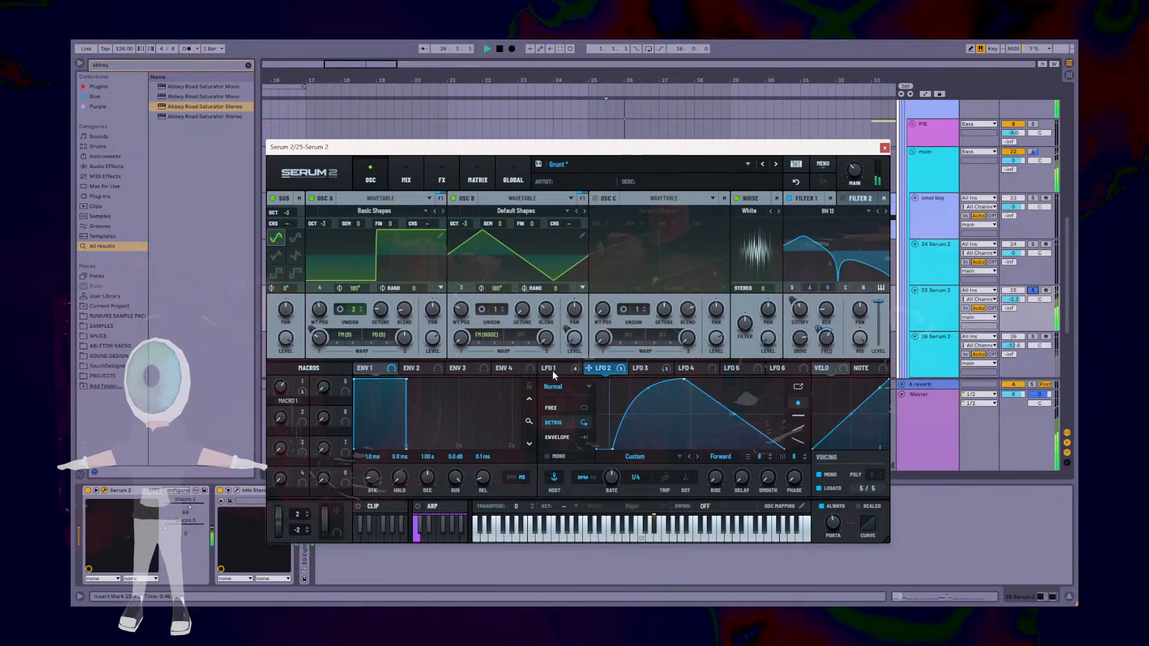
{"action": "left_click", "coordinate": [884, 147]}
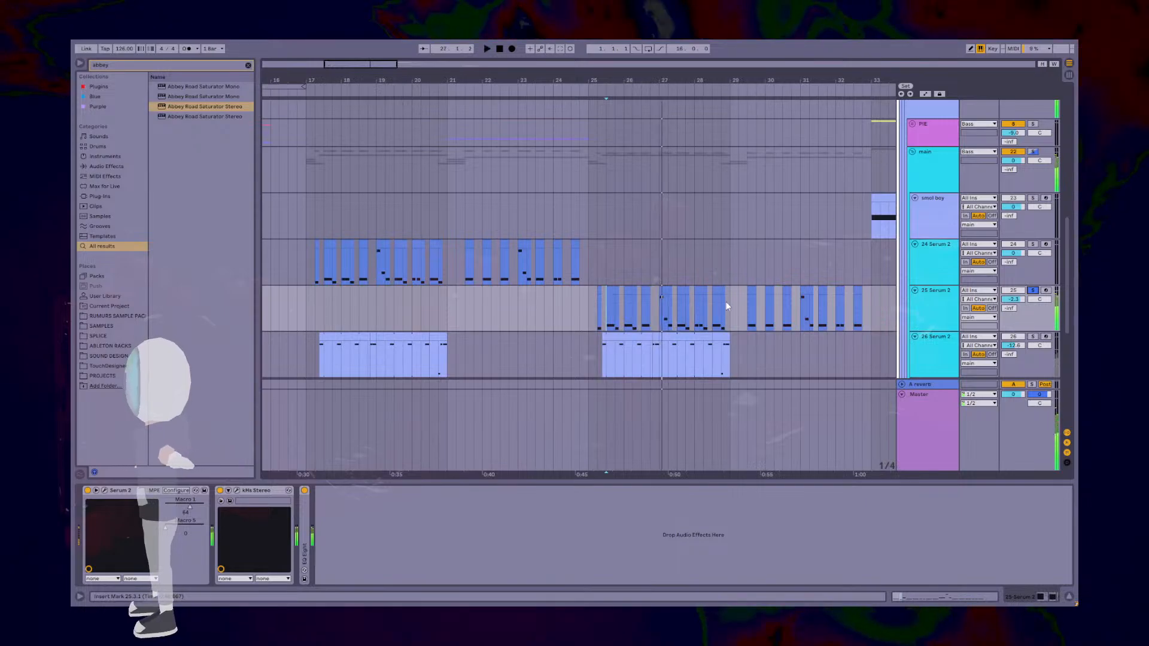
Step: Select the 24 Serum 2 track and open its Grunt patch
{"action": "left_click", "coordinate": [315, 269]}
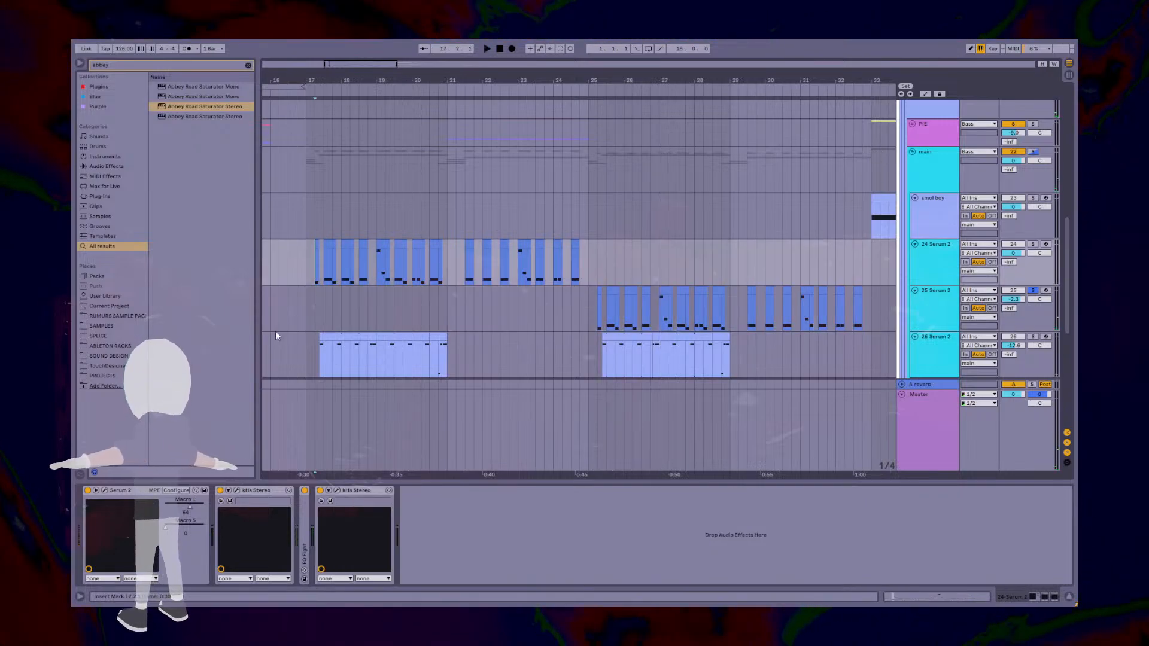
{"action": "left_click", "coordinate": [925, 269]}
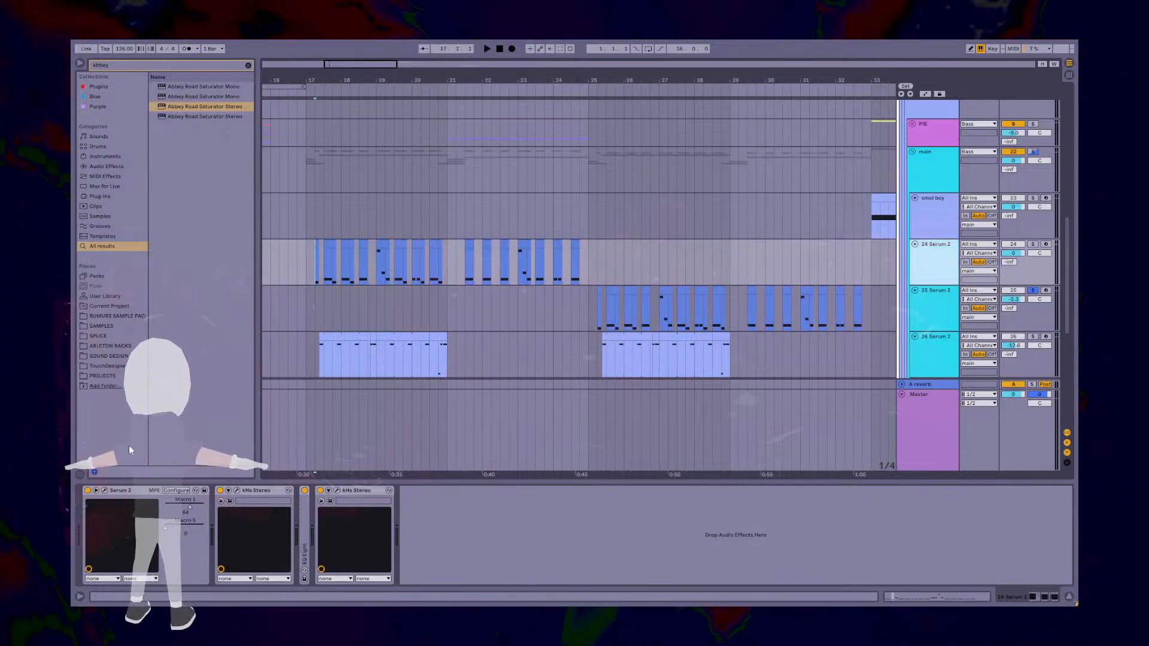
{"action": "left_click", "coordinate": [104, 491]}
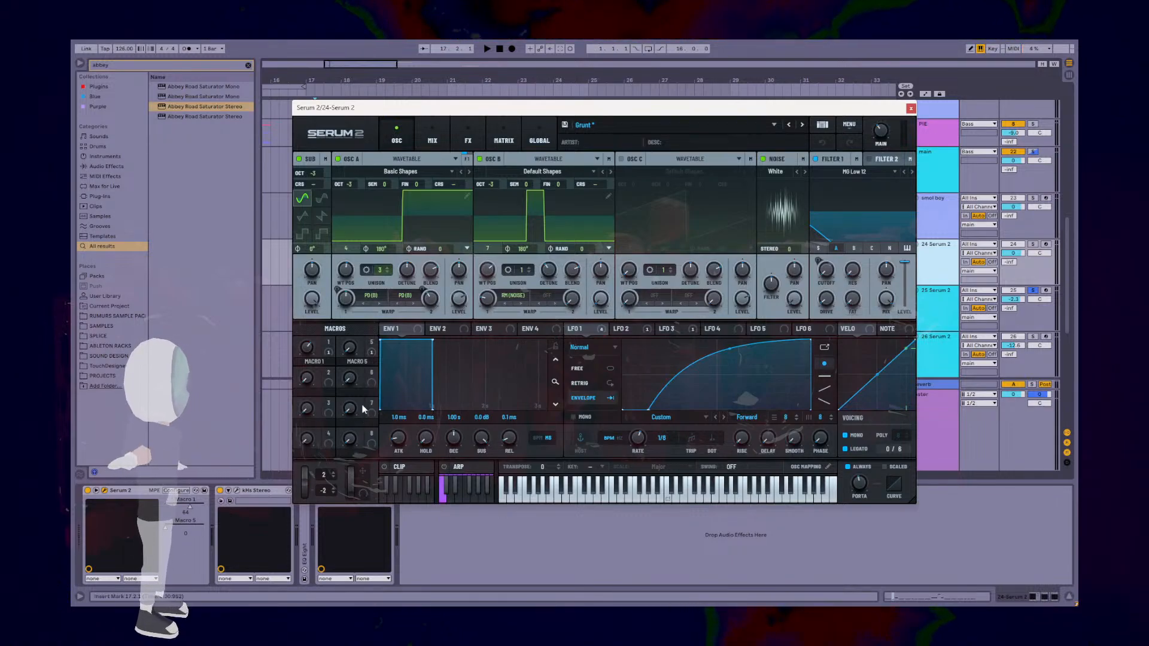
Step: Examine the Mid, Width and Pan settings of track 24's first kHs Stereo effect during playback
{"action": "left_click", "coordinate": [237, 490]}
{"action": "key", "text": "space"}
{"action": "left_click_drag", "start_coordinate": [179, 107], "coordinate": [648, 143]}
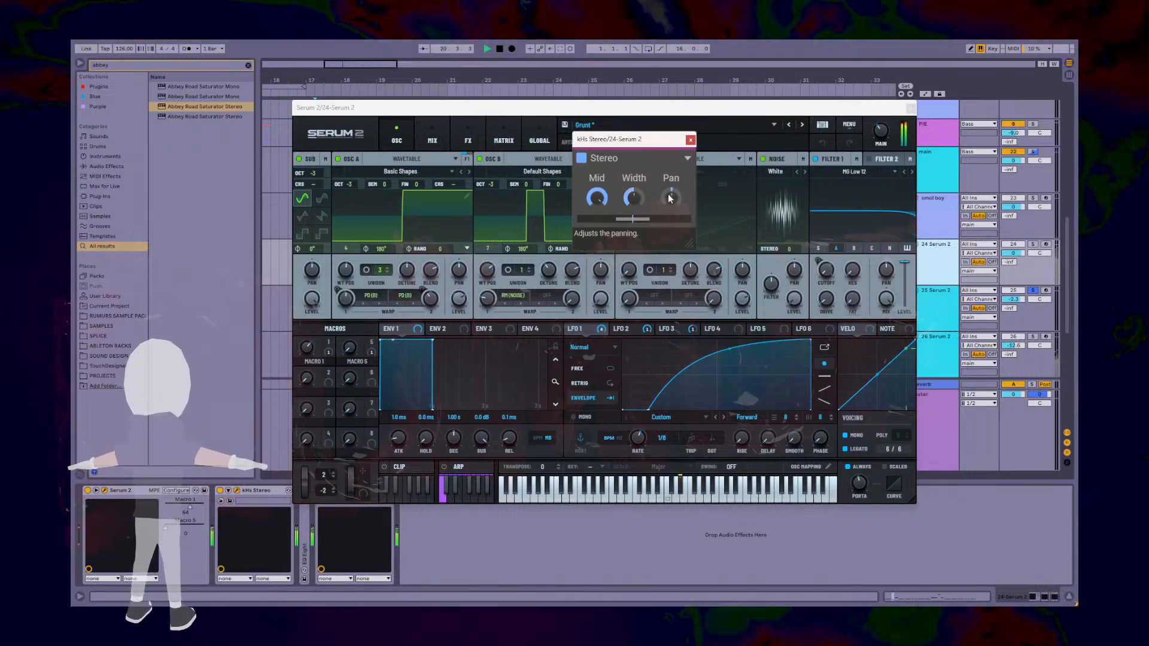
{"action": "left_click", "coordinate": [691, 139]}
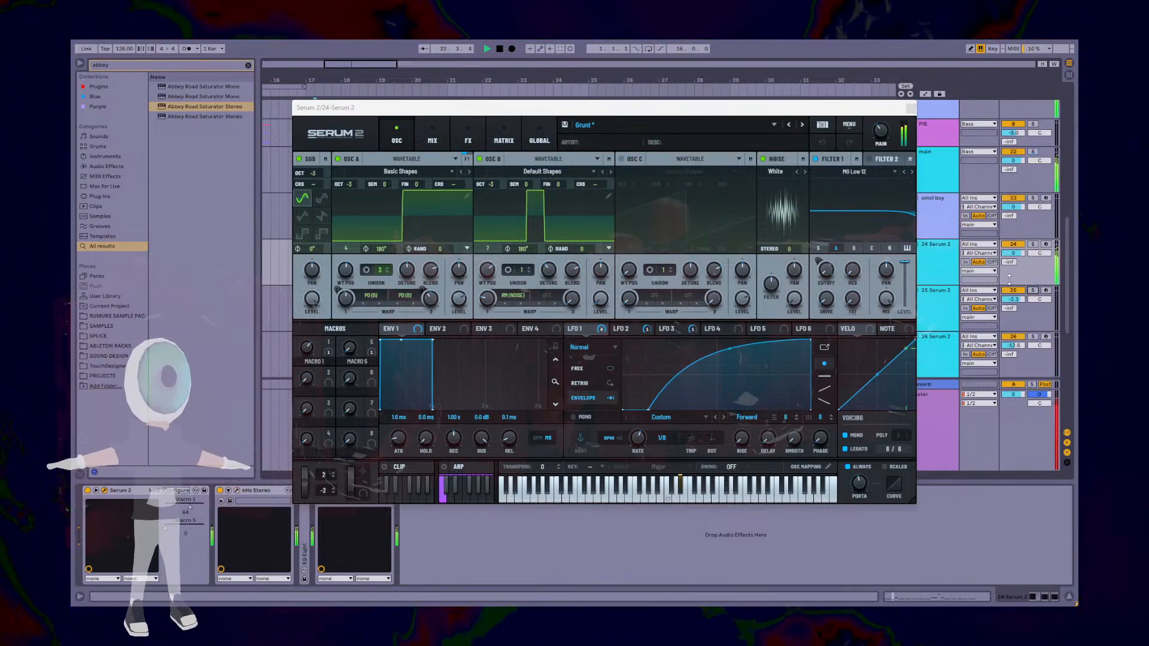
{"action": "key", "text": "space"}
Step: Compare tracks 25 and 24 in solo and inspect the oscillator A and B waveforms of track 24's patch
{"action": "left_click", "coordinate": [1033, 291]}
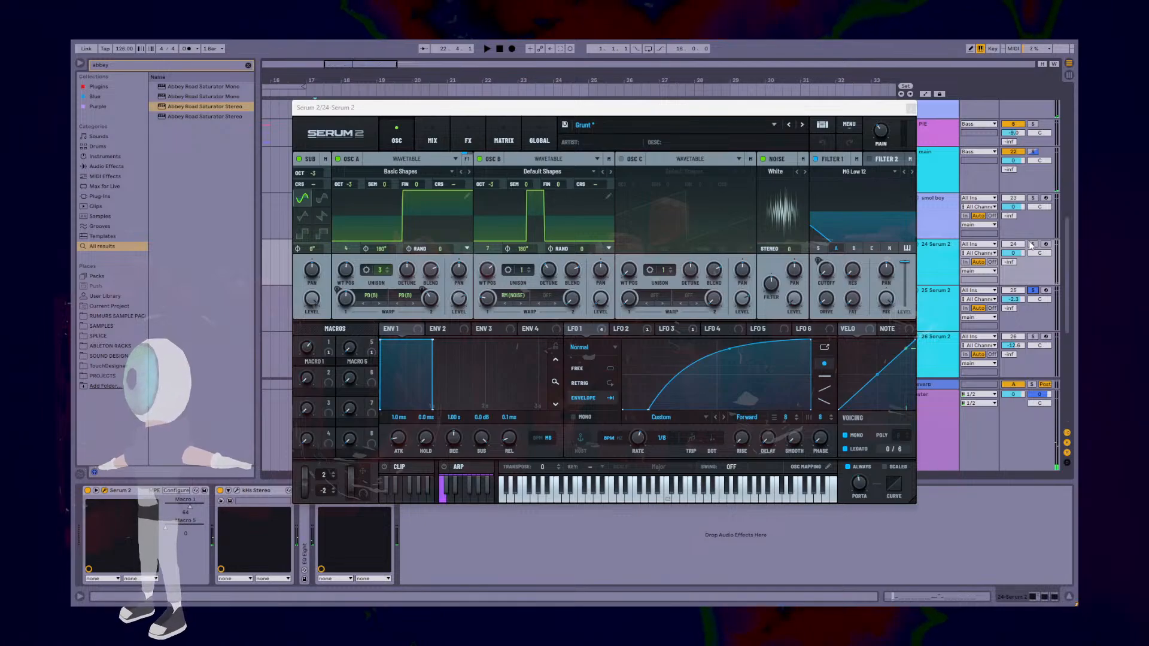
{"action": "key", "text": "space"}
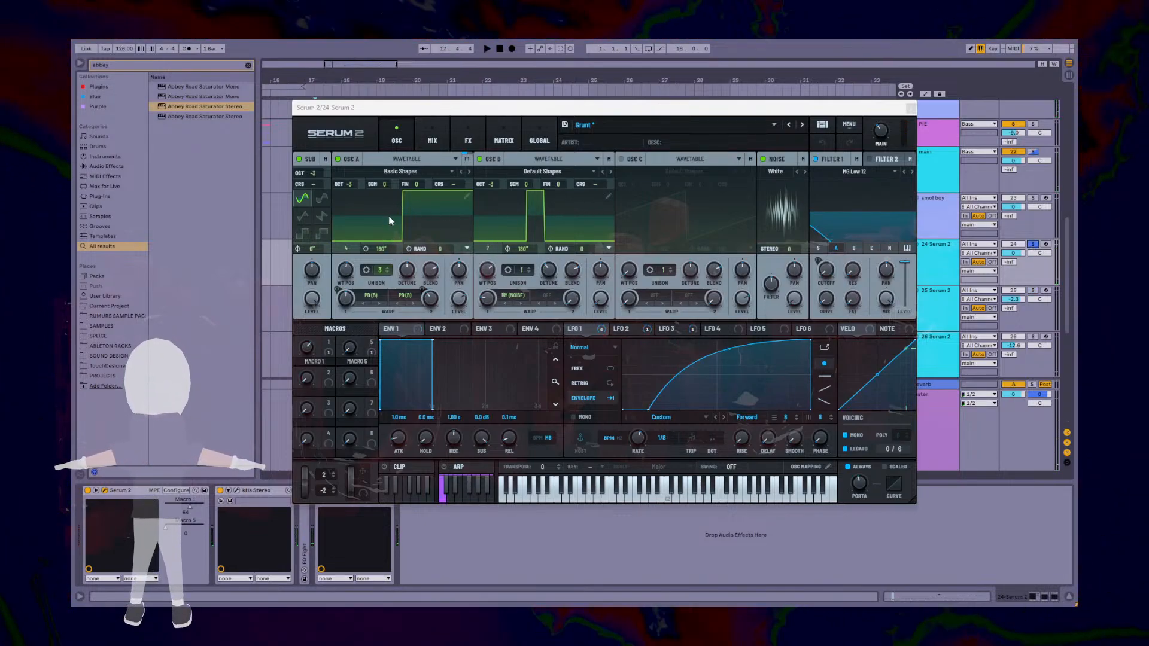
{"action": "left_click", "coordinate": [545, 217]}
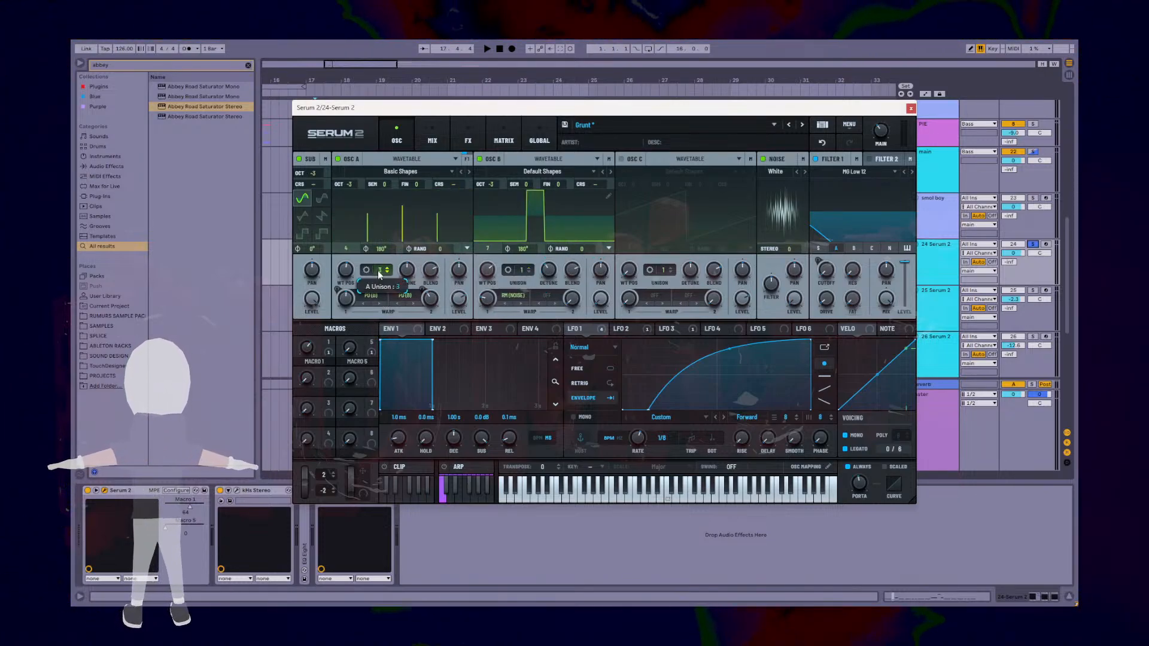
{"action": "left_click", "coordinate": [397, 229]}
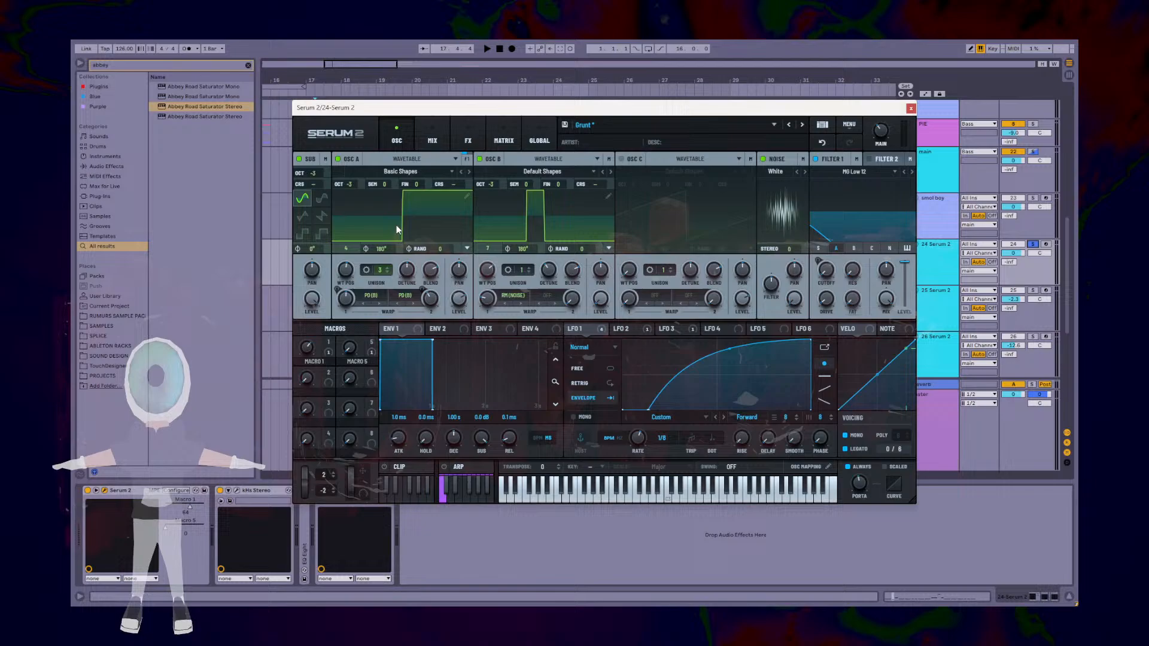
Step: Try higher unison voice counts on oscillator A during playback and return the count to 3
{"action": "triple_click", "coordinate": [387, 269]}
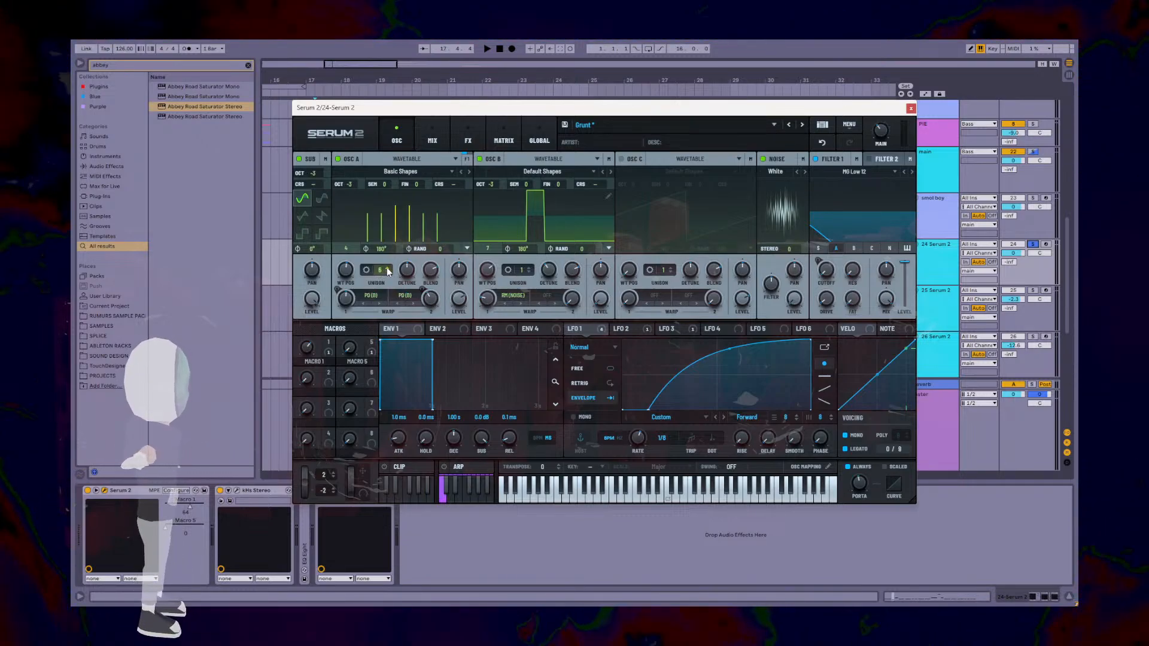
{"action": "key", "text": "space"}
{"action": "triple_click", "coordinate": [387, 269]}
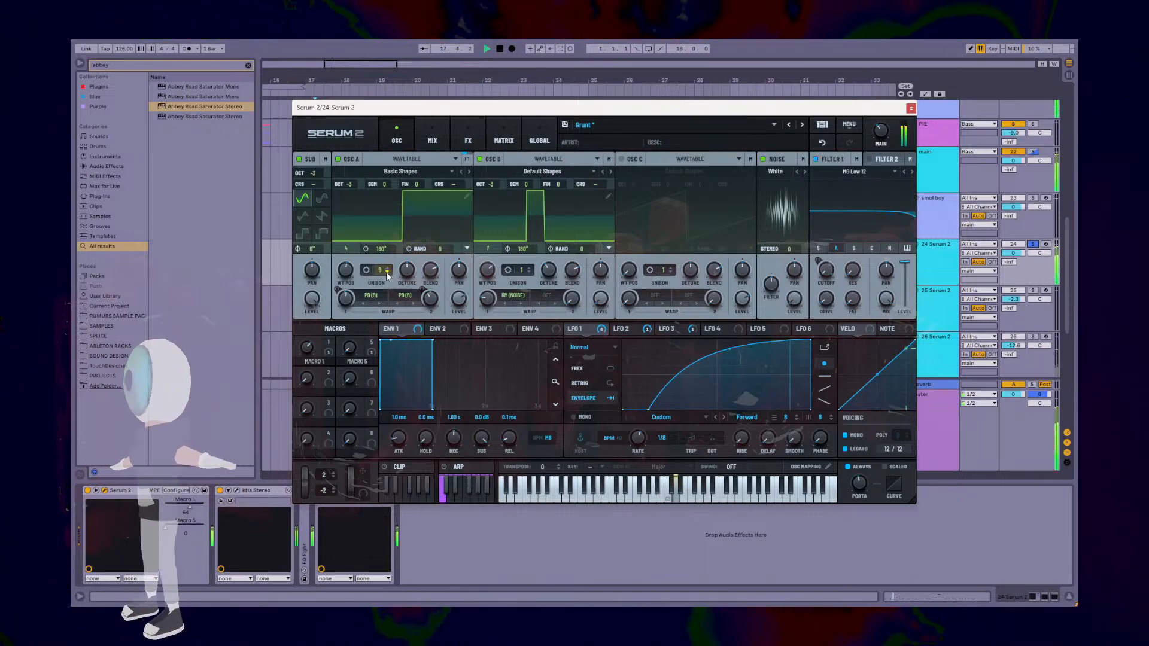
{"action": "key", "text": "space"}
{"action": "triple_click", "coordinate": [387, 272]}
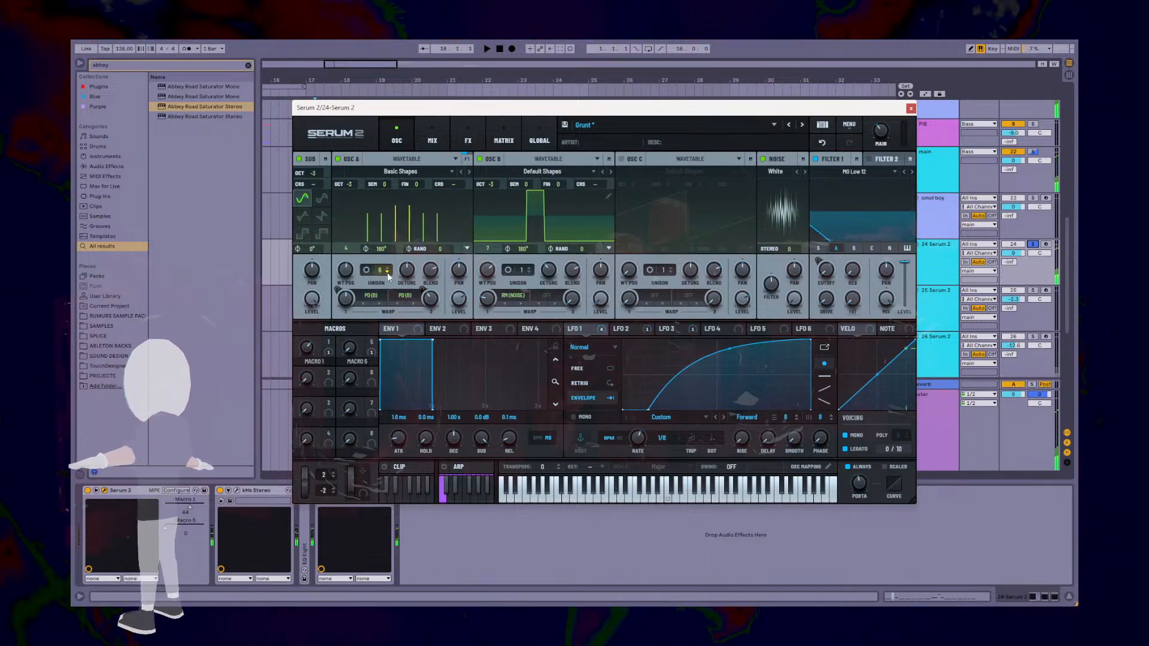
{"action": "double_click", "coordinate": [387, 273]}
{"action": "left_click", "coordinate": [387, 272]}
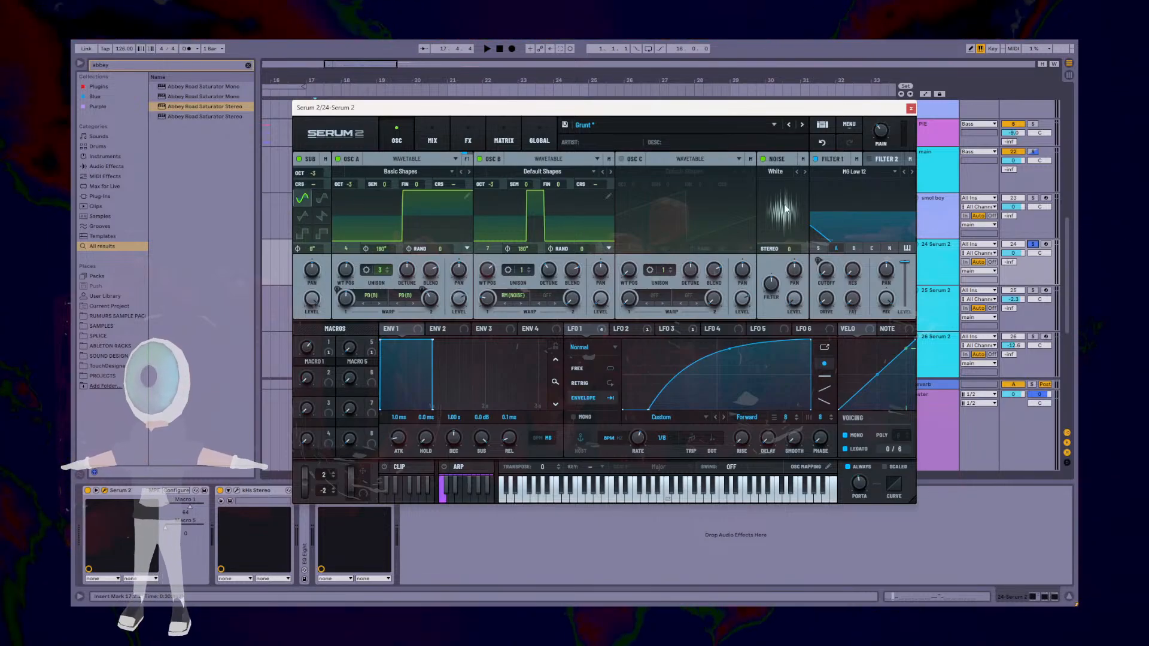
Step: Examine the Grunt patch's main effects chain, starting with the Distortion, and return to the oscillator view
{"action": "left_click", "coordinate": [468, 139]}
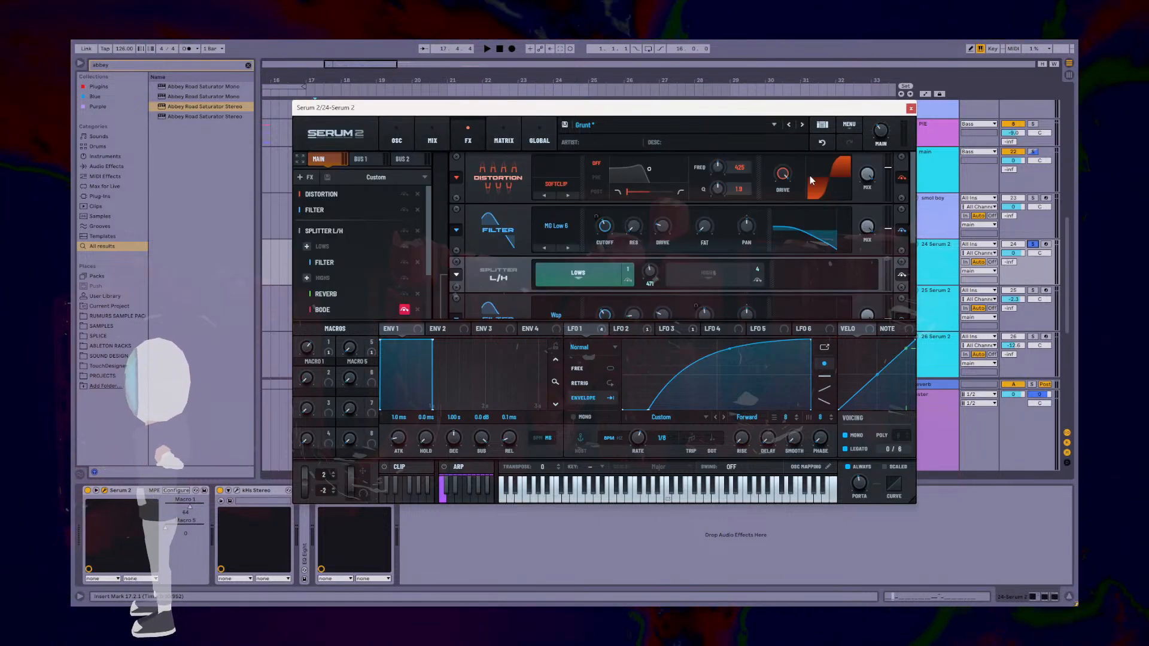
{"action": "mouse_move", "coordinate": [786, 174]}
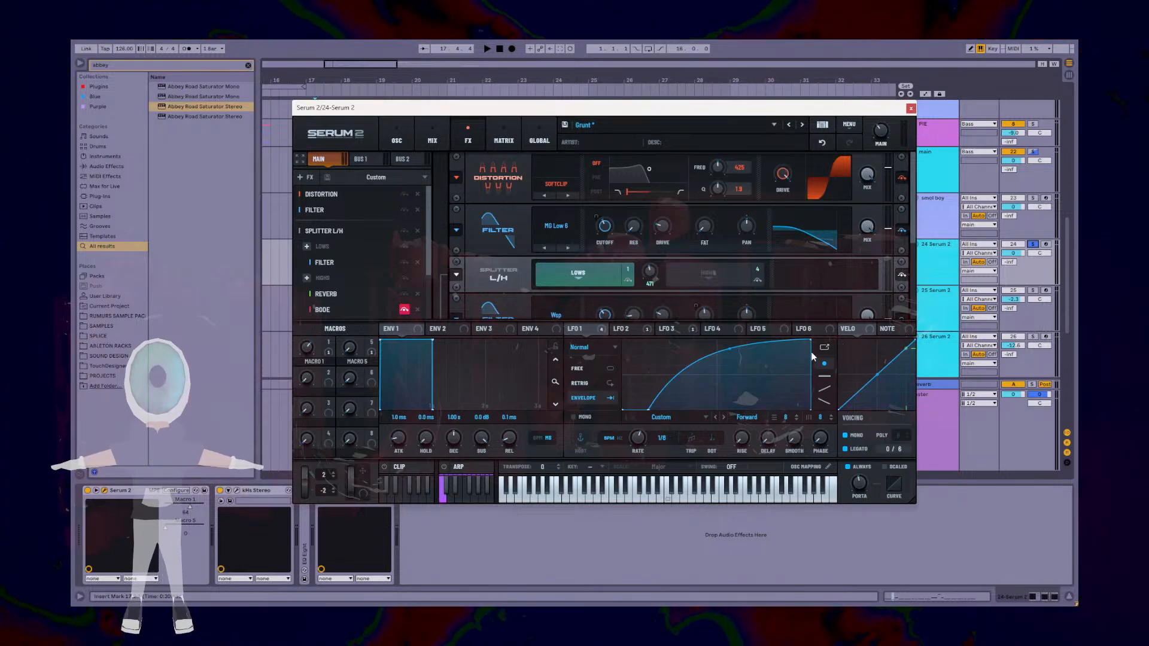
{"action": "left_click", "coordinate": [407, 158]}
{"action": "left_click", "coordinate": [397, 139]}
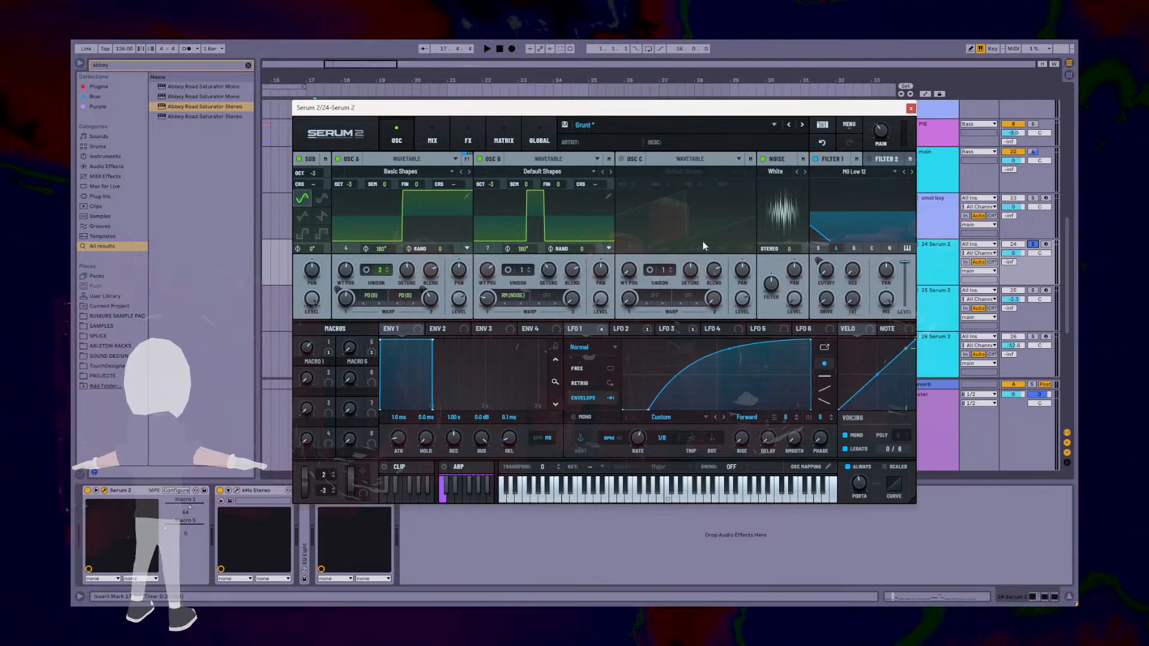
Step: Route the sub, oscillators B and C, and noise into Filter 1 alongside oscillator A while playing the track
{"action": "key", "text": "space"}
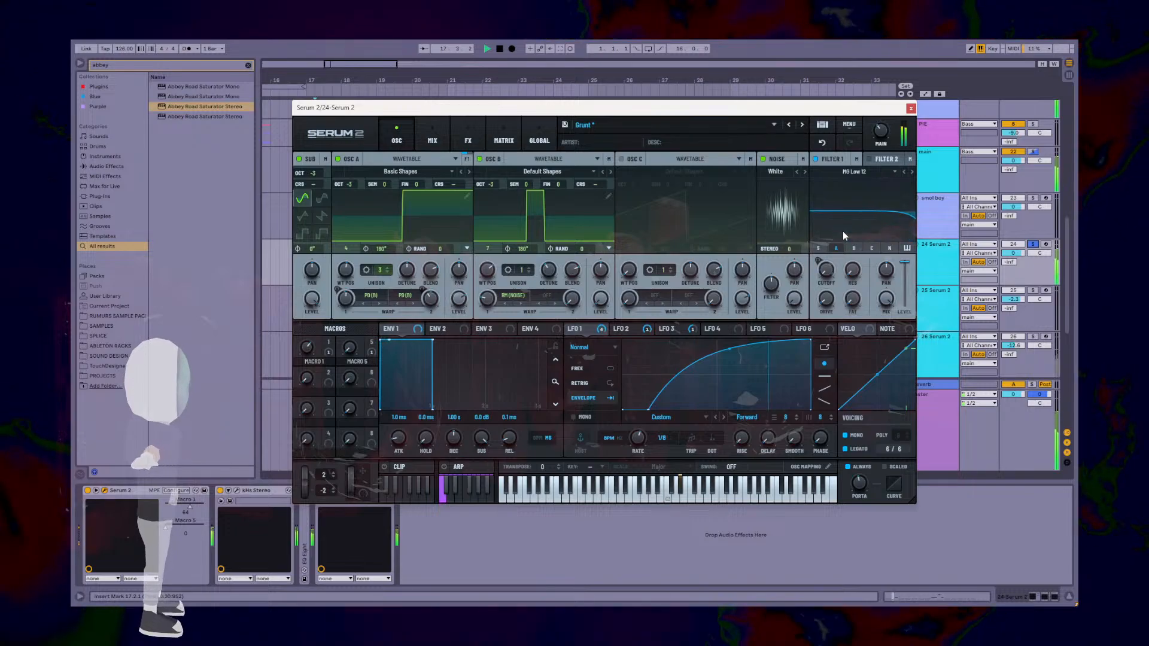
{"action": "key", "text": "space"}
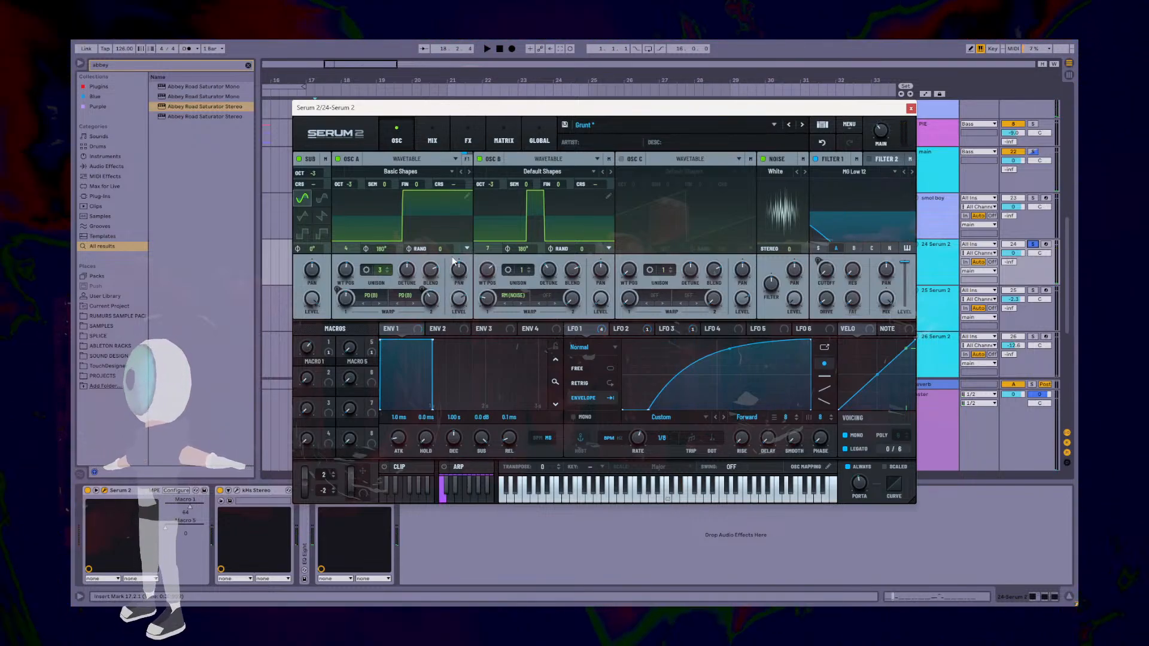
{"action": "key", "text": "space"}
{"action": "left_click", "coordinate": [854, 249]}
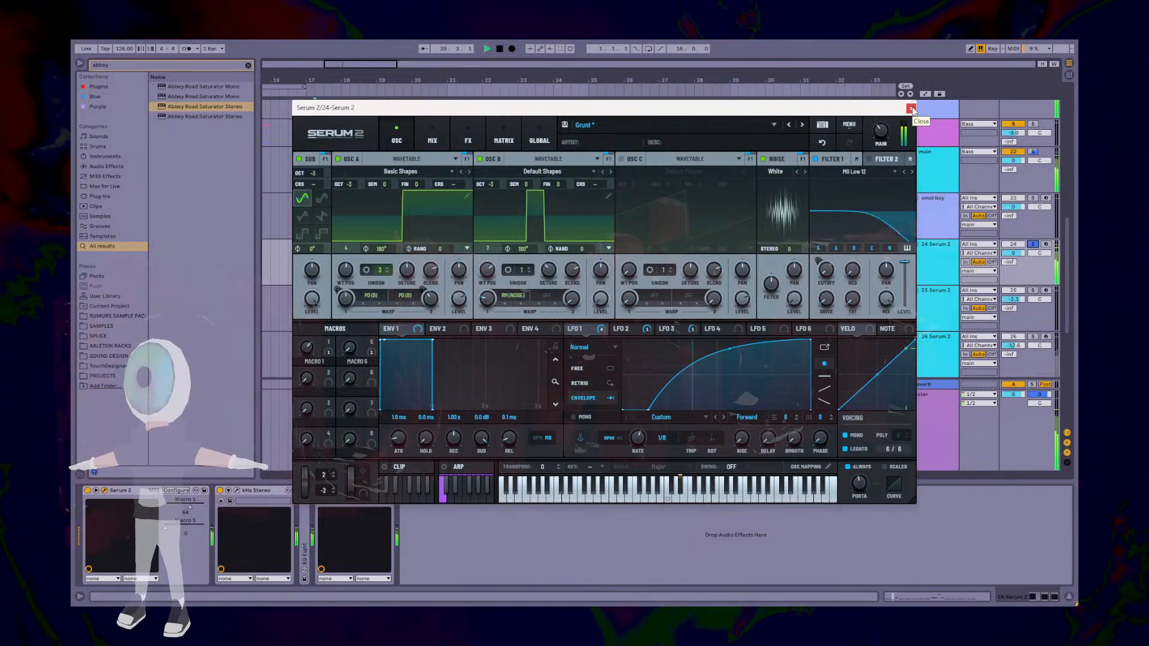
{"action": "key", "text": "space"}
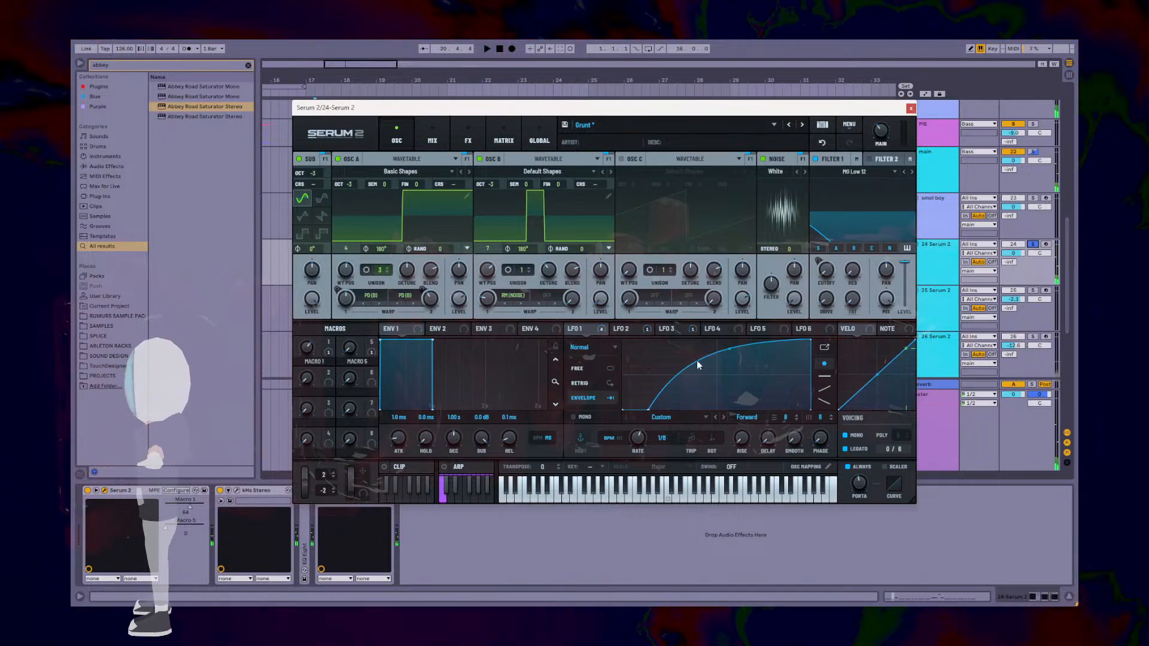
Step: Set LFO 1's rate to 1/4 and reshape its curve with a faster rise, a long plateau and a steep final fall to zero
{"action": "mouse_move", "coordinate": [809, 339]}
{"action": "left_mouse_down"}
{"action": "mouse_move", "coordinate": [729, 339]}
{"action": "mouse_move", "coordinate": [812, 339]}
{"action": "left_mouse_up"}
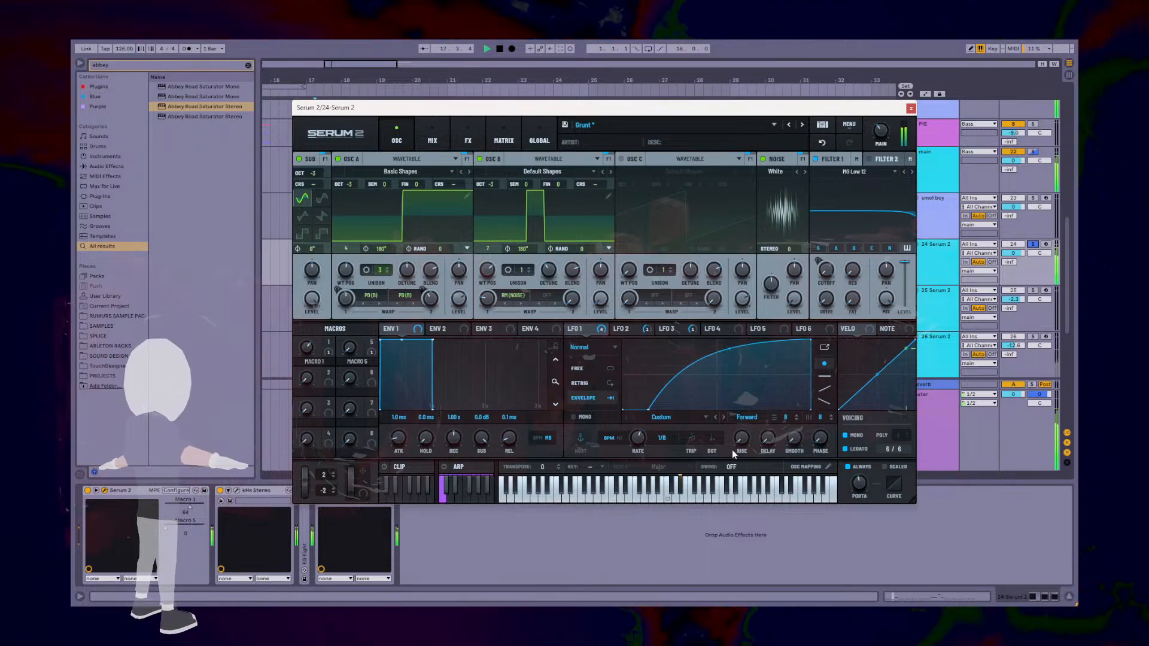
{"action": "left_click_drag", "start_coordinate": [637, 447], "coordinate": [633, 419]}
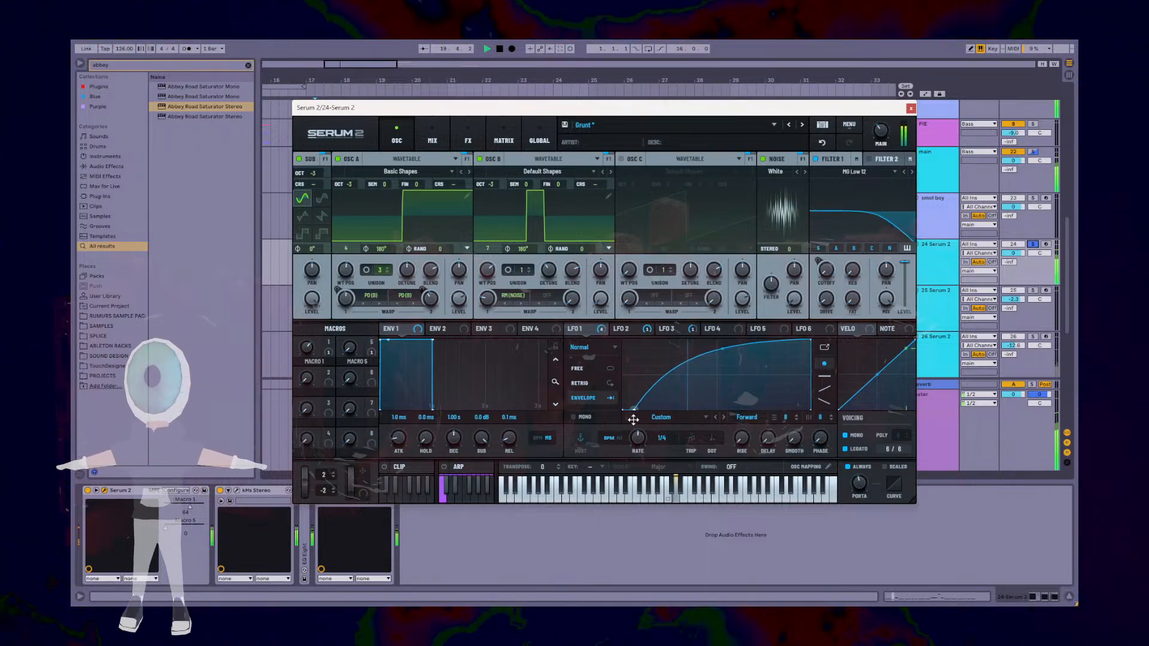
{"action": "left_click_drag", "start_coordinate": [712, 353], "coordinate": [720, 339]}
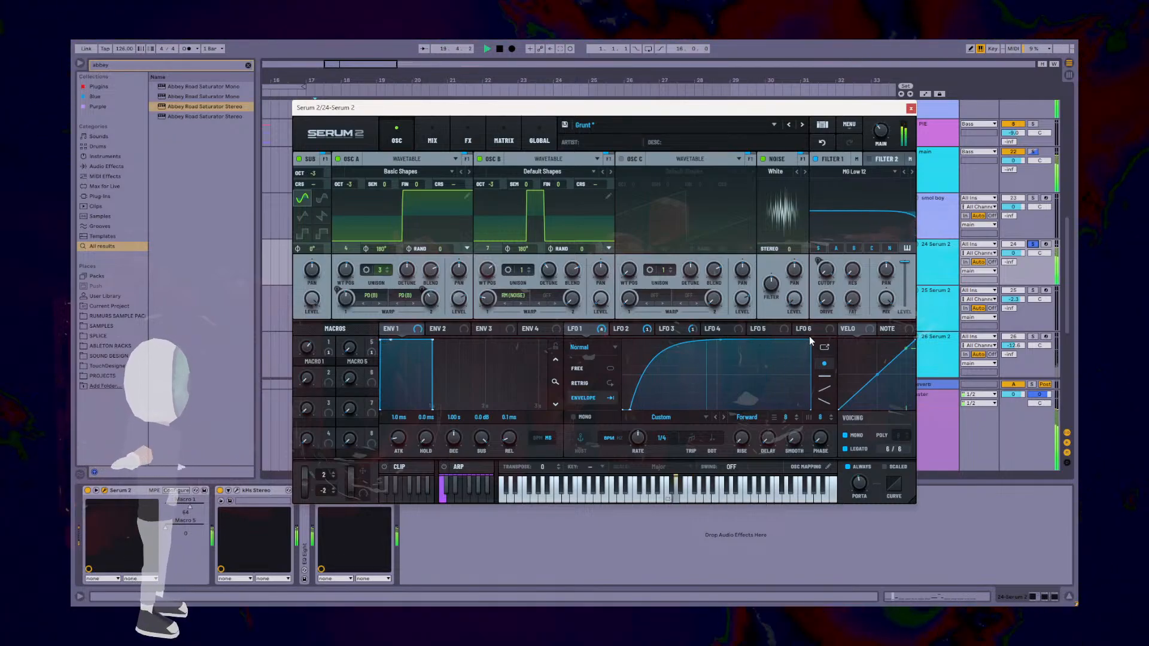
{"action": "left_click_drag", "start_coordinate": [785, 335], "coordinate": [779, 330]}
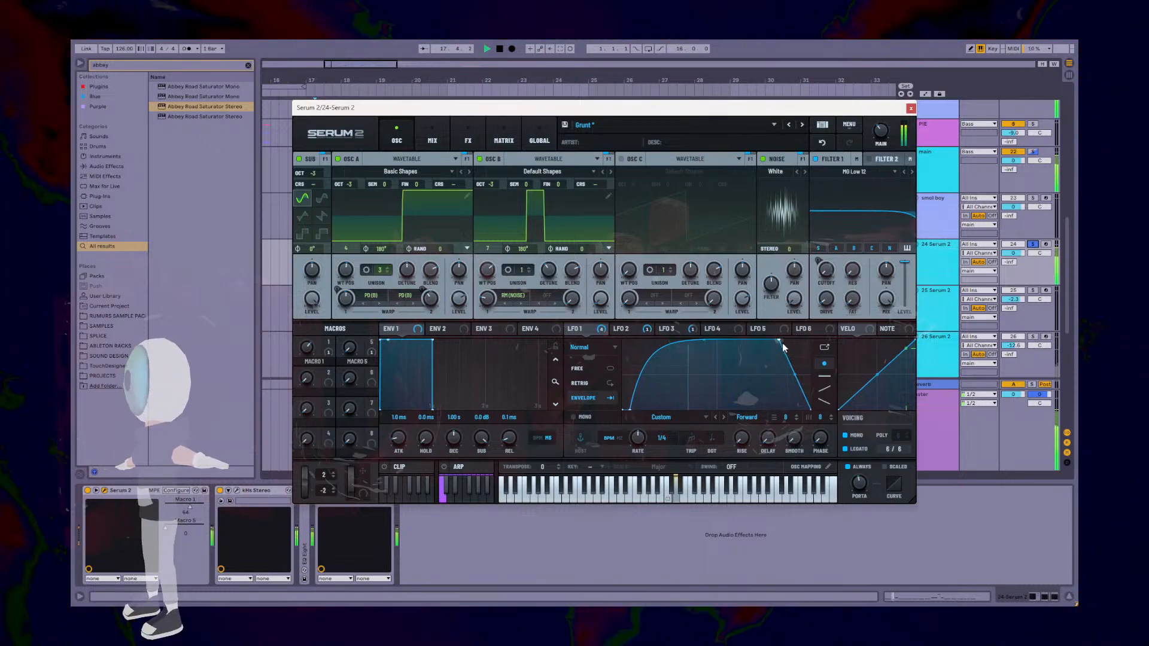
{"action": "left_click_drag", "start_coordinate": [780, 343], "coordinate": [798, 340]}
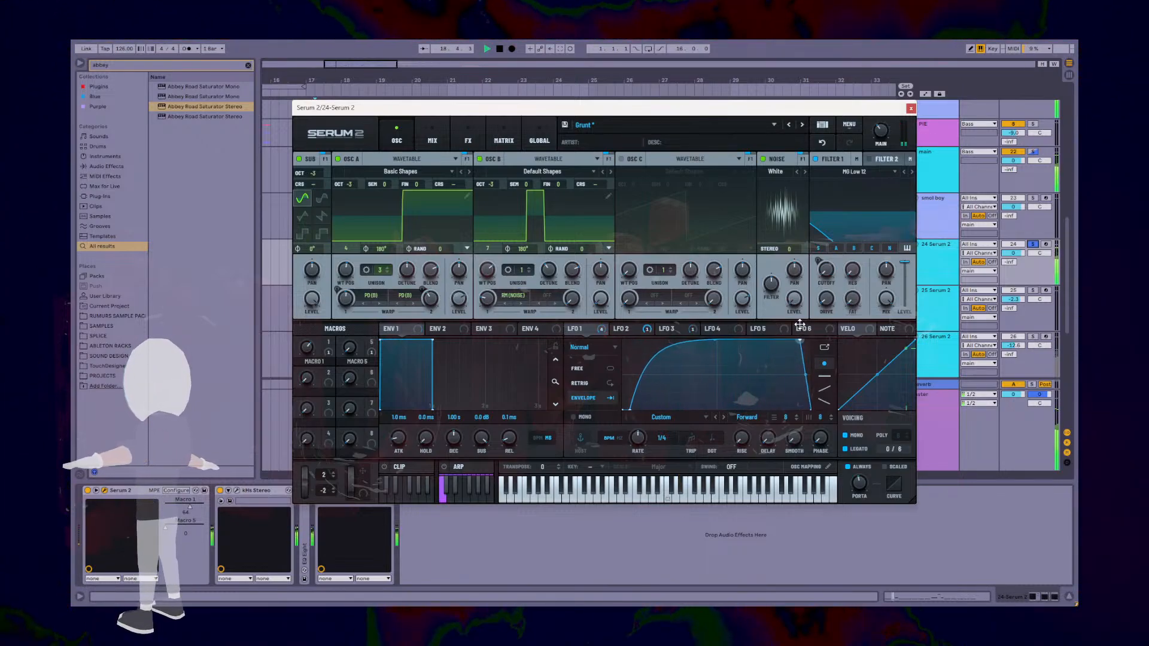
Step: Examine the Grunt patch's mixer levels and routing alongside its oscillators and main effects chain
{"action": "left_click", "coordinate": [426, 130]}
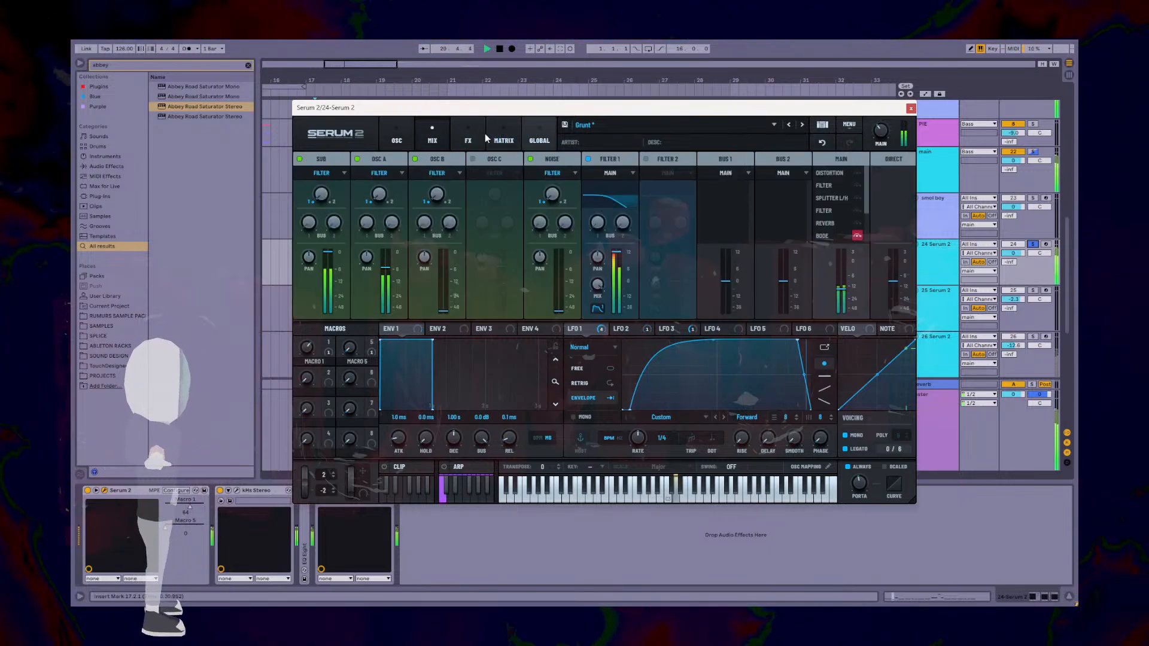
{"action": "left_click", "coordinate": [565, 125]}
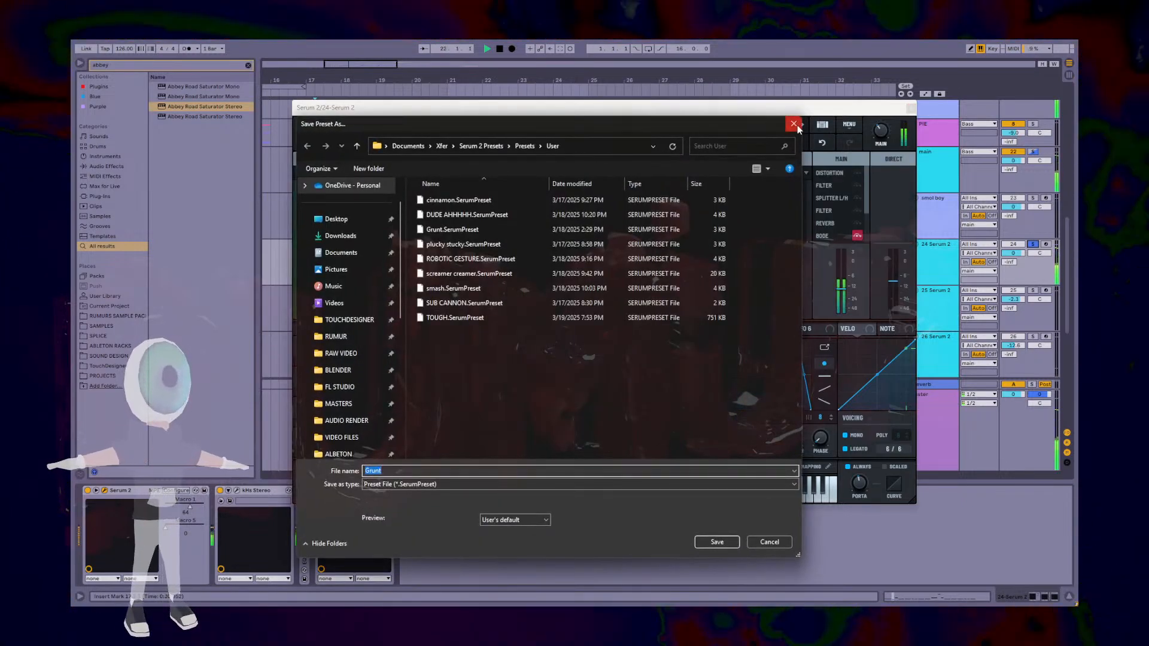
{"action": "key", "text": "Escape"}
{"action": "left_click", "coordinate": [461, 133]}
{"action": "left_click", "coordinate": [328, 159]}
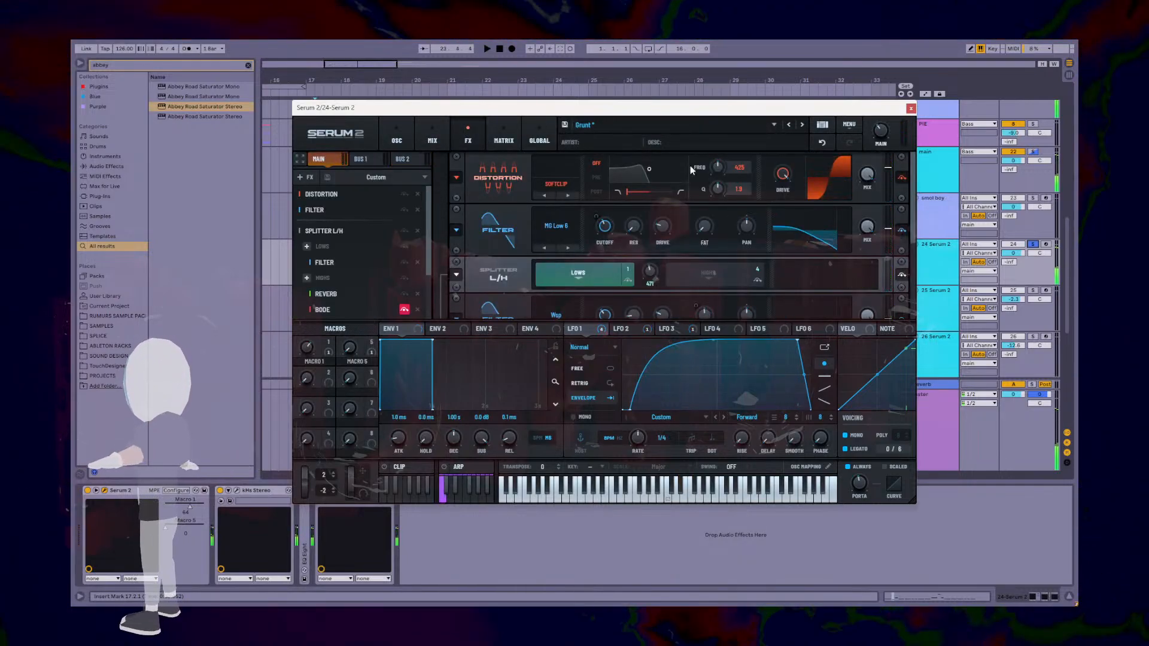
{"action": "left_click", "coordinate": [411, 126]}
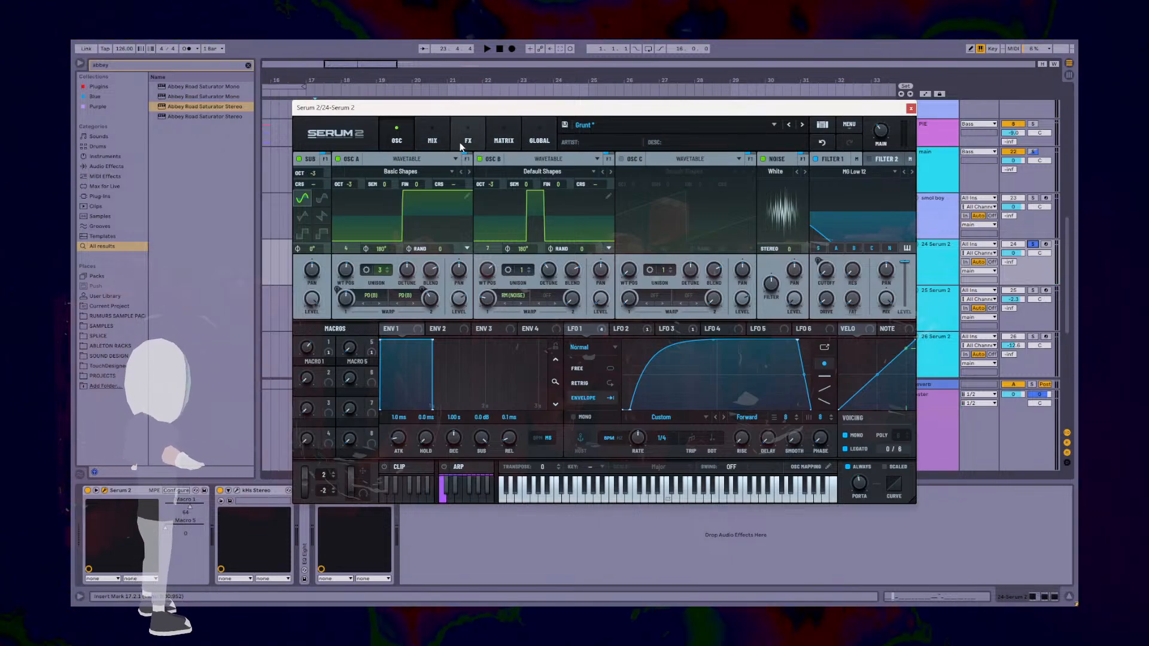
{"action": "left_click", "coordinate": [436, 123]}
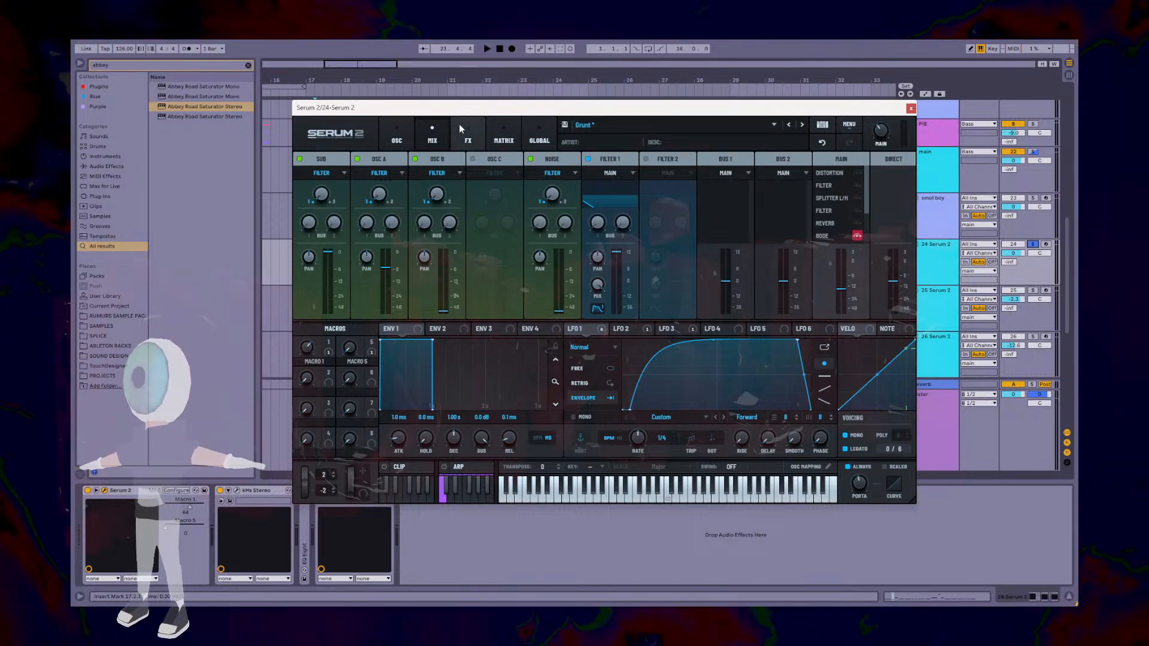
{"action": "left_click", "coordinate": [462, 124]}
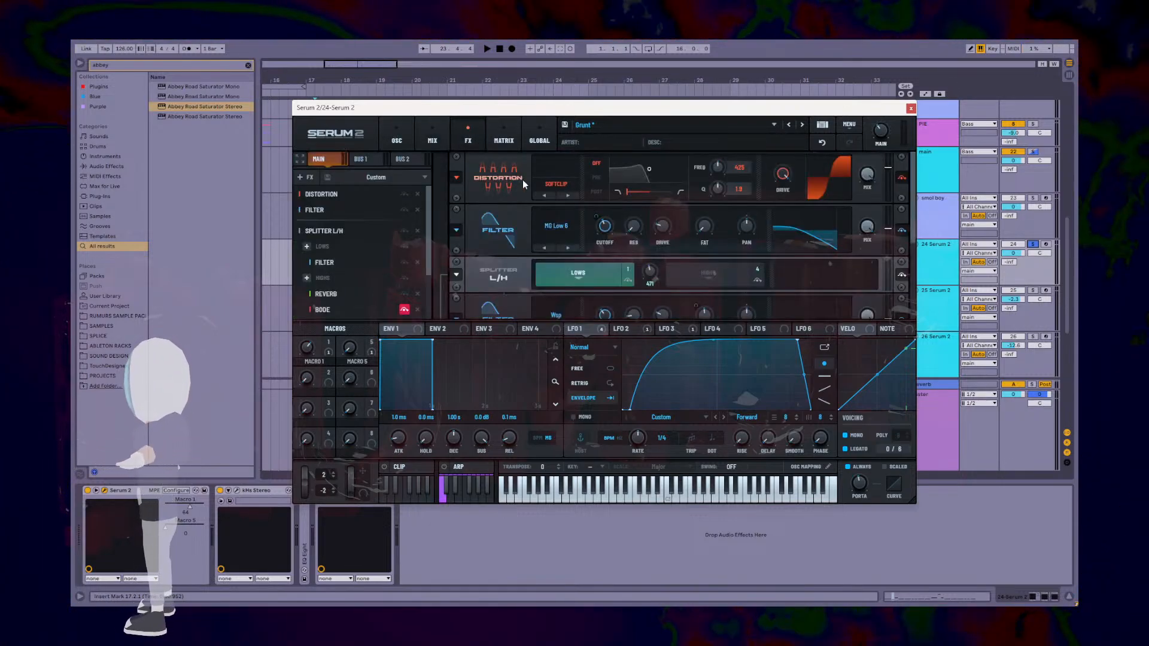
{"action": "left_click", "coordinate": [435, 135]}
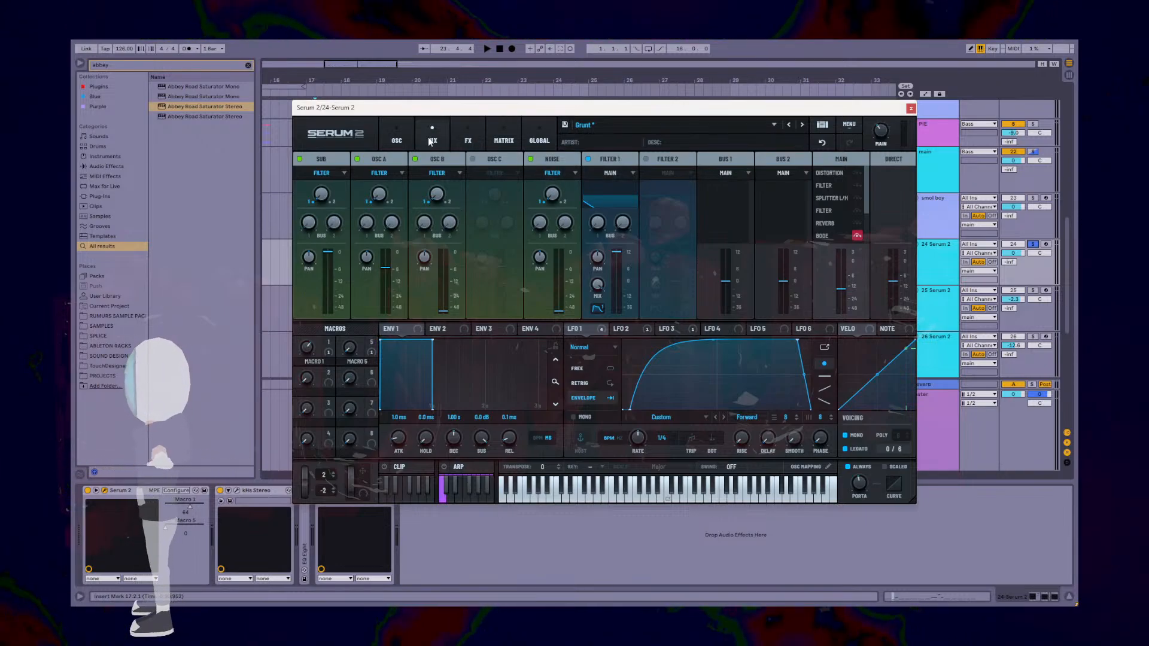
{"action": "left_click", "coordinate": [390, 131]}
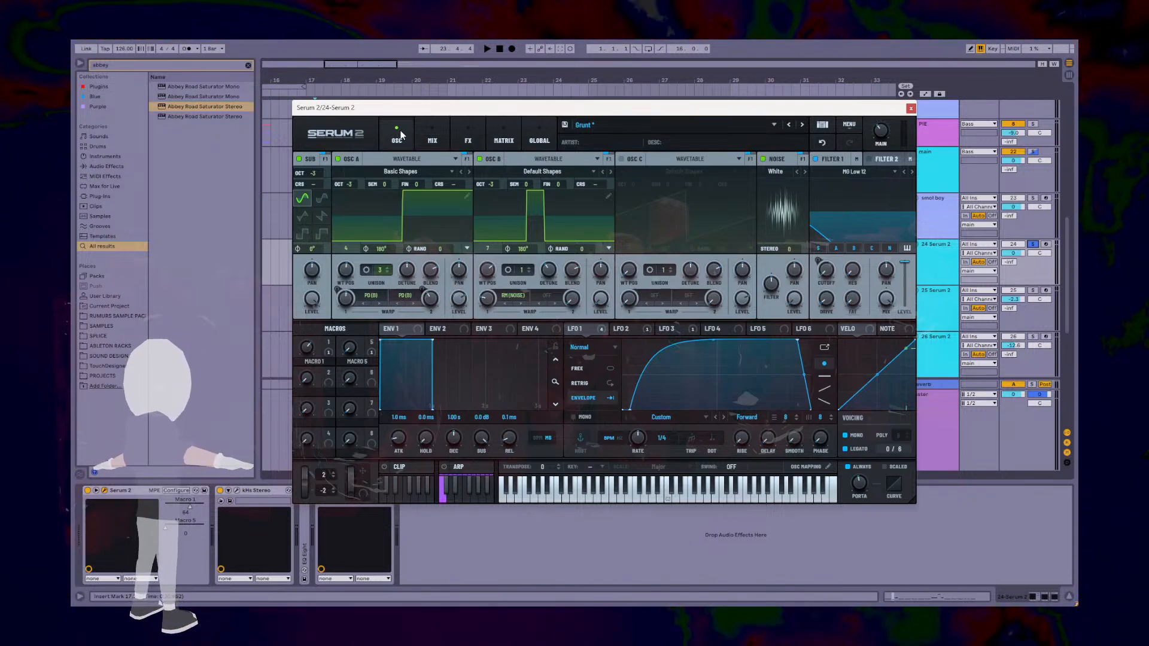
Step: Open oscillator B's routing settings, enlarge the Serum 2 window and move it to fit the screen
{"action": "left_click", "coordinate": [569, 159]}
{"action": "left_click", "coordinate": [569, 159]}
{"action": "left_click", "coordinate": [610, 159]}
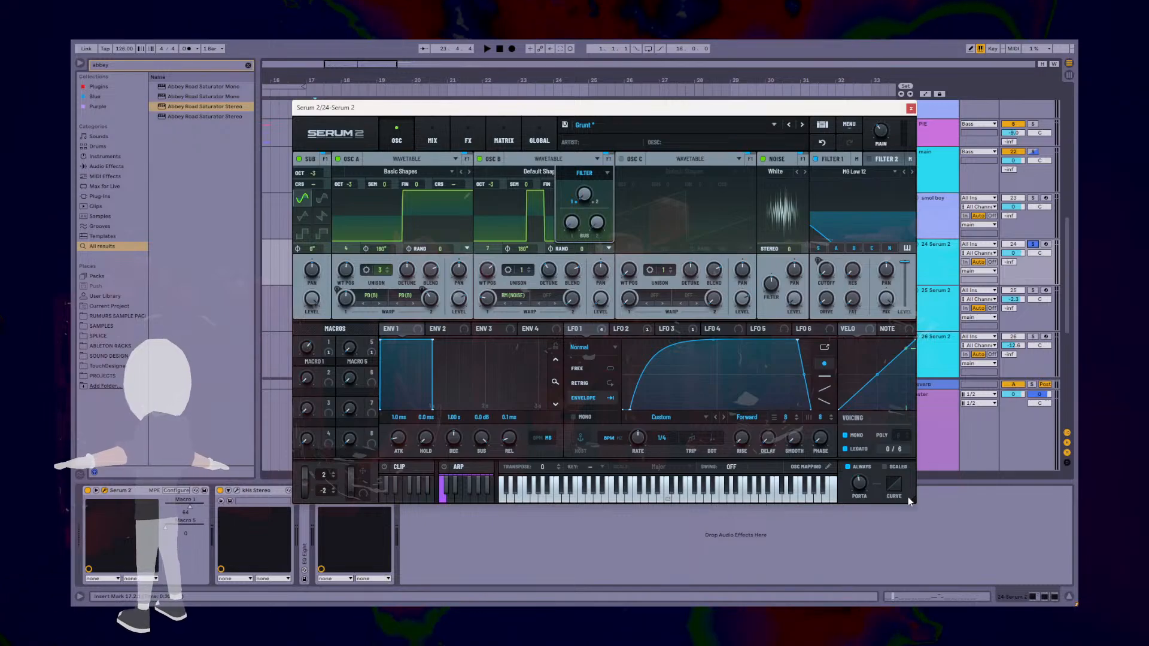
{"action": "left_click_drag", "start_coordinate": [908, 497], "coordinate": [1046, 582]}
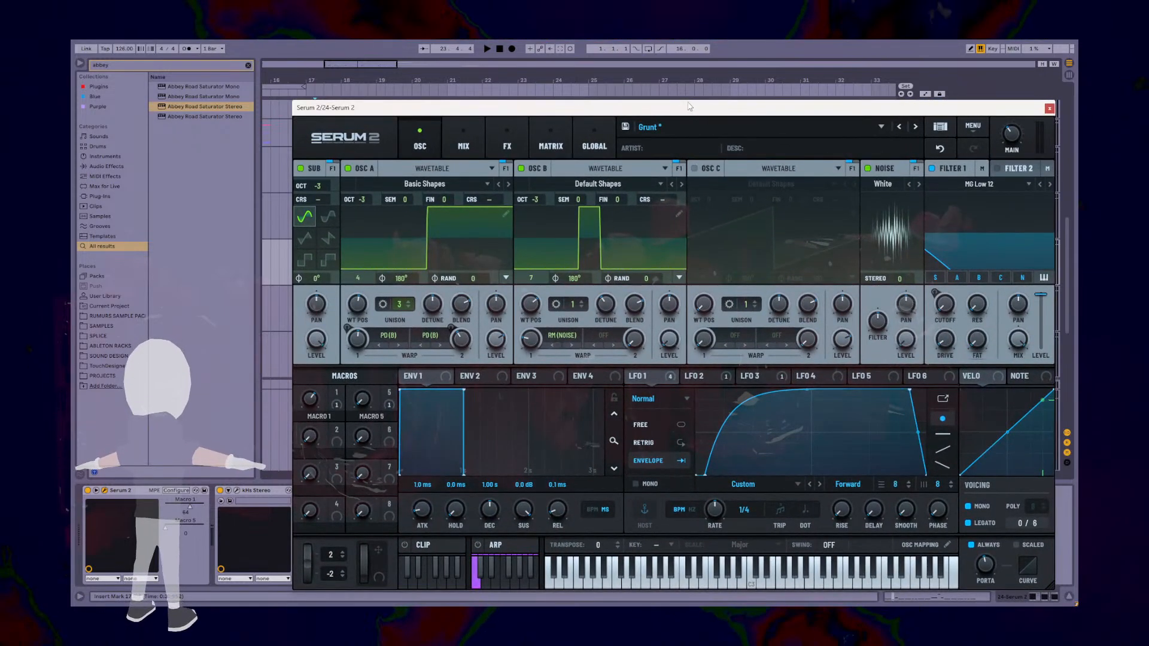
{"action": "left_click_drag", "start_coordinate": [689, 107], "coordinate": [637, 76]}
{"action": "left_click_drag", "start_coordinate": [1004, 563], "coordinate": [1042, 596]}
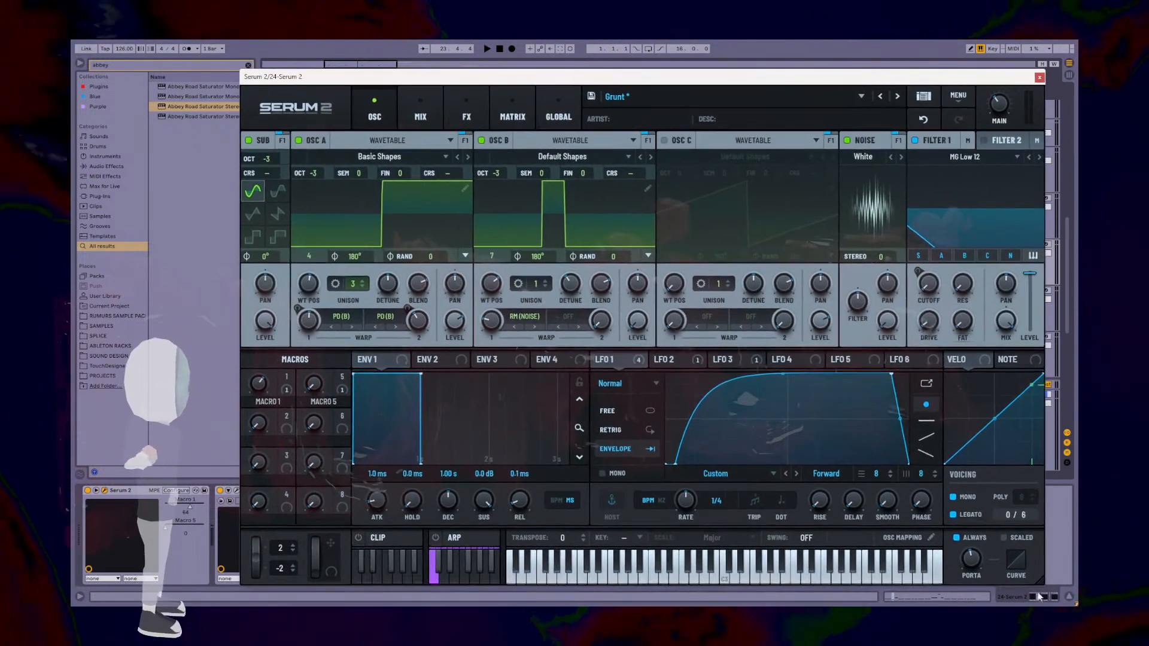
Step: Try the Main and Direct outputs as oscillator B's routing destination and return it to Filter
{"action": "left_click", "coordinate": [649, 141]}
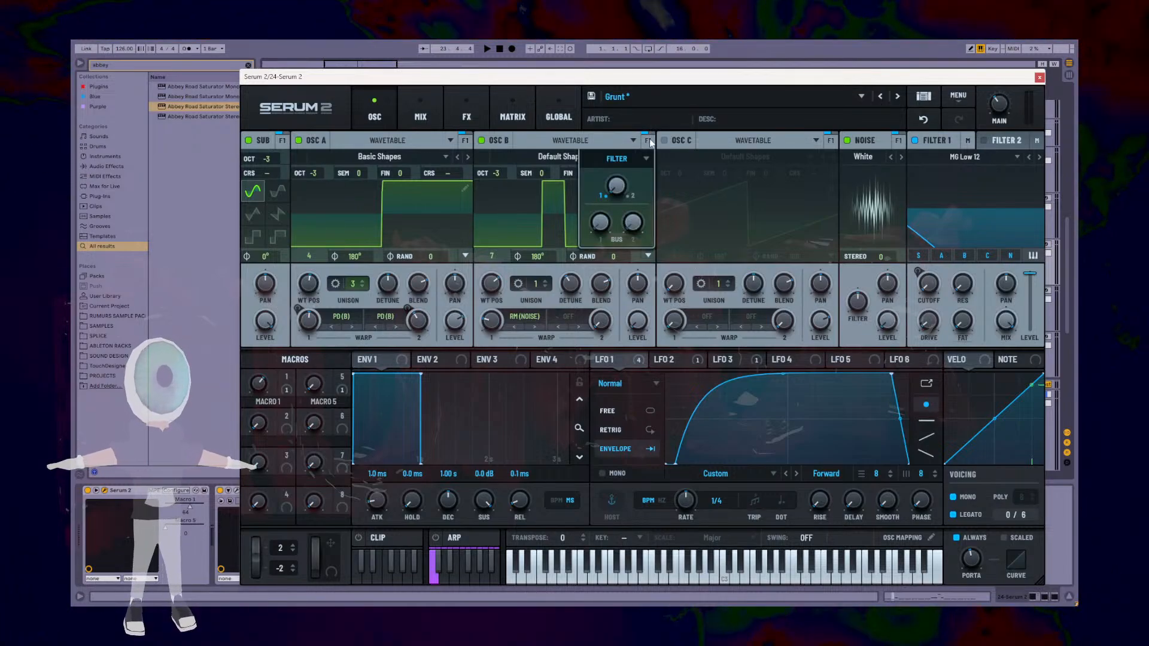
{"action": "left_click", "coordinate": [647, 159]}
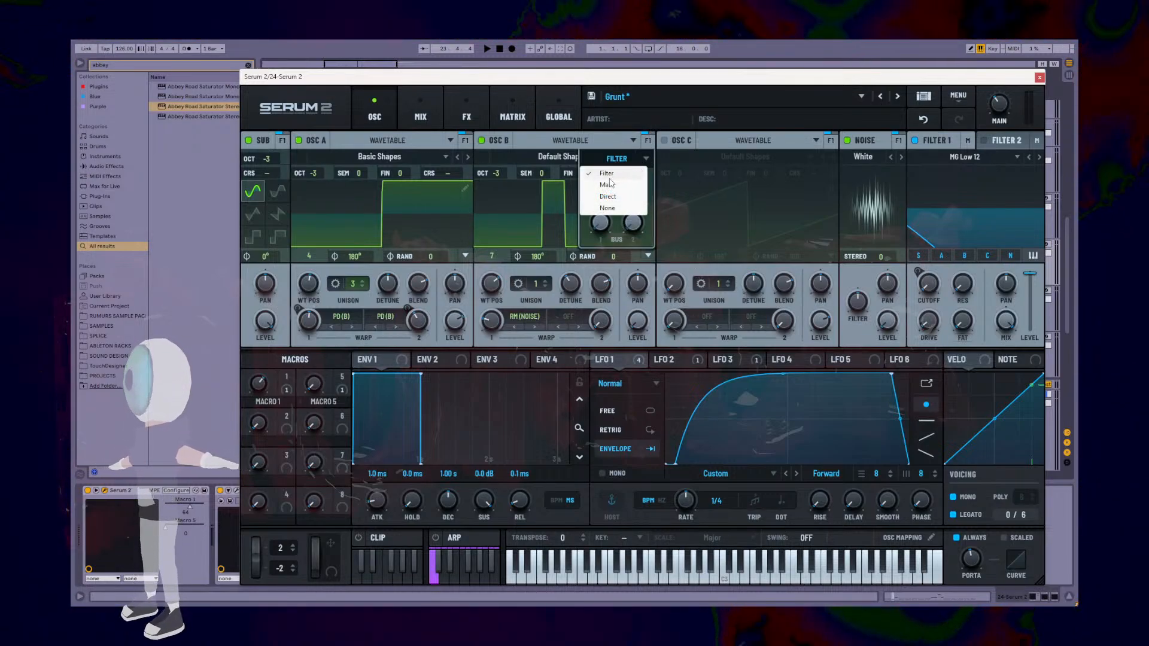
{"action": "left_click", "coordinate": [611, 184]}
{"action": "left_click", "coordinate": [646, 158]}
{"action": "left_click", "coordinate": [611, 196]}
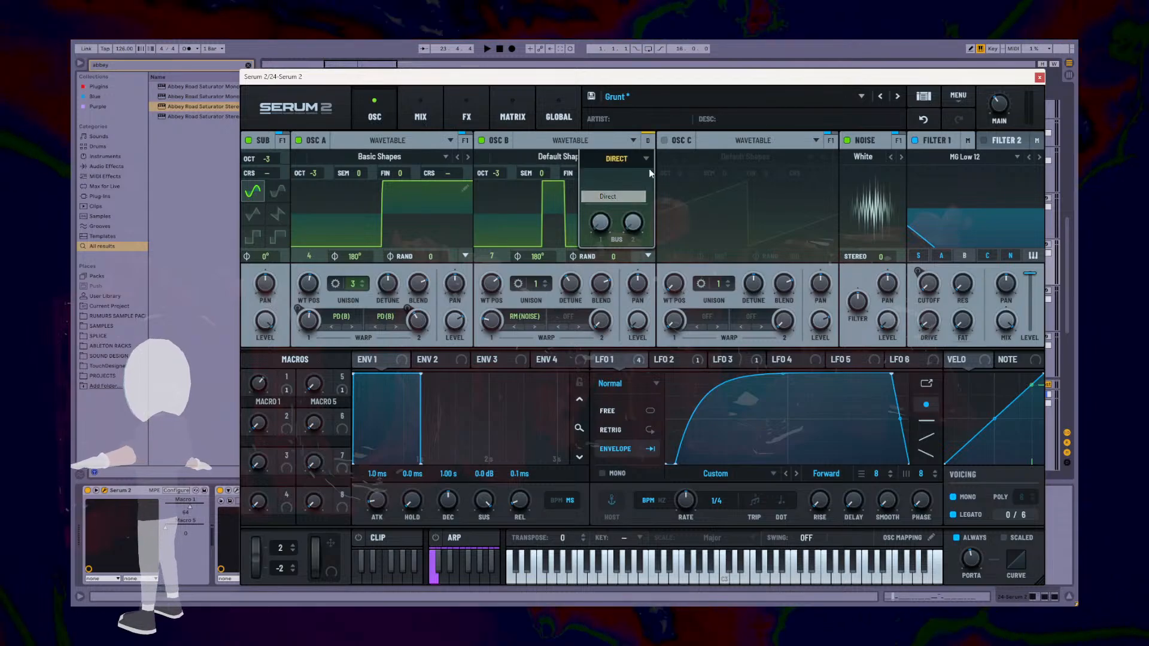
{"action": "left_click", "coordinate": [646, 159]}
{"action": "left_click", "coordinate": [612, 185]}
{"action": "left_click", "coordinate": [646, 158]}
{"action": "left_click", "coordinate": [611, 173]}
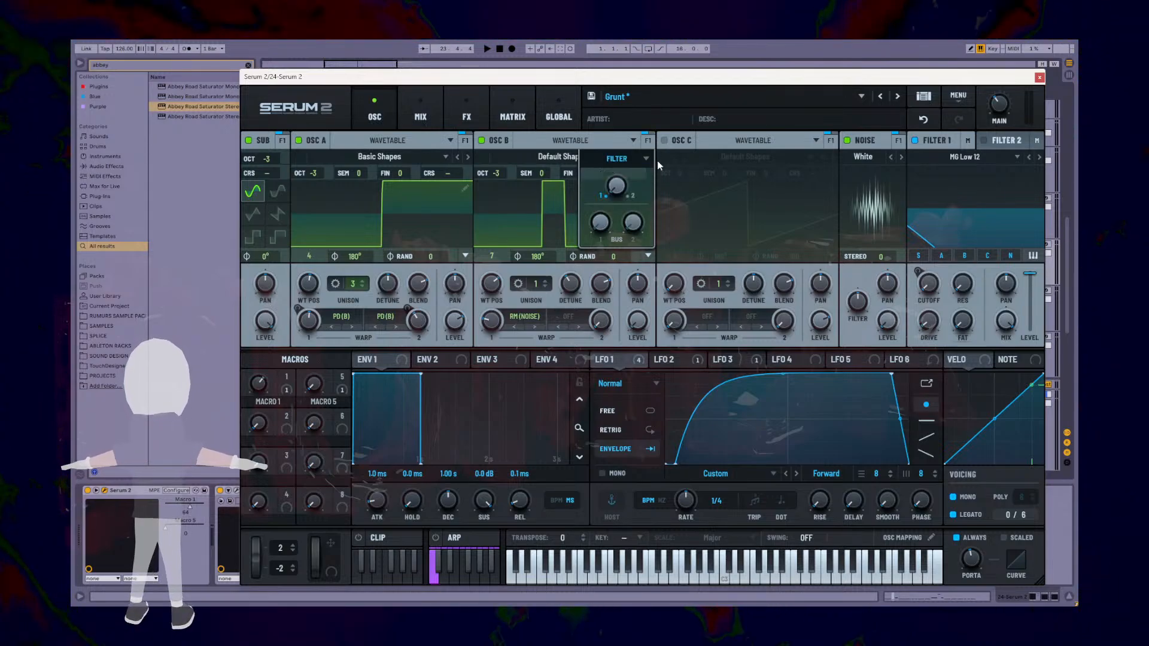
Step: Try oscillator B's filter balance control, leave it at -100, and show Filter 2
{"action": "left_click_drag", "start_coordinate": [632, 75], "coordinate": [591, 228]}
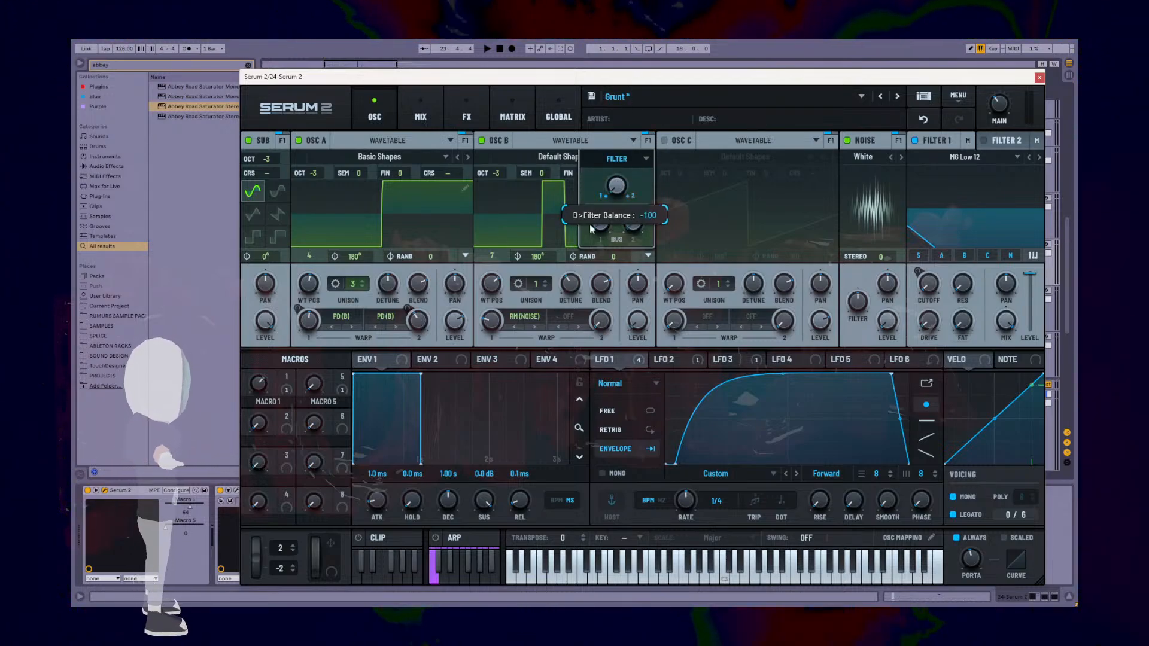
{"action": "left_click_drag", "start_coordinate": [638, 101], "coordinate": [612, 141]}
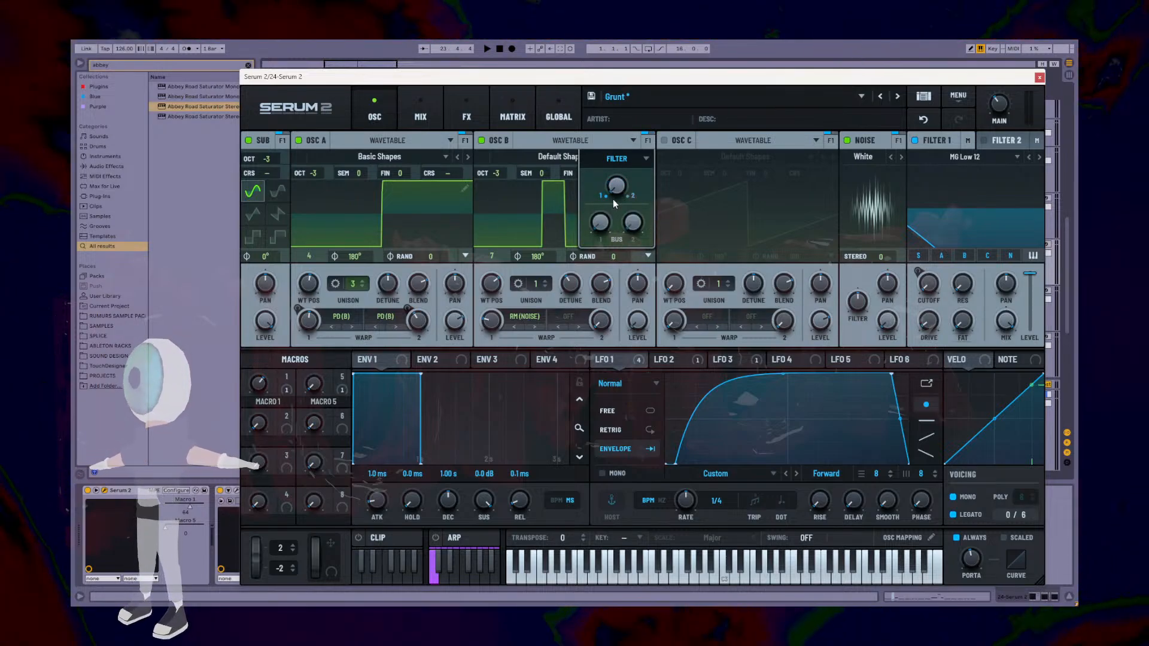
{"action": "left_click", "coordinate": [649, 147]}
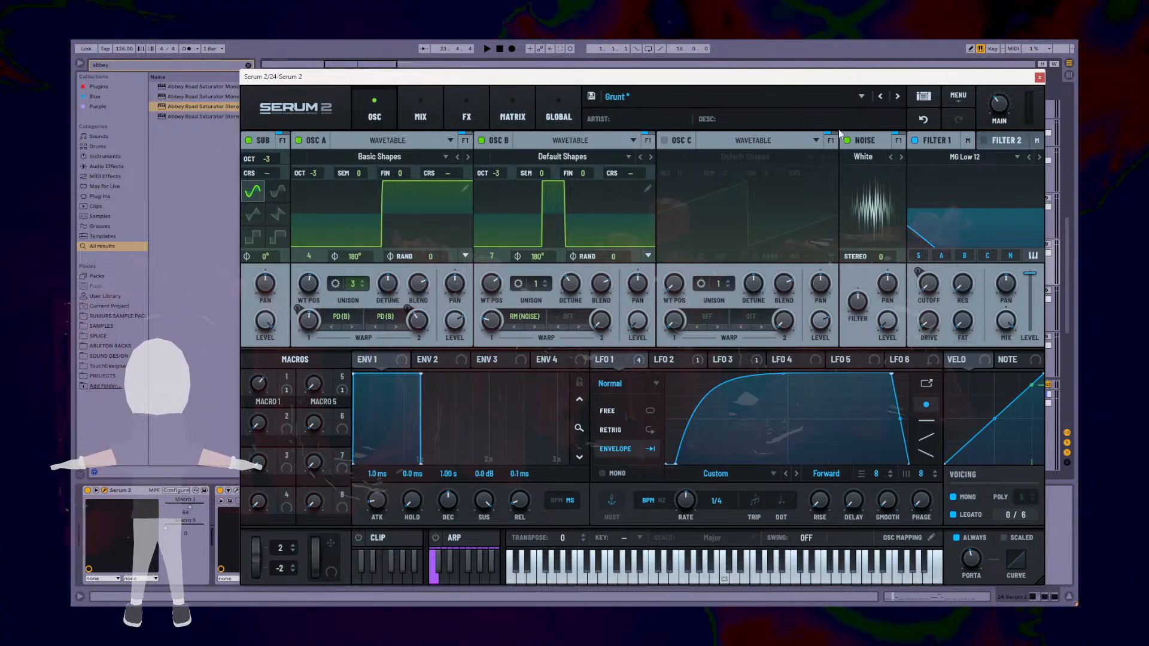
{"action": "left_click", "coordinate": [1010, 139]}
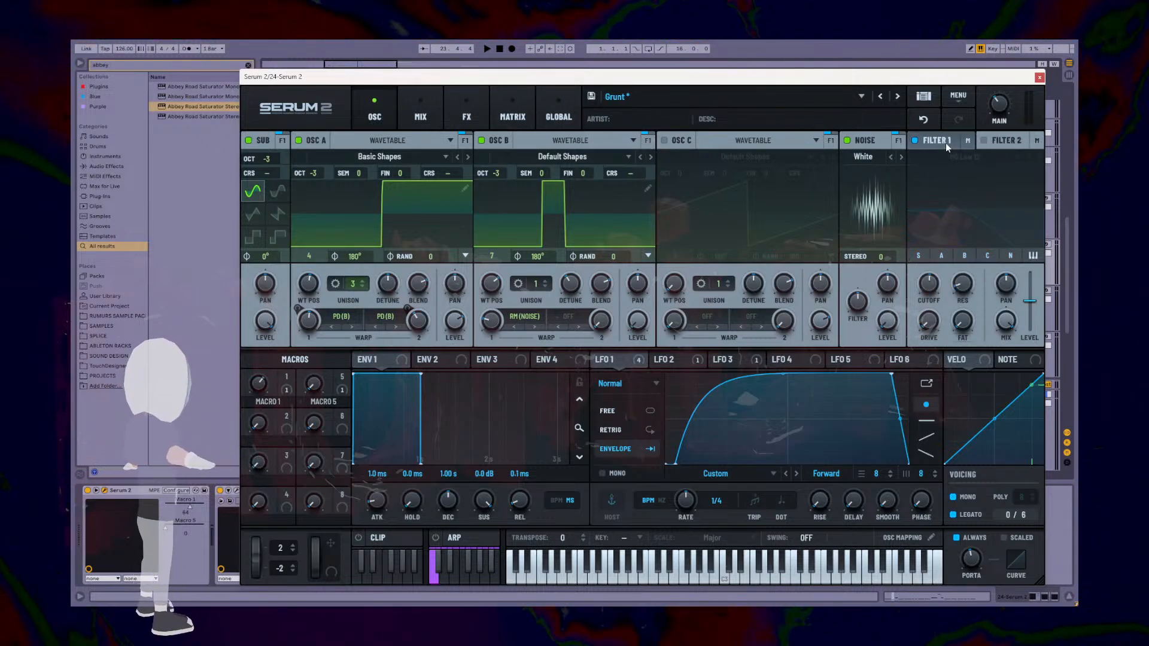
Step: Compare Filter 1 with Filter 2 and check the filter routing settings of oscillator B and the noise oscillator
{"action": "left_click", "coordinate": [945, 142]}
{"action": "left_click", "coordinate": [1005, 141]}
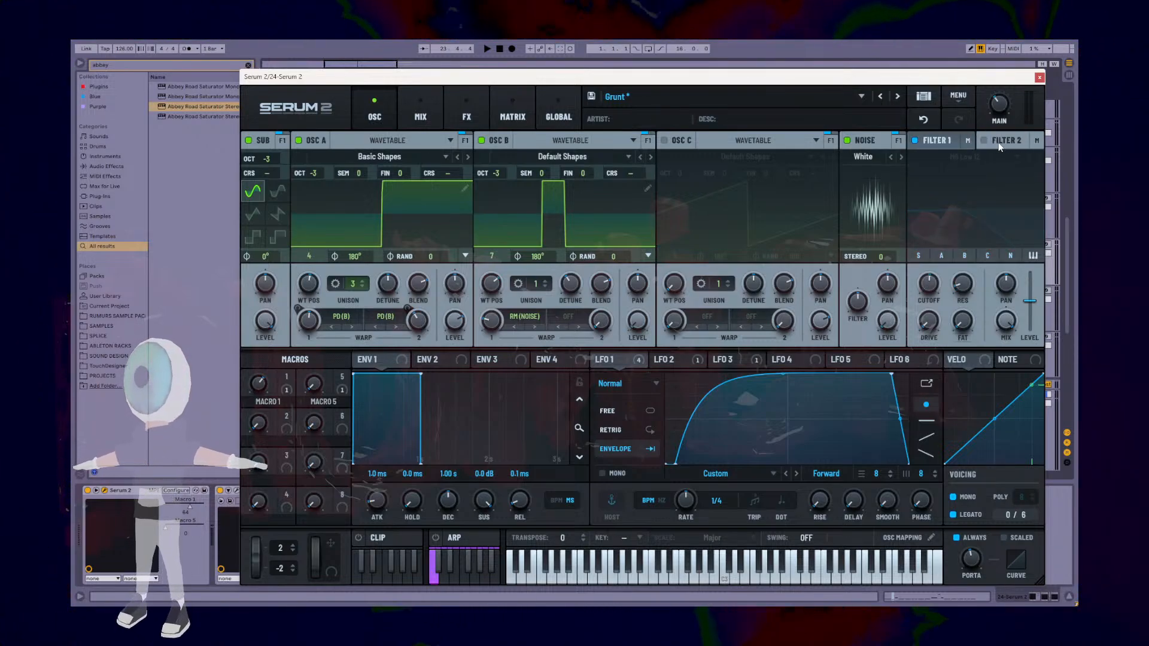
{"action": "left_click", "coordinate": [1004, 141]}
{"action": "left_click", "coordinate": [647, 143]}
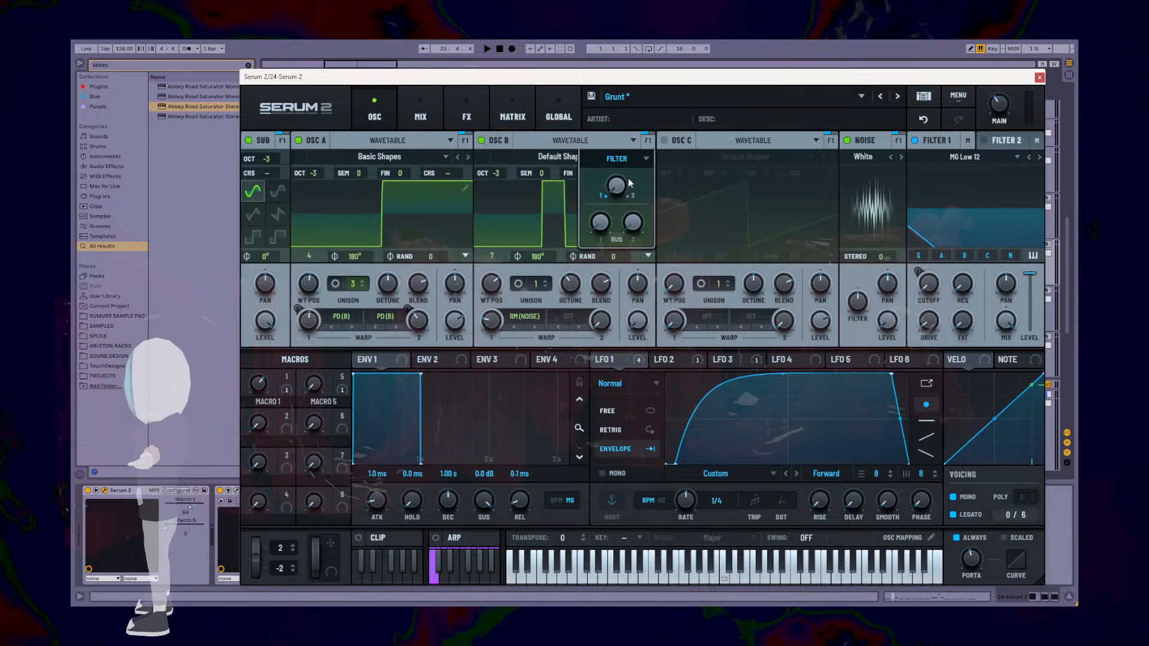
{"action": "left_click", "coordinate": [898, 142]}
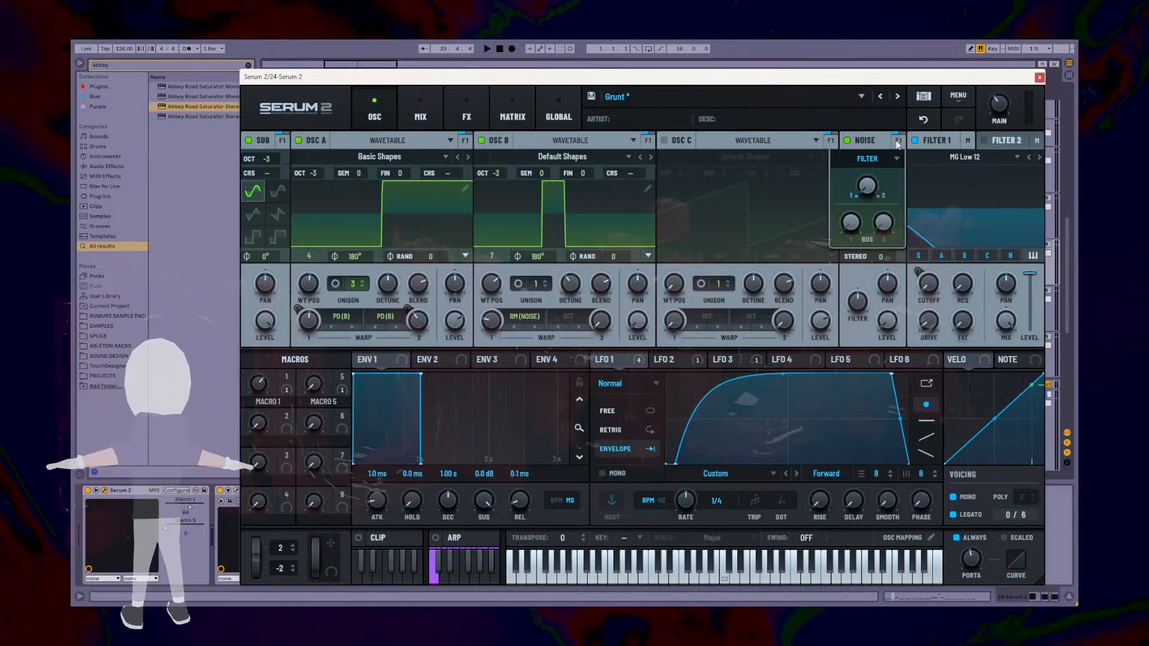
{"action": "left_click", "coordinate": [898, 142]}
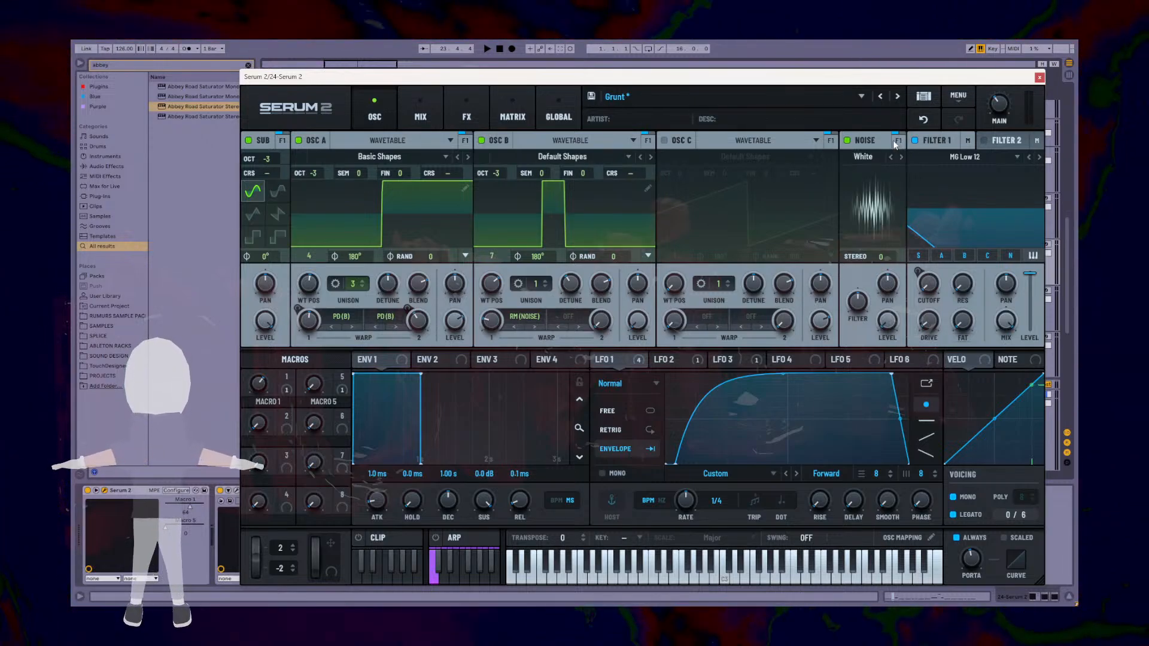
Step: Show the main effects chain and play the track to examine the MG Low 6 filter's cutoff
{"action": "left_click", "coordinate": [434, 109]}
{"action": "left_click", "coordinate": [482, 123]}
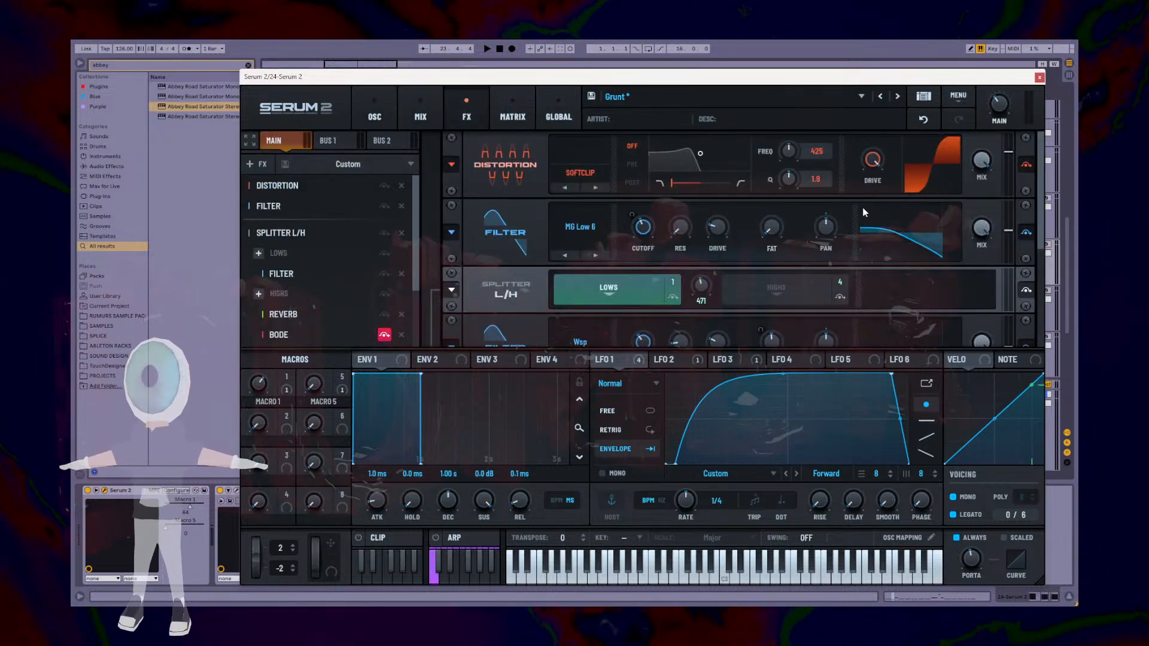
{"action": "scroll", "coordinate": [1042, 162], "scroll_direction": "down", "scroll_amount": 1}
{"action": "left_click_drag", "start_coordinate": [1041, 162], "coordinate": [1039, 185]}
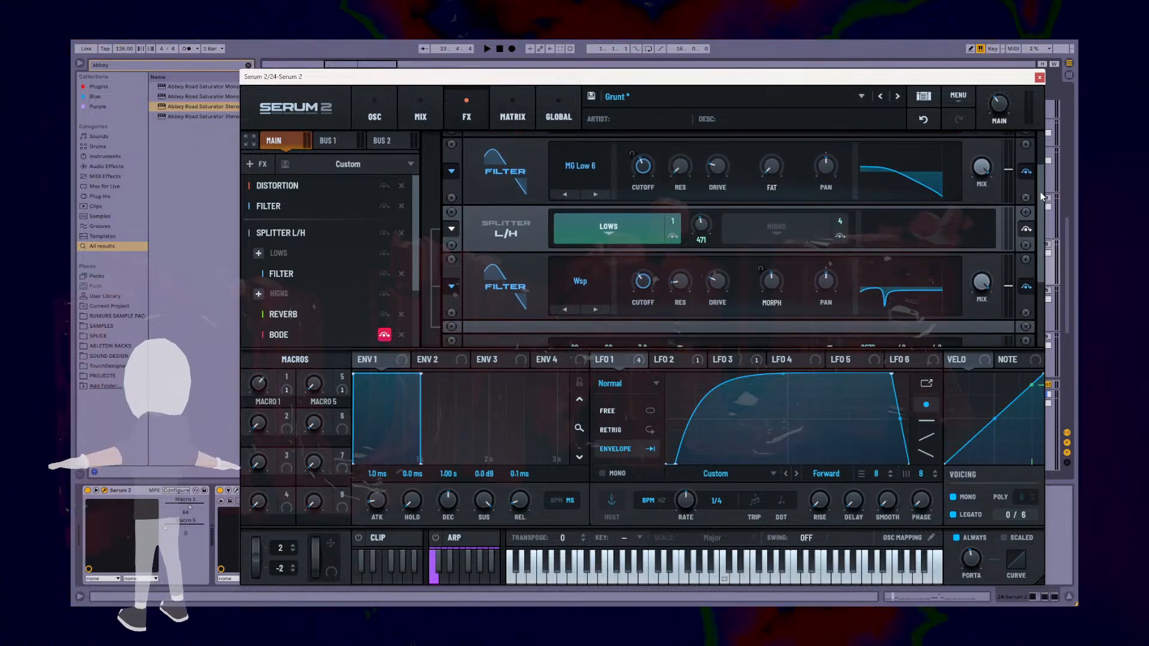
{"action": "mouse_move", "coordinate": [1040, 193]}
{"action": "left_mouse_down"}
{"action": "mouse_move", "coordinate": [1042, 152]}
{"action": "mouse_move", "coordinate": [1042, 190]}
{"action": "left_mouse_up"}
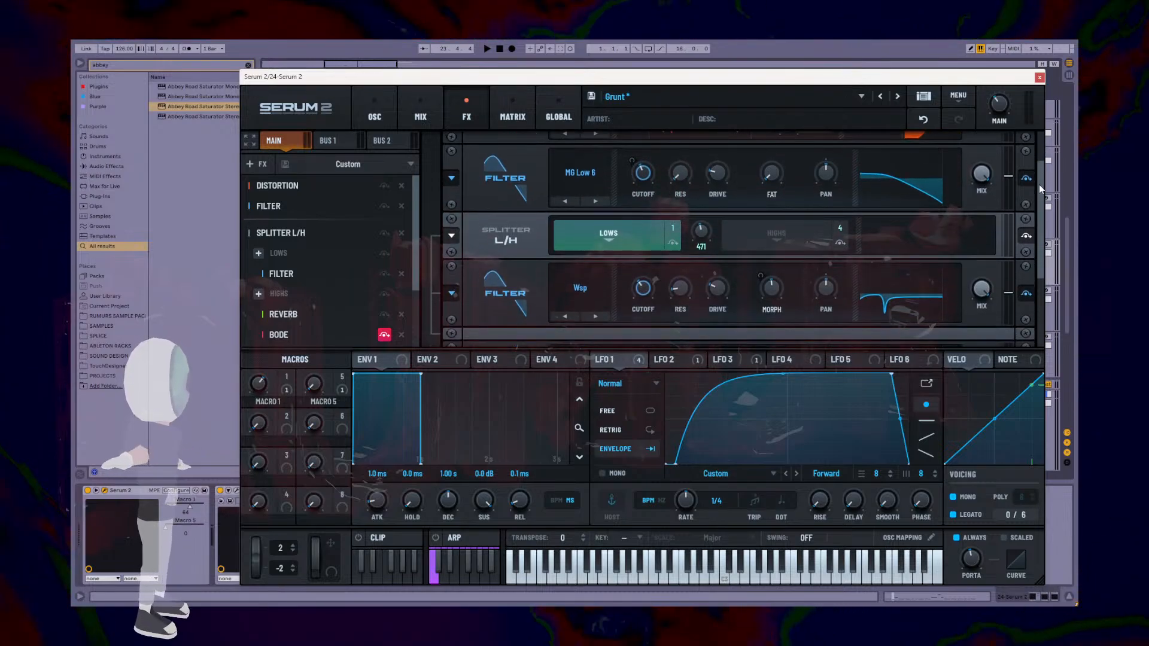
{"action": "key", "text": "space"}
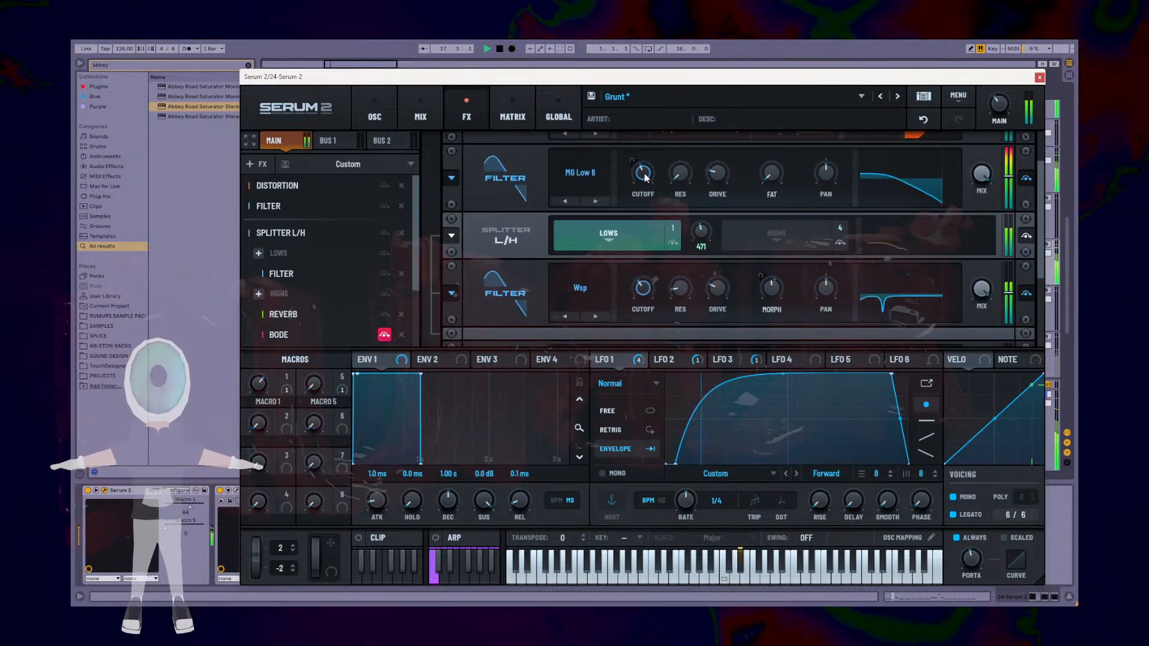
{"action": "mouse_move", "coordinate": [647, 175]}
{"action": "key", "text": "space"}
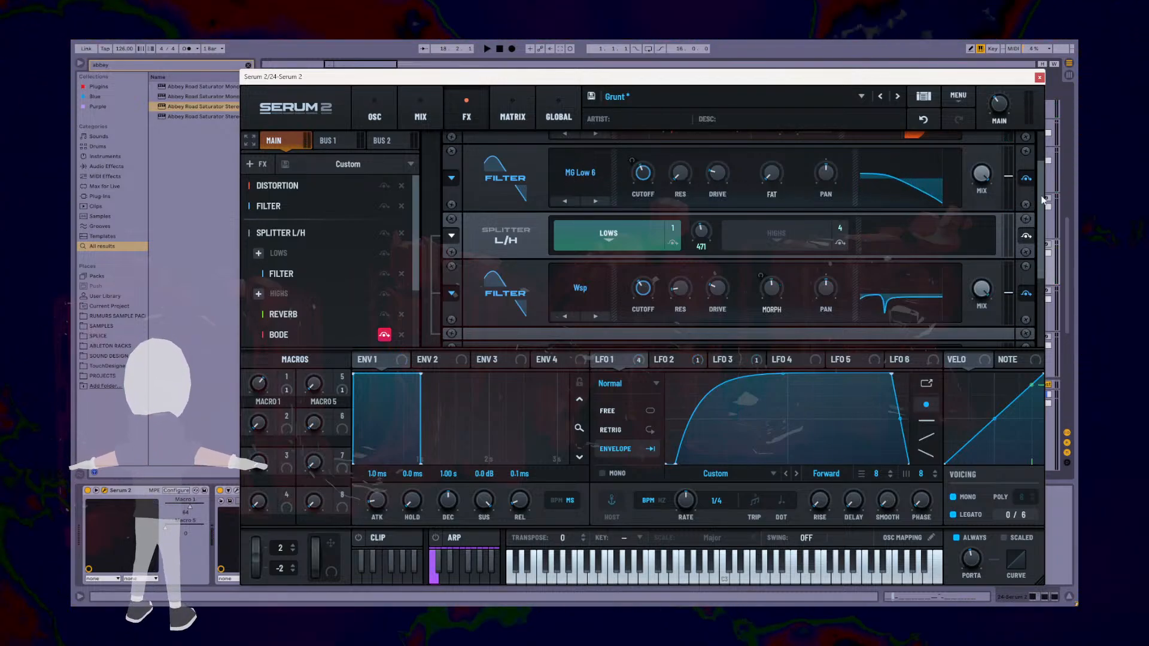
Step: Try a split frequency of about 514 Hz on the low/high splitter and bring it back to about 476 Hz
{"action": "scroll", "coordinate": [1041, 175], "scroll_direction": "up", "scroll_amount": 2}
{"action": "scroll", "coordinate": [1042, 198], "scroll_direction": "down", "scroll_amount": 5}
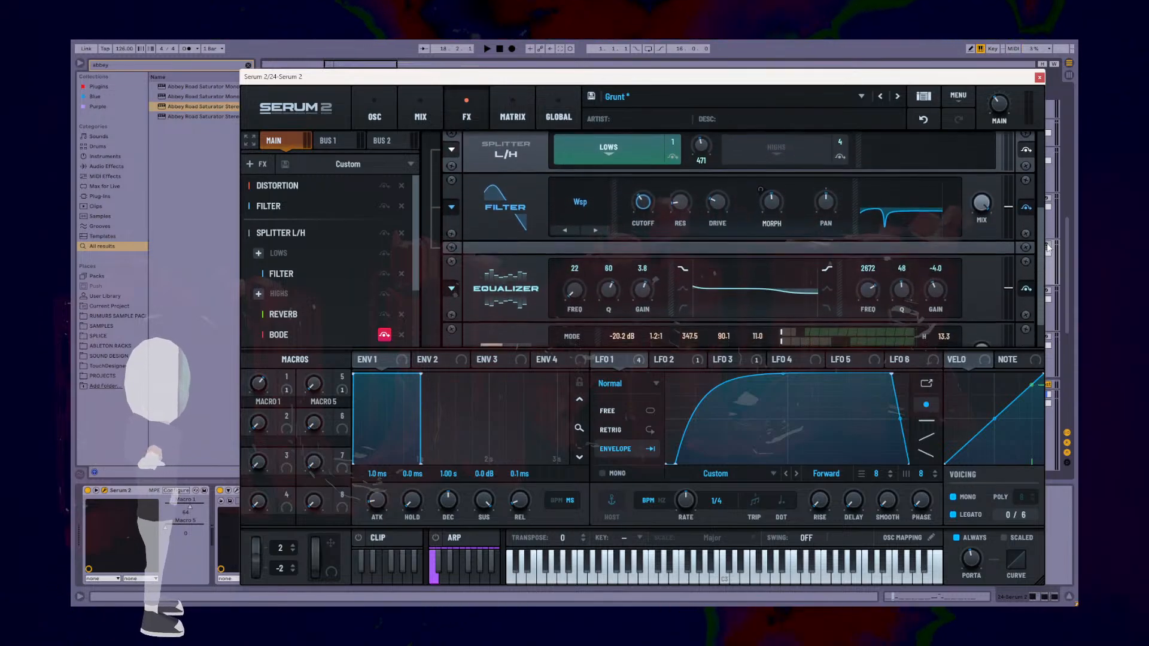
{"action": "scroll", "coordinate": [1045, 216], "scroll_direction": "up", "scroll_amount": 4}
{"action": "scroll", "coordinate": [1043, 197], "scroll_direction": "down", "scroll_amount": 4}
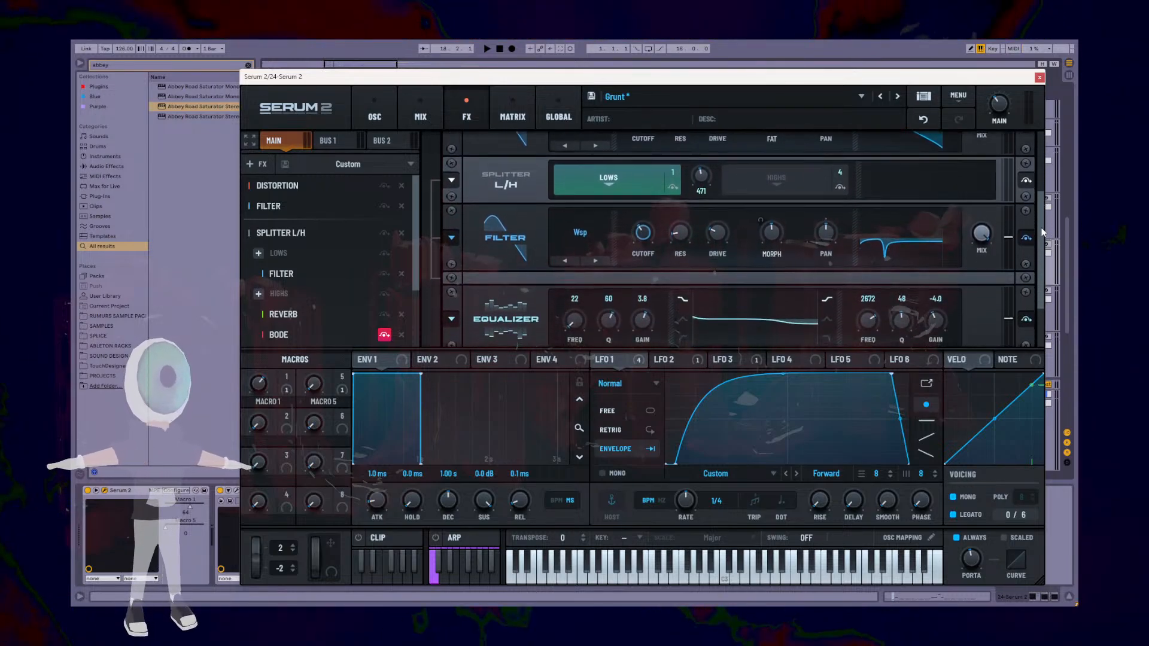
{"action": "scroll", "coordinate": [1041, 230], "scroll_direction": "up", "scroll_amount": 4}
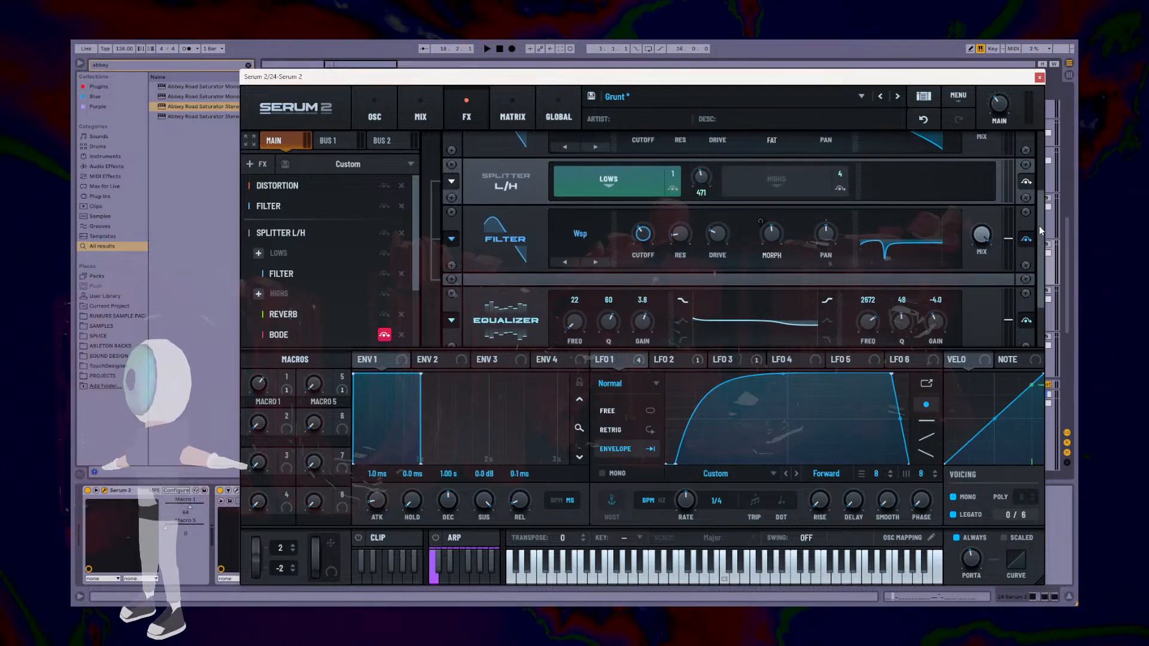
{"action": "scroll", "coordinate": [1032, 233], "scroll_direction": "down", "scroll_amount": 4}
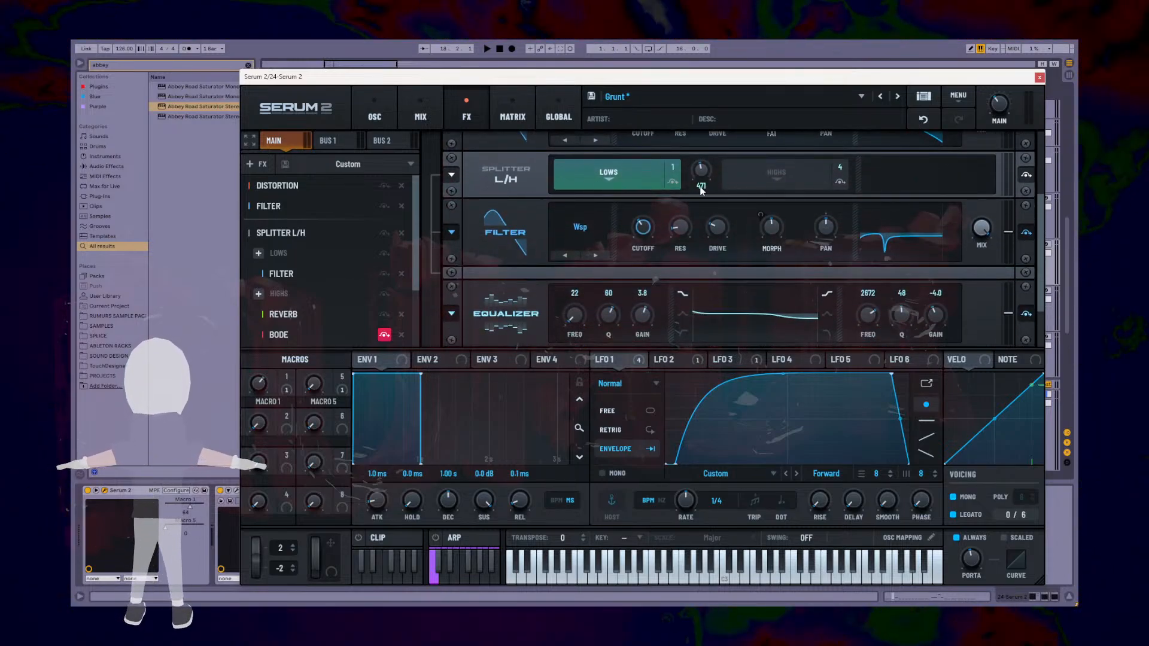
{"action": "left_click_drag", "start_coordinate": [701, 191], "coordinate": [705, 176]}
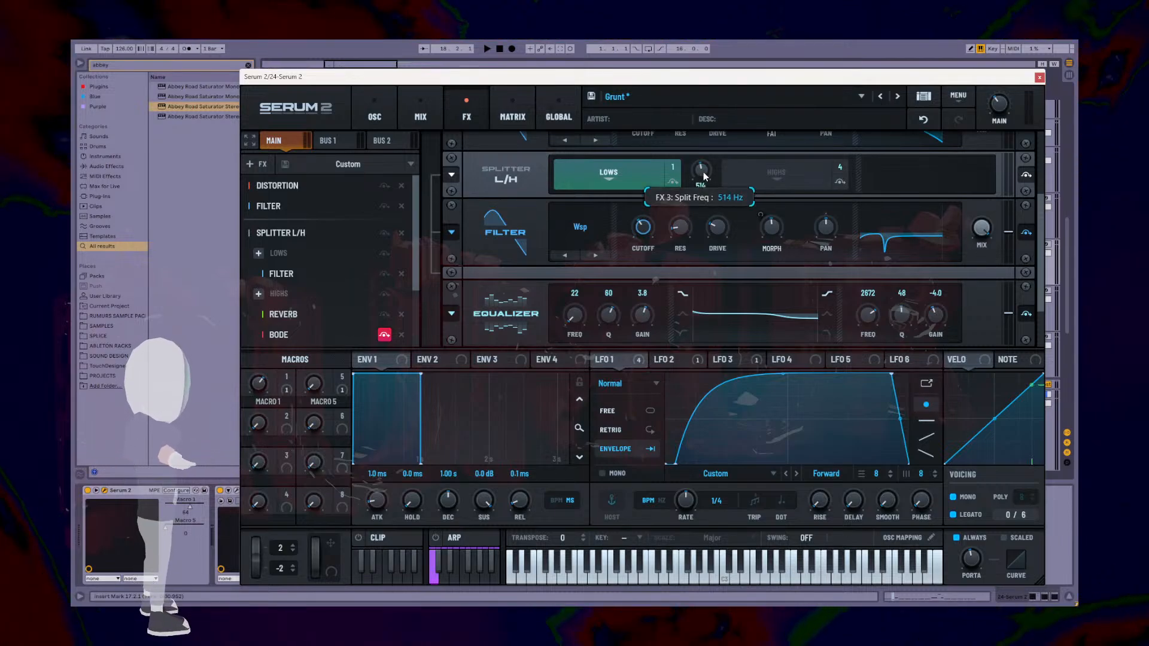
{"action": "scroll", "coordinate": [704, 176], "scroll_direction": "down", "scroll_amount": 3}
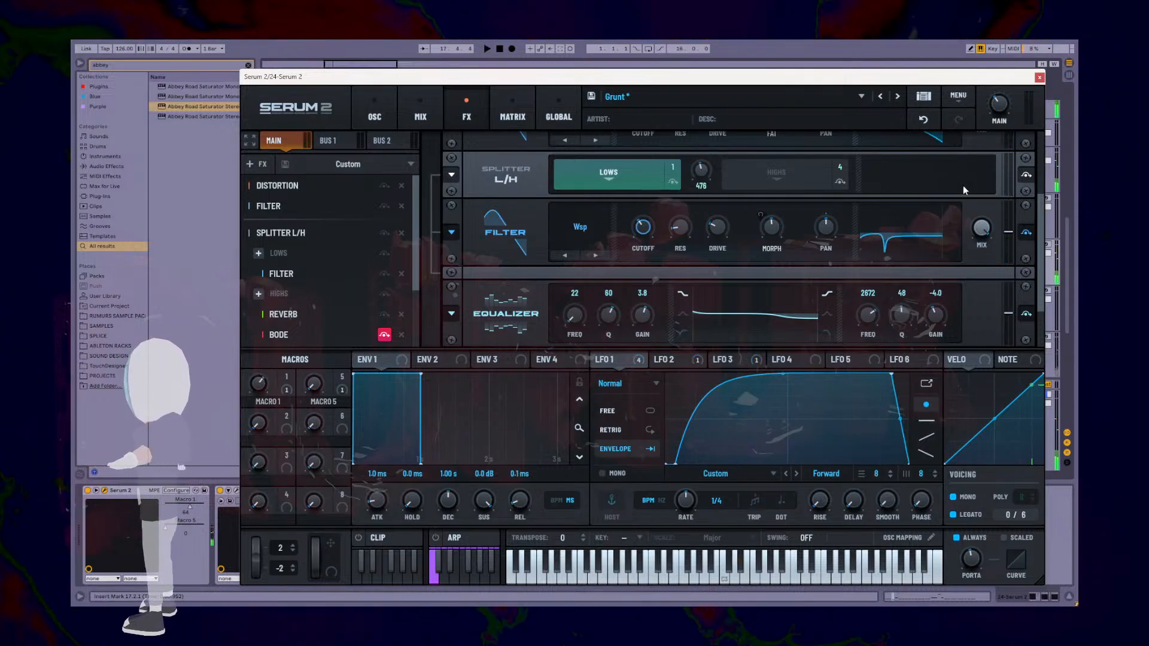
{"action": "scroll", "coordinate": [1043, 214], "scroll_direction": "down", "scroll_amount": 1}
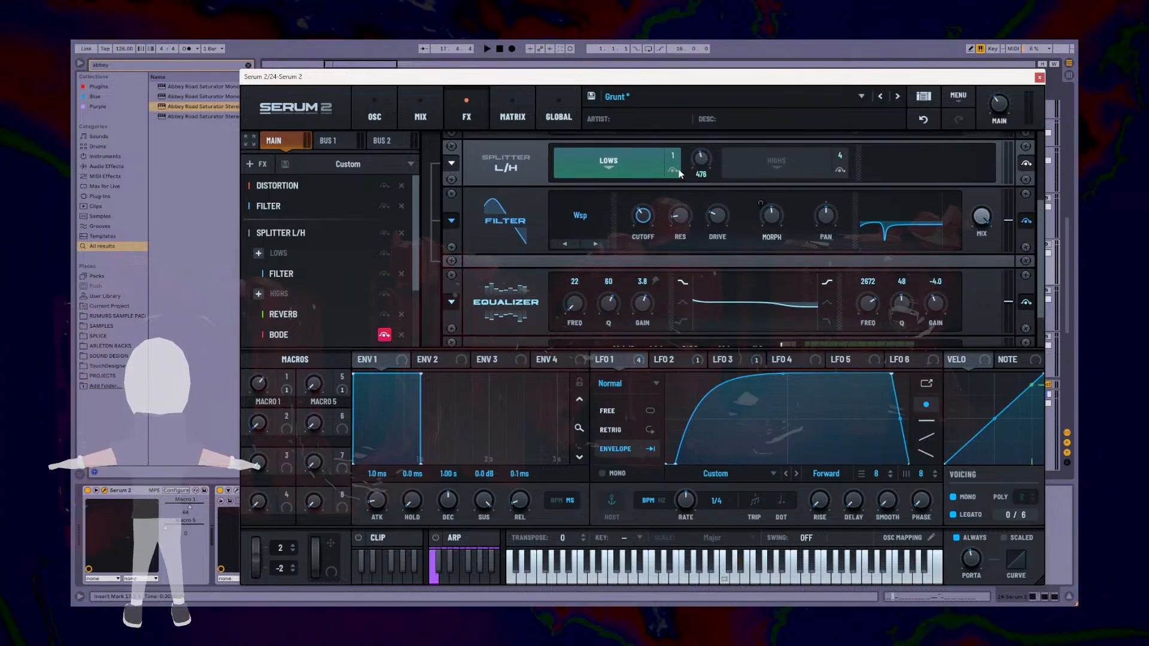
Step: Sweep the low/high splitter's split frequency down to about 291 Hz and set it to 474 Hz
{"action": "scroll", "coordinate": [701, 173], "scroll_direction": "down", "scroll_amount": 5}
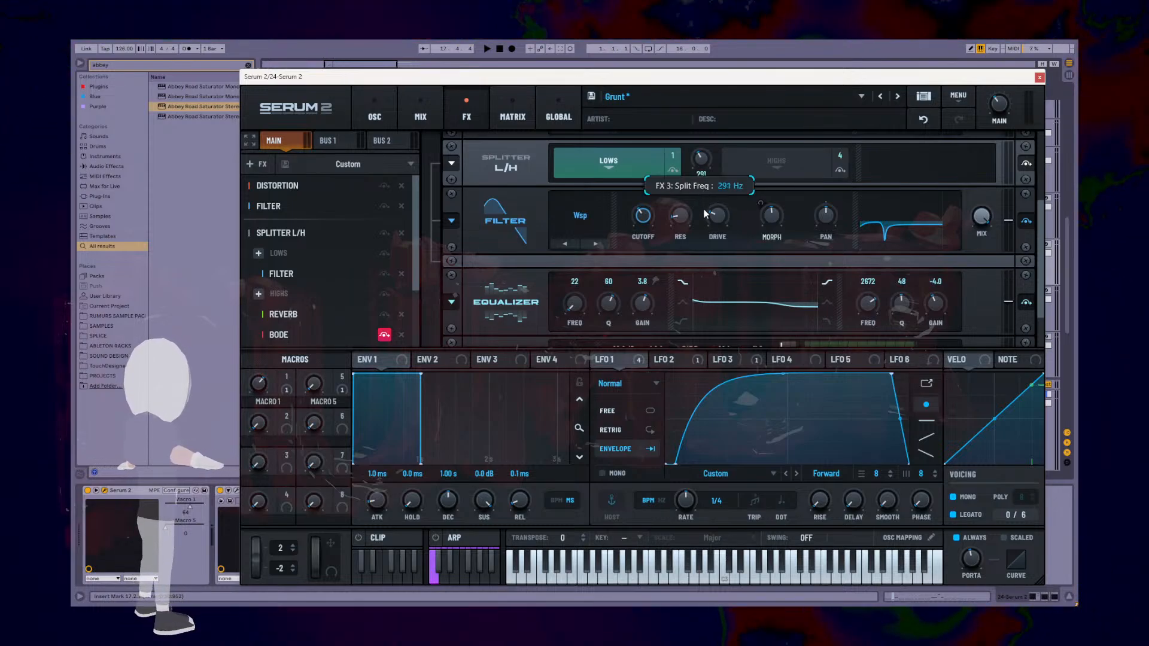
{"action": "left_click_drag", "start_coordinate": [704, 218], "coordinate": [705, 225]}
{"action": "left_click_drag", "start_coordinate": [707, 197], "coordinate": [708, 187]}
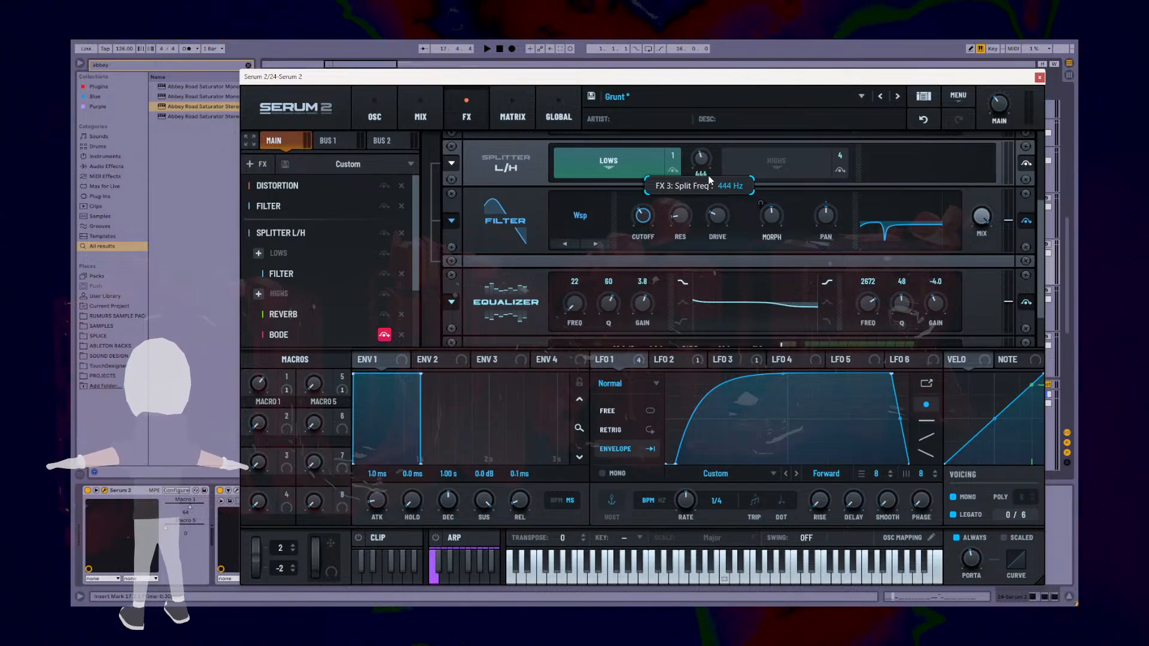
{"action": "left_click_drag", "start_coordinate": [711, 179], "coordinate": [710, 178]}
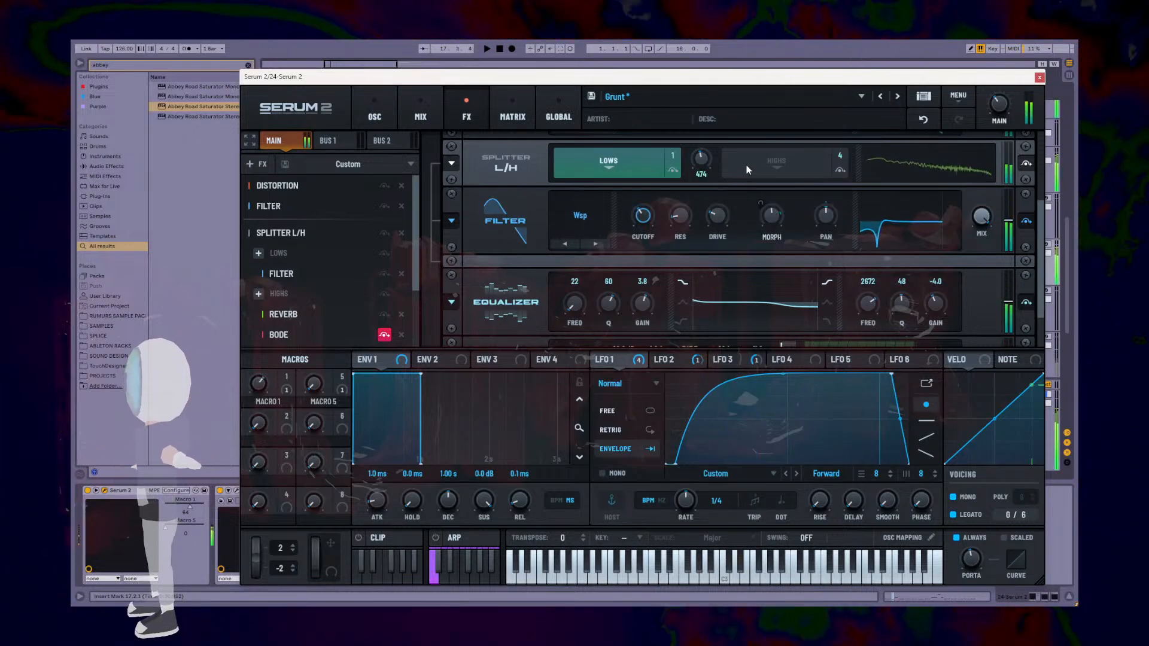
Step: Look through the S2 Filters types for the filter on the splitter's lows, keeping Wsp
{"action": "scroll", "coordinate": [1039, 227], "scroll_direction": "down", "scroll_amount": 1}
{"action": "left_click_drag", "start_coordinate": [1040, 224], "coordinate": [1043, 249]}
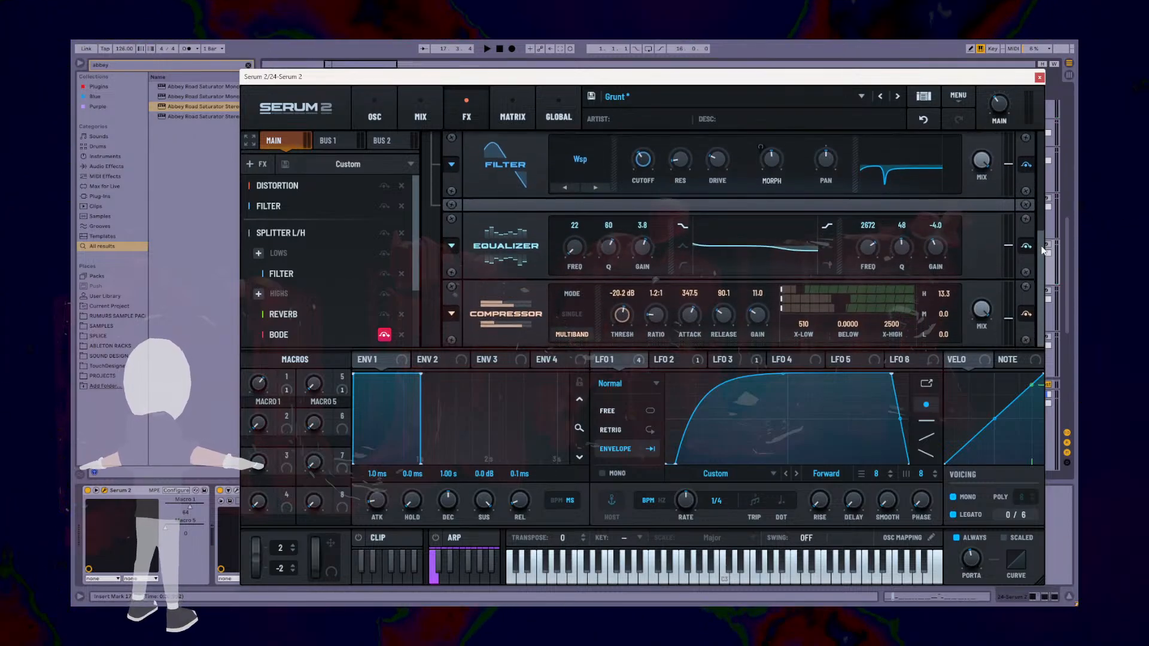
{"action": "left_click", "coordinate": [578, 160]}
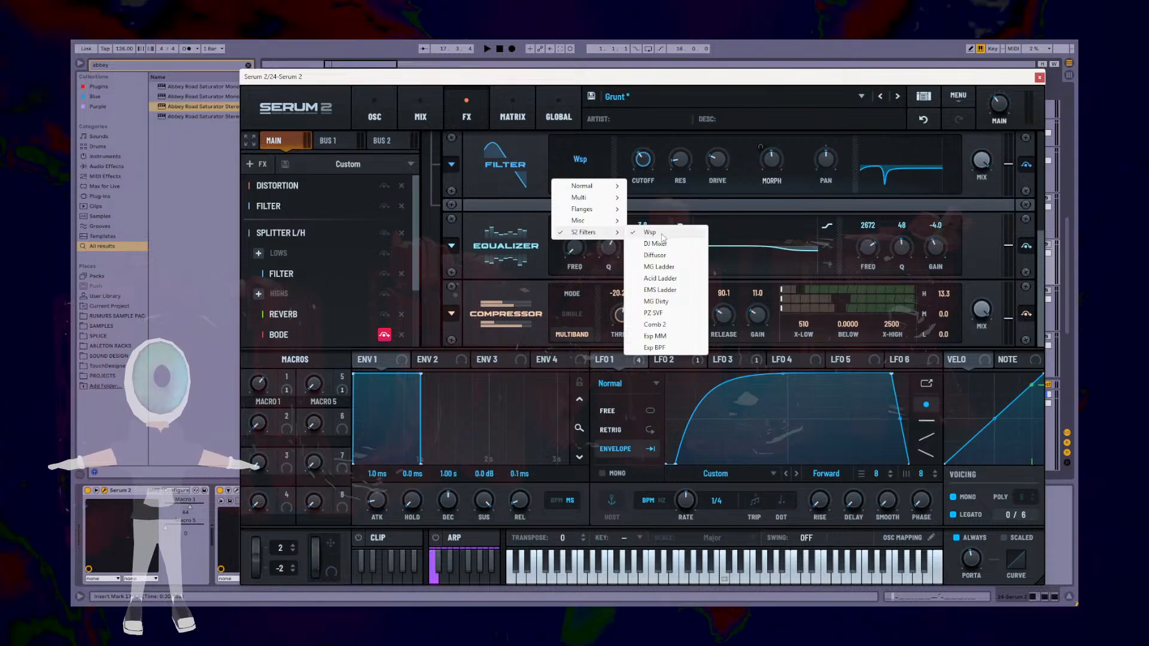
{"action": "left_click", "coordinate": [709, 205]}
Step: Play the track with a raised cutoff on the Wsp filter and undo the cutoff change
{"action": "key", "text": "space"}
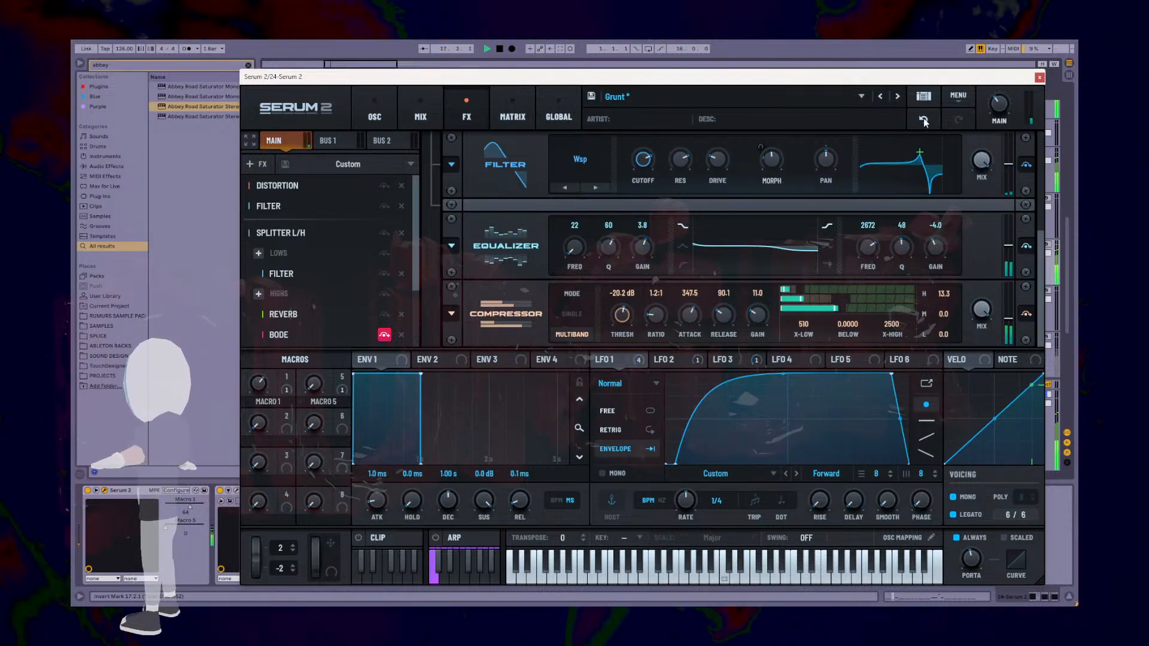
{"action": "key", "text": "space"}
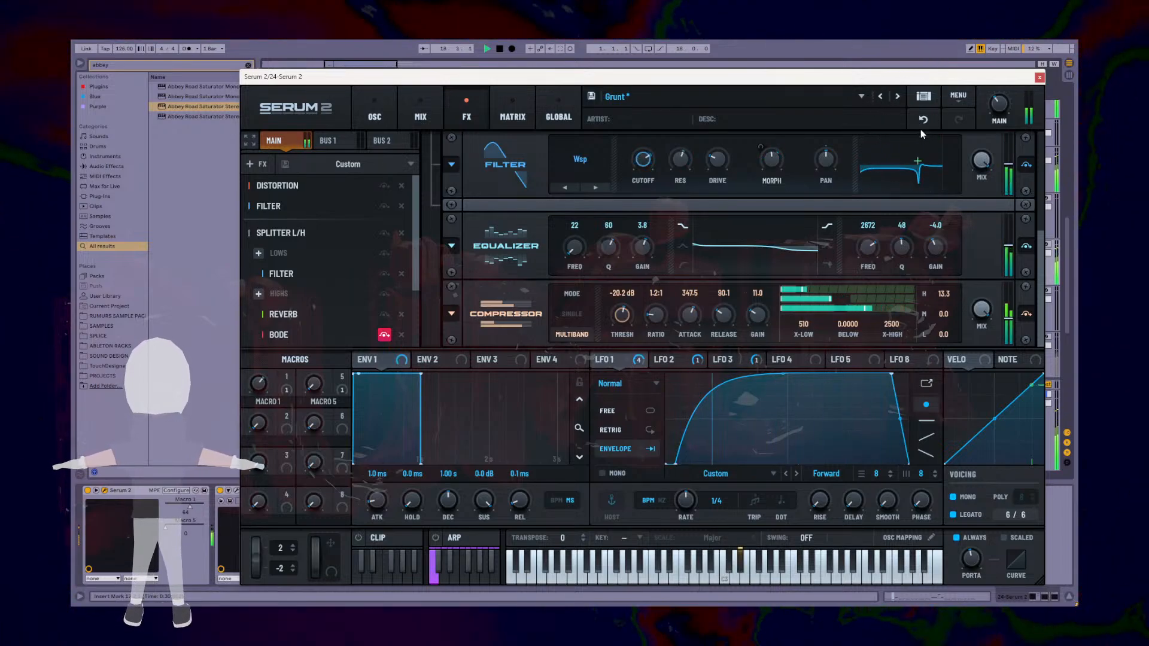
{"action": "key", "text": "space"}
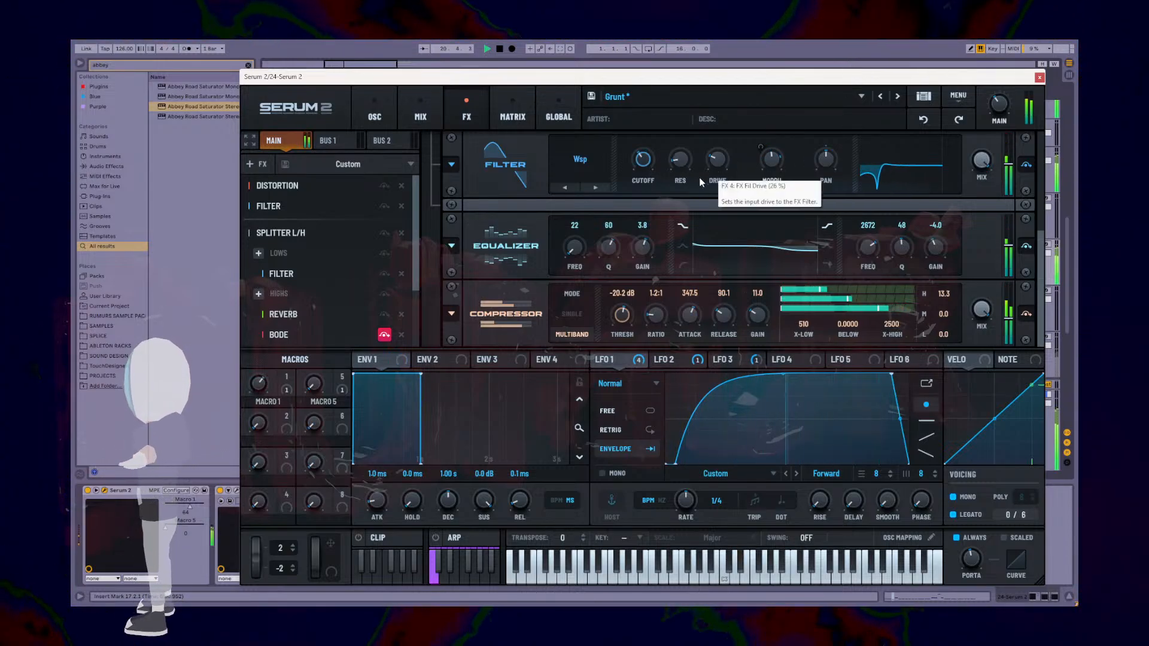
Step: Replay the track several times to examine how the Wsp filter's curve moves above the equalizer and compressor
{"action": "scroll", "coordinate": [689, 202], "scroll_direction": "up", "scroll_amount": 3}
{"action": "key", "text": "space"}
{"action": "key", "text": "space"}
{"action": "scroll", "coordinate": [716, 282], "scroll_direction": "down", "scroll_amount": 4}
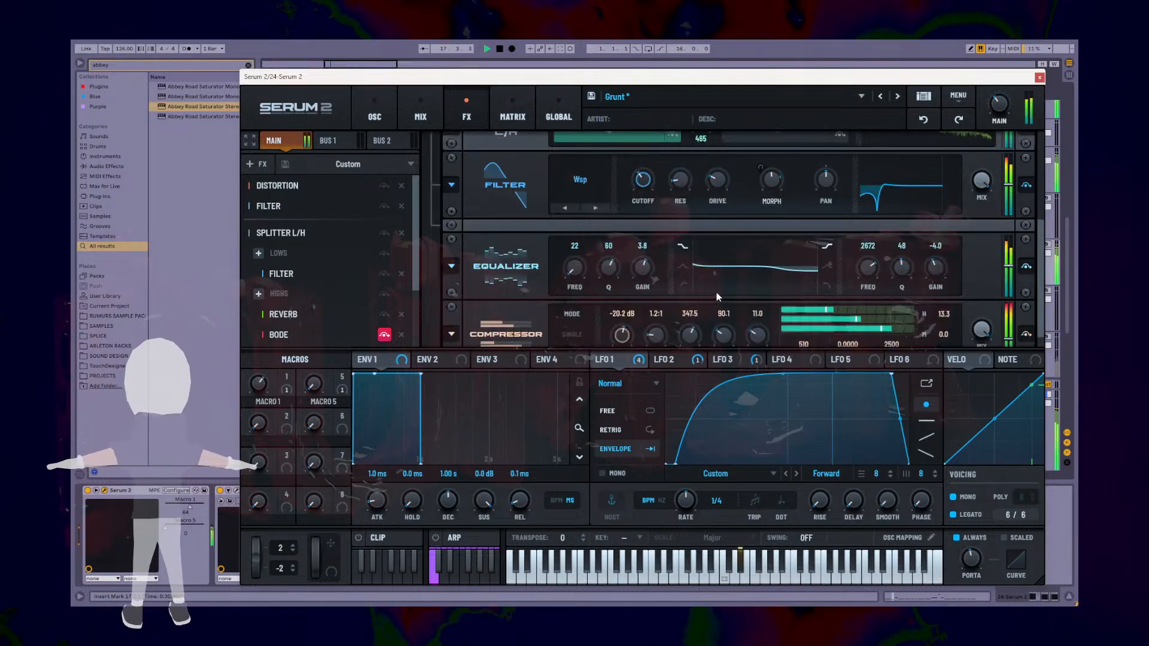
{"action": "scroll", "coordinate": [715, 291], "scroll_direction": "up", "scroll_amount": 2}
{"action": "scroll", "coordinate": [714, 285], "scroll_direction": "down", "scroll_amount": 1}
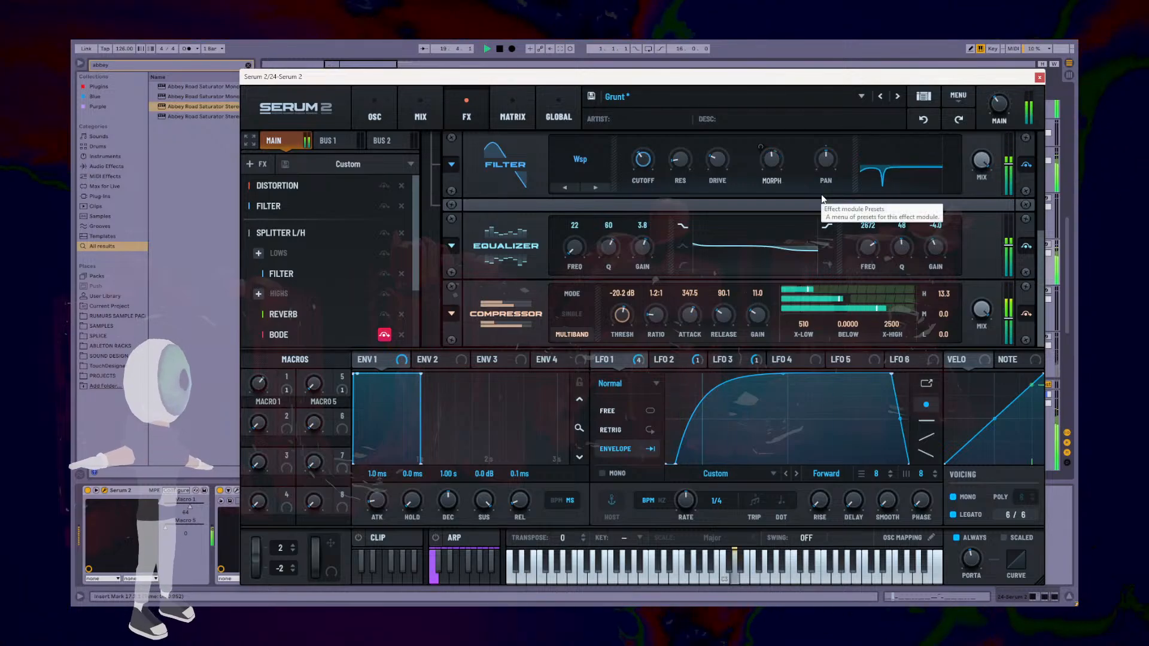
{"action": "scroll", "coordinate": [718, 240], "scroll_direction": "up", "scroll_amount": 1}
{"action": "key", "text": "space"}
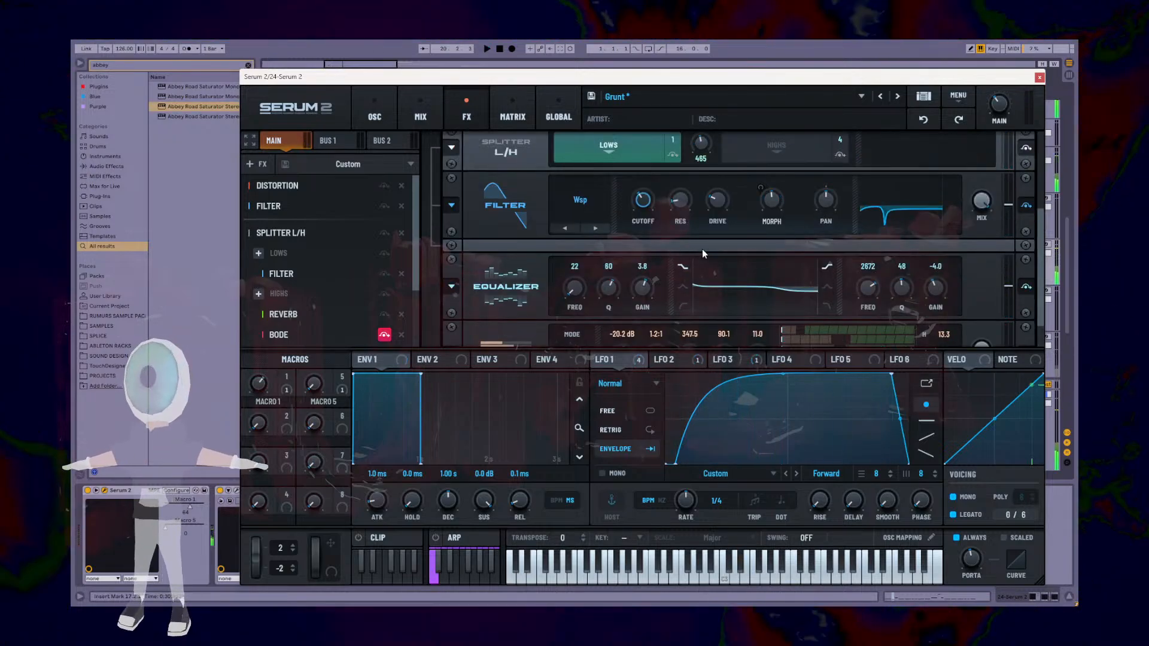
{"action": "scroll", "coordinate": [702, 249], "scroll_direction": "down", "scroll_amount": 1}
{"action": "key", "text": "space"}
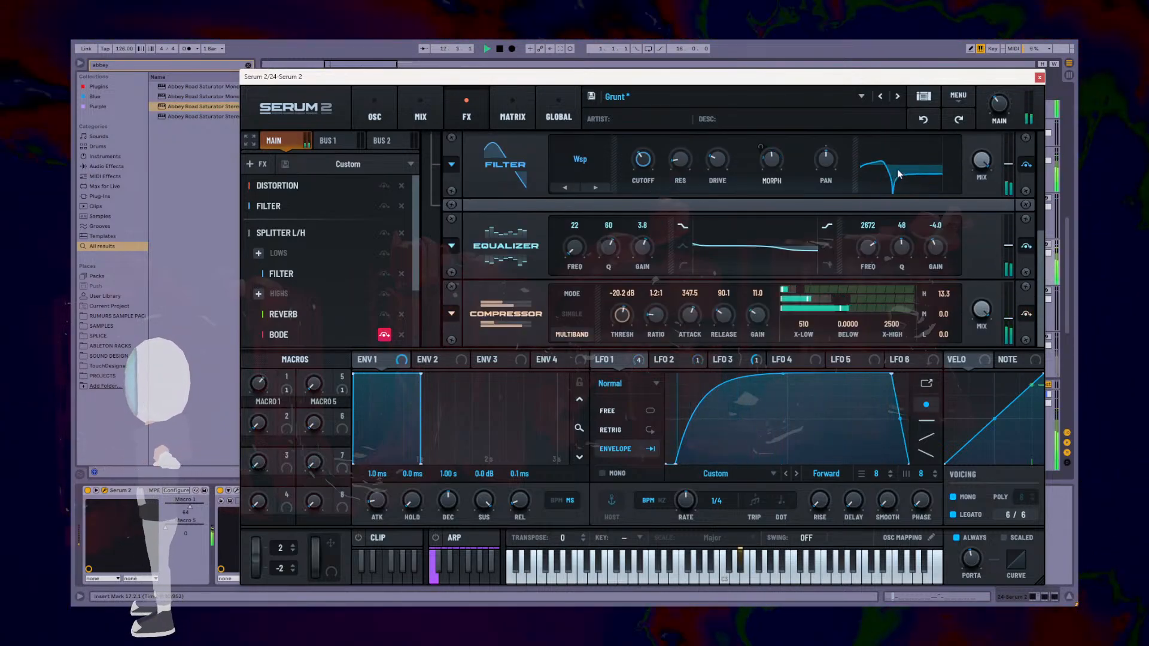
{"action": "key", "text": "space"}
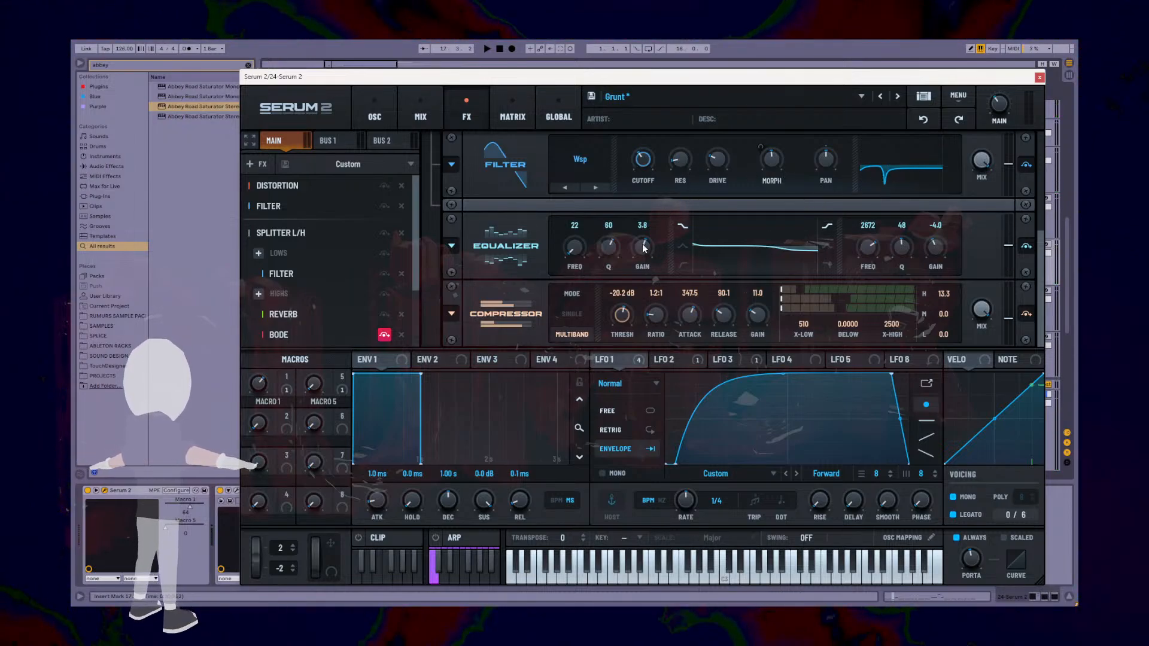
Step: Set the equalizer's low band frequency to 32 Hz
{"action": "scroll", "coordinate": [687, 235], "scroll_direction": "up", "scroll_amount": 3}
{"action": "scroll", "coordinate": [689, 239], "scroll_direction": "down", "scroll_amount": 2}
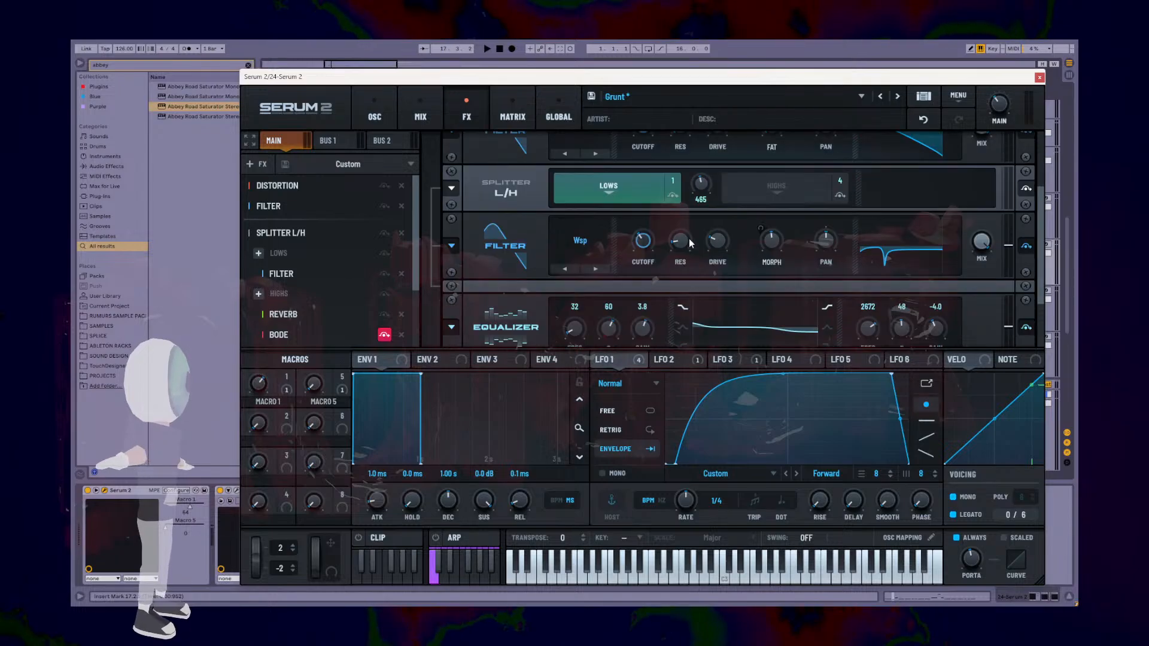
{"action": "scroll", "coordinate": [688, 242], "scroll_direction": "down", "scroll_amount": 2}
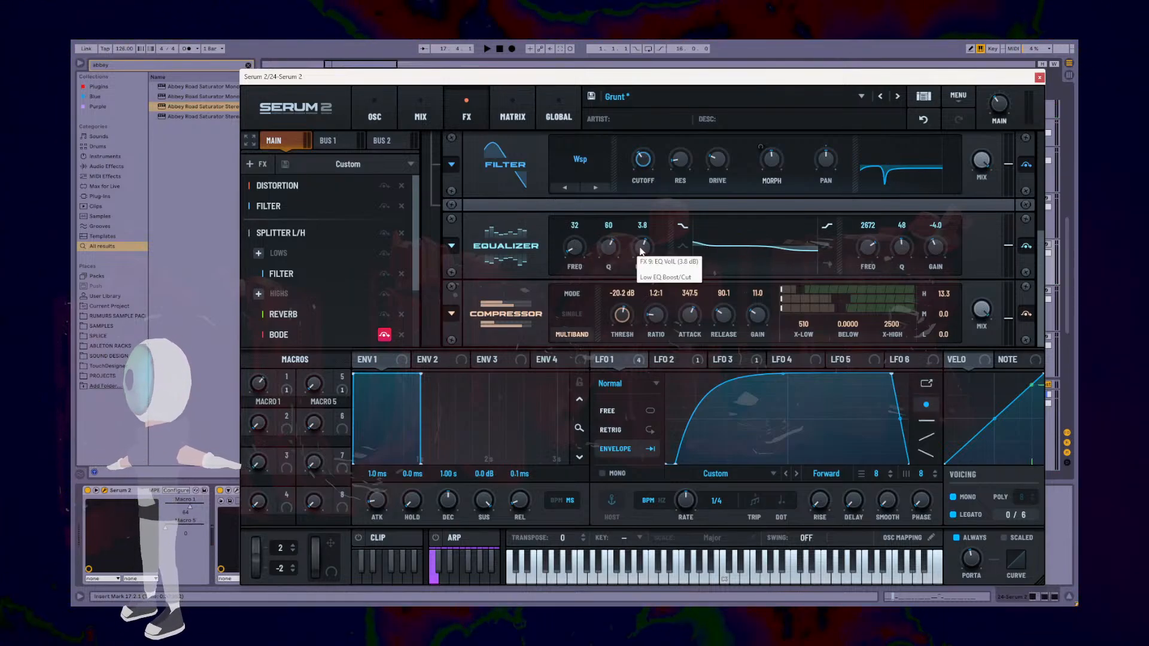
Step: Examine the equalizer's low and high gain and play the track to check the multiband compressor's high band gain
{"action": "left_click", "coordinate": [934, 251]}
{"action": "left_click", "coordinate": [644, 253]}
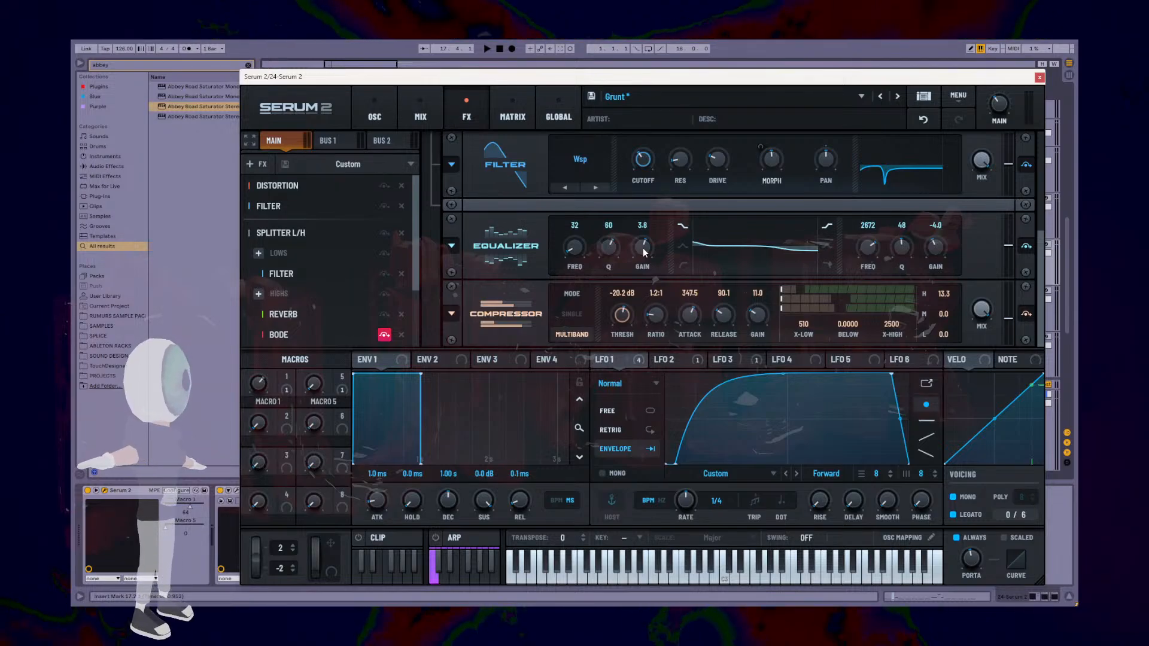
{"action": "double_click", "coordinate": [643, 248]}
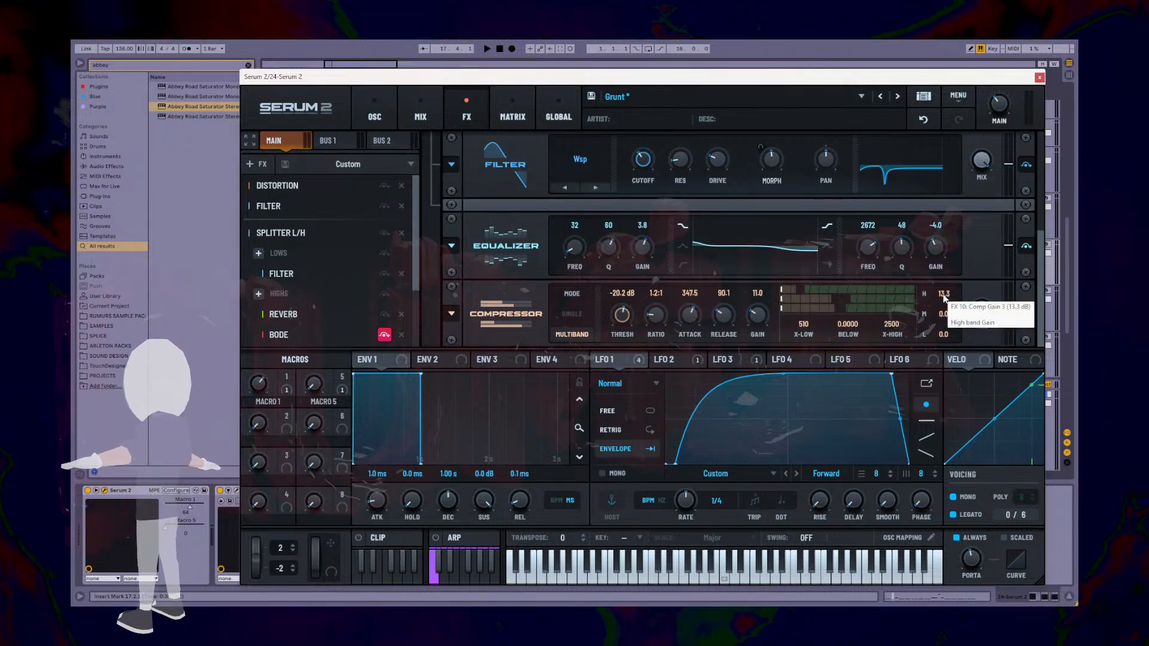
{"action": "key", "text": "space"}
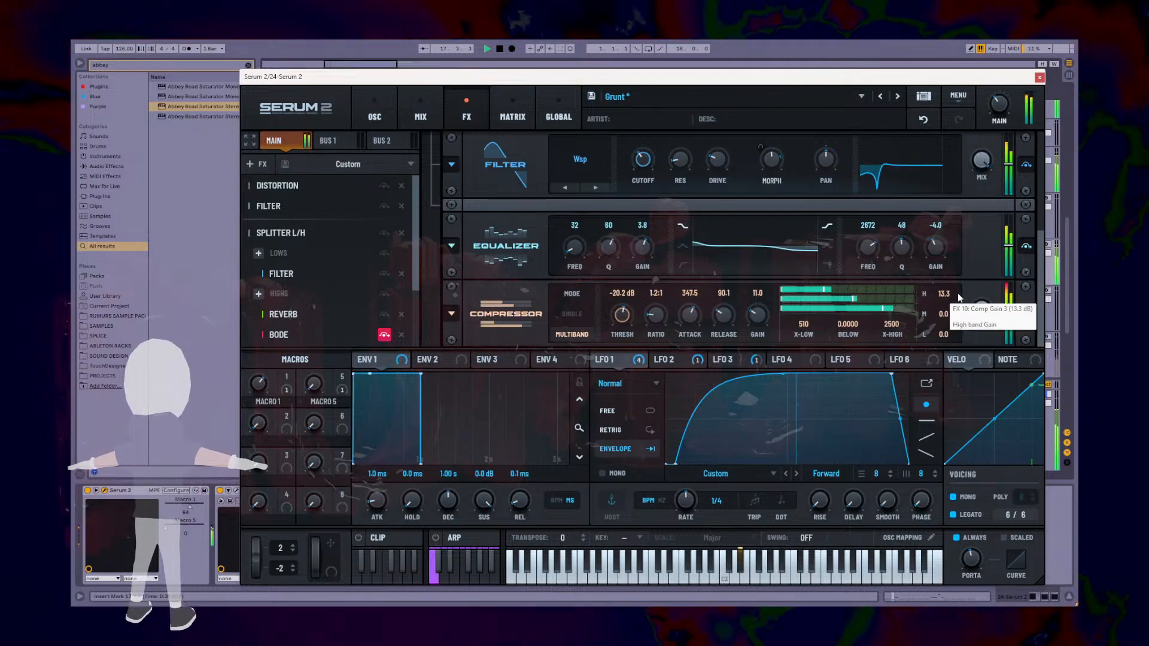
{"action": "key", "text": "space"}
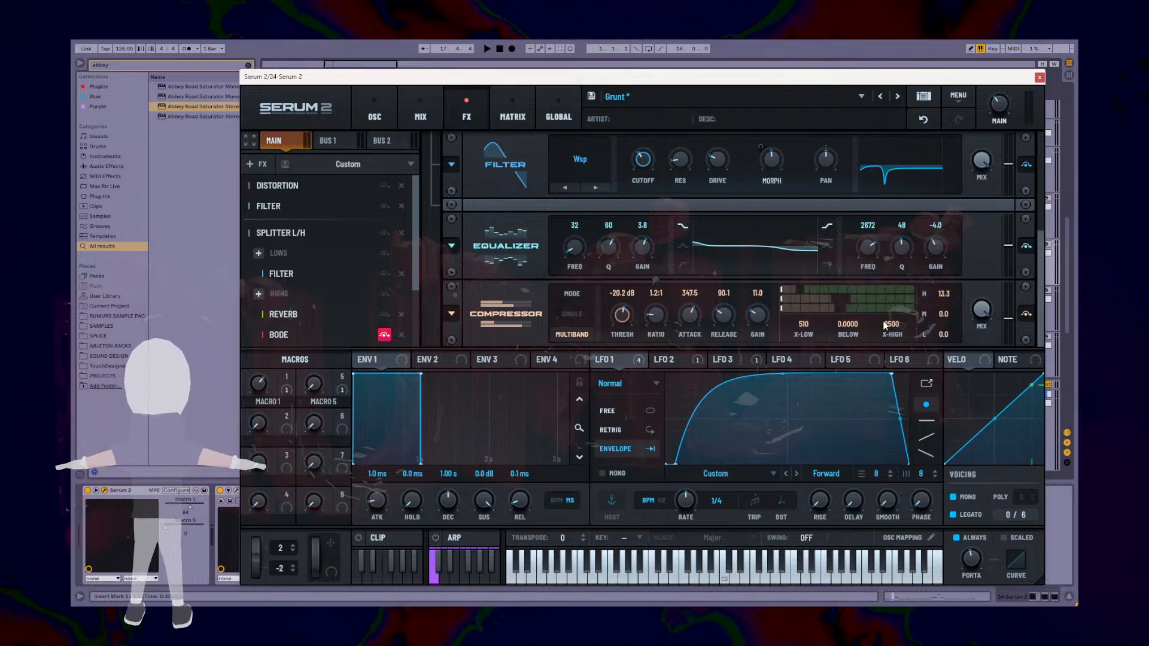
Step: Play the track with the multiband compressor alternately bypassed and active to compare the sound
{"action": "left_click", "coordinate": [1027, 314]}
{"action": "key", "text": "space"}
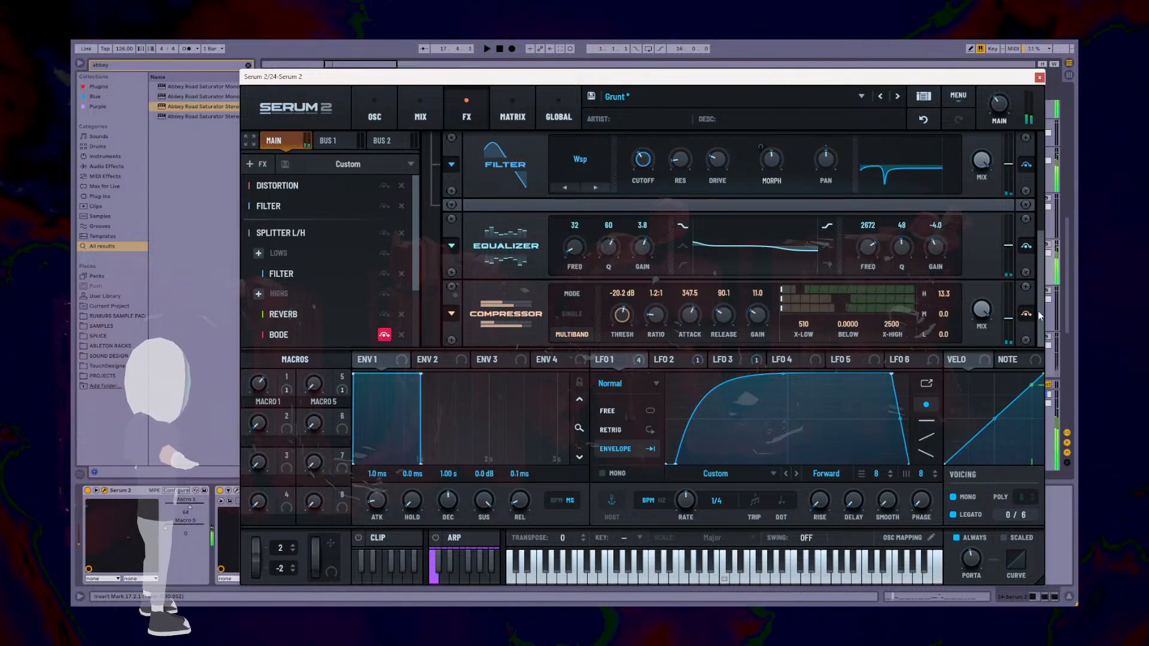
{"action": "left_click", "coordinate": [1027, 313]}
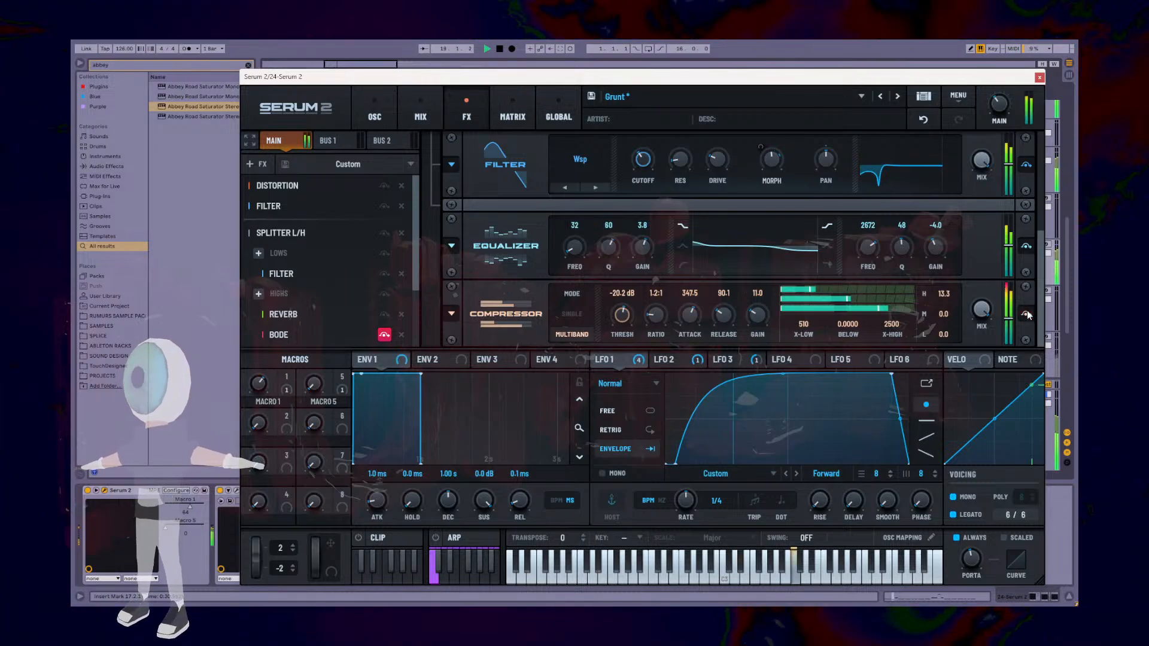
{"action": "key", "text": "space"}
{"action": "left_click", "coordinate": [1027, 314]}
{"action": "key", "text": "space"}
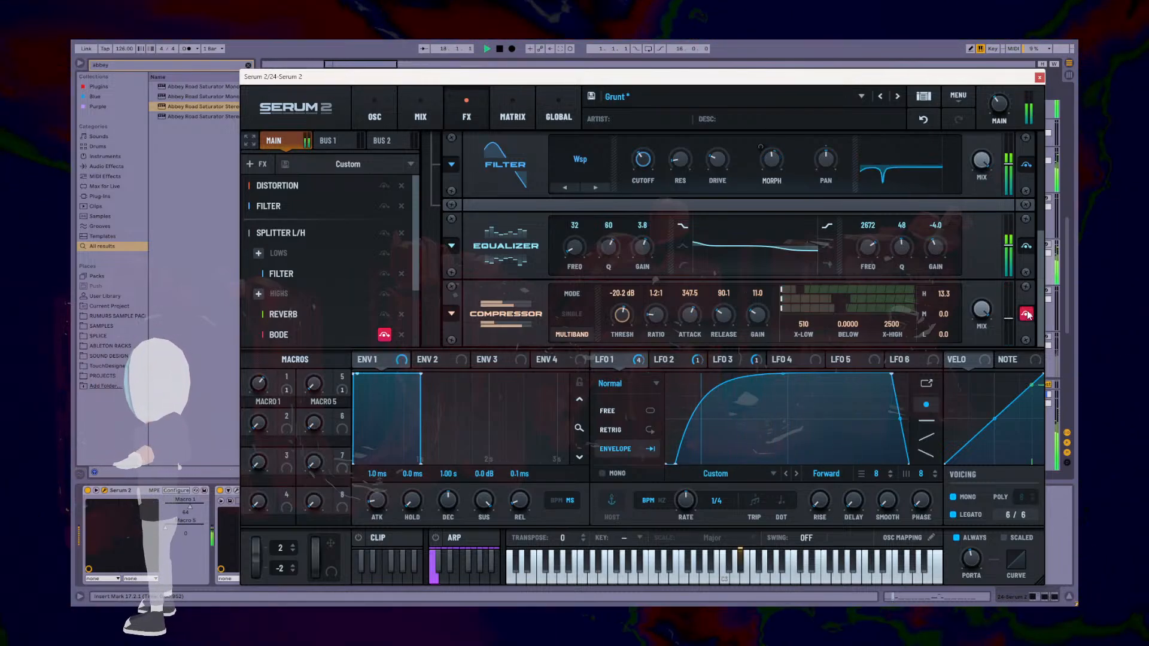
{"action": "left_click", "coordinate": [1027, 314]}
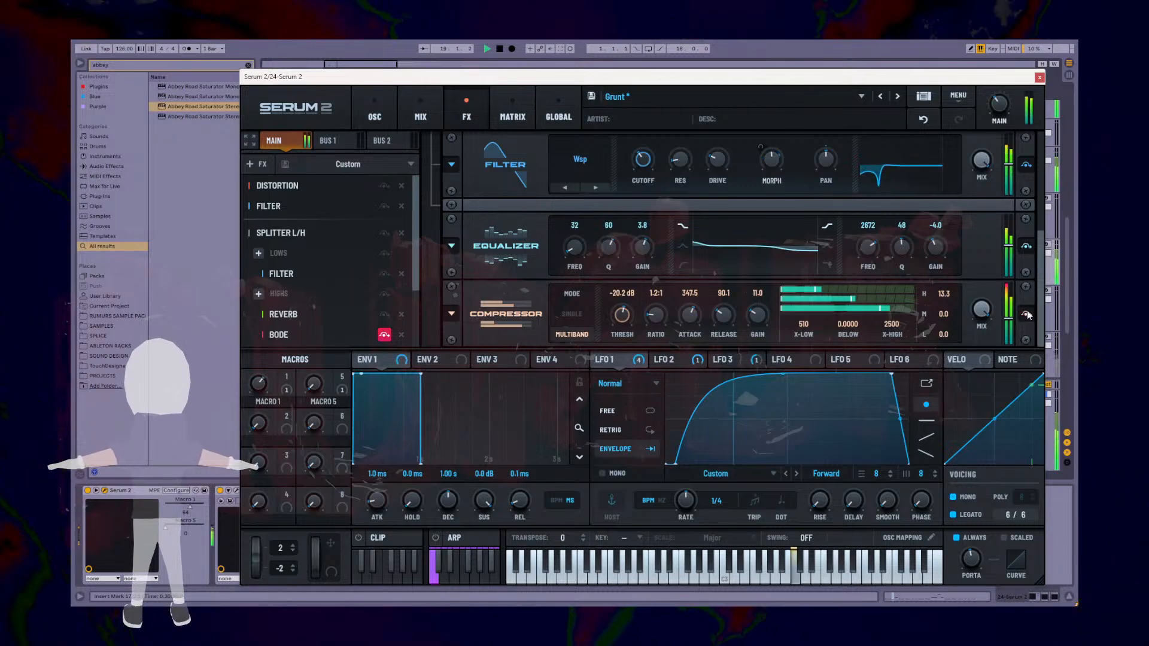
{"action": "key", "text": "space"}
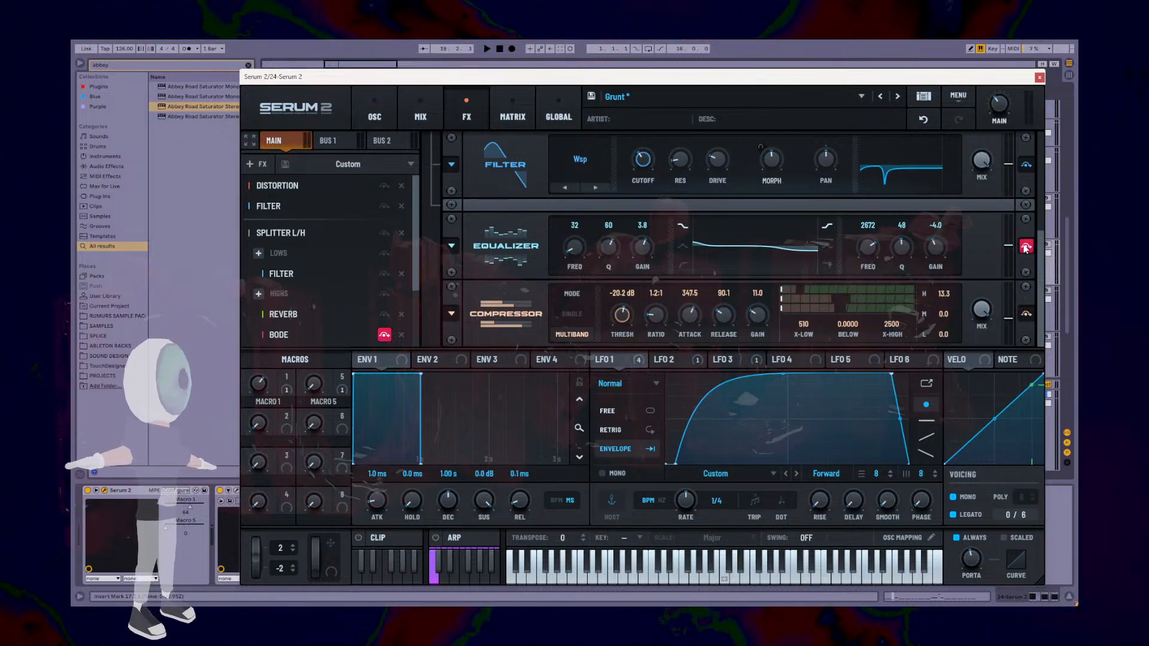
Step: Play the track with the equalizer and compressor bypassed, and re-enable both to compare the sound
{"action": "key", "text": "space"}
{"action": "left_click", "coordinate": [1027, 314]}
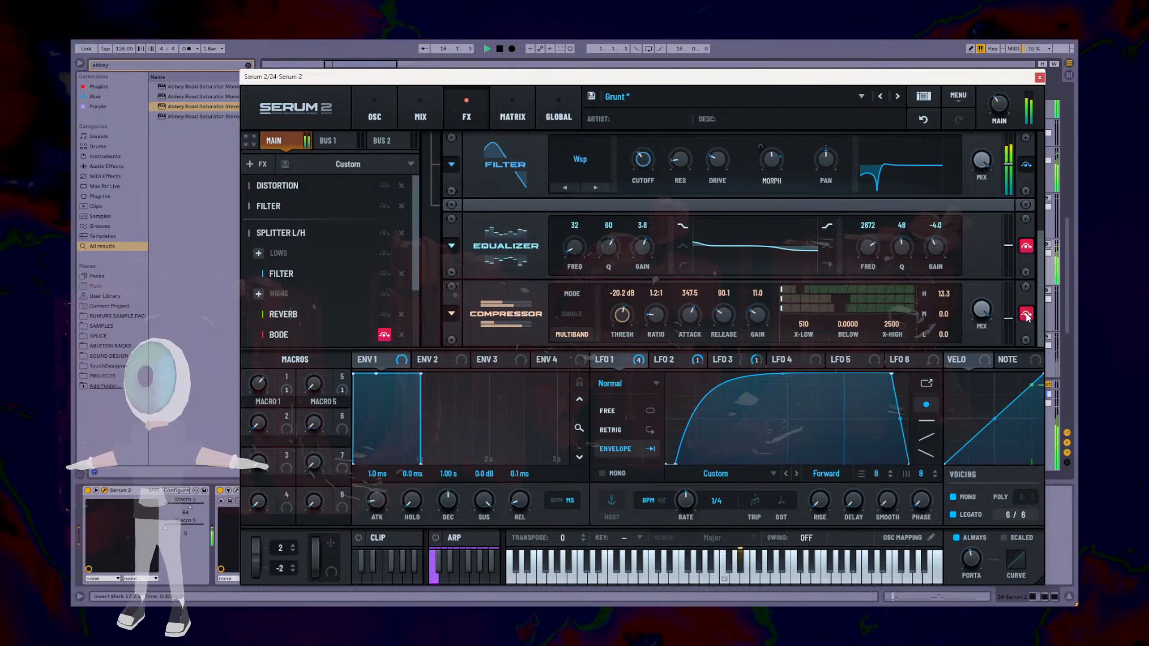
{"action": "left_click", "coordinate": [1027, 314]}
{"action": "left_click", "coordinate": [1026, 246]}
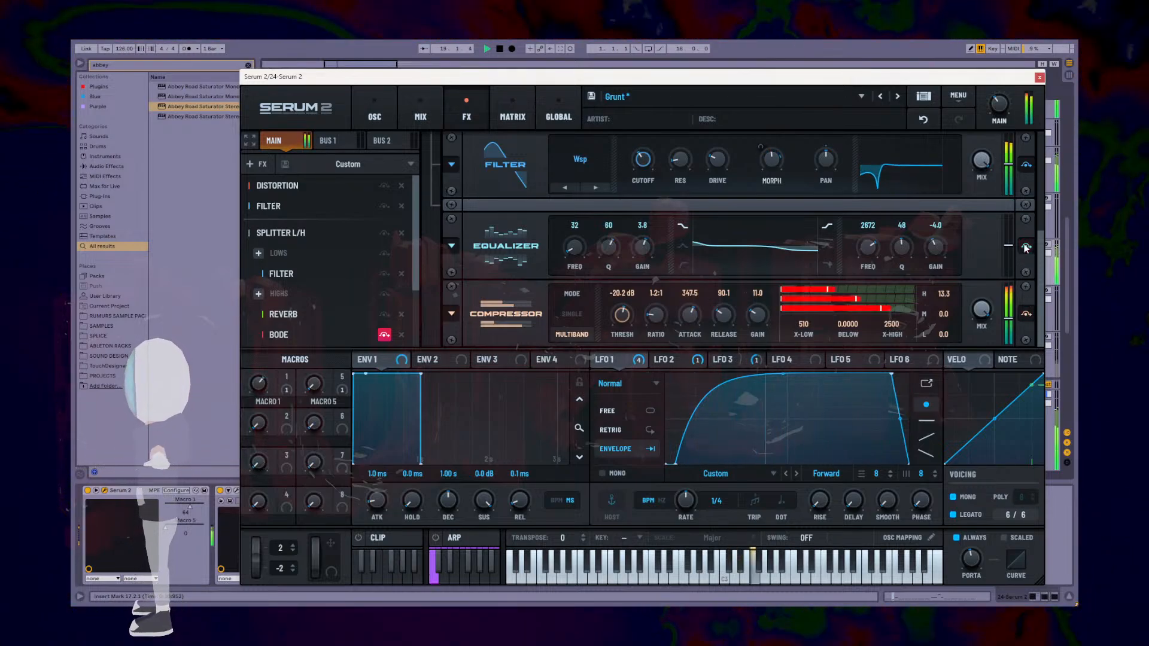
{"action": "key", "text": "space"}
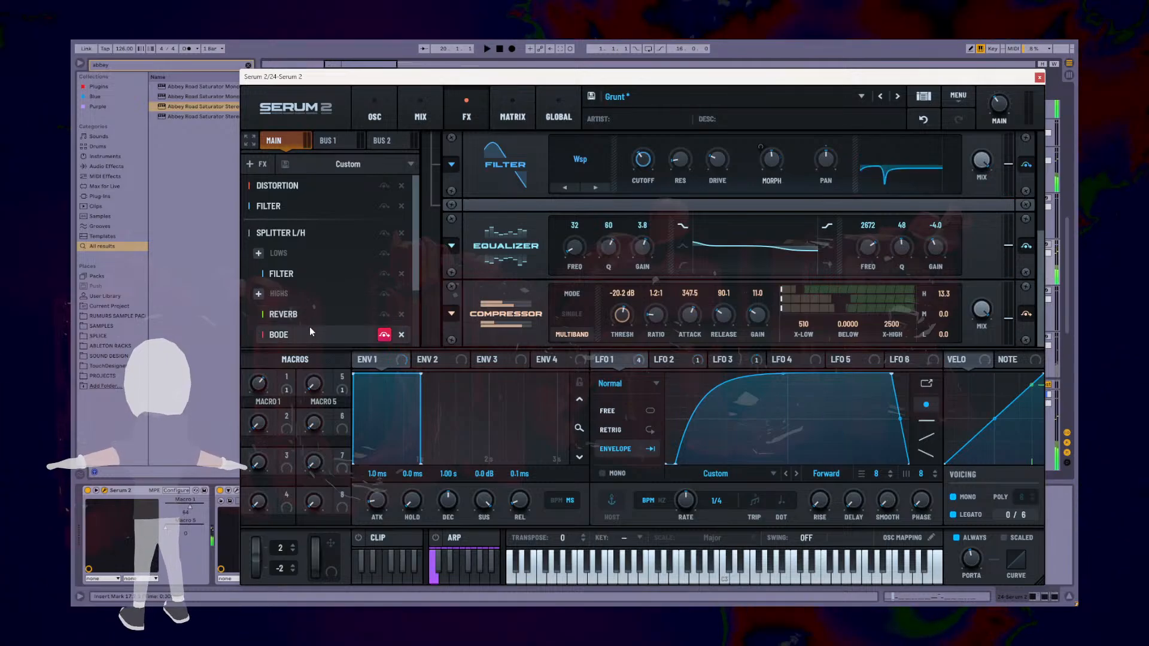
Step: Re-enable the bypassed Bode module in the highs chain of the L/H splitter
{"action": "left_click", "coordinate": [310, 327]}
{"action": "scroll", "coordinate": [420, 282], "scroll_direction": "down", "scroll_amount": 2}
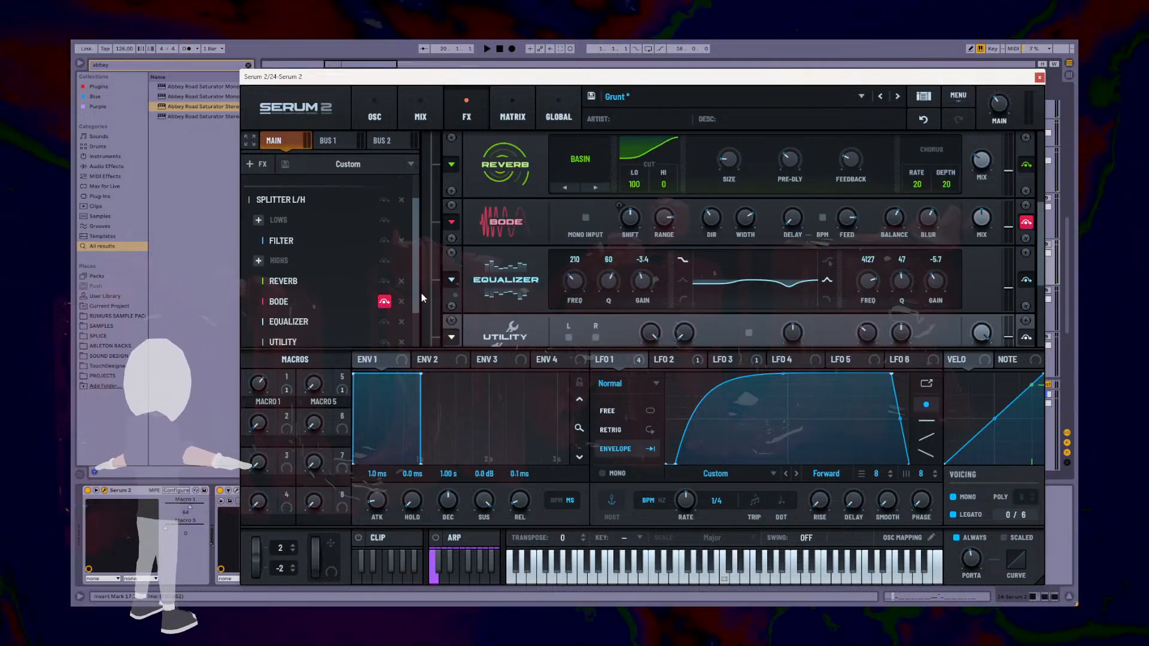
{"action": "scroll", "coordinate": [422, 293], "scroll_direction": "up", "scroll_amount": 1}
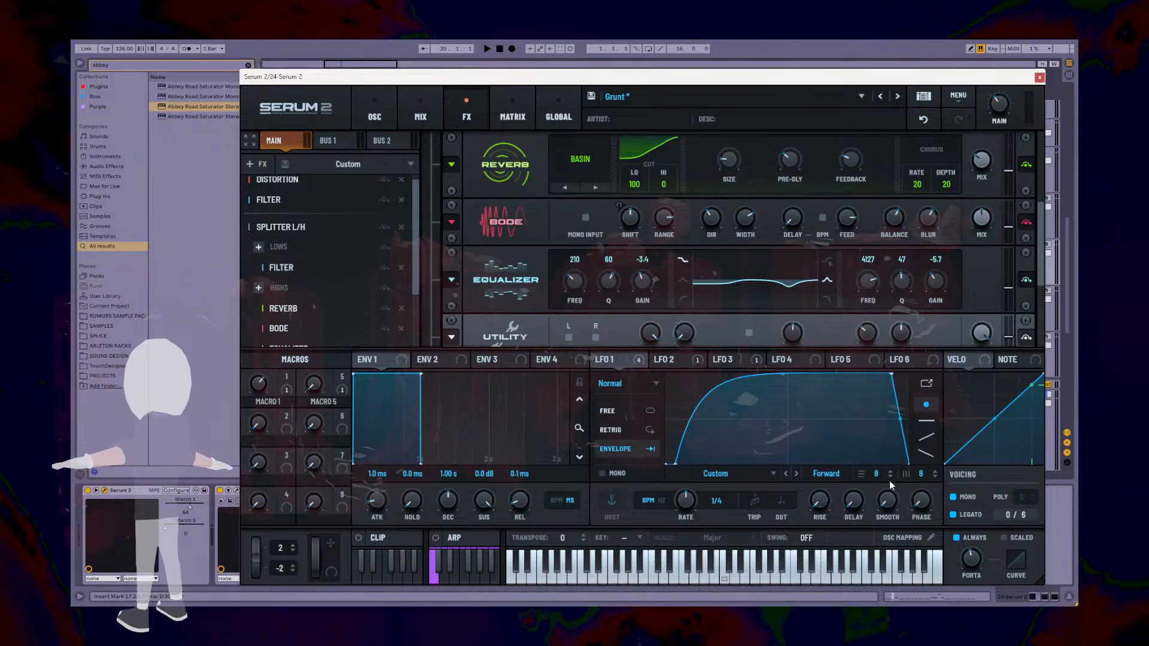
Step: Switch to Google Chrome and show the table of contents of the Serum 2 User Guide PDF
{"action": "key", "text": "alt+Tab"}
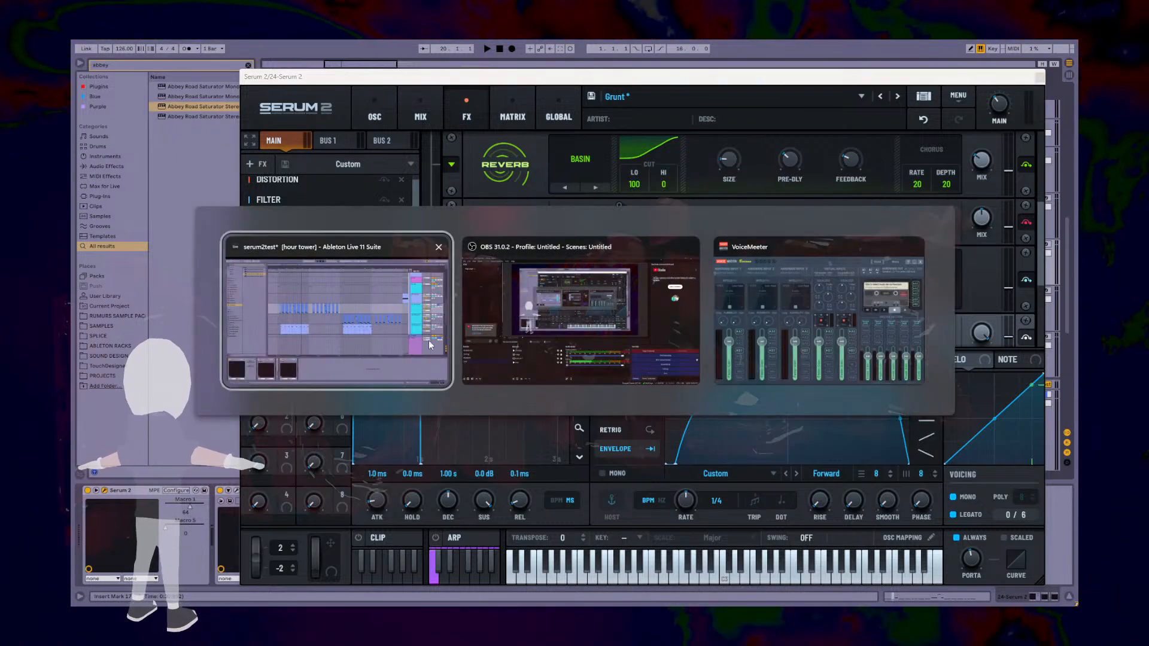
{"action": "left_click", "coordinate": [401, 345]}
{"action": "key", "text": "super"}
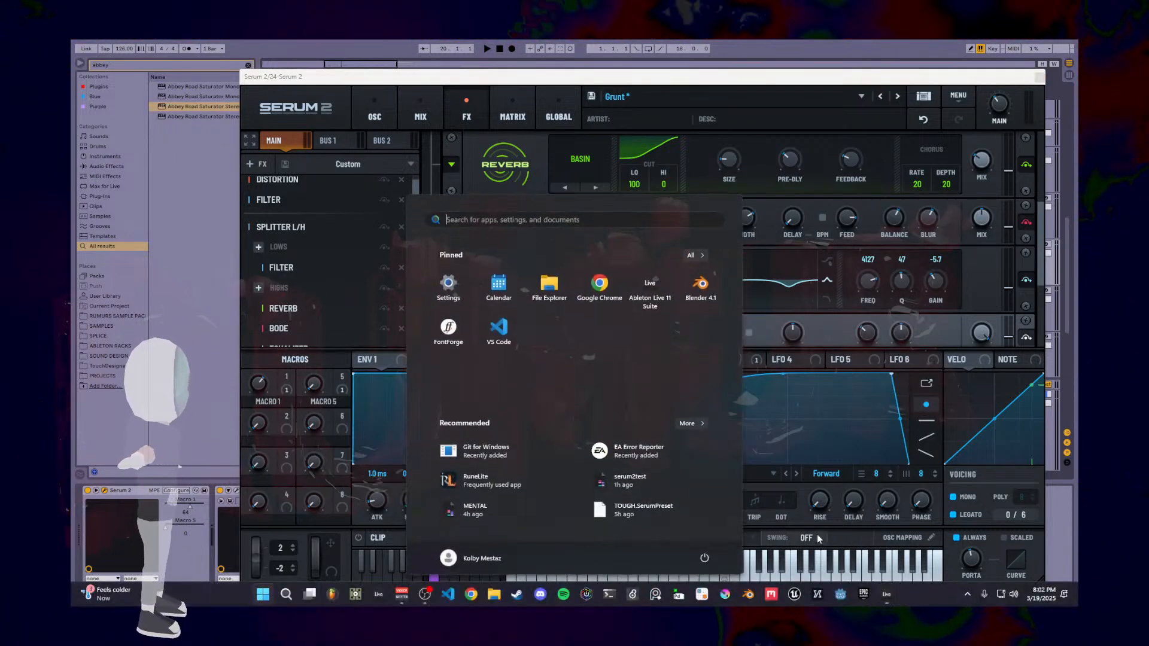
{"action": "left_click", "coordinate": [471, 594]}
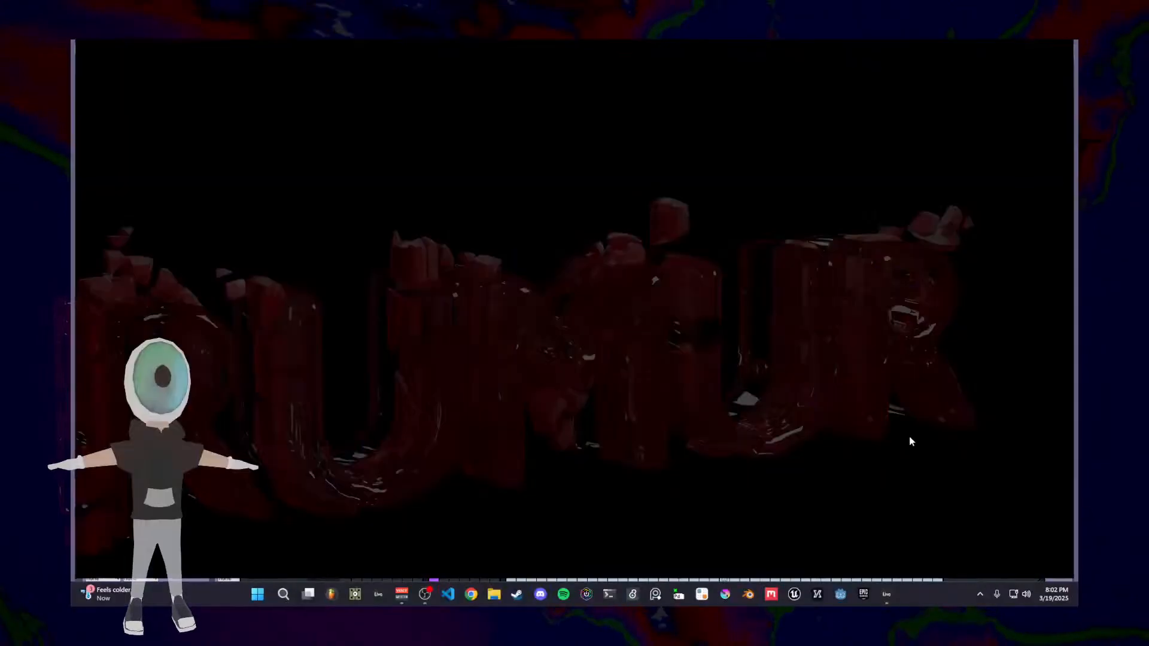
{"action": "scroll", "coordinate": [745, 368], "scroll_direction": "down", "scroll_amount": 15}
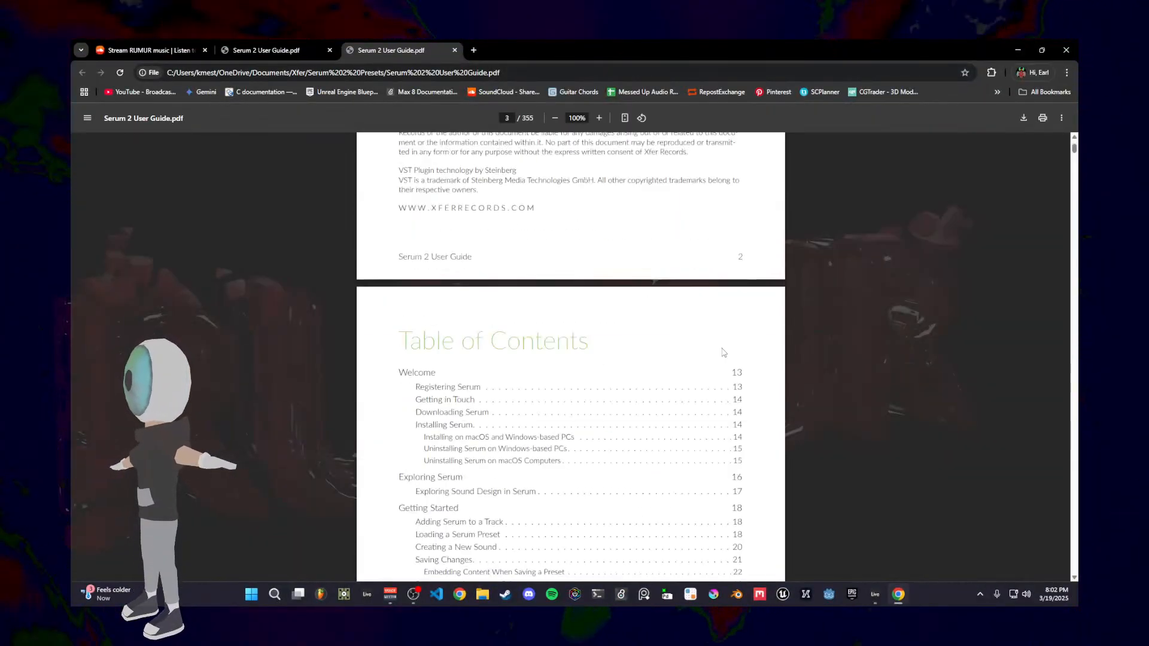
Step: Search the user guide for "bode" and open the Bode section from the table of contents
{"action": "key", "text": "ctrl+f"}
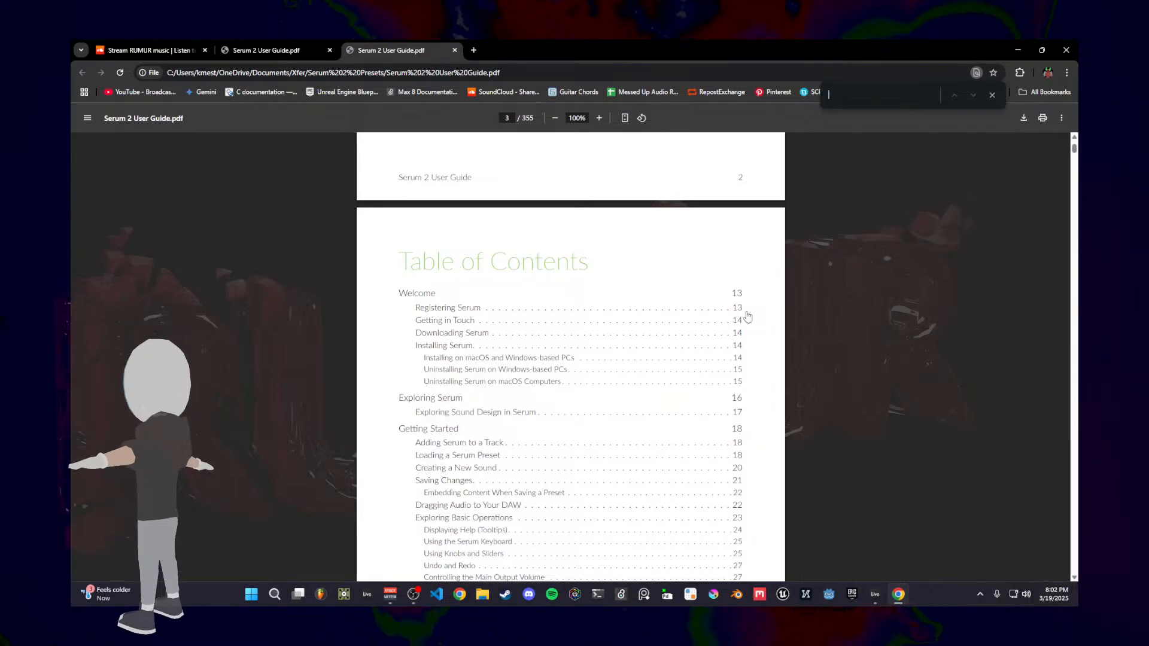
{"action": "type", "text": "bode"}
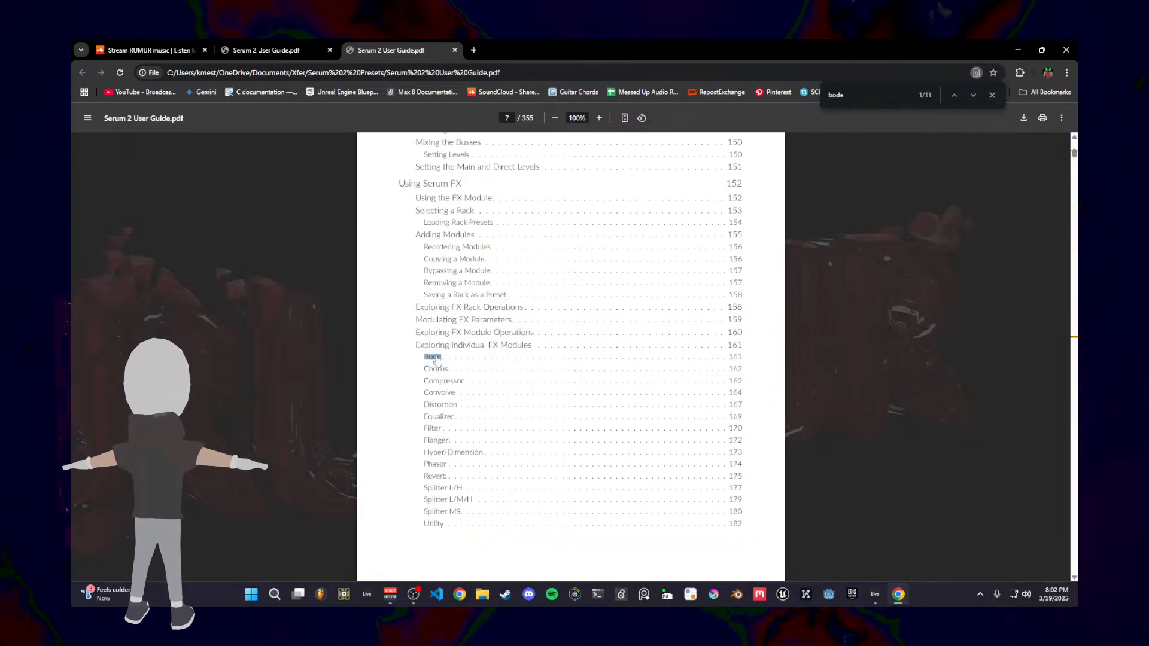
{"action": "left_click", "coordinate": [434, 358]}
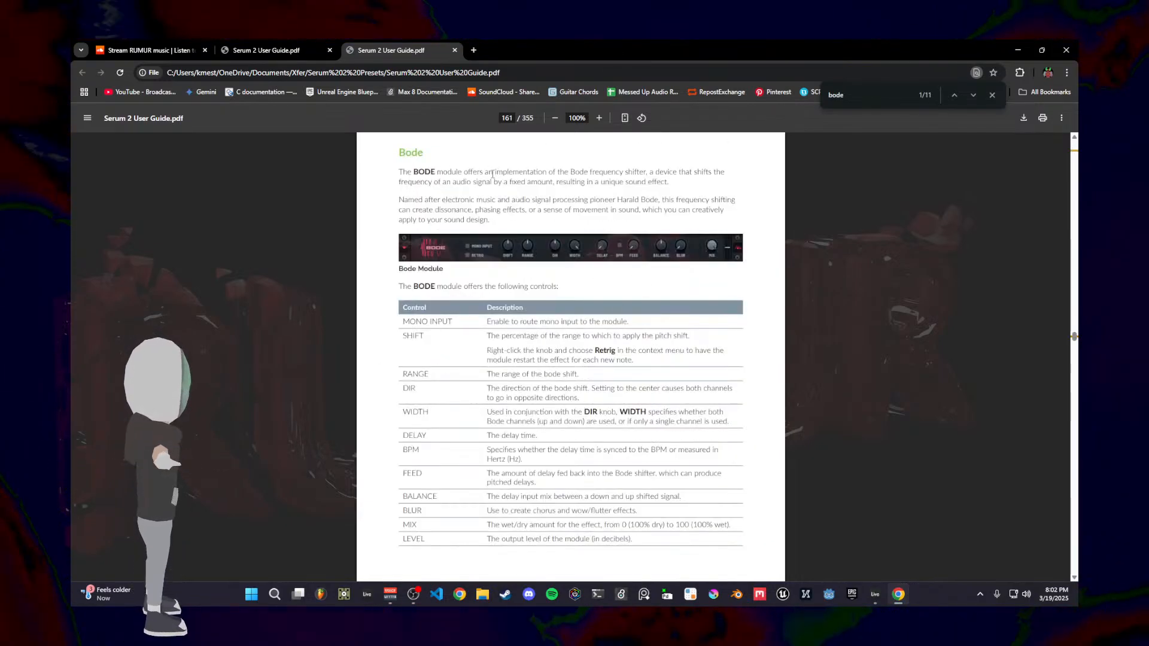
Step: Enlarge the page to 156% and examine the opening paragraph describing the Bode frequency shifter
{"action": "left_click_drag", "start_coordinate": [437, 173], "coordinate": [528, 174]}
{"action": "left_click", "coordinate": [570, 173]}
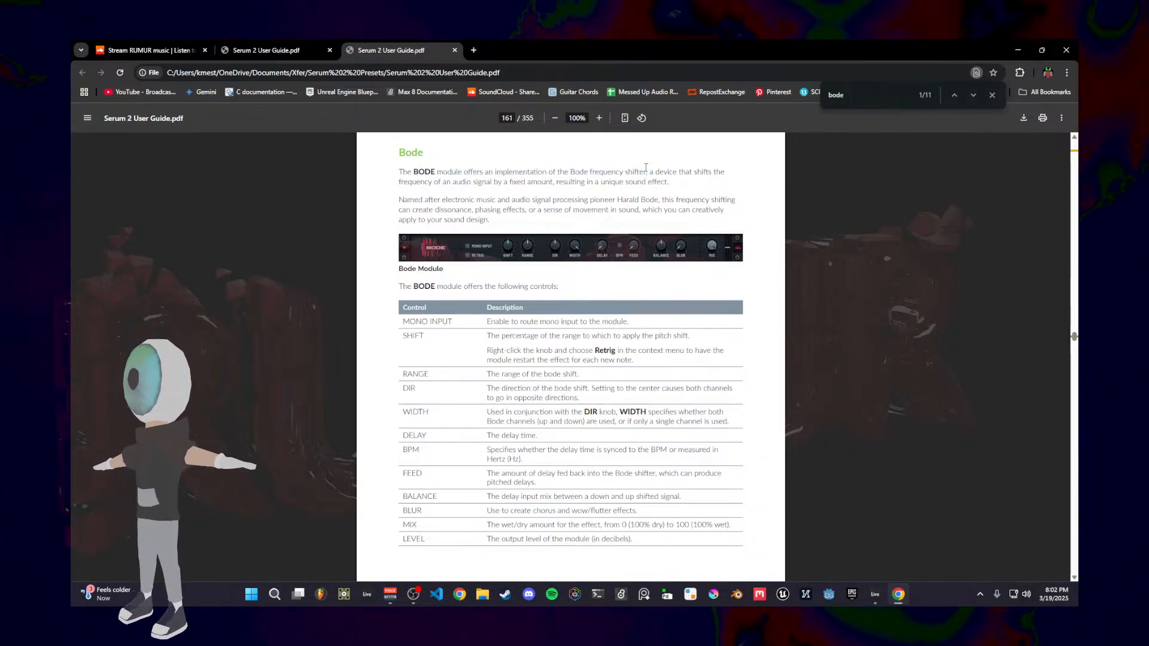
{"action": "scroll", "coordinate": [660, 249], "scroll_direction": "up", "scroll_amount": 4}
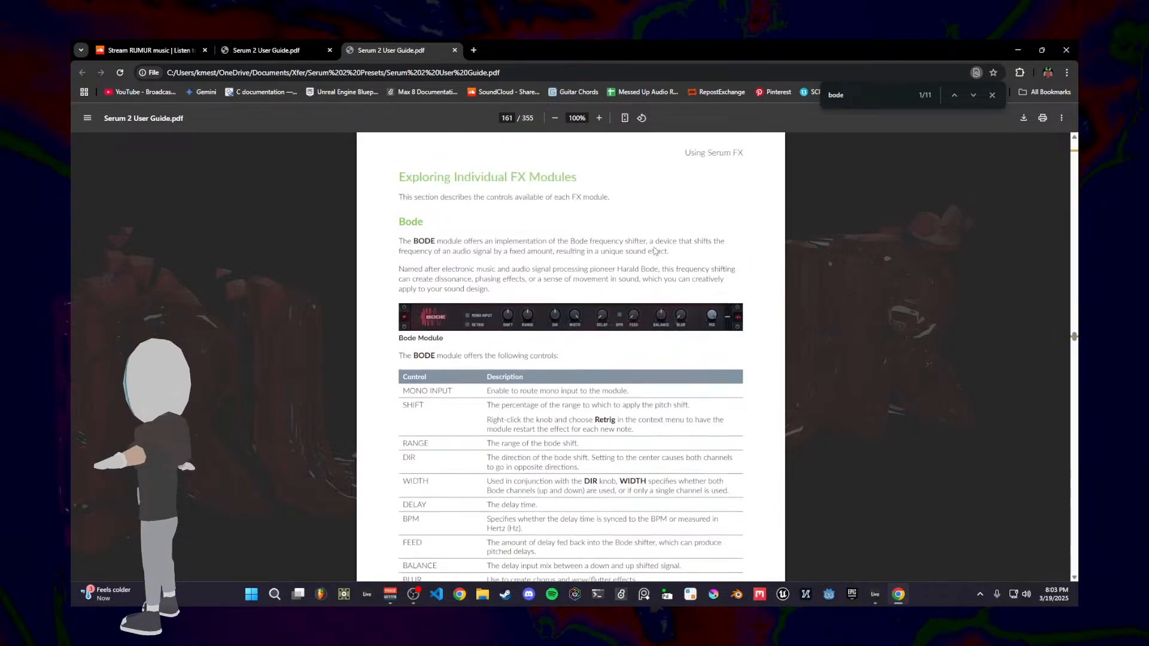
{"action": "scroll", "coordinate": [568, 269], "scroll_direction": "up", "scroll_amount": 2}
{"action": "scroll", "coordinate": [569, 268], "scroll_direction": "up", "scroll_amount": 1}
{"action": "scroll", "coordinate": [571, 269], "scroll_direction": "down", "scroll_amount": 5}
{"action": "scroll", "coordinate": [573, 268], "scroll_direction": "up", "scroll_amount": 1}
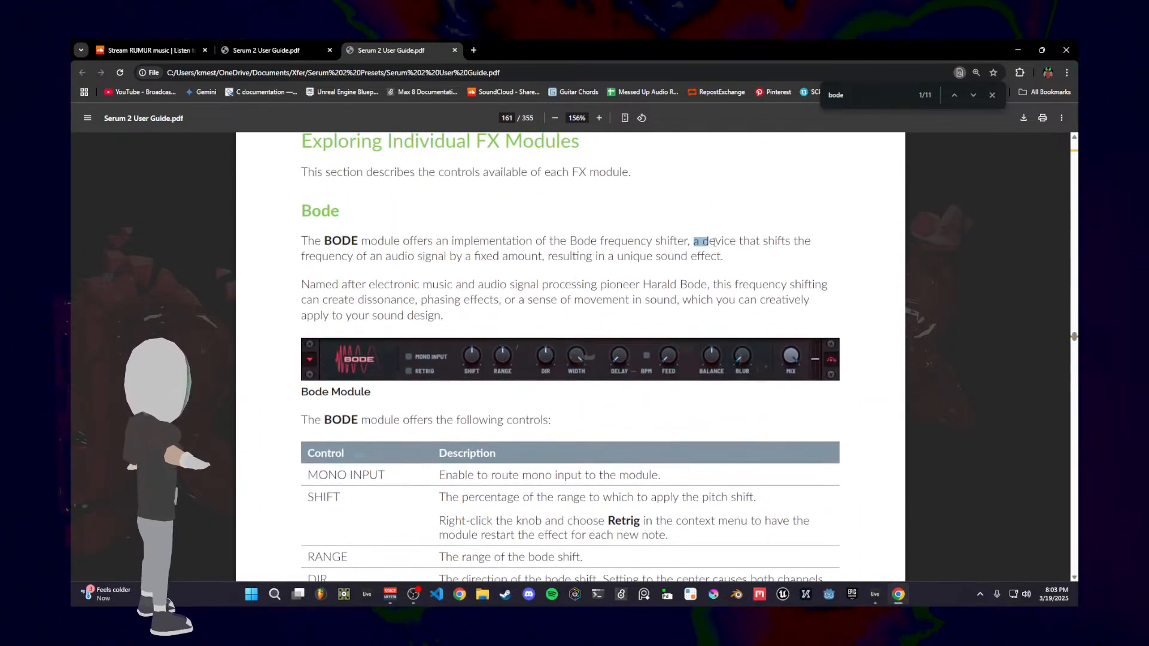
{"action": "left_click_drag", "start_coordinate": [808, 244], "coordinate": [460, 258]}
{"action": "left_click_drag", "start_coordinate": [366, 256], "coordinate": [724, 258]}
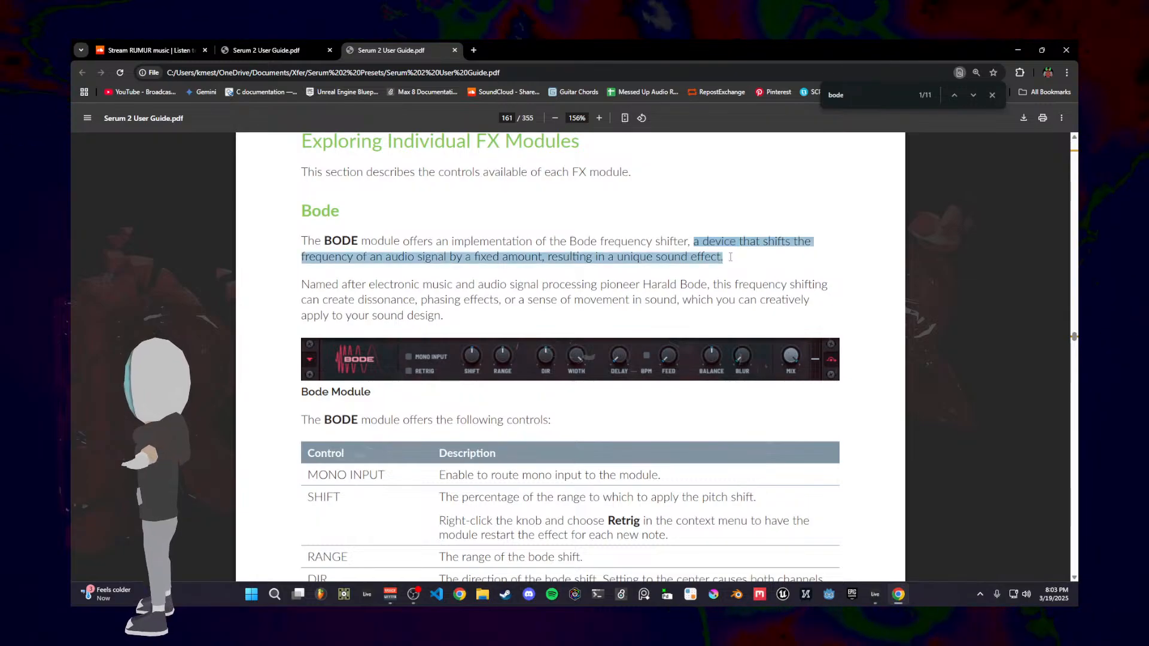
{"action": "left_click", "coordinate": [723, 260]}
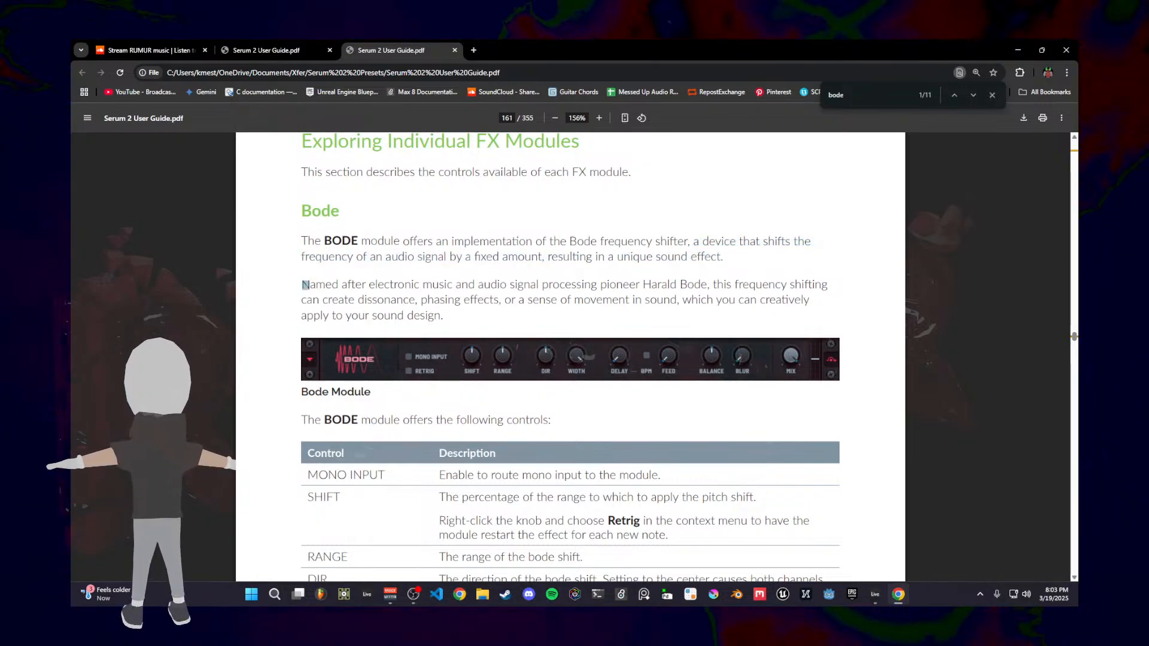
Step: Examine the paragraph on the Bode module's naming and creative uses, and skim the content below it
{"action": "left_click_drag", "start_coordinate": [304, 285], "coordinate": [635, 283]}
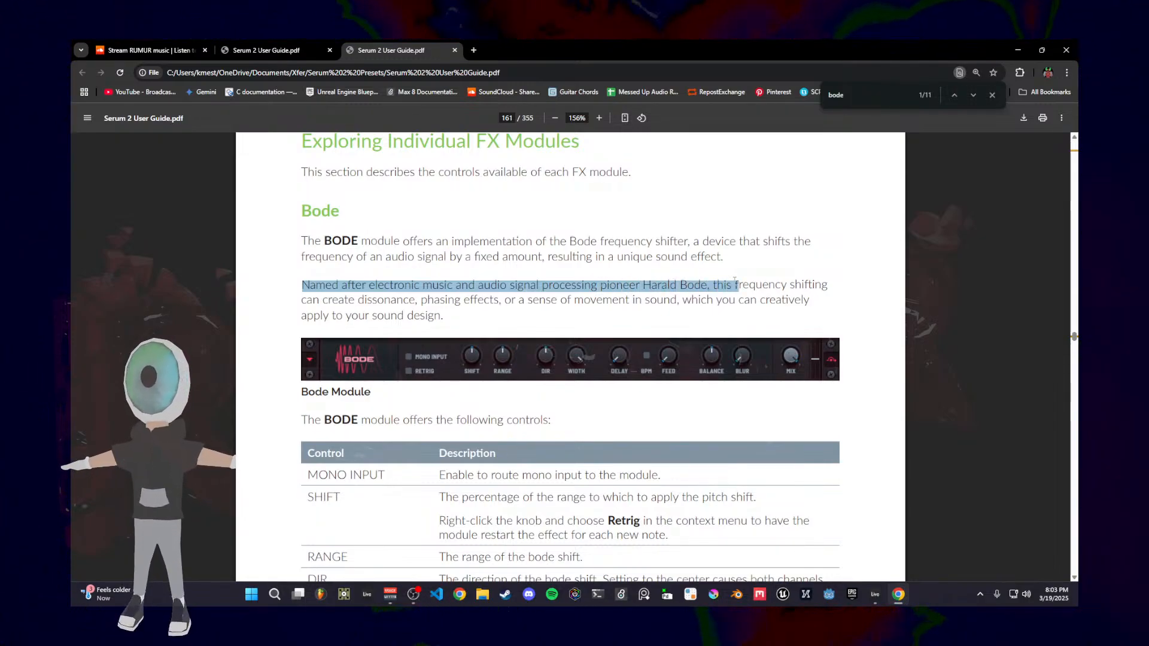
{"action": "left_click_drag", "start_coordinate": [502, 292], "coordinate": [591, 301]}
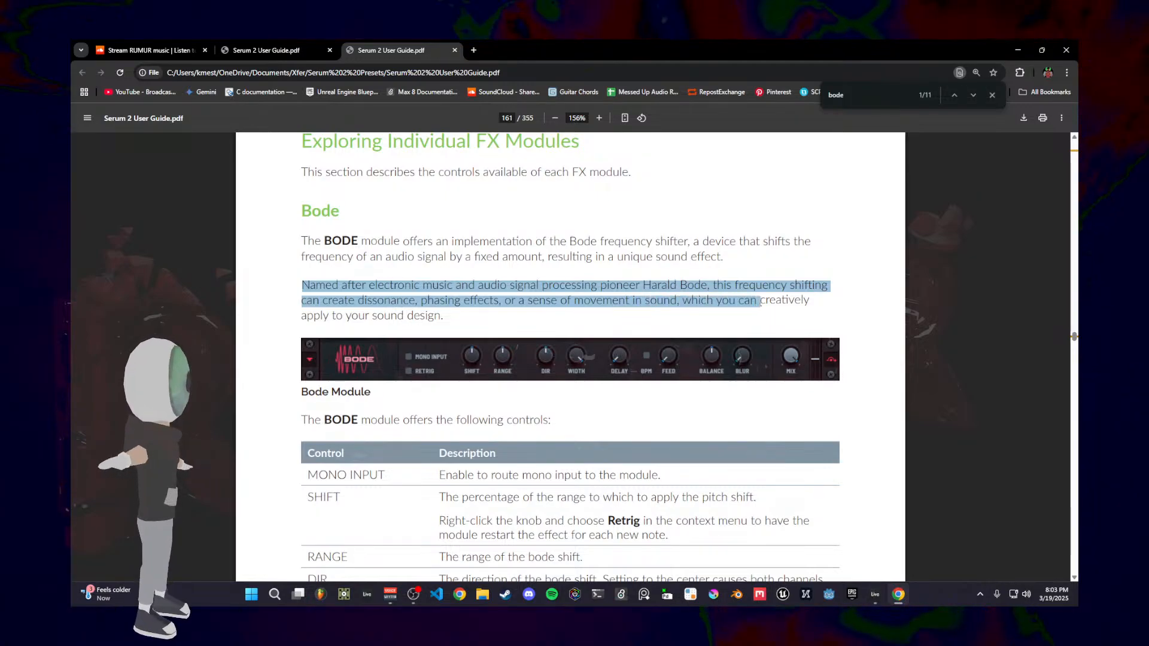
{"action": "left_click_drag", "start_coordinate": [761, 302], "coordinate": [460, 307]}
{"action": "scroll", "coordinate": [538, 343], "scroll_direction": "down", "scroll_amount": 1}
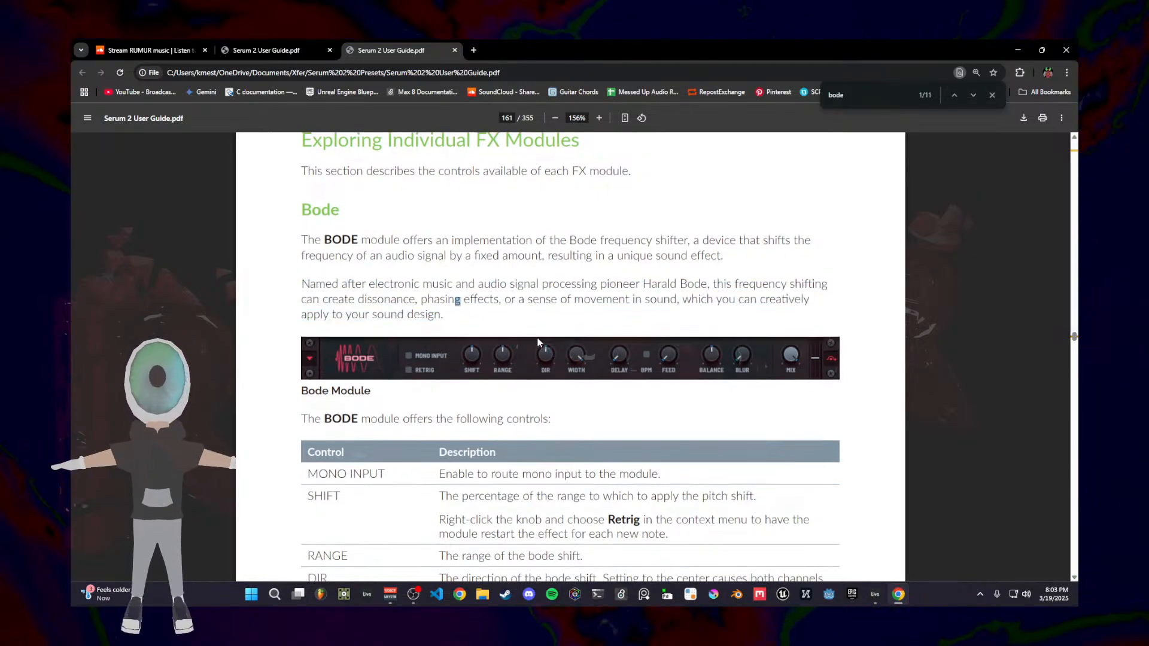
{"action": "scroll", "coordinate": [537, 342], "scroll_direction": "down", "scroll_amount": 6}
{"action": "scroll", "coordinate": [609, 353], "scroll_direction": "up", "scroll_amount": 6}
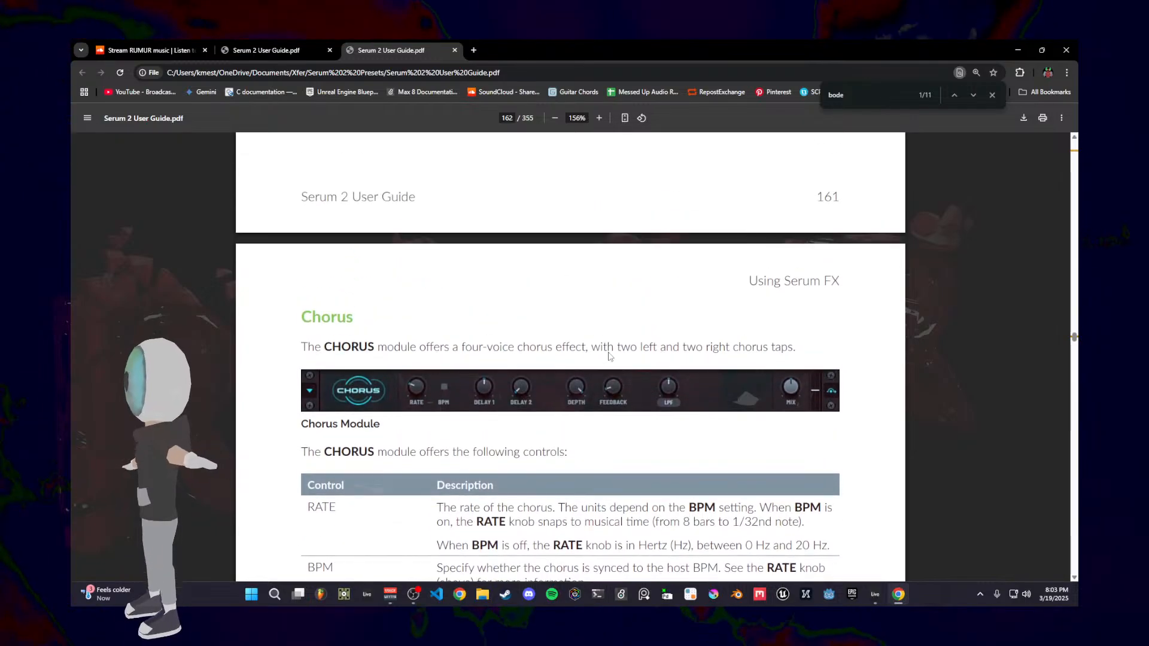
Step: Return to the guide's table of contents, reduce the zoom to 88%, and search for "phase distortion"
{"action": "left_click_drag", "start_coordinate": [1075, 340], "coordinate": [1074, 177]}
{"action": "left_click_drag", "start_coordinate": [891, 254], "coordinate": [1073, 139]}
{"action": "scroll", "coordinate": [698, 323], "scroll_direction": "down", "scroll_amount": 10}
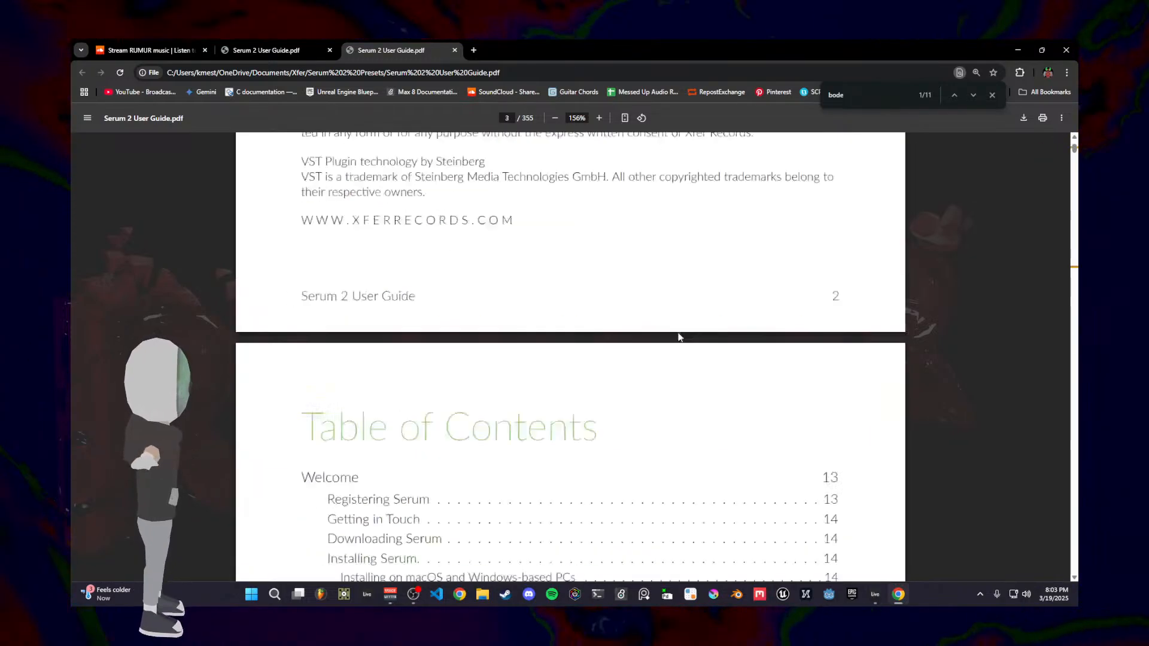
{"action": "scroll", "coordinate": [580, 328], "scroll_direction": "down", "scroll_amount": 4, "text": "ctrl"}
{"action": "scroll", "coordinate": [552, 351], "scroll_direction": "down", "scroll_amount": 5}
{"action": "scroll", "coordinate": [551, 350], "scroll_direction": "down", "scroll_amount": 20}
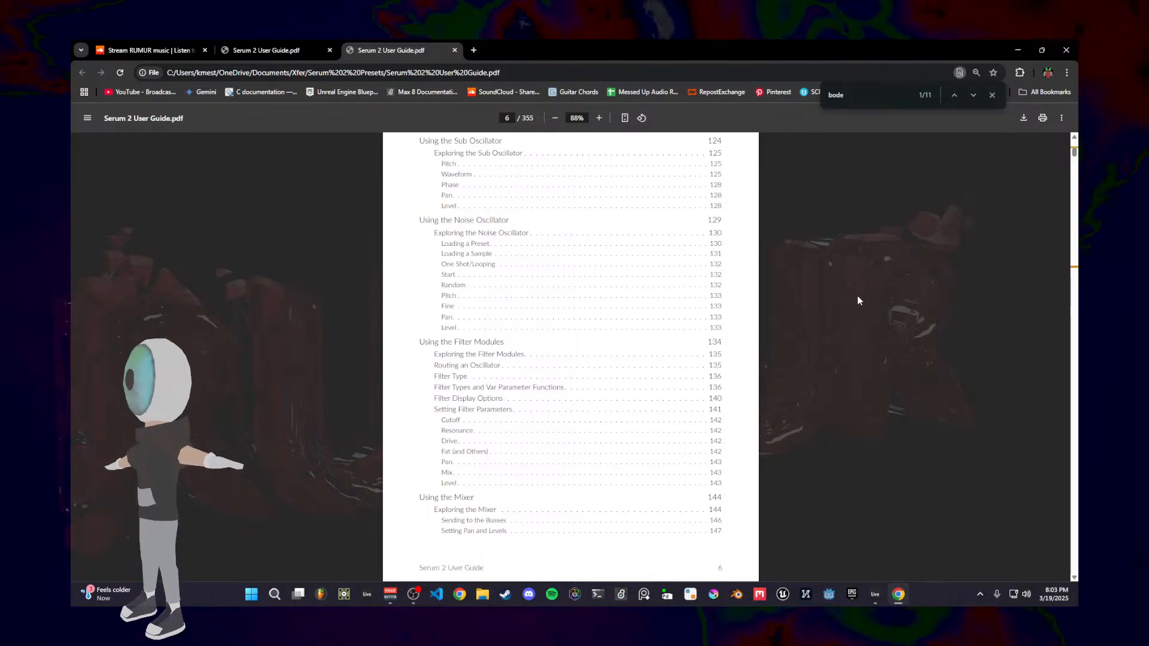
{"action": "key", "text": "ctrl+f"}
{"action": "type", "text": "ph"}
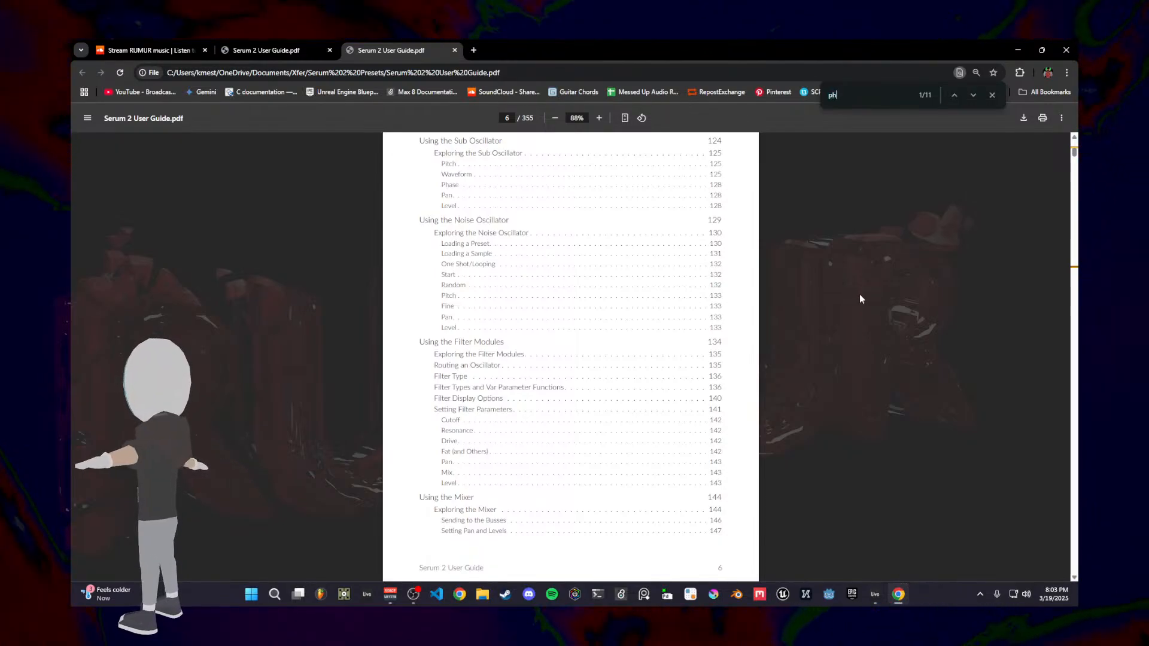
{"action": "type", "text": "ase distortion"}
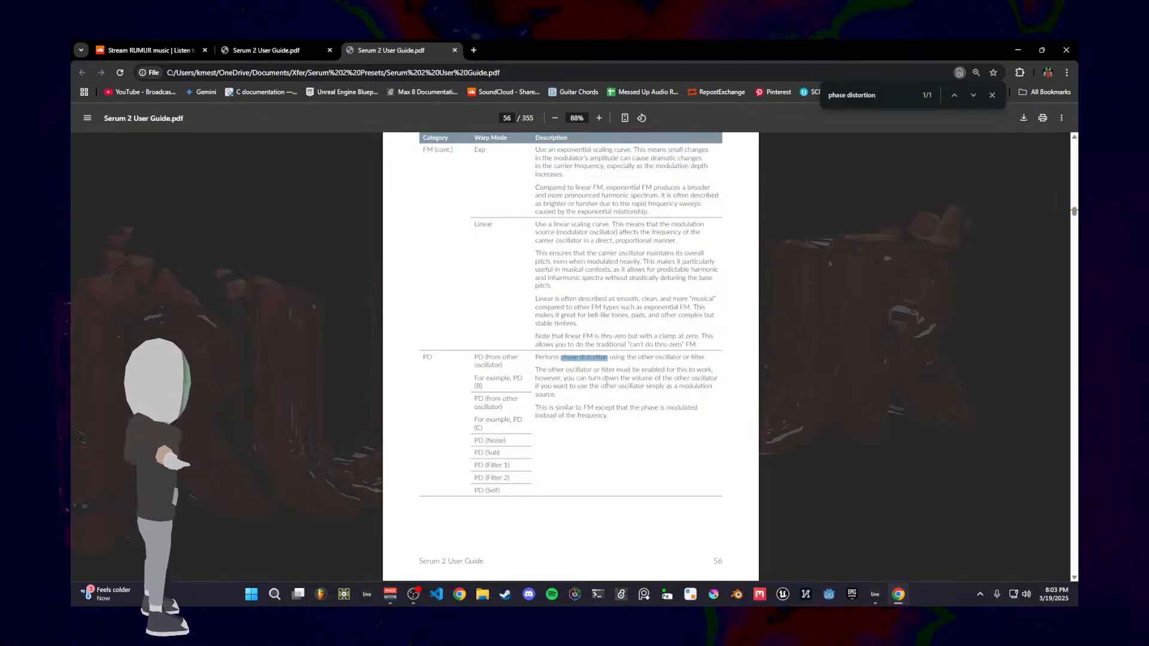
Step: Enlarge the page to 215% and examine the PD warp mode's phase distortion description
{"action": "scroll", "coordinate": [451, 395], "scroll_direction": "up", "scroll_amount": 4}
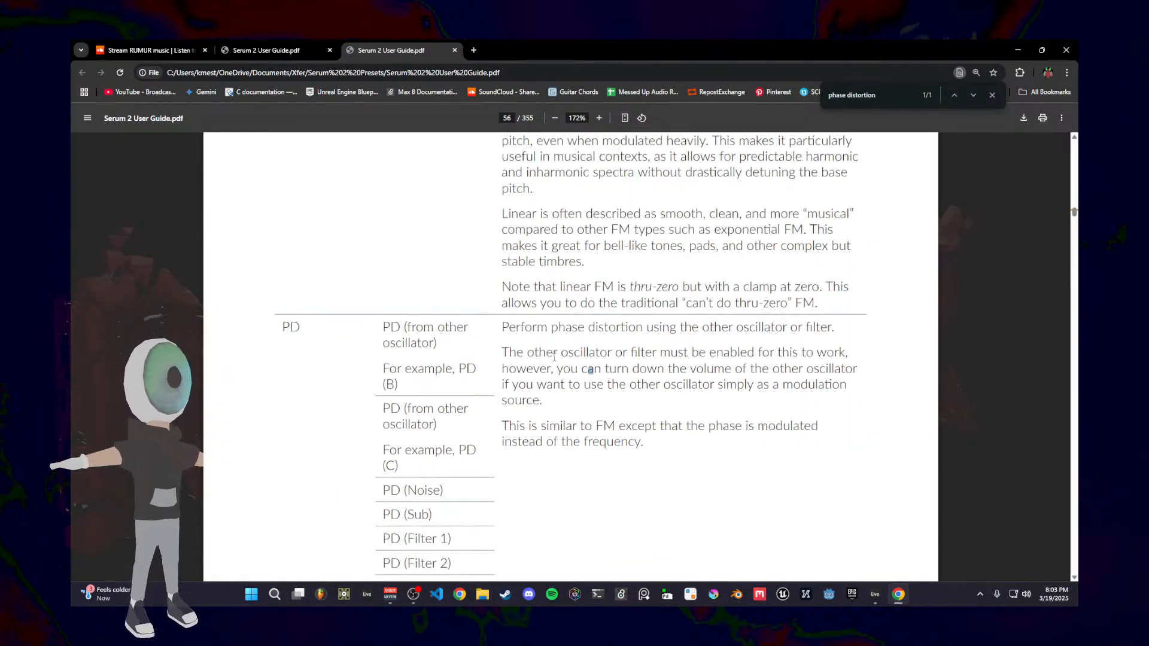
{"action": "scroll", "coordinate": [503, 252], "scroll_direction": "up", "scroll_amount": 2}
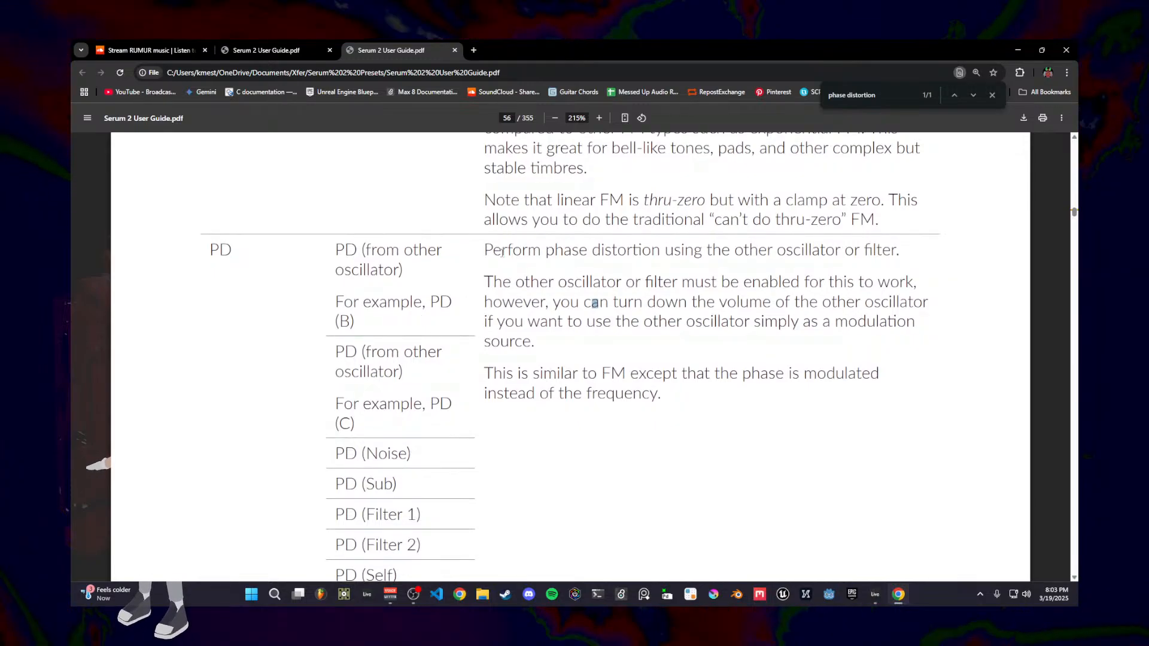
{"action": "left_click_drag", "start_coordinate": [485, 251], "coordinate": [681, 252]}
{"action": "left_click", "coordinate": [713, 283]}
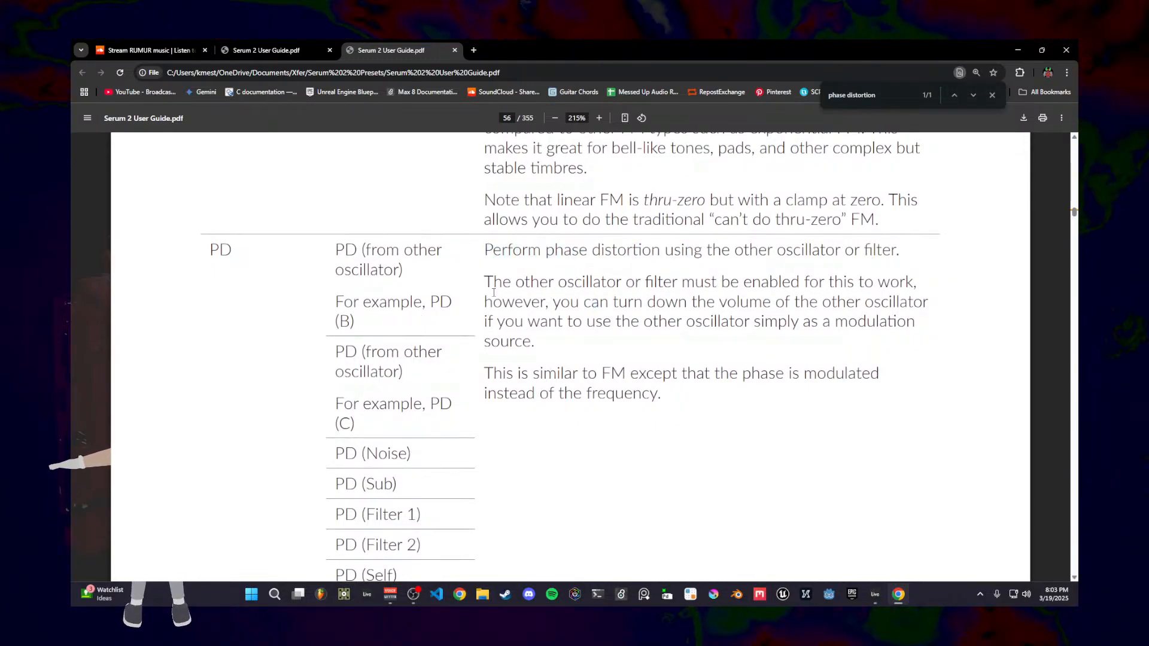
Step: Examine the FM warp mode descriptions above and return to the PD entry
{"action": "scroll", "coordinate": [537, 334], "scroll_direction": "up", "scroll_amount": 6}
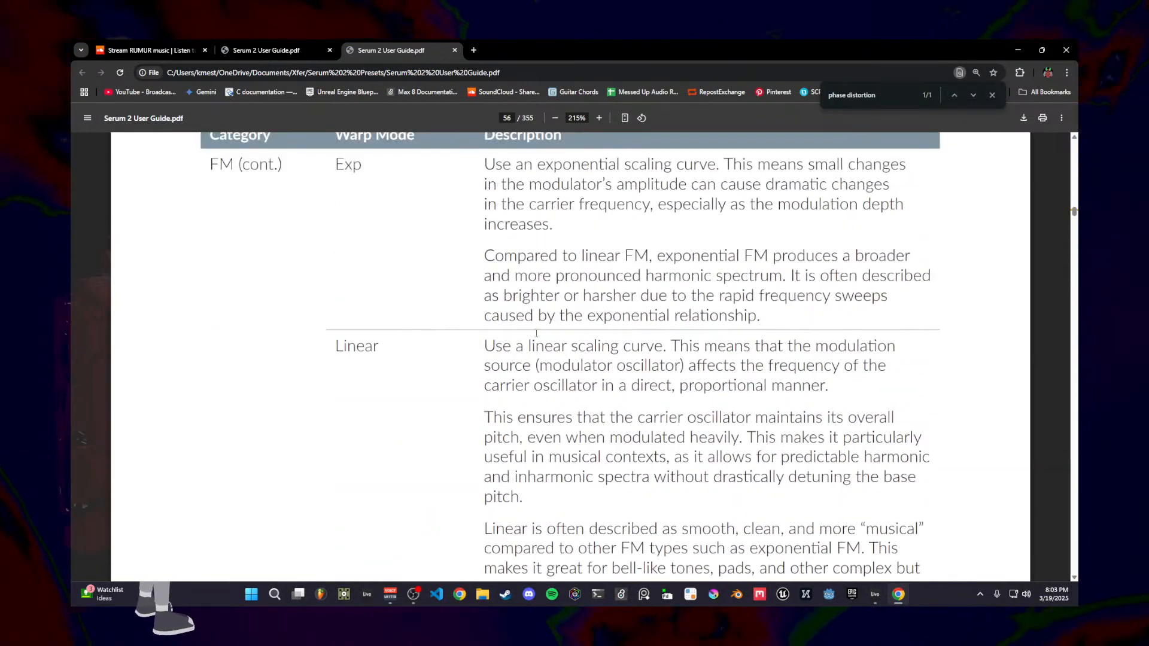
{"action": "scroll", "coordinate": [537, 335], "scroll_direction": "up", "scroll_amount": 5}
{"action": "scroll", "coordinate": [539, 336], "scroll_direction": "down", "scroll_amount": 12}
{"action": "scroll", "coordinate": [544, 341], "scroll_direction": "up", "scroll_amount": 2}
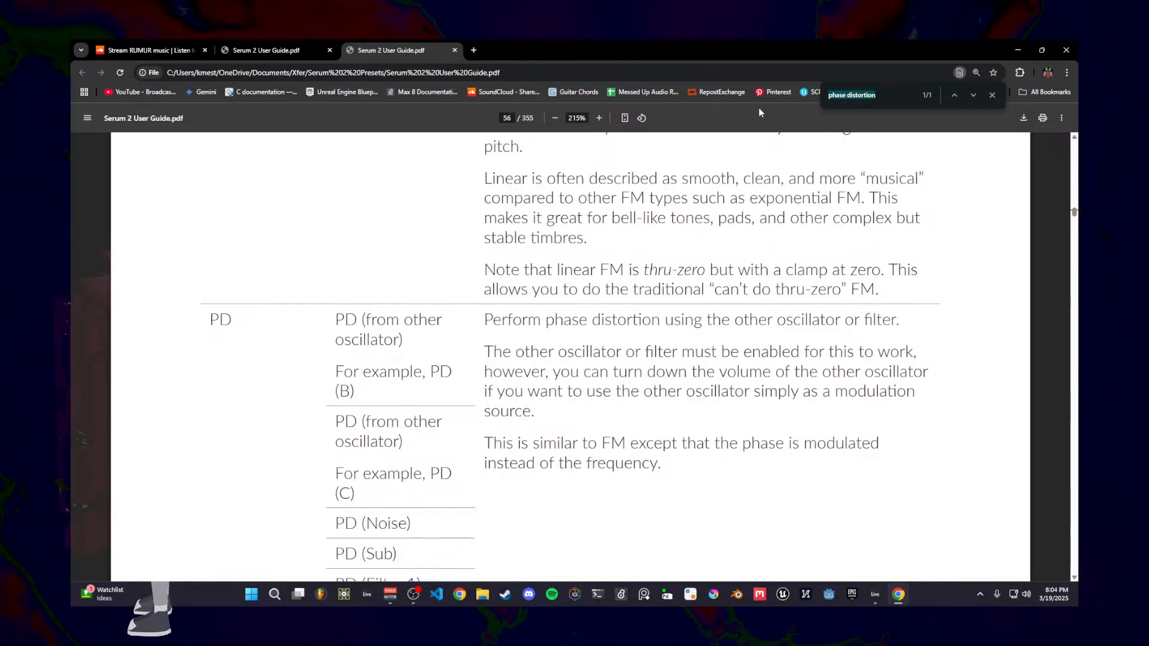
Step: Search the guide for "PD" and examine the passage on using the other oscillator simply as a modulation source
{"action": "type", "text": "PD"}
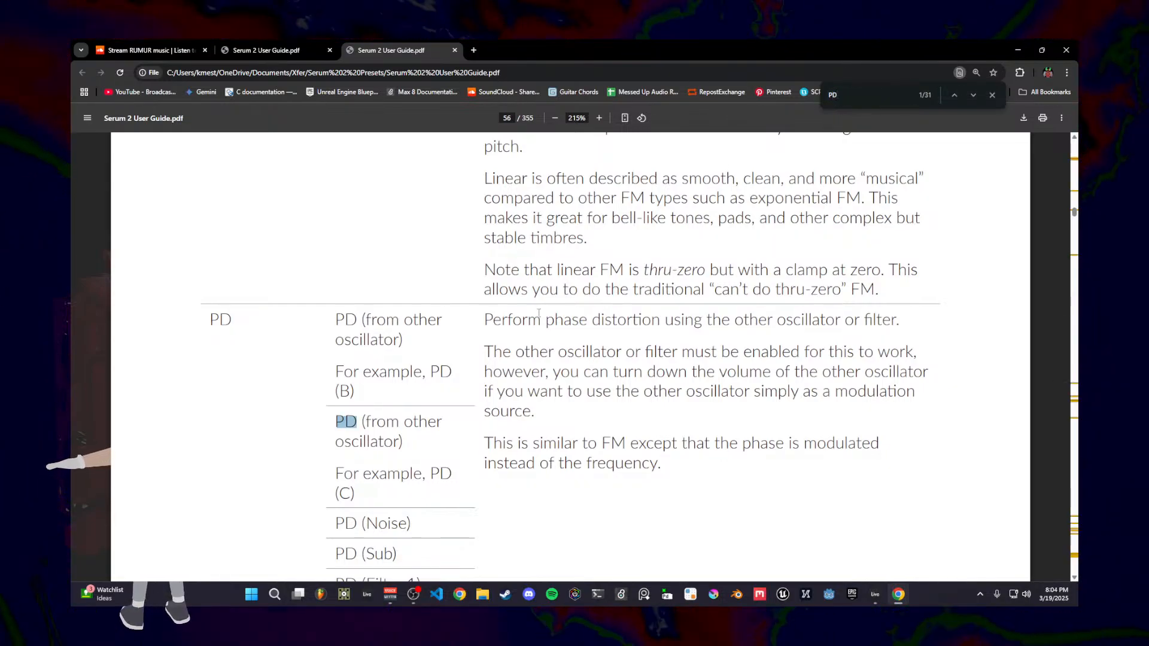
{"action": "left_click", "coordinate": [470, 355]}
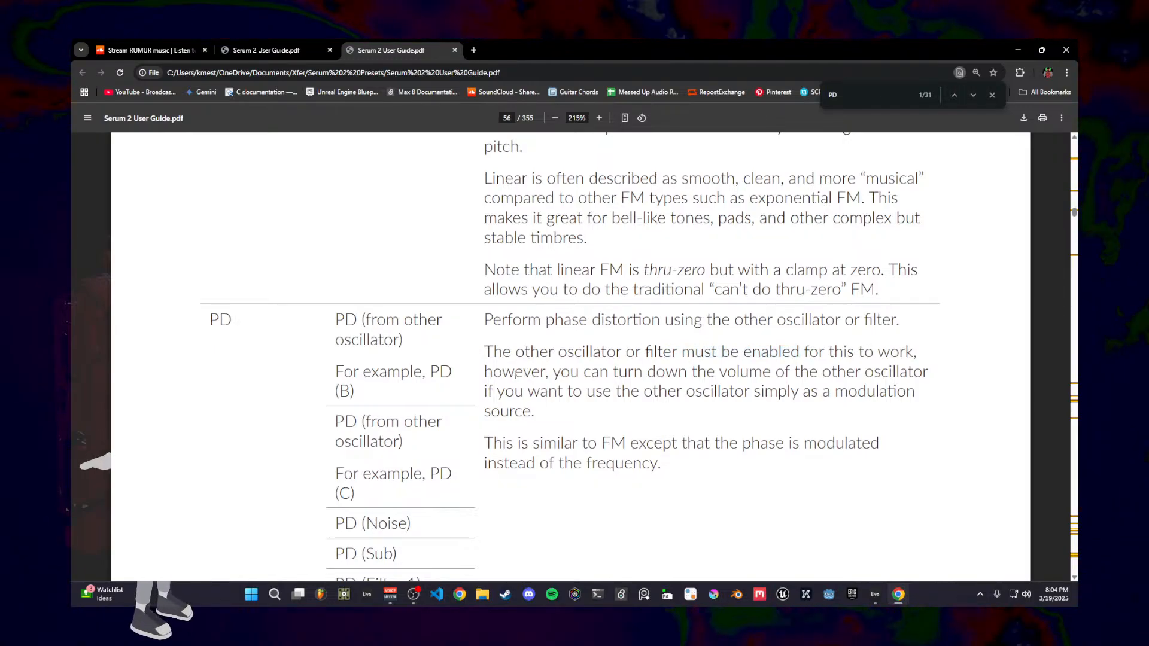
{"action": "left_click_drag", "start_coordinate": [561, 372], "coordinate": [935, 372]}
{"action": "left_click", "coordinate": [771, 371]}
{"action": "left_click", "coordinate": [938, 373]}
{"action": "left_click_drag", "start_coordinate": [503, 391], "coordinate": [674, 392]}
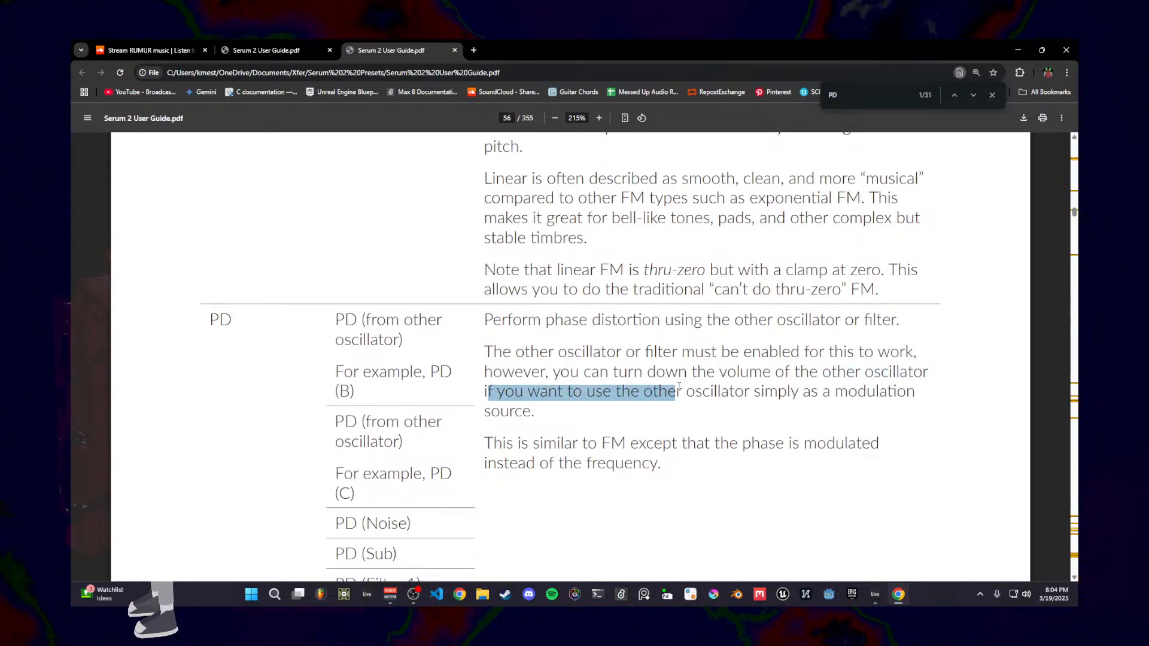
{"action": "left_click", "coordinate": [706, 387]}
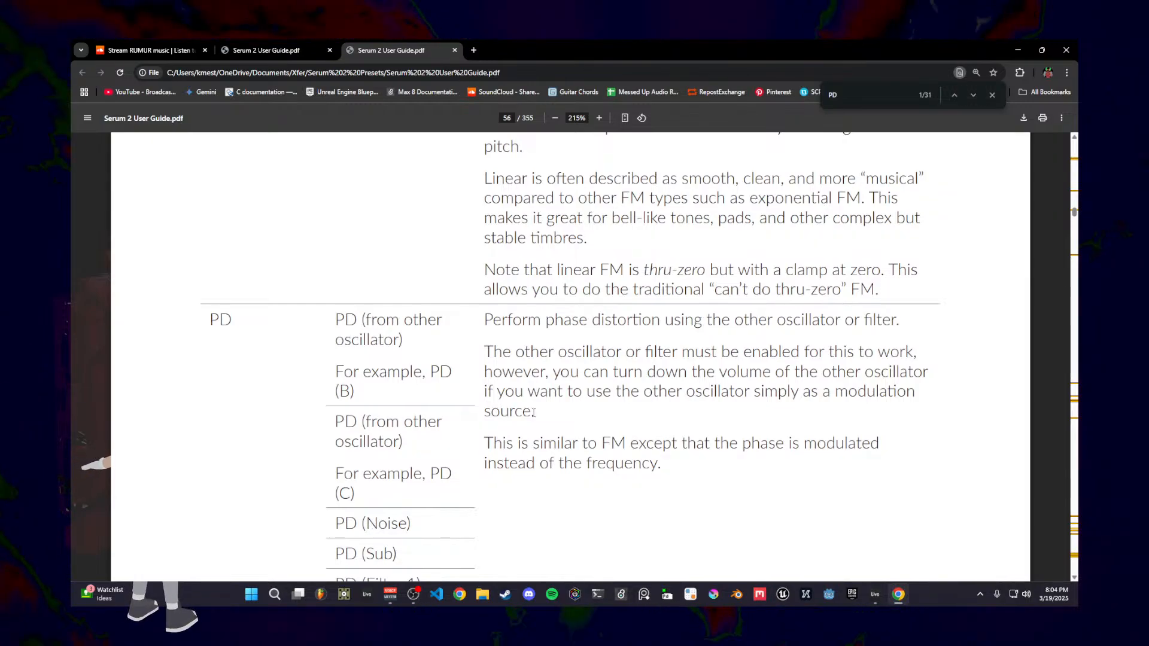
Step: Examine the sentence comparing phase distortion with FM in the PD entry
{"action": "left_click_drag", "start_coordinate": [485, 444], "coordinate": [877, 448]}
{"action": "left_click", "coordinate": [593, 445]}
{"action": "left_click_drag", "start_coordinate": [497, 465], "coordinate": [661, 465]}
{"action": "left_click", "coordinate": [681, 472]}
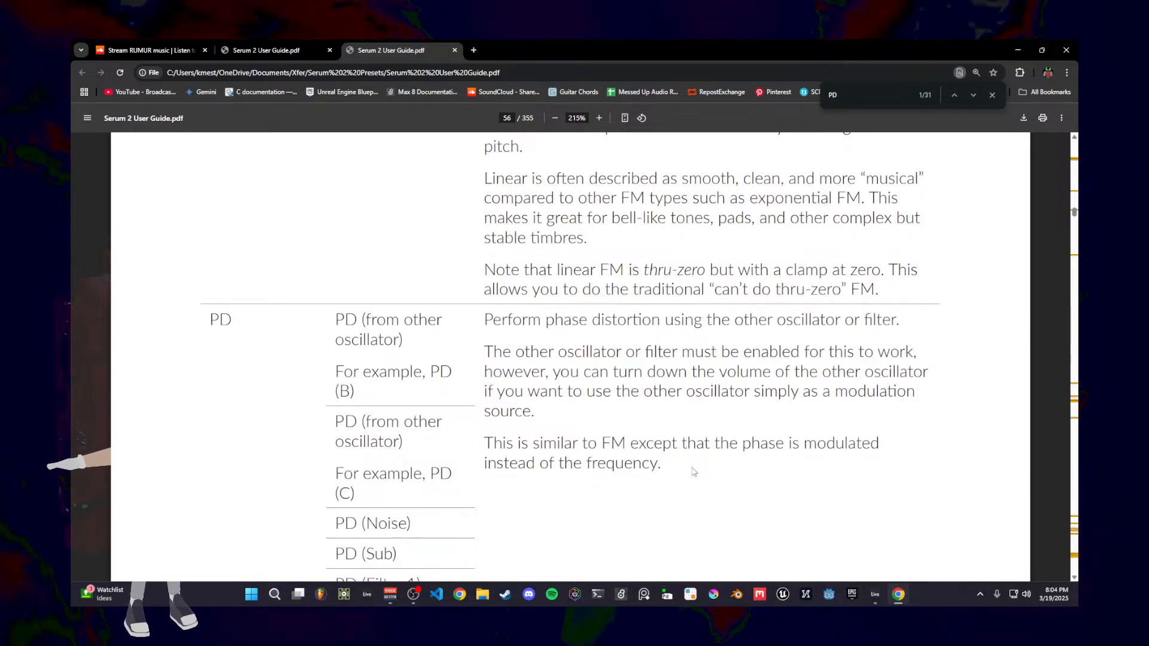
Step: Check the list of PD warp modes down to the AM entry, return to the PD description, and close the search
{"action": "scroll", "coordinate": [651, 398], "scroll_direction": "down", "scroll_amount": 5}
{"action": "scroll", "coordinate": [701, 388], "scroll_direction": "down", "scroll_amount": 3}
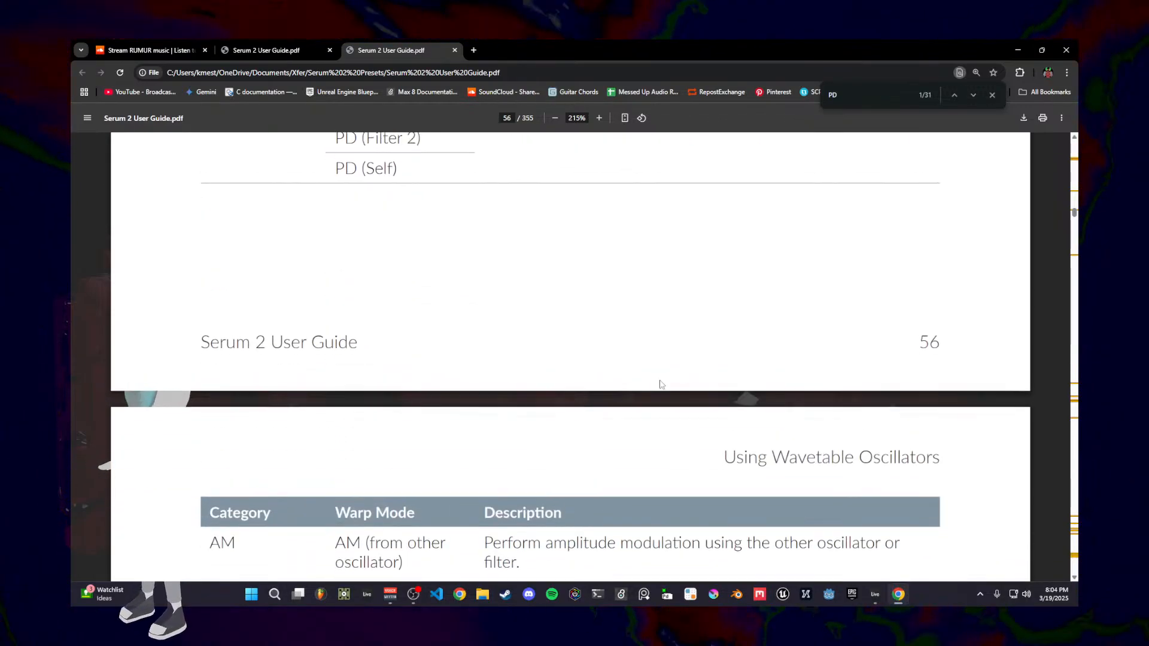
{"action": "scroll", "coordinate": [662, 385], "scroll_direction": "up", "scroll_amount": 5}
{"action": "scroll", "coordinate": [459, 346], "scroll_direction": "up", "scroll_amount": 2}
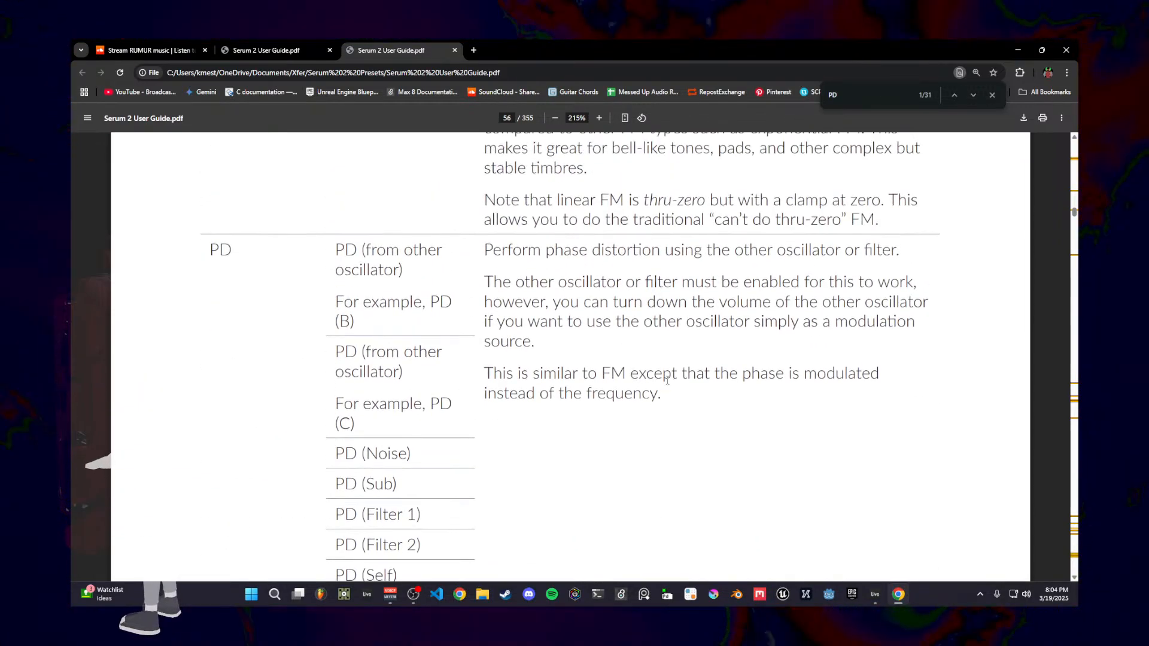
{"action": "scroll", "coordinate": [666, 397], "scroll_direction": "down", "scroll_amount": 2}
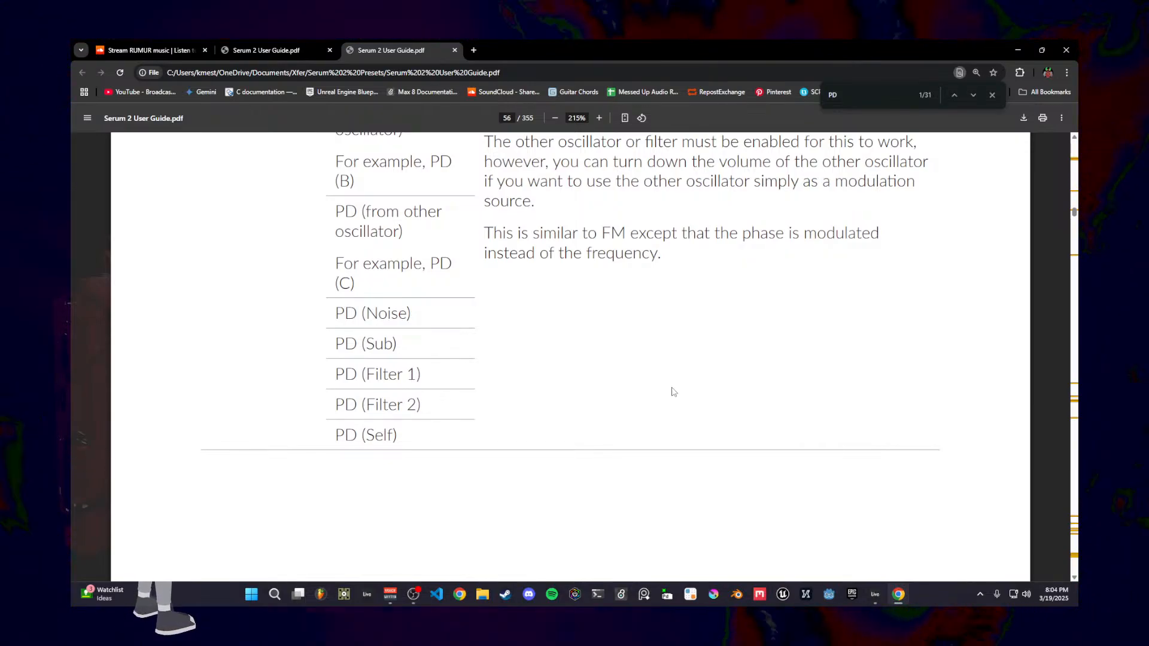
{"action": "scroll", "coordinate": [741, 377], "scroll_direction": "up", "scroll_amount": 2}
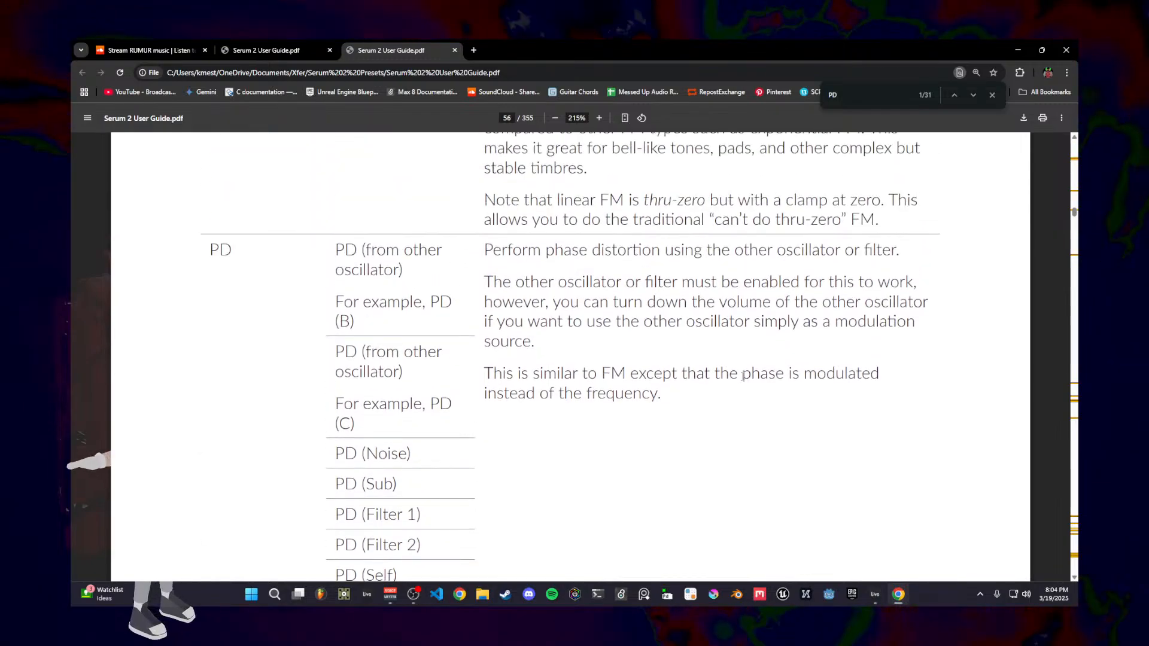
{"action": "left_click", "coordinate": [992, 95]}
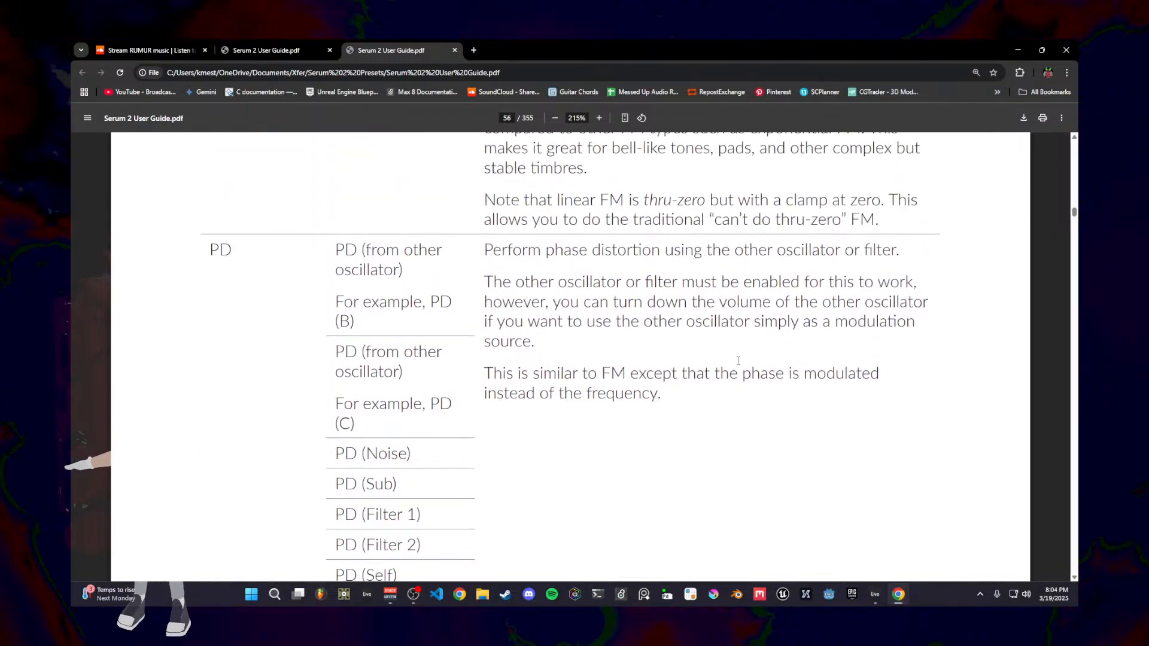
Step: Switch to Krita and create a new 320 by 320 px document
{"action": "left_click", "coordinate": [714, 594]}
{"action": "left_click", "coordinate": [670, 452]}
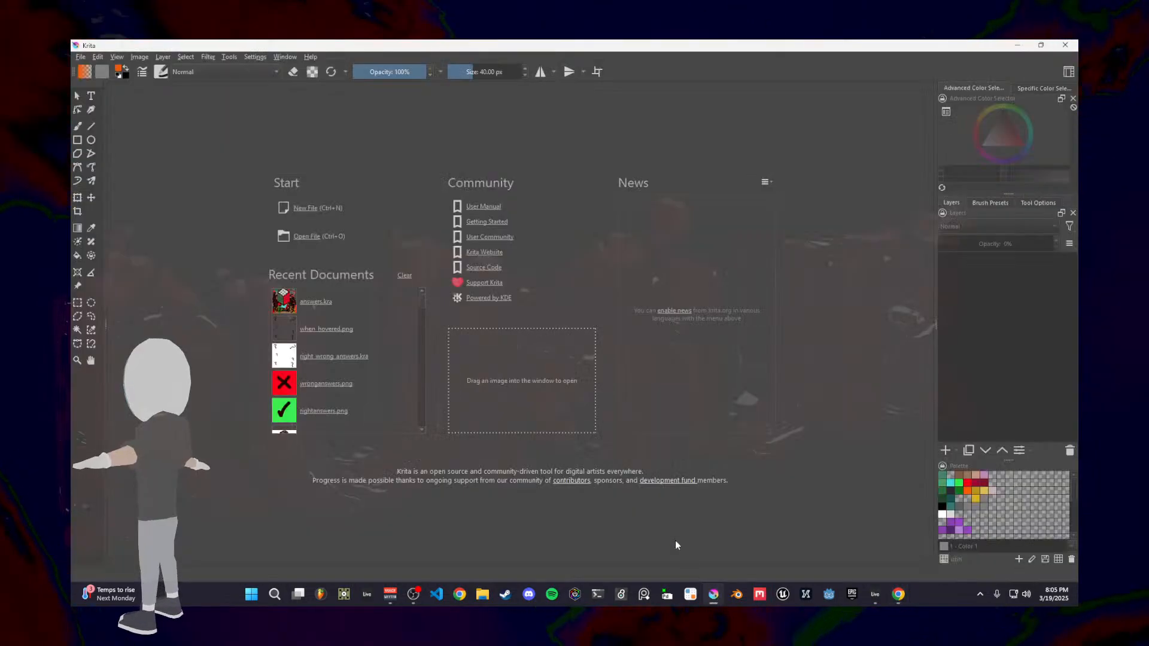
{"action": "left_click", "coordinate": [304, 208]}
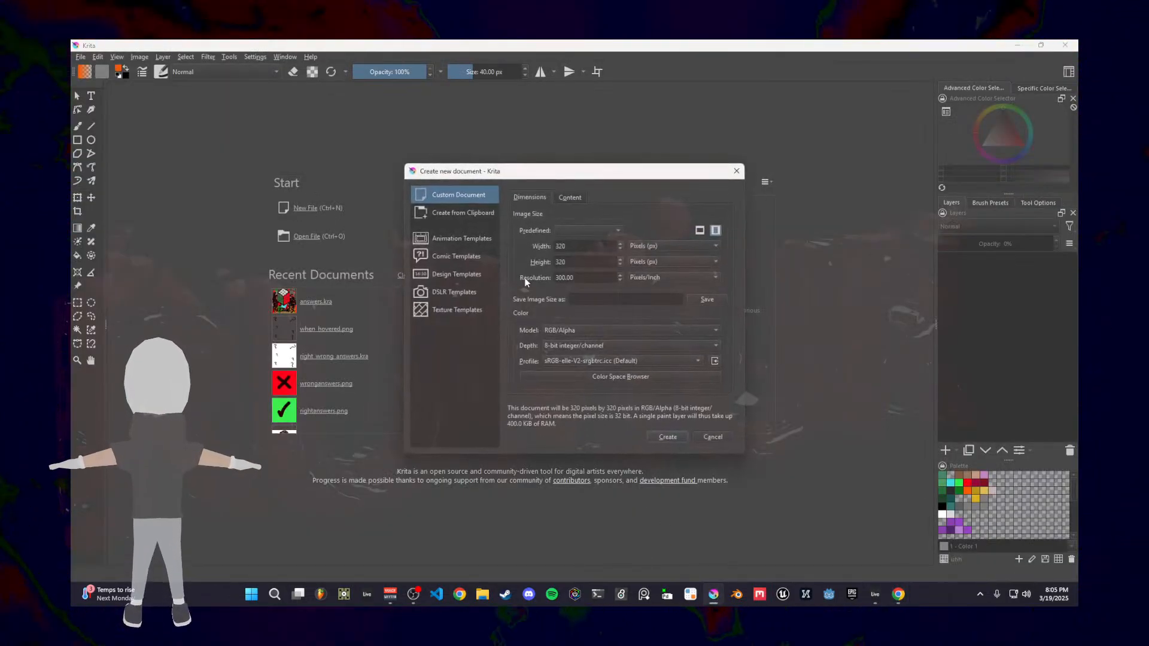
{"action": "left_click", "coordinate": [667, 437]}
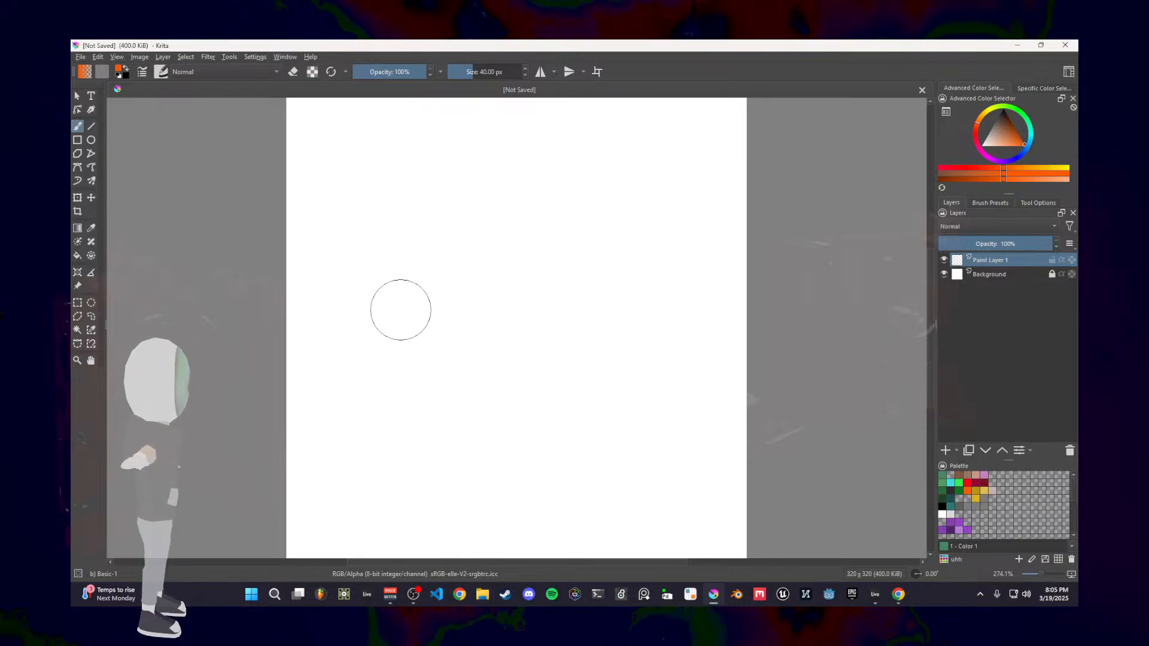
Step: Set the brush size to 0.37 px and draw an orange wave with gradually shrinking peaks in the canvas's upper half
{"action": "right_click", "coordinate": [333, 209]}
{"action": "left_click_drag", "start_coordinate": [465, 72], "coordinate": [452, 73]}
{"action": "left_click", "coordinate": [502, 191]}
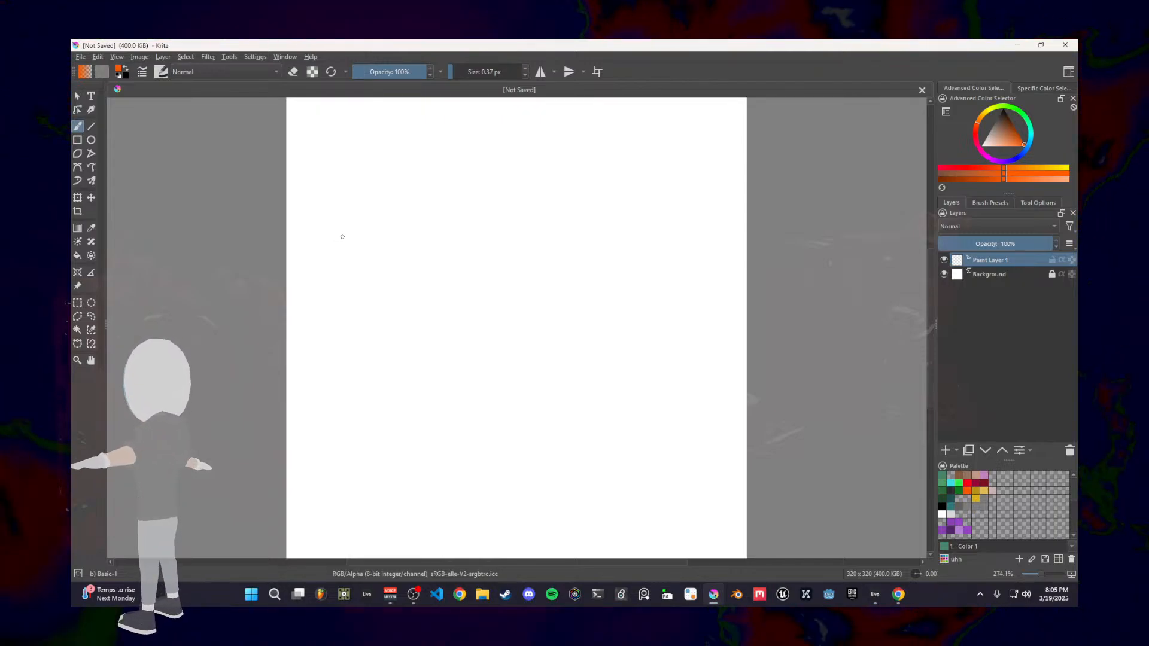
{"action": "mouse_move", "coordinate": [346, 243]}
{"action": "left_mouse_down"}
{"action": "mouse_move", "coordinate": [350, 216]}
{"action": "mouse_move", "coordinate": [374, 238]}
{"action": "mouse_move", "coordinate": [452, 226]}
{"action": "mouse_move", "coordinate": [533, 241]}
{"action": "left_mouse_up"}
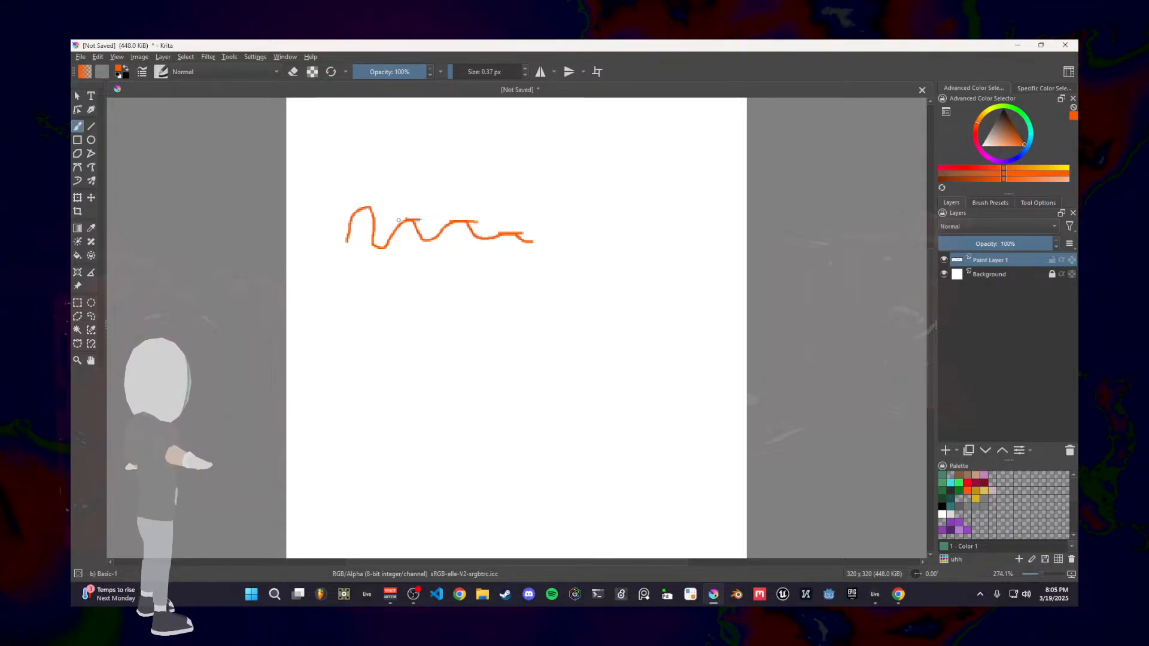
Step: Draw a red wave with nearly even peaks over the orange one and a red line along the crests
{"action": "left_click", "coordinate": [968, 483]}
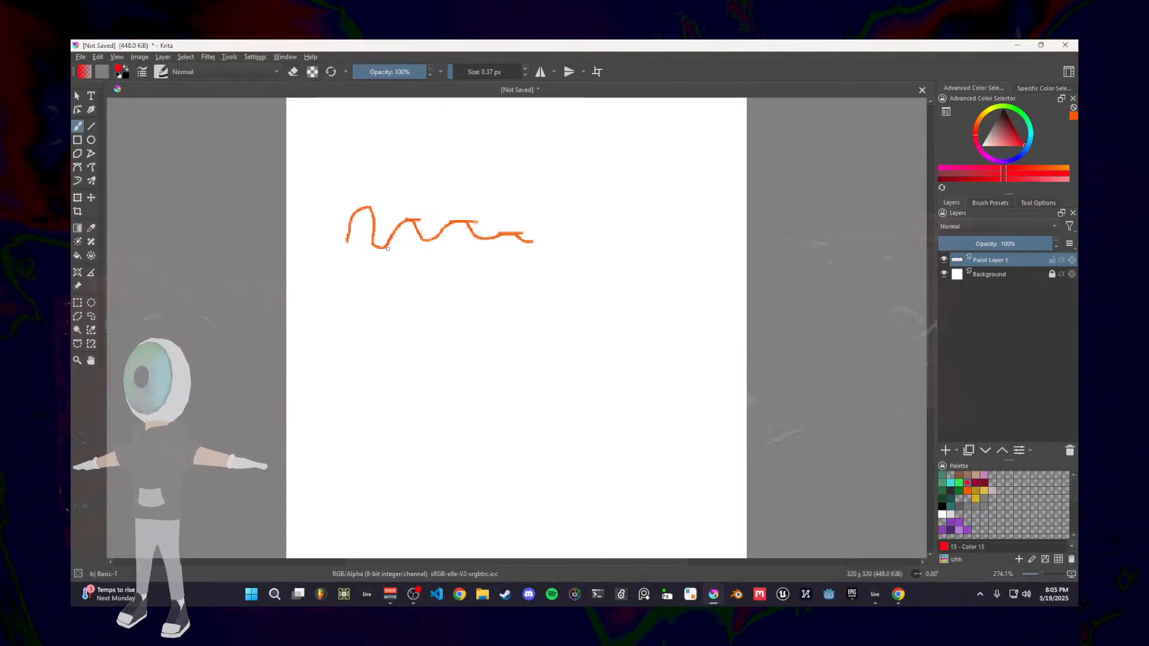
{"action": "mouse_move", "coordinate": [388, 248]}
{"action": "left_mouse_down"}
{"action": "mouse_move", "coordinate": [396, 208]}
{"action": "mouse_move", "coordinate": [422, 245]}
{"action": "mouse_move", "coordinate": [461, 209]}
{"action": "mouse_move", "coordinate": [479, 240]}
{"action": "mouse_move", "coordinate": [516, 212]}
{"action": "mouse_move", "coordinate": [529, 246]}
{"action": "left_mouse_up"}
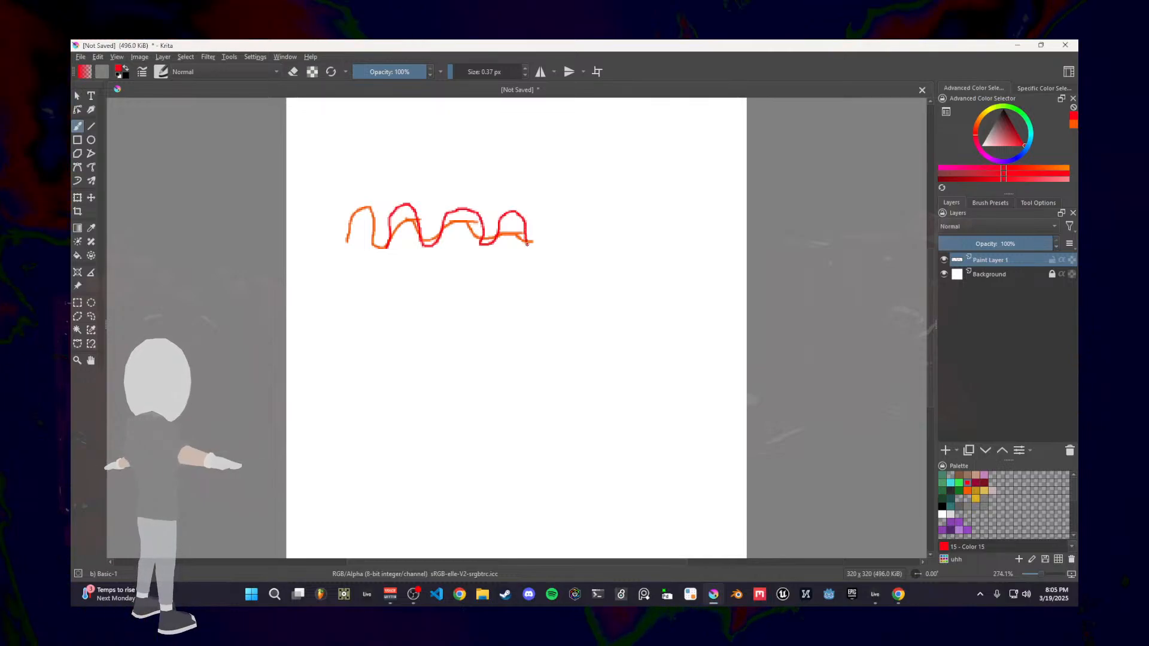
{"action": "left_click_drag", "start_coordinate": [355, 206], "coordinate": [551, 212]}
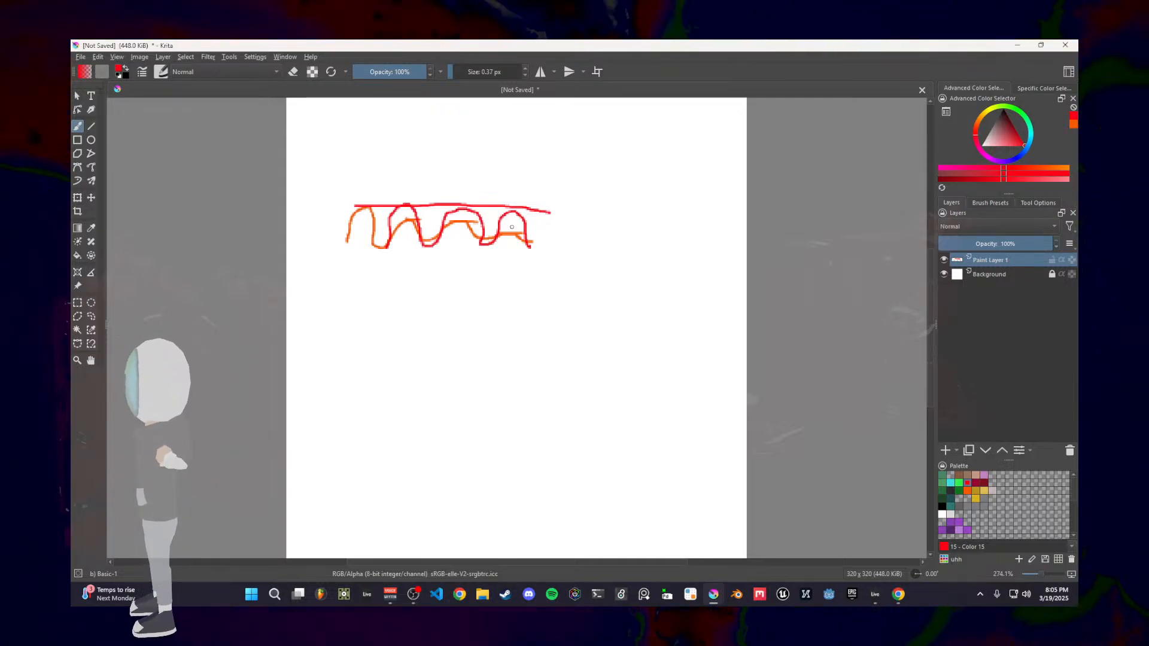
Step: Close Krita, return to the Serum 2 User Guide, and look over the AM, PD and linear FM entries
{"action": "left_click", "coordinate": [1073, 45]}
{"action": "left_click", "coordinate": [585, 331]}
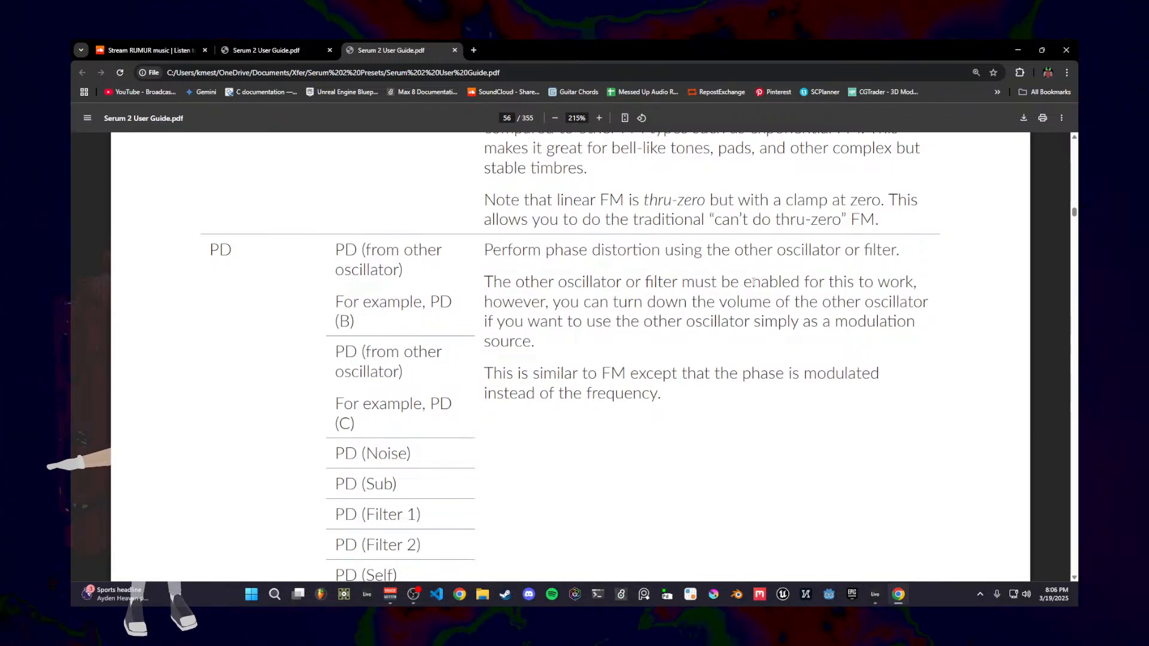
{"action": "scroll", "coordinate": [742, 280], "scroll_direction": "down", "scroll_amount": 10}
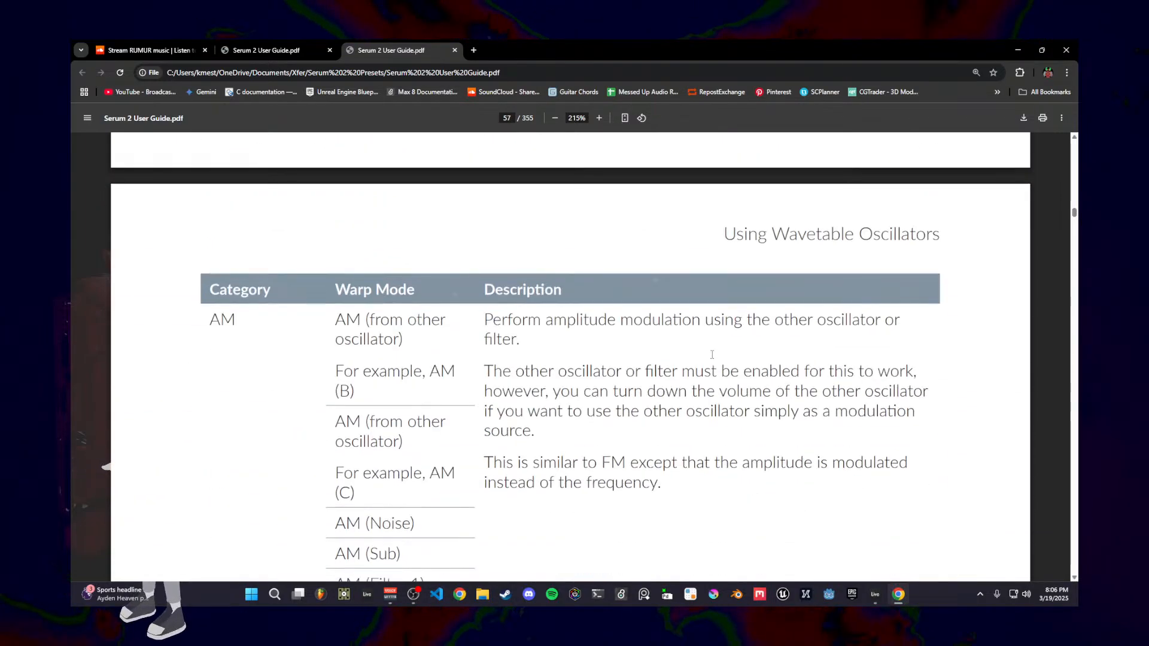
{"action": "scroll", "coordinate": [719, 357], "scroll_direction": "up", "scroll_amount": 12}
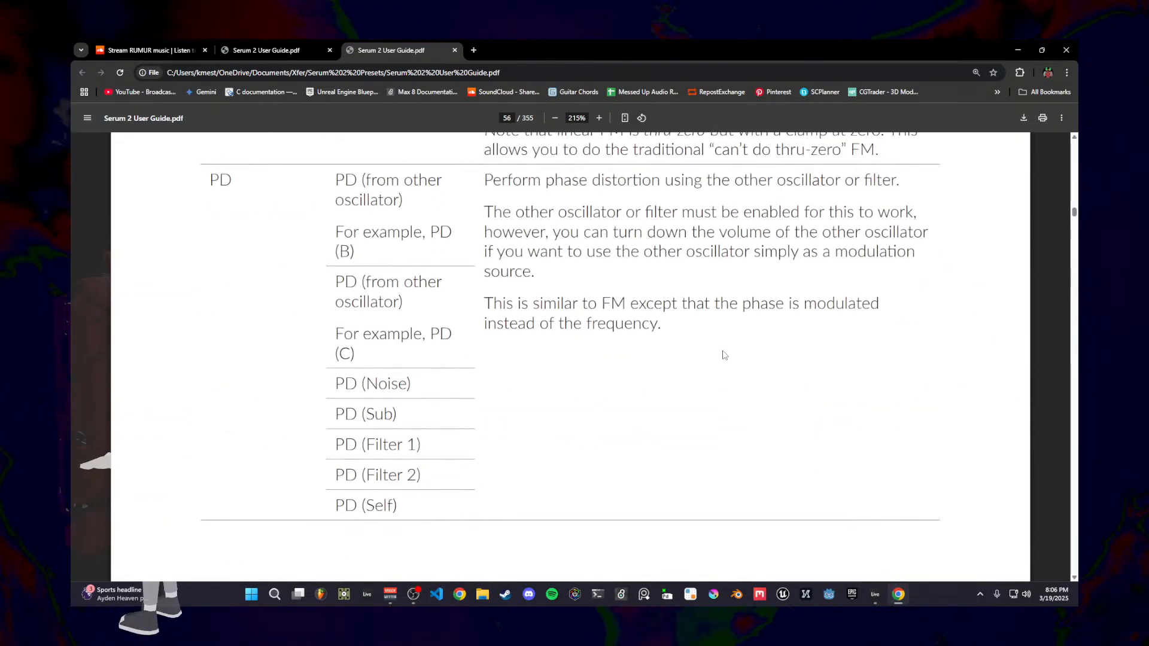
{"action": "scroll", "coordinate": [723, 355], "scroll_direction": "up", "scroll_amount": 2}
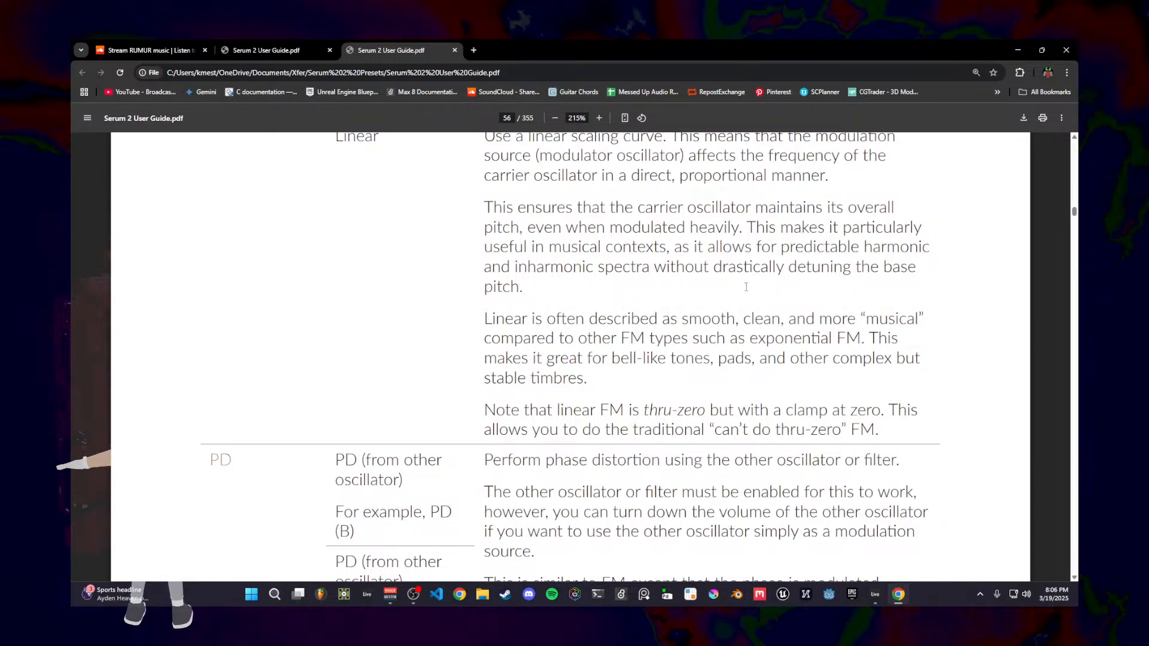
Step: Bookmark the user guide in the bookmarks bar and search it for "PD"
{"action": "key", "text": "ctrl+d"}
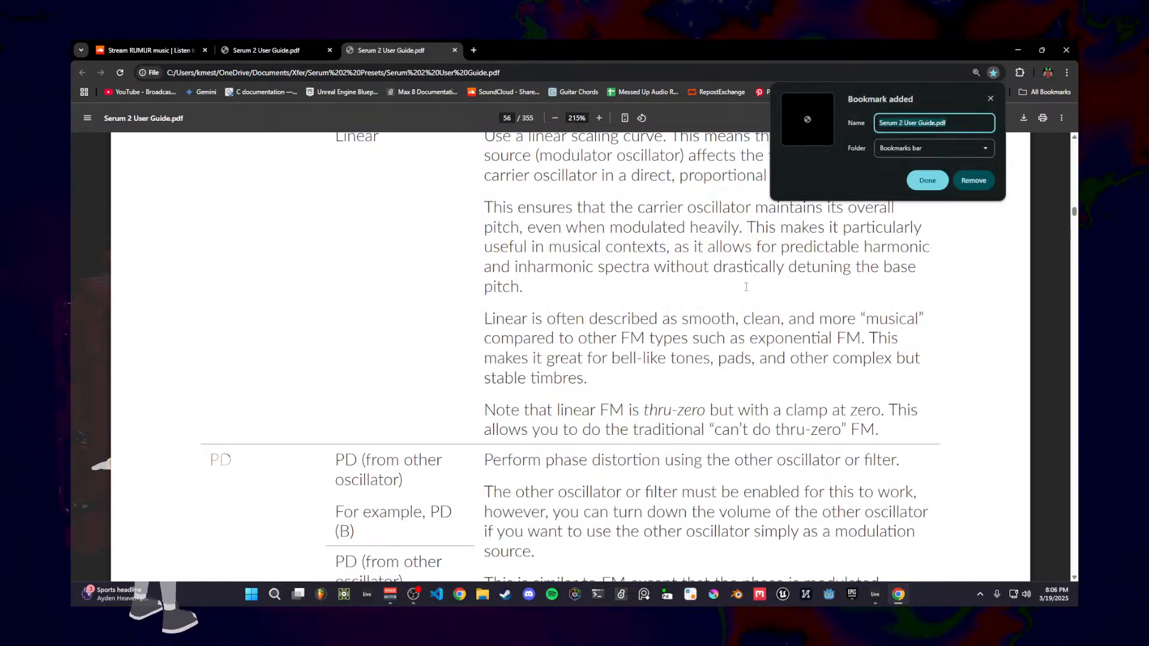
{"action": "left_click", "coordinate": [926, 180]}
{"action": "key", "text": "ctrl+f"}
{"action": "type", "text": "PD"}
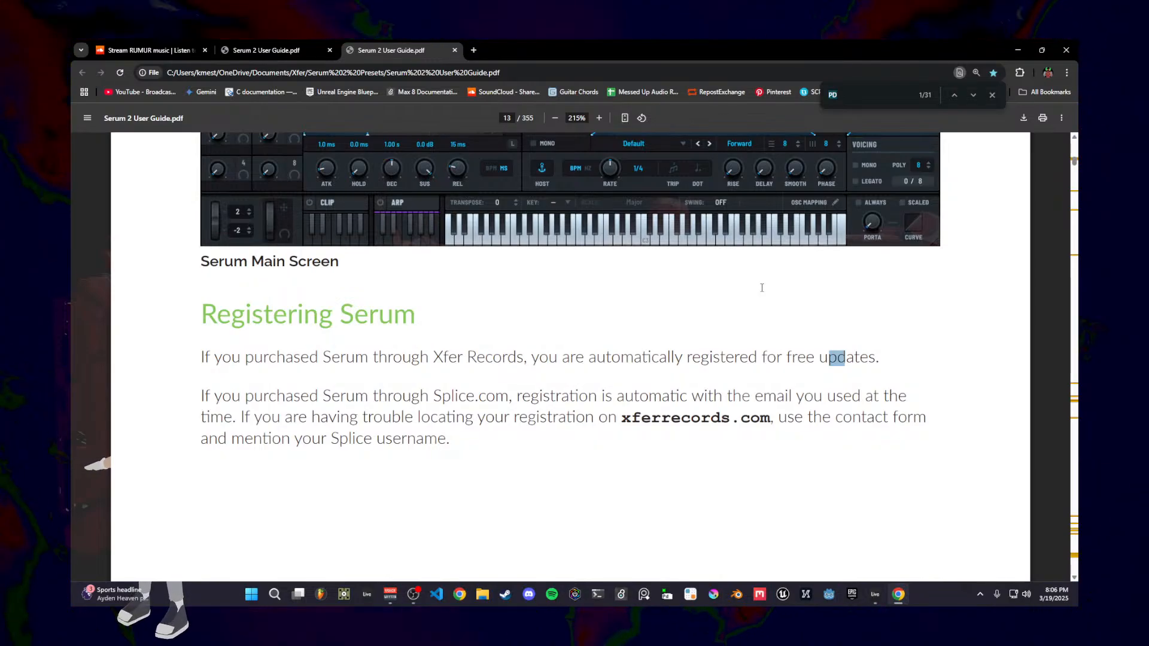
{"action": "key", "text": "BackSpace"}
{"action": "key", "text": "BackSpace"}
{"action": "type", "text": "P"}
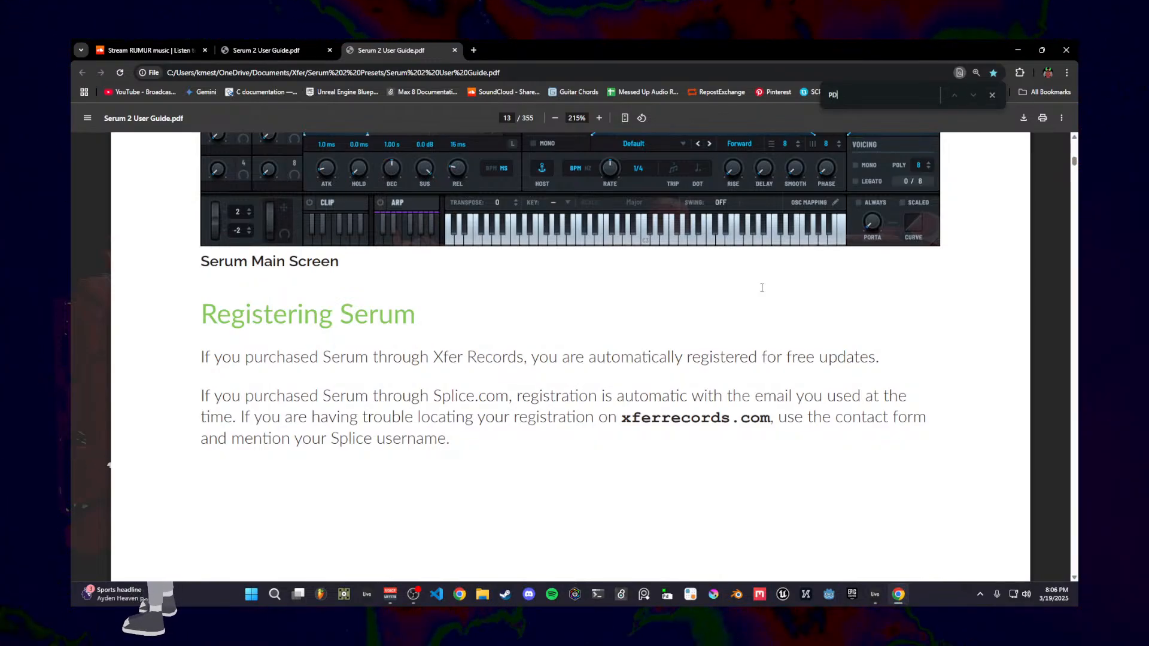
{"action": "type", "text": "D"}
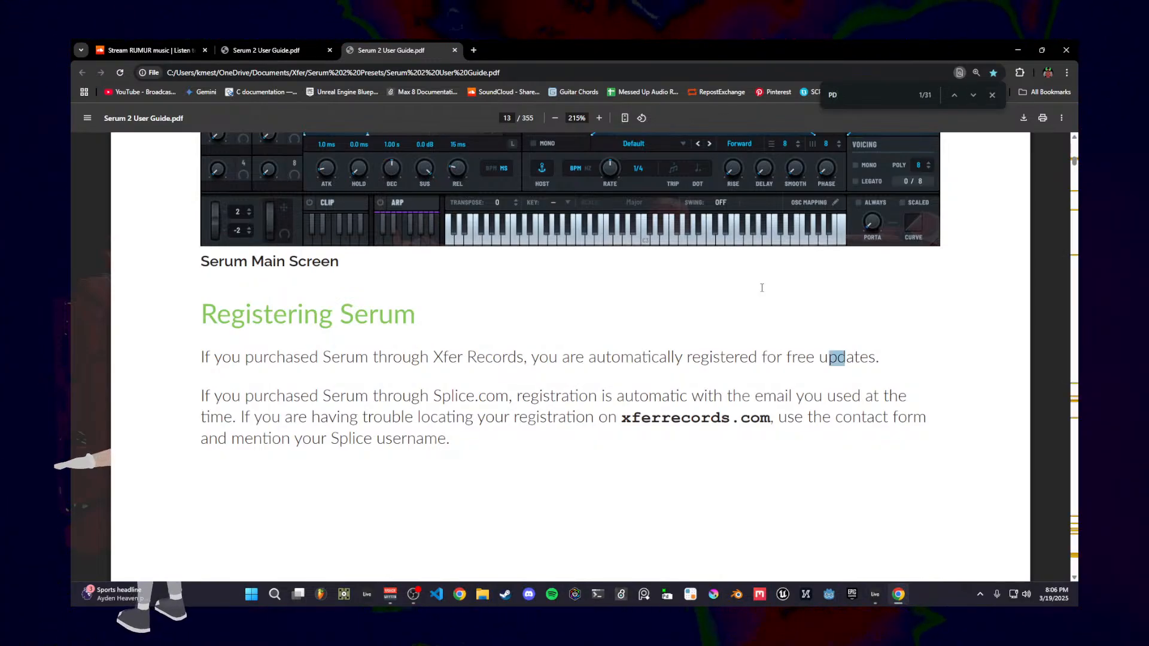
Step: Go backwards through the "PD" matches to the PD (Filter 1) warp mode on page 56
{"action": "left_click", "coordinate": [955, 95]}
{"action": "left_click", "coordinate": [954, 95]}
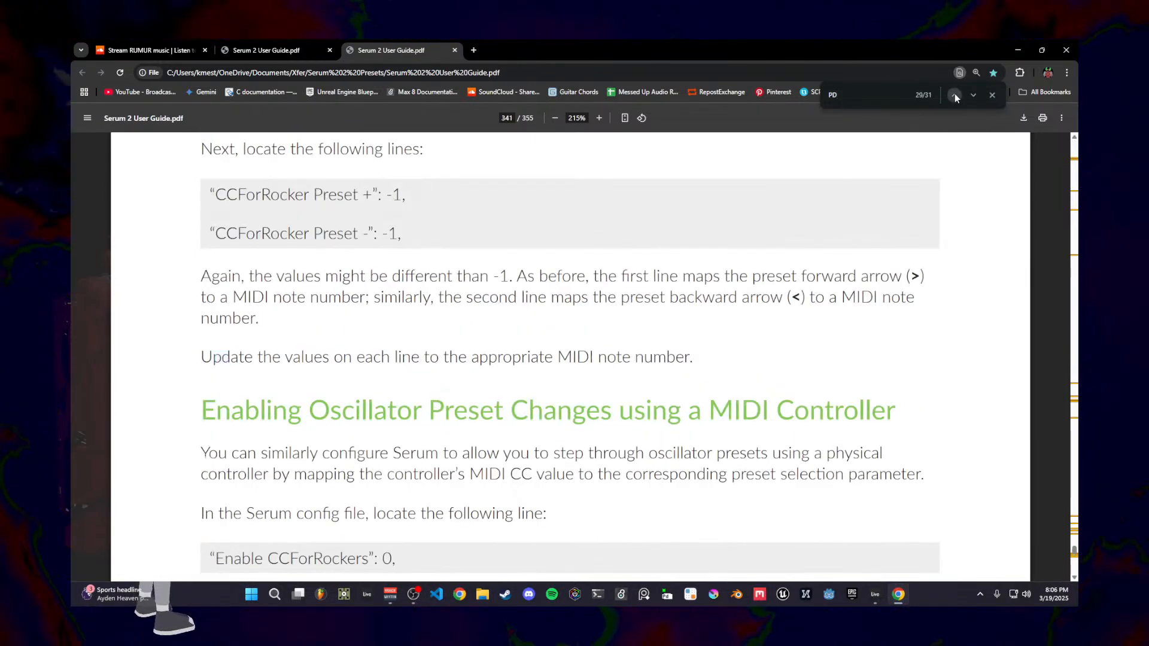
{"action": "left_click", "coordinate": [955, 95]}
{"action": "left_click", "coordinate": [955, 96]}
{"action": "left_click", "coordinate": [955, 95]}
{"action": "left_click", "coordinate": [955, 95]}
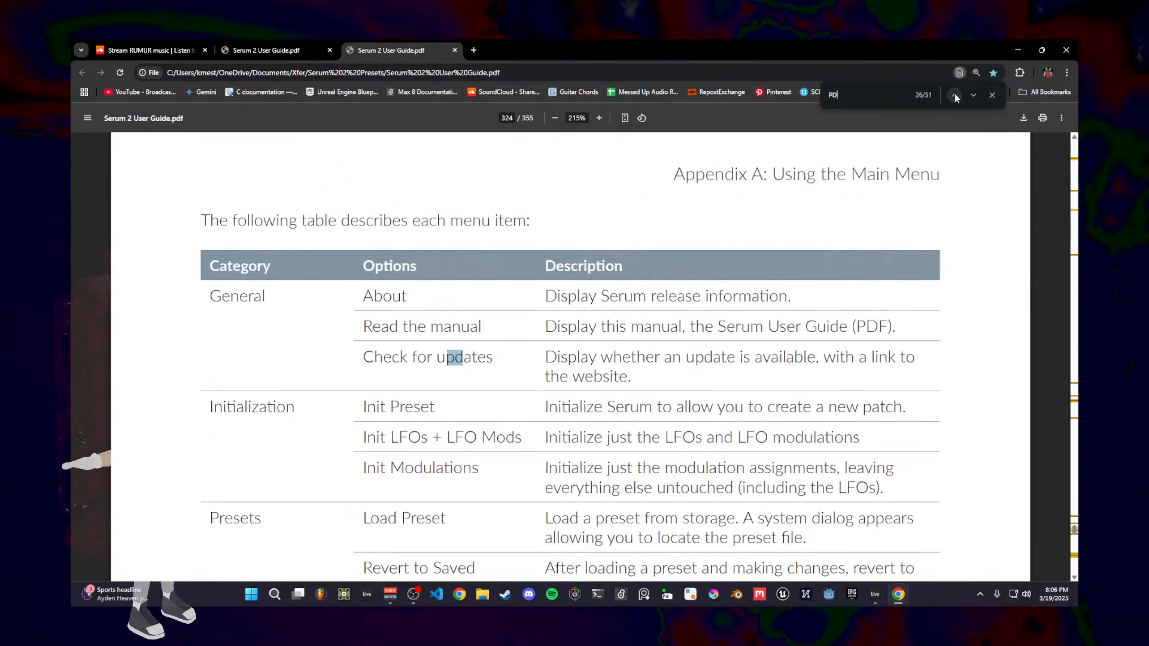
{"action": "left_click", "coordinate": [955, 96]}
{"action": "left_click", "coordinate": [955, 95]}
{"action": "left_click", "coordinate": [955, 95]}
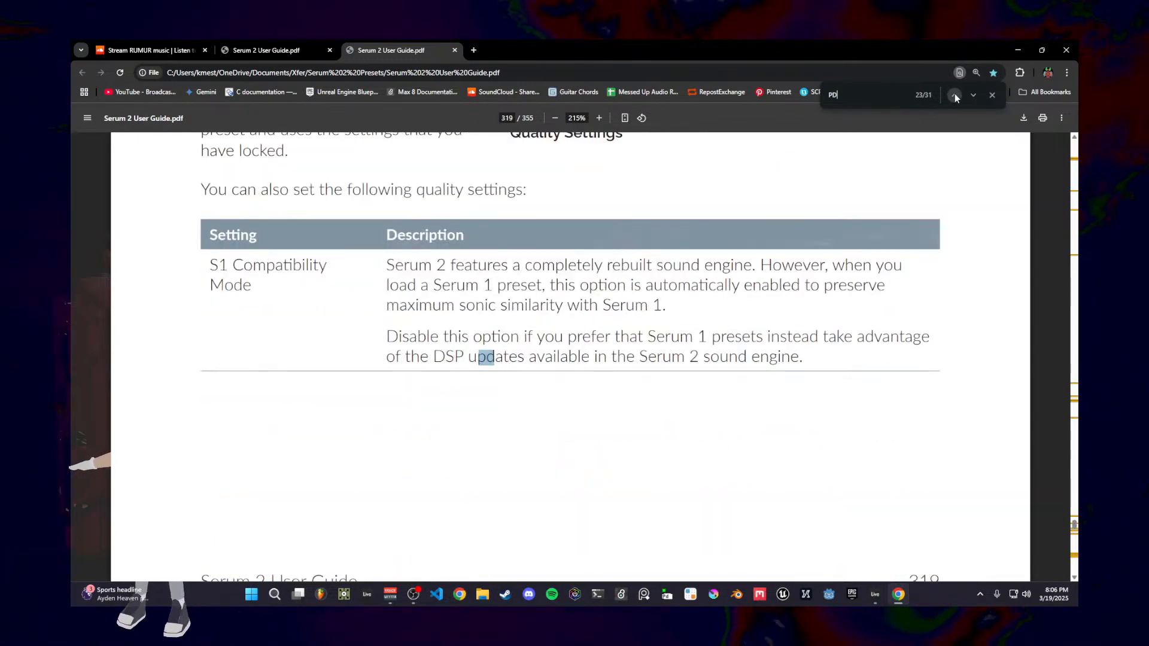
{"action": "left_click", "coordinate": [955, 96]}
{"action": "left_click", "coordinate": [955, 95]}
{"action": "left_click", "coordinate": [955, 95]}
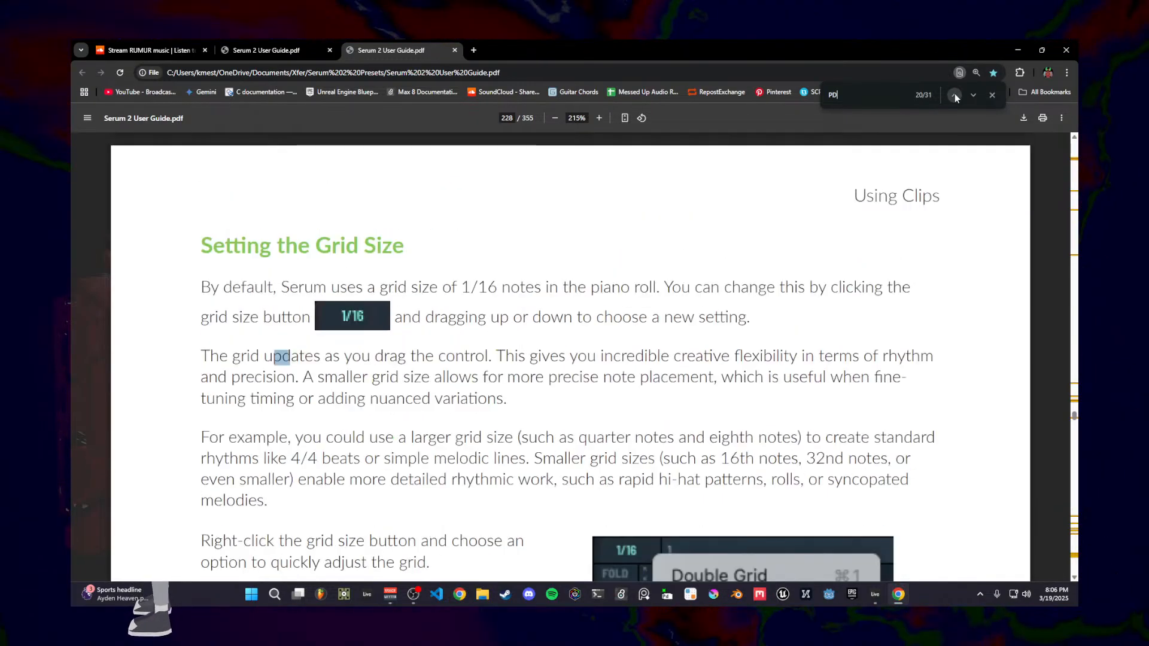
{"action": "left_click", "coordinate": [955, 96]}
{"action": "left_click", "coordinate": [955, 95]}
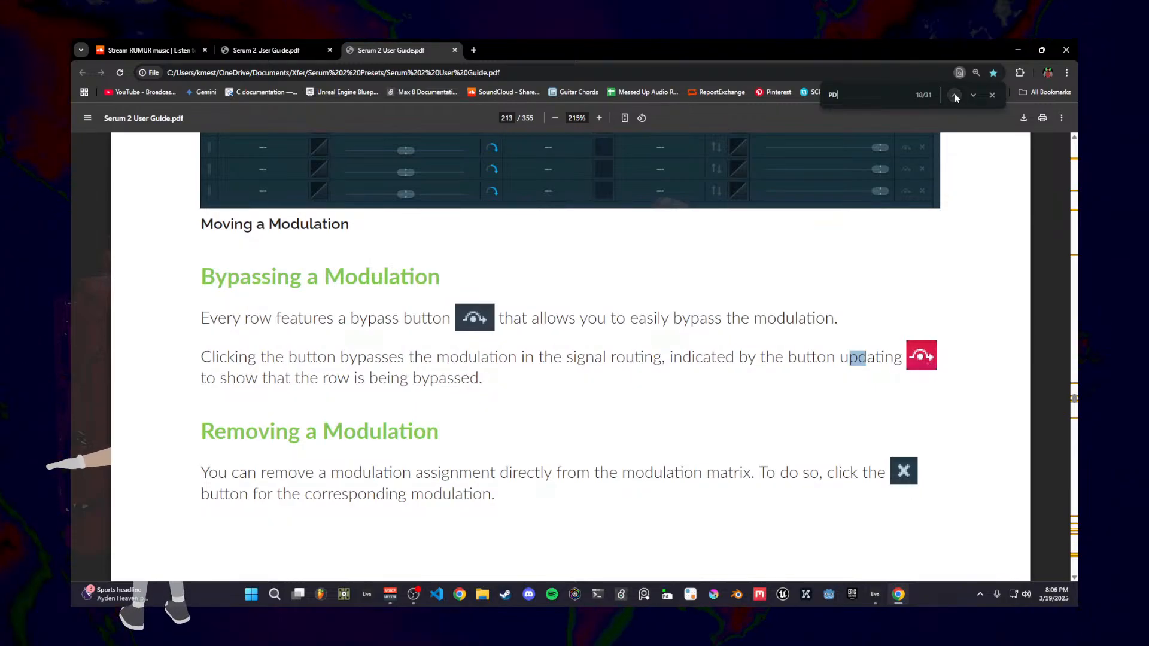
{"action": "left_click", "coordinate": [955, 95]}
{"action": "left_click", "coordinate": [954, 95]}
{"action": "left_click", "coordinate": [955, 95]}
{"action": "left_click", "coordinate": [955, 95]}
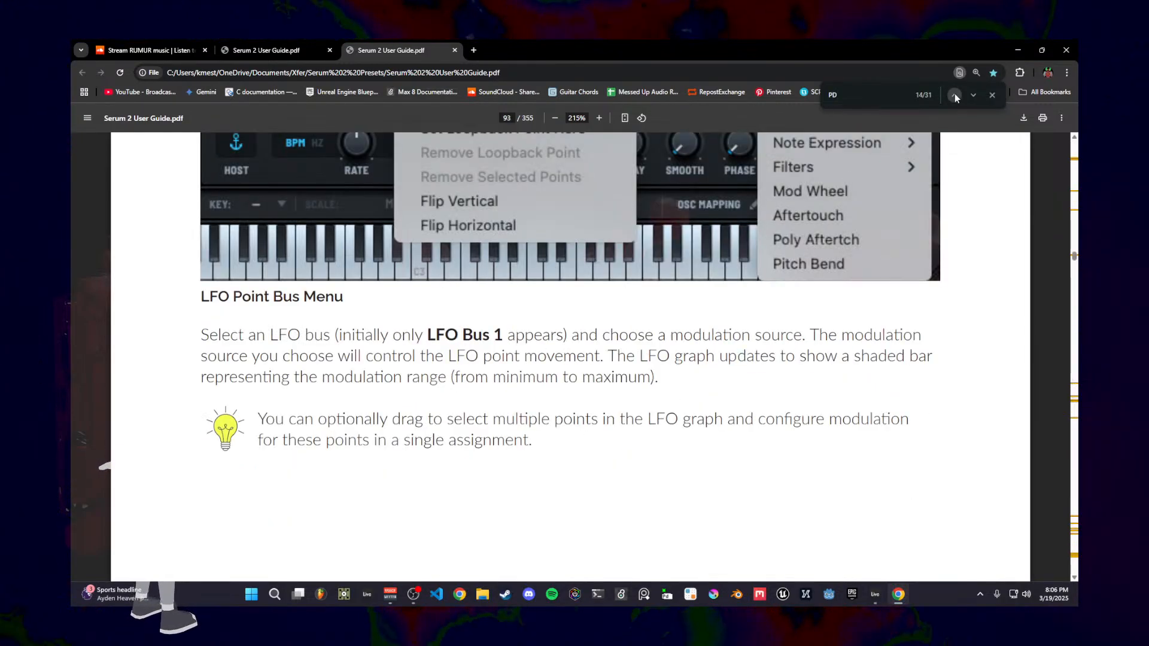
{"action": "left_click", "coordinate": [955, 95]}
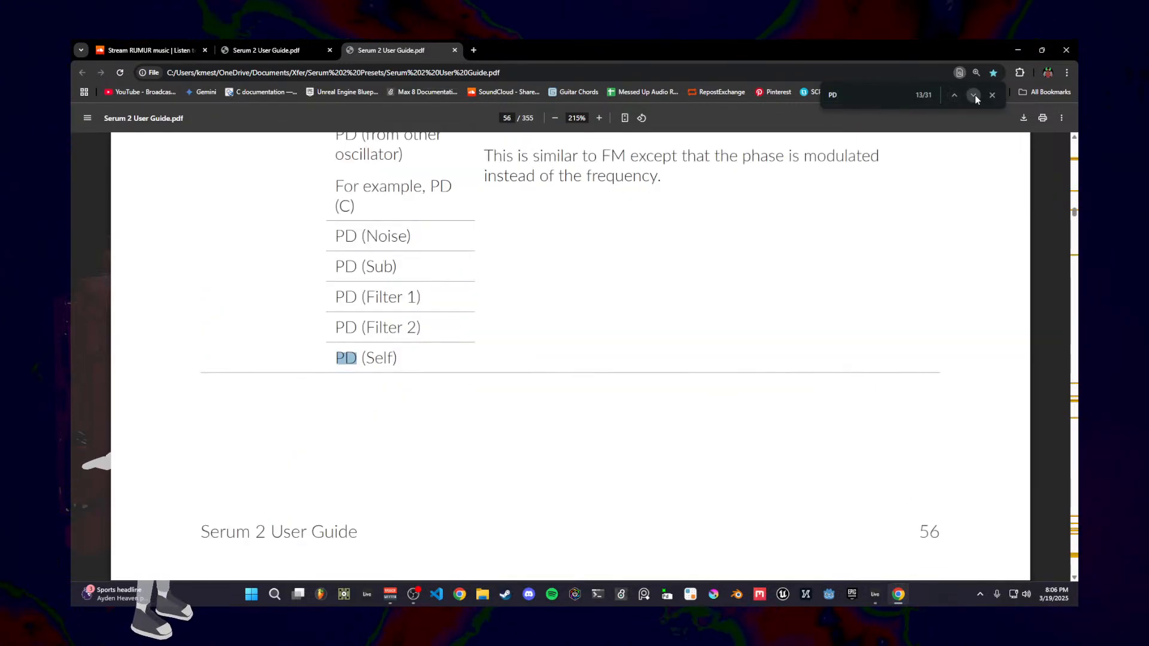
{"action": "left_click", "coordinate": [974, 95]}
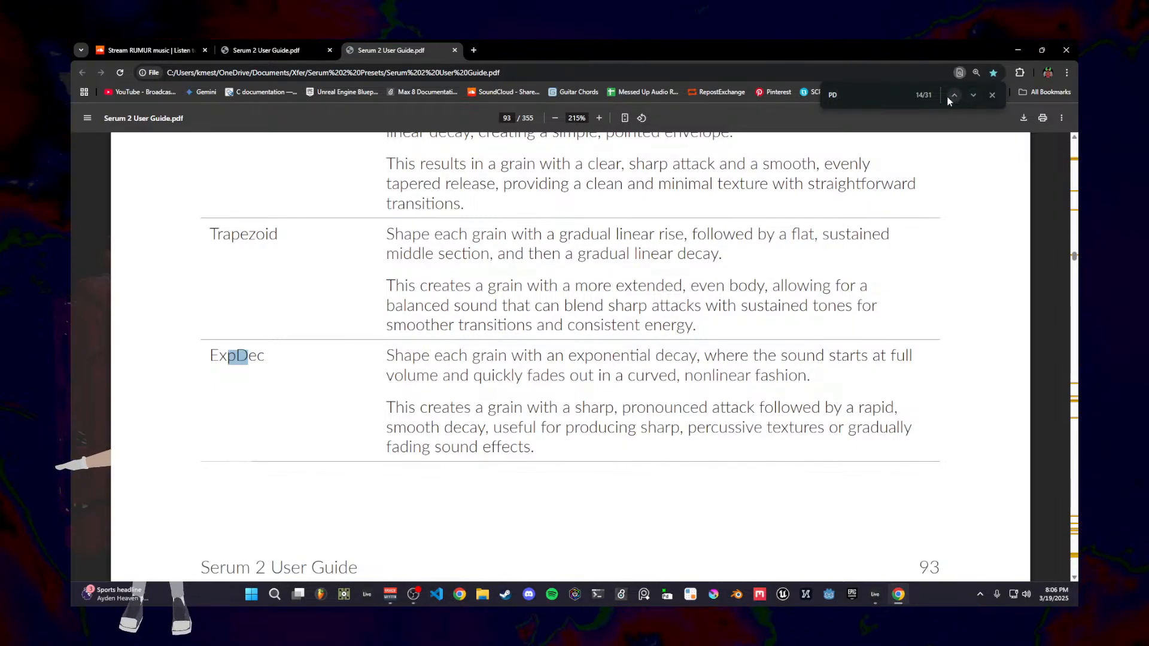
{"action": "left_click", "coordinate": [952, 97]}
{"action": "left_click", "coordinate": [951, 97]}
{"action": "left_click", "coordinate": [952, 97]}
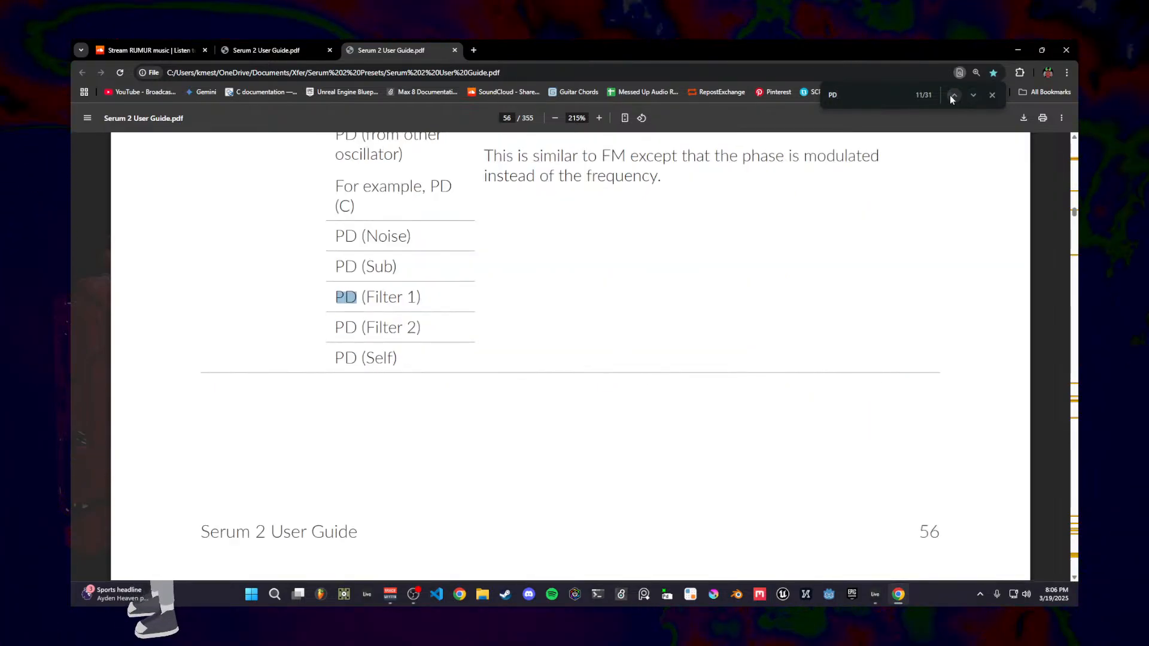
Step: Go backwards through the remaining "PD" matches to the first one in the user guide and close the search
{"action": "left_click", "coordinate": [952, 97]}
{"action": "left_click", "coordinate": [952, 97]}
{"action": "left_click", "coordinate": [952, 97]}
{"action": "left_click", "coordinate": [952, 97]}
{"action": "left_click", "coordinate": [953, 95]}
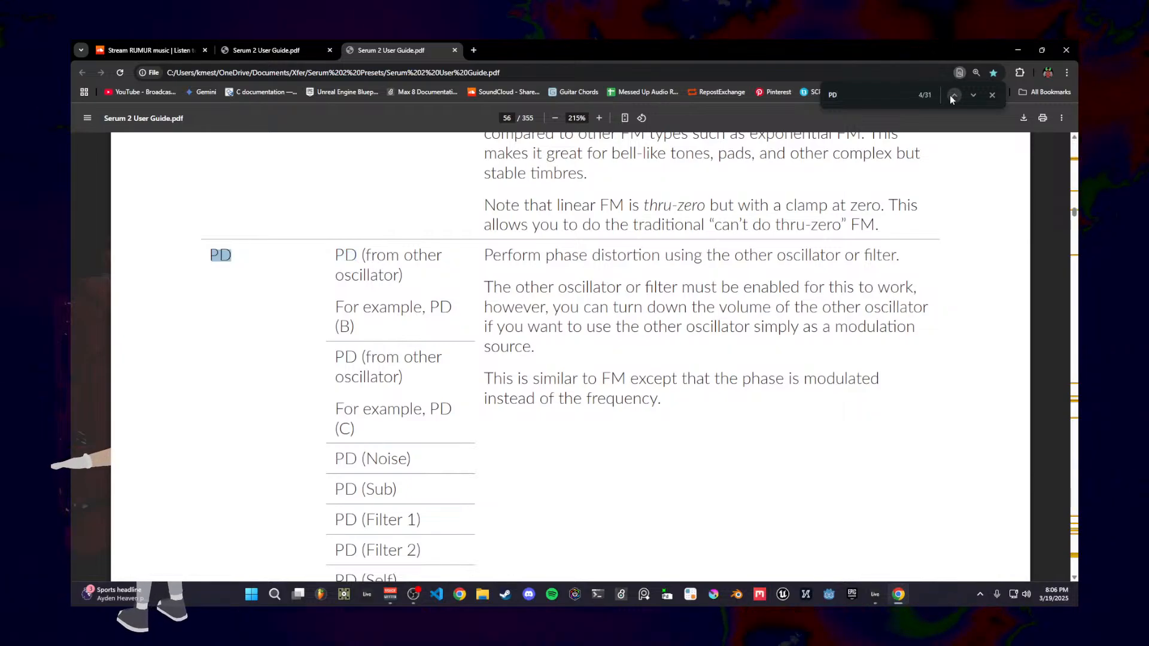
{"action": "left_click", "coordinate": [953, 95]}
{"action": "left_click", "coordinate": [953, 95]}
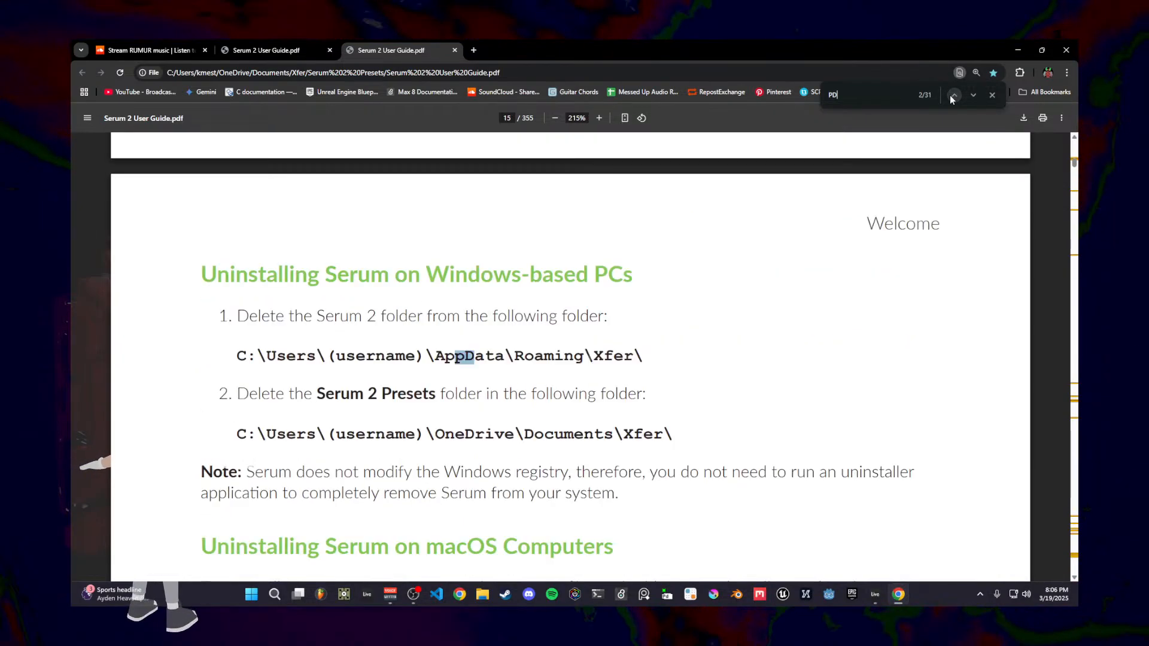
{"action": "left_click", "coordinate": [953, 95]}
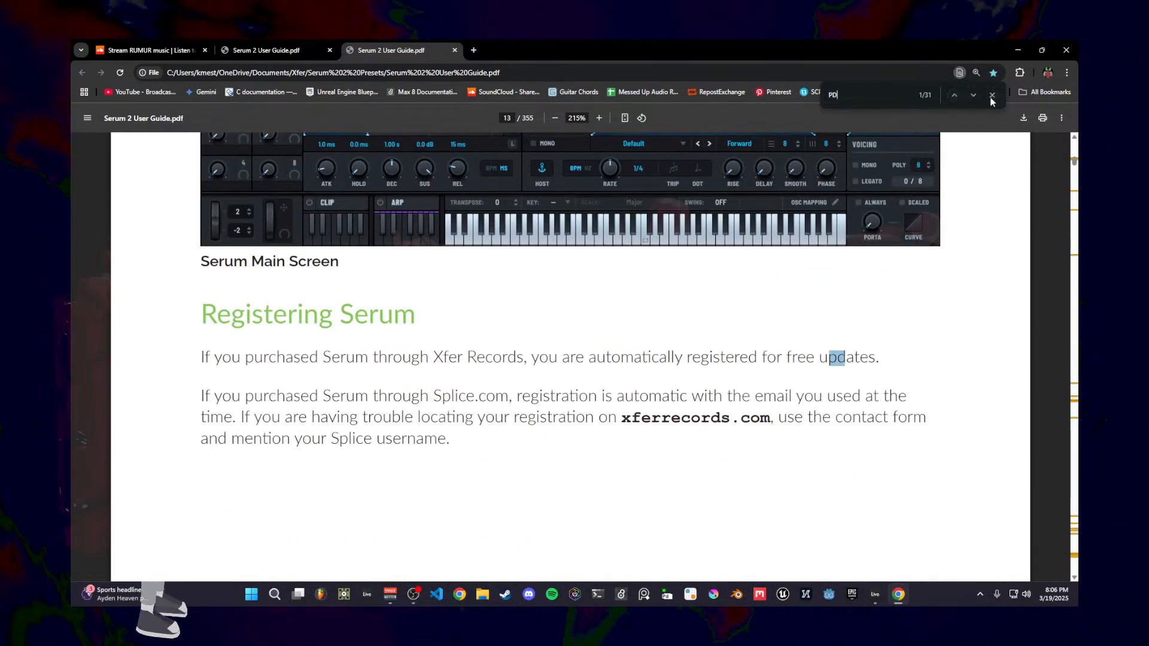
{"action": "key", "text": "Escape"}
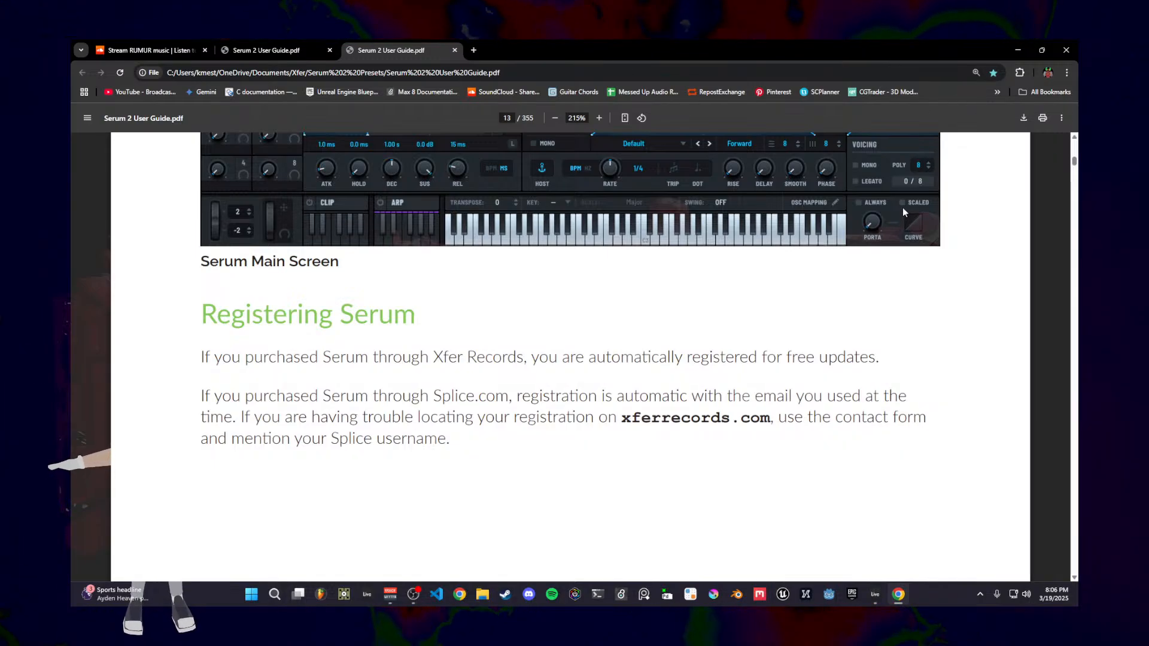
Step: Search Google for "phase distortion" in a new browser tab
{"action": "key", "text": "ctrl+t"}
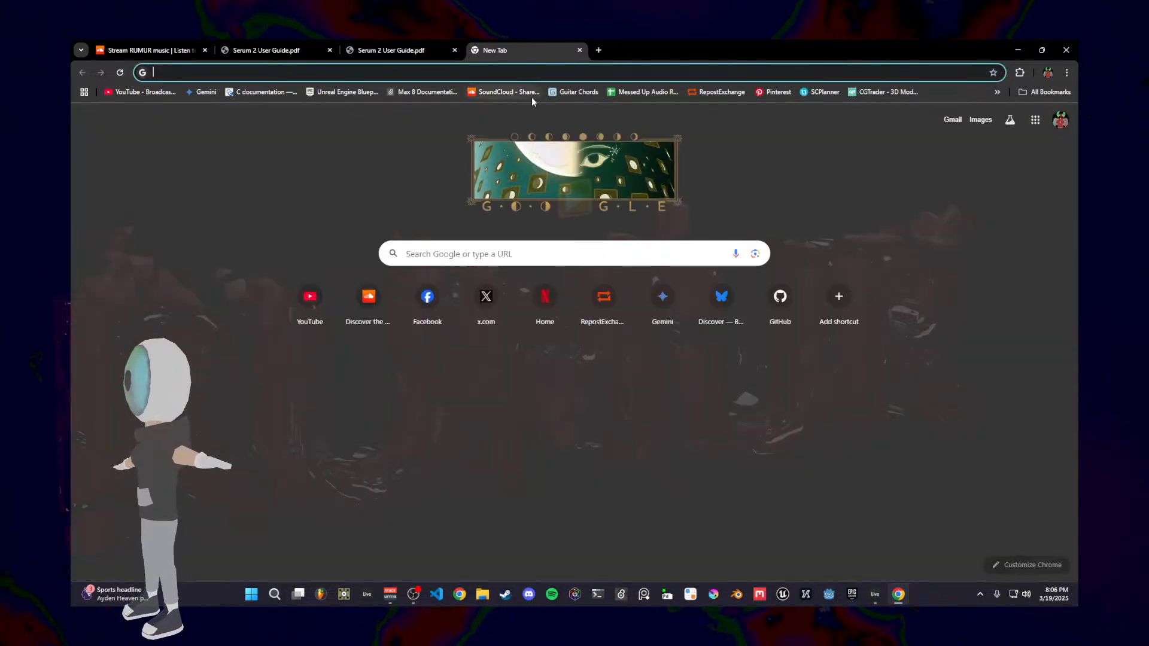
{"action": "type", "text": "phase di"}
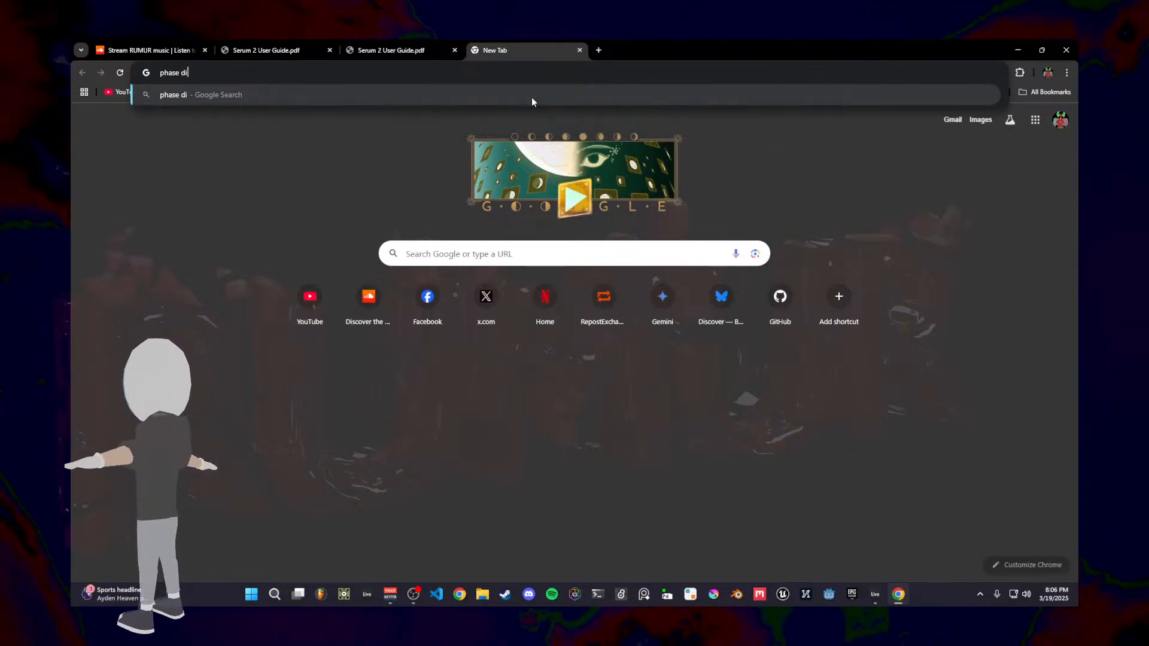
{"action": "type", "text": "stortion"}
{"action": "key", "text": "Return"}
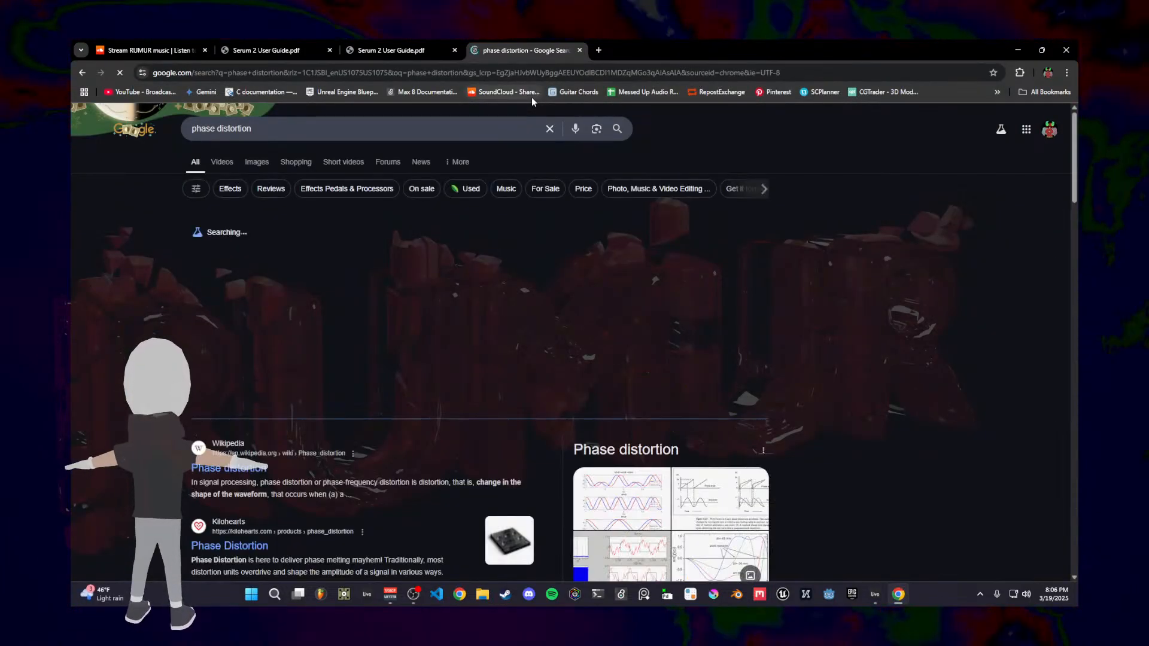
Step: View the Electroagenda phase distortion waveform image and its related images, then close the preview
{"action": "left_click", "coordinate": [641, 508]}
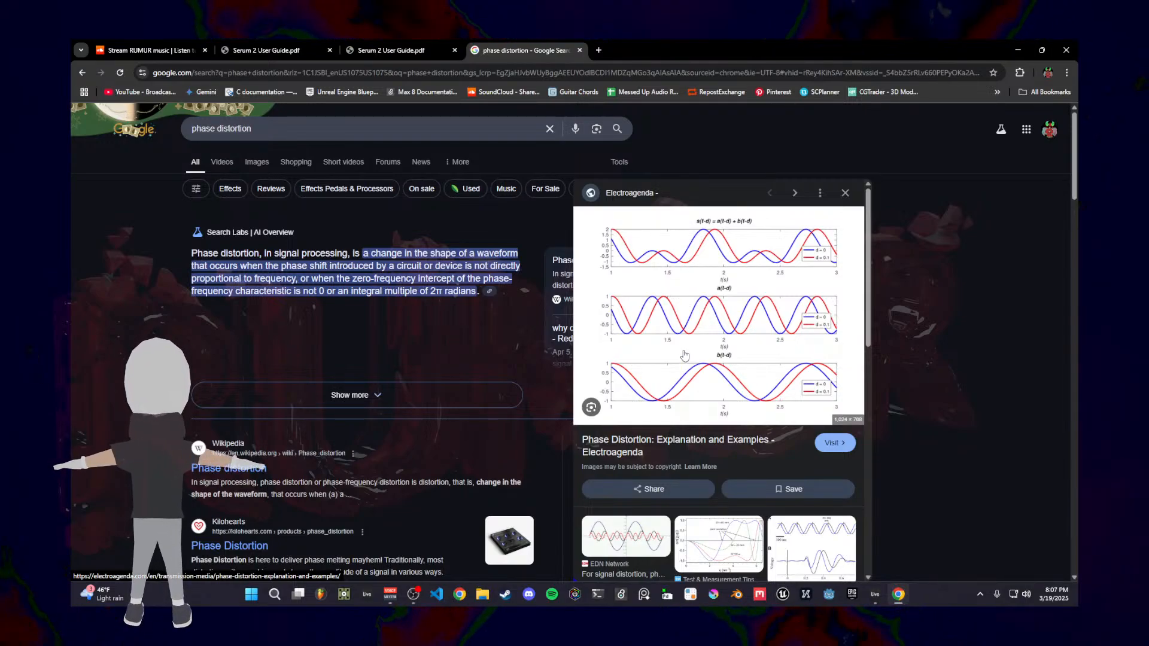
{"action": "scroll", "coordinate": [796, 329], "scroll_direction": "down", "scroll_amount": 1}
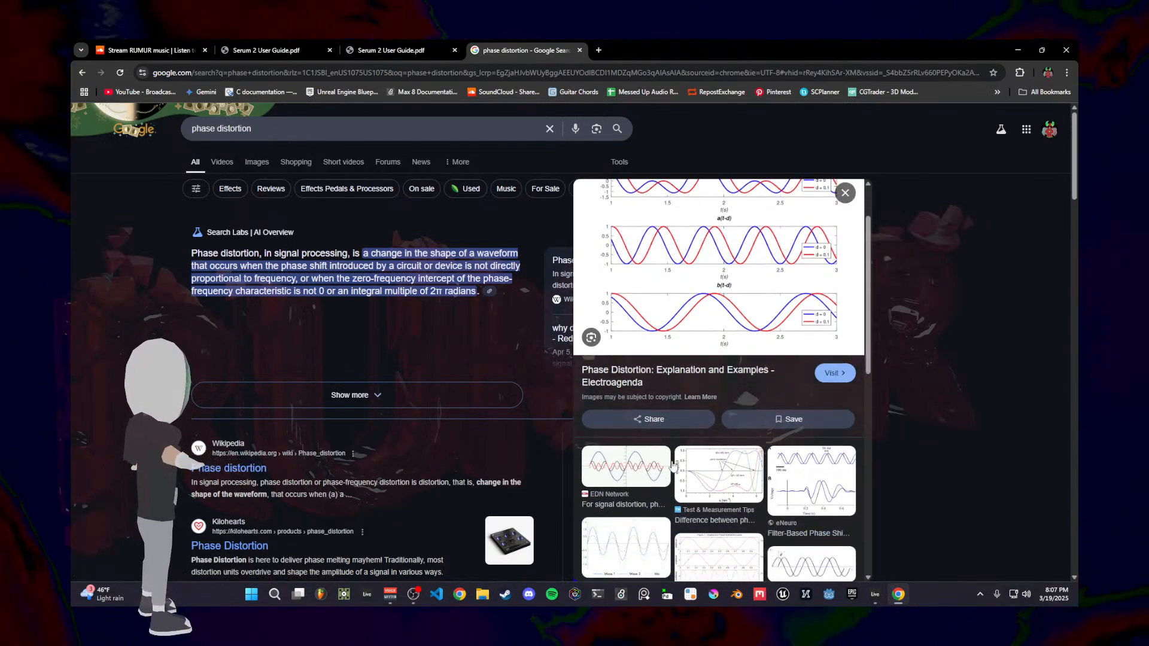
{"action": "left_click", "coordinate": [841, 203]}
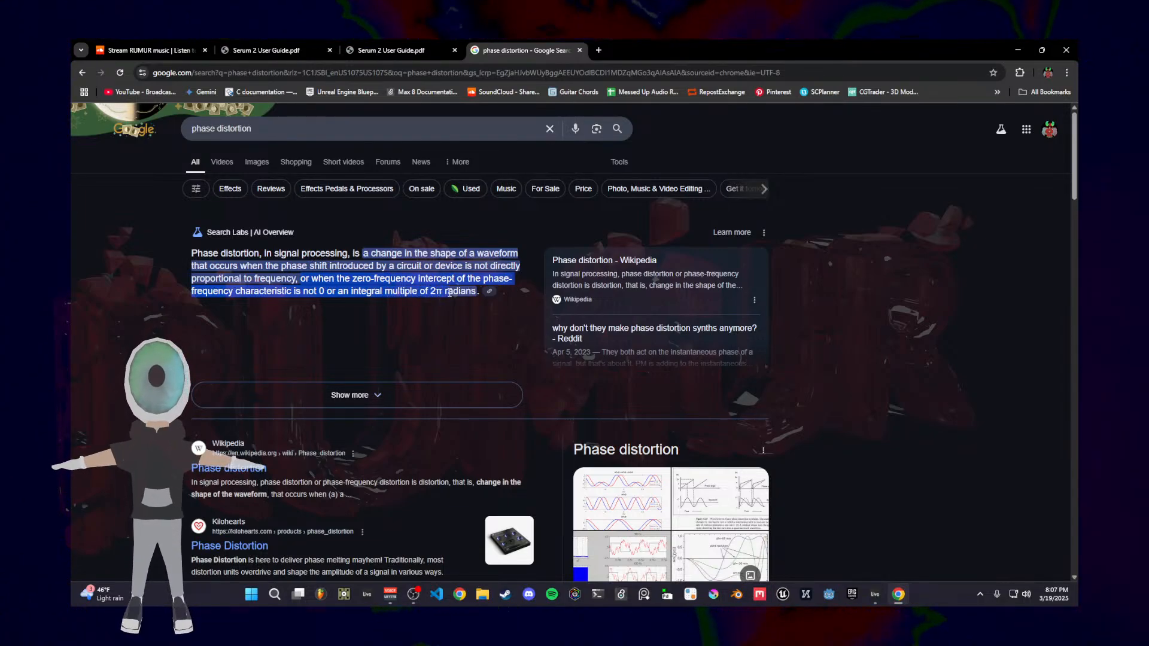
Step: Expand the AI overview, then open the Wikipedia article "Phase distortion" and skim it down to the references
{"action": "left_click", "coordinate": [431, 401]}
{"action": "scroll", "coordinate": [391, 328], "scroll_direction": "down", "scroll_amount": 1}
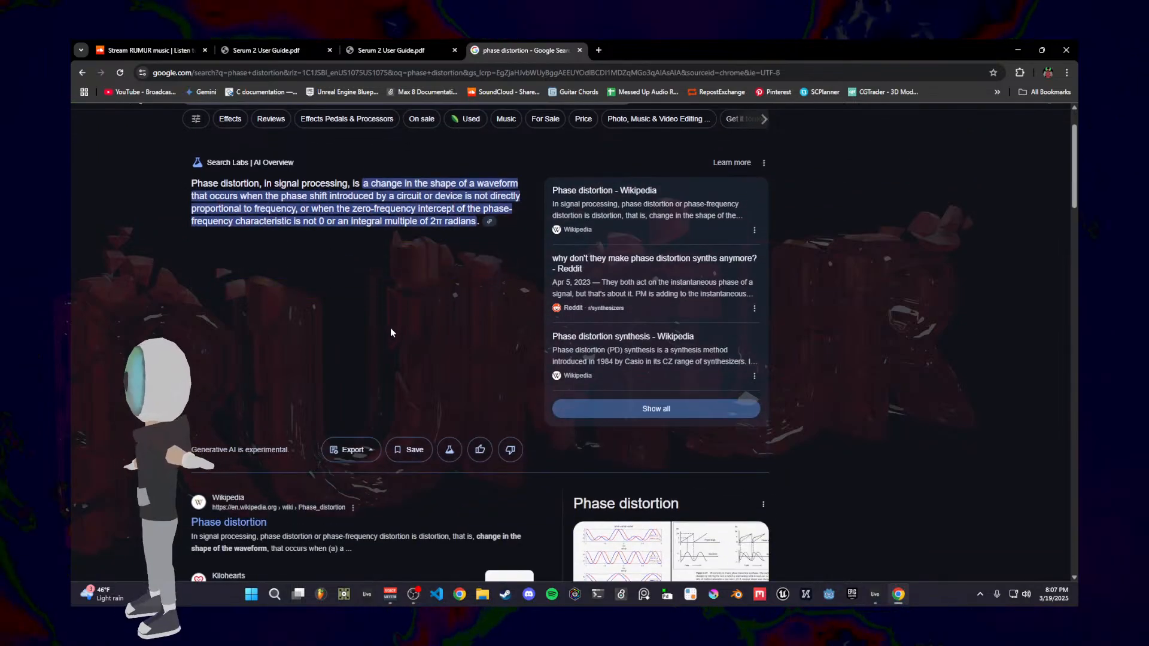
{"action": "scroll", "coordinate": [346, 383], "scroll_direction": "down", "scroll_amount": 2}
{"action": "left_click", "coordinate": [230, 379]}
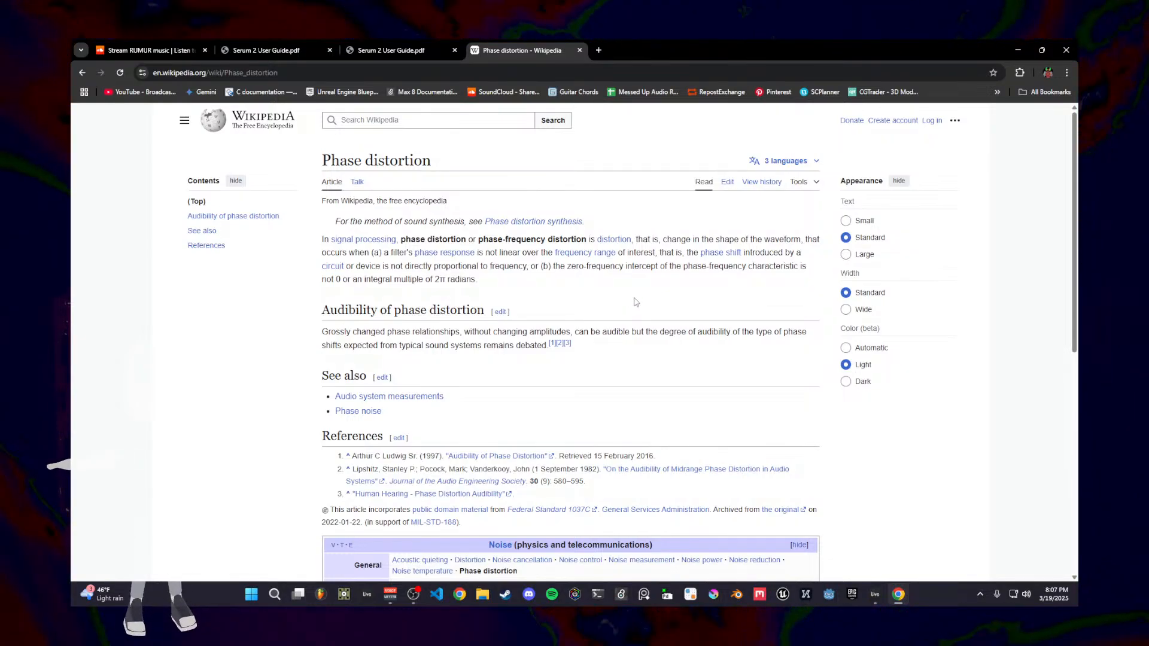
{"action": "scroll", "coordinate": [479, 251], "scroll_direction": "down", "scroll_amount": 3}
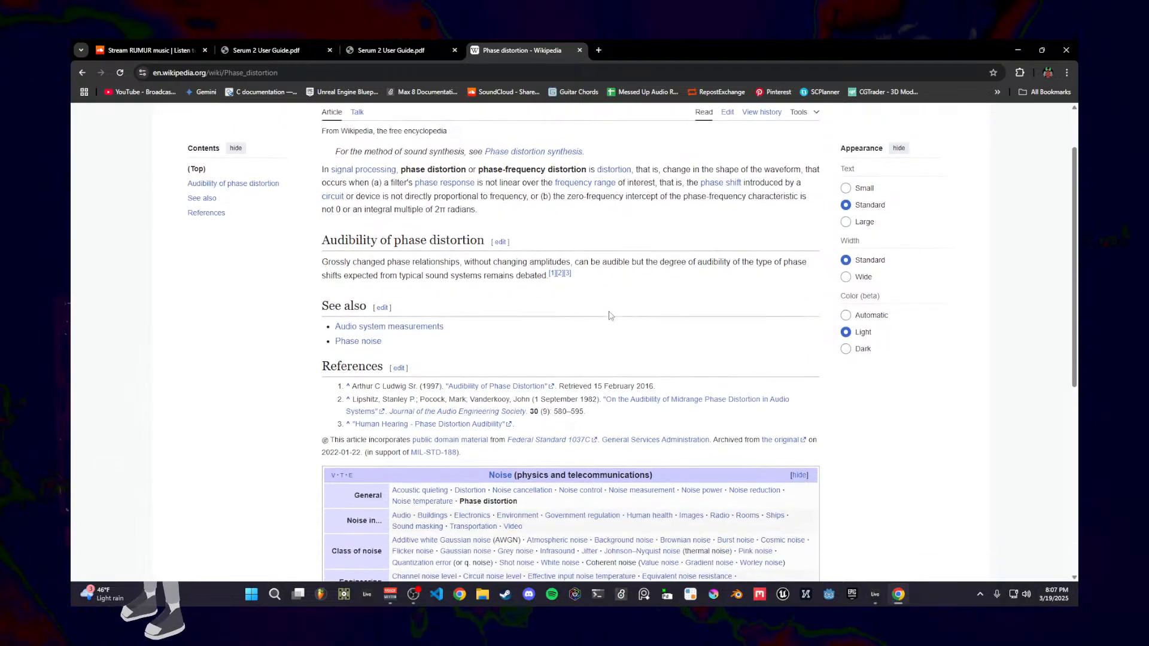
{"action": "scroll", "coordinate": [335, 201], "scroll_direction": "up", "scroll_amount": 1}
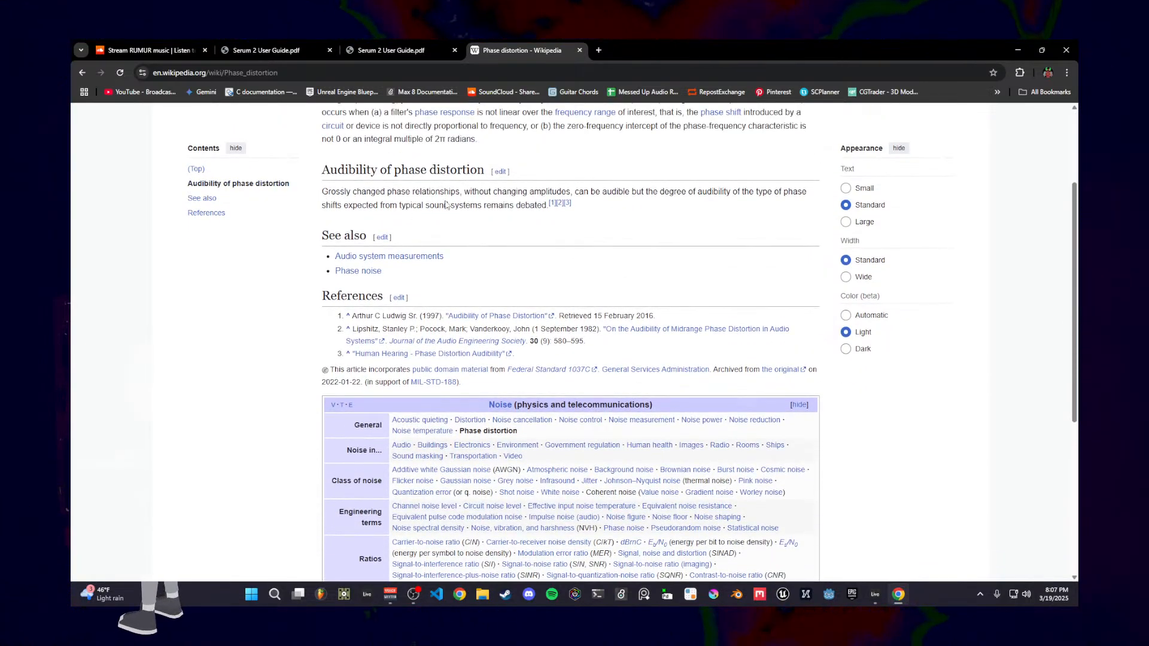
Step: Read the "Audibility of phase distortion" section, marking the sentence about the audibility of phase shifts while reading
{"action": "left_click_drag", "start_coordinate": [571, 192], "coordinate": [808, 201]}
{"action": "left_click", "coordinate": [630, 189]}
{"action": "left_click", "coordinate": [747, 200]}
{"action": "left_click", "coordinate": [794, 207]}
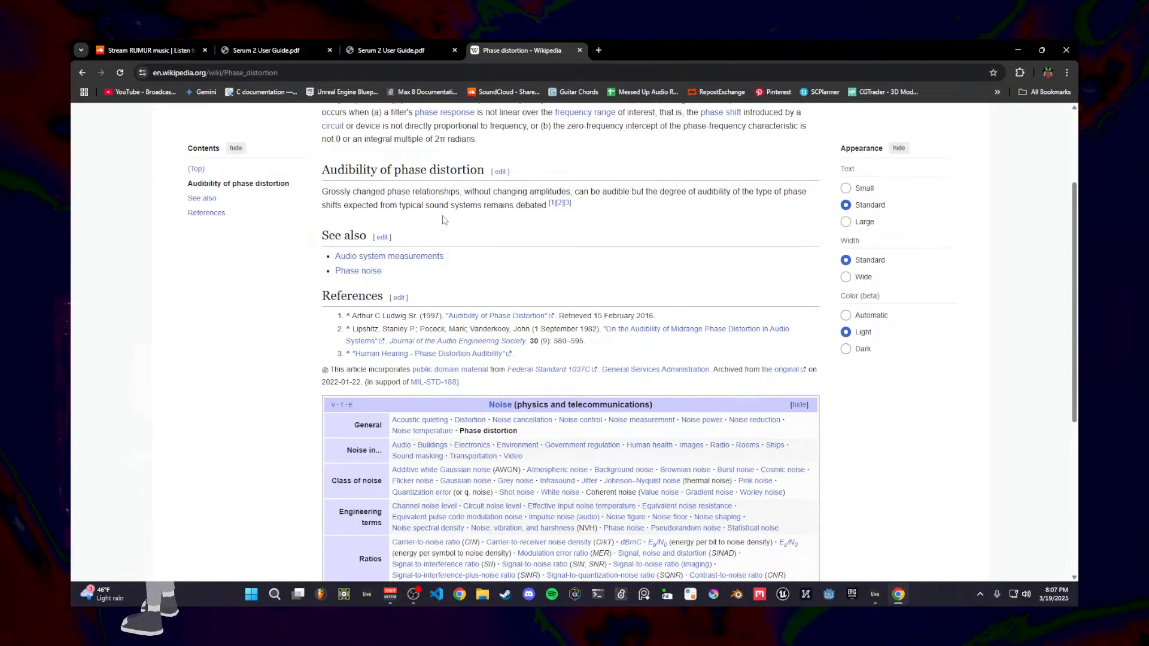
{"action": "left_click_drag", "start_coordinate": [358, 205], "coordinate": [518, 214]}
{"action": "left_click", "coordinate": [600, 230]}
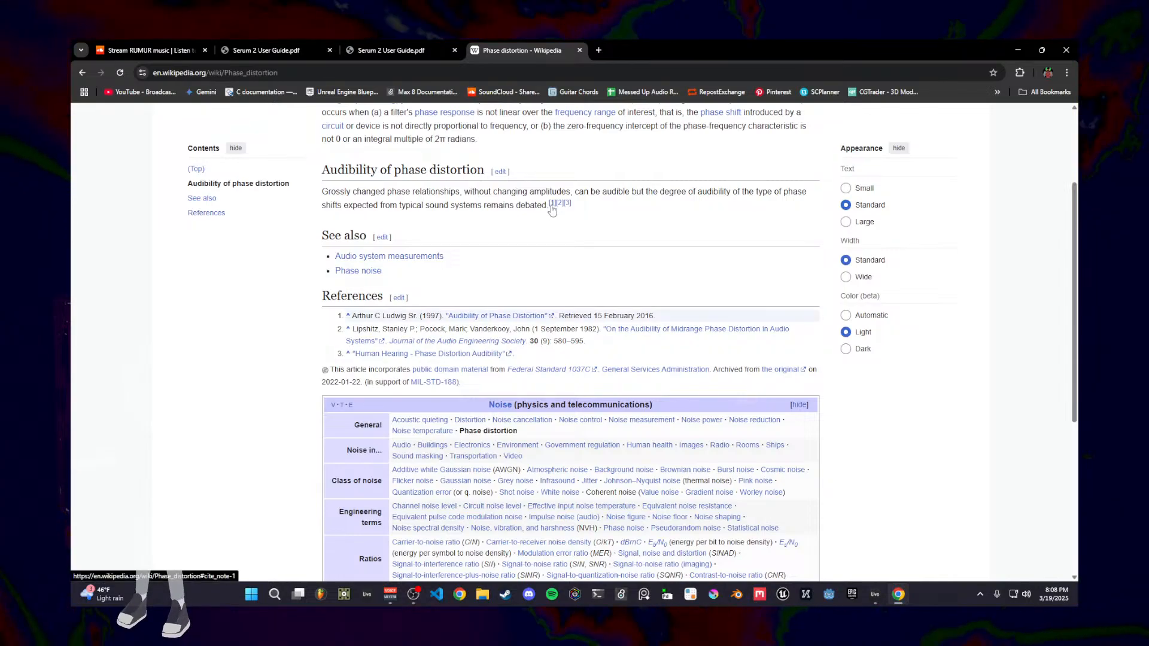
Step: Open citation 1 of the audibility section in a new tab and switch to that tab
{"action": "right_click", "coordinate": [551, 205]}
{"action": "left_click", "coordinate": [623, 213]}
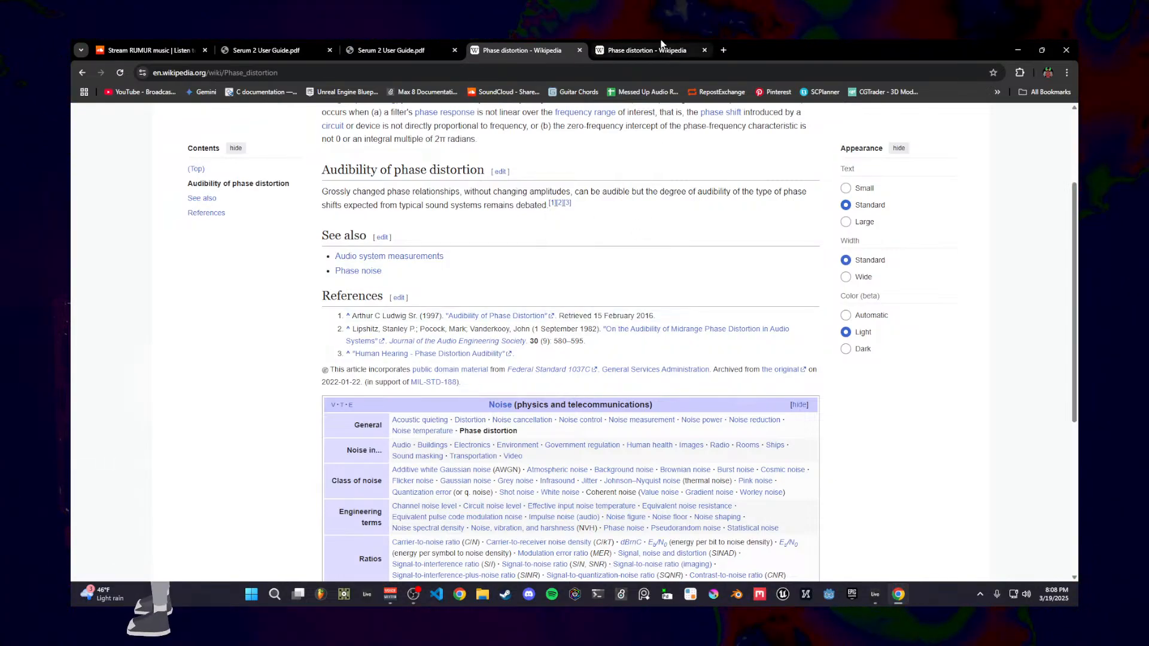
{"action": "left_click", "coordinate": [661, 44]}
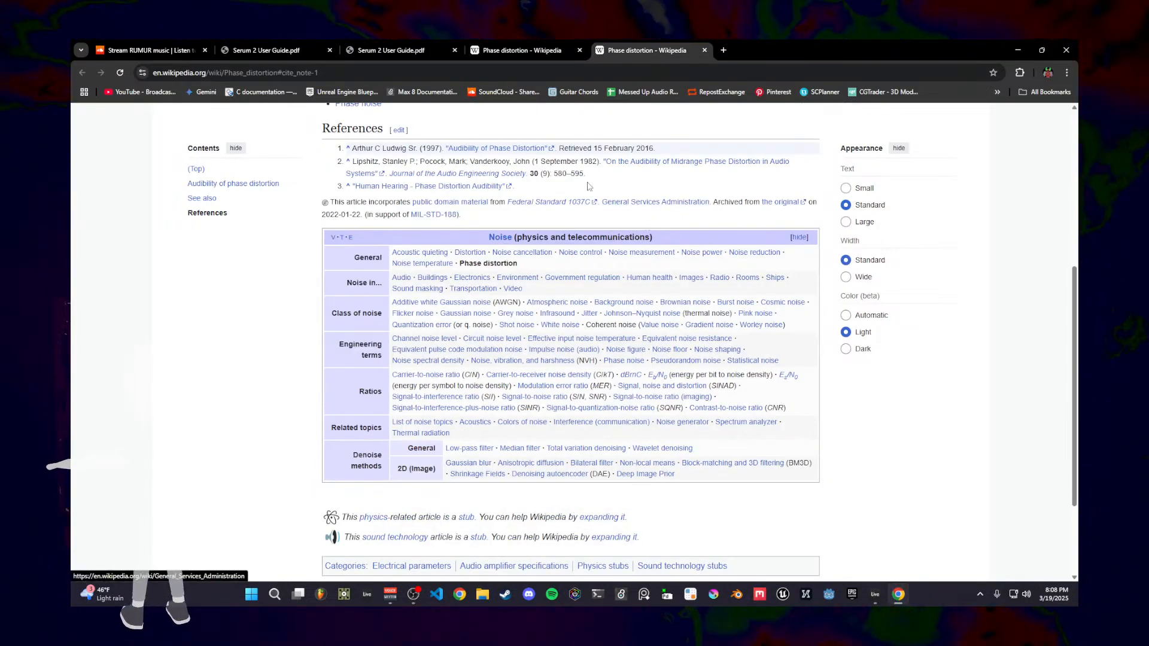
Step: Open the three phase distortion audibility sources from the article's references in separate new tabs
{"action": "right_click", "coordinate": [509, 149]}
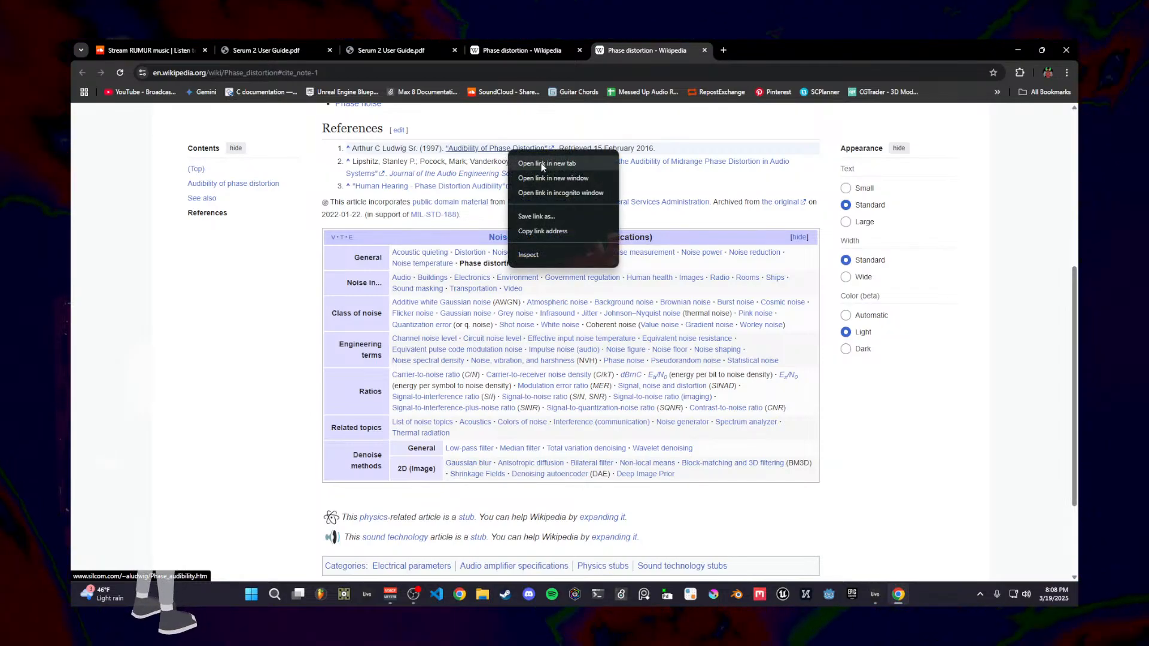
{"action": "left_click", "coordinate": [542, 163]}
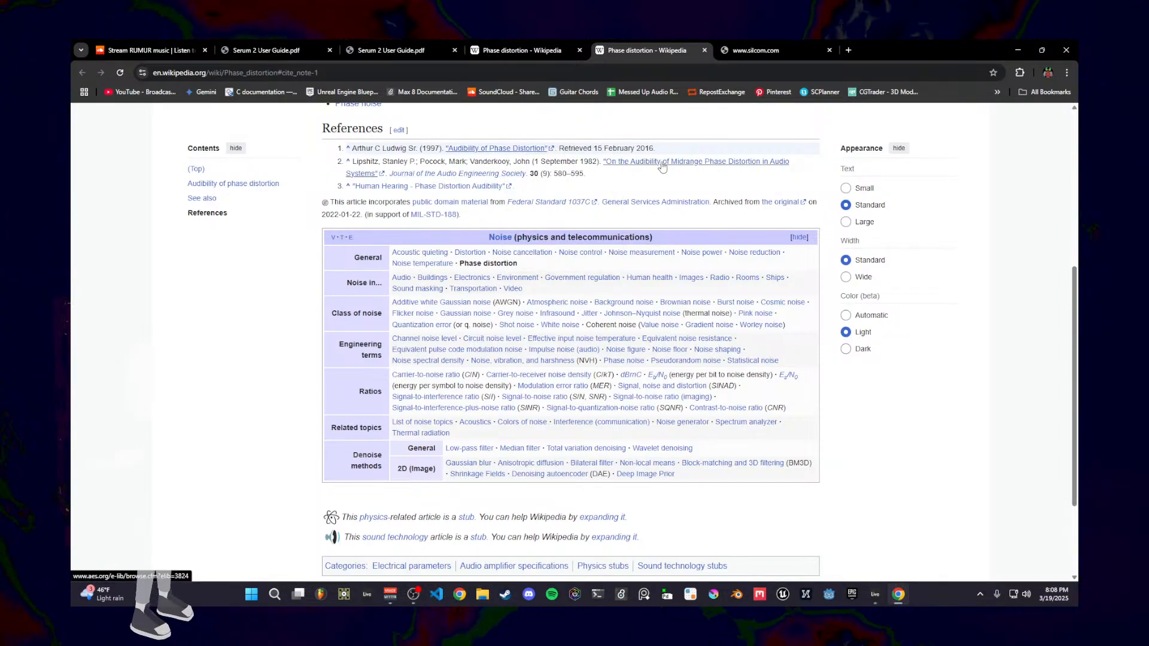
{"action": "right_click", "coordinate": [646, 170]}
{"action": "left_click", "coordinate": [681, 182]}
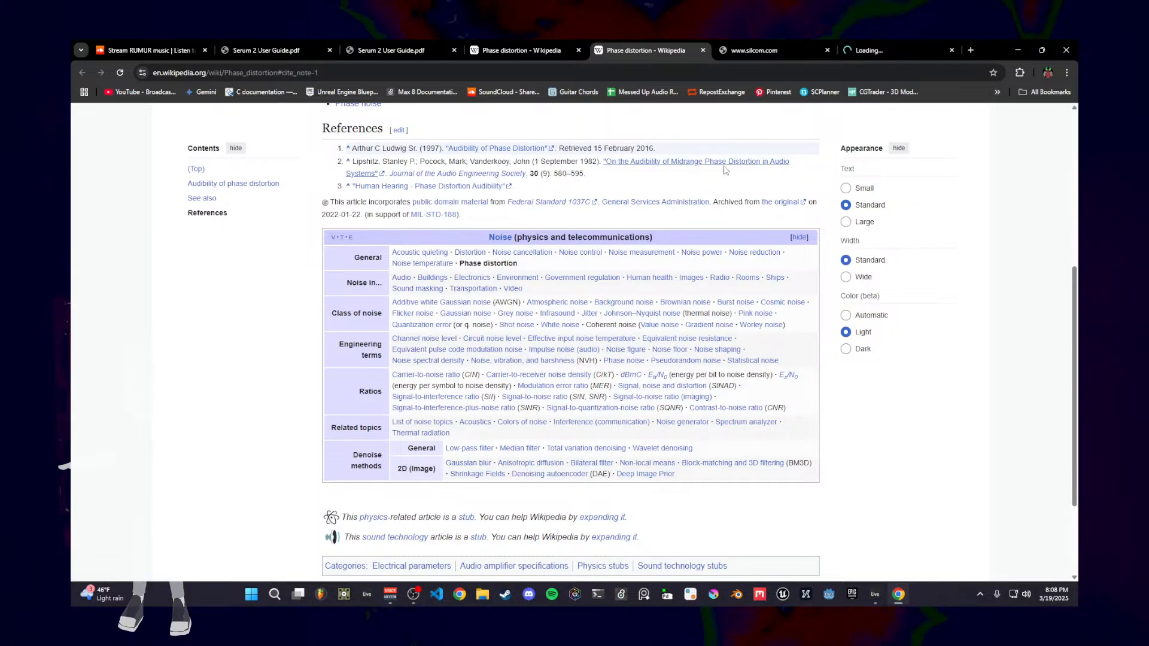
{"action": "right_click", "coordinate": [413, 185]}
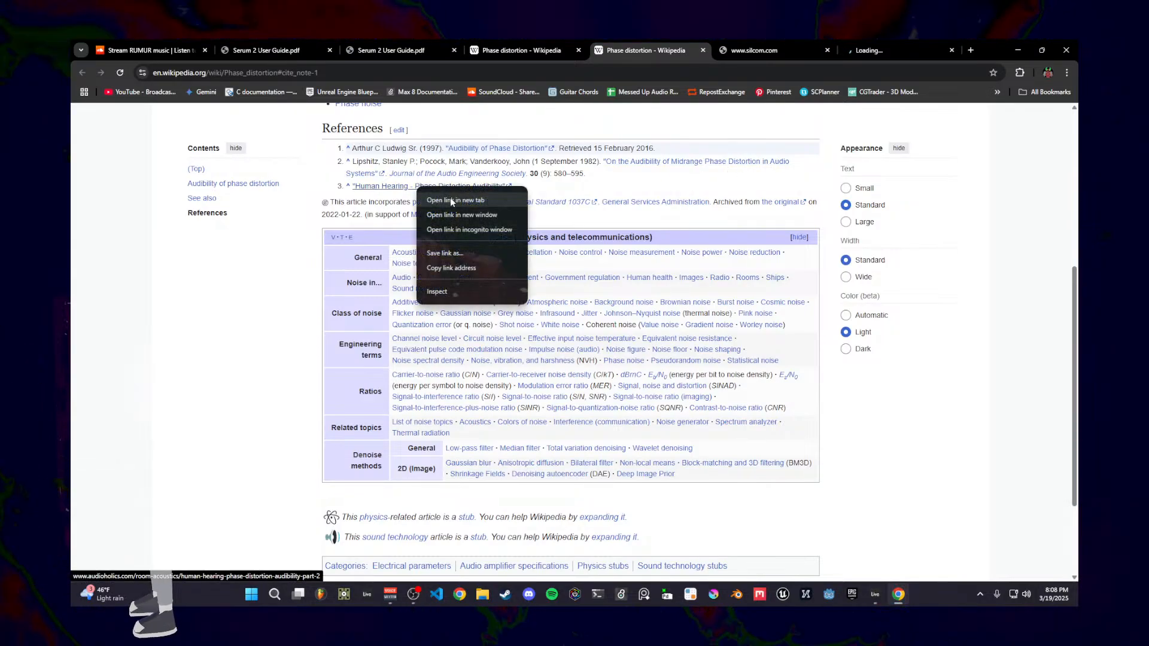
{"action": "left_click", "coordinate": [446, 193]}
Step: Check the silcom.com source, close its tab, and switch to the "Human Hearing - Phase Distortion Audibility" article
{"action": "left_click", "coordinate": [683, 51]}
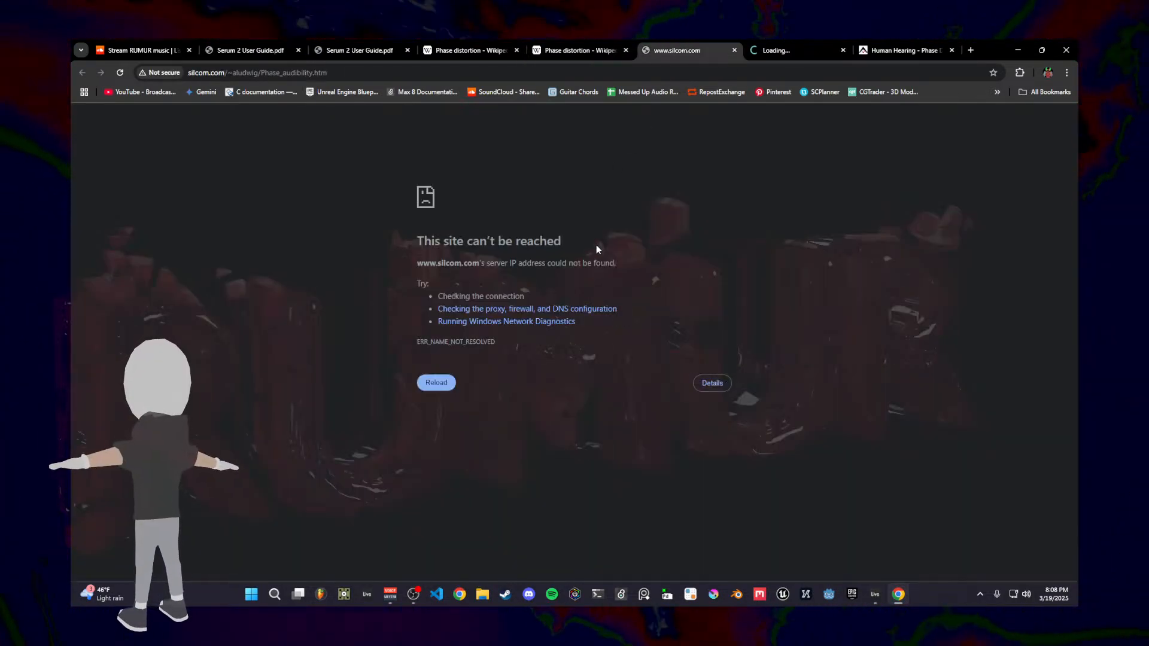
{"action": "left_click", "coordinate": [736, 51]}
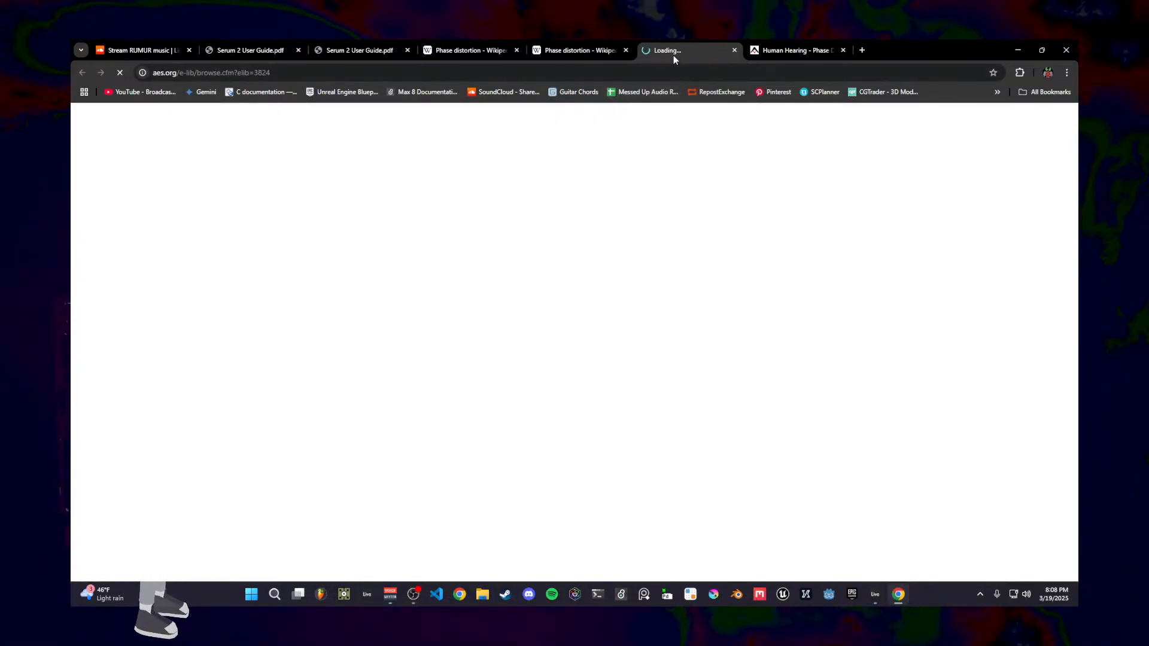
{"action": "left_click", "coordinate": [796, 51]}
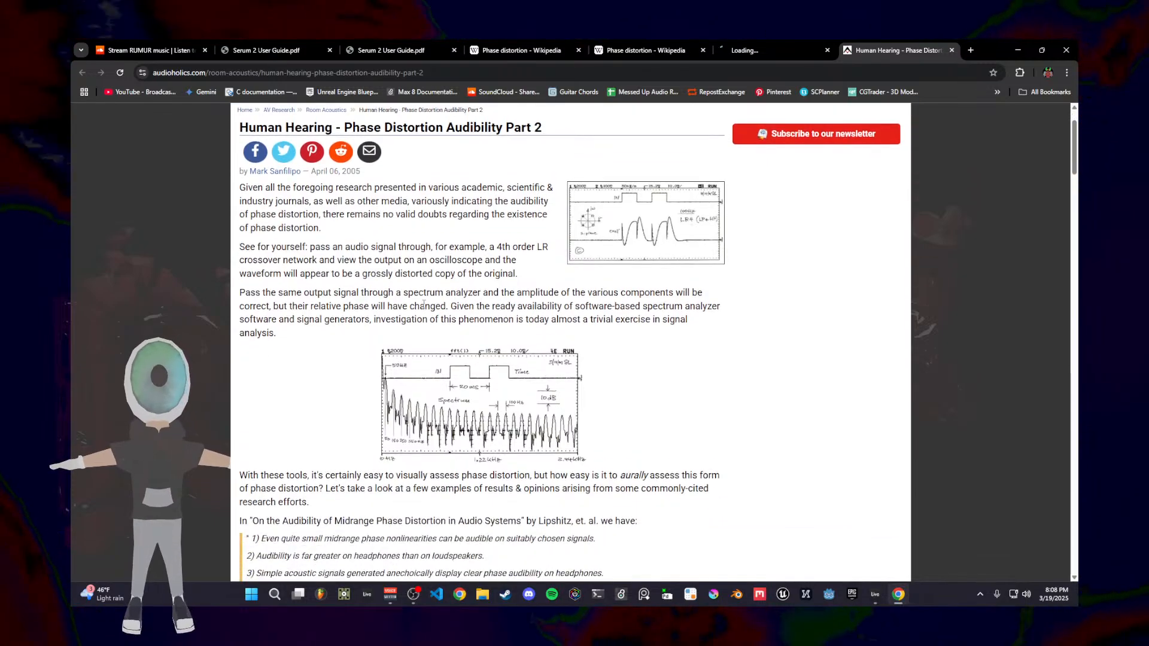
Step: Enlarge the Audioholics article and read its opening paragraphs on phase distortion, including the oscilloscope and spectrum figures
{"action": "key", "text": "ctrl+plus"}
{"action": "key", "text": "ctrl+plus"}
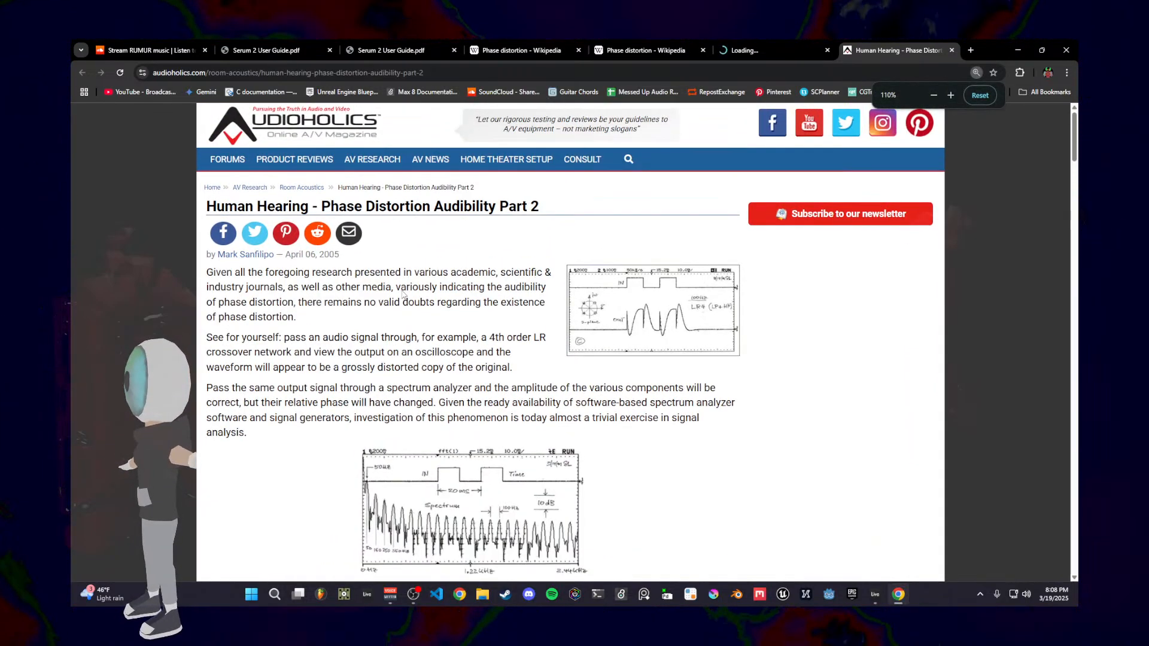
{"action": "left_click", "coordinate": [205, 72]}
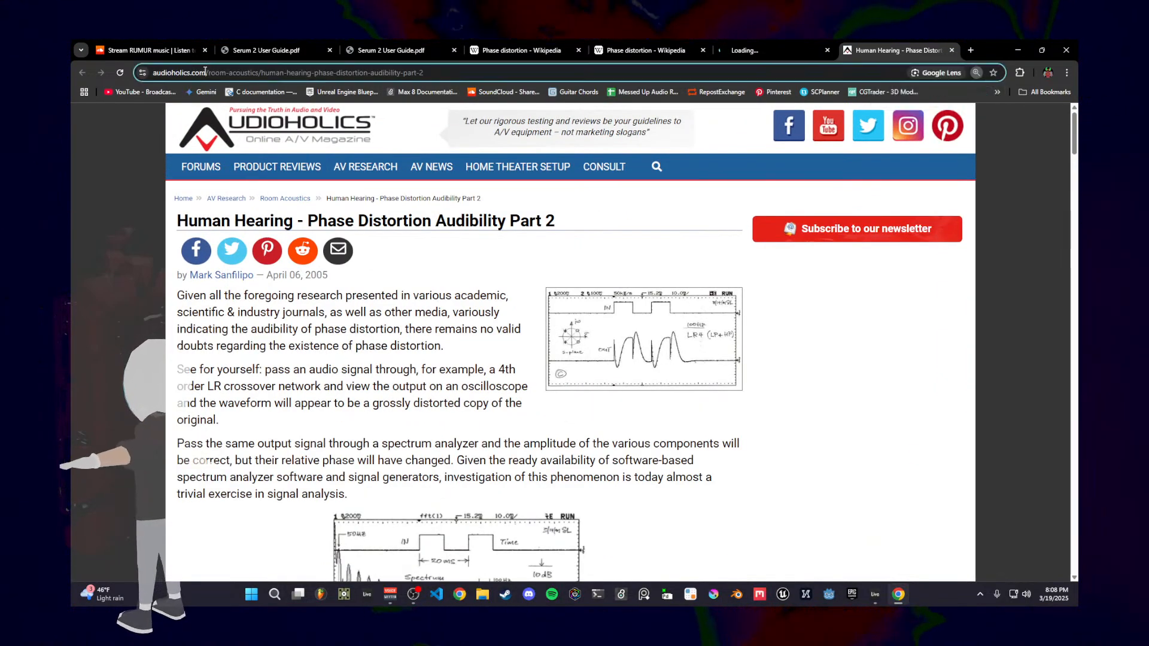
{"action": "scroll", "coordinate": [229, 127], "scroll_direction": "down", "scroll_amount": 2}
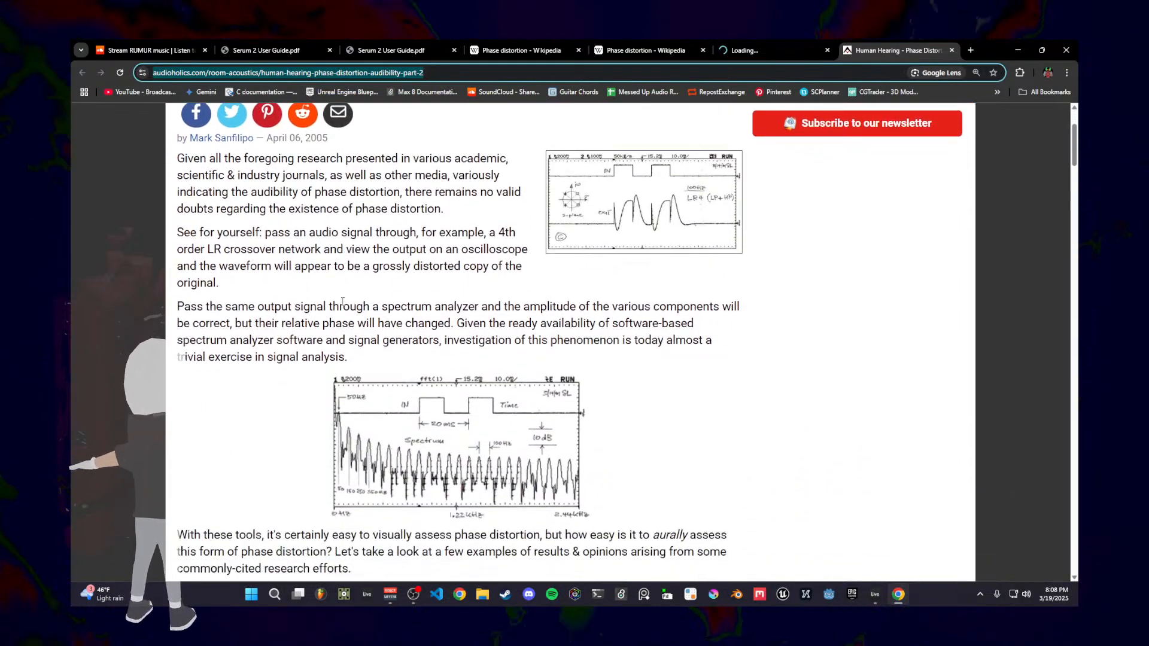
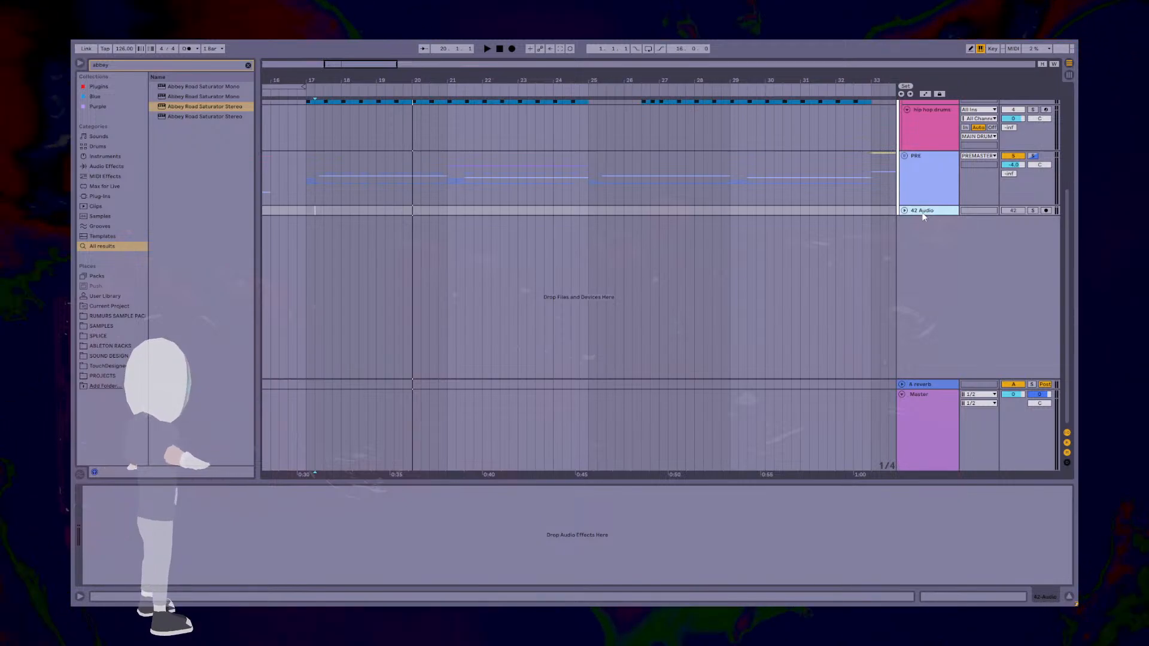
Step: In Ableton Live, insert a MIDI track below the 42 Audio track and unfold the audio track
{"action": "key", "text": "ctrl+shift+t"}
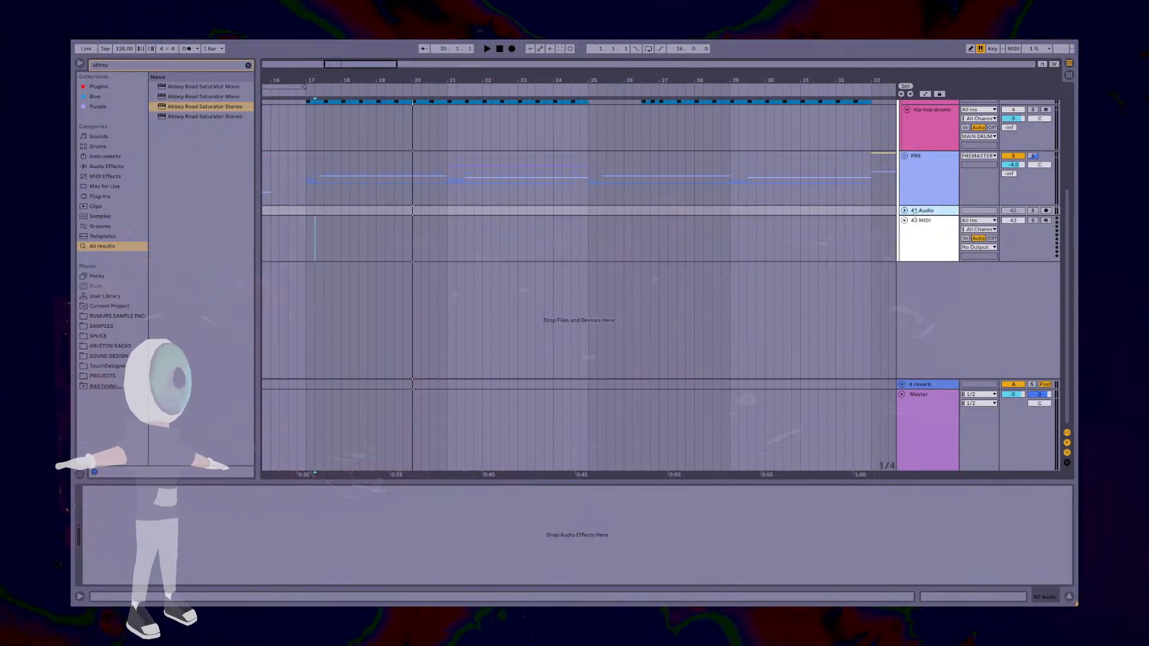
{"action": "left_click", "coordinate": [905, 211]}
{"action": "left_click_drag", "start_coordinate": [920, 222], "coordinate": [917, 319]}
Step: Fold the PREMASTER group, deactivate it and turn off its solo, and select the new MIDI track
{"action": "scroll", "coordinate": [926, 287], "scroll_direction": "up", "scroll_amount": 3}
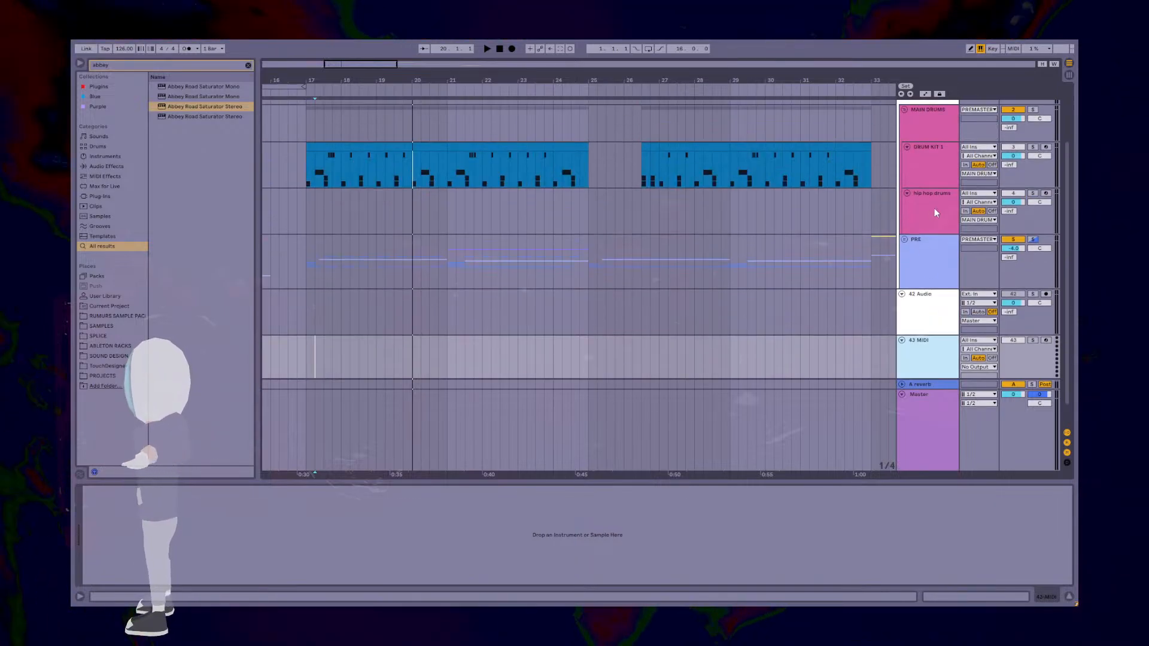
{"action": "left_click", "coordinate": [903, 105]}
{"action": "left_click", "coordinate": [1012, 105]}
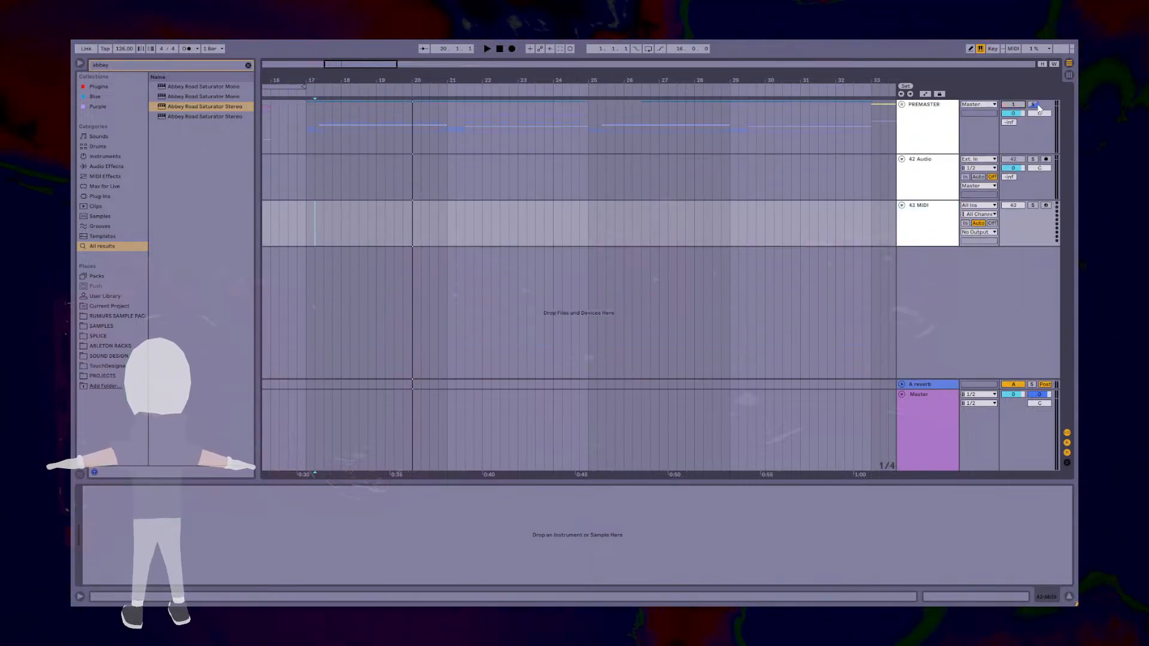
{"action": "left_click", "coordinate": [940, 226]}
Step: Clear the "abbey" browser search and load Serum 2 from the Plugins collection onto the new MIDI track
{"action": "left_click_drag", "start_coordinate": [157, 66], "coordinate": [71, 66]}
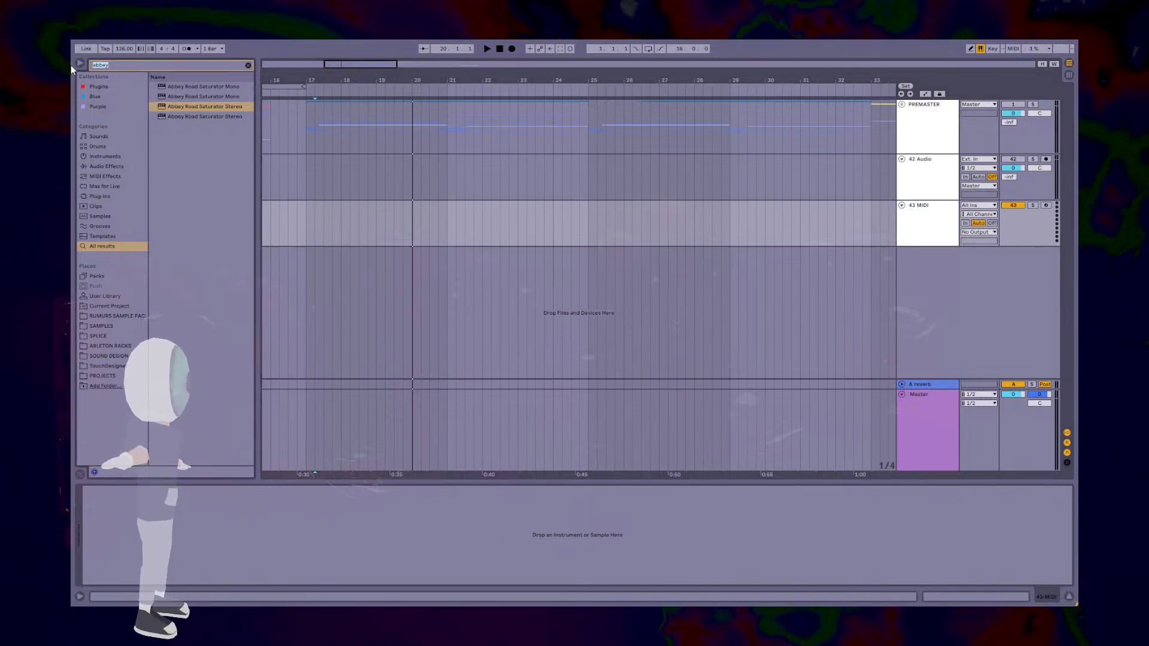
{"action": "left_click", "coordinate": [248, 65]}
{"action": "left_click", "coordinate": [95, 87]}
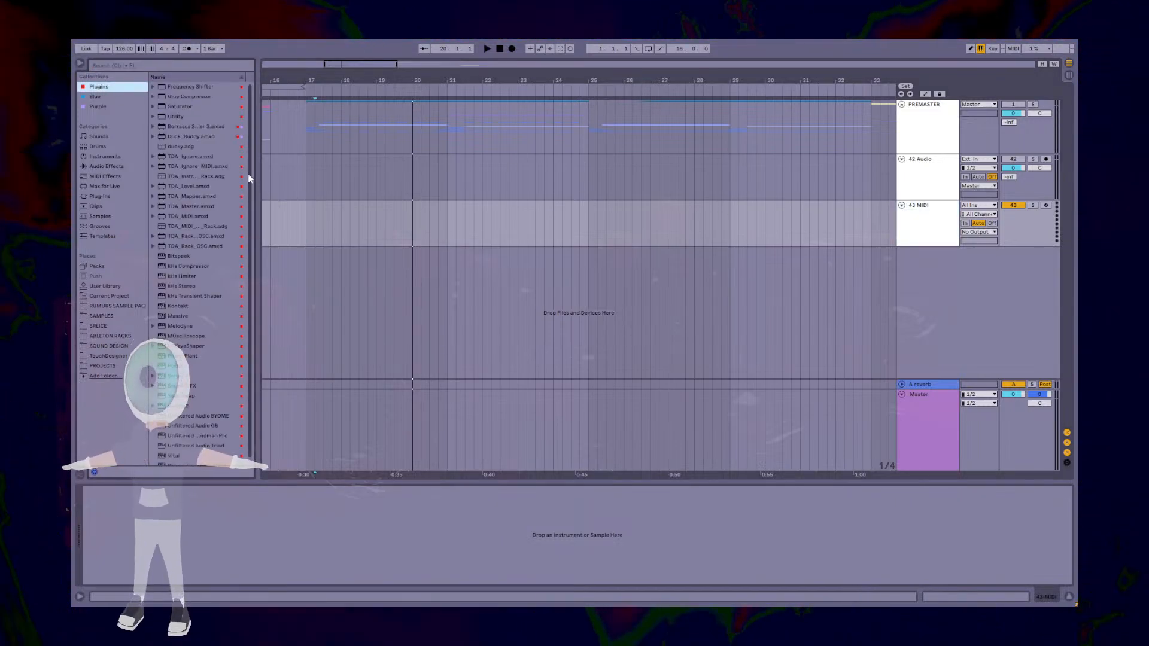
{"action": "scroll", "coordinate": [248, 174], "scroll_direction": "down", "scroll_amount": 3}
{"action": "left_click_drag", "start_coordinate": [216, 372], "coordinate": [300, 572]}
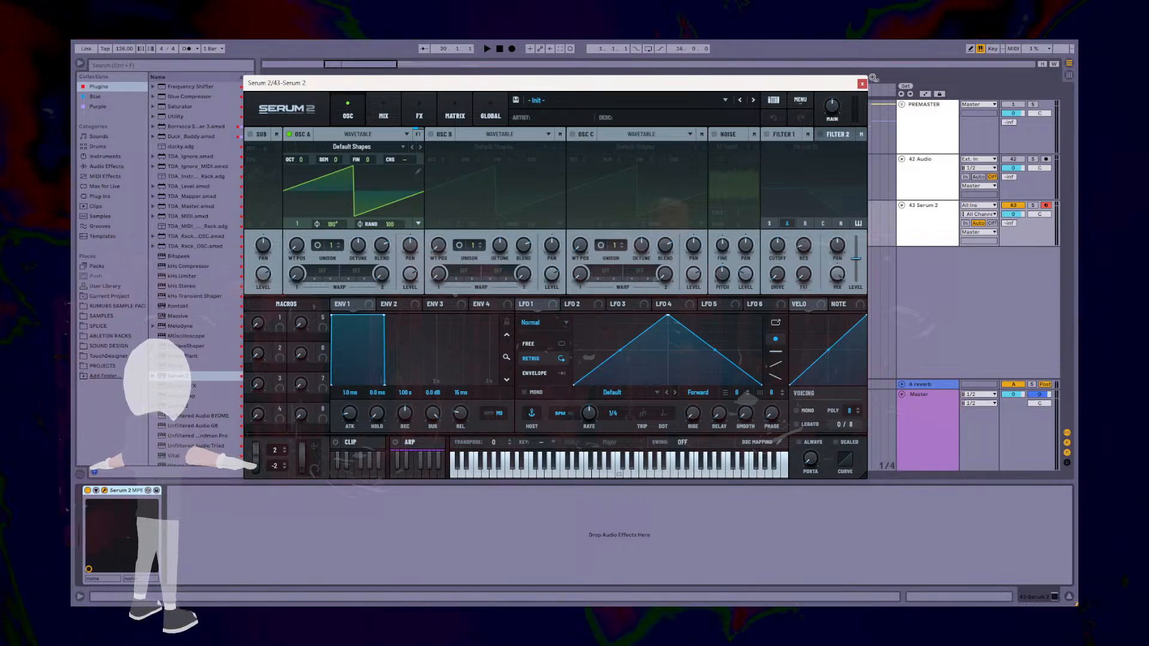
Step: Close the Serum 2 window and create a two-beat MIDI clip at bar 41 on the Serum 2 track
{"action": "left_click", "coordinate": [861, 83]}
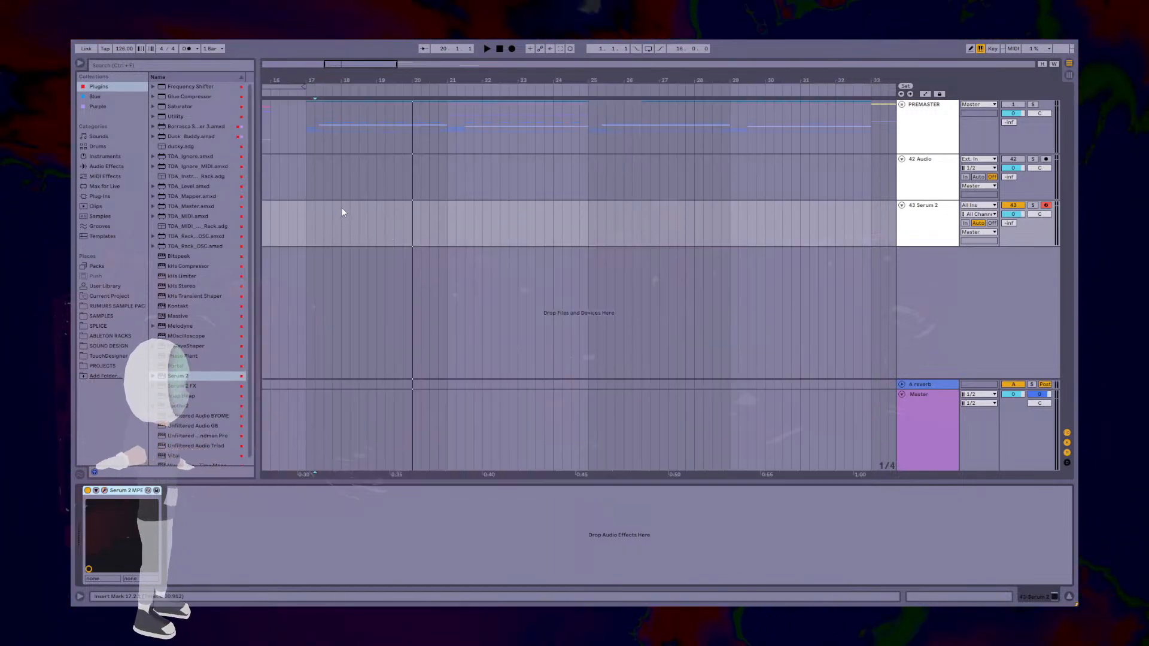
{"action": "left_click_drag", "start_coordinate": [370, 66], "coordinate": [509, 224]}
{"action": "double_click", "coordinate": [509, 224]}
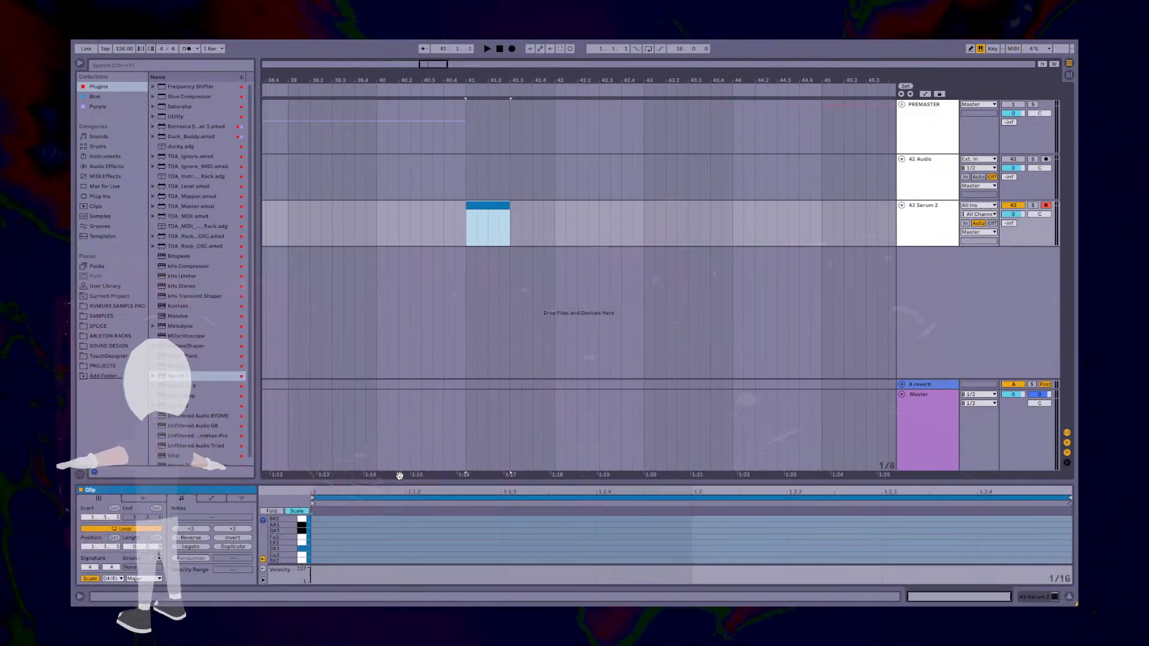
Step: Enlarge the clip's note editor, draw a D#2 note across the whole clip, and fold the Master track
{"action": "left_click_drag", "start_coordinate": [399, 476], "coordinate": [399, 267]}
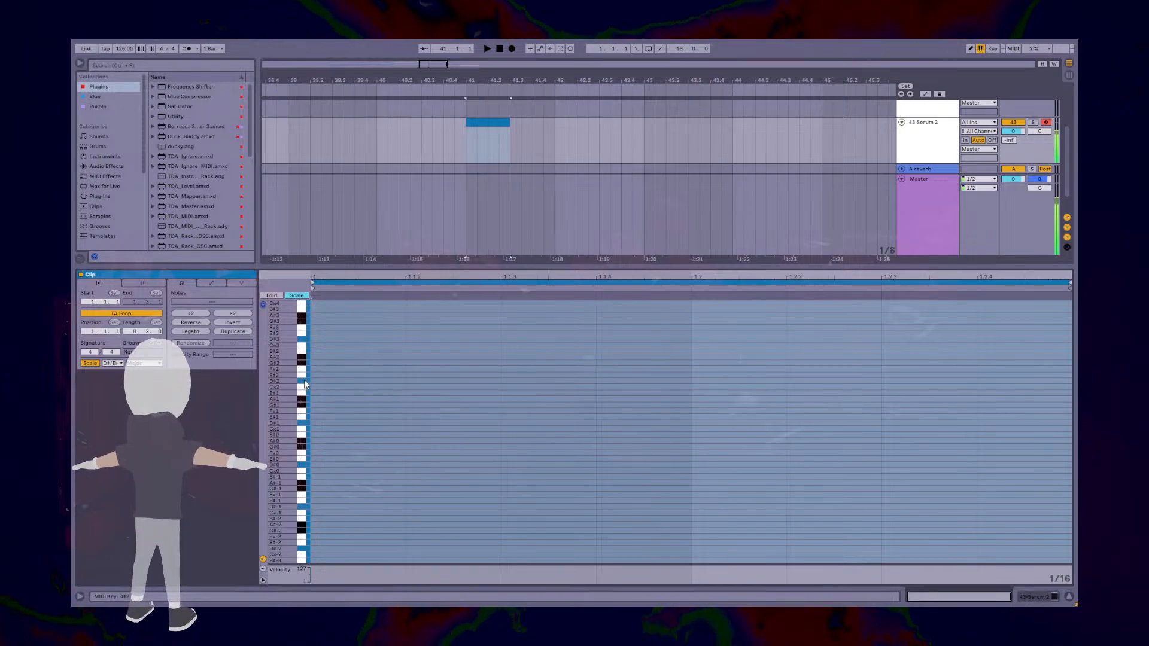
{"action": "key", "text": "b"}
{"action": "left_click", "coordinate": [317, 380]}
{"action": "left_click_drag", "start_coordinate": [411, 380], "coordinate": [1070, 380]}
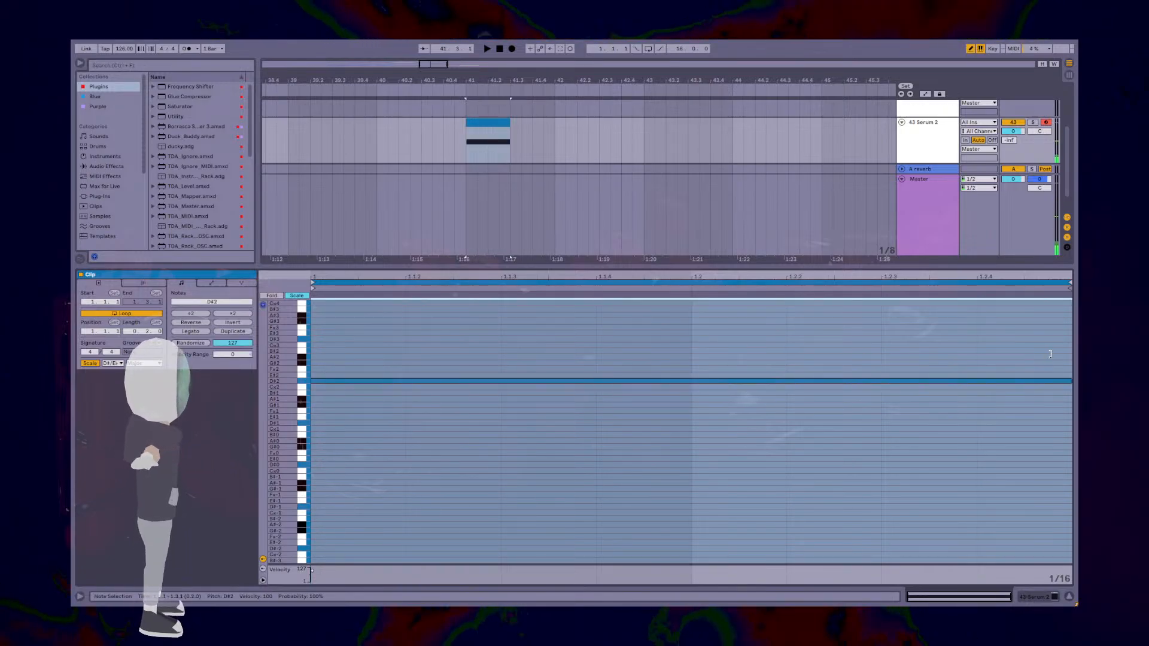
{"action": "left_click", "coordinate": [902, 179]}
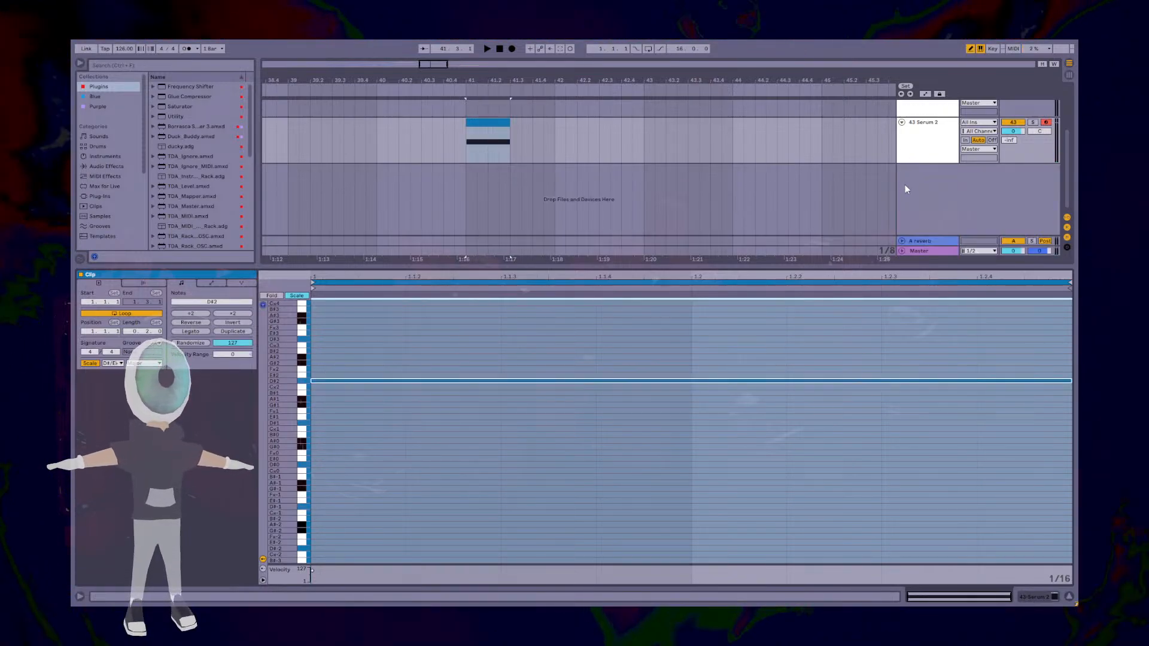
{"action": "right_click", "coordinate": [920, 140]}
{"action": "key", "text": "Escape"}
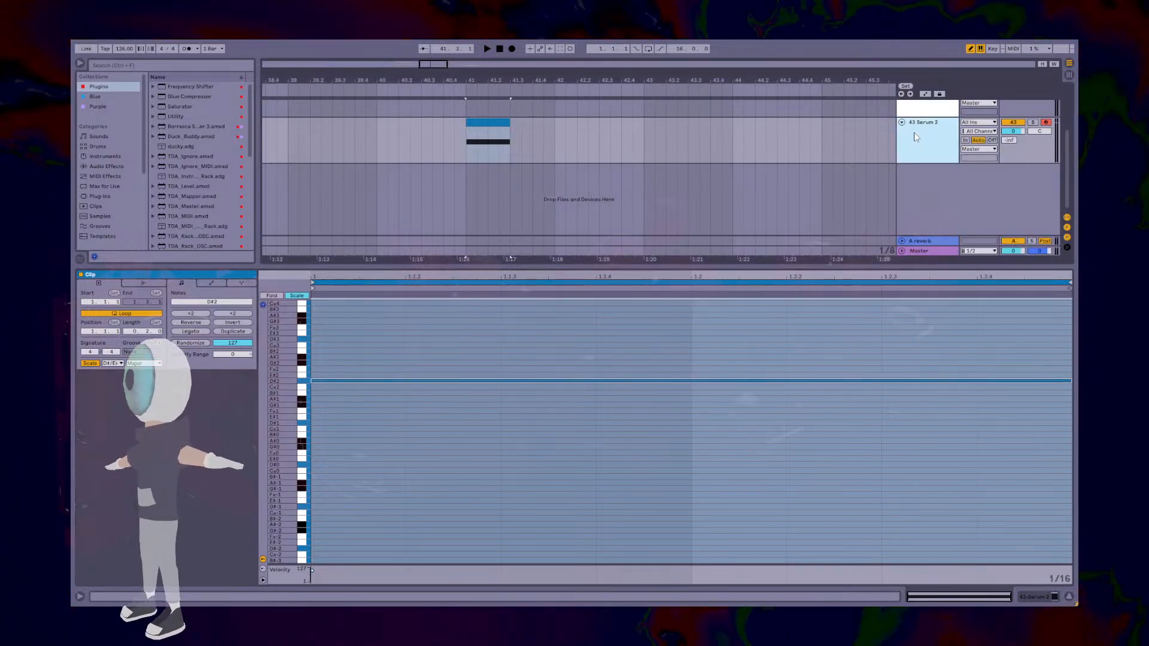
Step: Search all browser content for "kh" and load kHs Phase Distortion onto the Serum 2 track
{"action": "left_click", "coordinate": [167, 66]}
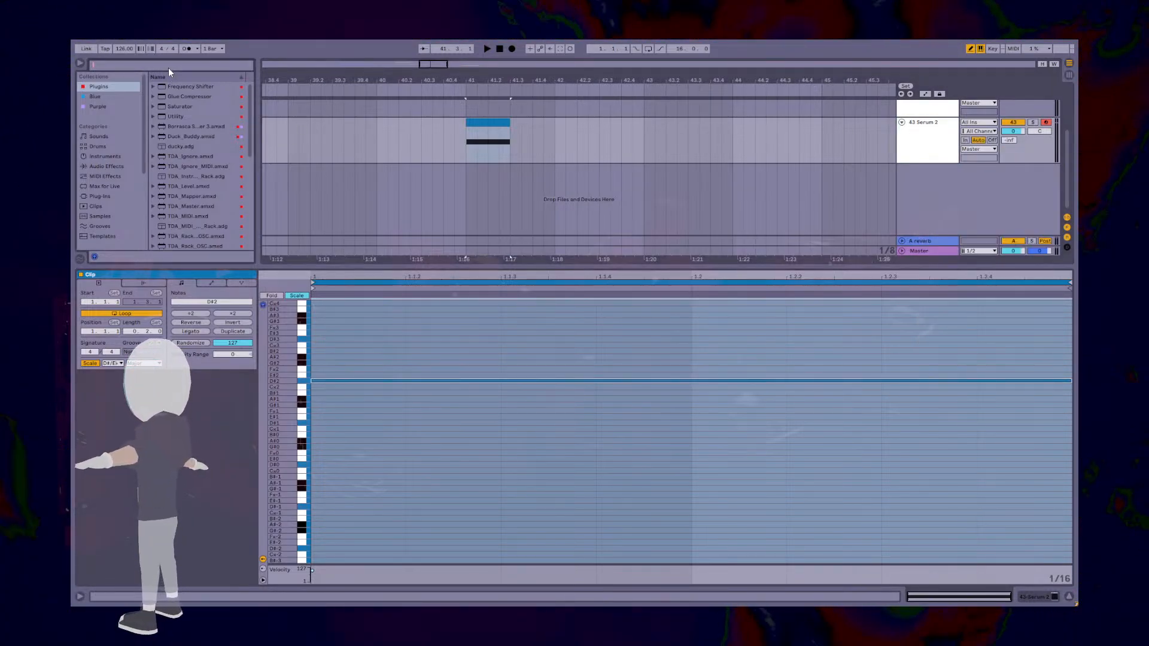
{"action": "type", "text": "kh"}
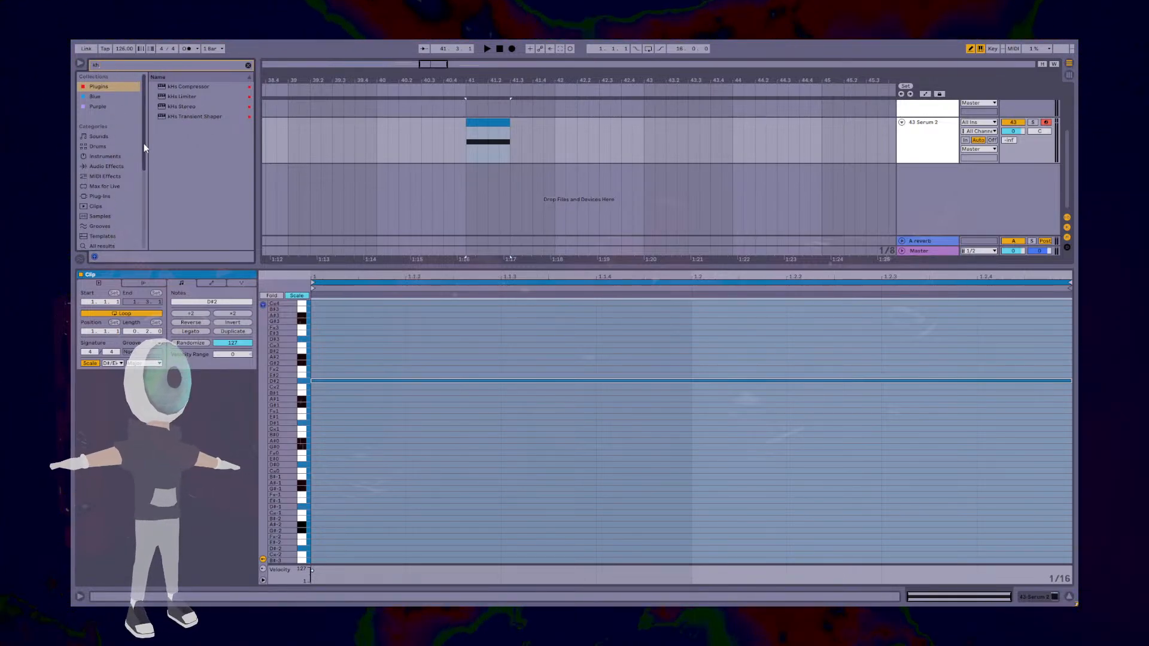
{"action": "left_click_drag", "start_coordinate": [143, 149], "coordinate": [117, 235]}
{"action": "left_click", "coordinate": [99, 106]}
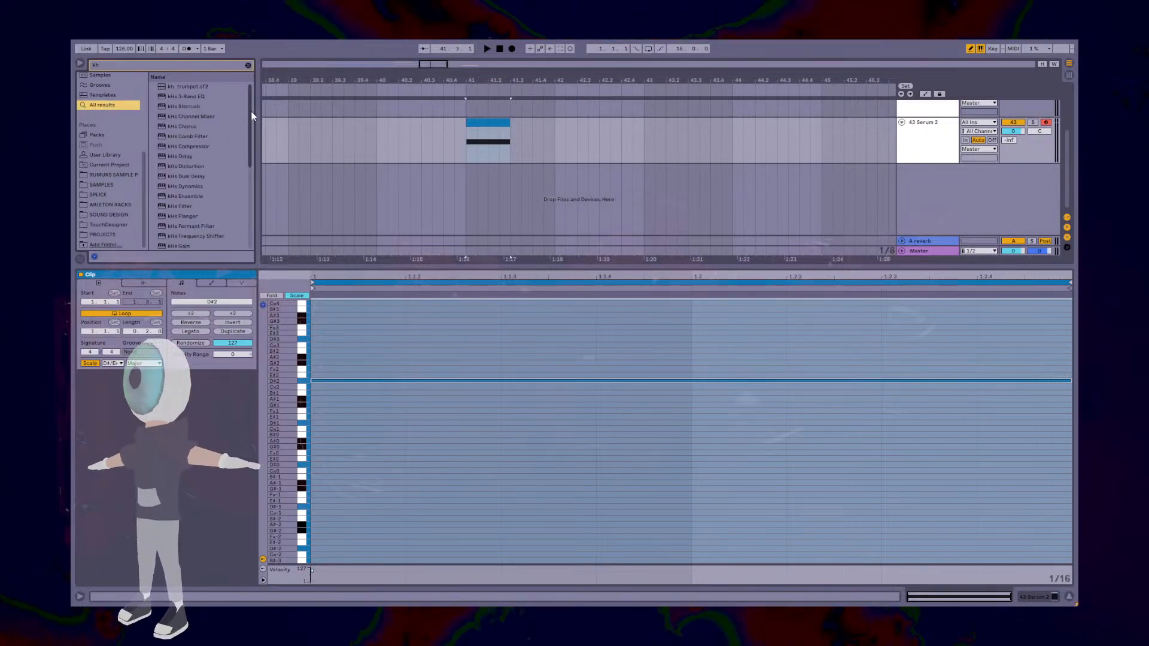
{"action": "left_click_drag", "start_coordinate": [252, 159], "coordinate": [241, 214]}
{"action": "left_click_drag", "start_coordinate": [195, 184], "coordinate": [931, 143]}
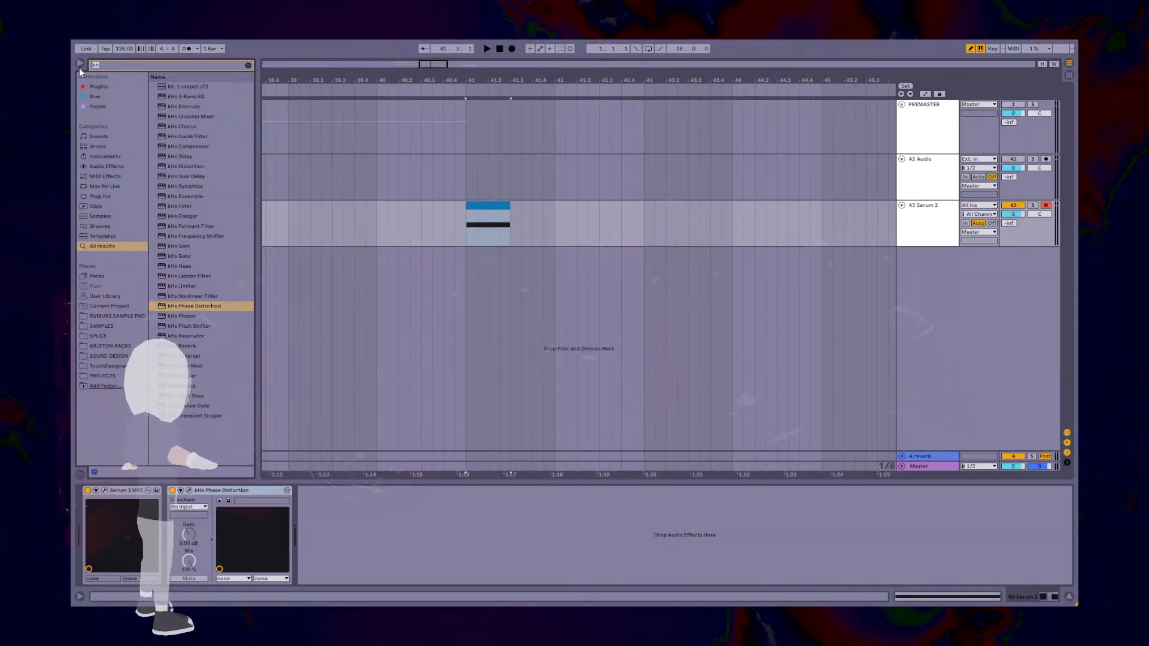
Step: Search the browser for "melda" and add MOscilloscope after kHs Phase Distortion in the device chain
{"action": "type", "text": "melda"}
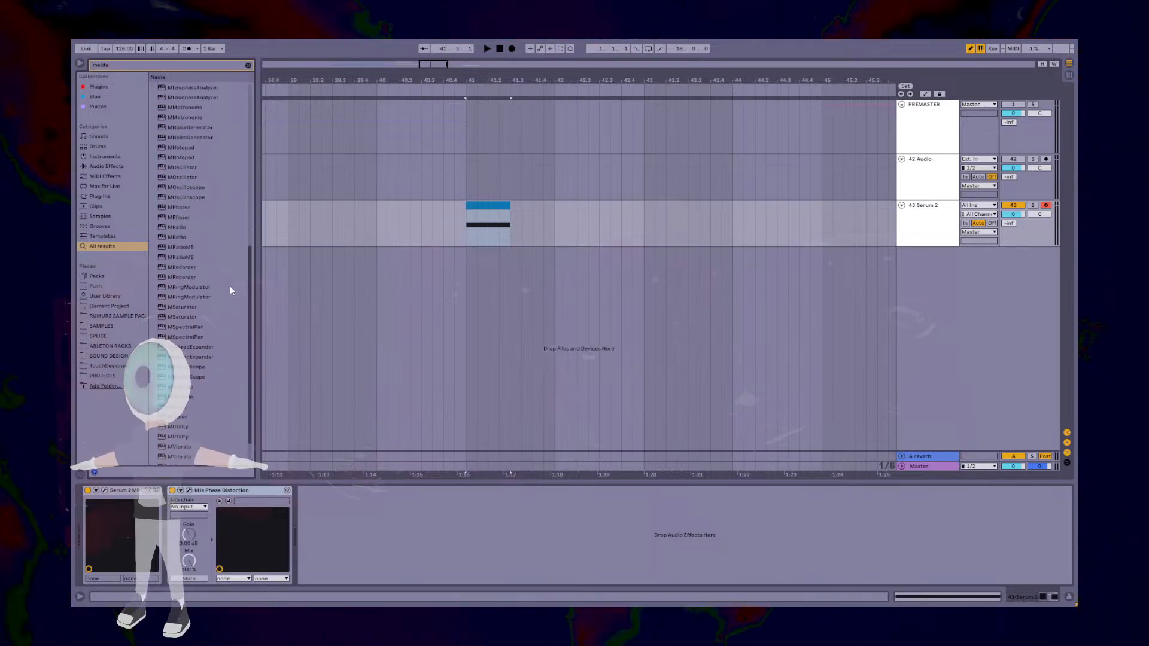
{"action": "scroll", "coordinate": [233, 300], "scroll_direction": "down", "scroll_amount": 10}
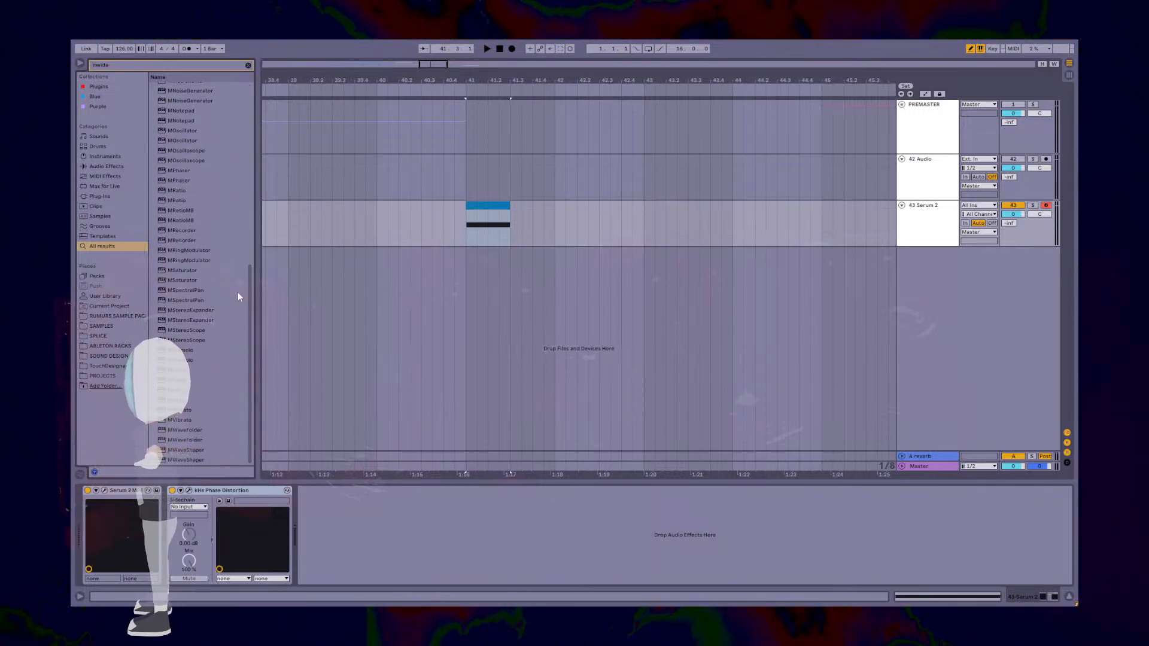
{"action": "left_click_drag", "start_coordinate": [258, 317], "coordinate": [269, 317]}
{"action": "left_click_drag", "start_coordinate": [394, 526], "coordinate": [392, 526]}
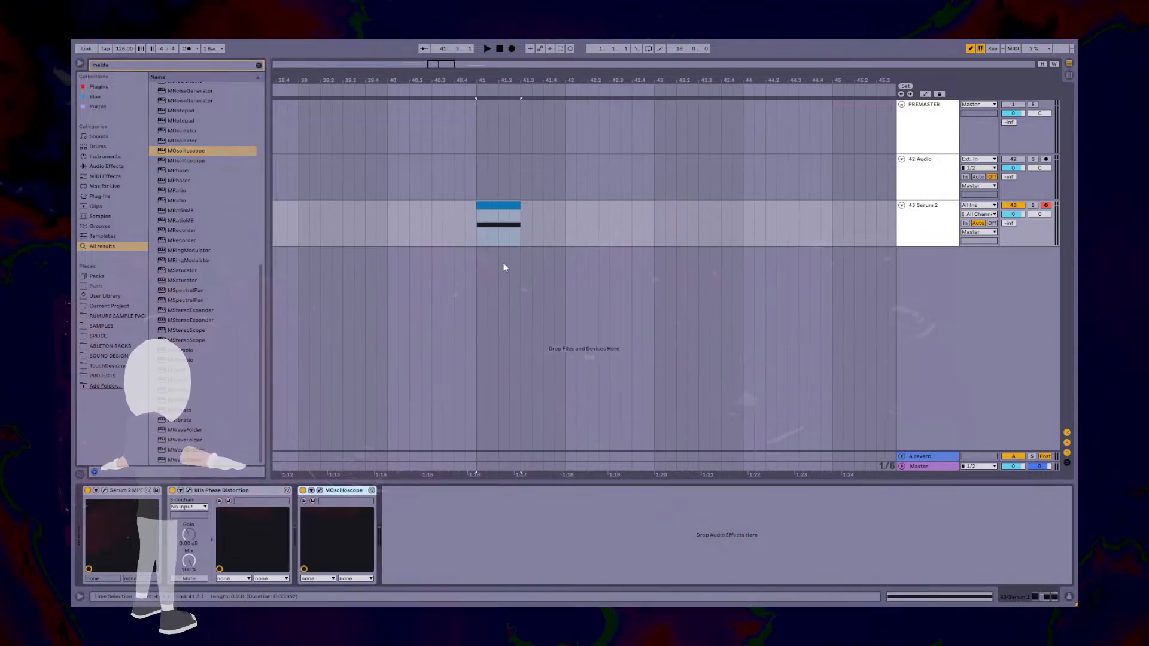
Step: Open the MOscilloscope and kHs Phase Distortion windows, place them side by side, and play the clip
{"action": "left_click", "coordinate": [320, 491]}
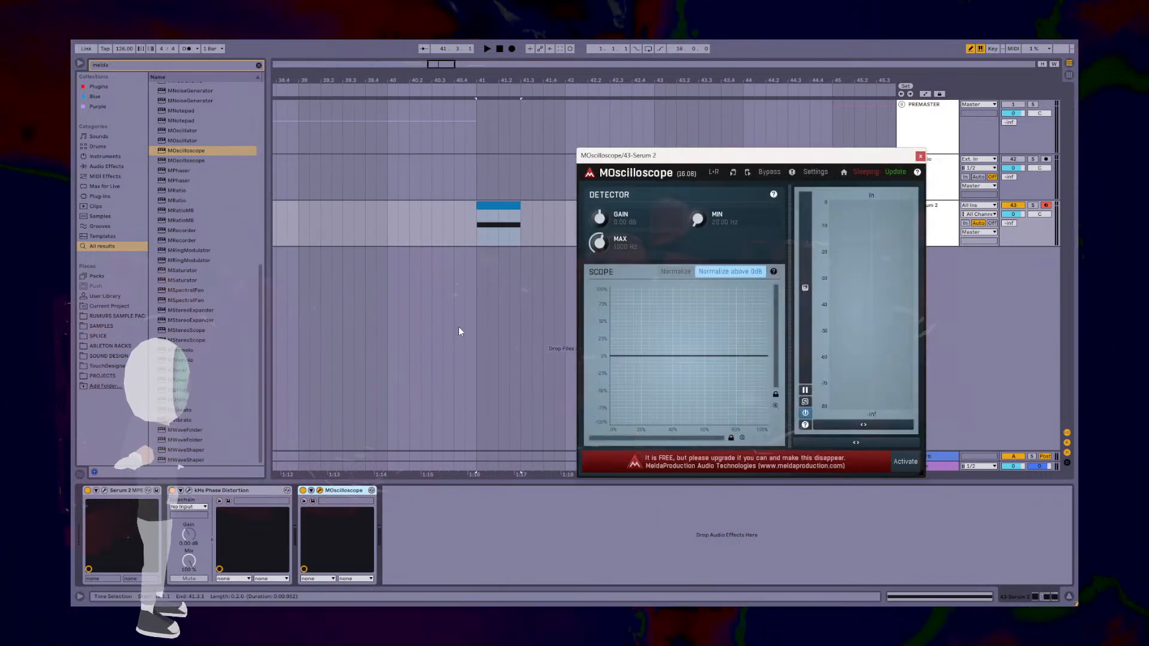
{"action": "left_click", "coordinate": [190, 490]}
{"action": "left_click_drag", "start_coordinate": [630, 163], "coordinate": [375, 177]}
{"action": "key", "text": "space"}
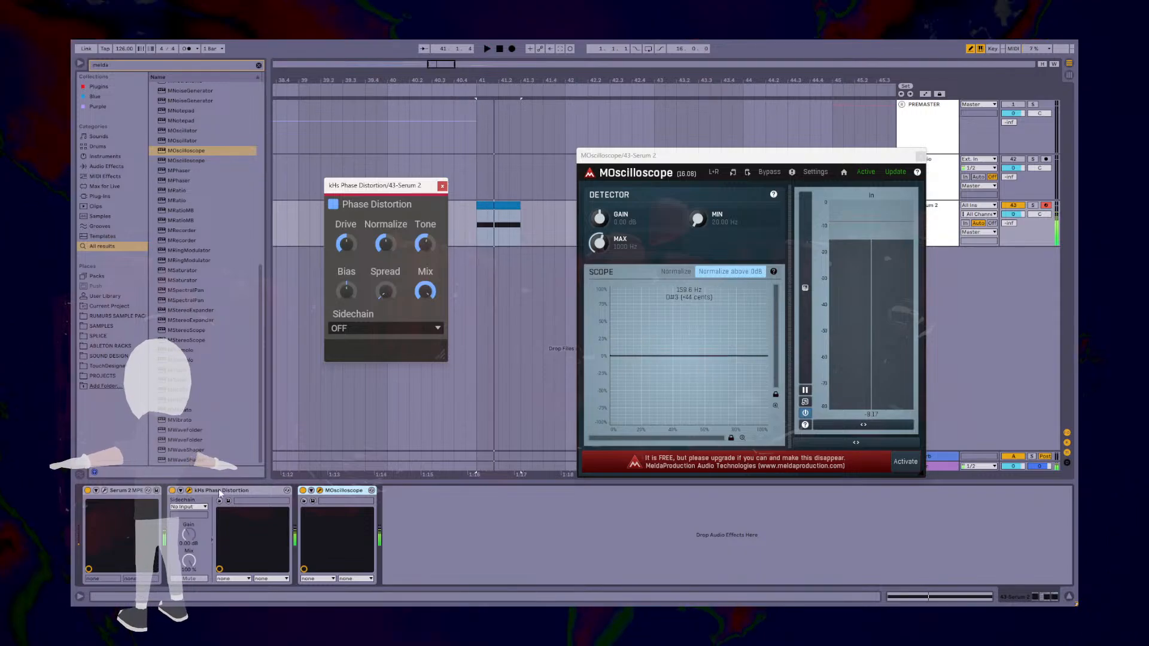
Step: Set oscillator A's phase randomization to 0 in Serum 2 and play the clip to check the oscilloscope trace
{"action": "left_click", "coordinate": [103, 491]}
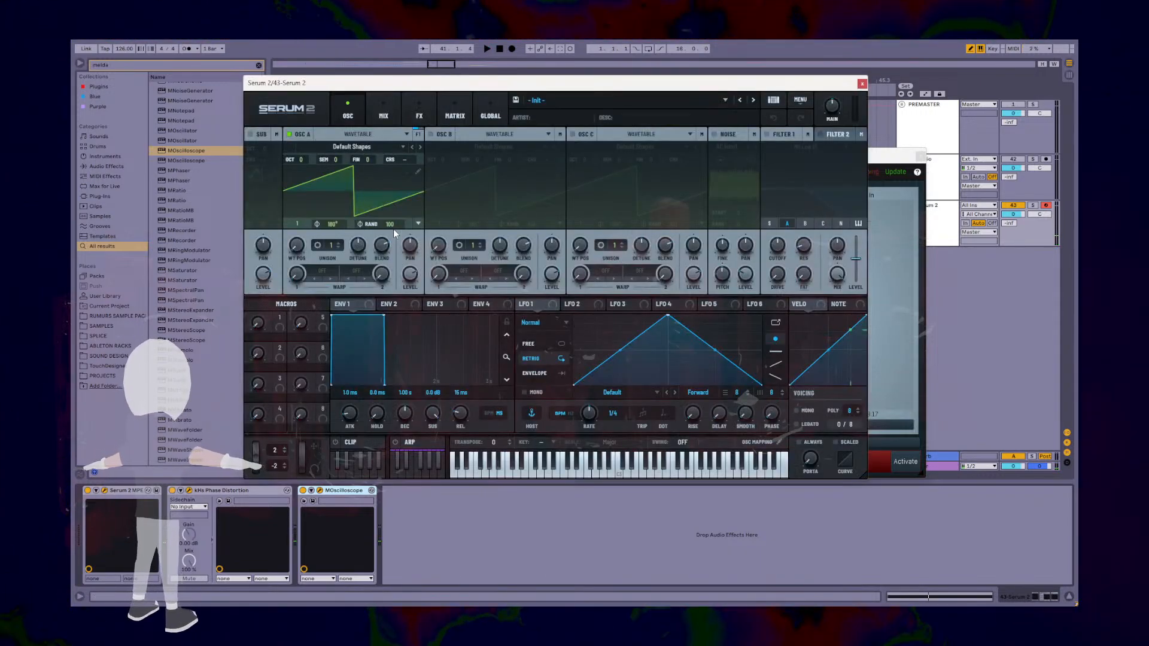
{"action": "left_click_drag", "start_coordinate": [393, 228], "coordinate": [406, 439]}
{"action": "left_click", "coordinate": [863, 84]}
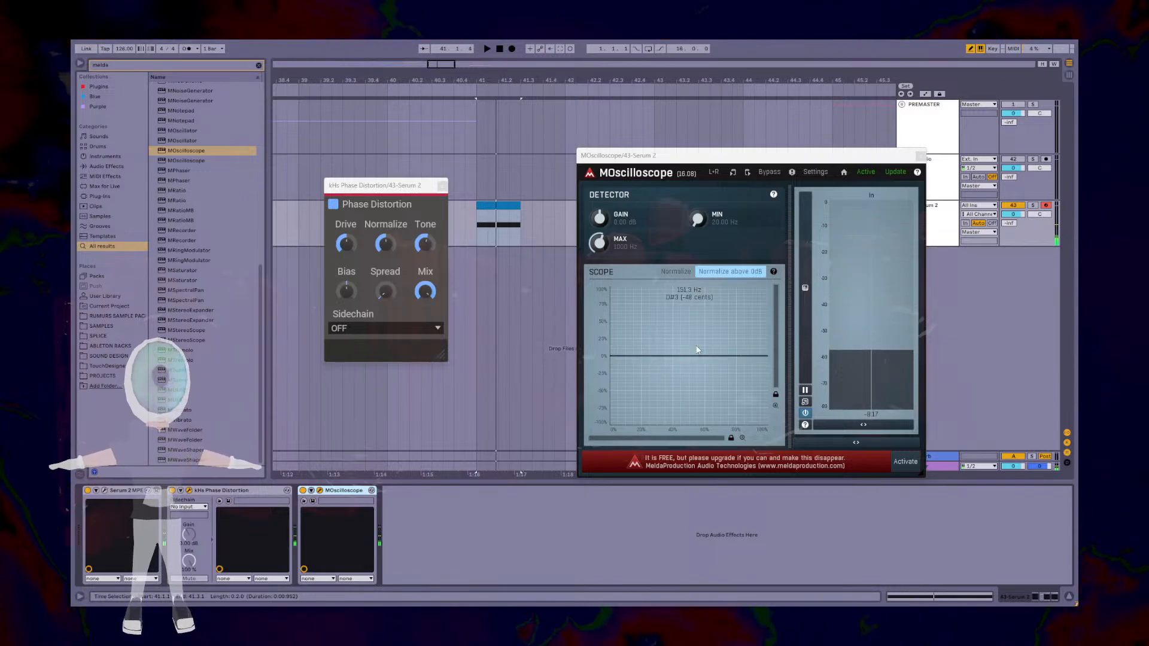
{"action": "key", "text": "space"}
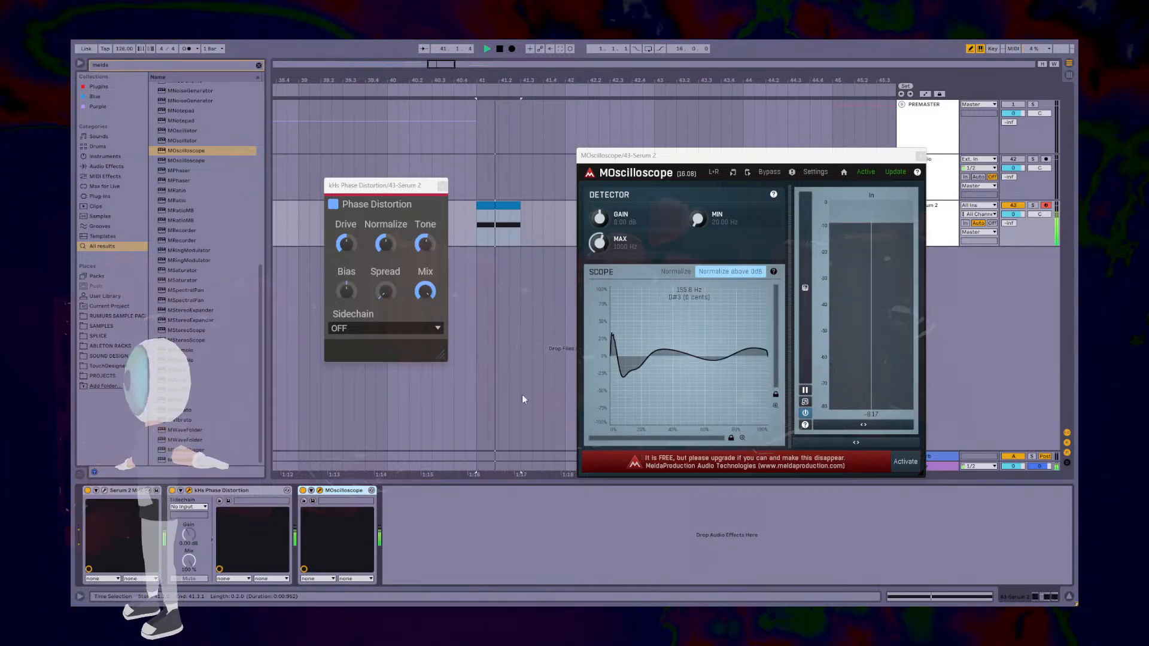
{"action": "key", "text": "space"}
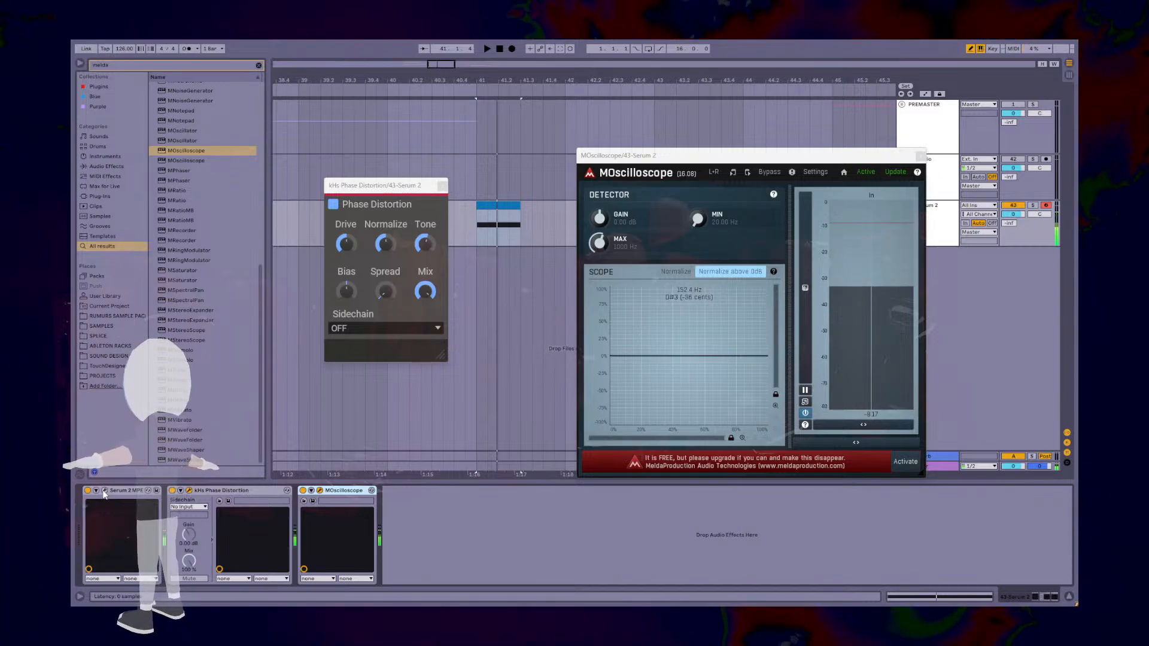
Step: Set oscillator A's unison width to 0 in Serum 2 and audition the clip
{"action": "left_click", "coordinate": [104, 491]}
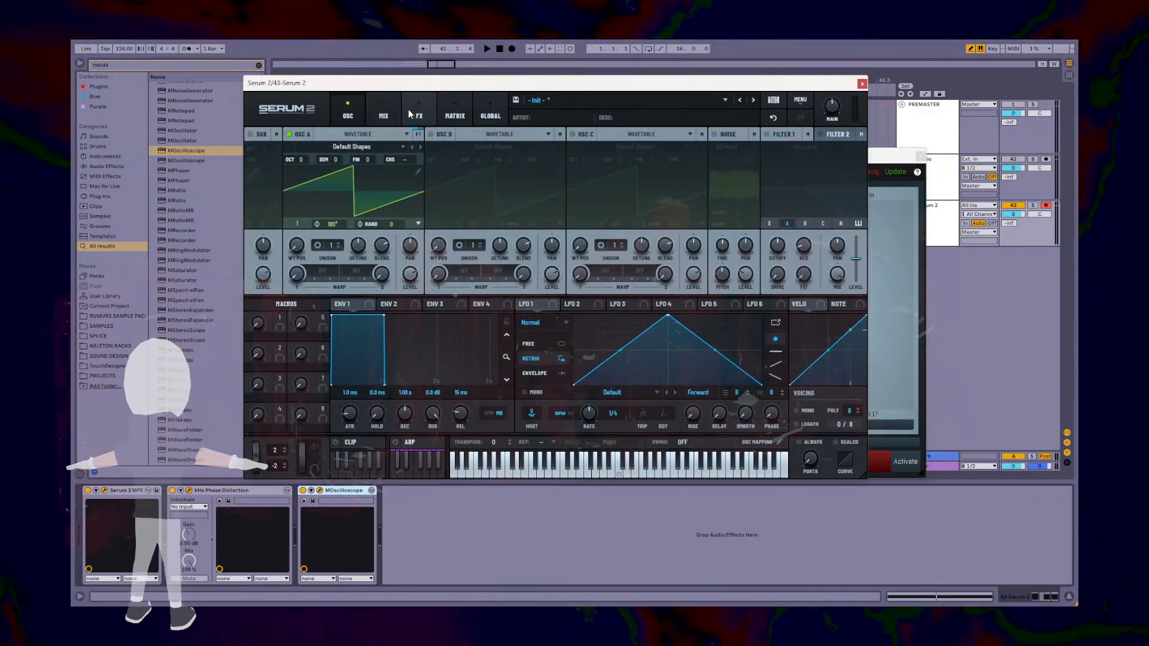
{"action": "left_click", "coordinate": [409, 114]}
{"action": "left_click", "coordinate": [335, 109]}
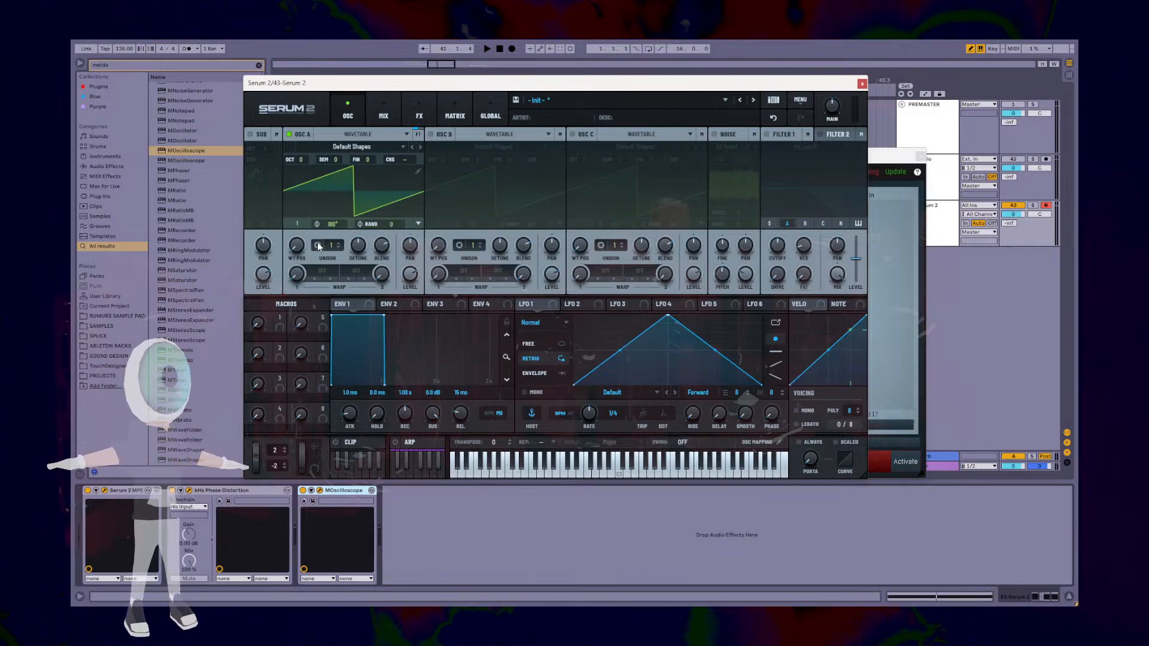
{"action": "left_click", "coordinate": [318, 246]}
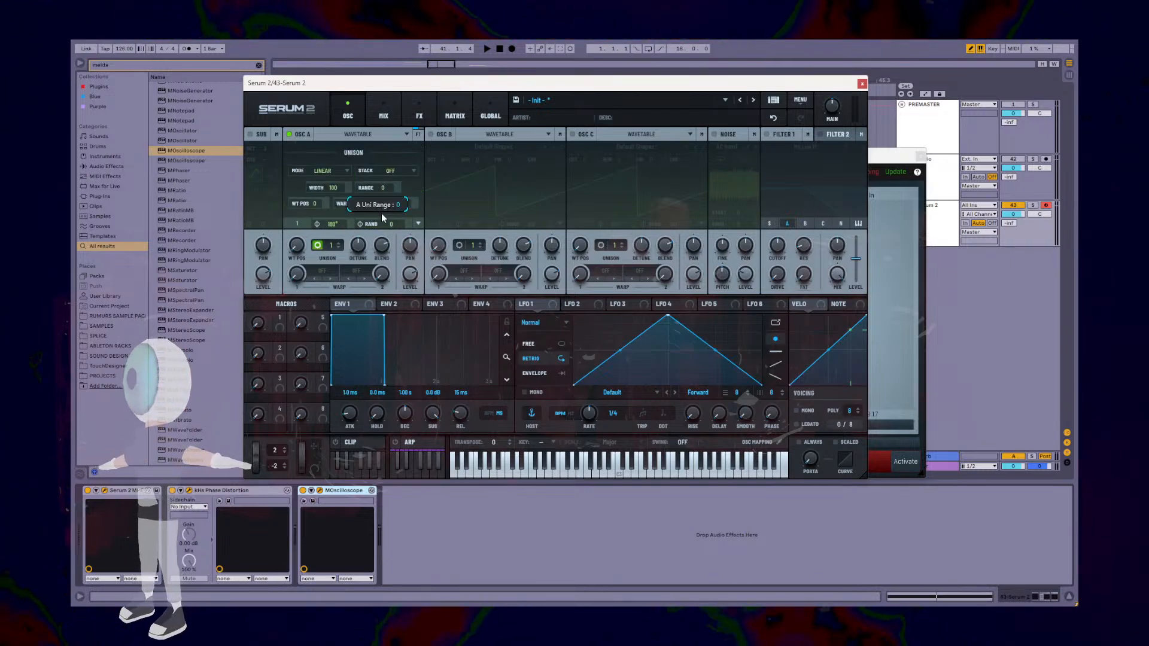
{"action": "left_click_drag", "start_coordinate": [333, 187], "coordinate": [362, 356]}
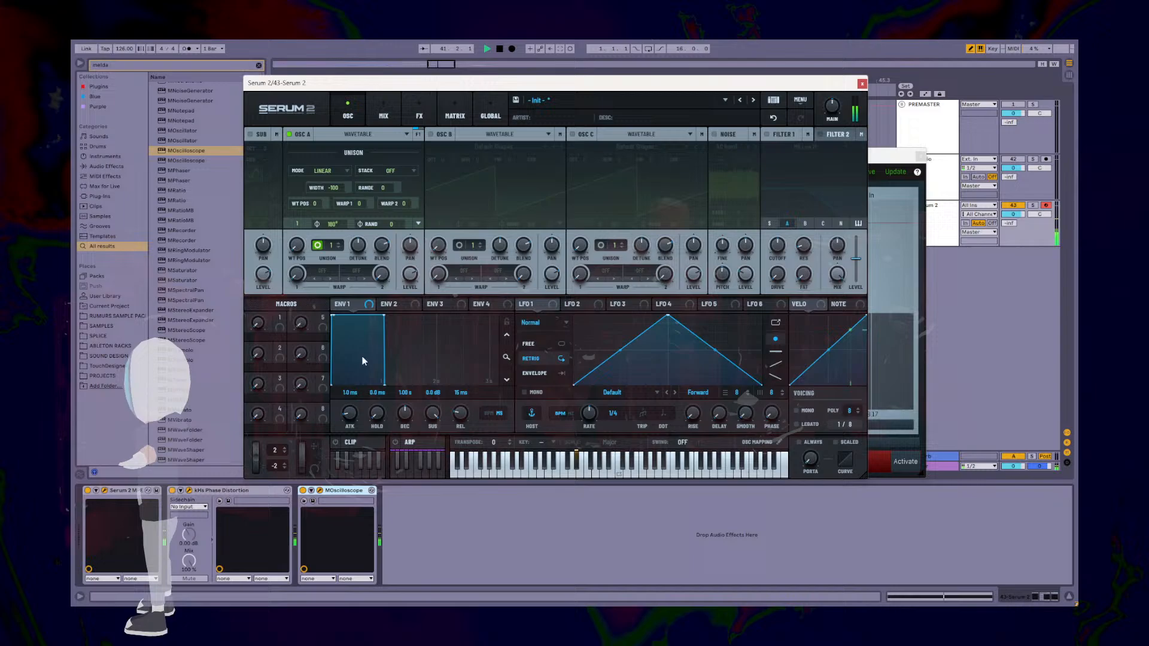
{"action": "double_click", "coordinate": [337, 189]}
{"action": "key", "text": "space"}
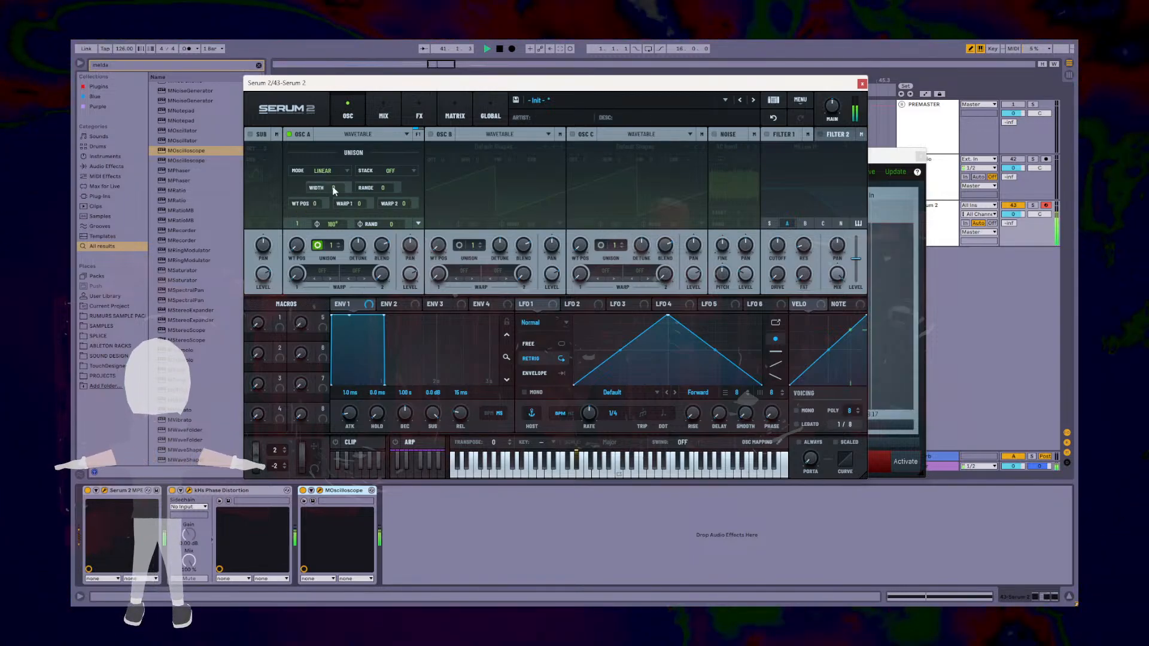
{"action": "key", "text": "space"}
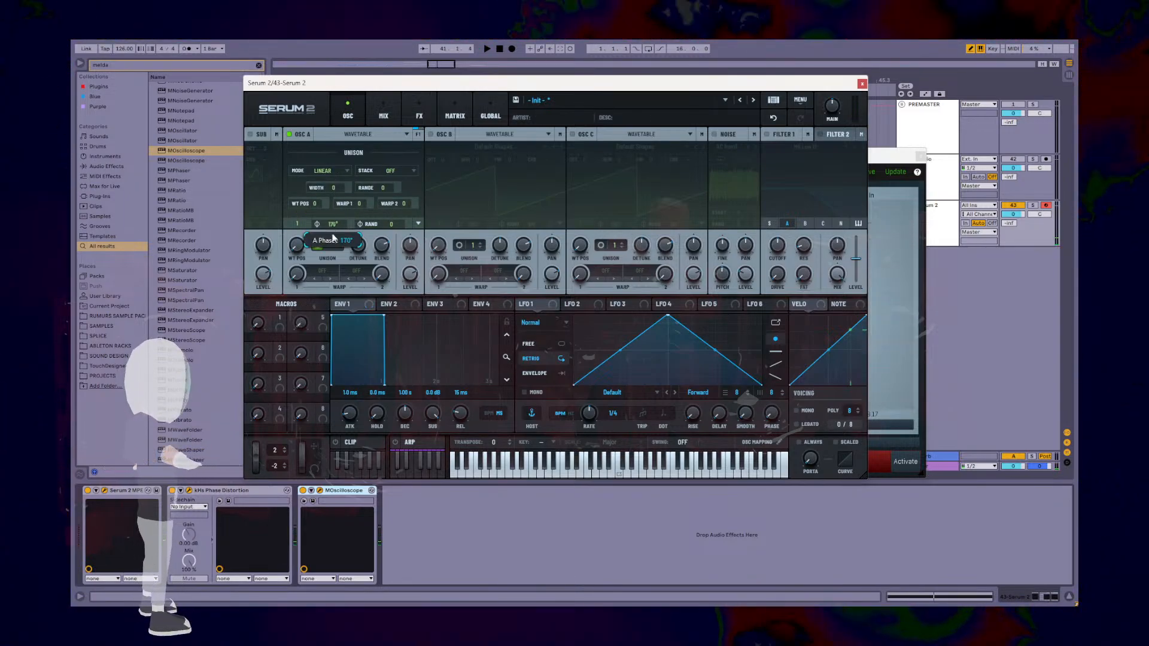
Step: Set oscillator A's phase to 0° and replay the clip several times to examine its waveform on the oscilloscope
{"action": "left_click_drag", "start_coordinate": [332, 292], "coordinate": [340, 349]}
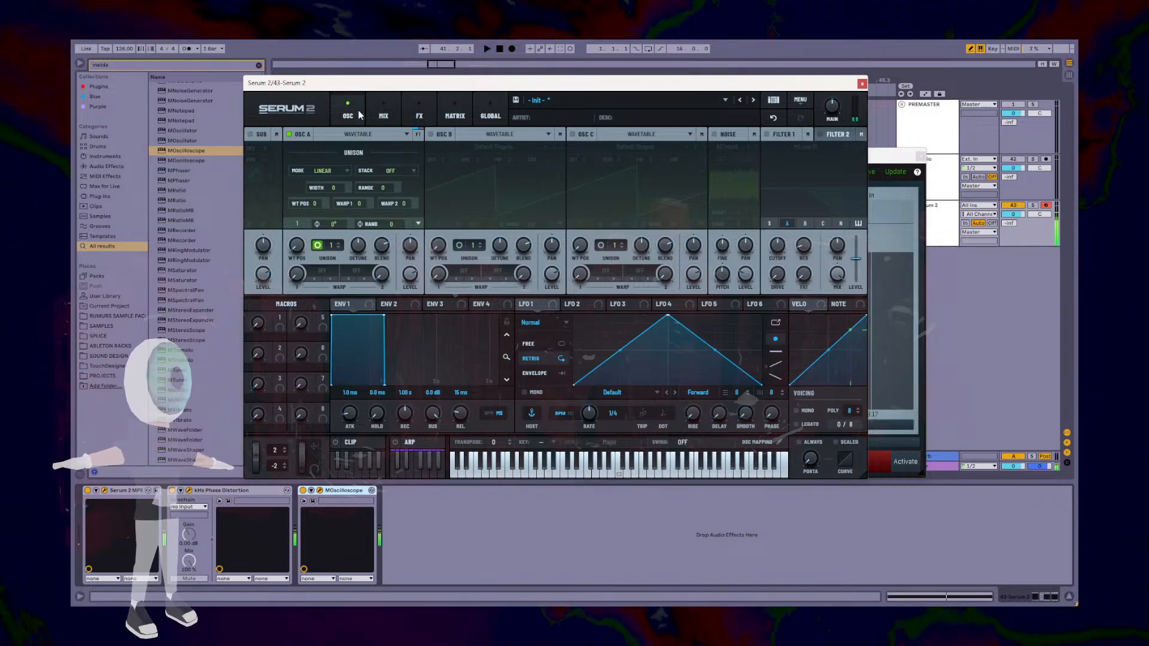
{"action": "left_click", "coordinate": [862, 83]}
{"action": "key", "text": "space"}
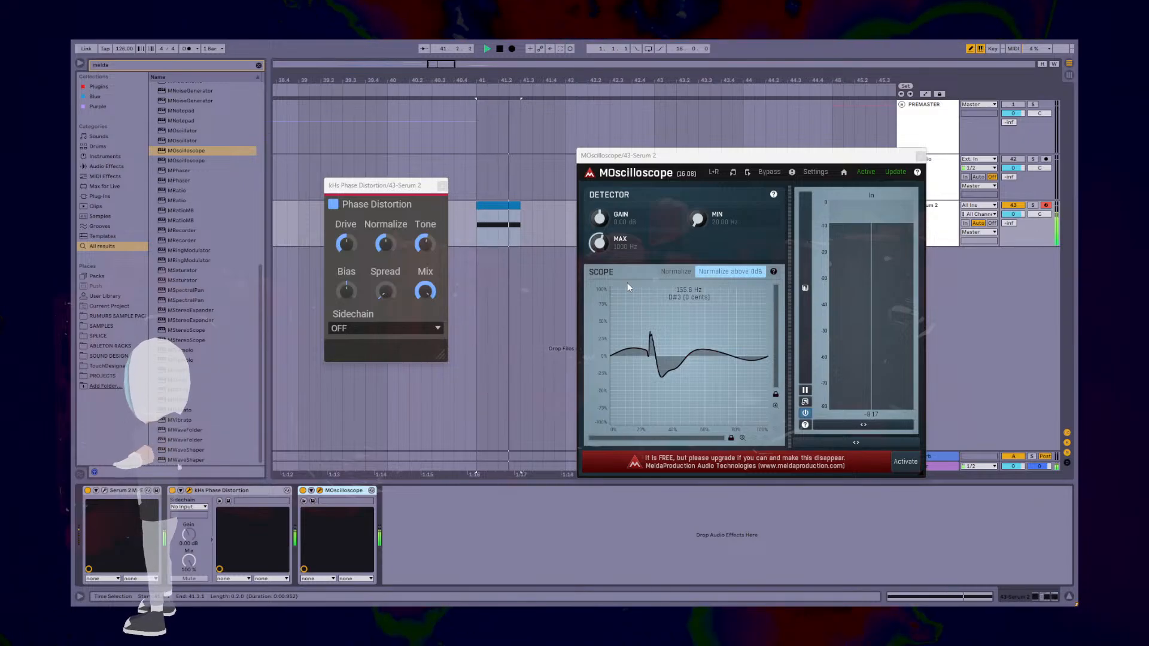
{"action": "key", "text": "space"}
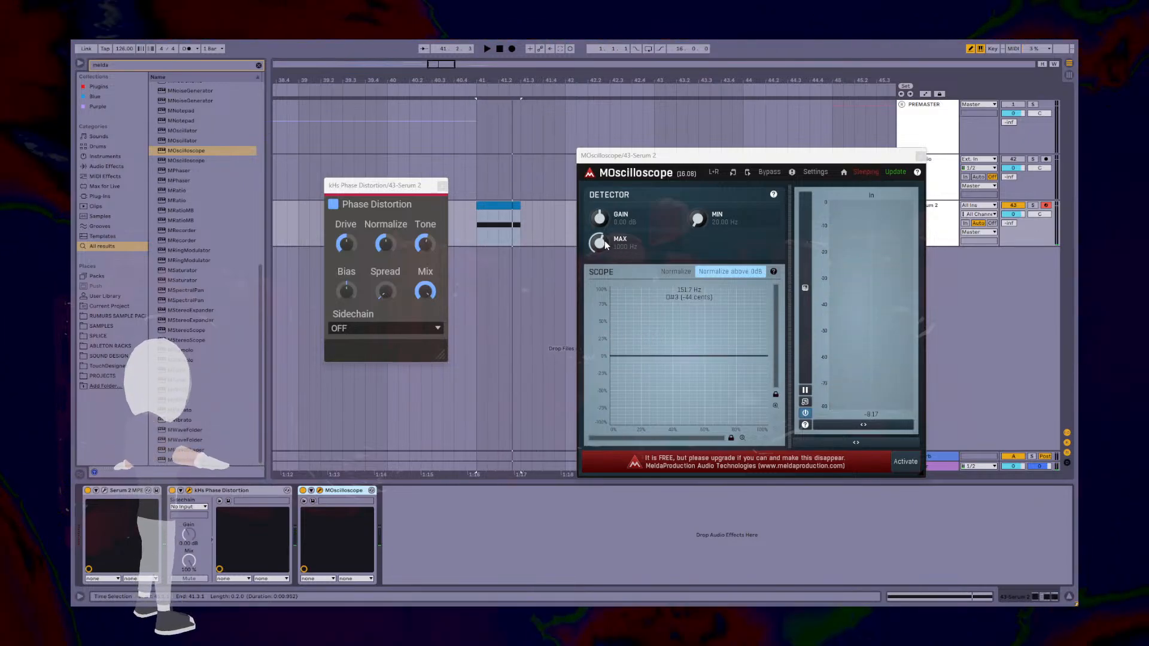
{"action": "key", "text": "space"}
{"action": "key", "text": "space"}
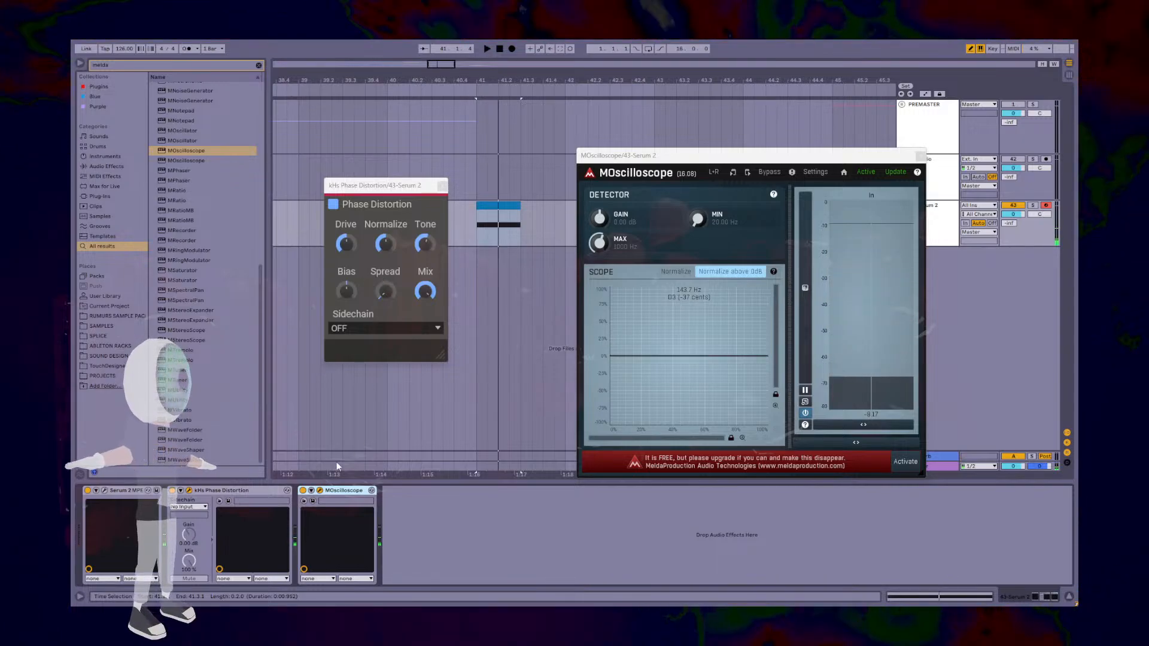
{"action": "key", "text": "space"}
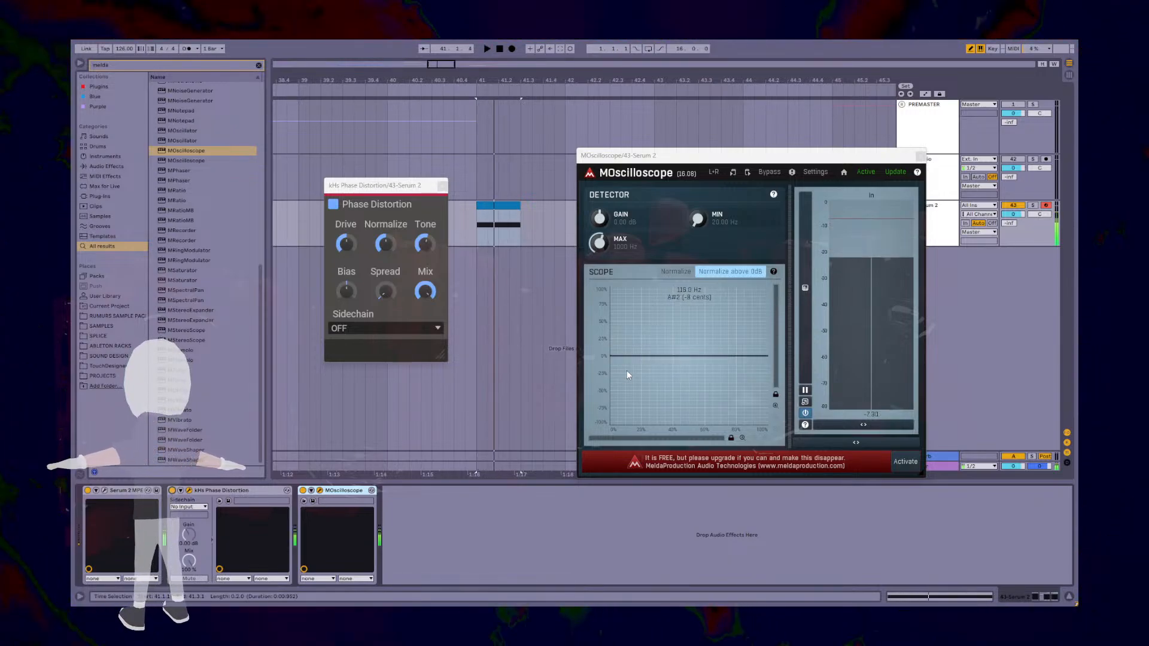
{"action": "key", "text": "space"}
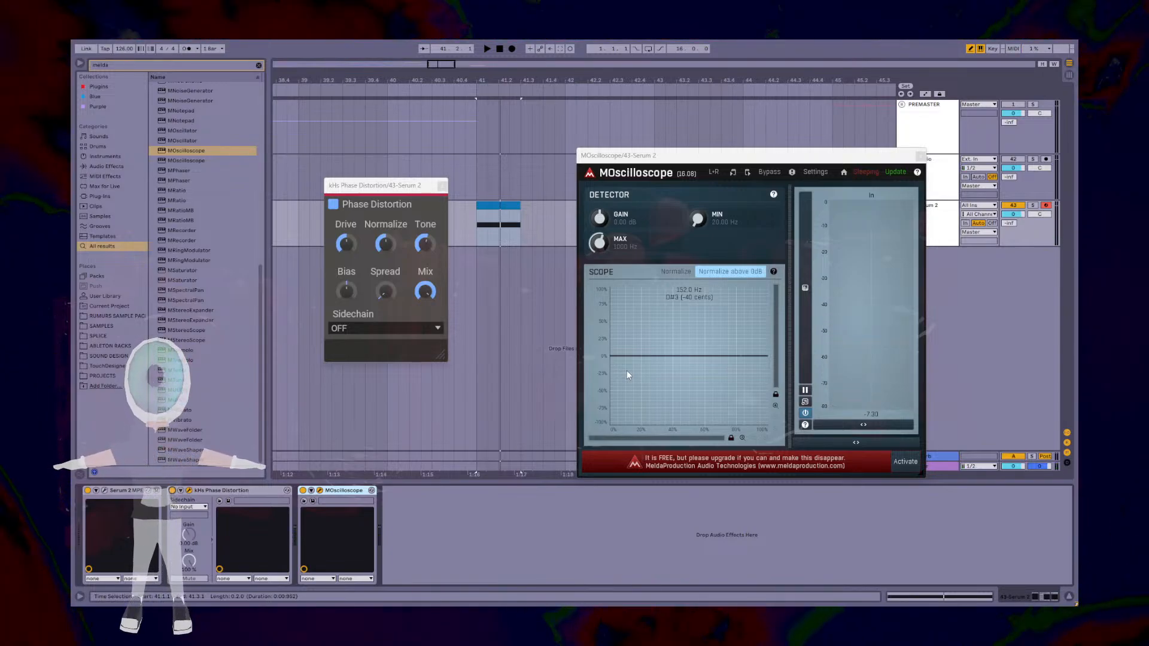
Step: Turn Phase Distortion's Normalize down to zero and sweep its Drive from zero to high while the clip plays
{"action": "key", "text": "space"}
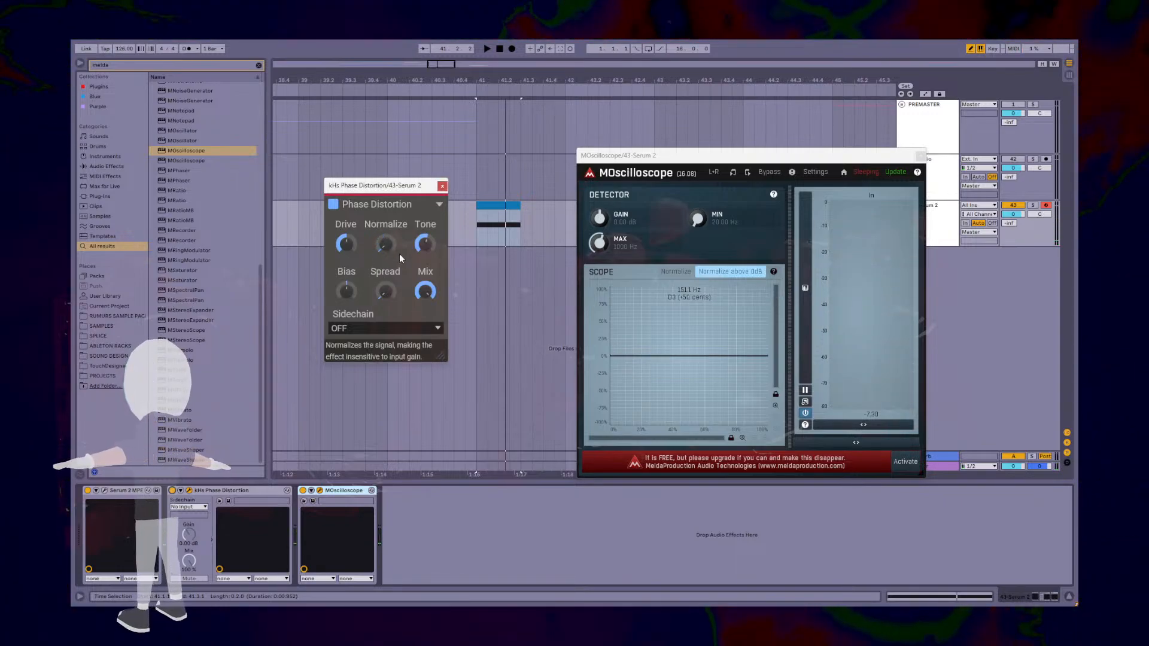
{"action": "key", "text": "space"}
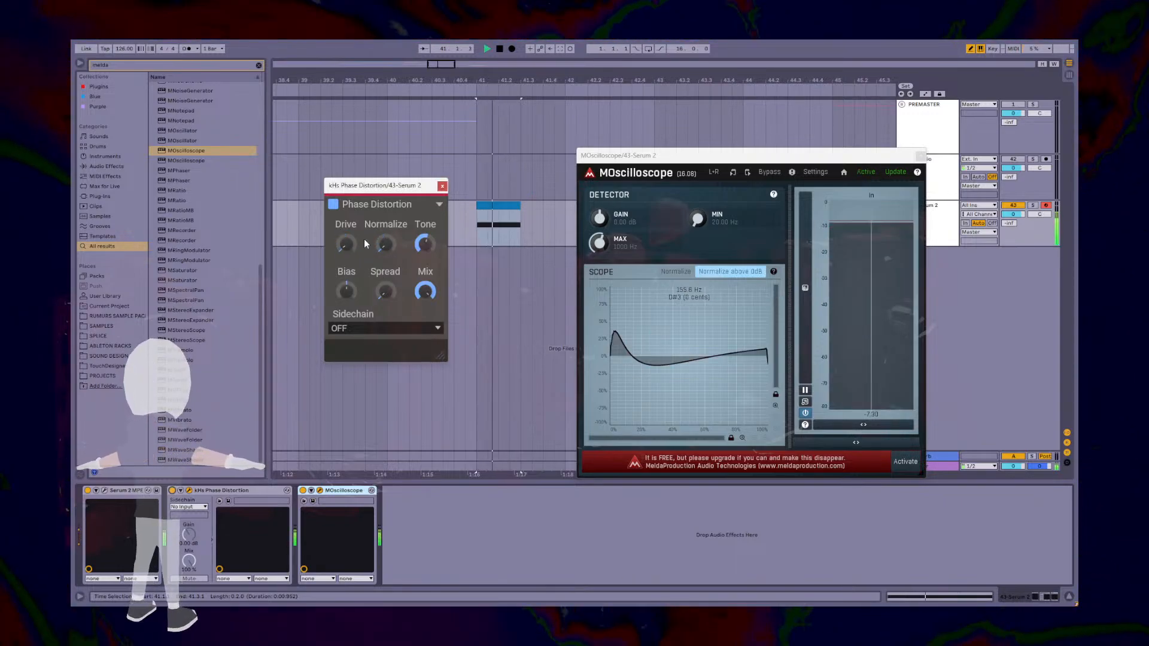
{"action": "left_click_drag", "start_coordinate": [341, 243], "coordinate": [341, 213]}
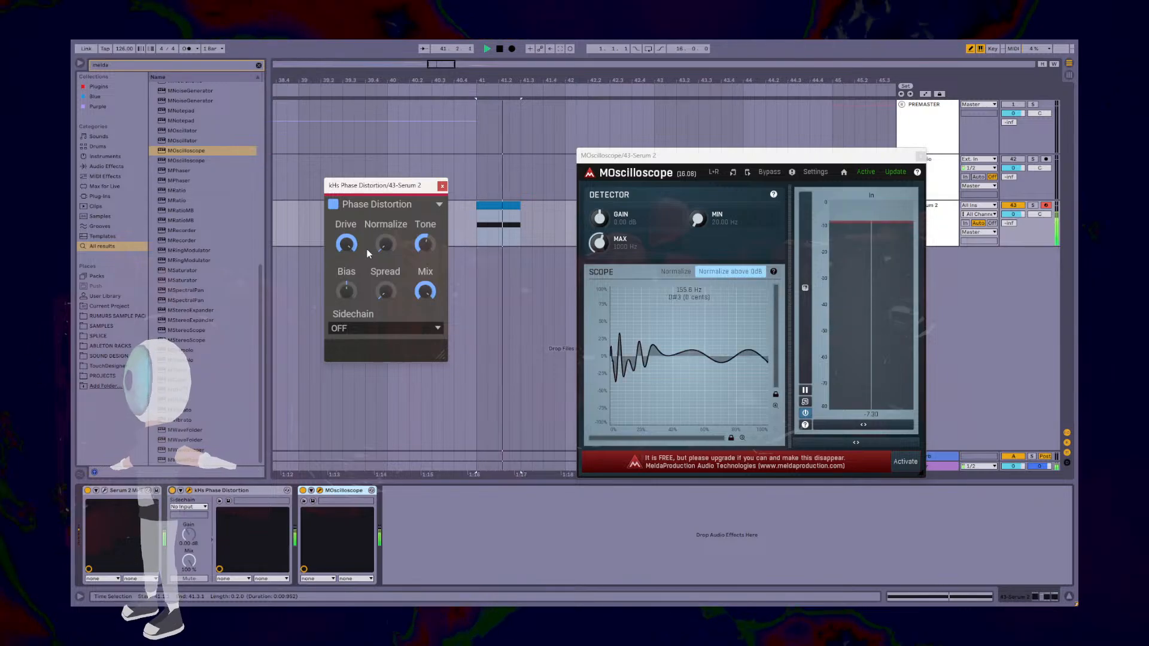
Step: Set MOscilloscope's minimum detection frequency to 37.78 Hz and replay the clip to check the distorted waveform
{"action": "key", "text": "space"}
{"action": "key", "text": "space"}
{"action": "key", "text": "space"}
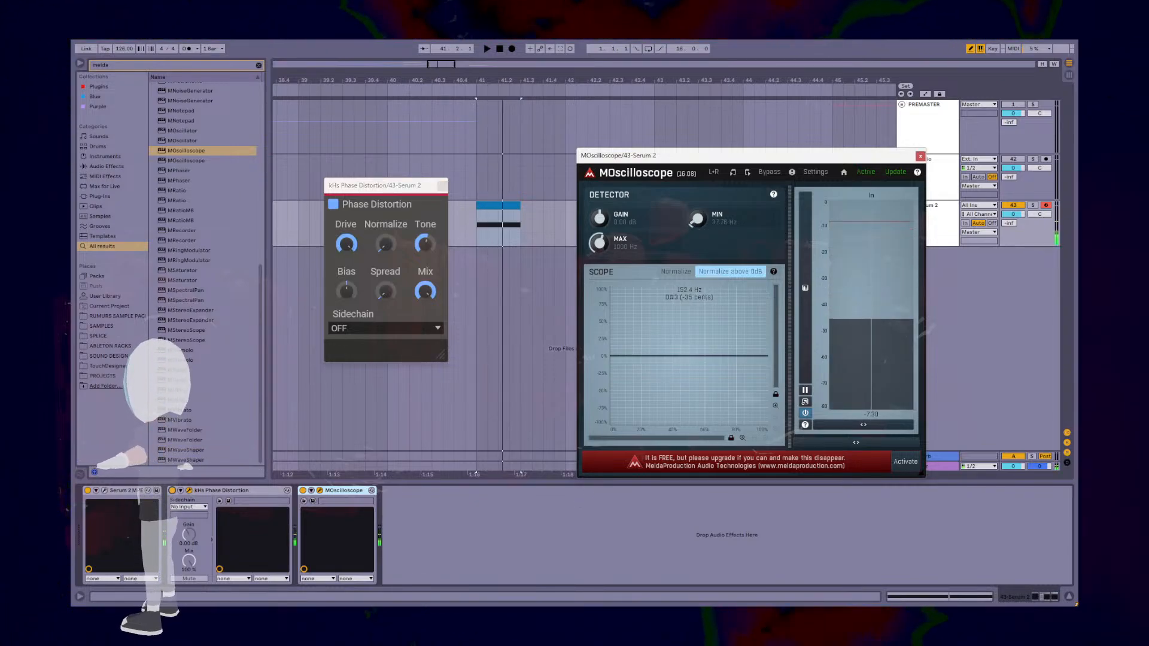
Step: Set MOscilloscope's minimum detection frequency to 20.00 Hz and raise its maximum detection frequency above 1000 Hz, replaying the clip to check the trace
{"action": "mouse_move", "coordinate": [715, 224]}
{"action": "left_mouse_down"}
{"action": "mouse_move", "coordinate": [715, 184]}
{"action": "mouse_move", "coordinate": [715, 226]}
{"action": "left_mouse_up"}
{"action": "key", "text": "space"}
{"action": "key", "text": "space"}
{"action": "key", "text": "space"}
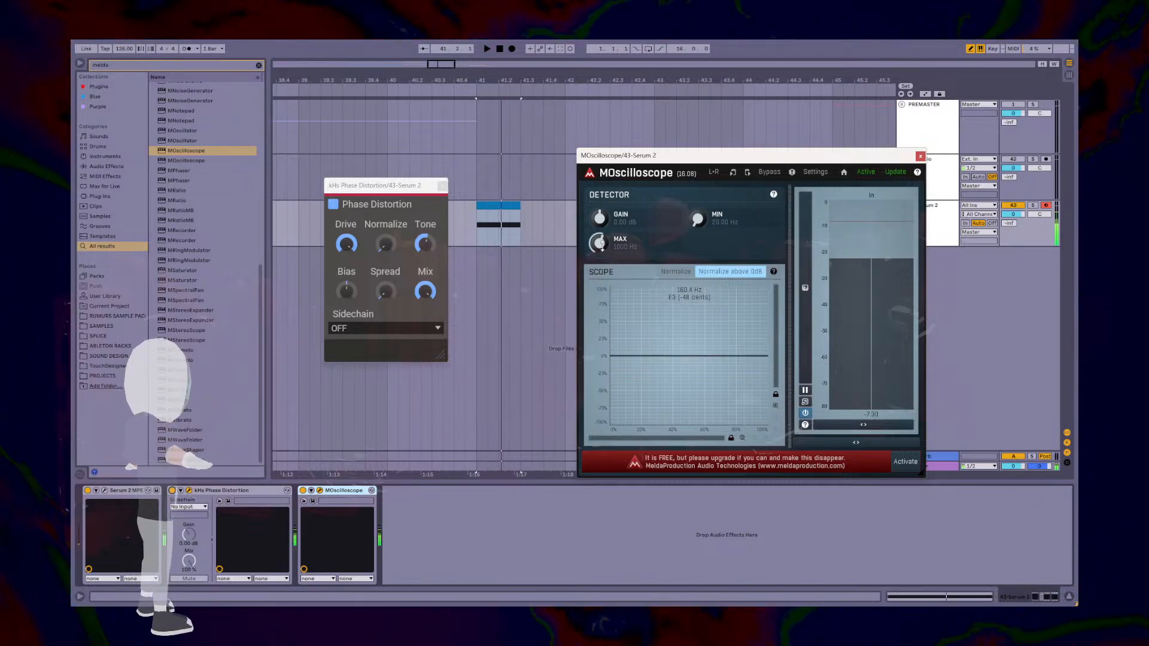
{"action": "left_click_drag", "start_coordinate": [626, 249], "coordinate": [626, 287]}
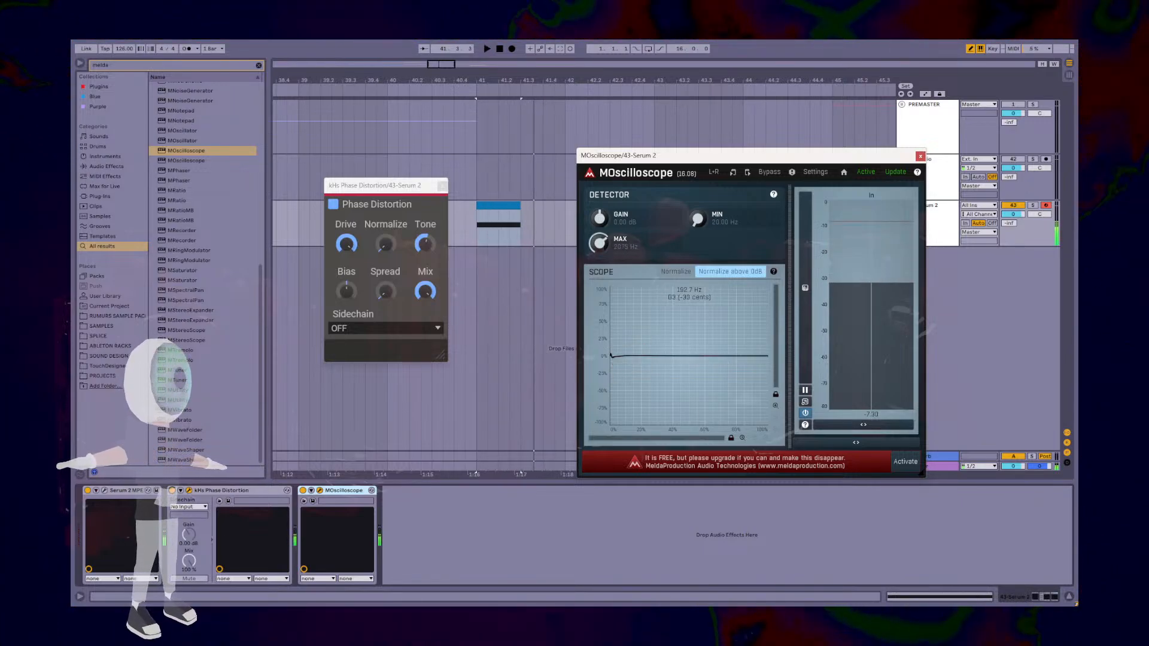
{"action": "key", "text": "space"}
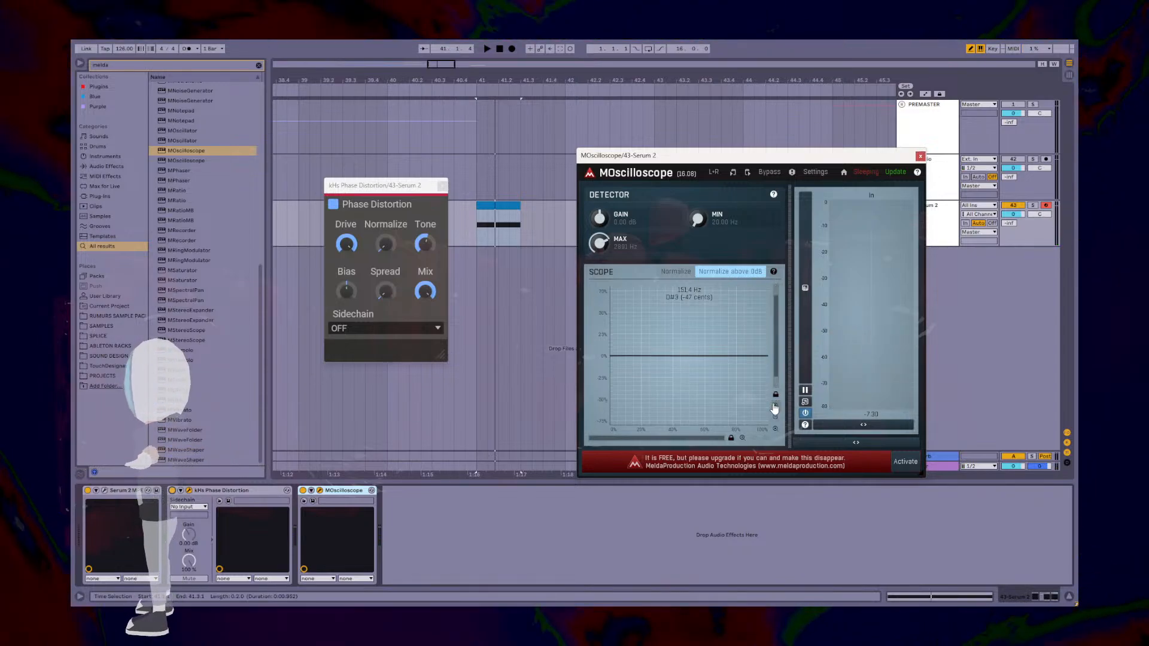
Step: Zoom in on the oscilloscope's amplitude axis and replay the clip to examine the waveform
{"action": "key", "text": "space"}
{"action": "left_click", "coordinate": [774, 405]}
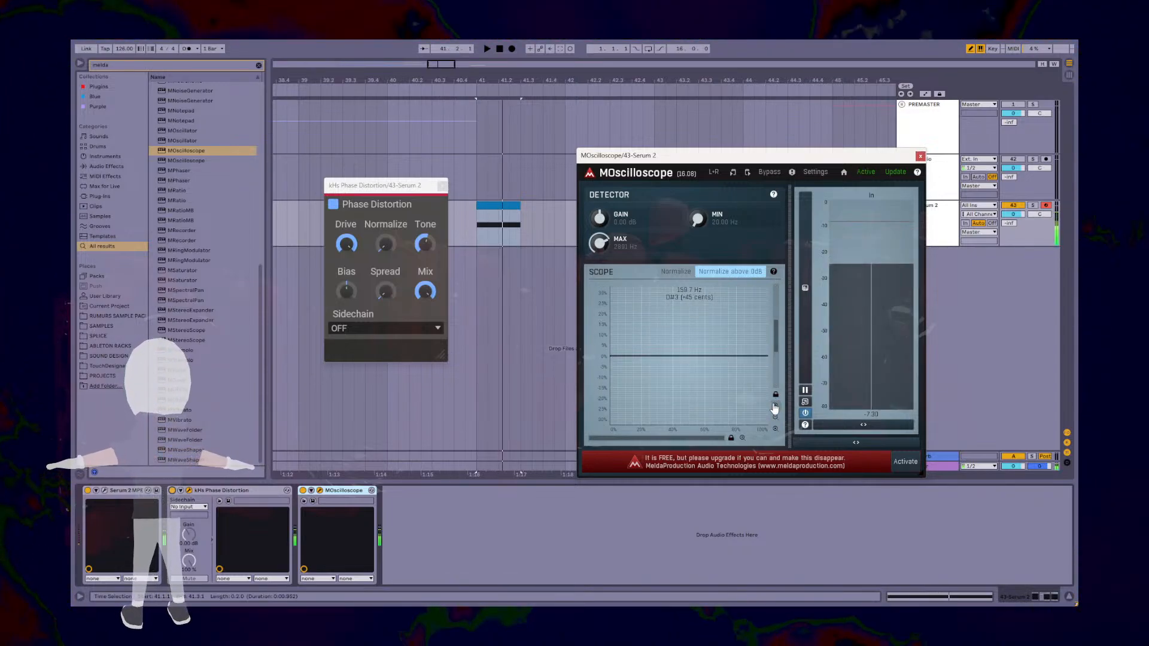
{"action": "key", "text": "space"}
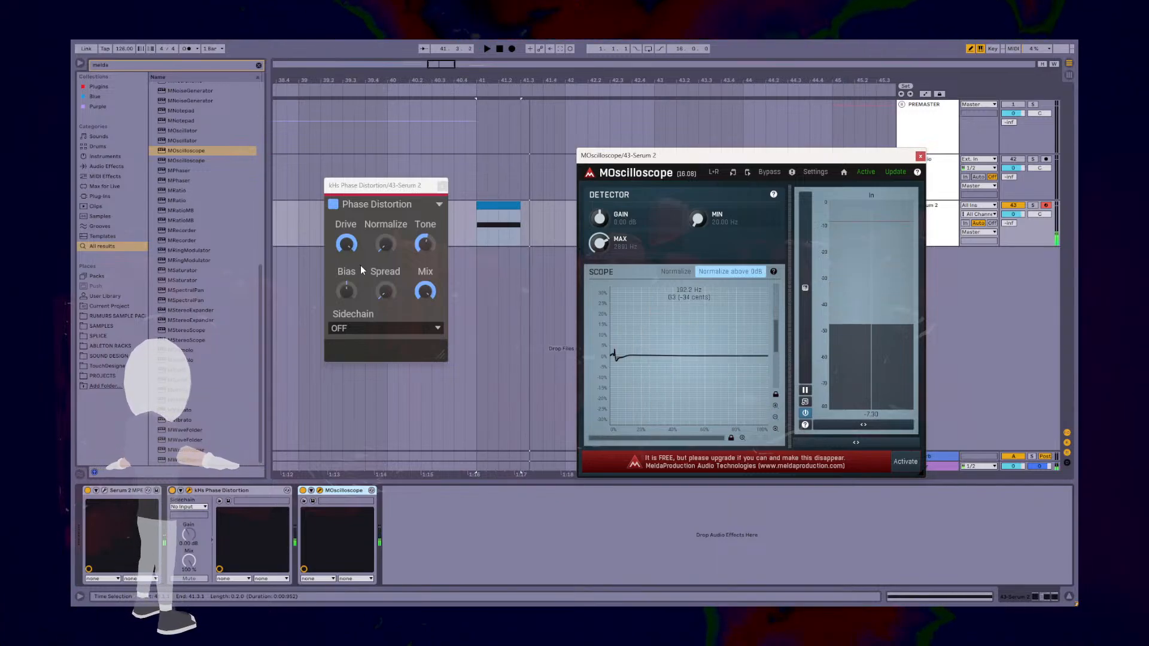
Step: Turn Phase Distortion's Drive down to zero and raise its Tone to 10.0 kHz while auditioning the clip
{"action": "left_click", "coordinate": [346, 244]}
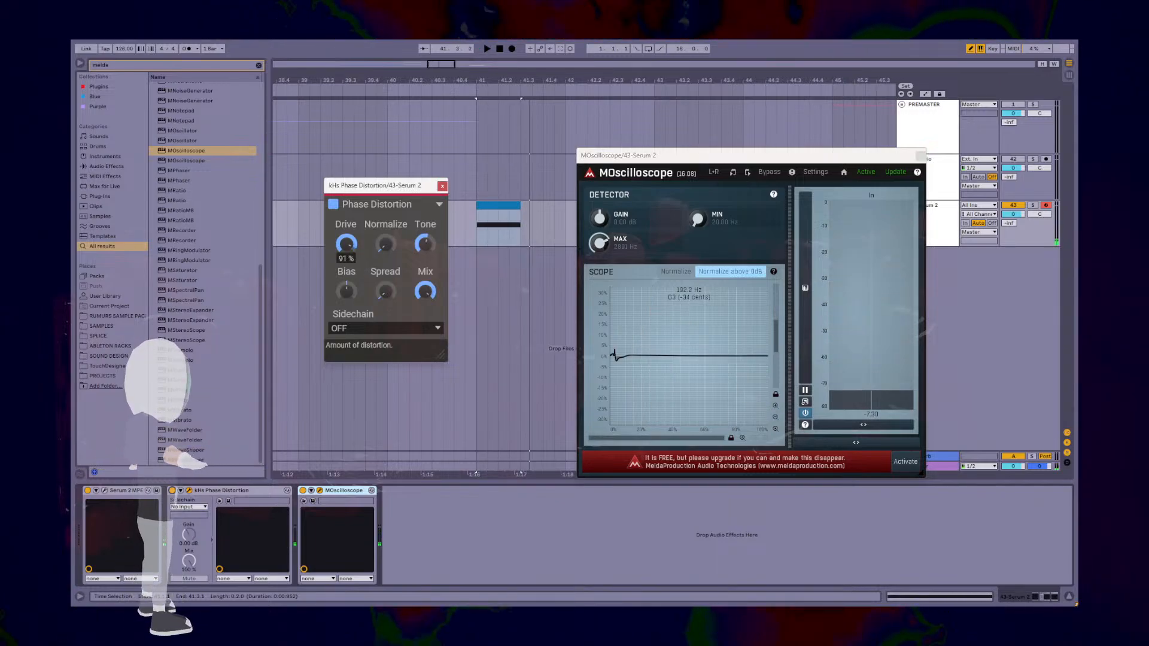
{"action": "key", "text": "space"}
{"action": "left_click", "coordinate": [387, 244]}
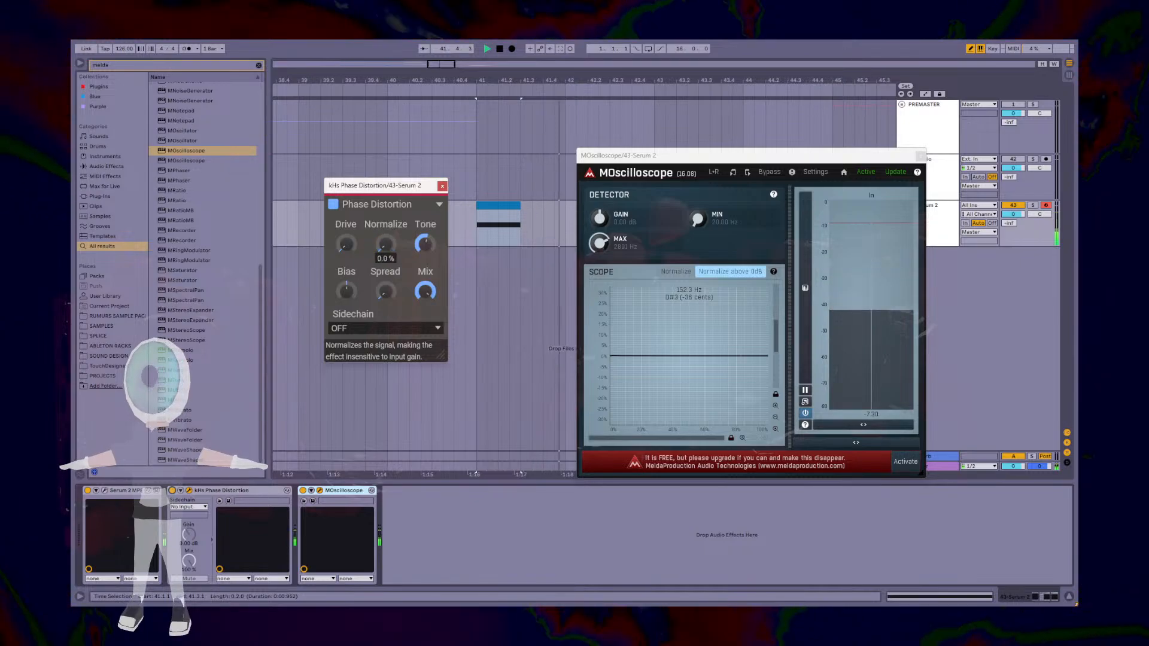
{"action": "left_click_drag", "start_coordinate": [425, 244], "coordinate": [429, 197]}
{"action": "key", "text": "space"}
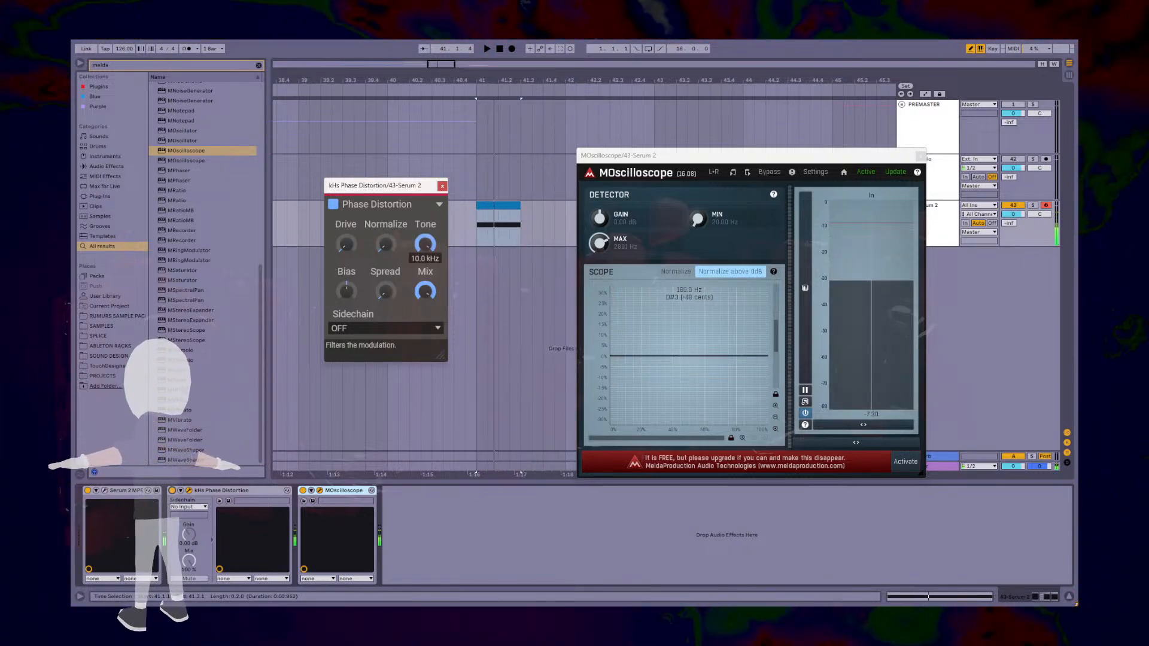
Step: Raise Phase Distortion's Normalize to its maximum and replay the clip to examine the waveform
{"action": "left_click_drag", "start_coordinate": [385, 245], "coordinate": [385, 221]}
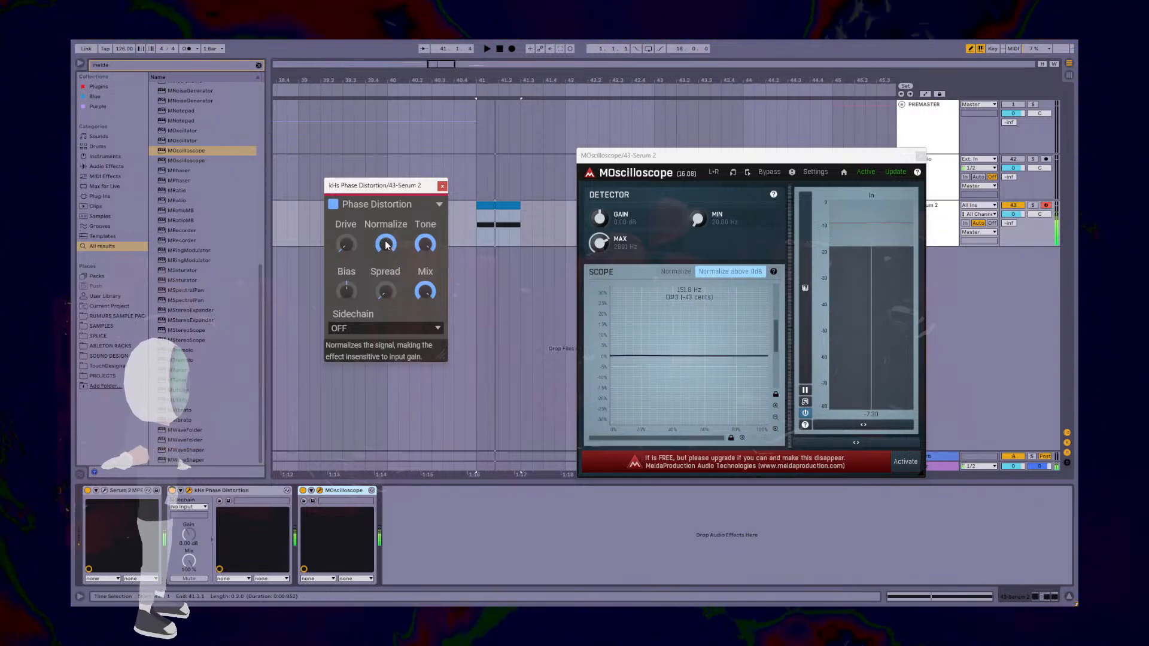
{"action": "key", "text": "space"}
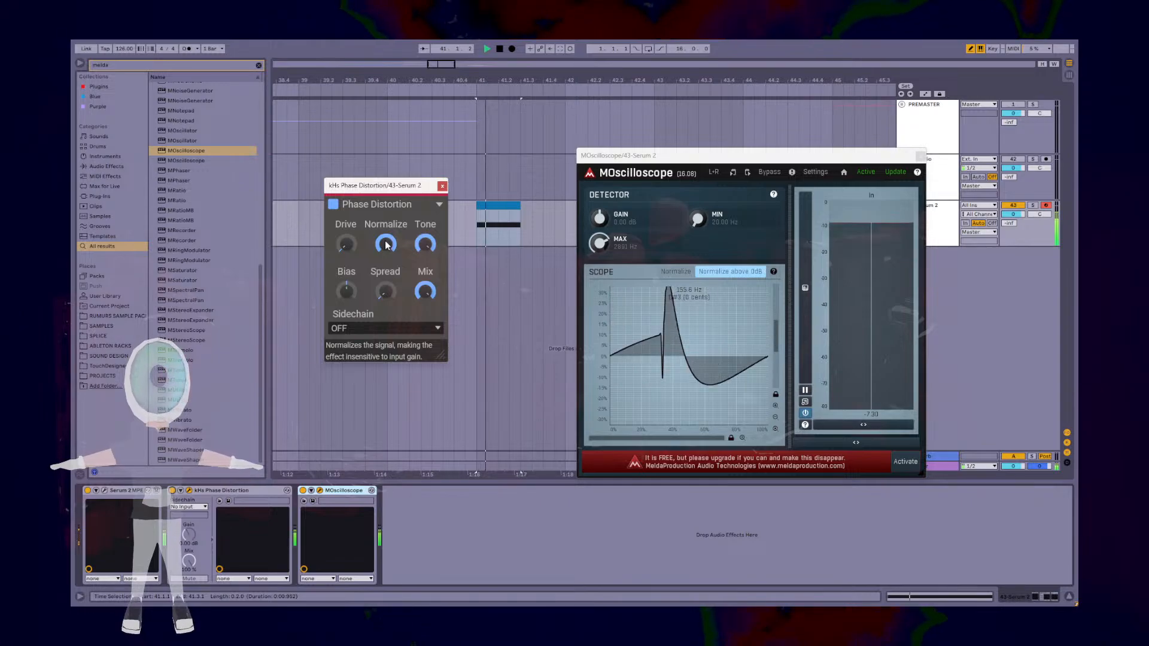
{"action": "key", "text": "space"}
Step: Raise Phase Distortion's Drive in stages to a high amount, replaying the clip to compare each waveform
{"action": "left_click_drag", "start_coordinate": [344, 246], "coordinate": [344, 230]}
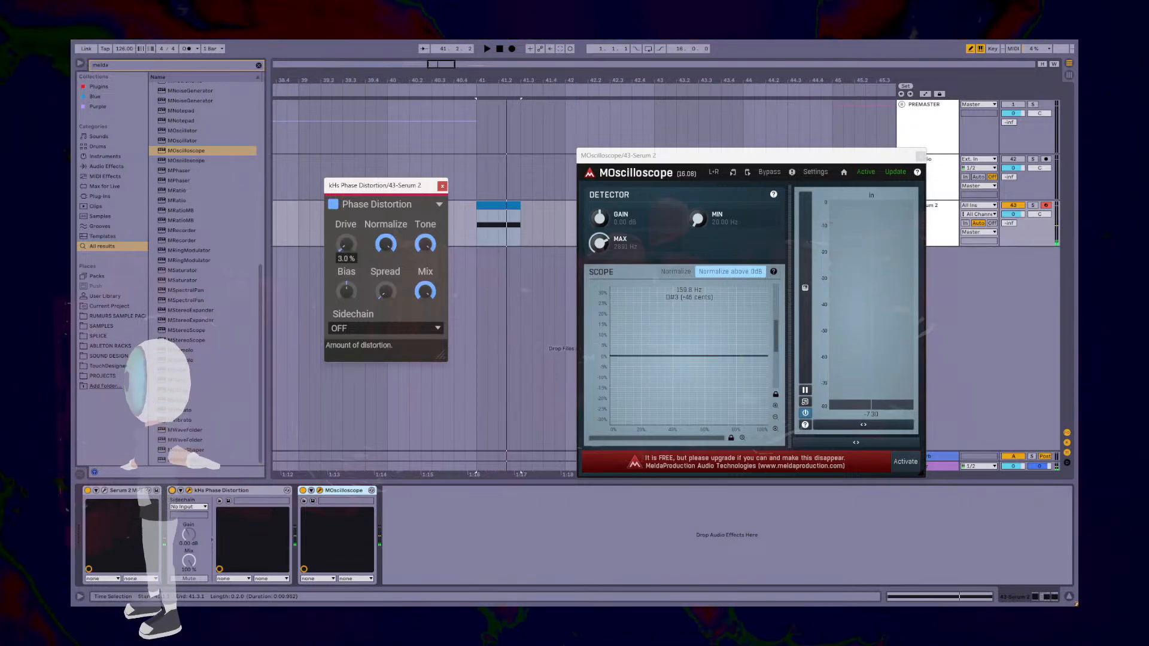
{"action": "key", "text": "space"}
{"action": "key", "text": "space"}
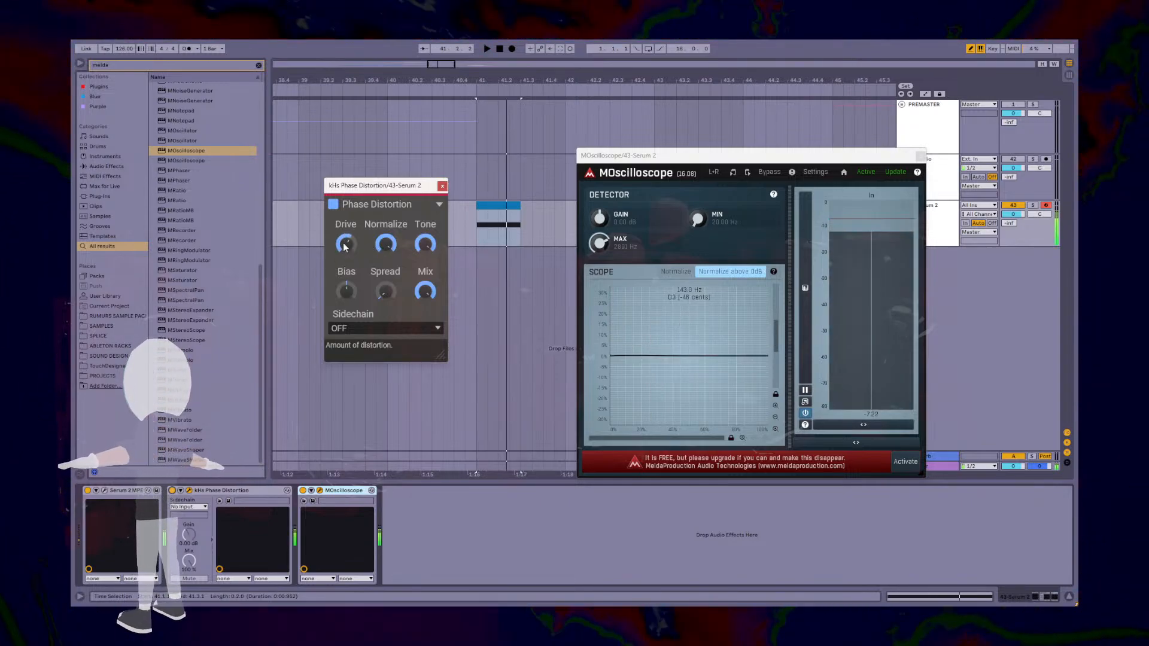
{"action": "key", "text": "space"}
{"action": "key", "text": "space"}
{"action": "left_click_drag", "start_coordinate": [345, 246], "coordinate": [345, 230]}
{"action": "key", "text": "space"}
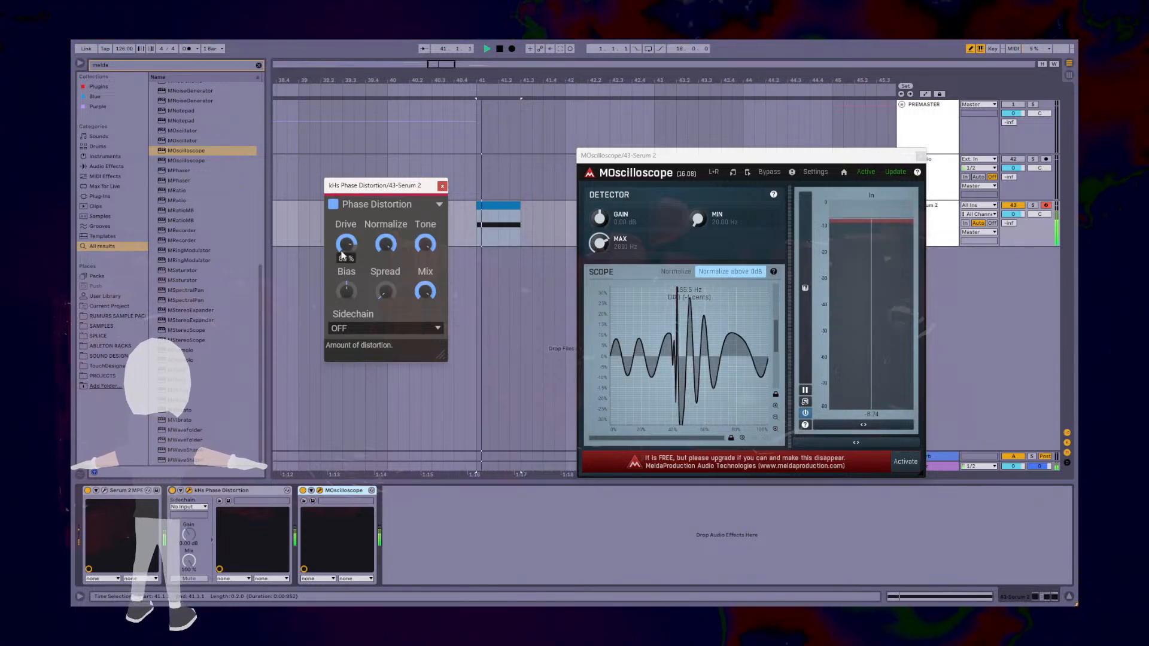
{"action": "key", "text": "space"}
{"action": "key", "text": "space"}
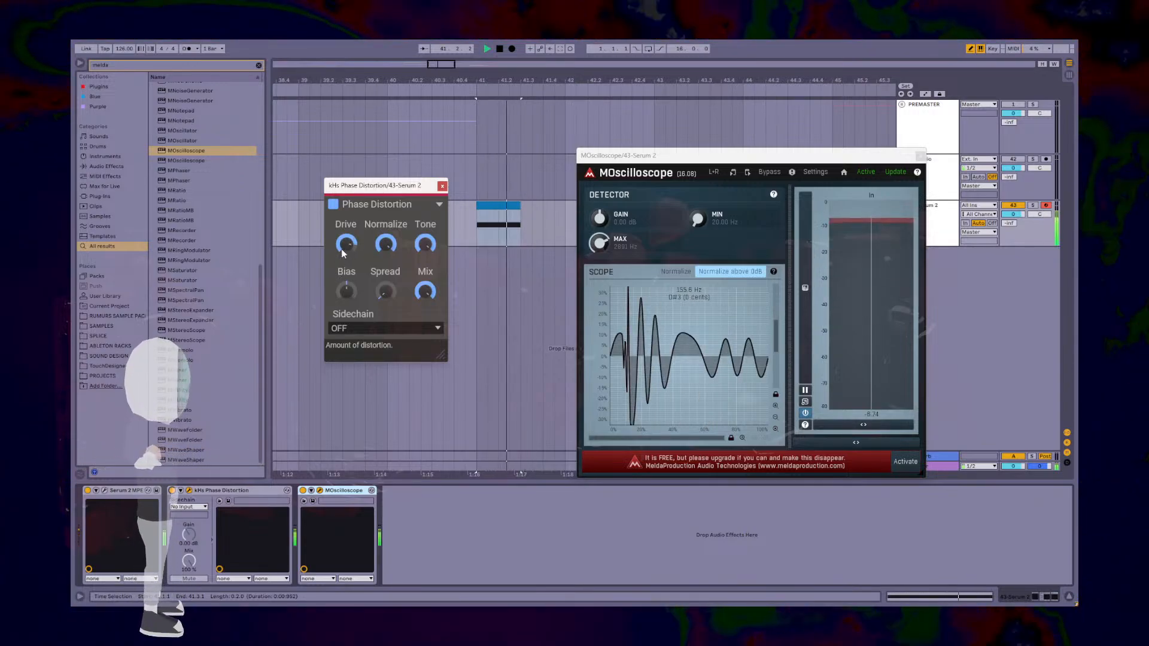
{"action": "key", "text": "space"}
{"action": "key", "text": "space"}
{"action": "key", "text": "space"}
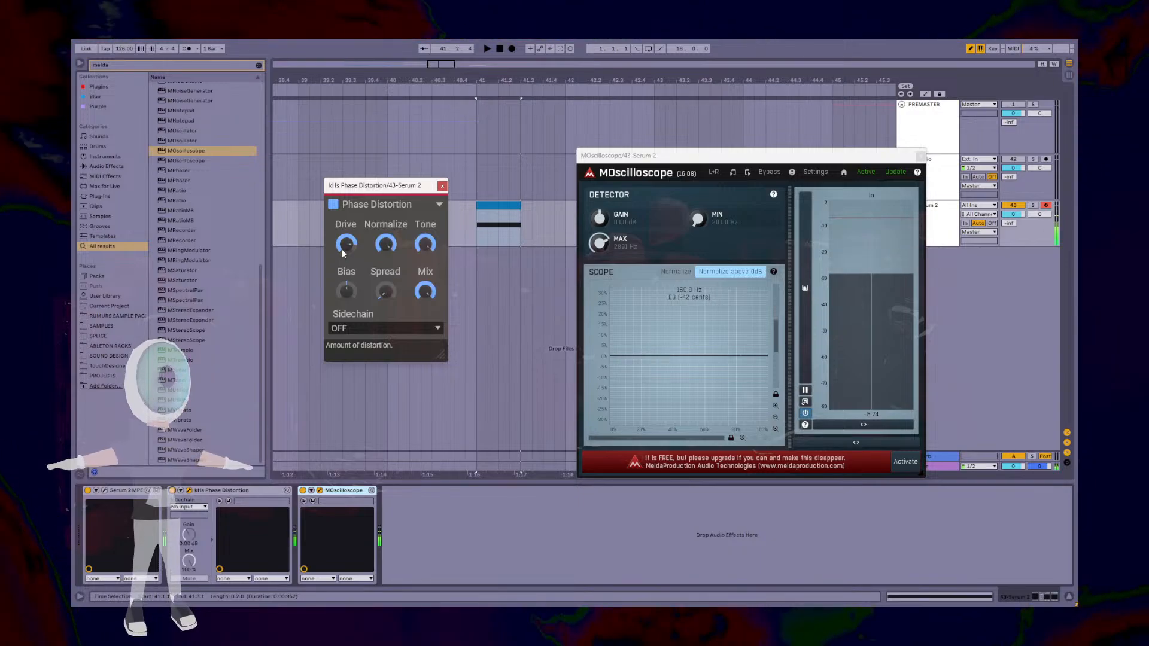
Step: Set Phase Distortion's Drive to 0.0% and replay the clip to check the waveform
{"action": "mouse_move", "coordinate": [344, 253]}
{"action": "left_mouse_down"}
{"action": "mouse_move", "coordinate": [344, 264]}
{"action": "mouse_move", "coordinate": [354, 256]}
{"action": "left_mouse_up"}
{"action": "key", "text": "space"}
{"action": "key", "text": "space"}
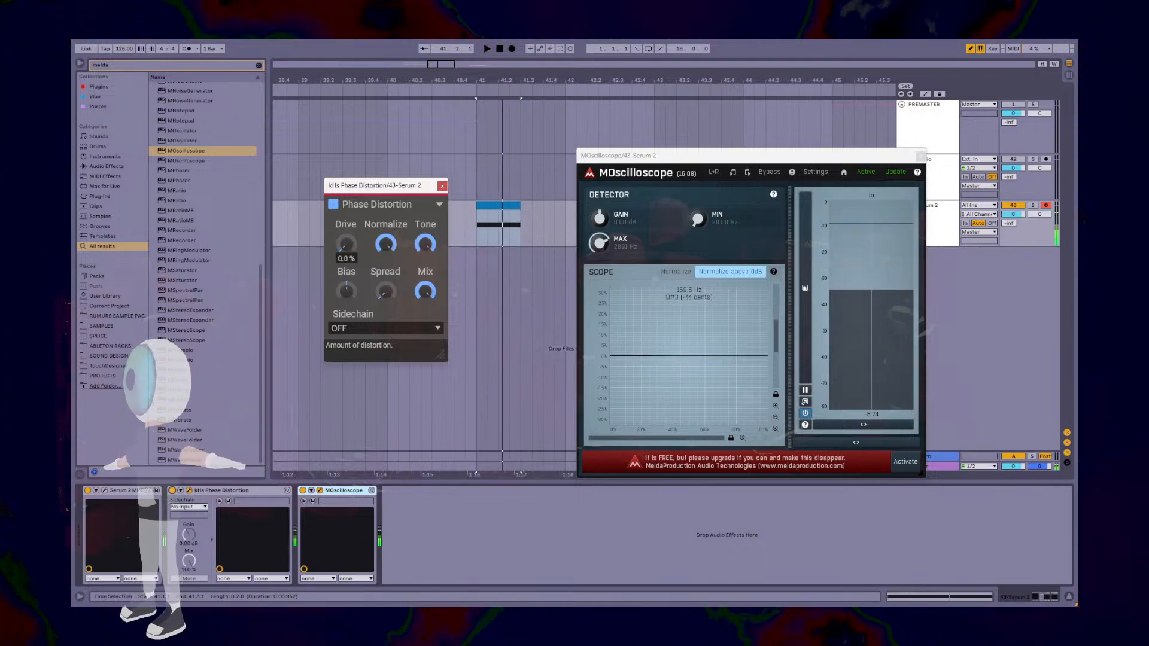
{"action": "key", "text": "space"}
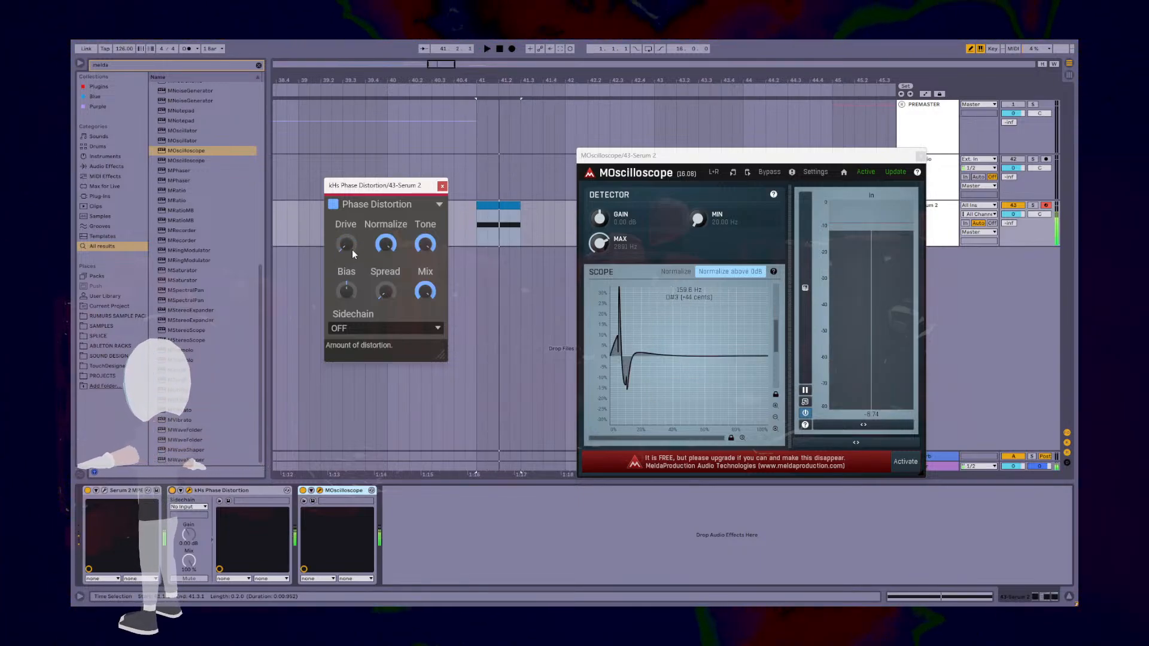
{"action": "key", "text": "space"}
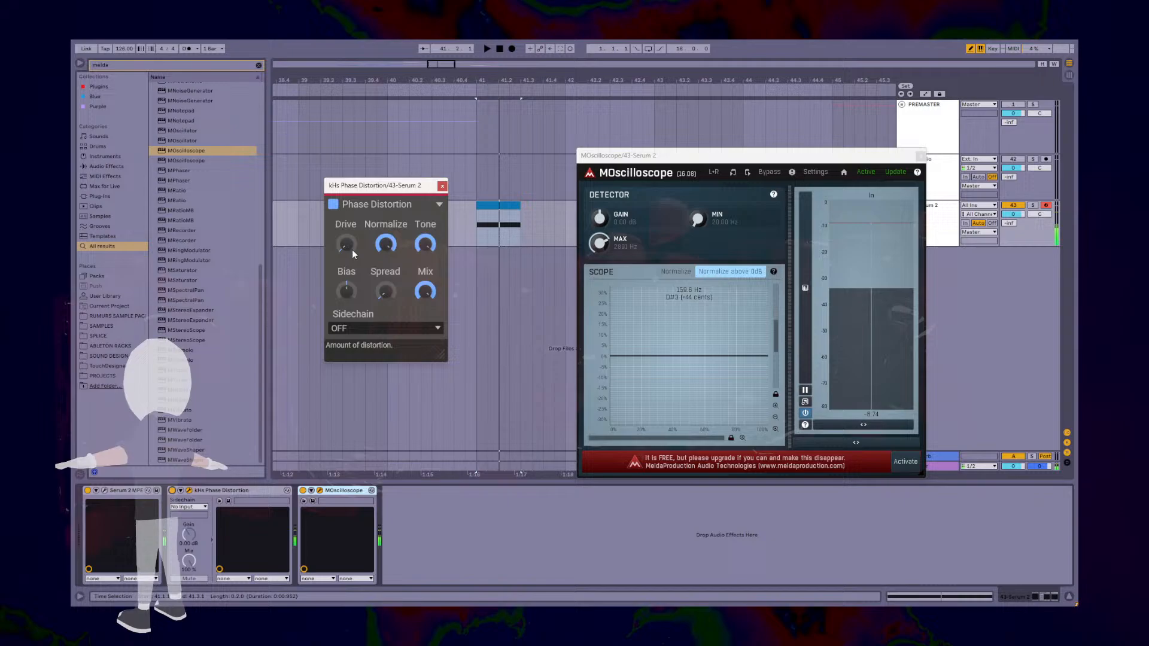
Step: Bypass the kHs Phase Distortion device and replay the clip several times to examine the unprocessed waveform
{"action": "left_click", "coordinate": [172, 491]}
{"action": "key", "text": "space"}
{"action": "key", "text": "space"}
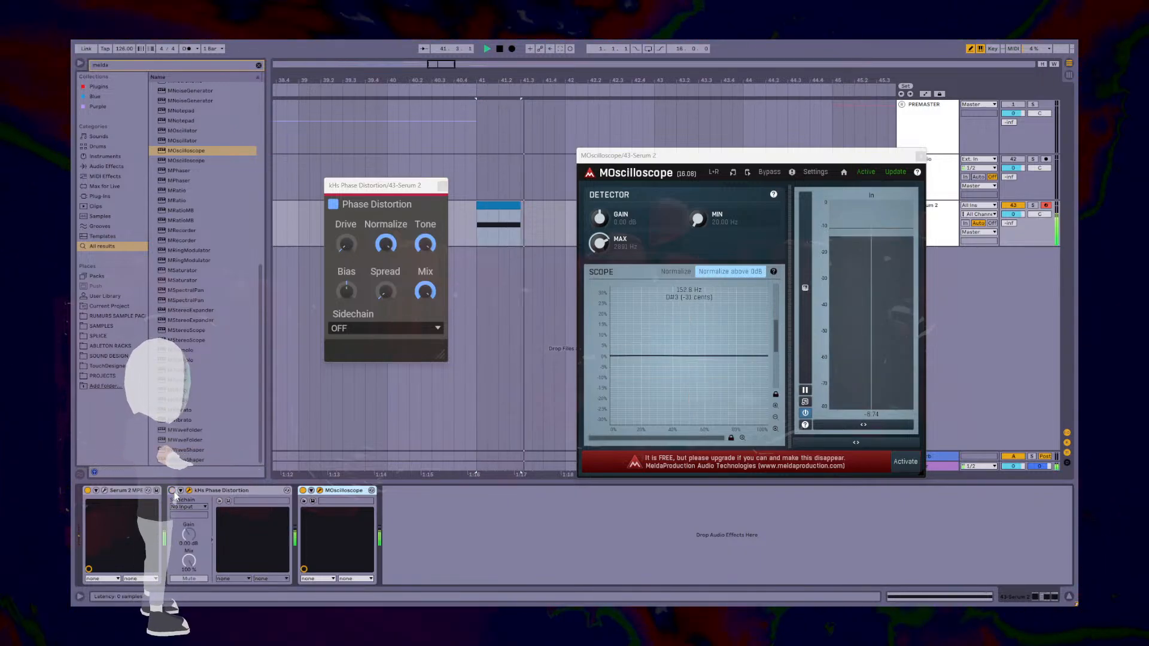
{"action": "key", "text": "space"}
{"action": "key", "text": "space"}
{"action": "key", "text": "space"}
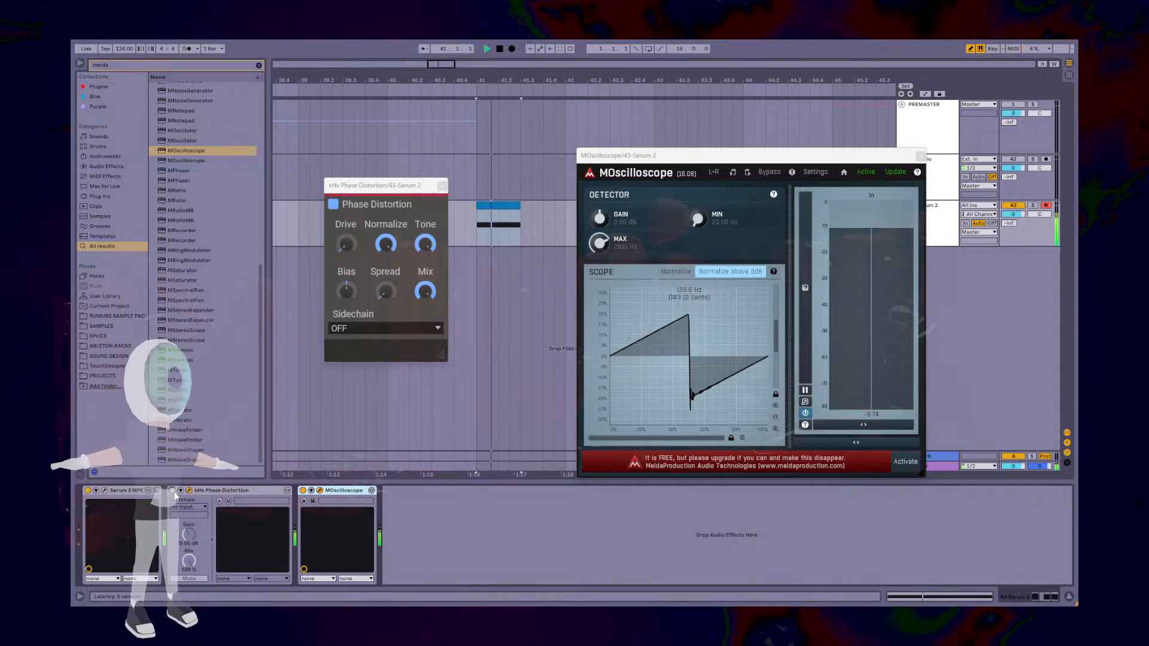
Step: Reactivate the kHs Phase Distortion device and replay the clip to compare its waveform with the unprocessed one
{"action": "key", "text": "space"}
{"action": "key", "text": "space"}
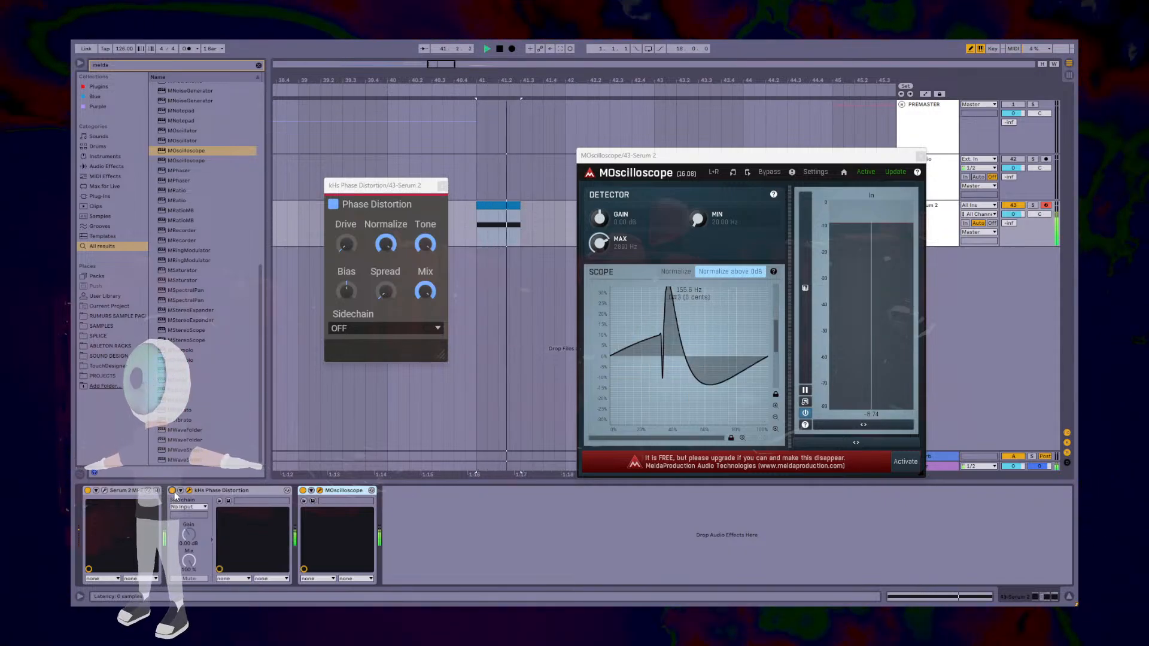
{"action": "key", "text": "space"}
{"action": "key", "text": "space"}
{"action": "key", "text": "space"}
Step: Bypass kHs Phase Distortion once more, replay the clip for comparison, and switch the device back on
{"action": "left_click", "coordinate": [173, 491]}
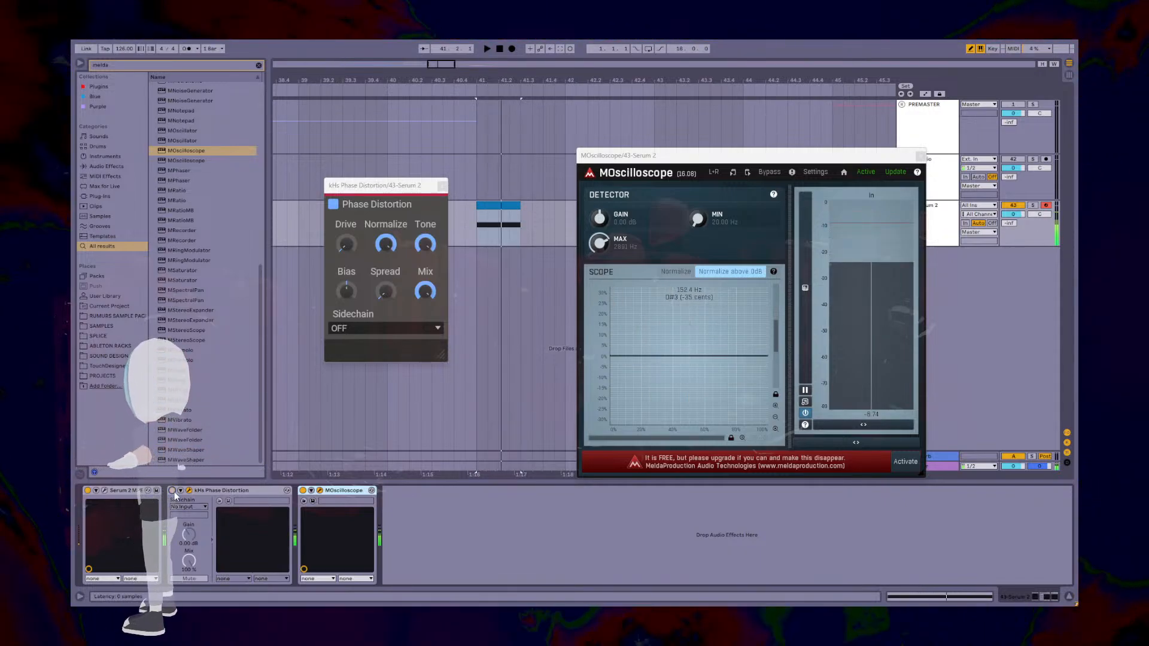
{"action": "key", "text": "space"}
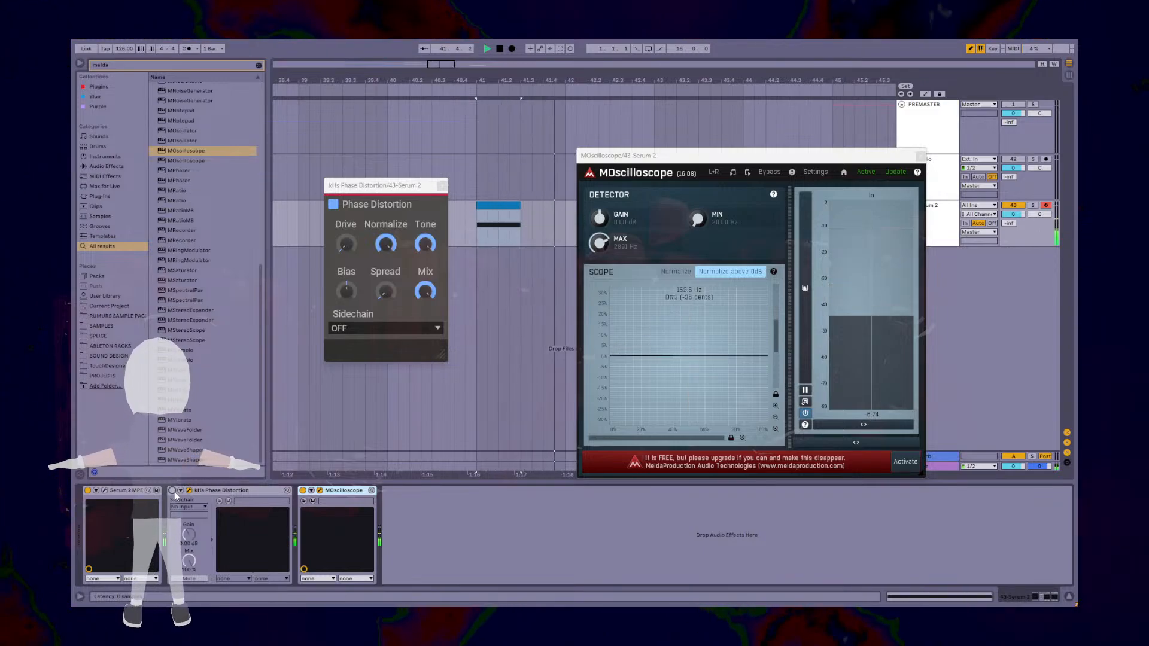
{"action": "key", "text": "space"}
{"action": "key", "text": "space"}
{"action": "key", "text": "space"}
{"action": "left_click", "coordinate": [173, 491]}
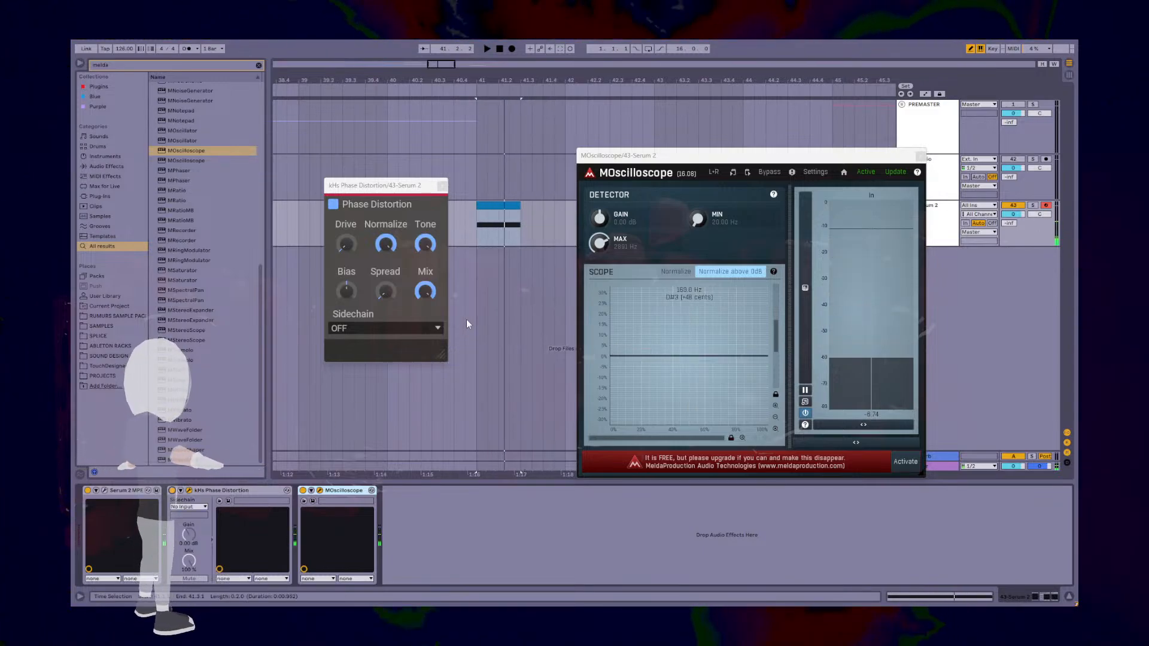
Step: Switch to the web browser showing the Audioholics article on phase distortion audibility
{"action": "key", "text": "alt+Tab"}
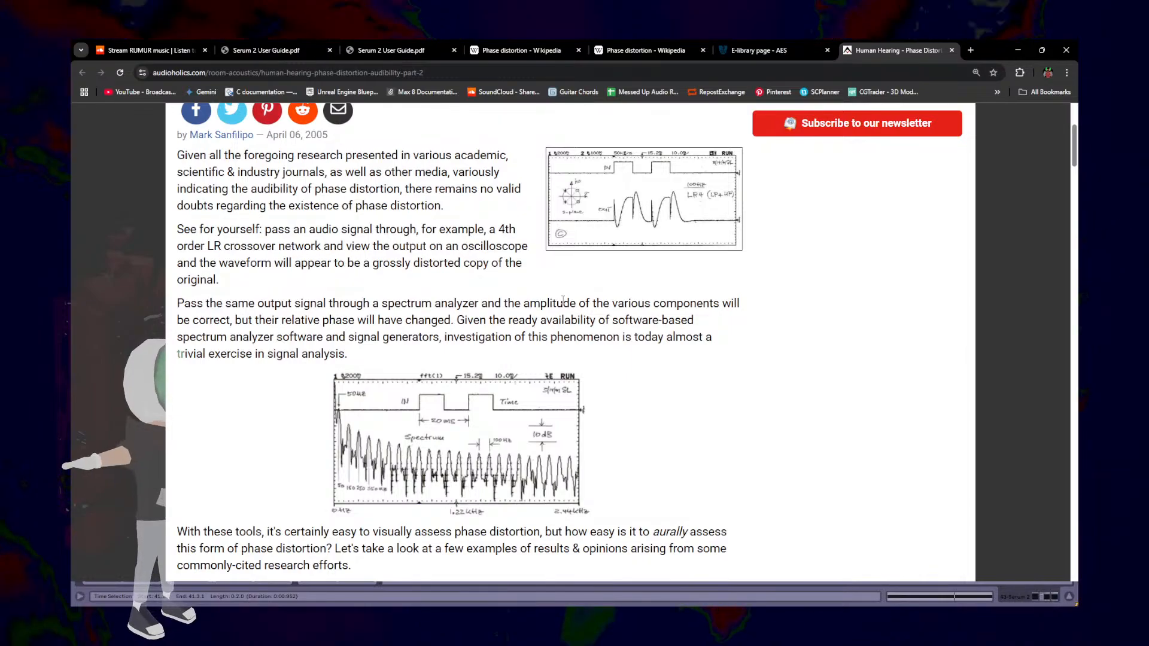